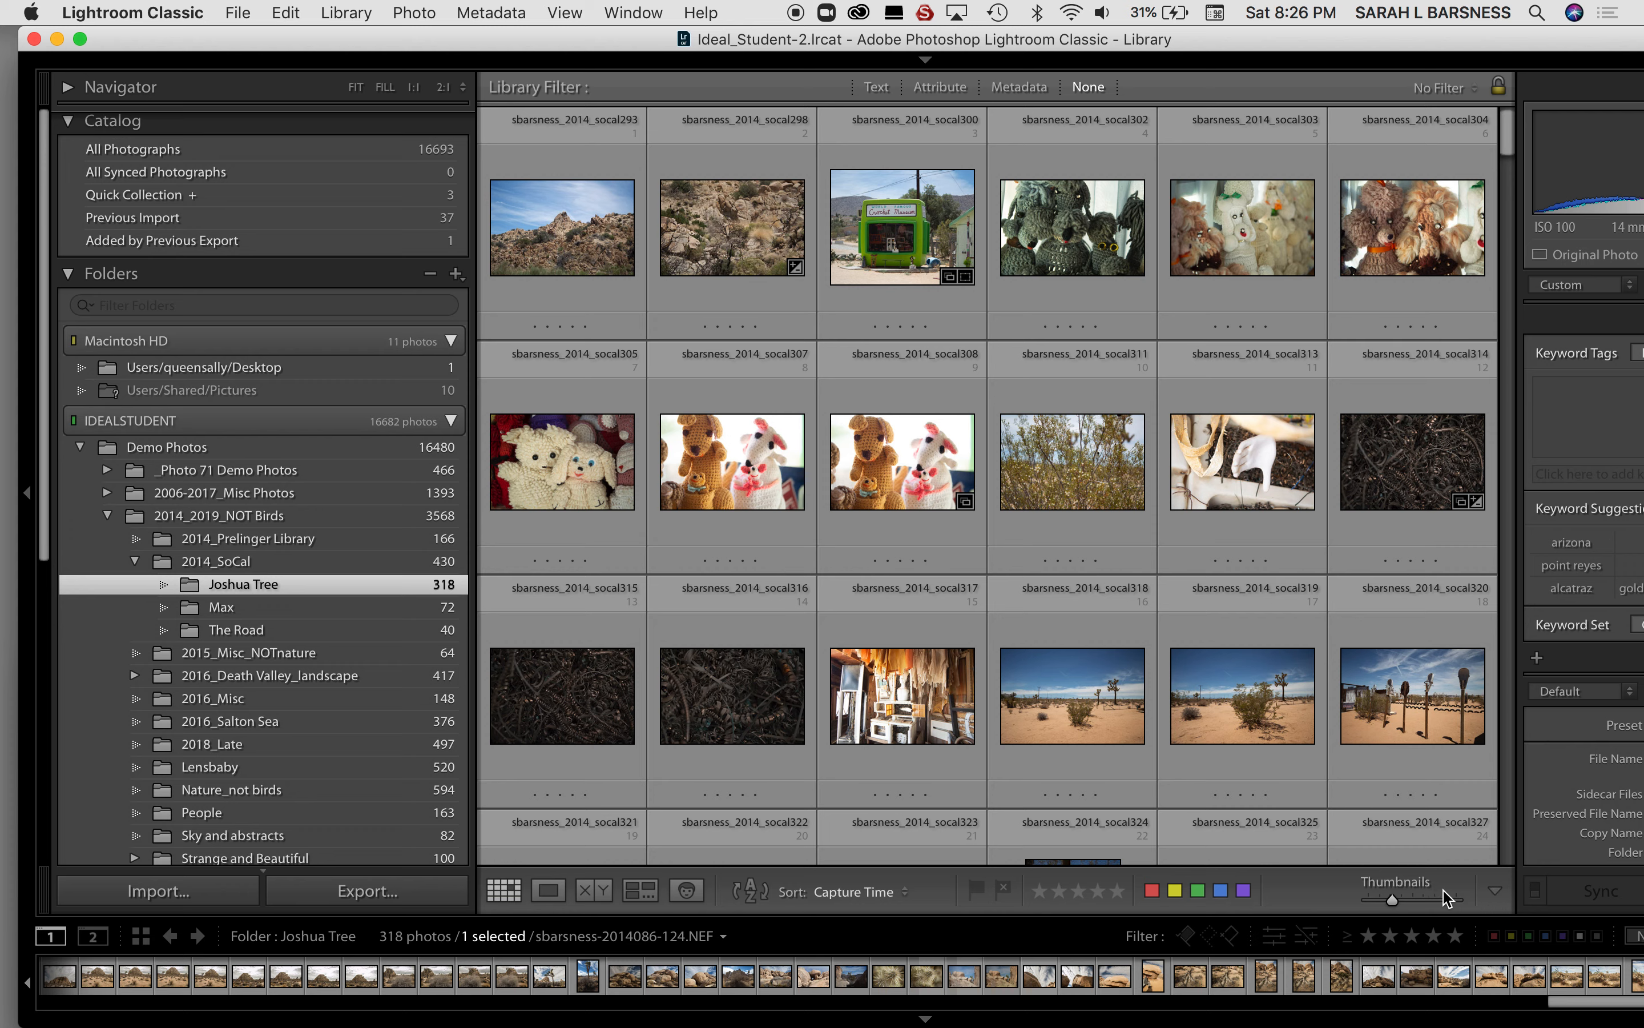
Step: Hide the Sorting controls from the Library toolbar and show them again
click(1495, 894)
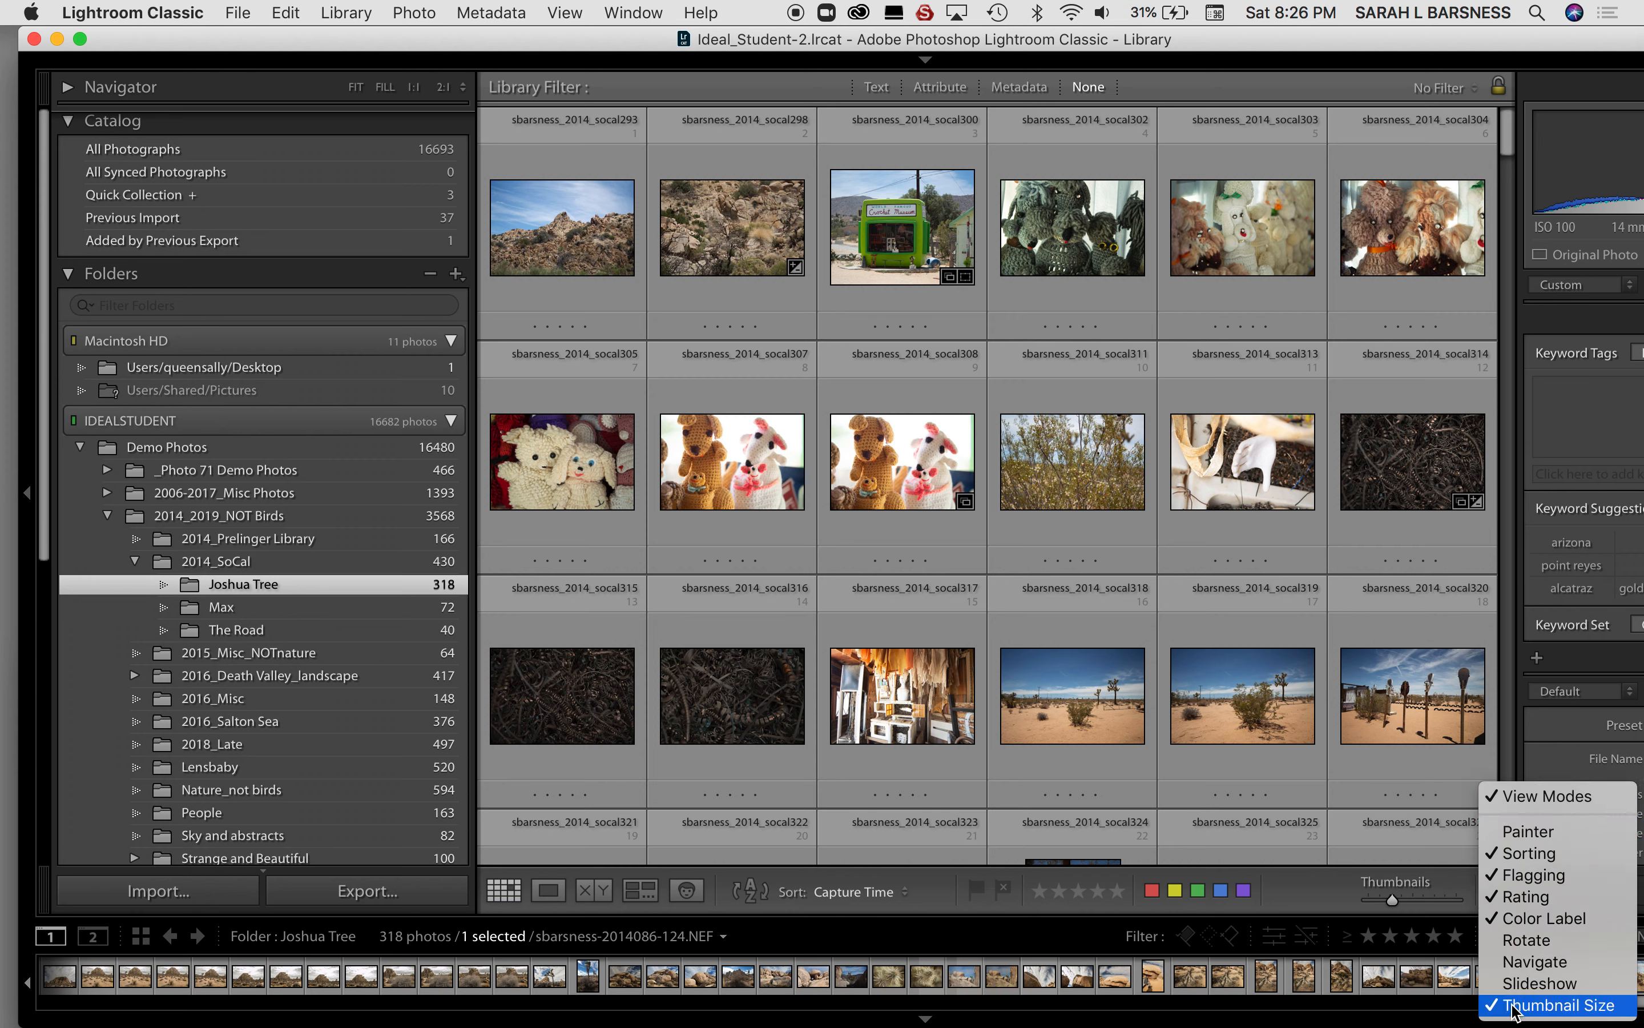
click(1505, 858)
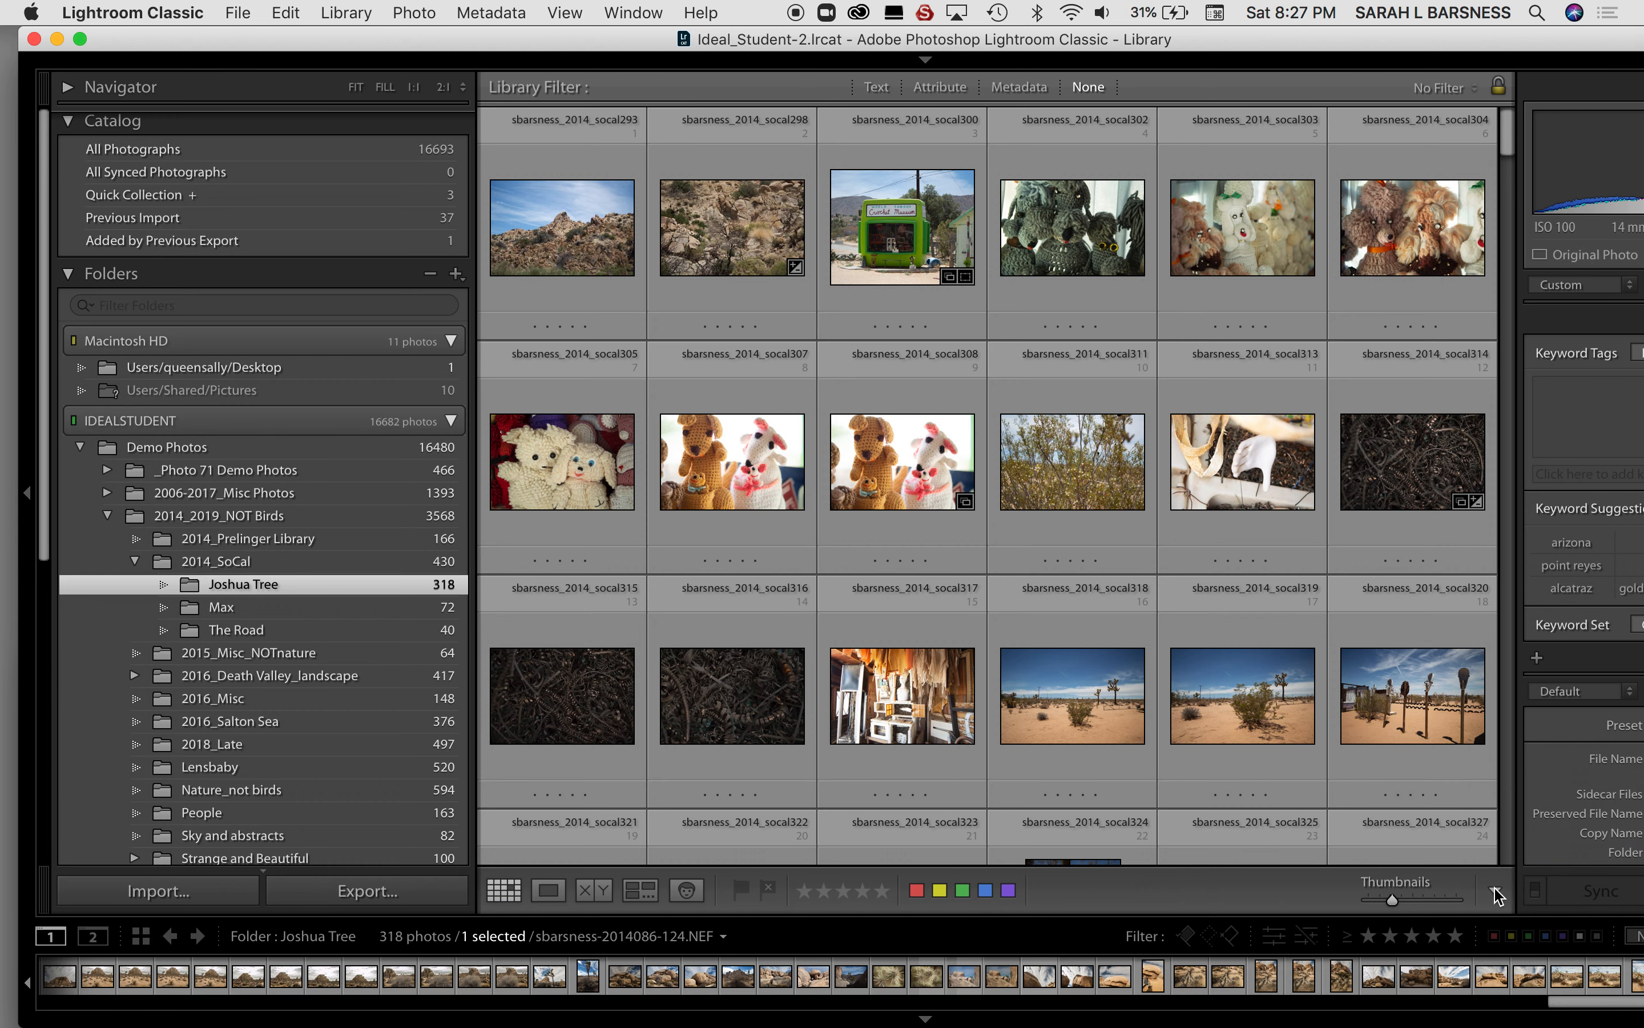
click(1494, 891)
click(1498, 856)
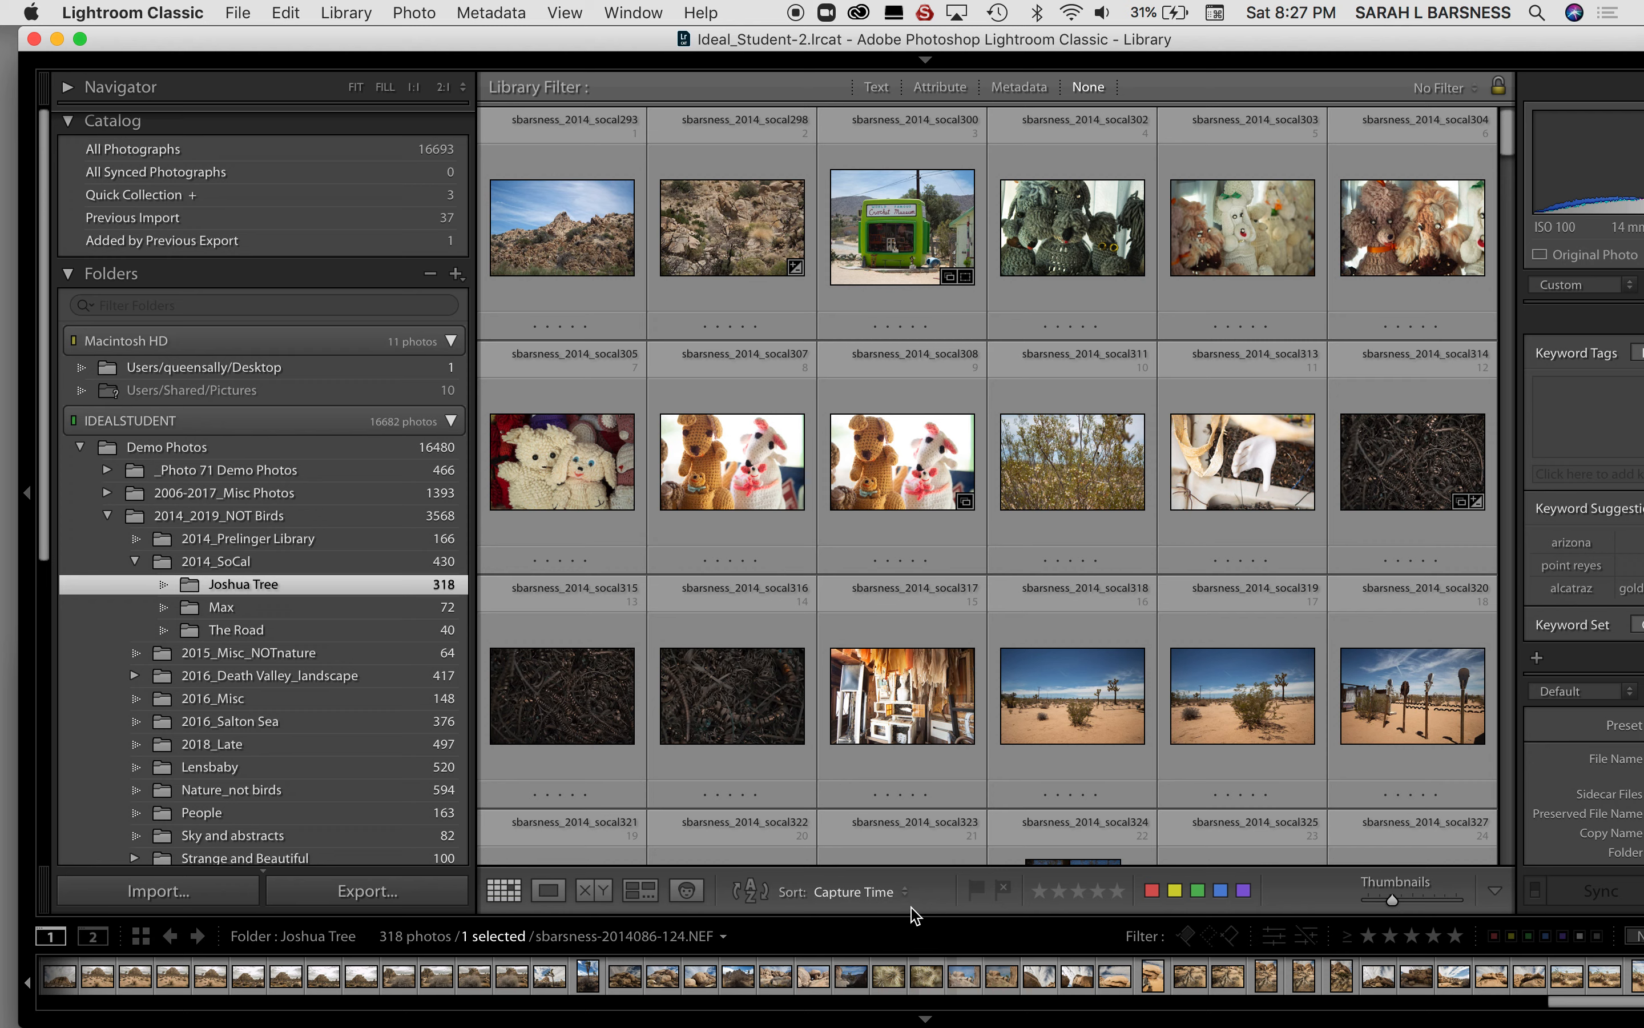
Step: Look through the sort criteria and keep the photos sorted by Capture Time
click(904, 892)
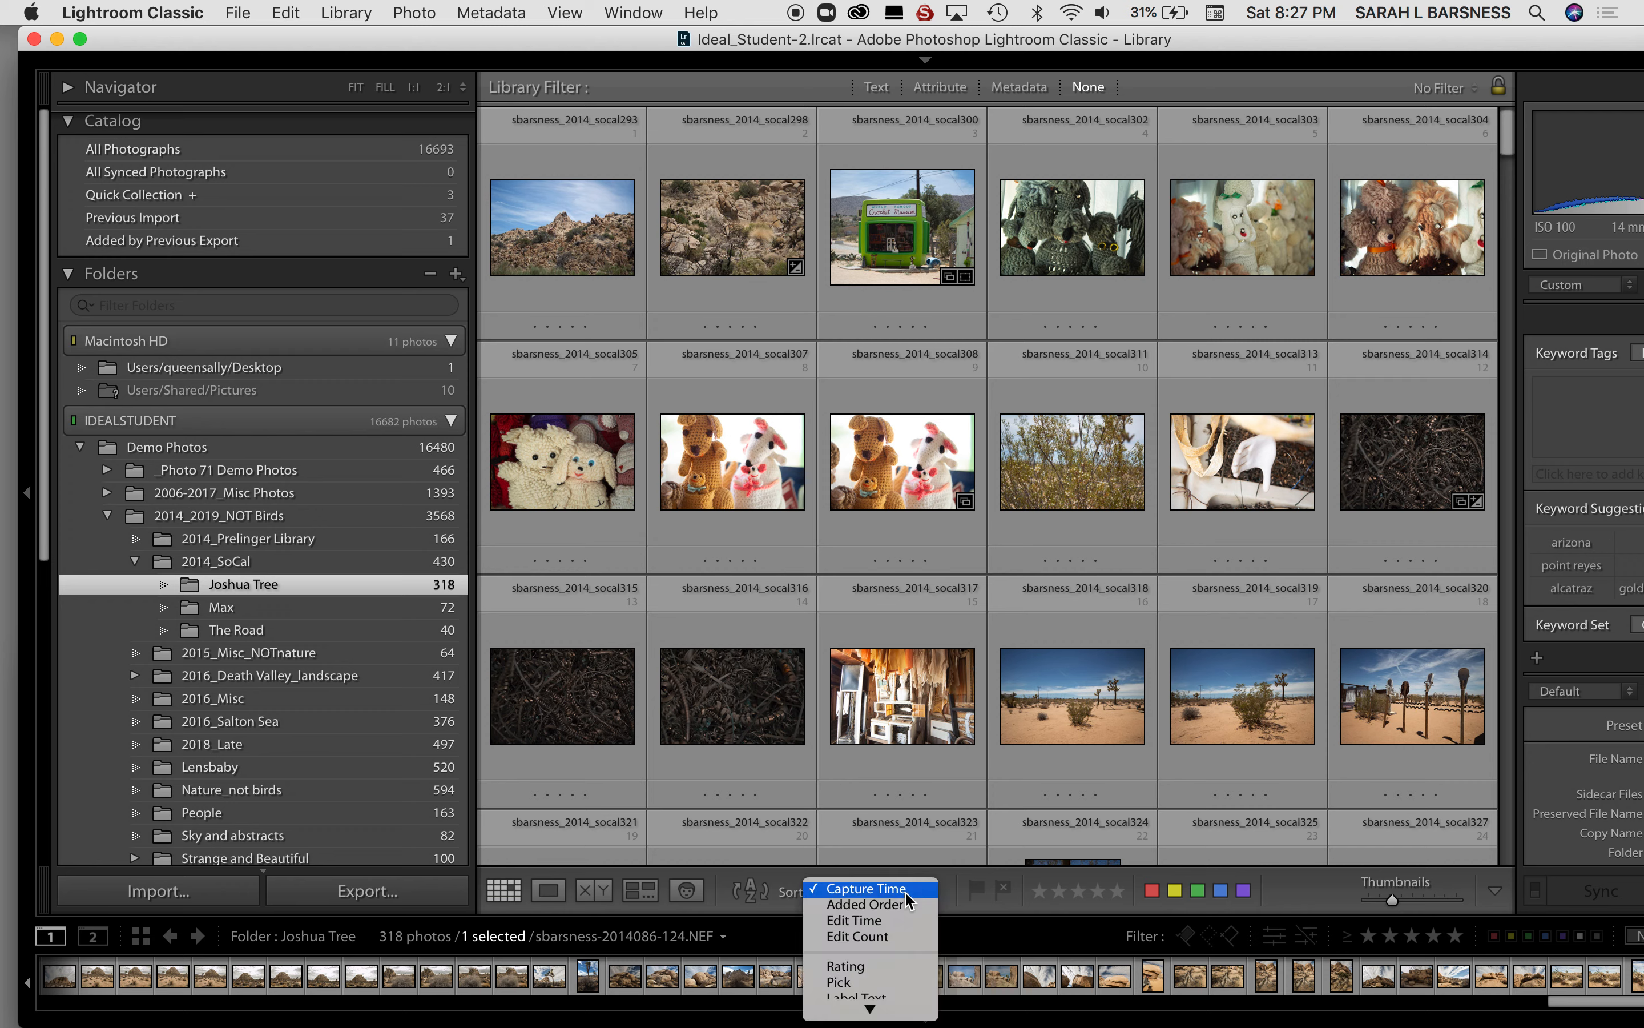
click(904, 891)
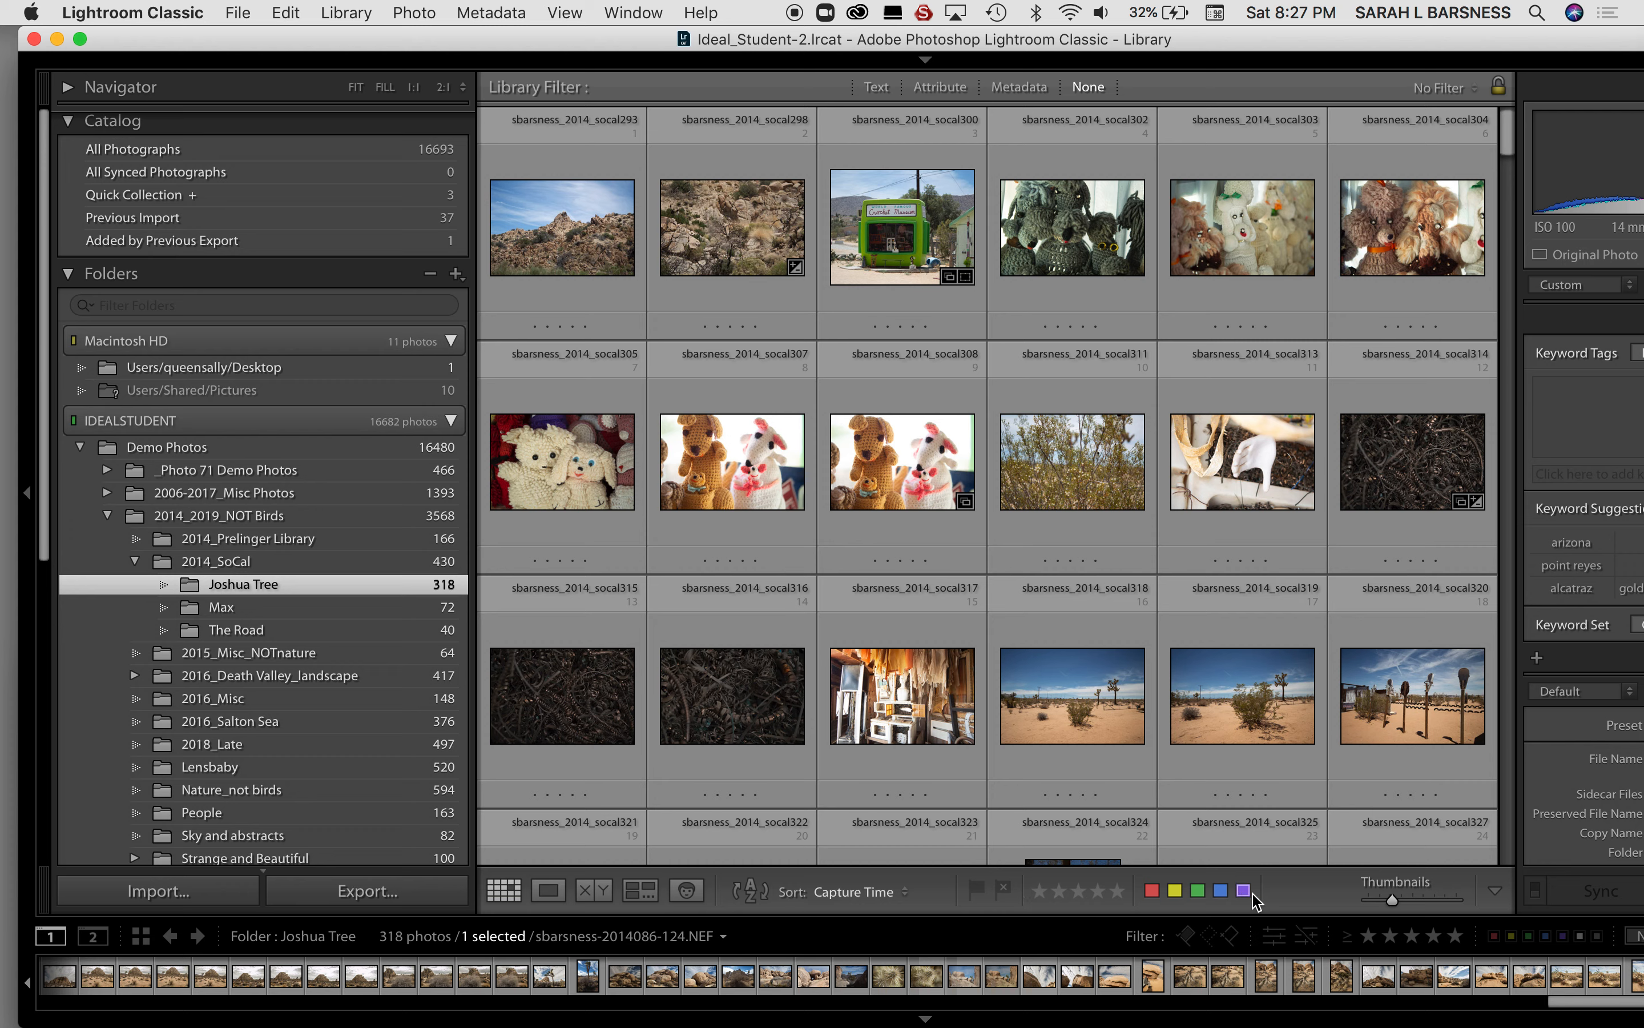
Step: Shrink the grid thumbnails to eight per row and enlarge them back to six per row
mouse_move(1393, 902)
mouse_down()
mouse_move(1418, 904)
mouse_move(1382, 906)
mouse_up()
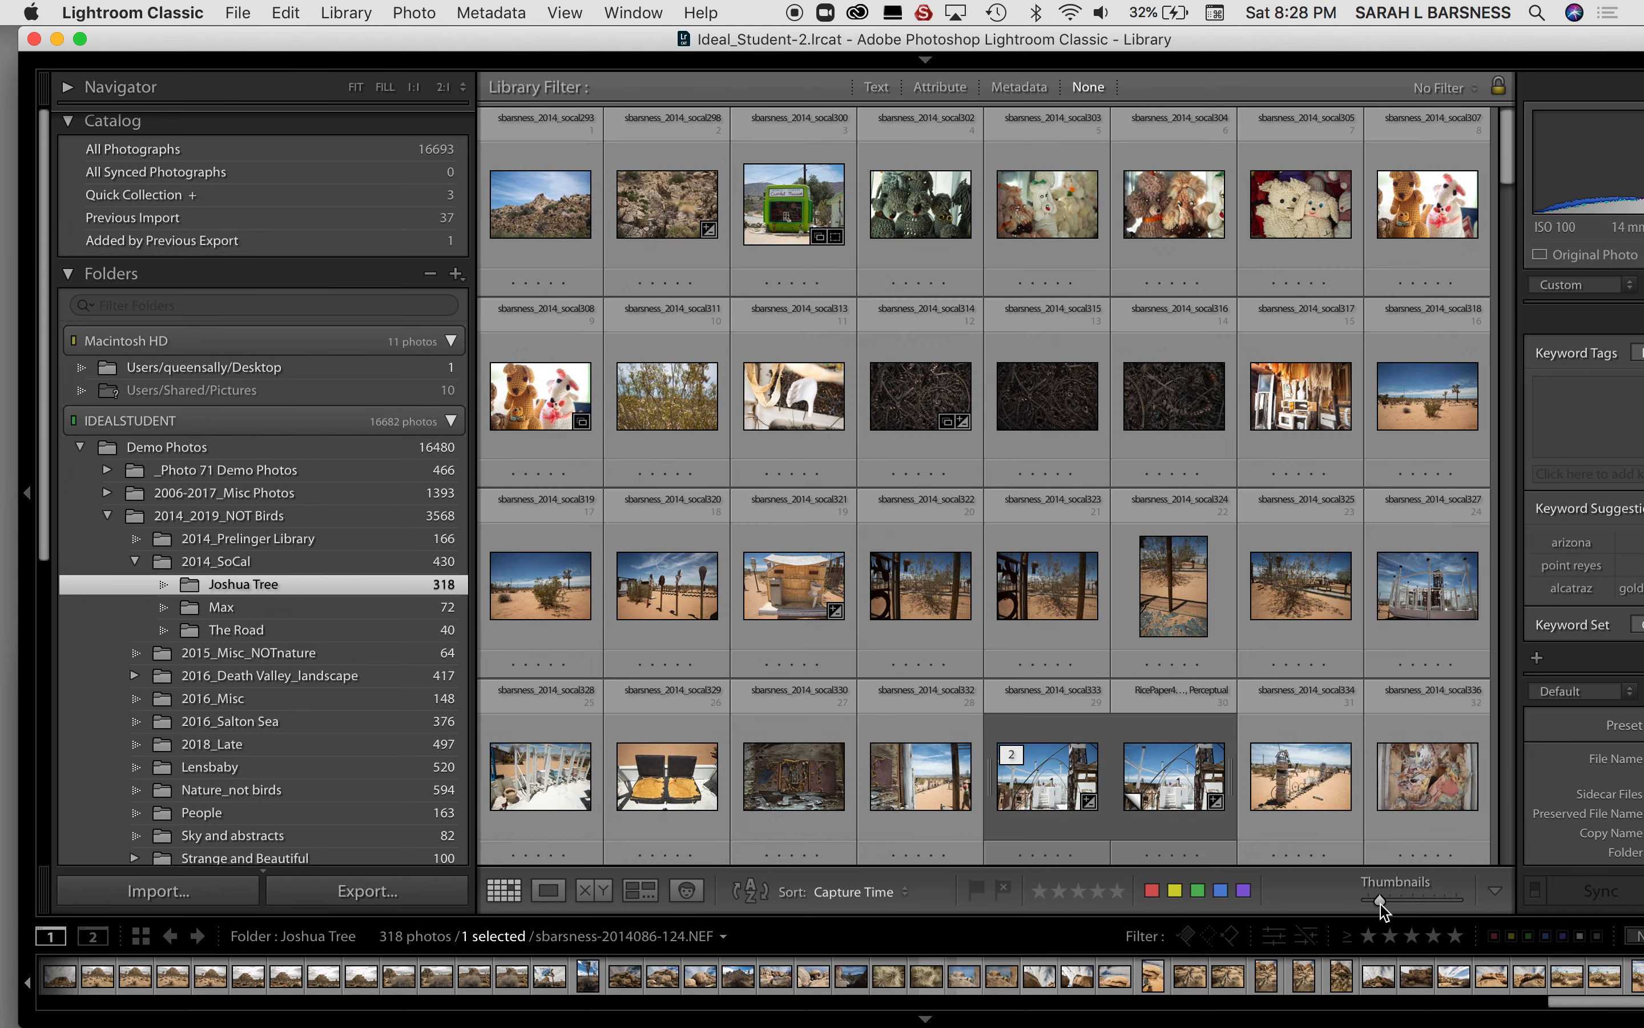
drag(1381, 905, 1393, 901)
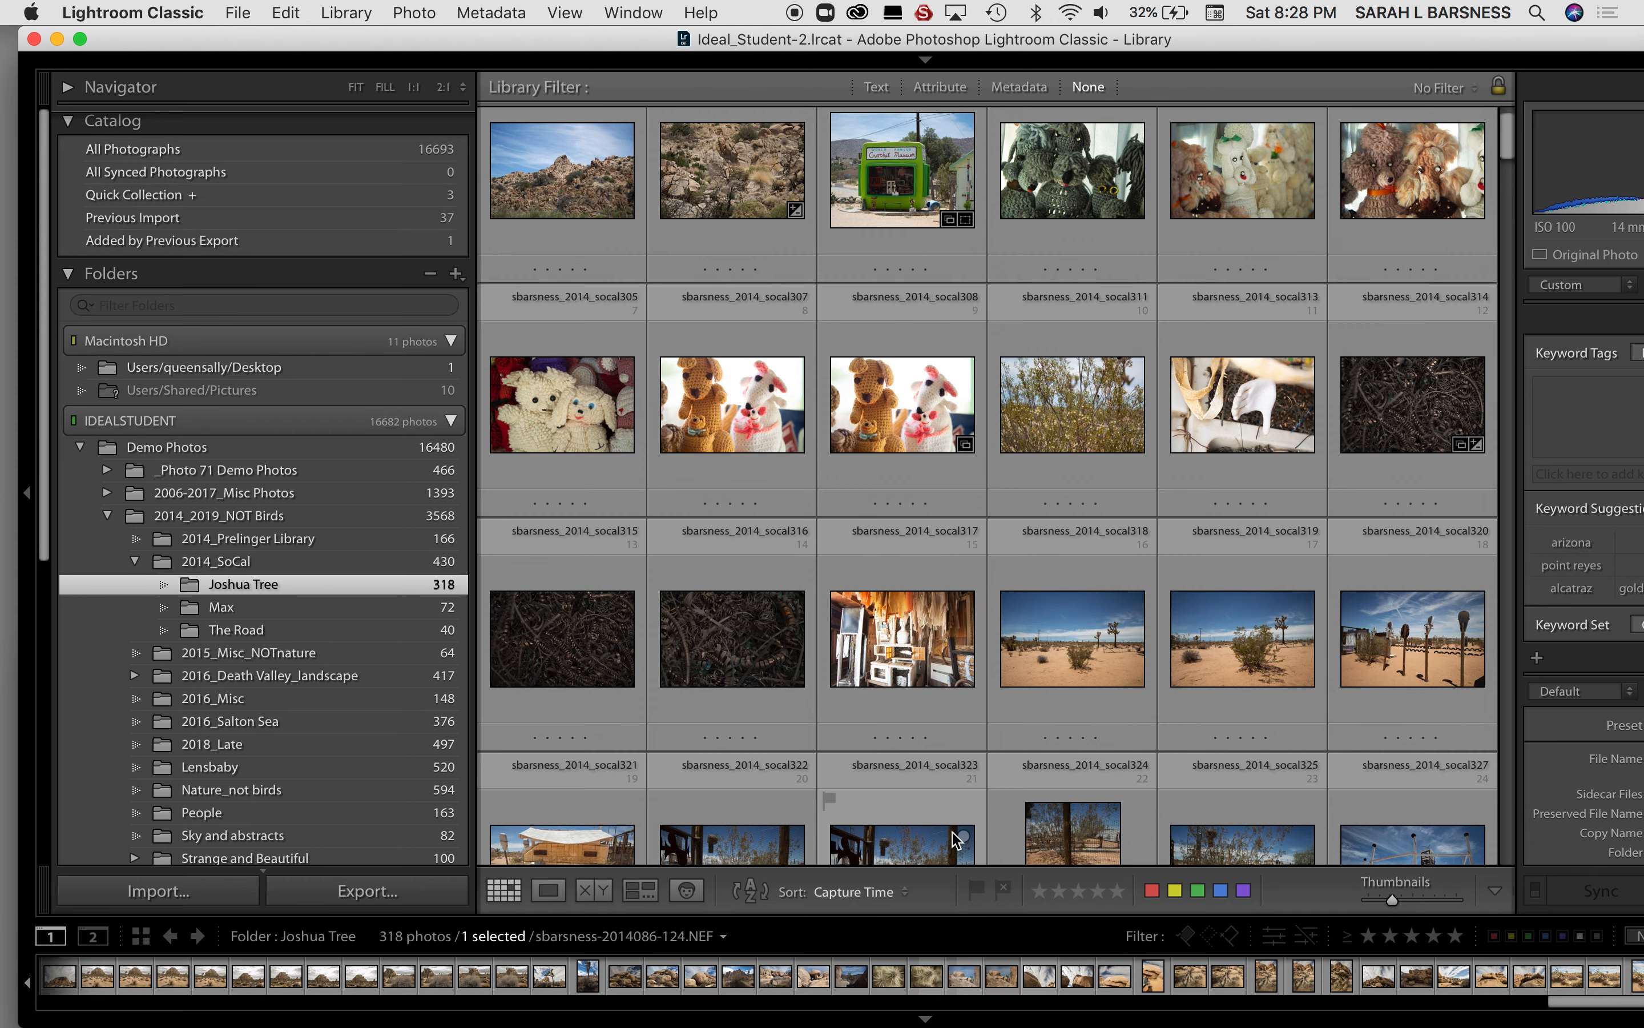
scroll(954, 835, up, 2)
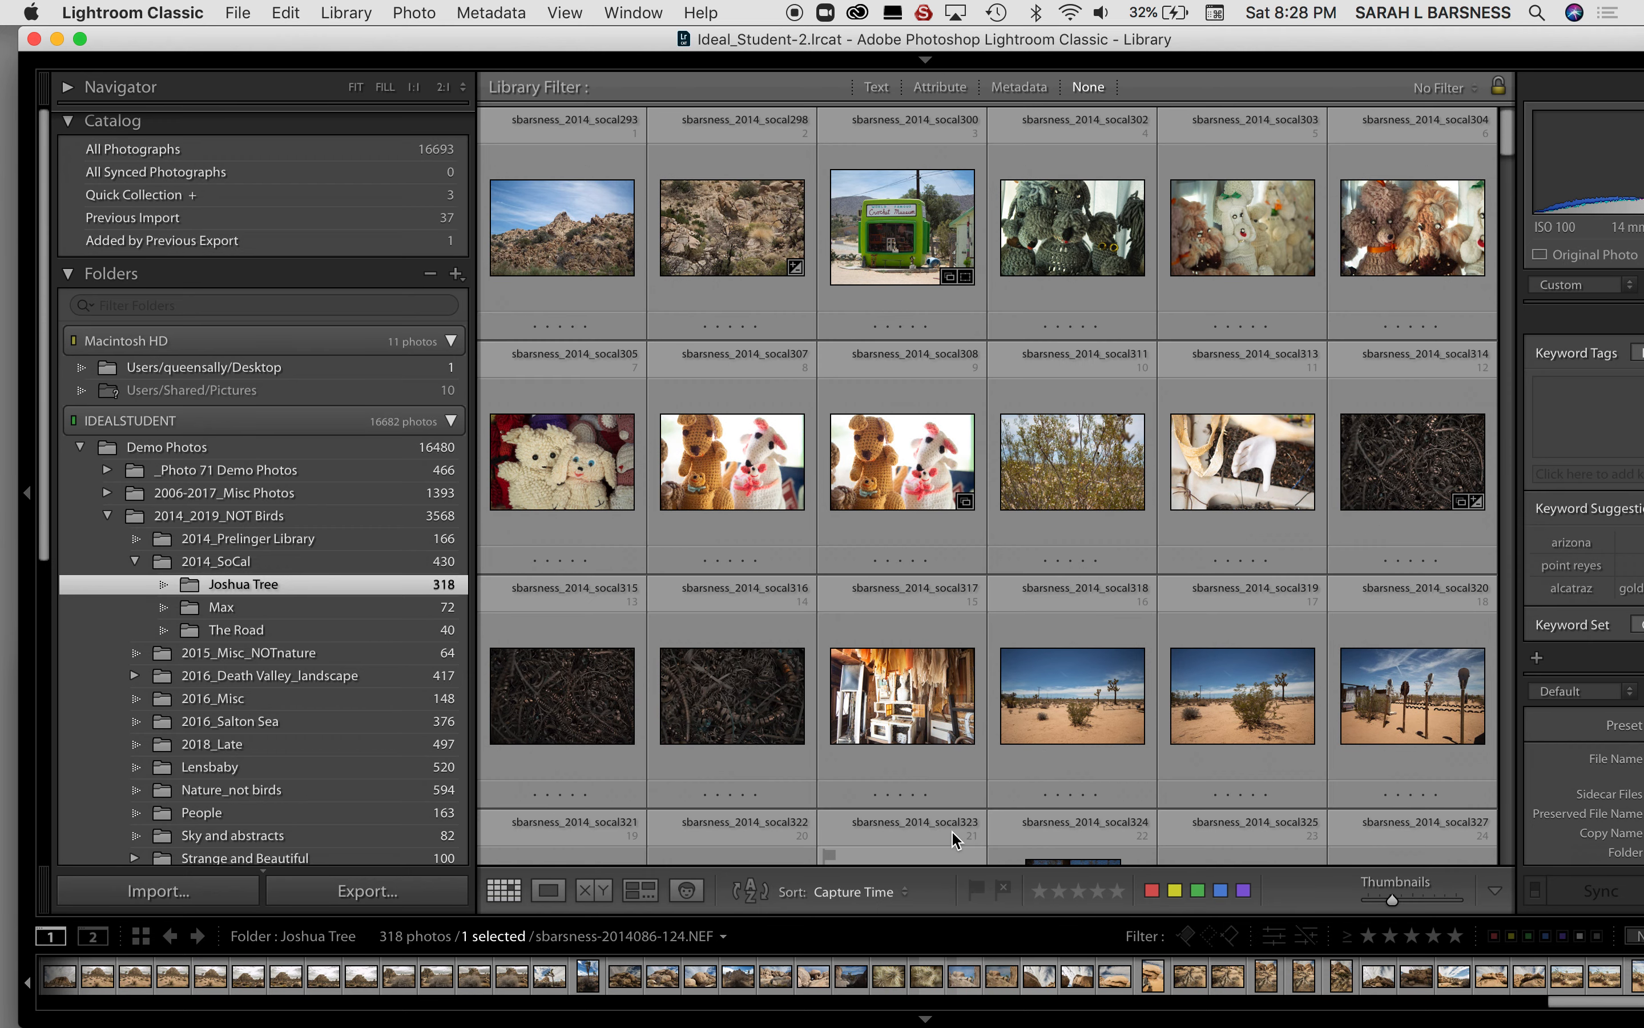
Step: Review the Joshua Tree photos in Loupe view starting from socal293 and reject the grey crochet poodles photo socal302
click(578, 257)
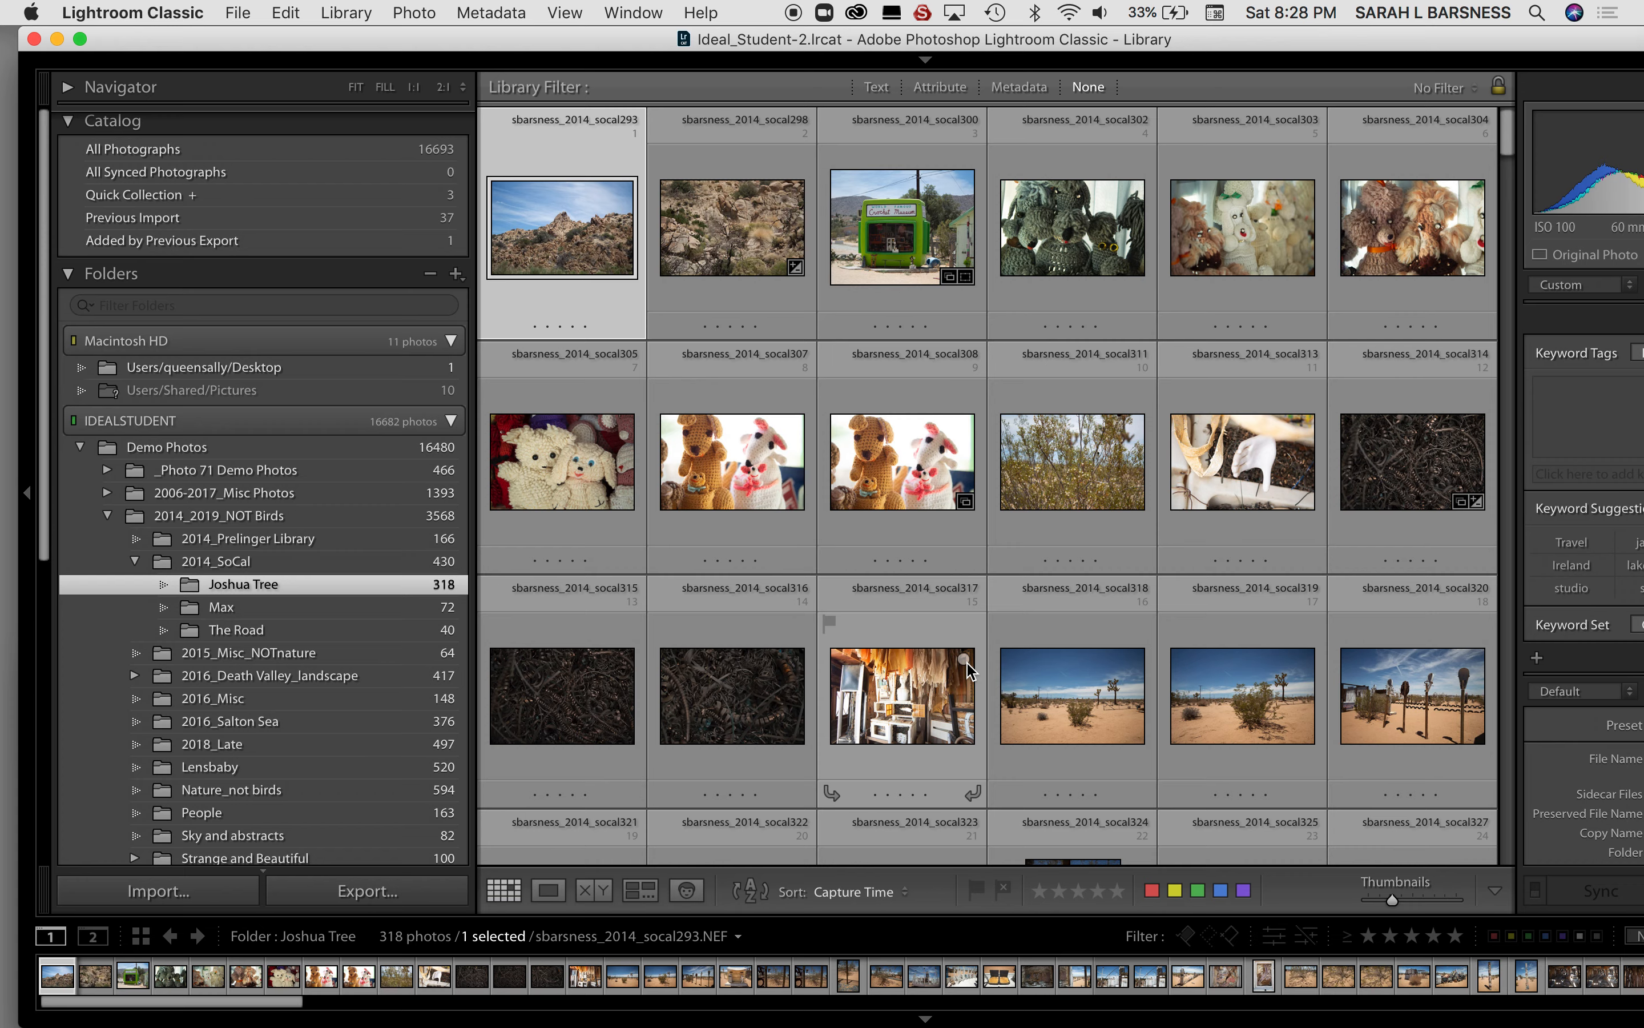
key(e)
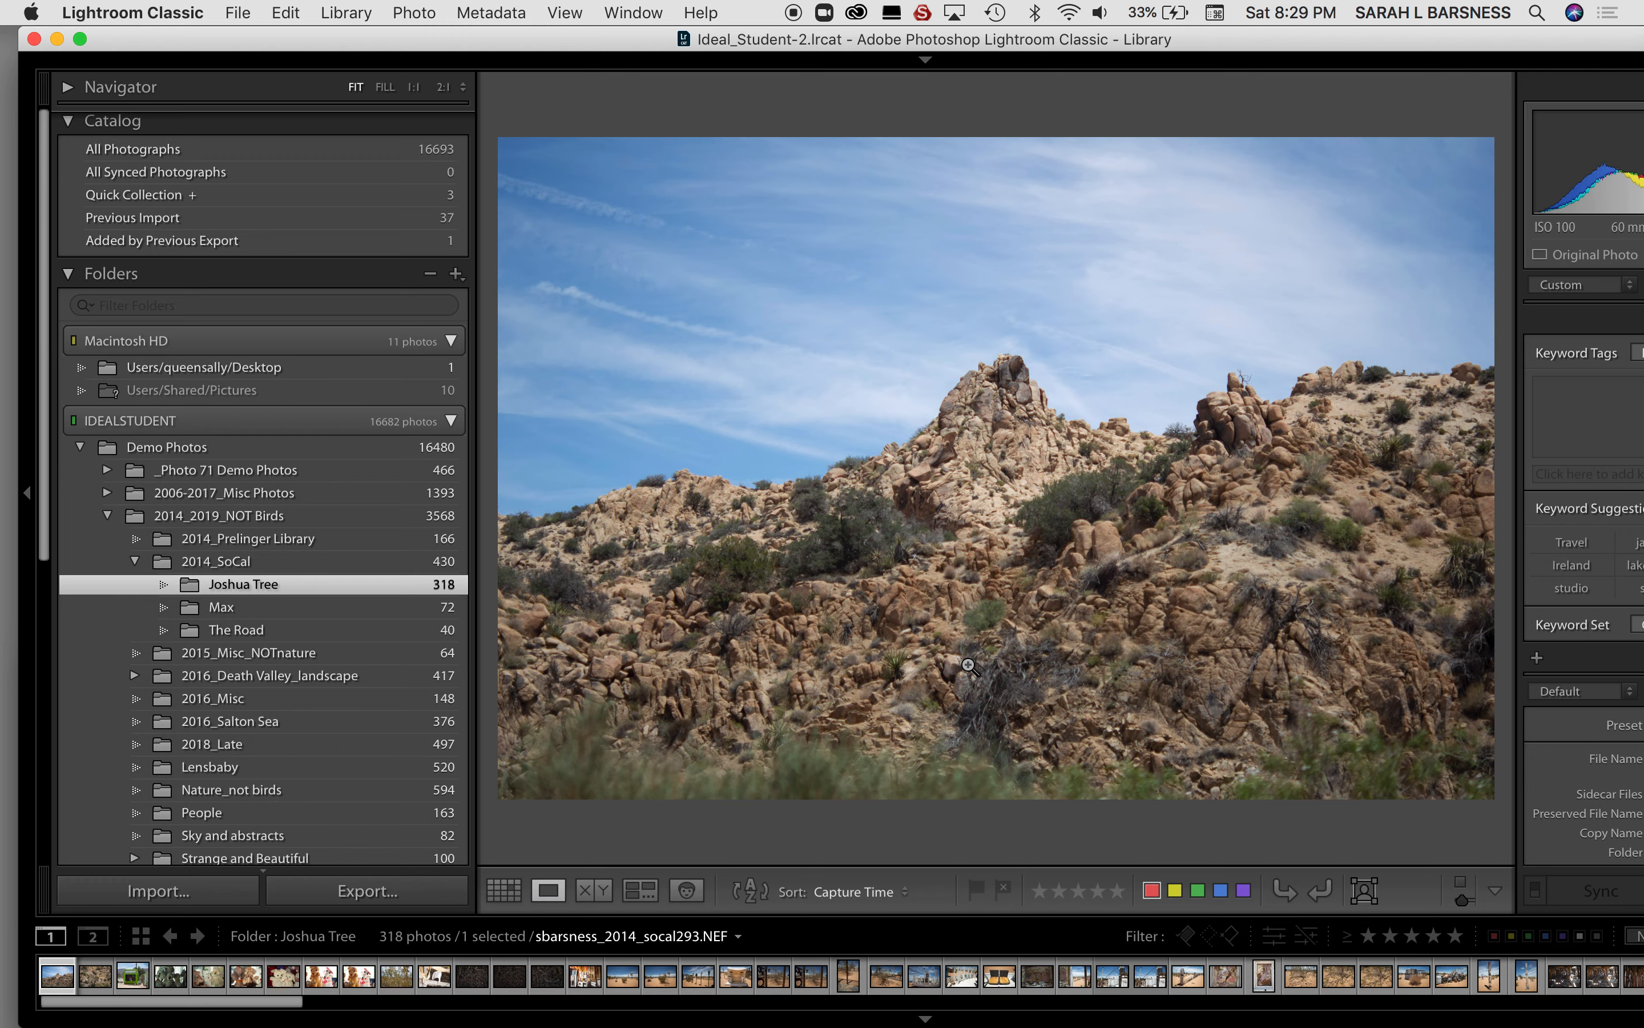
key(Right)
key(Right)
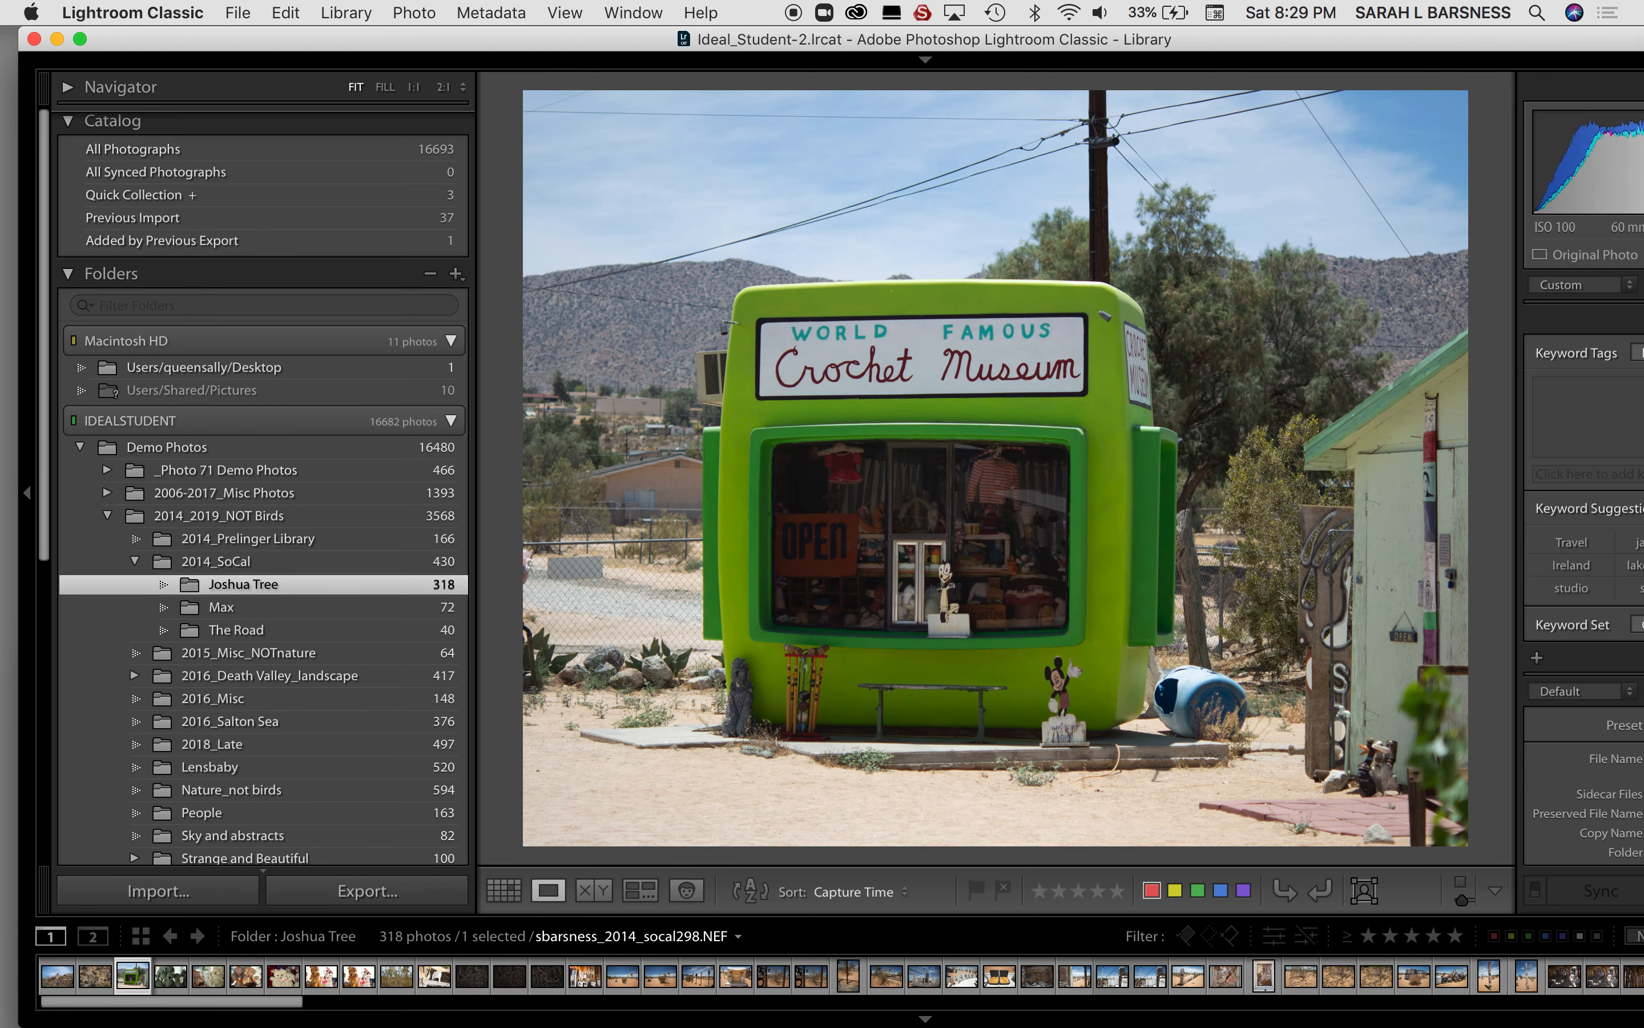
key(Right)
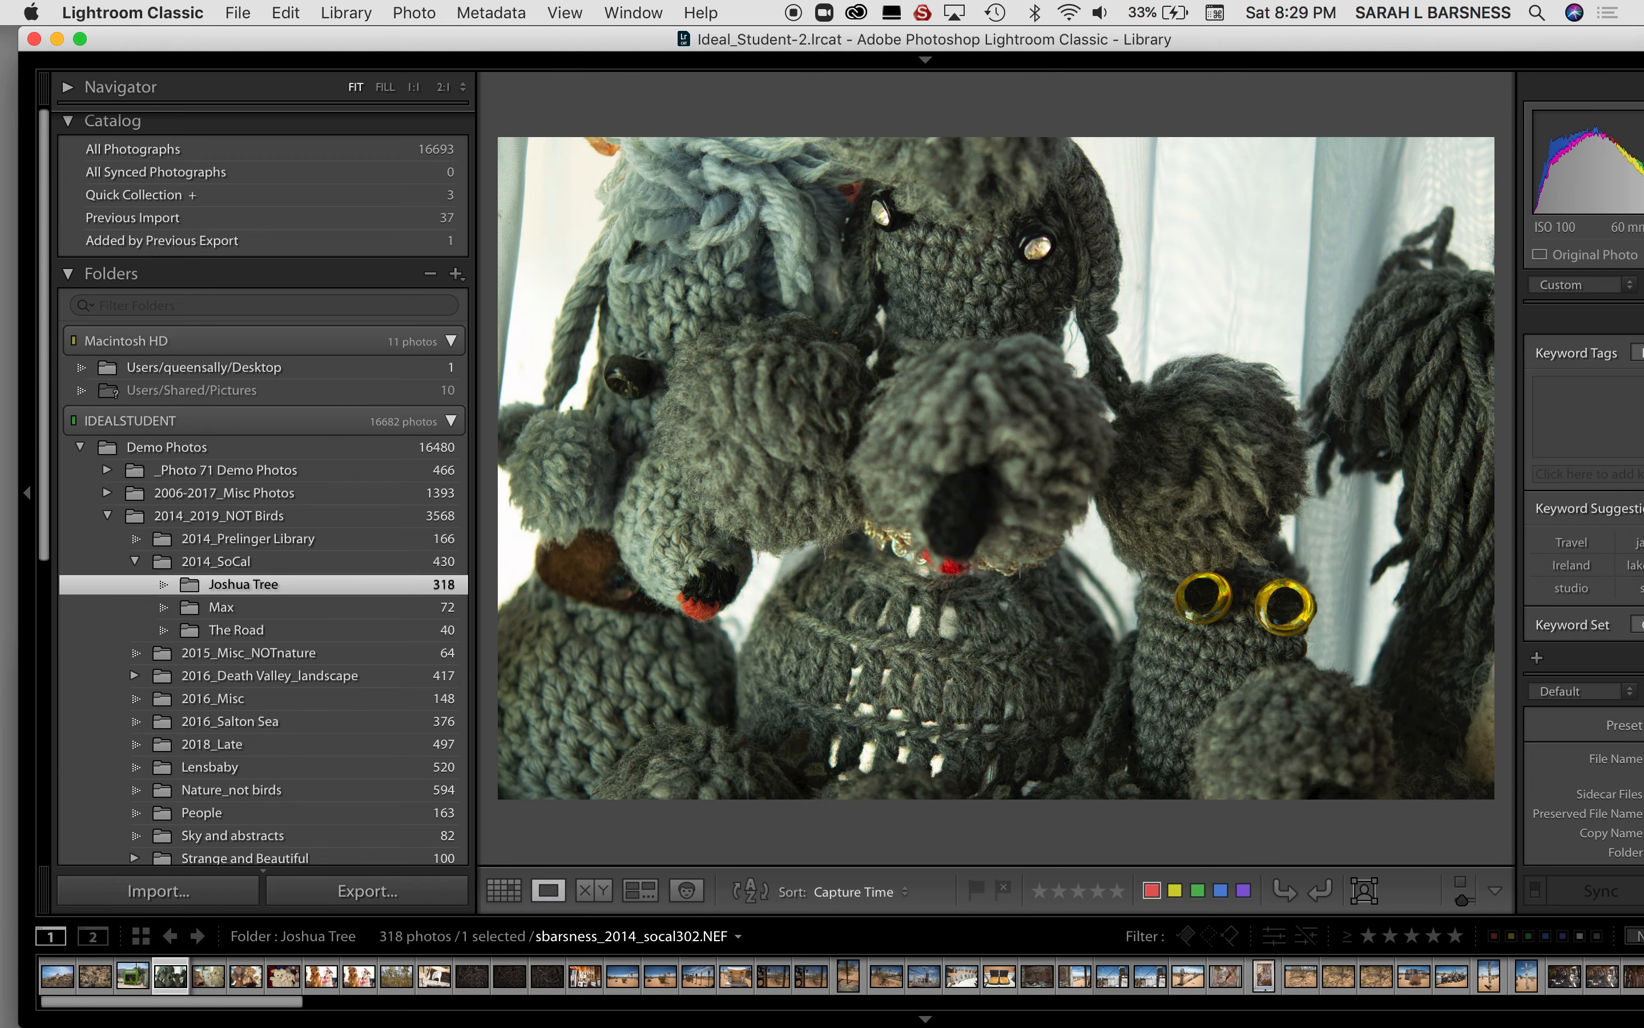
click(1004, 889)
Step: Continue through the crochet animal photos and reject the first kangaroo photo, socal307
key(Right)
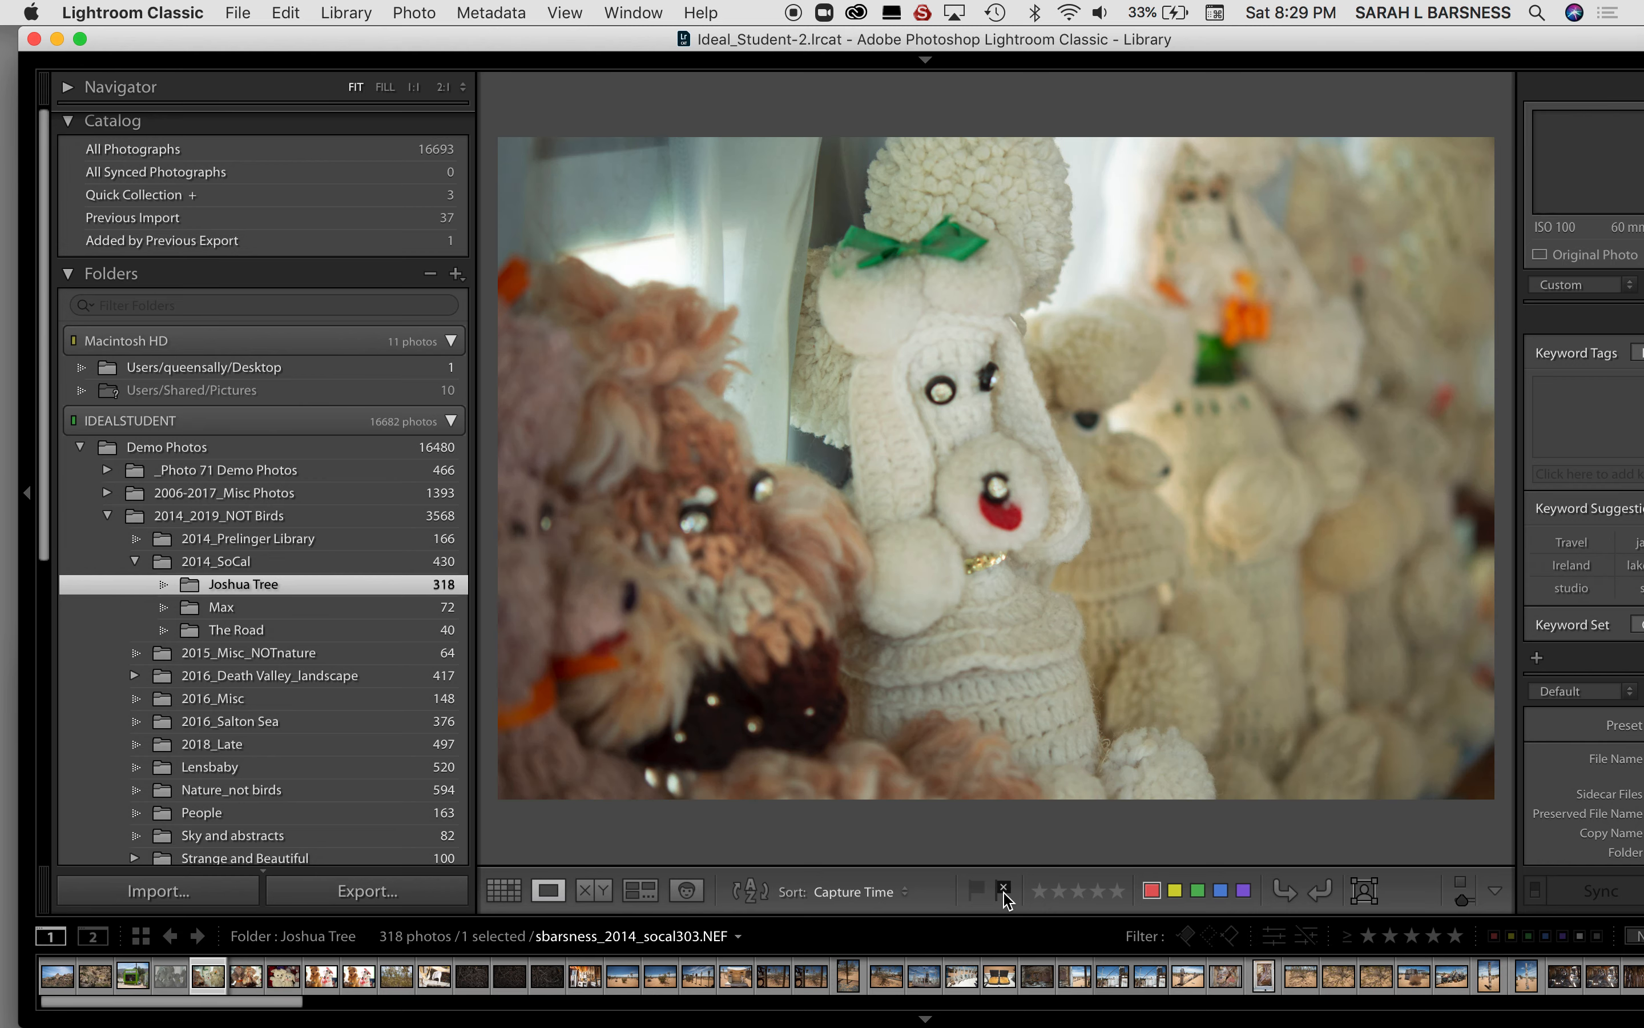
key(Right)
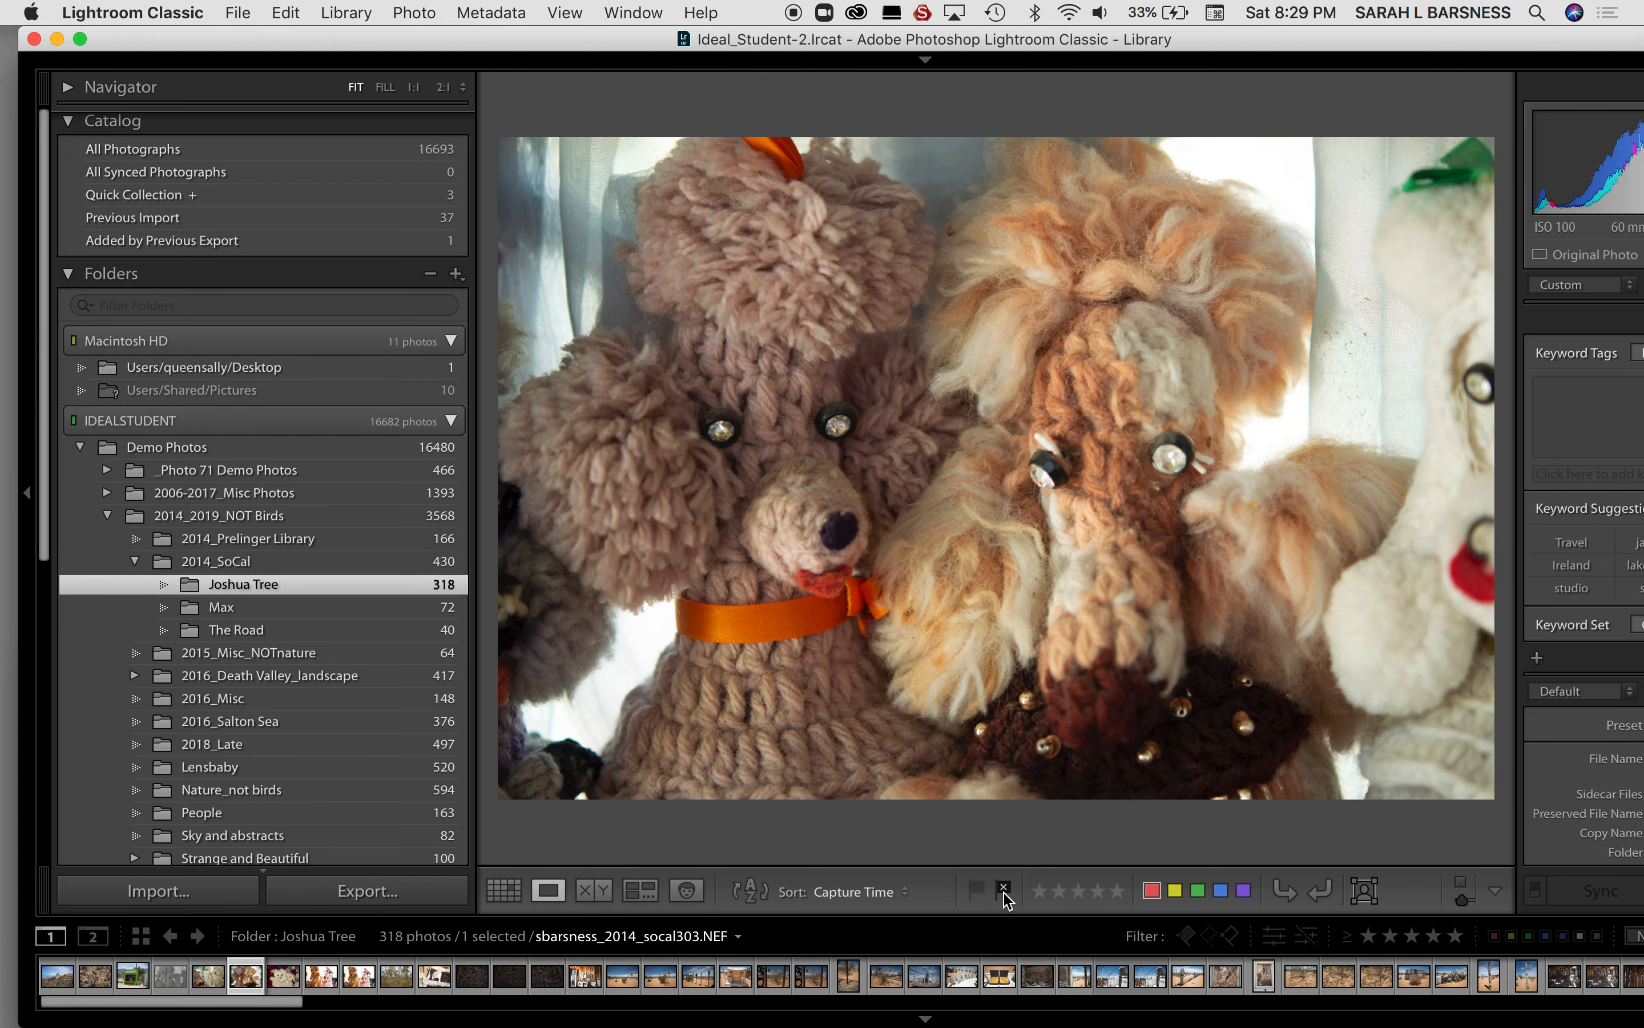
key(Right)
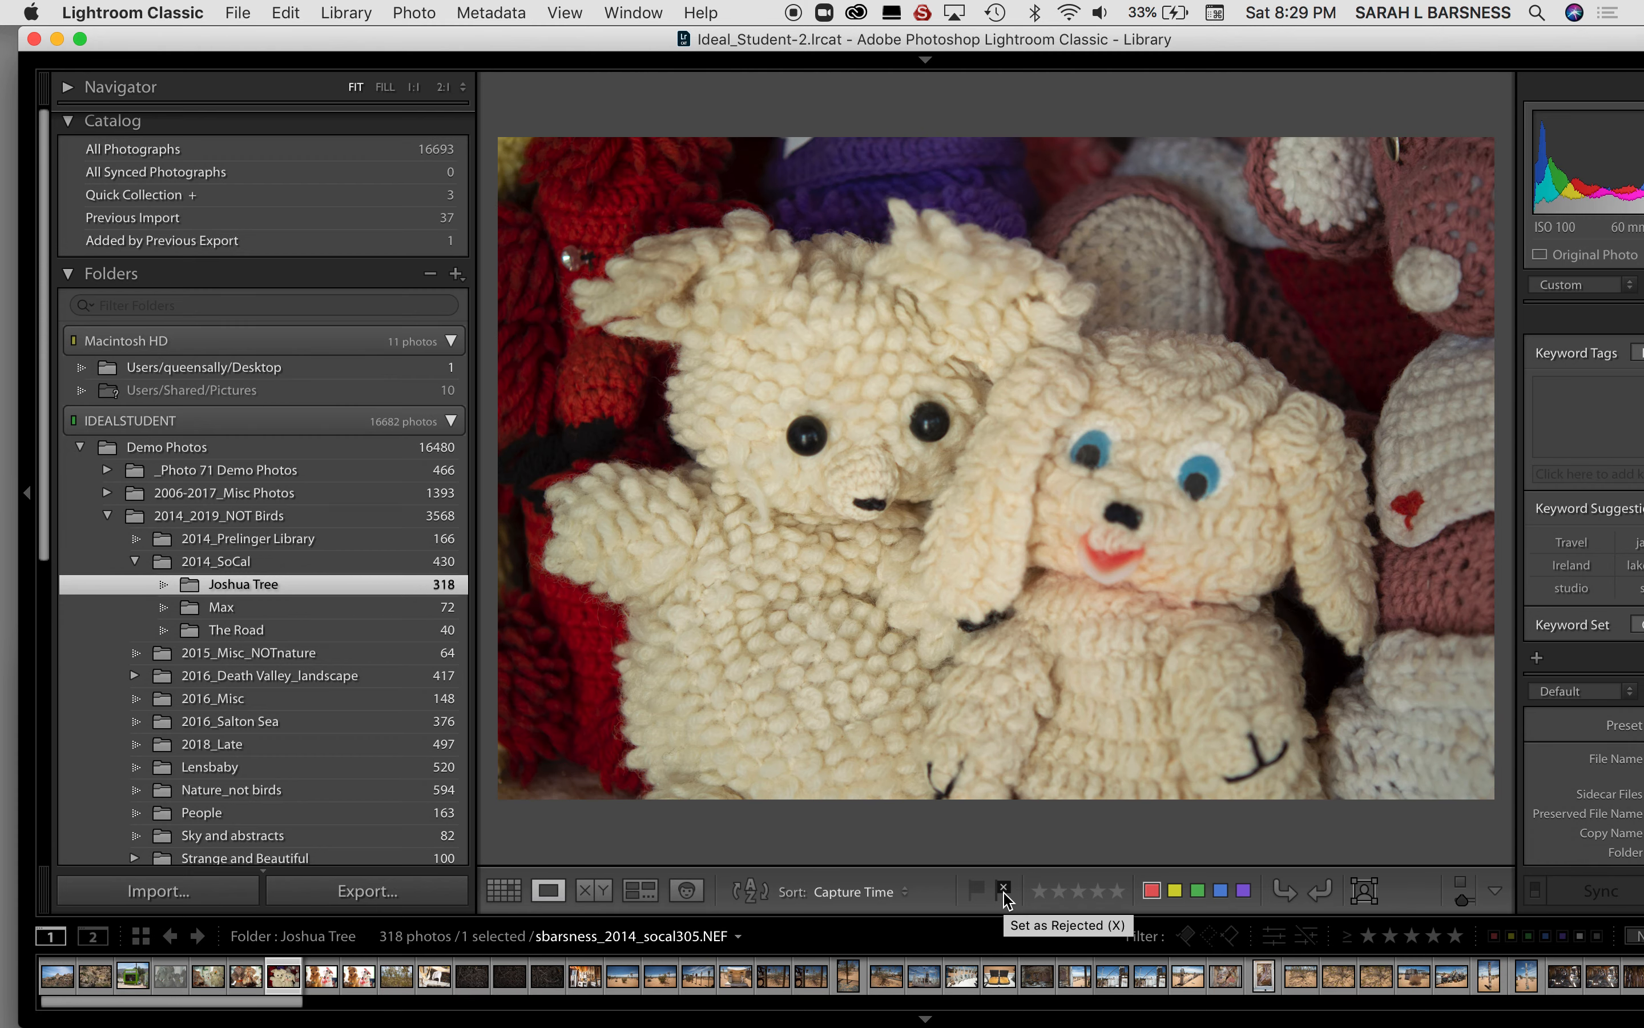
key(Right)
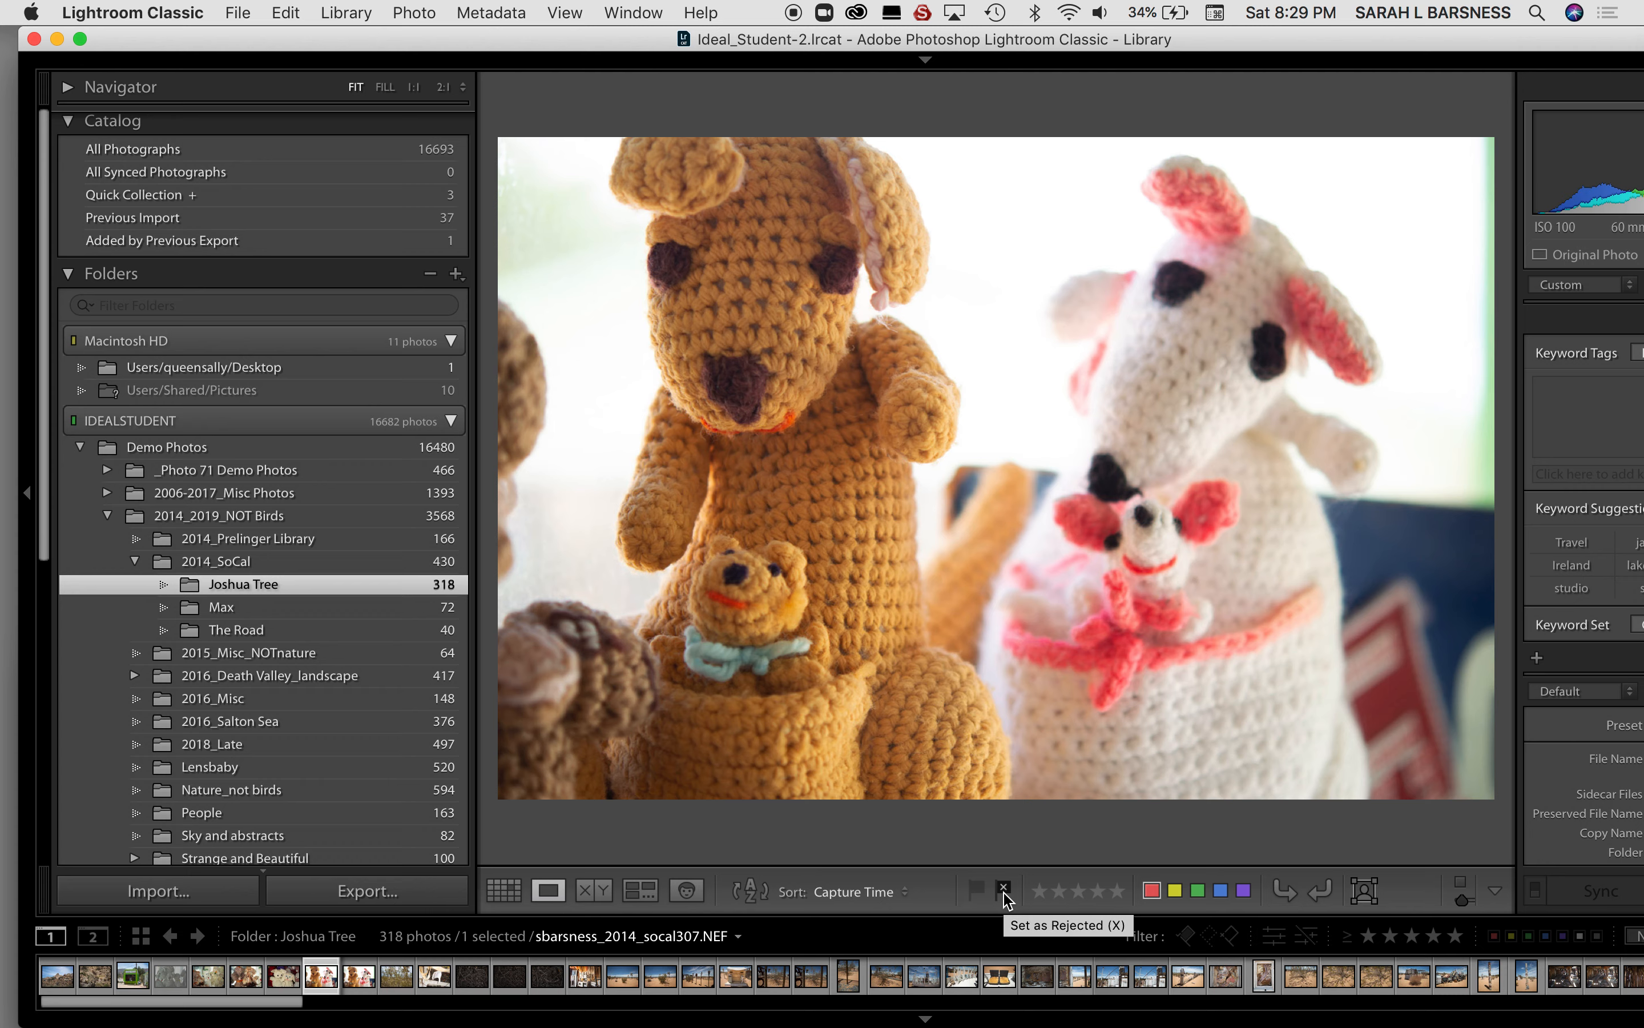
click(1003, 895)
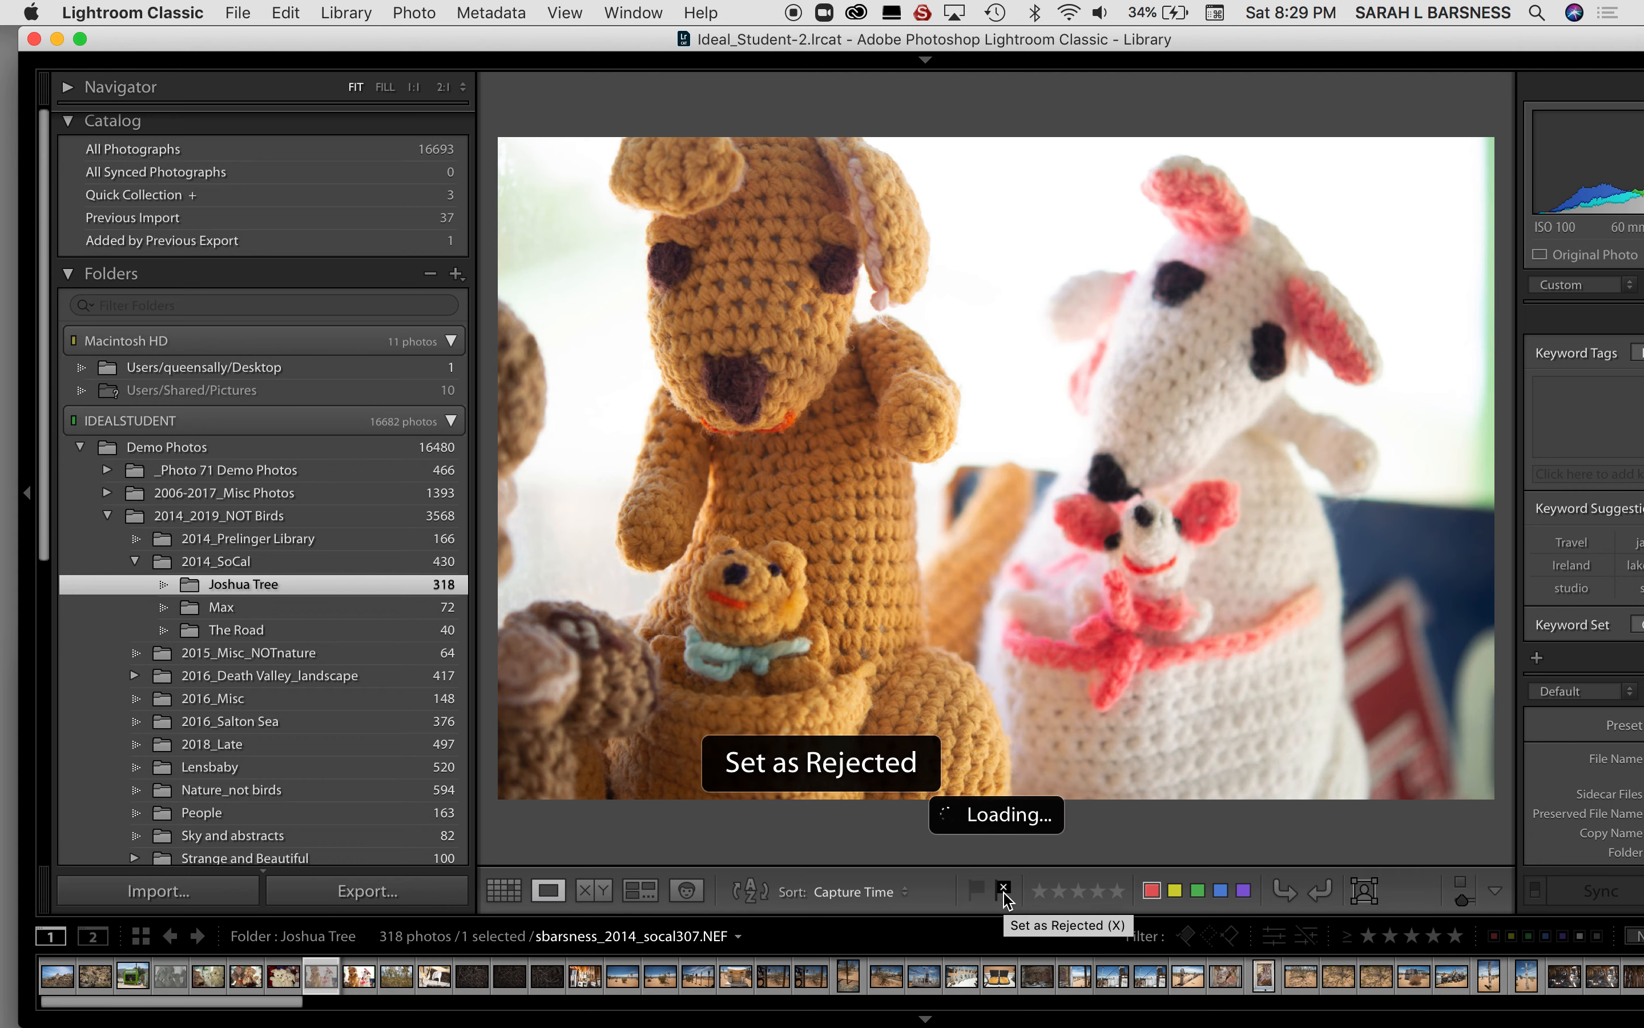
Step: Review the following photos from socal308 onward and reject the desert landscape photo socal318
key(Right)
key(Right)
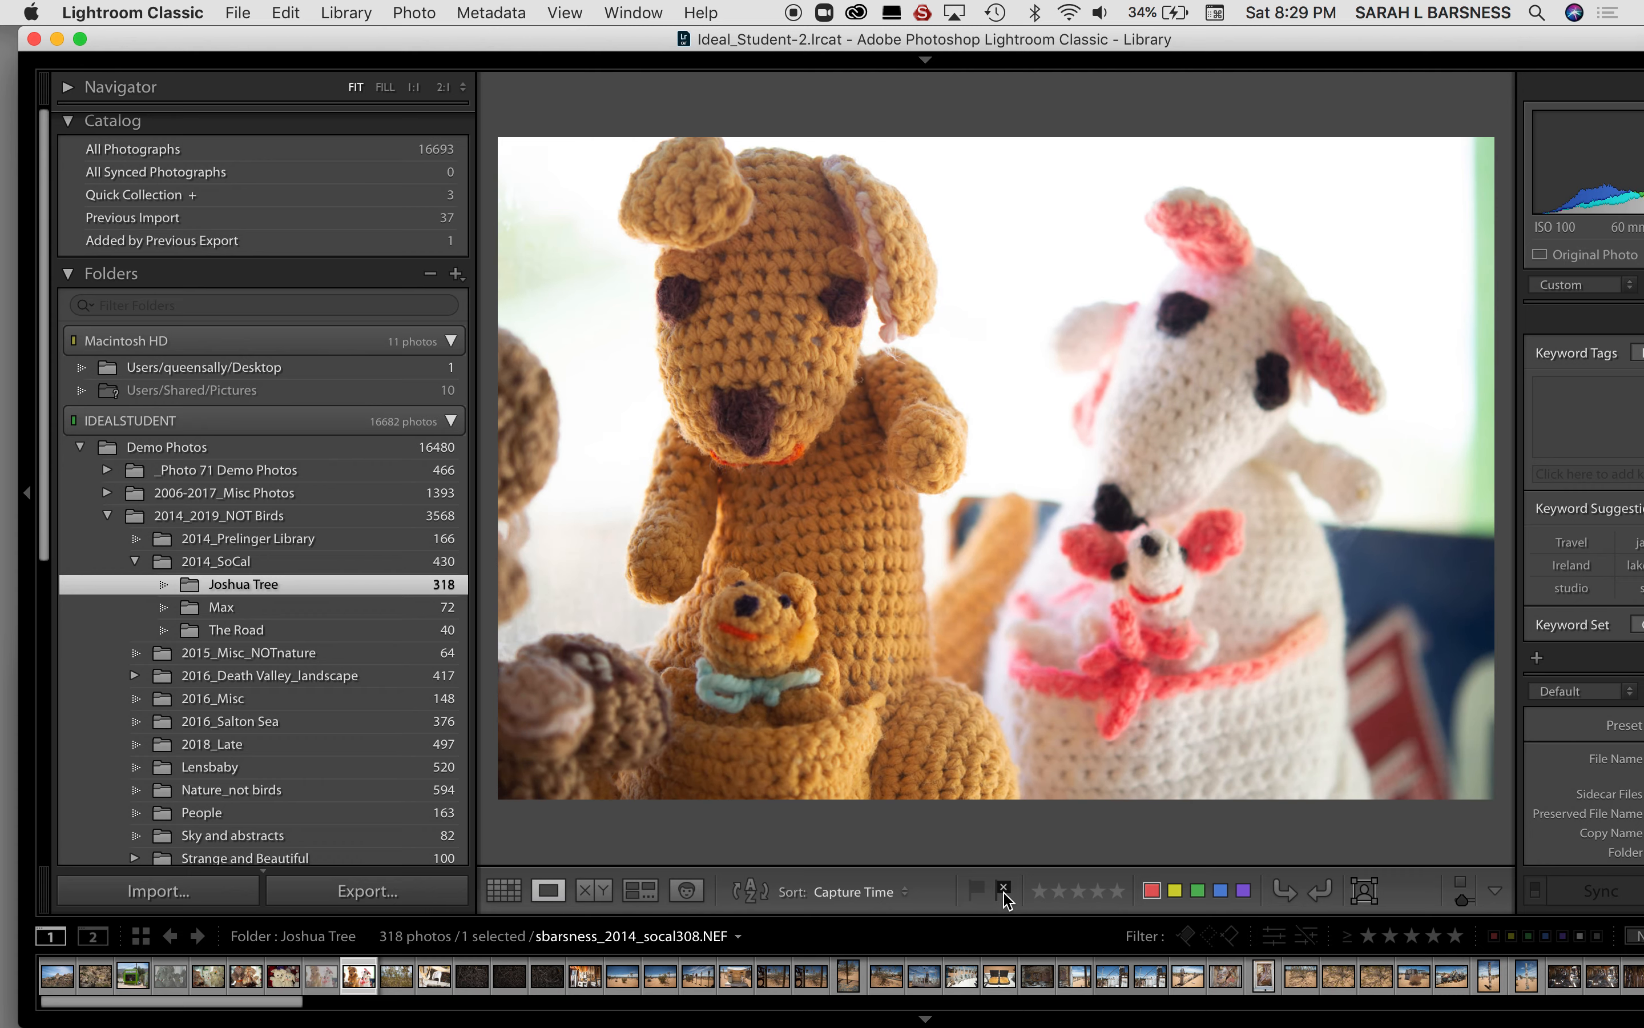
key(Right)
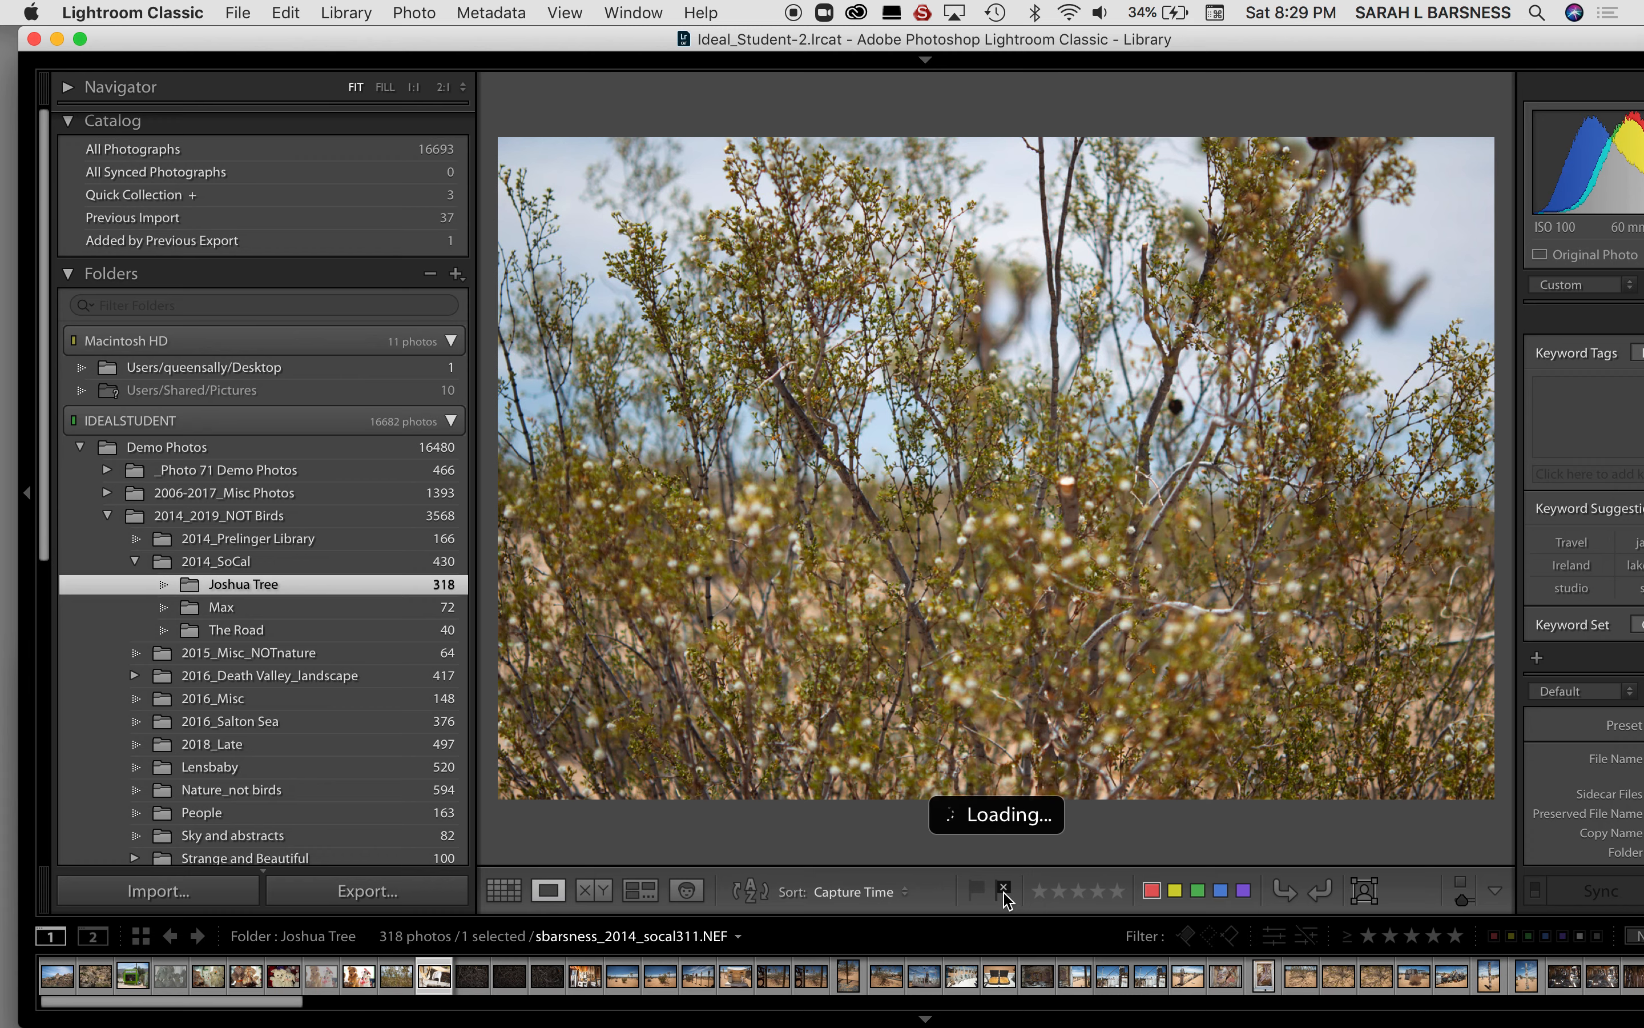
key(Right)
key(Right)
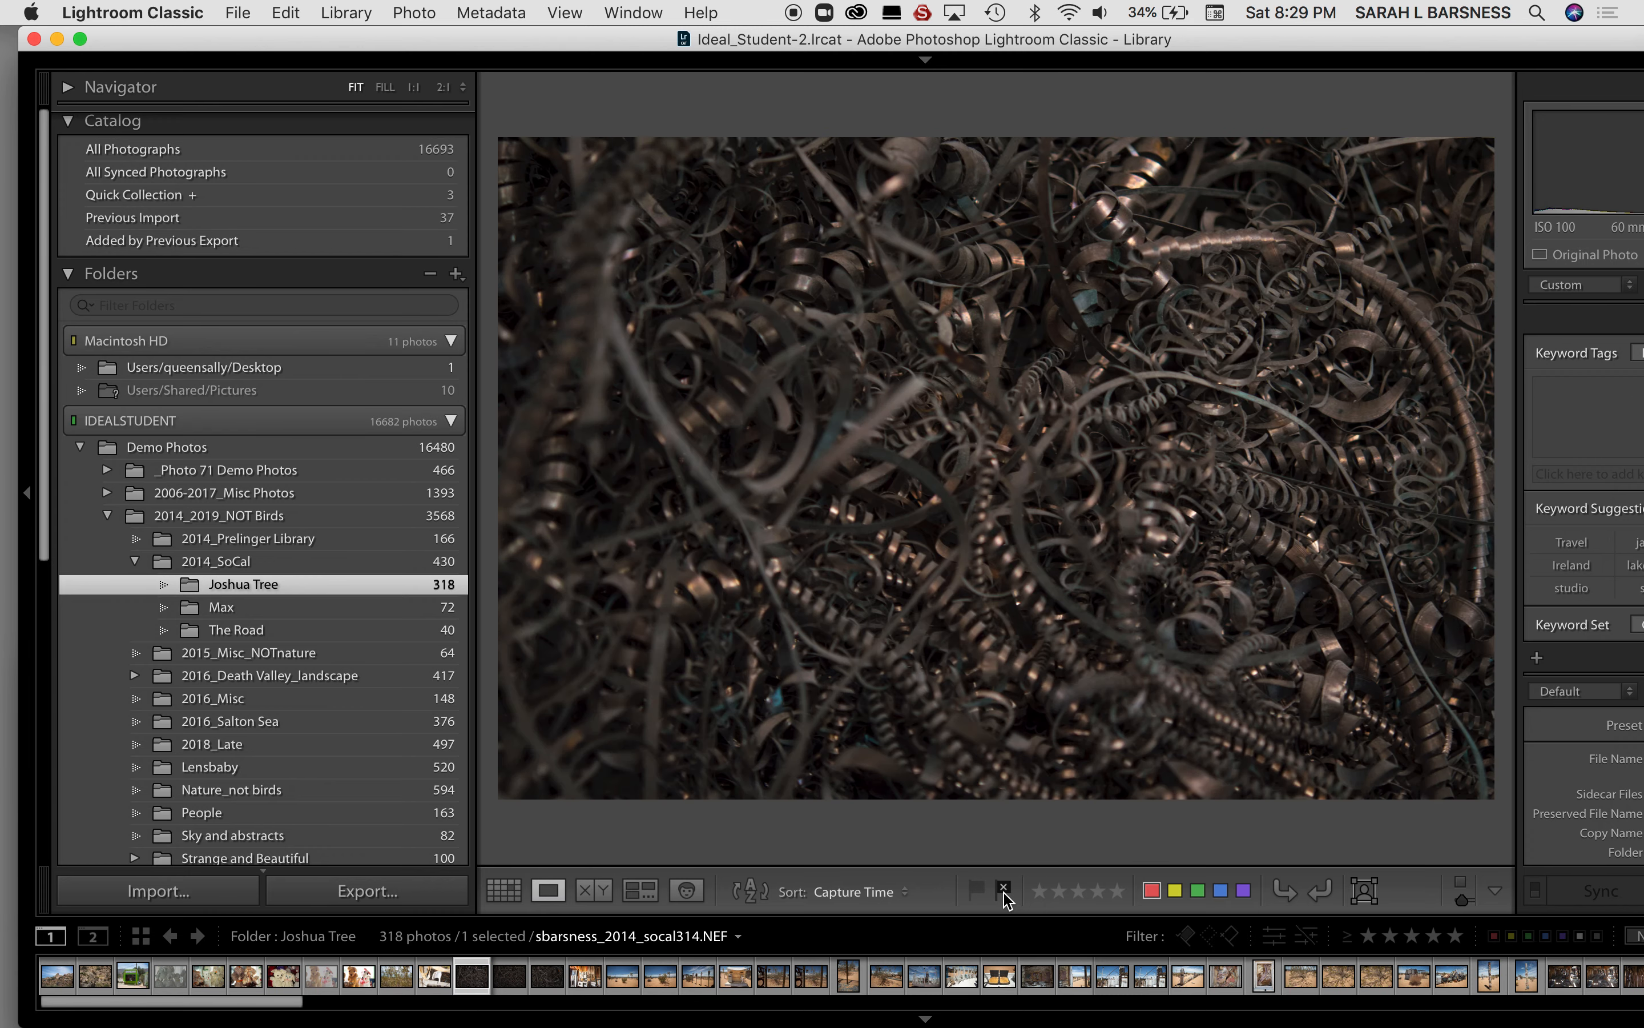
key(Right)
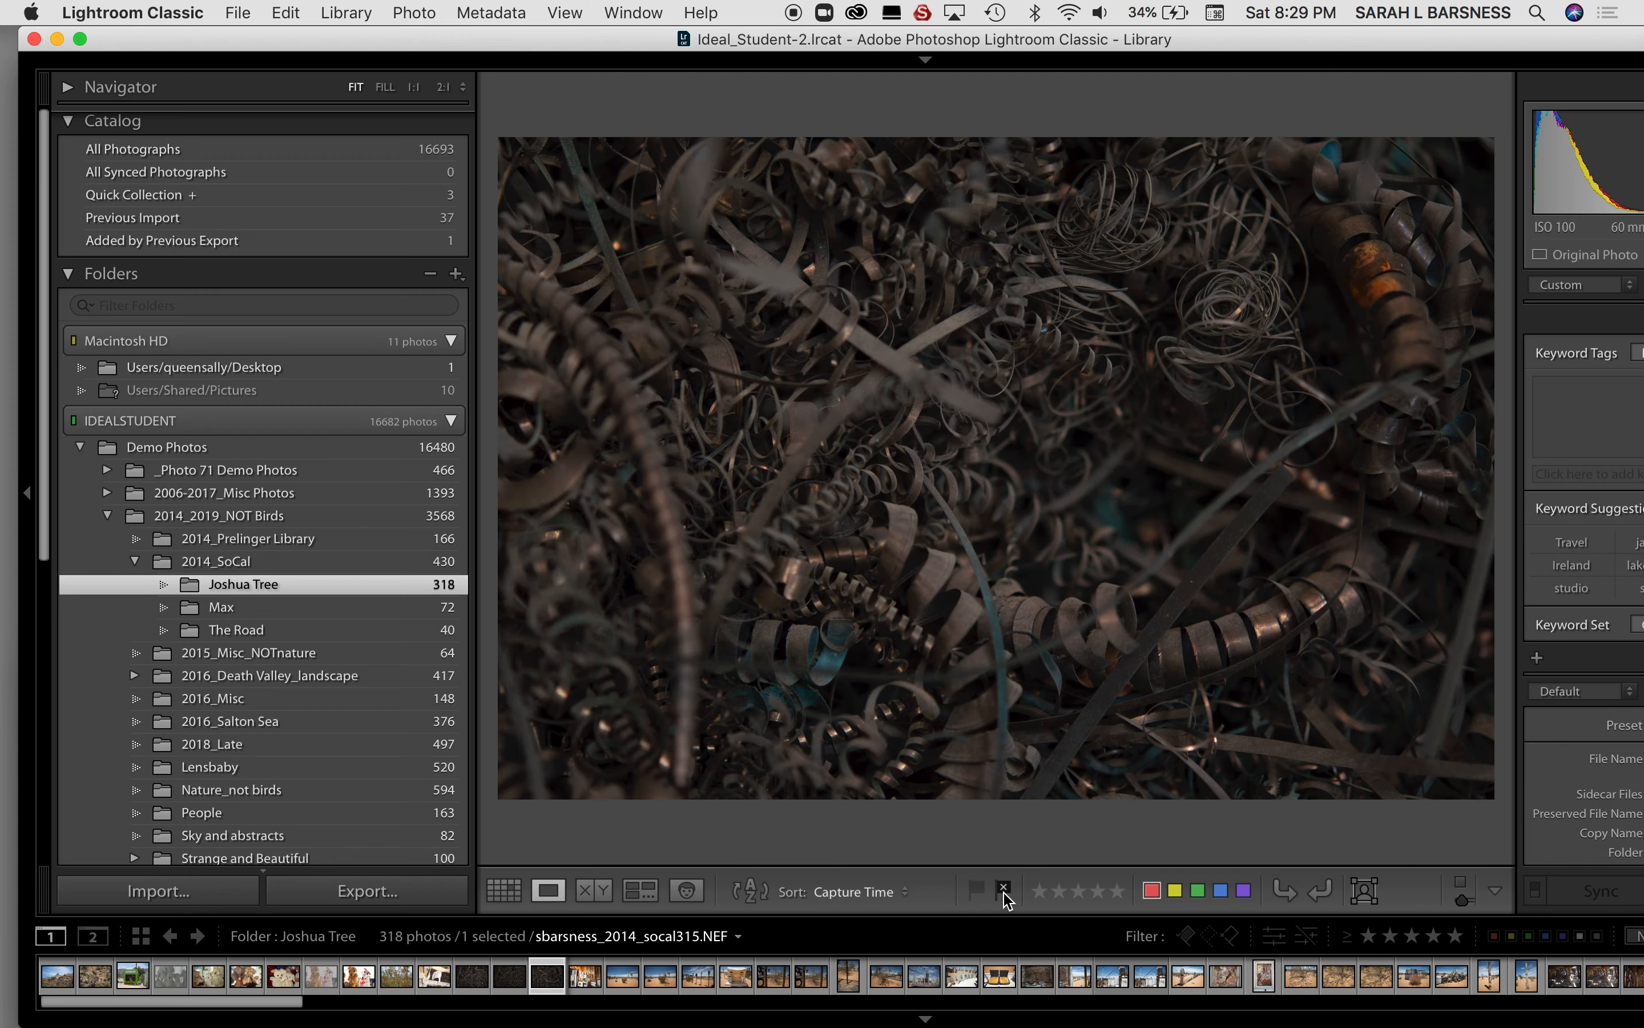
key(Right)
key(Right)
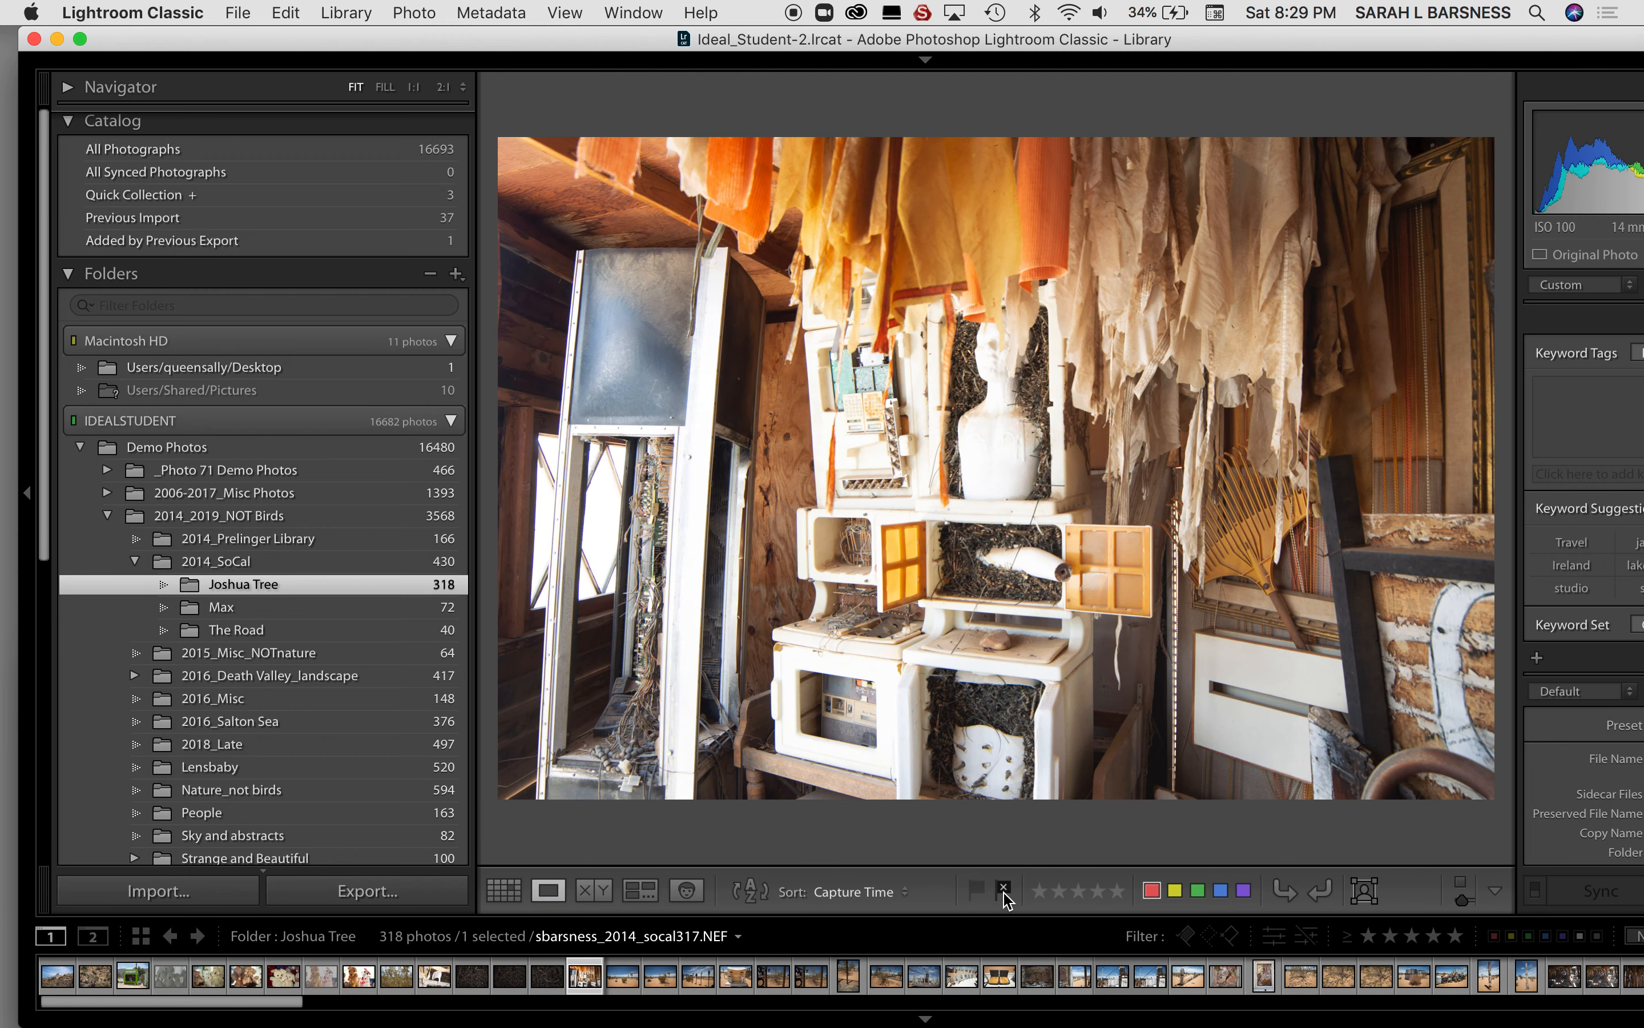
click(1004, 889)
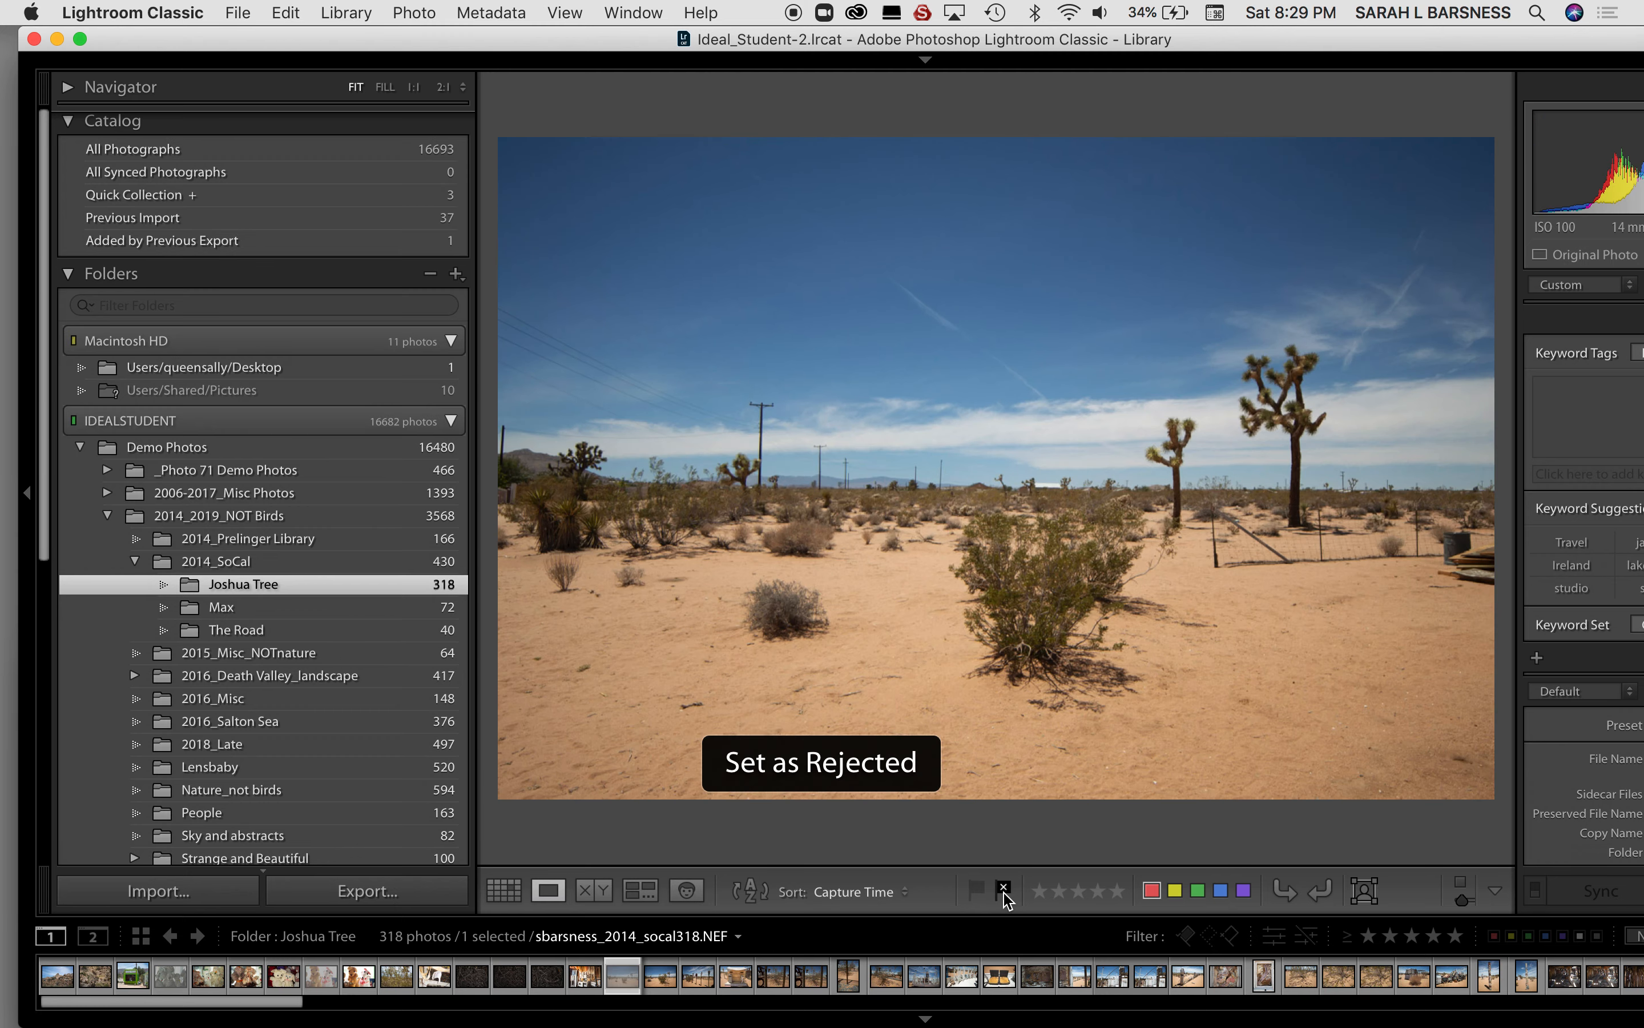
Step: Review the photos from socal319 through socal333, going back to reject socal332
key(Right)
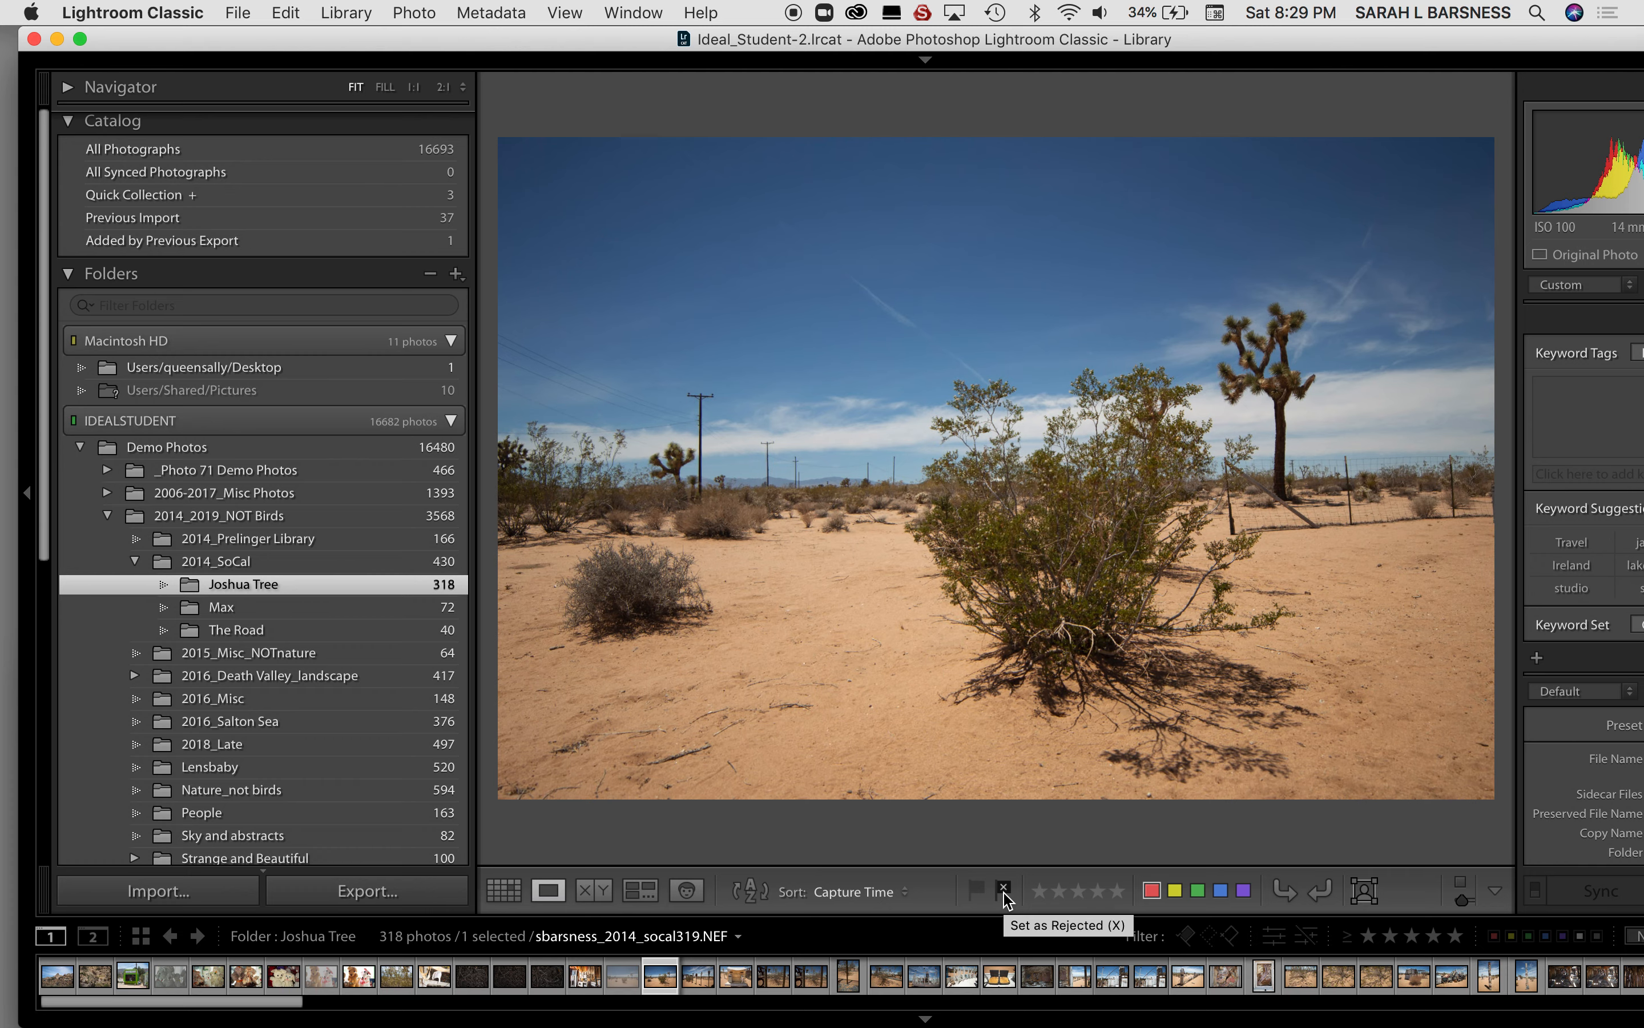
key(Right)
key(Right)
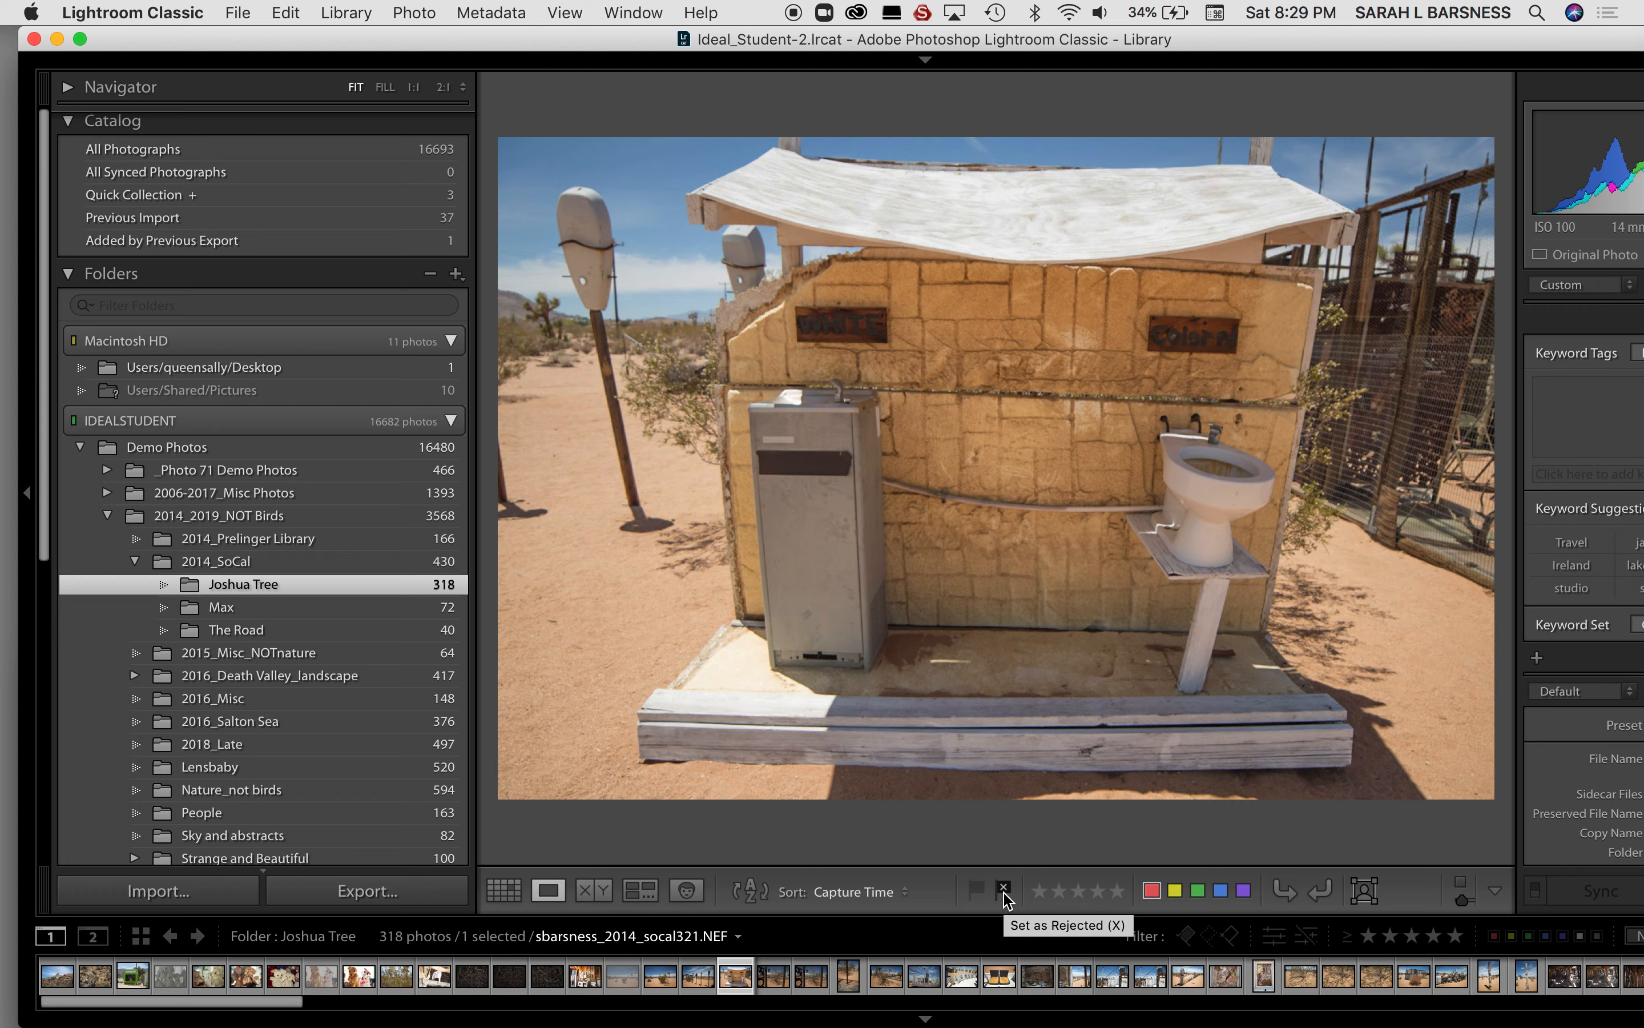
key(Right)
key(Right)
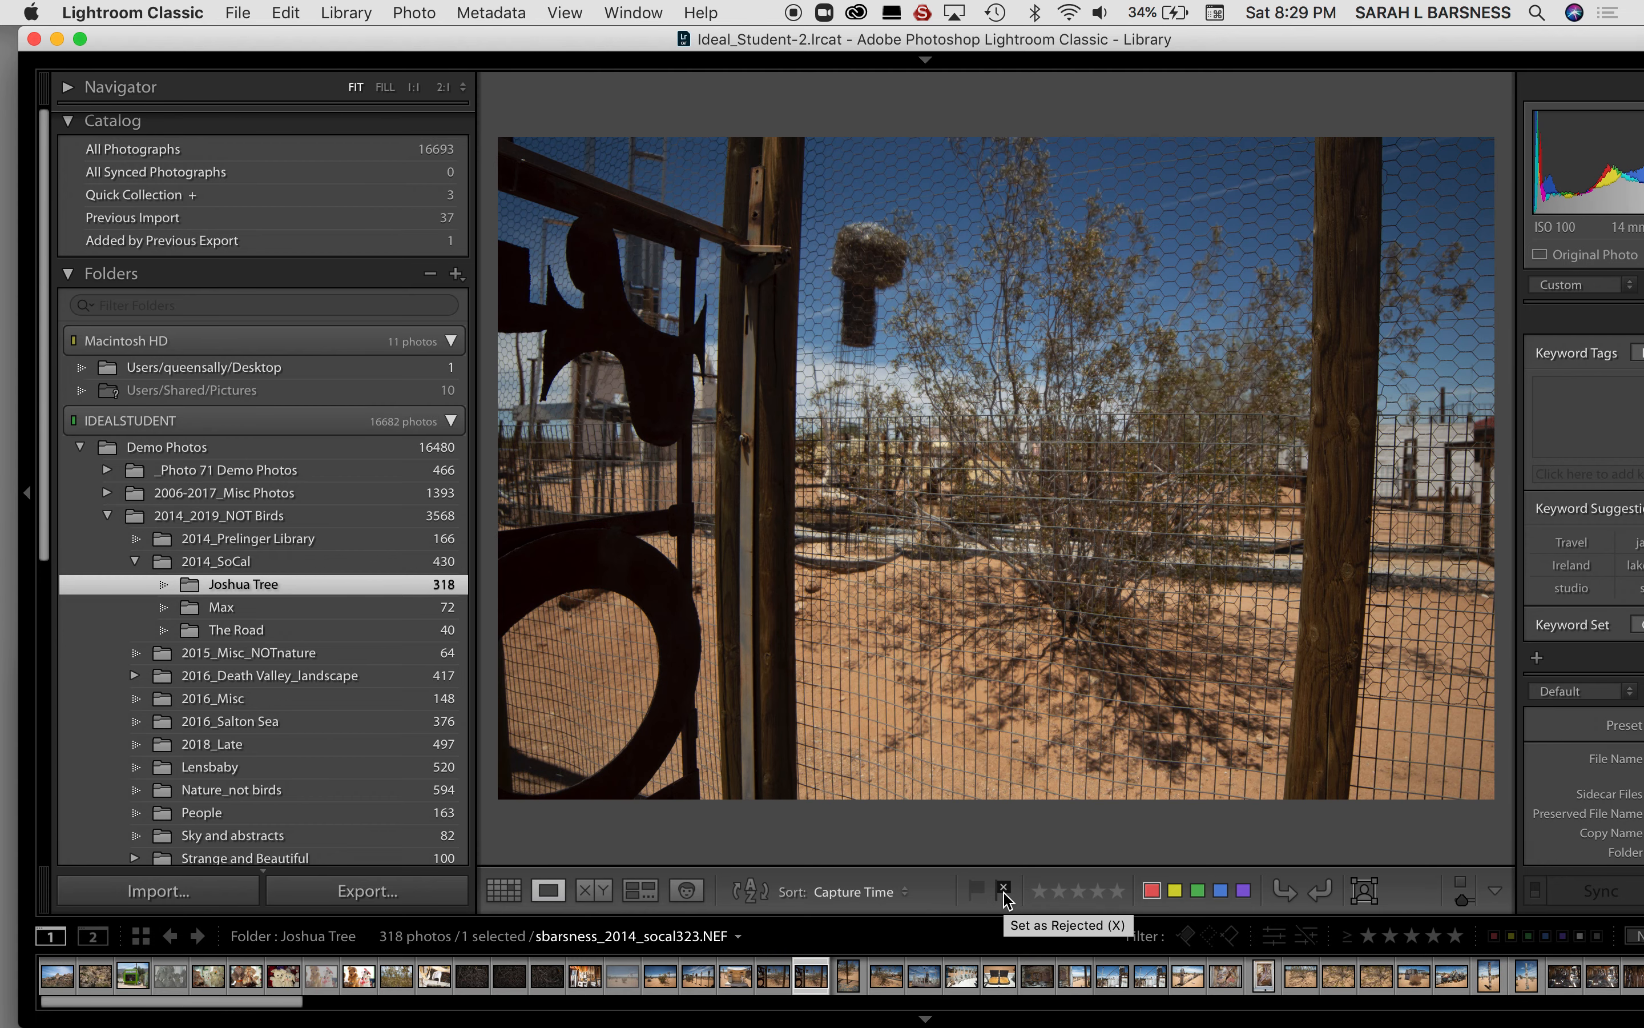
key(Right)
key(Right)
key(Right)
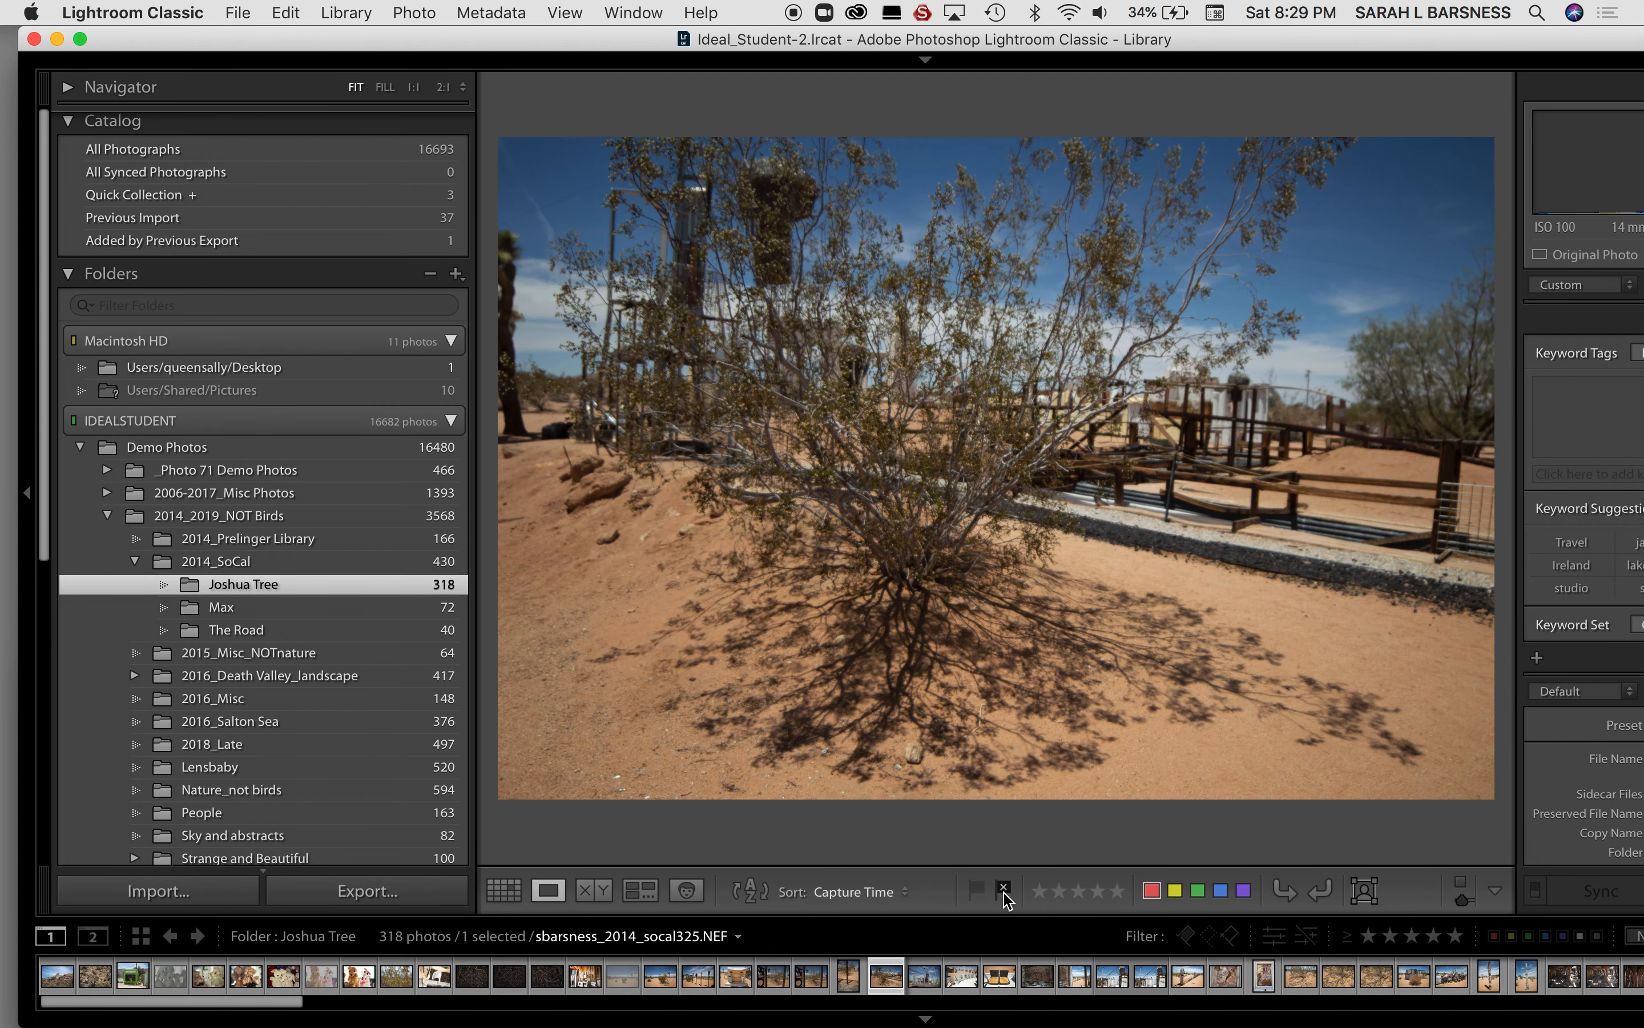
key(Right)
key(Right)
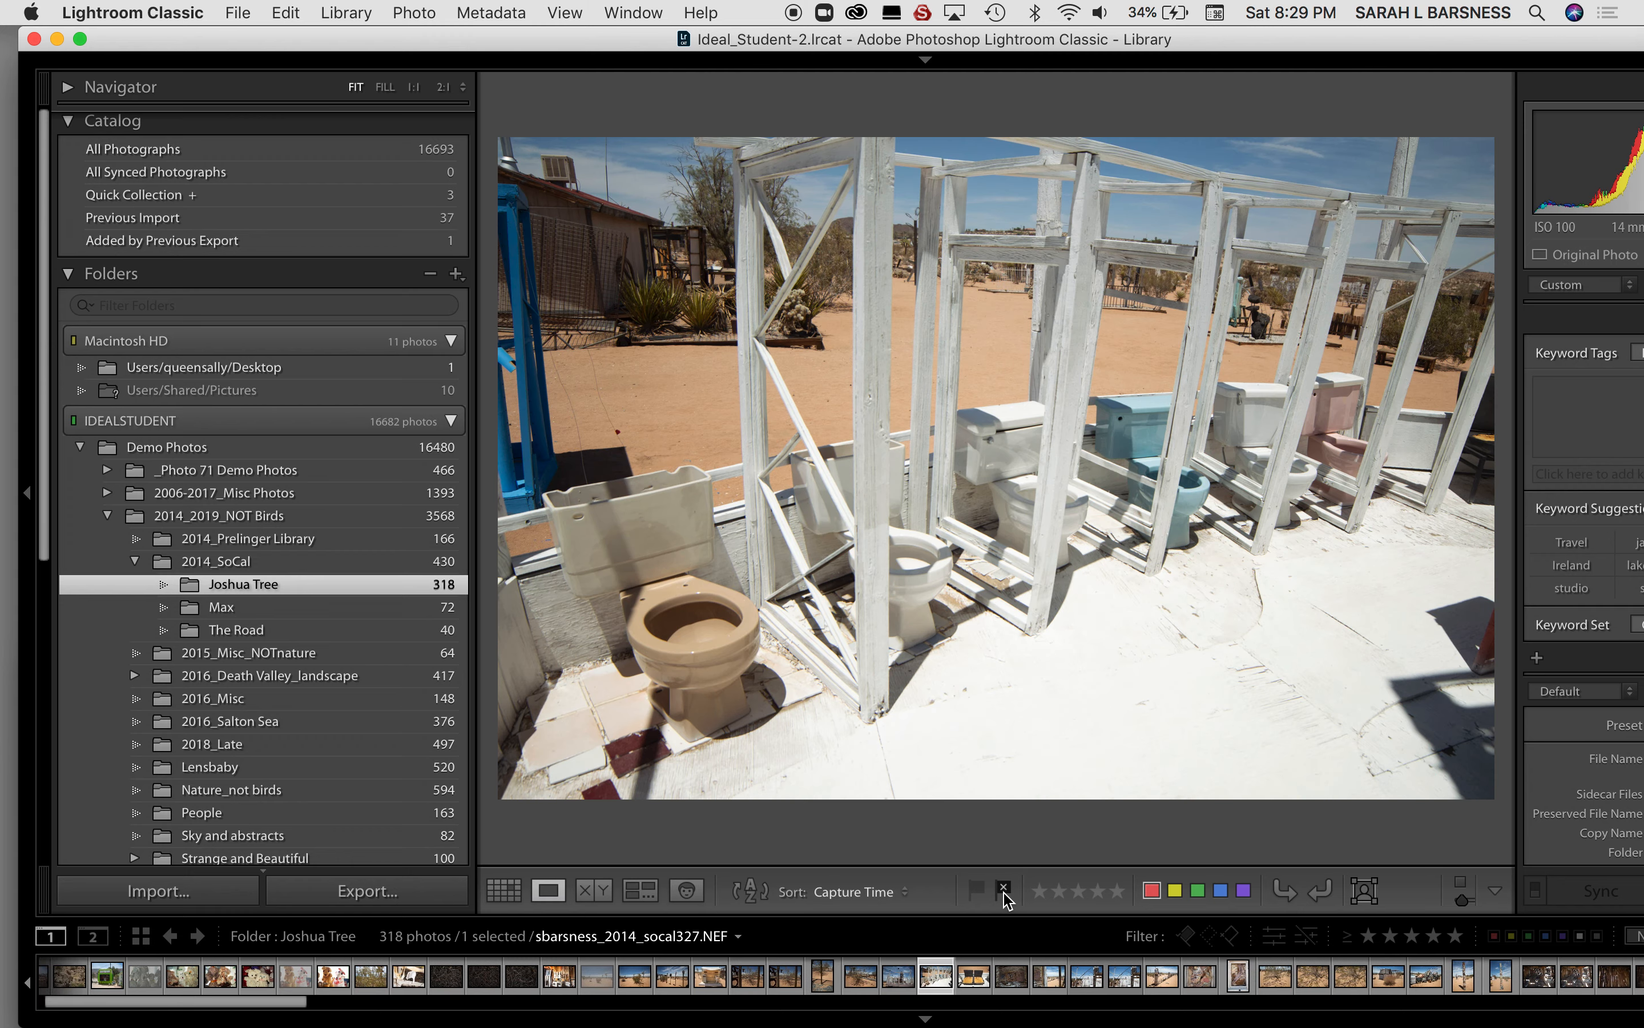
key(Right)
key(Right)
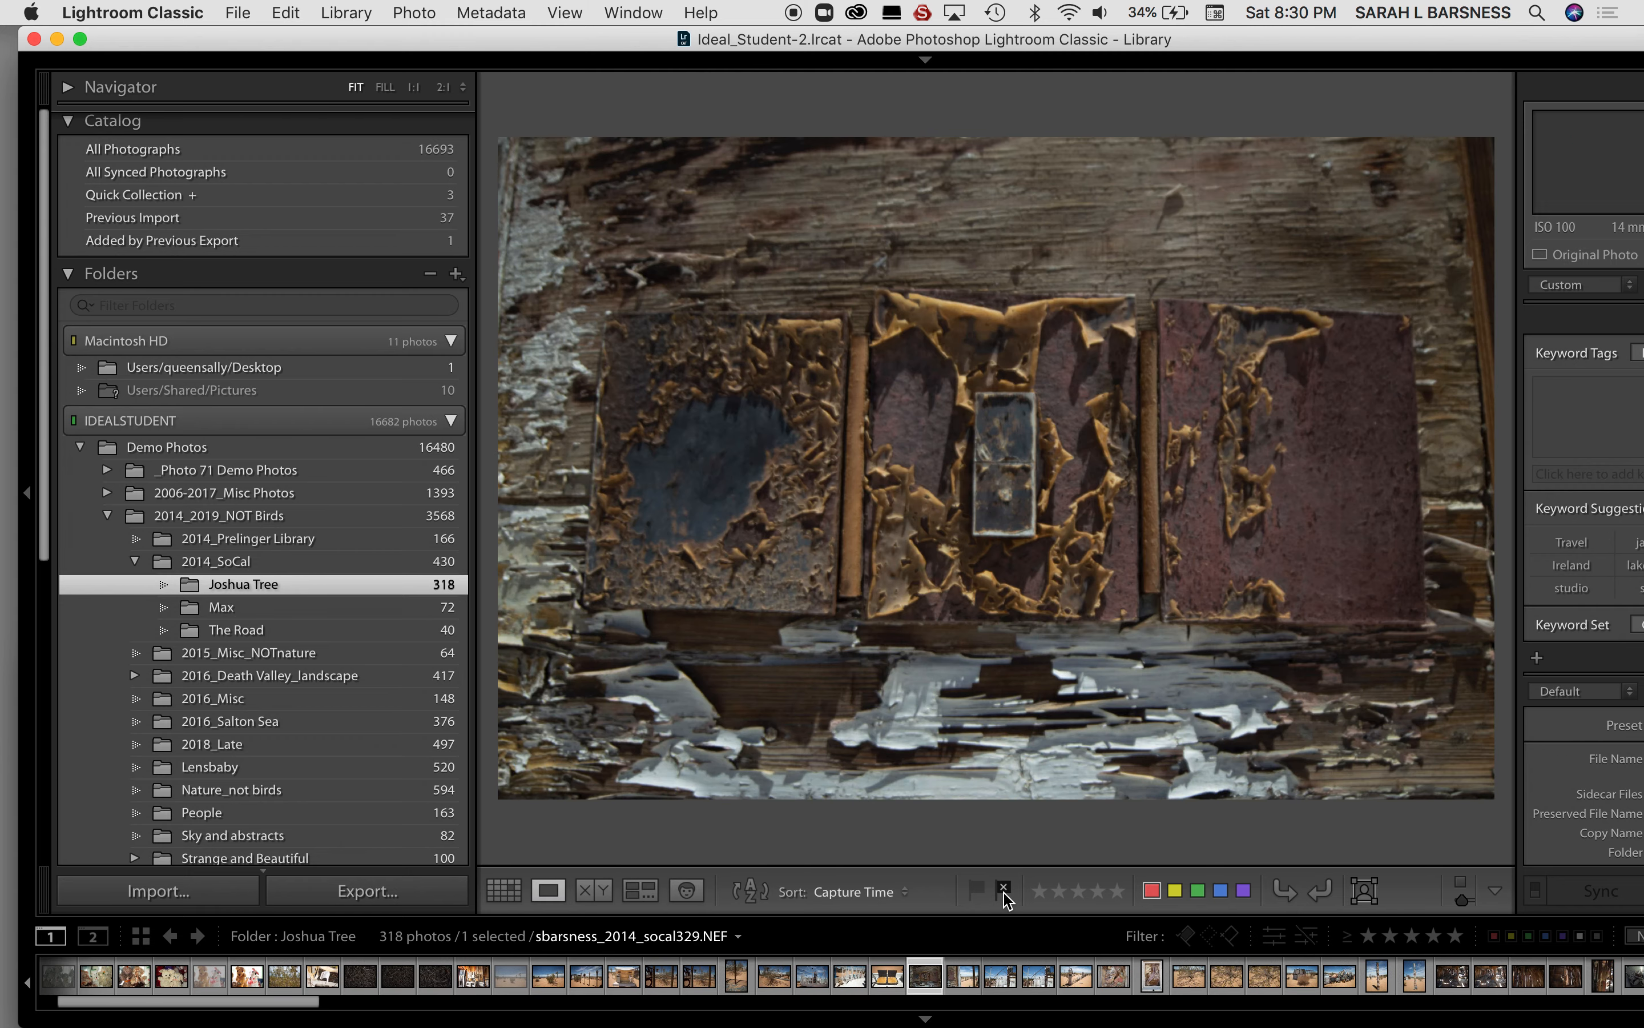
key(Right)
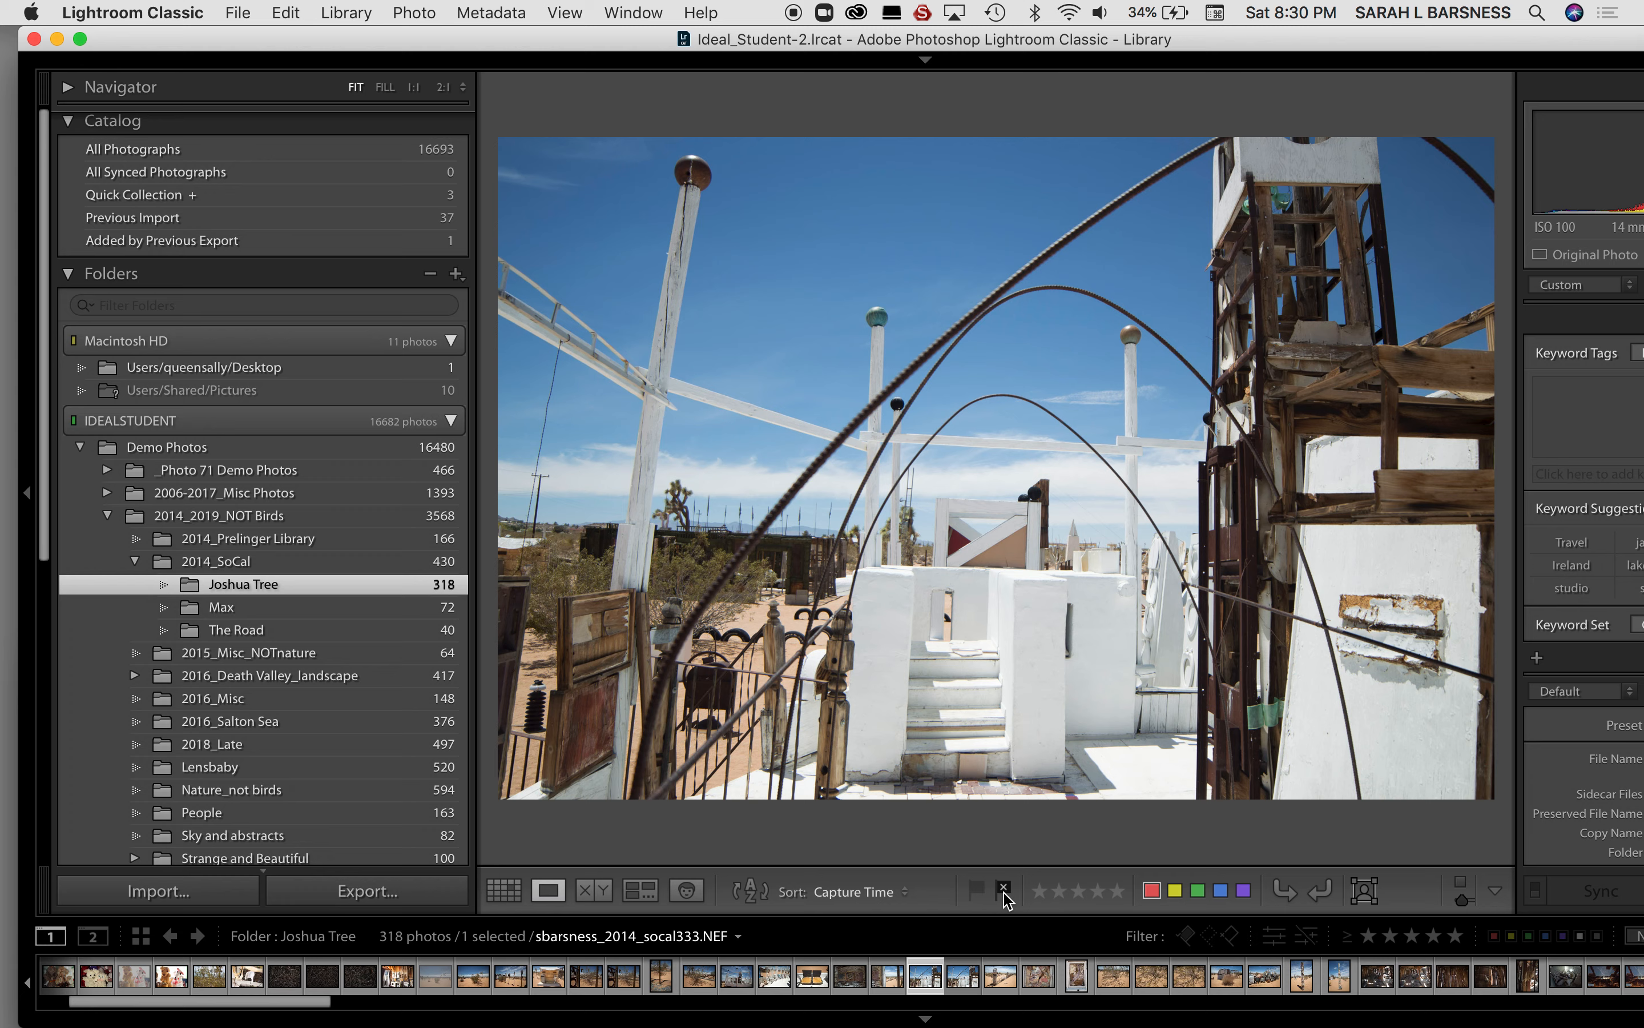
key(Left)
key(Right)
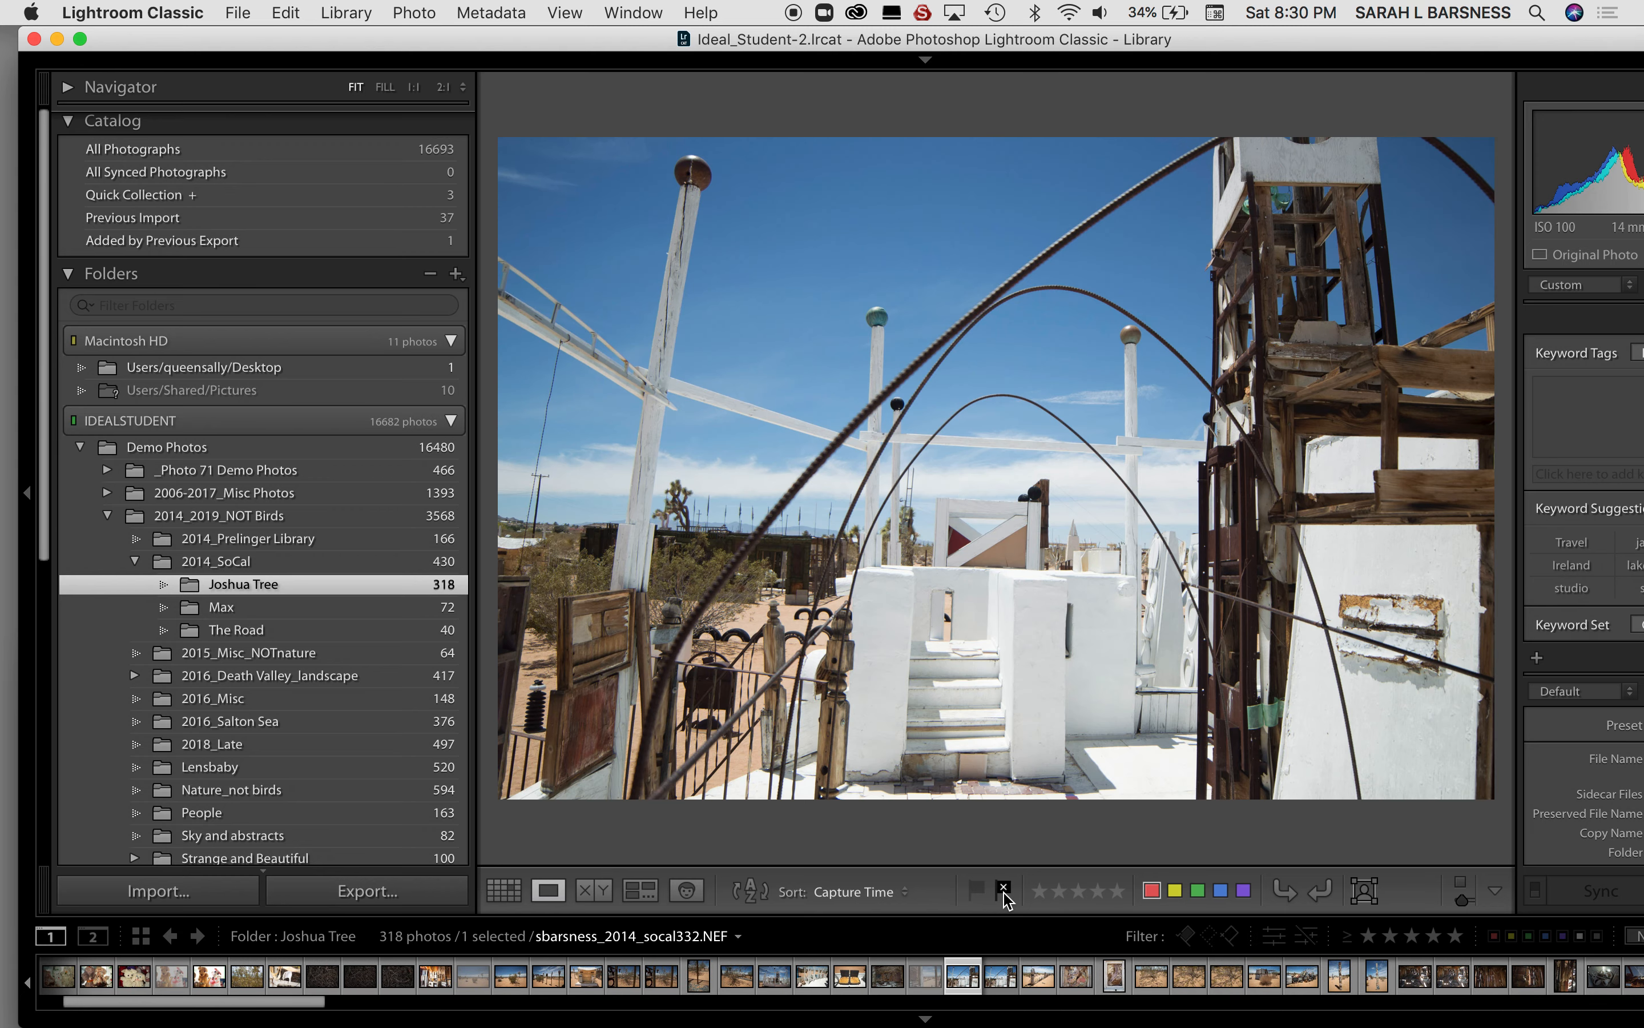
Step: Advance past the framed cloth photo socal337 and reject two of the following desert photos, including socal339
key(Right)
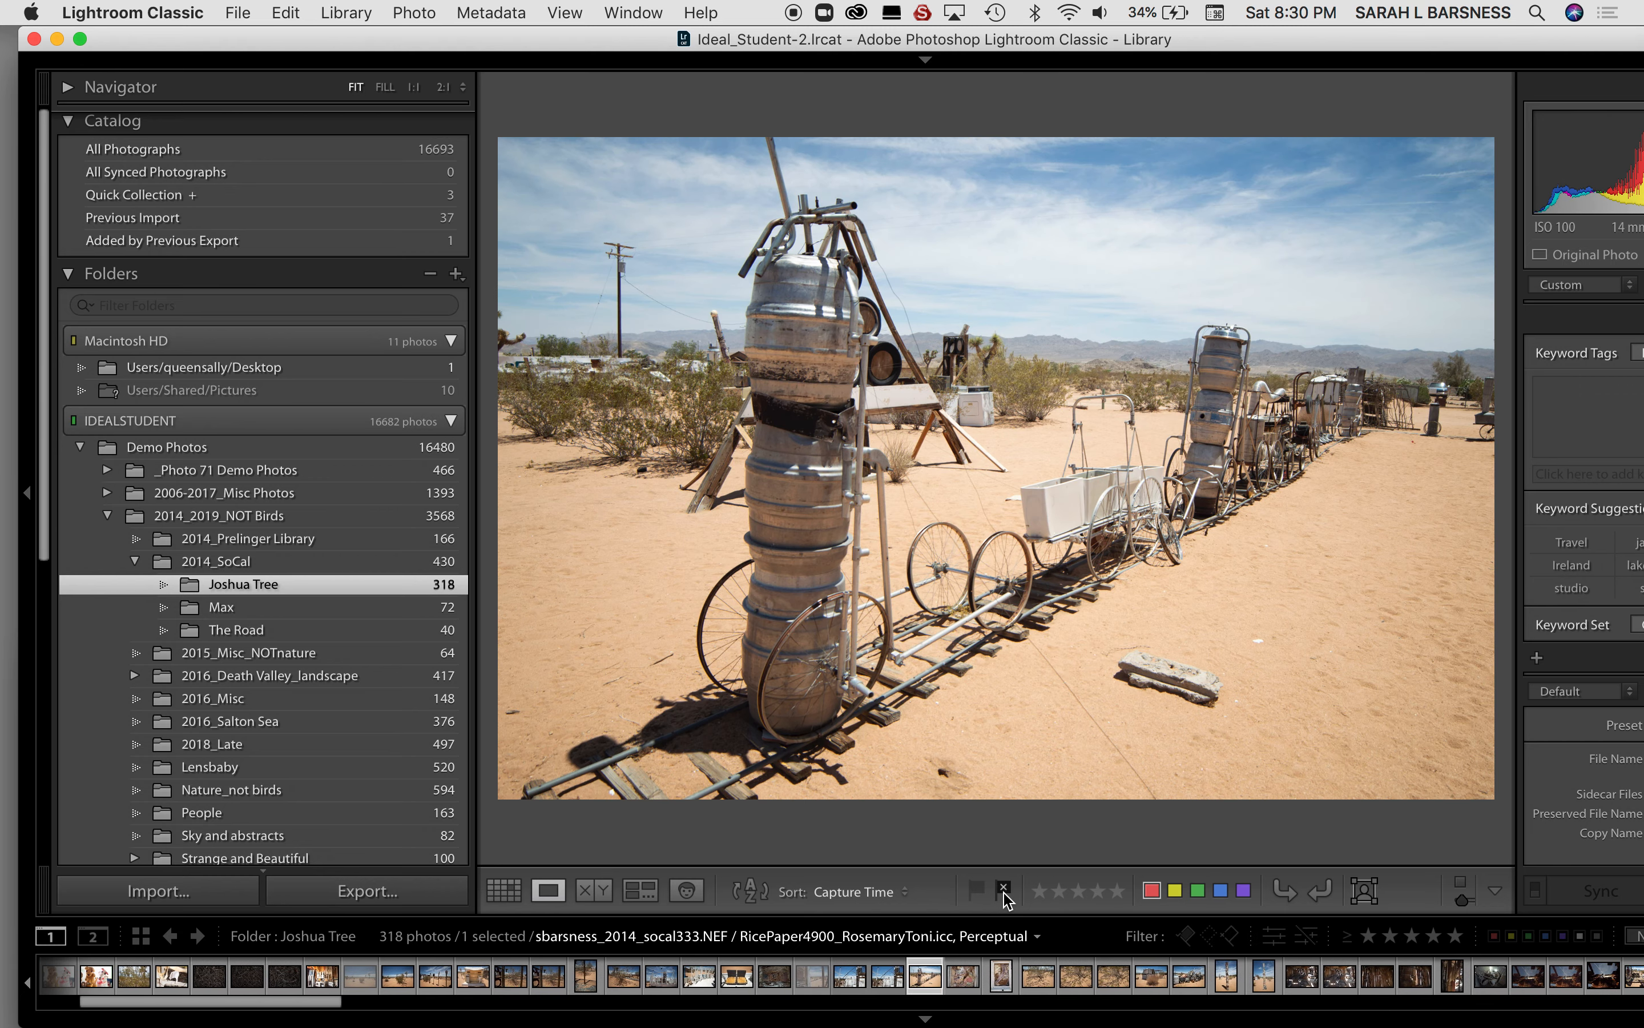
key(Right)
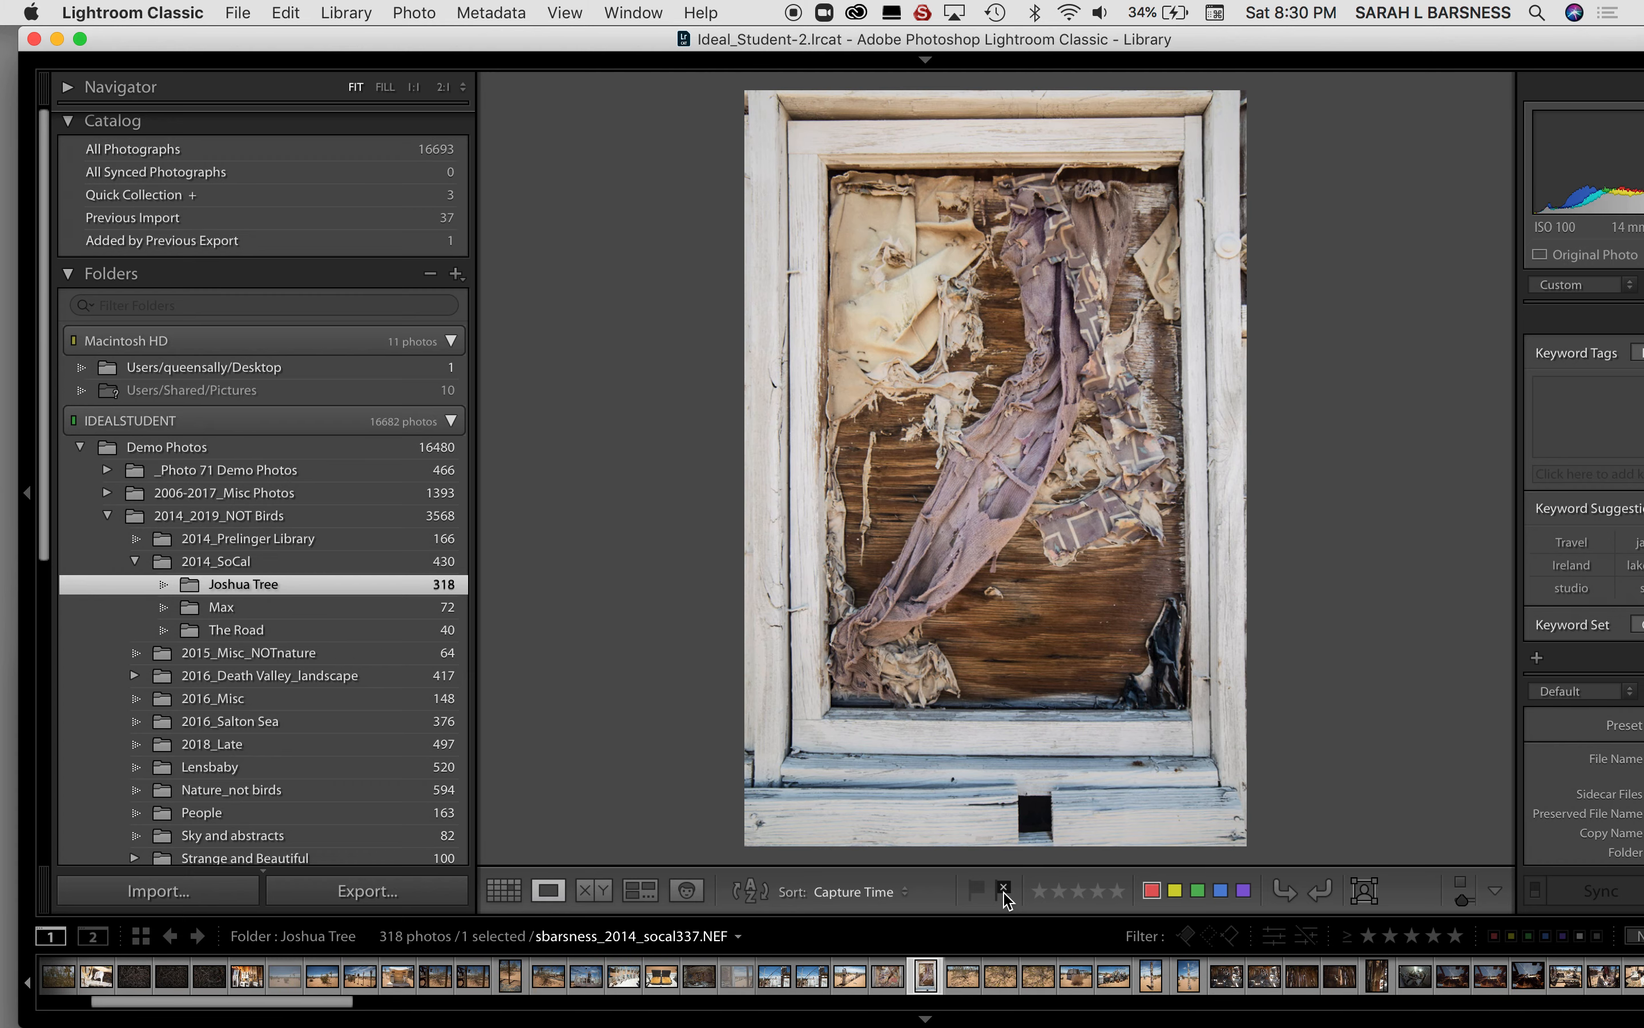
key(Right)
key(x)
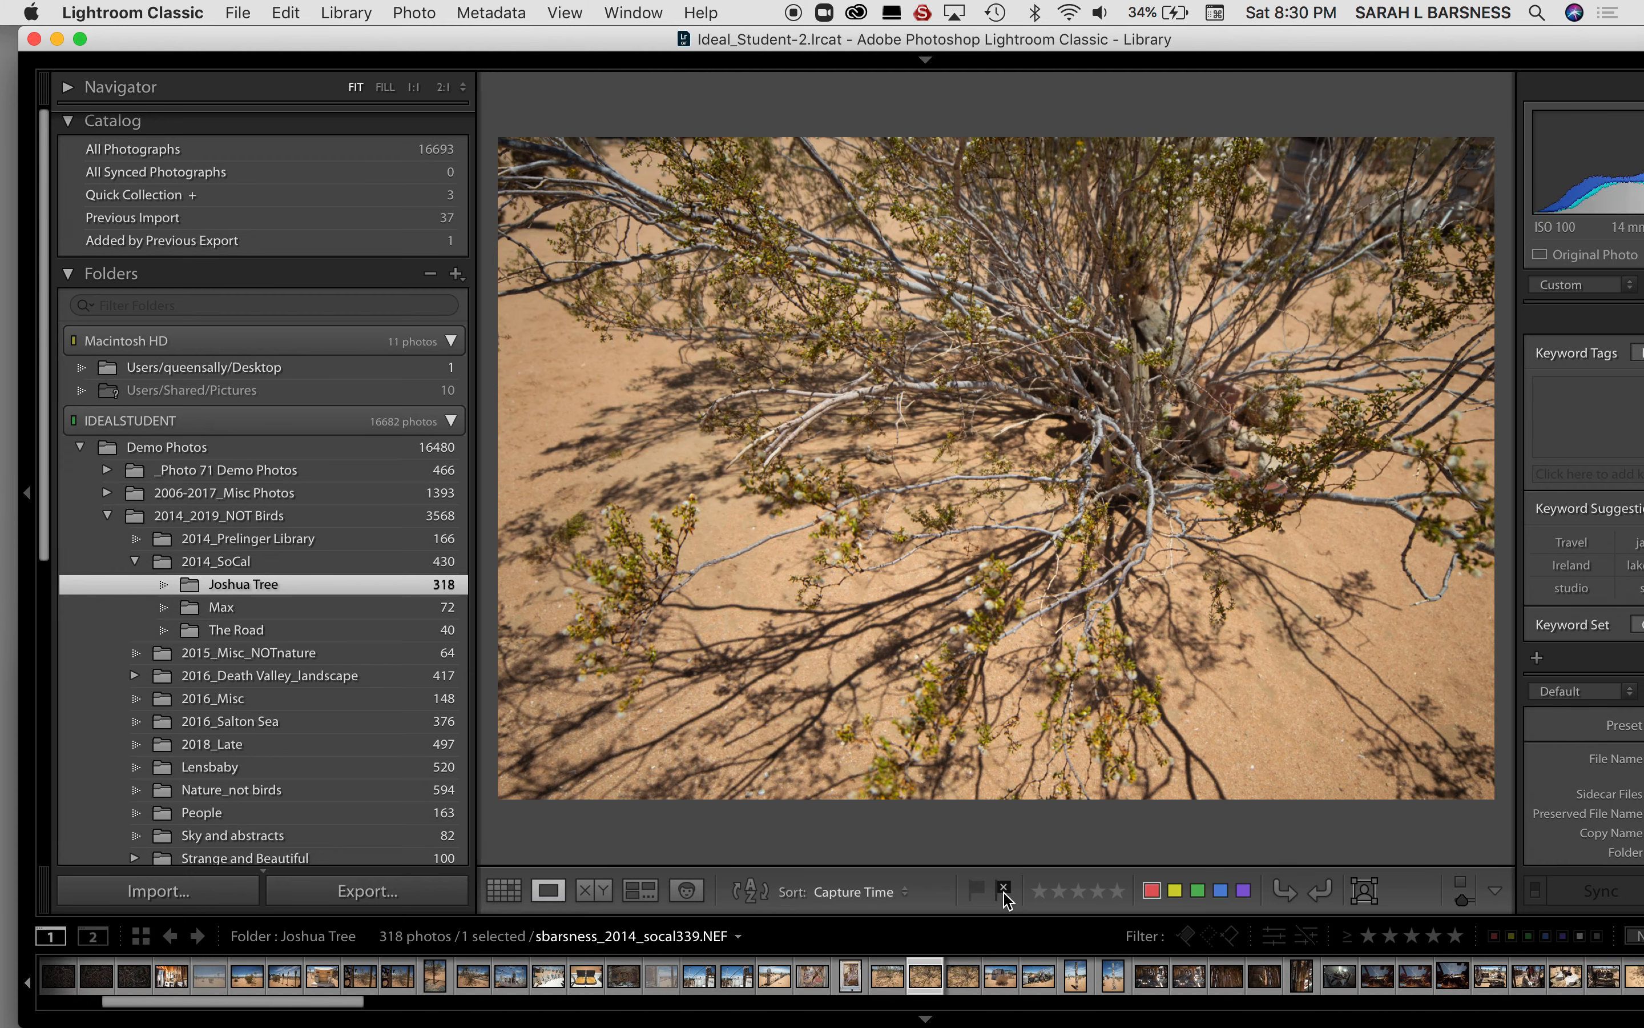
key(x)
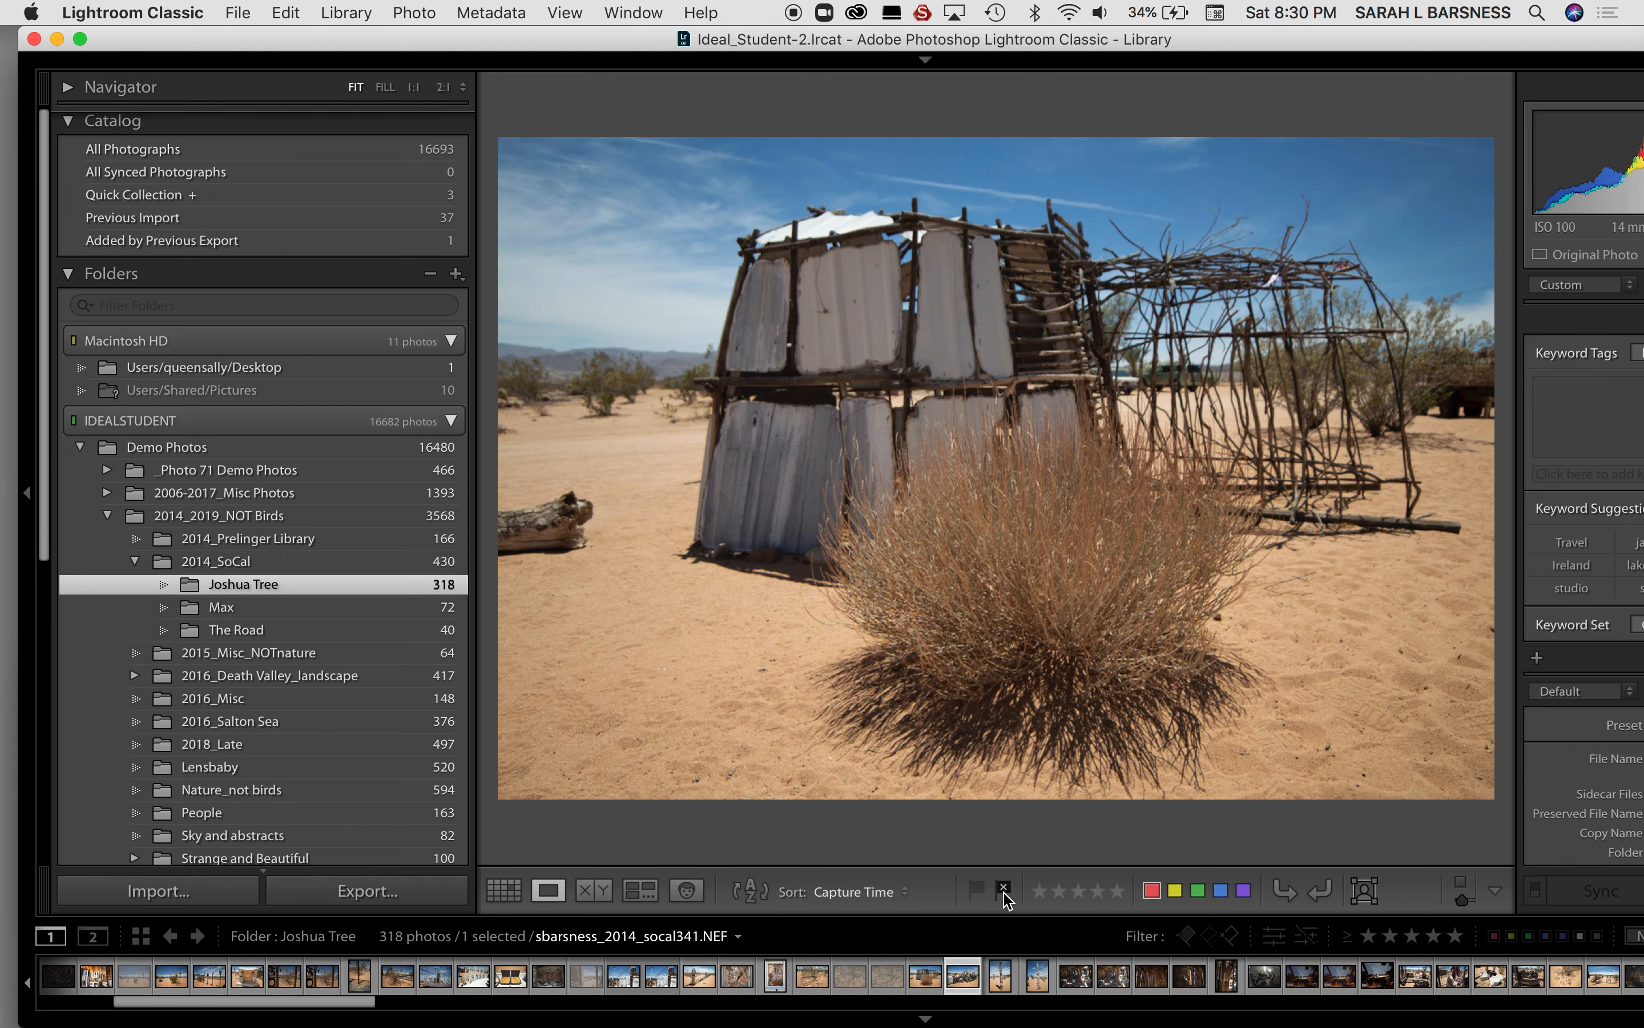
Step: Review the photos from socal341 through socal349, flagging the wooden interior photo socal349 as rejected and removing that flag again
key(Right)
key(Right)
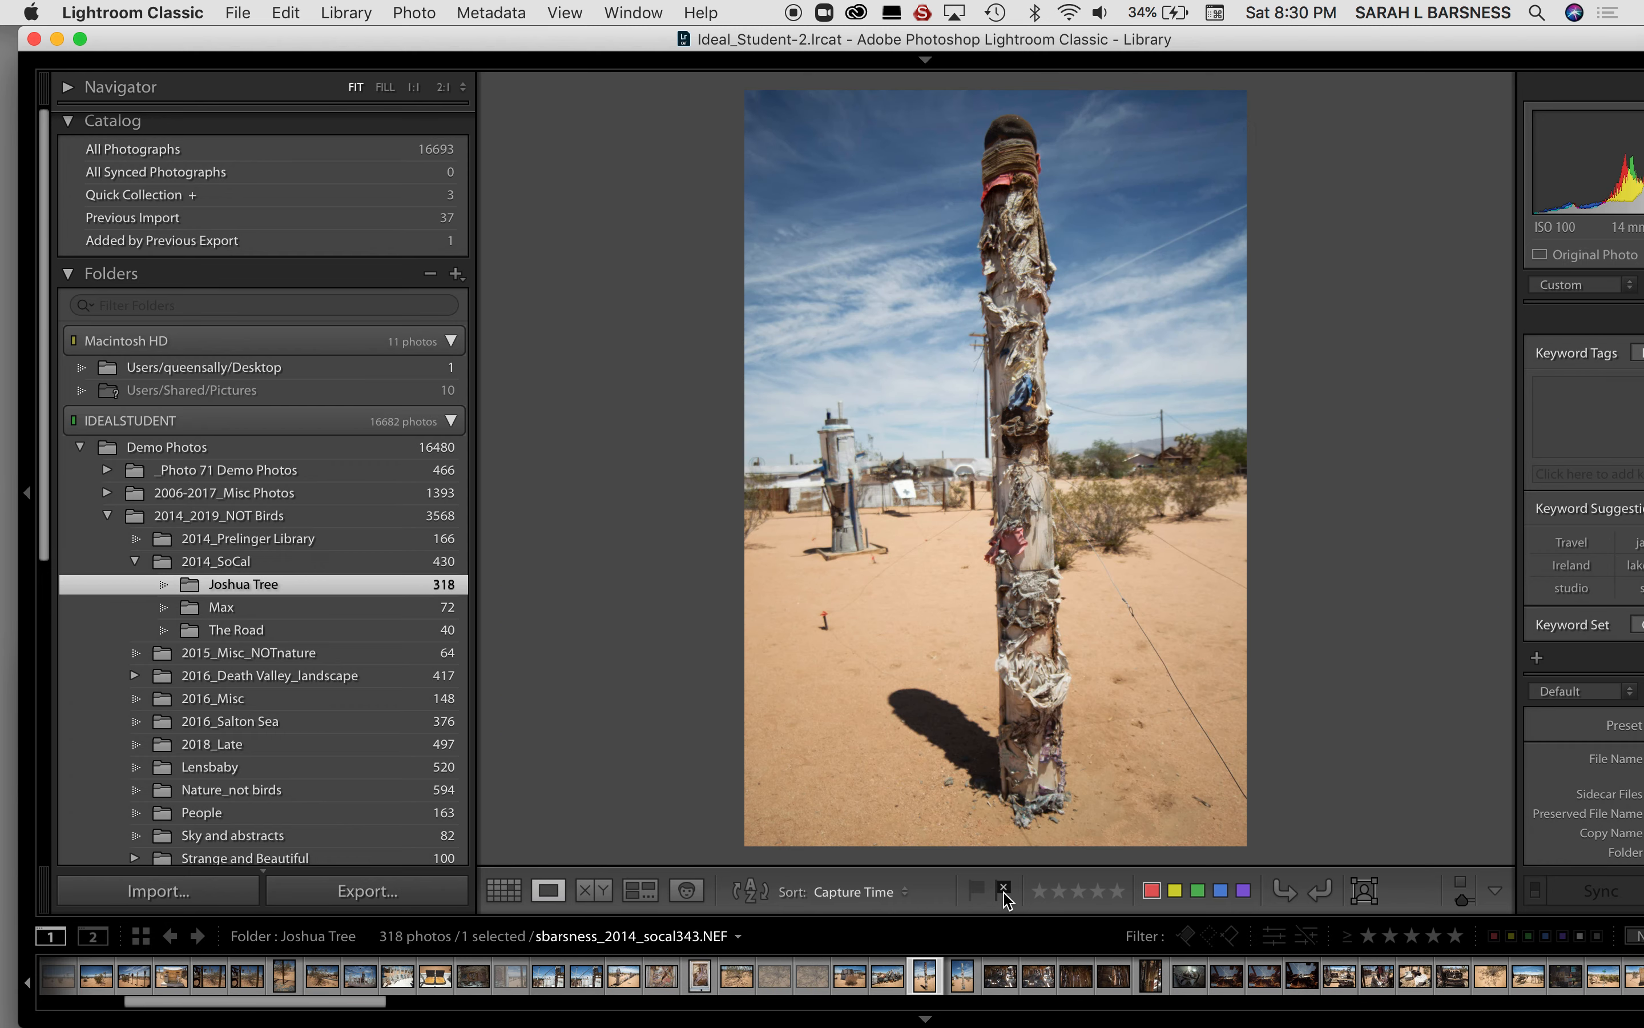
key(Right)
key(Right)
key(Right)
key(Right)
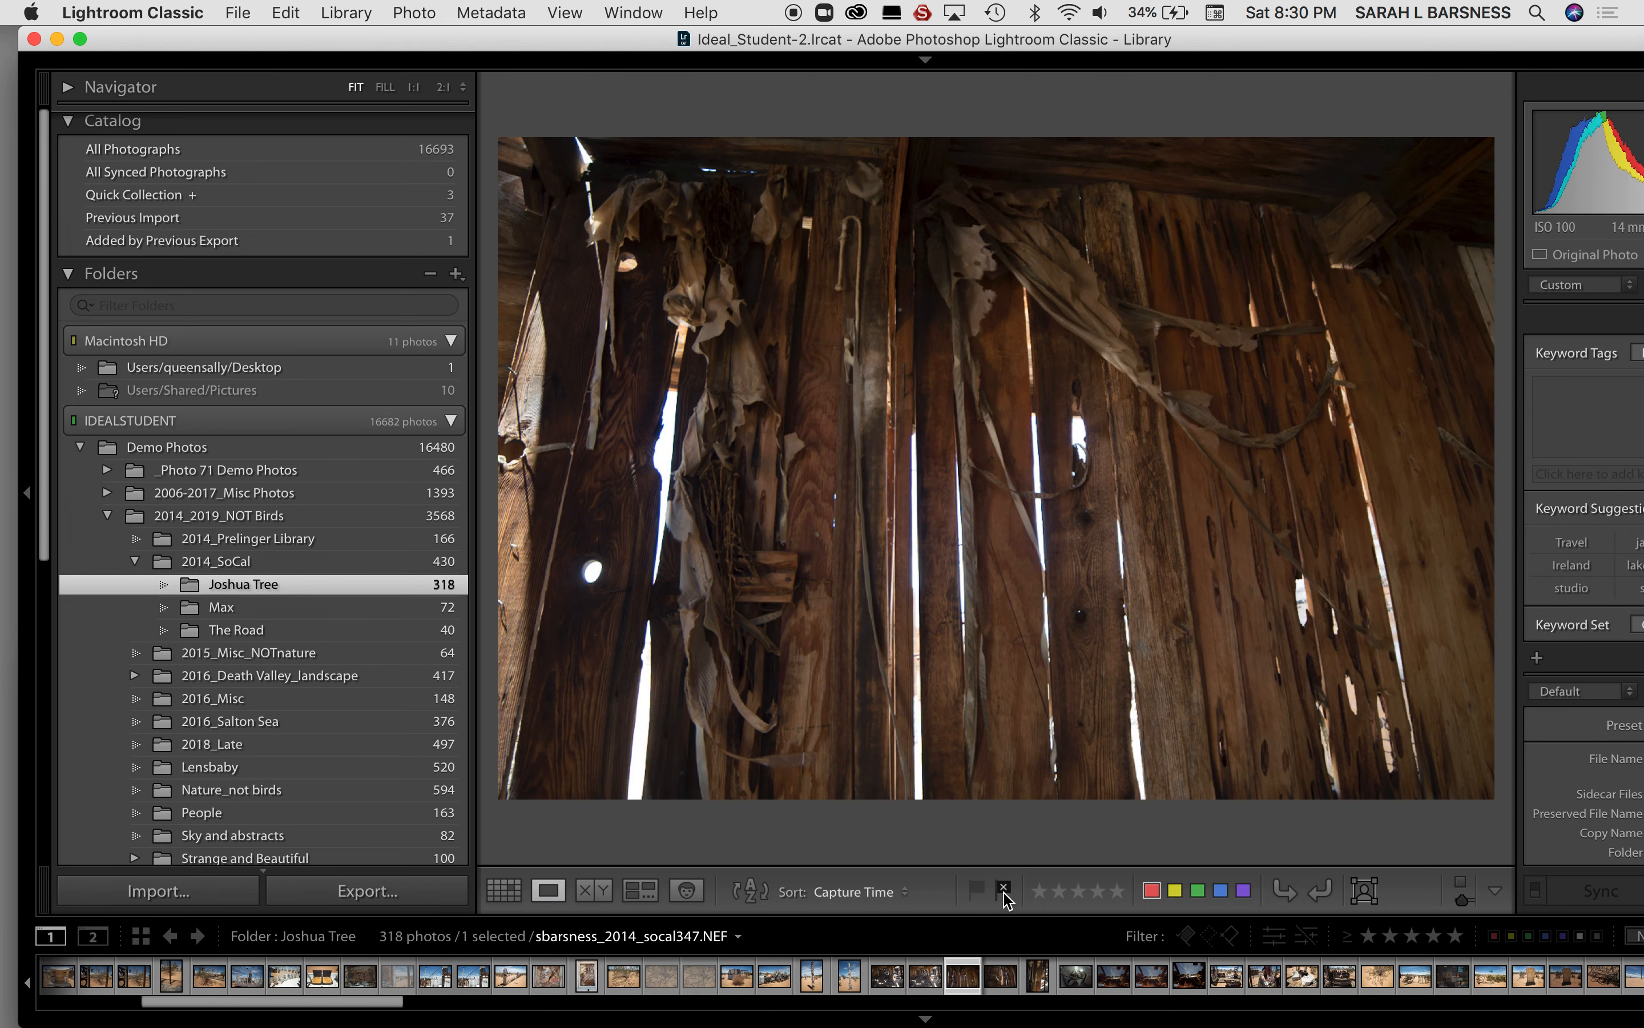
click(1005, 891)
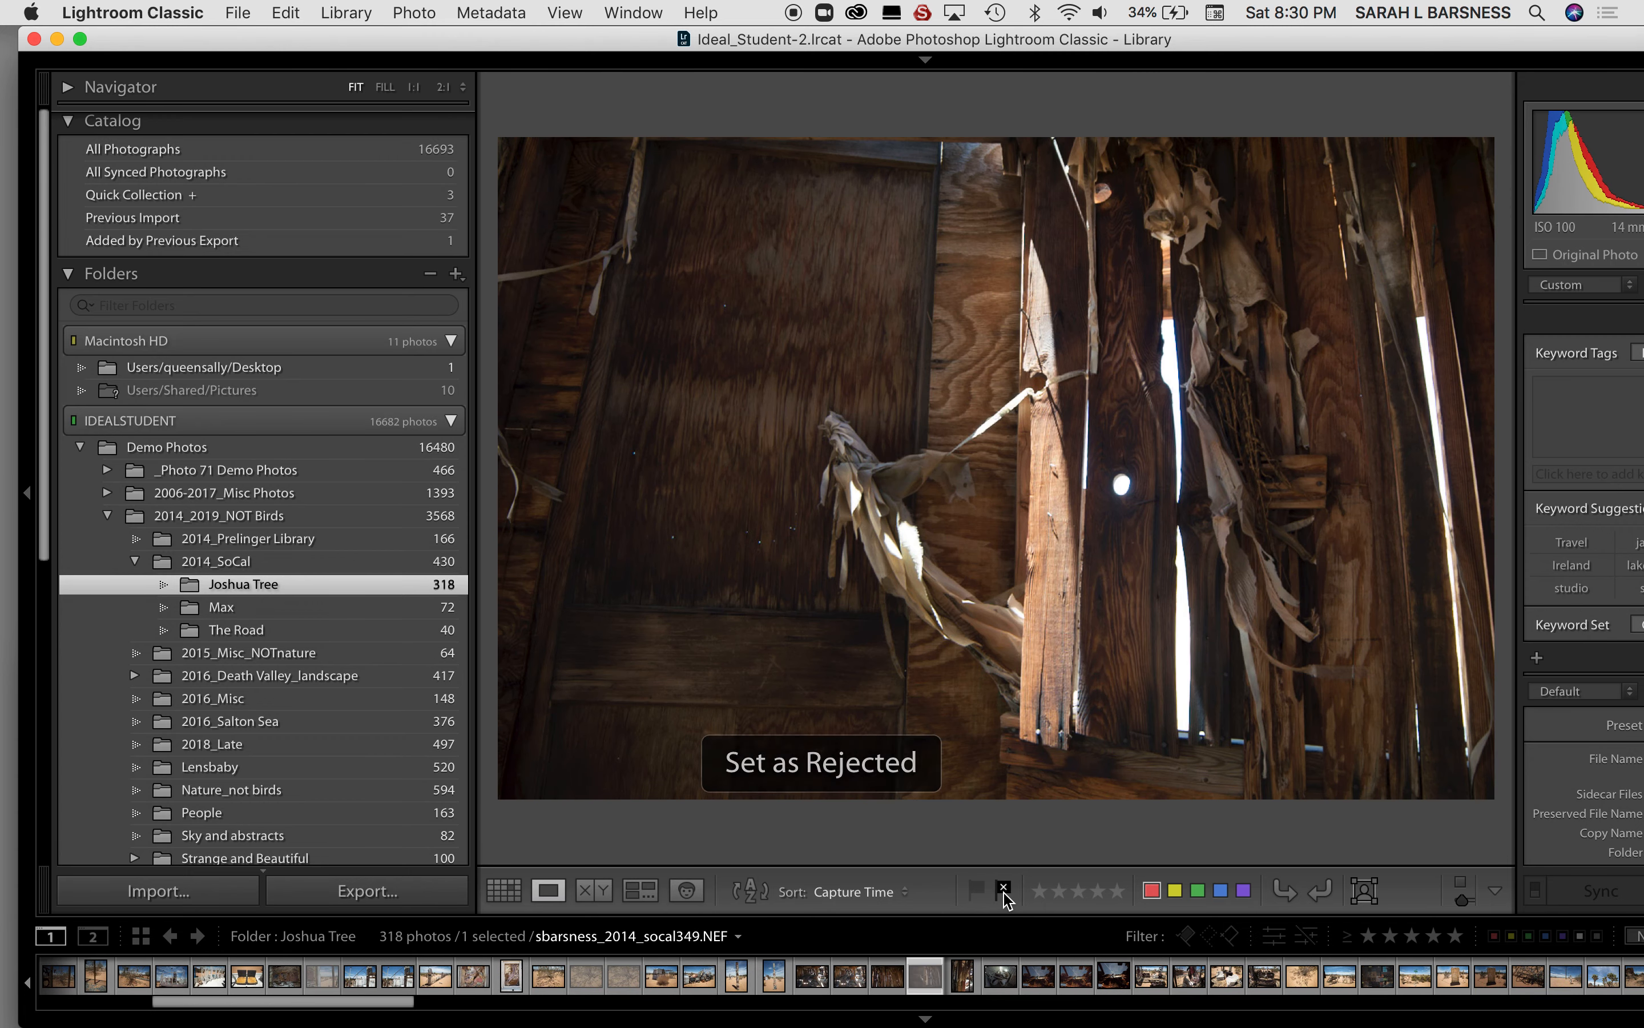
click(1004, 891)
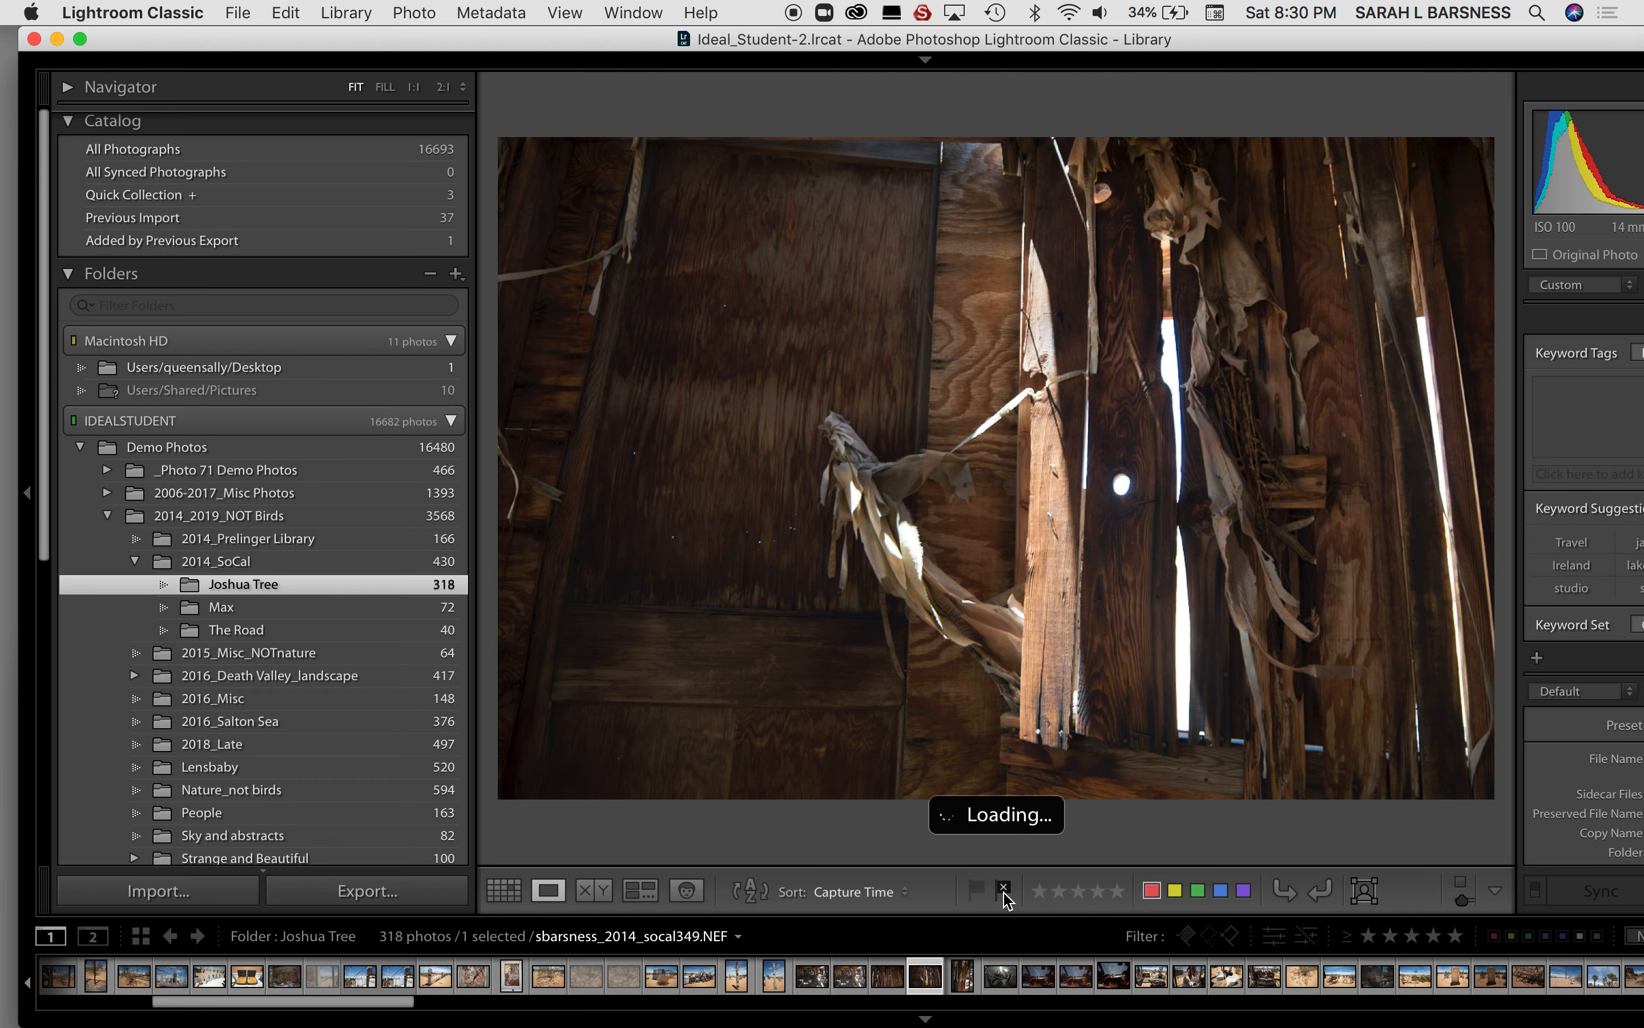
Step: Advance past the discarded toilets photo socal351 and flag the rusted metal and sky photo socal354 as a pick
click(1004, 891)
click(1004, 891)
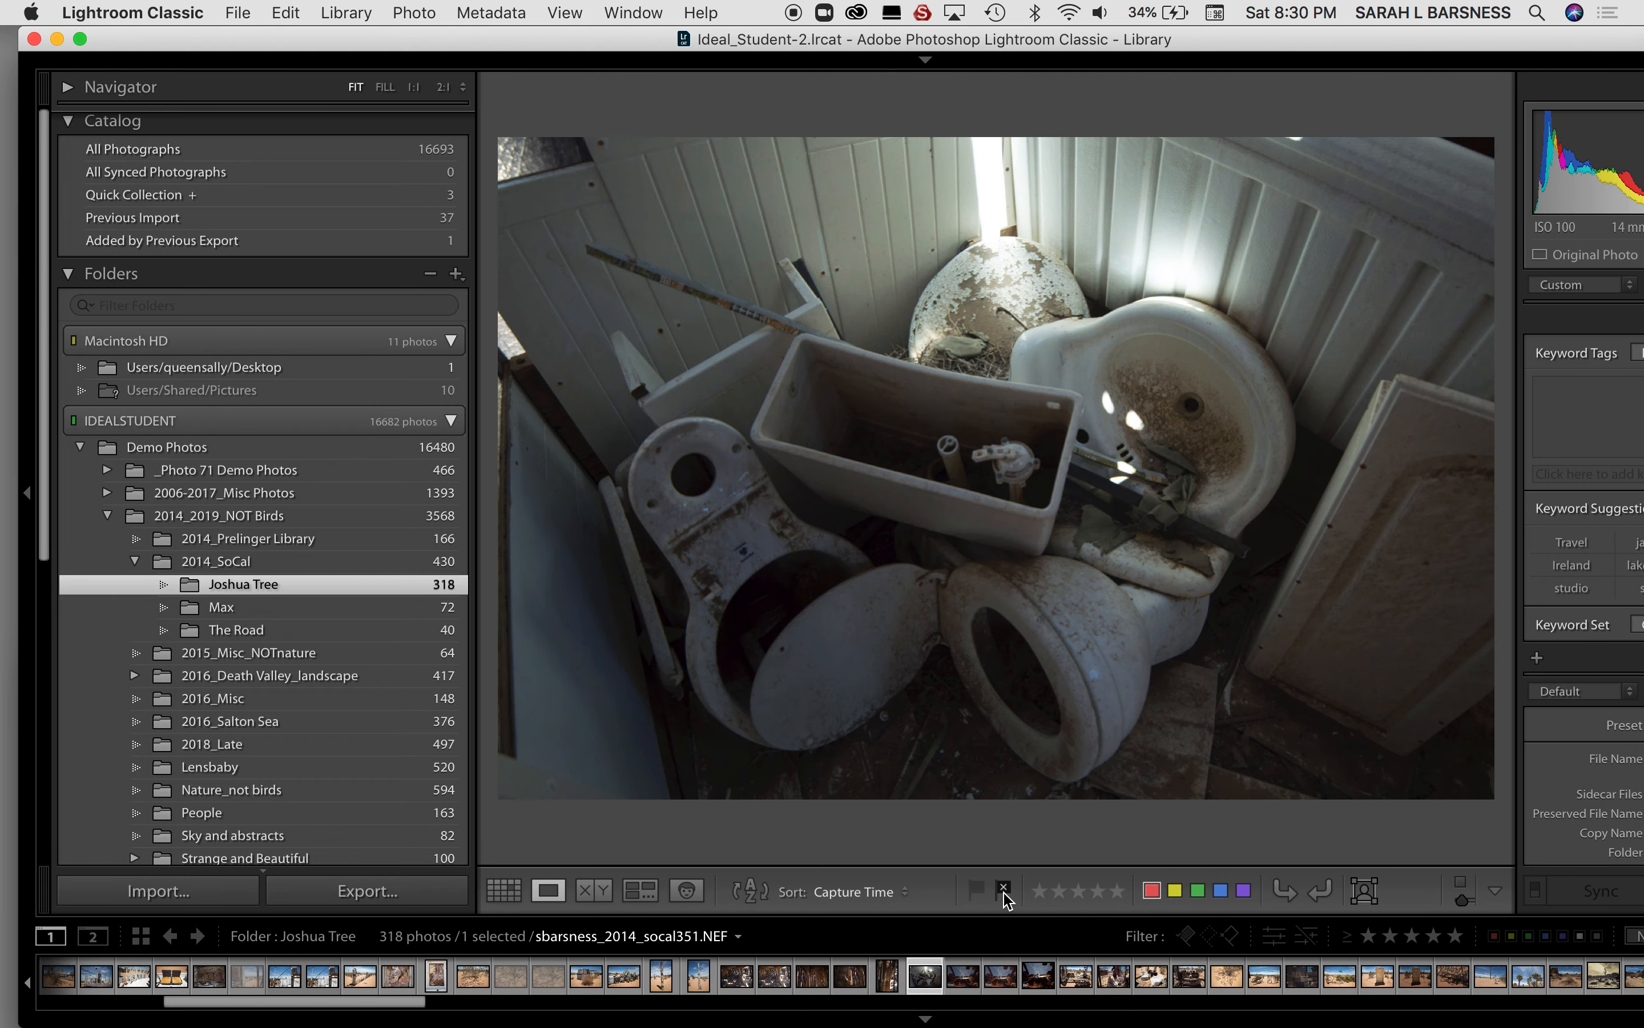
click(1004, 890)
click(1004, 890)
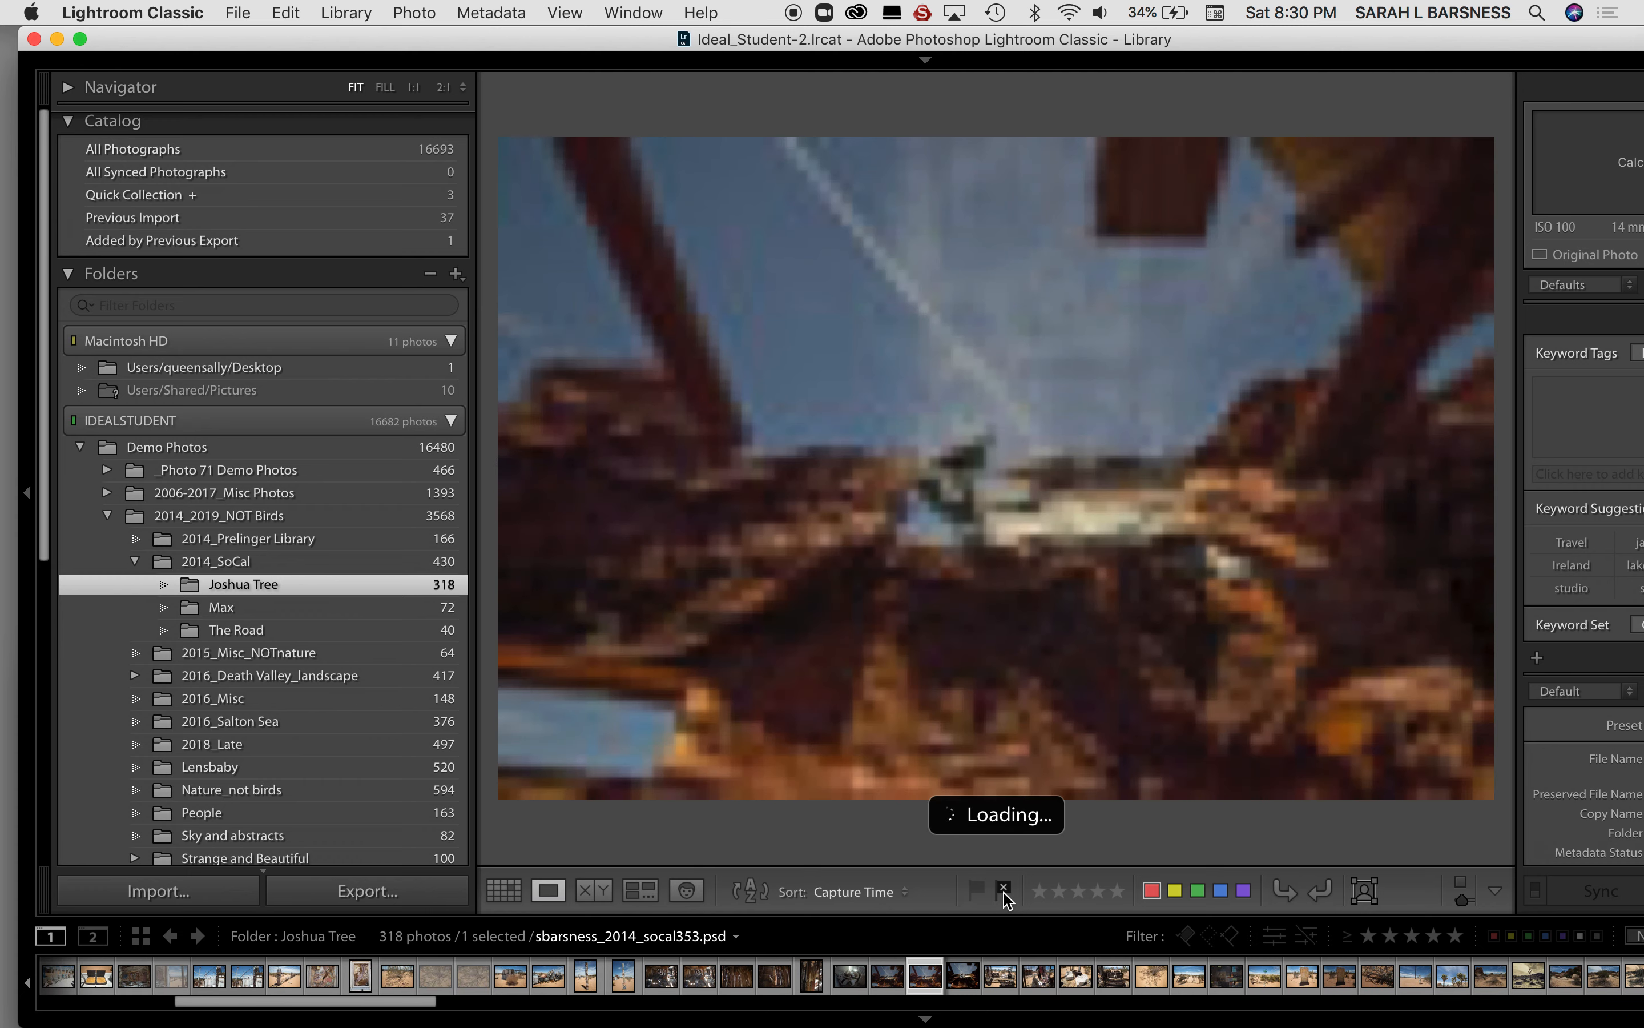
click(1004, 892)
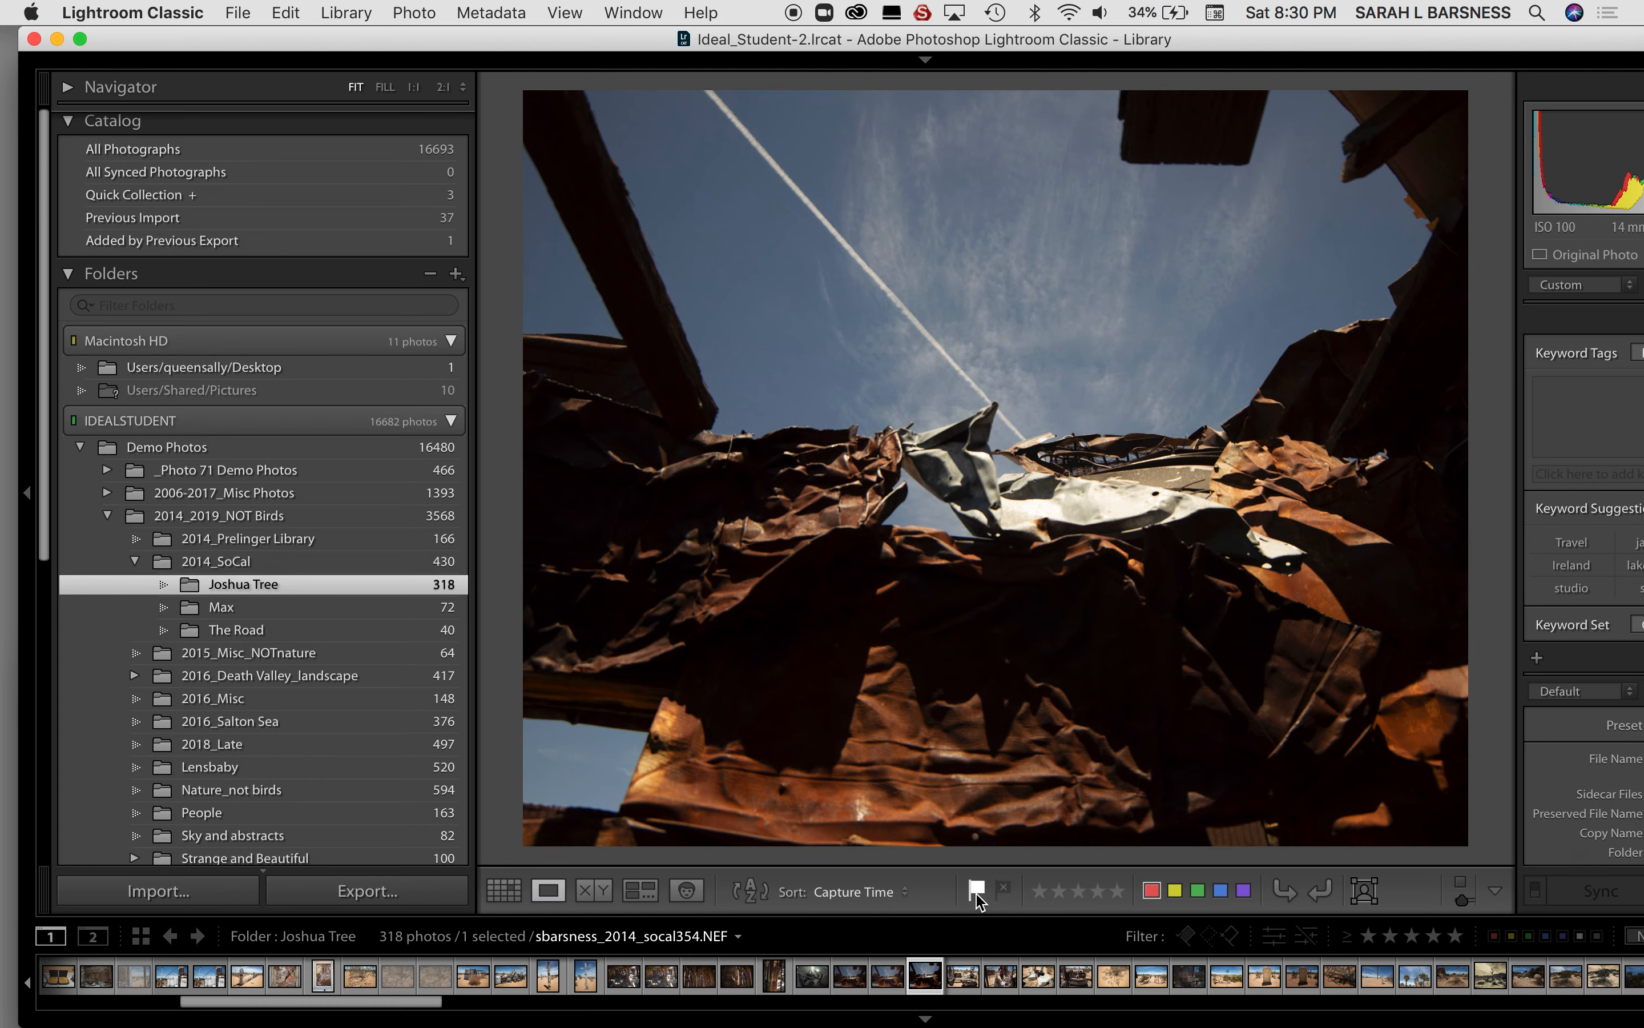
Step: Go through the furniture photos after socal354 and flag the ruined spring seat photo socal358 as a pick
key(Right)
key(Right)
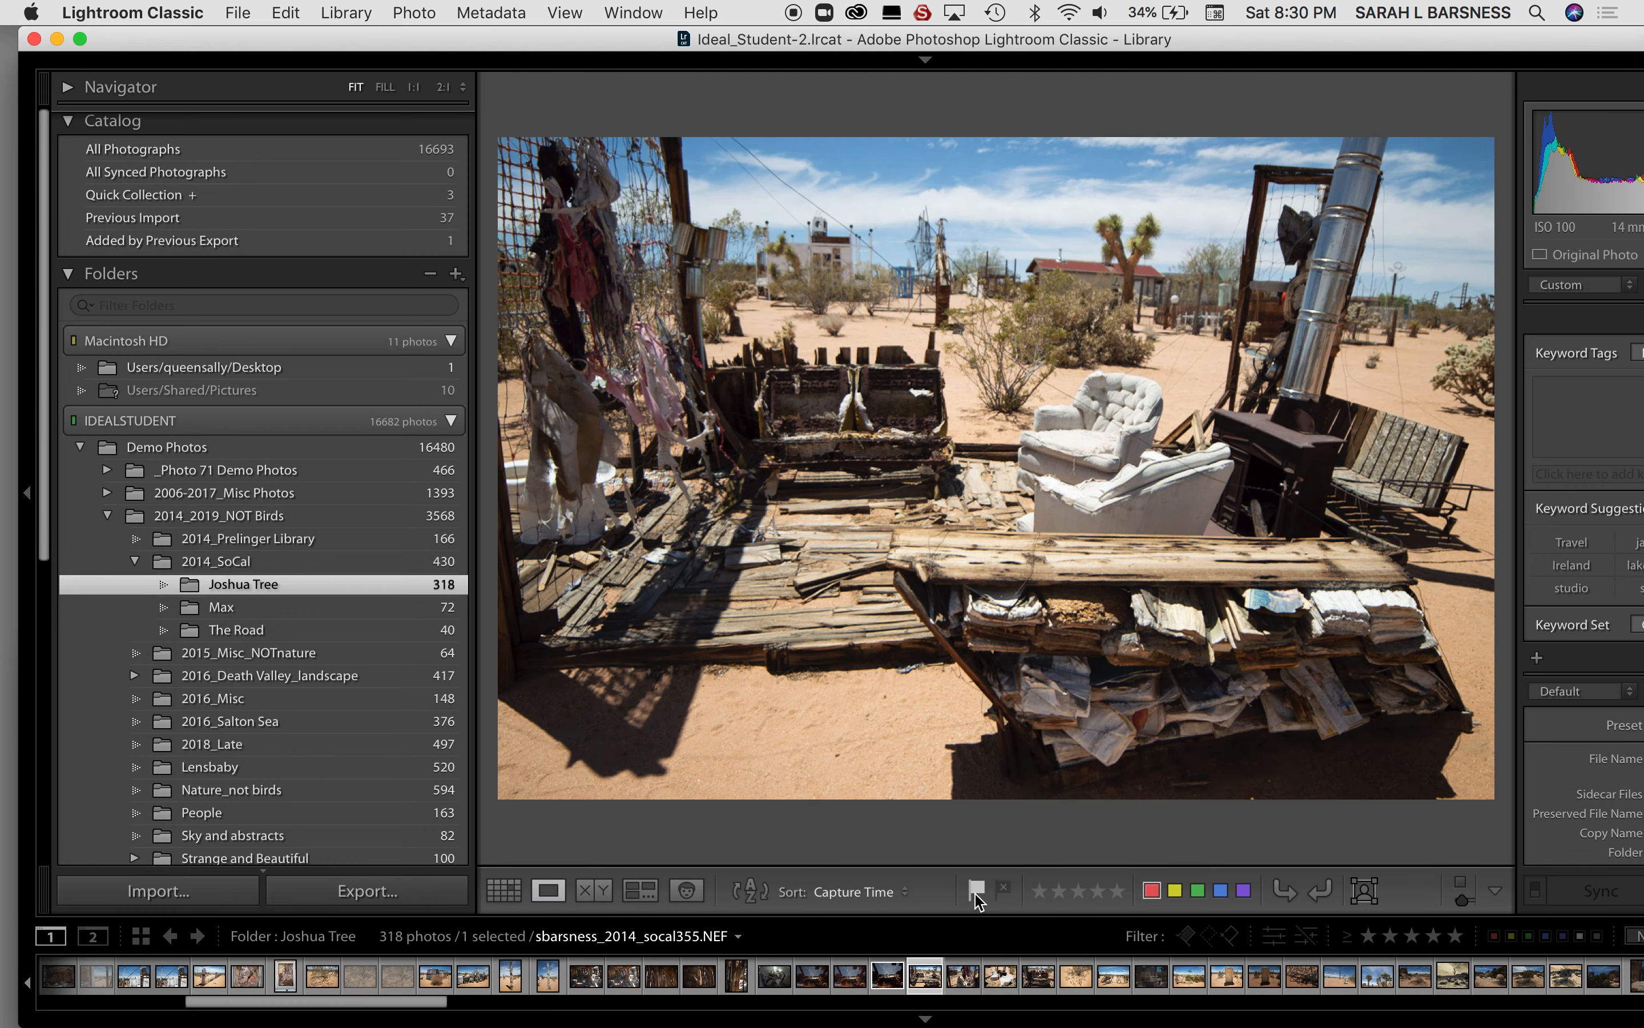
key(Right)
key(Right)
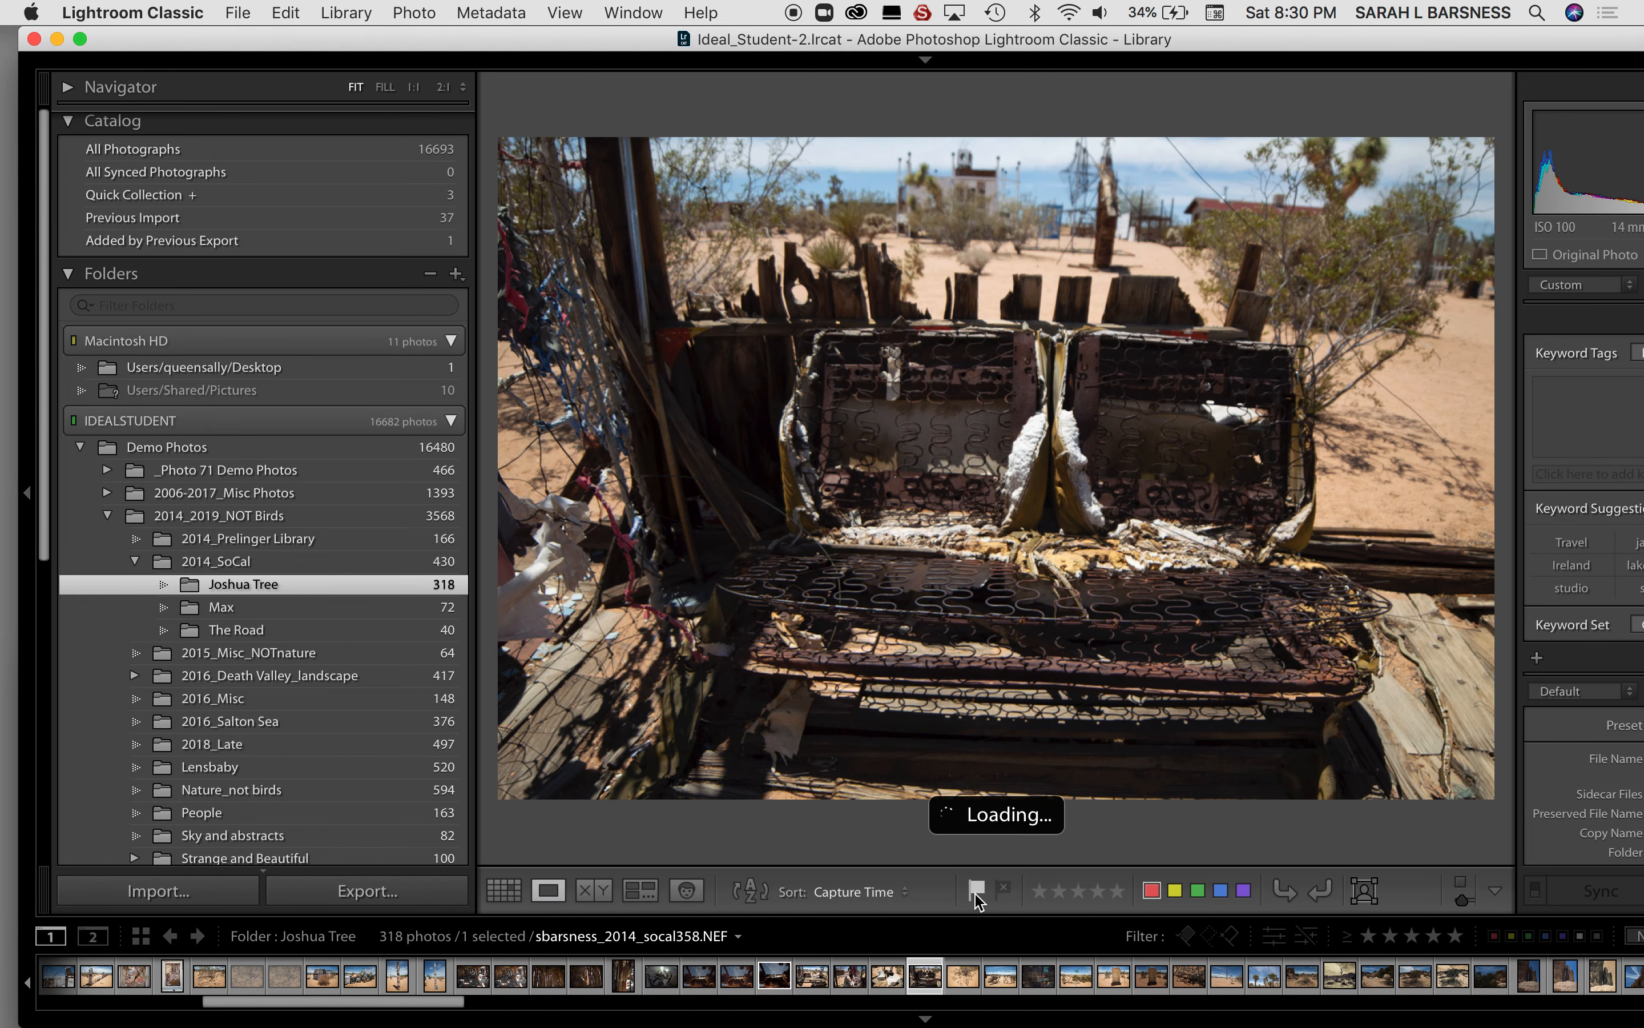
click(975, 889)
Step: Reject the photo of the desert bush and its shadow, sbarsness-2014053, and move on to the following photo
key(Right)
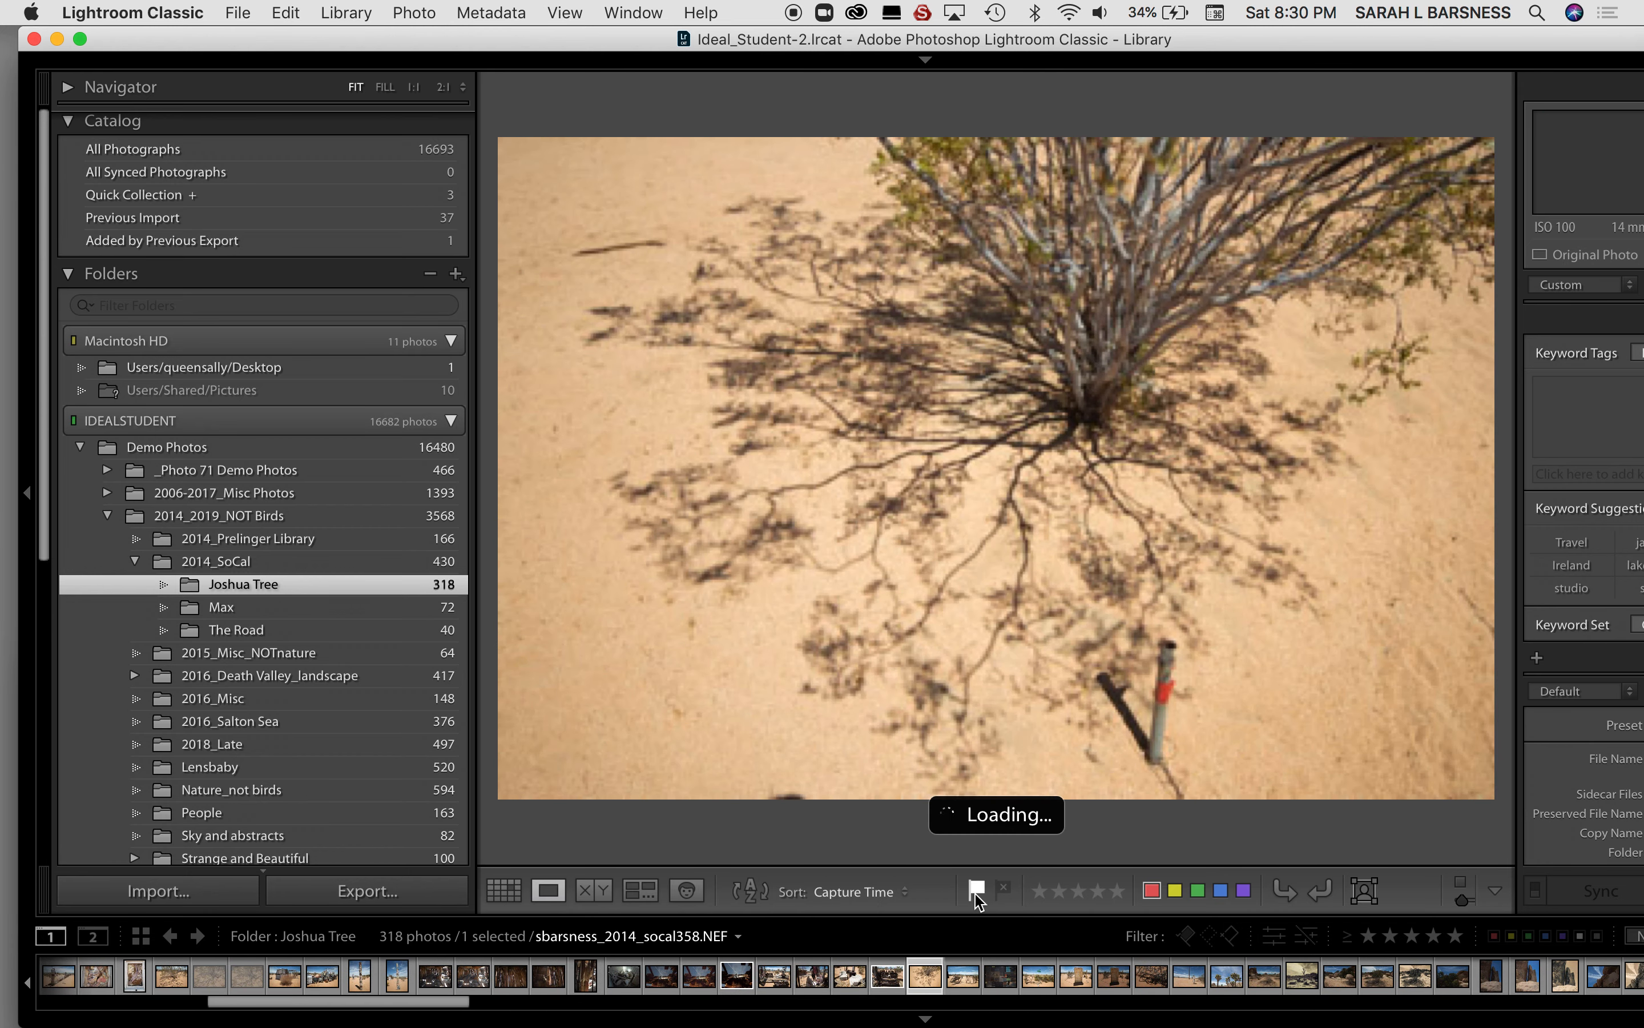
key(x)
key(Right)
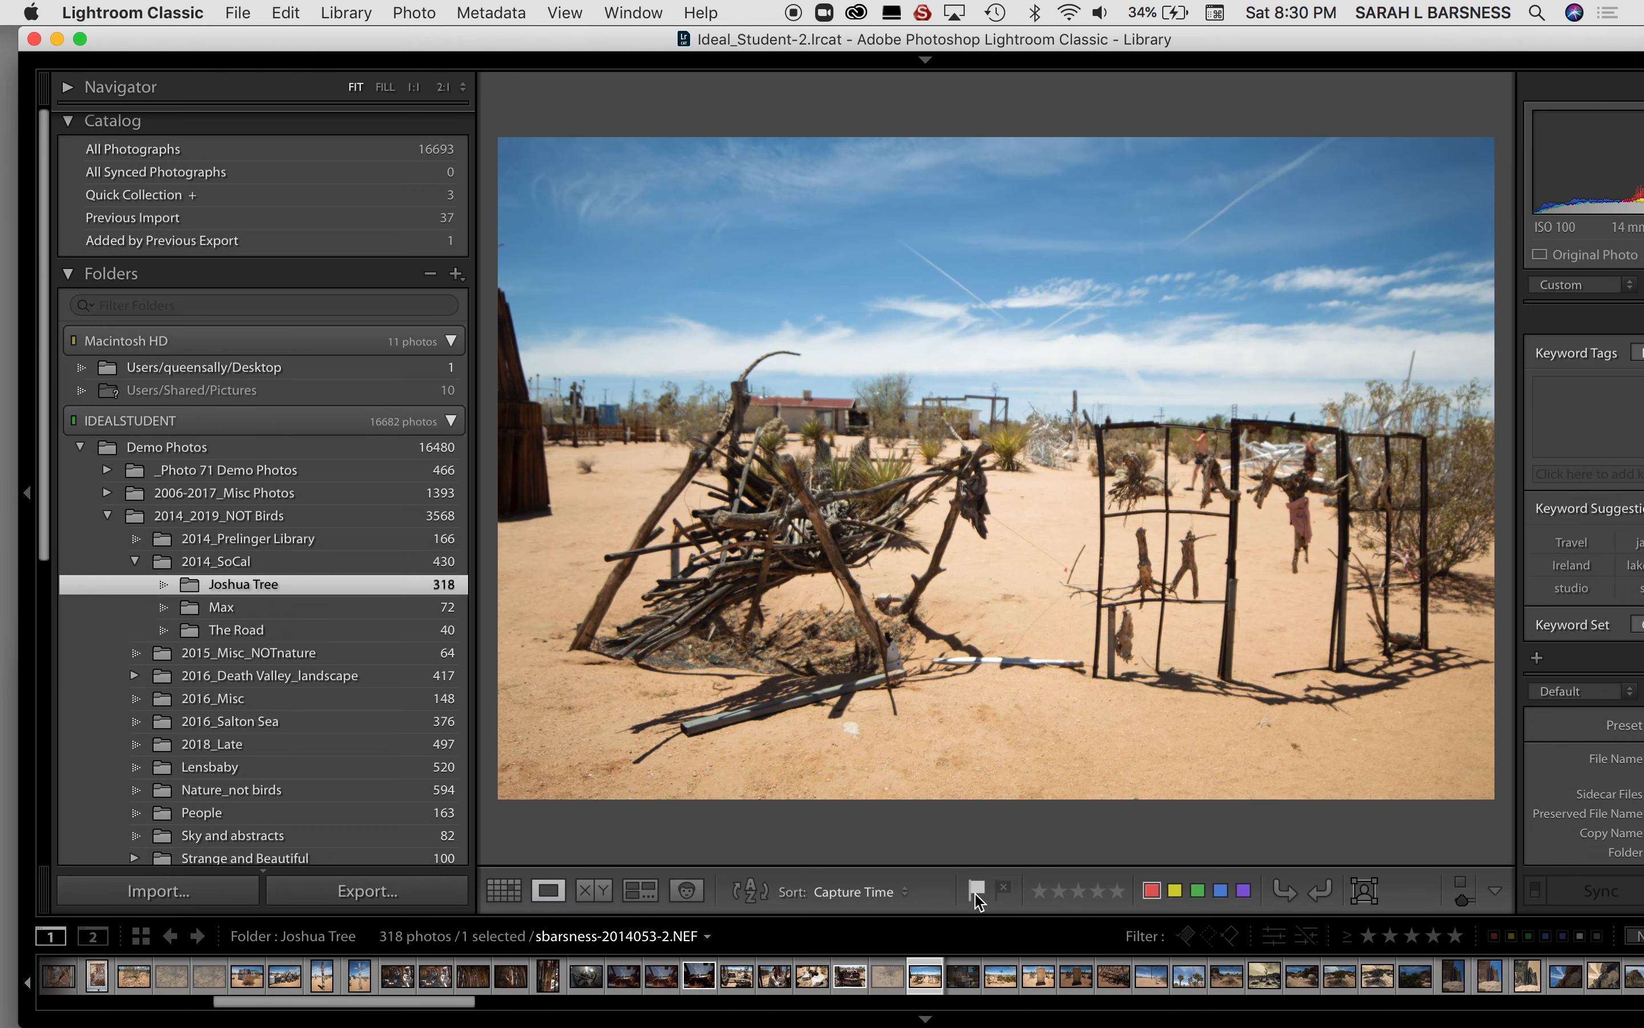
key(Right)
key(Right)
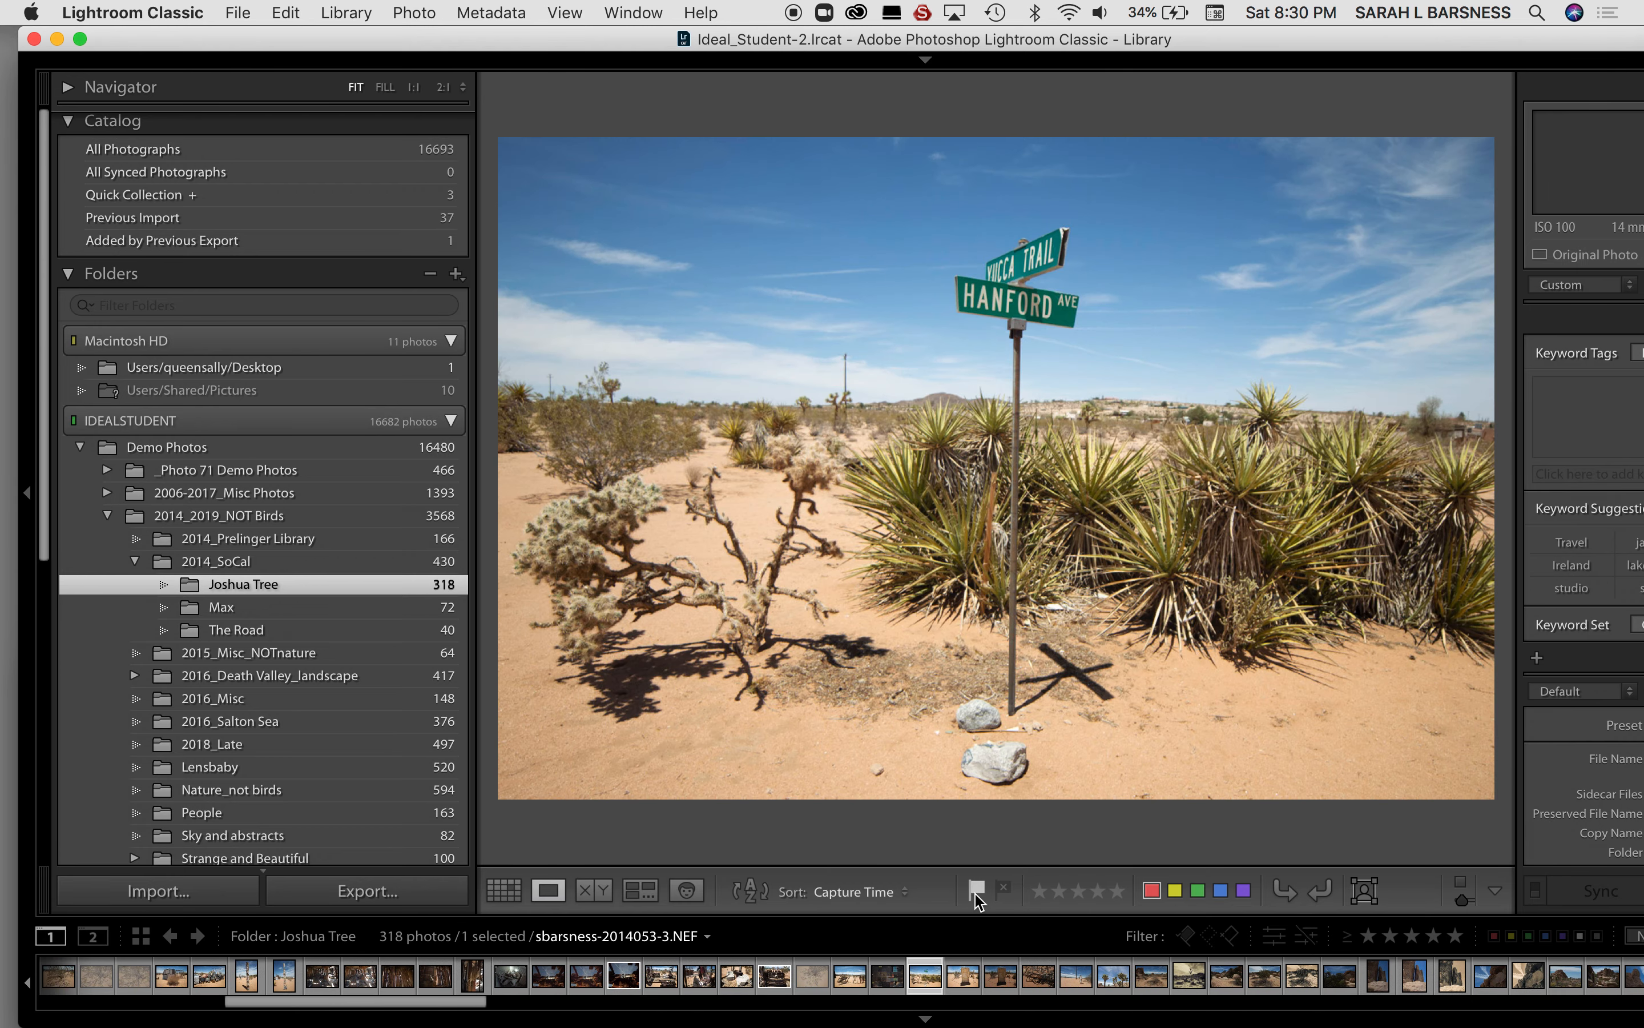
key(Right)
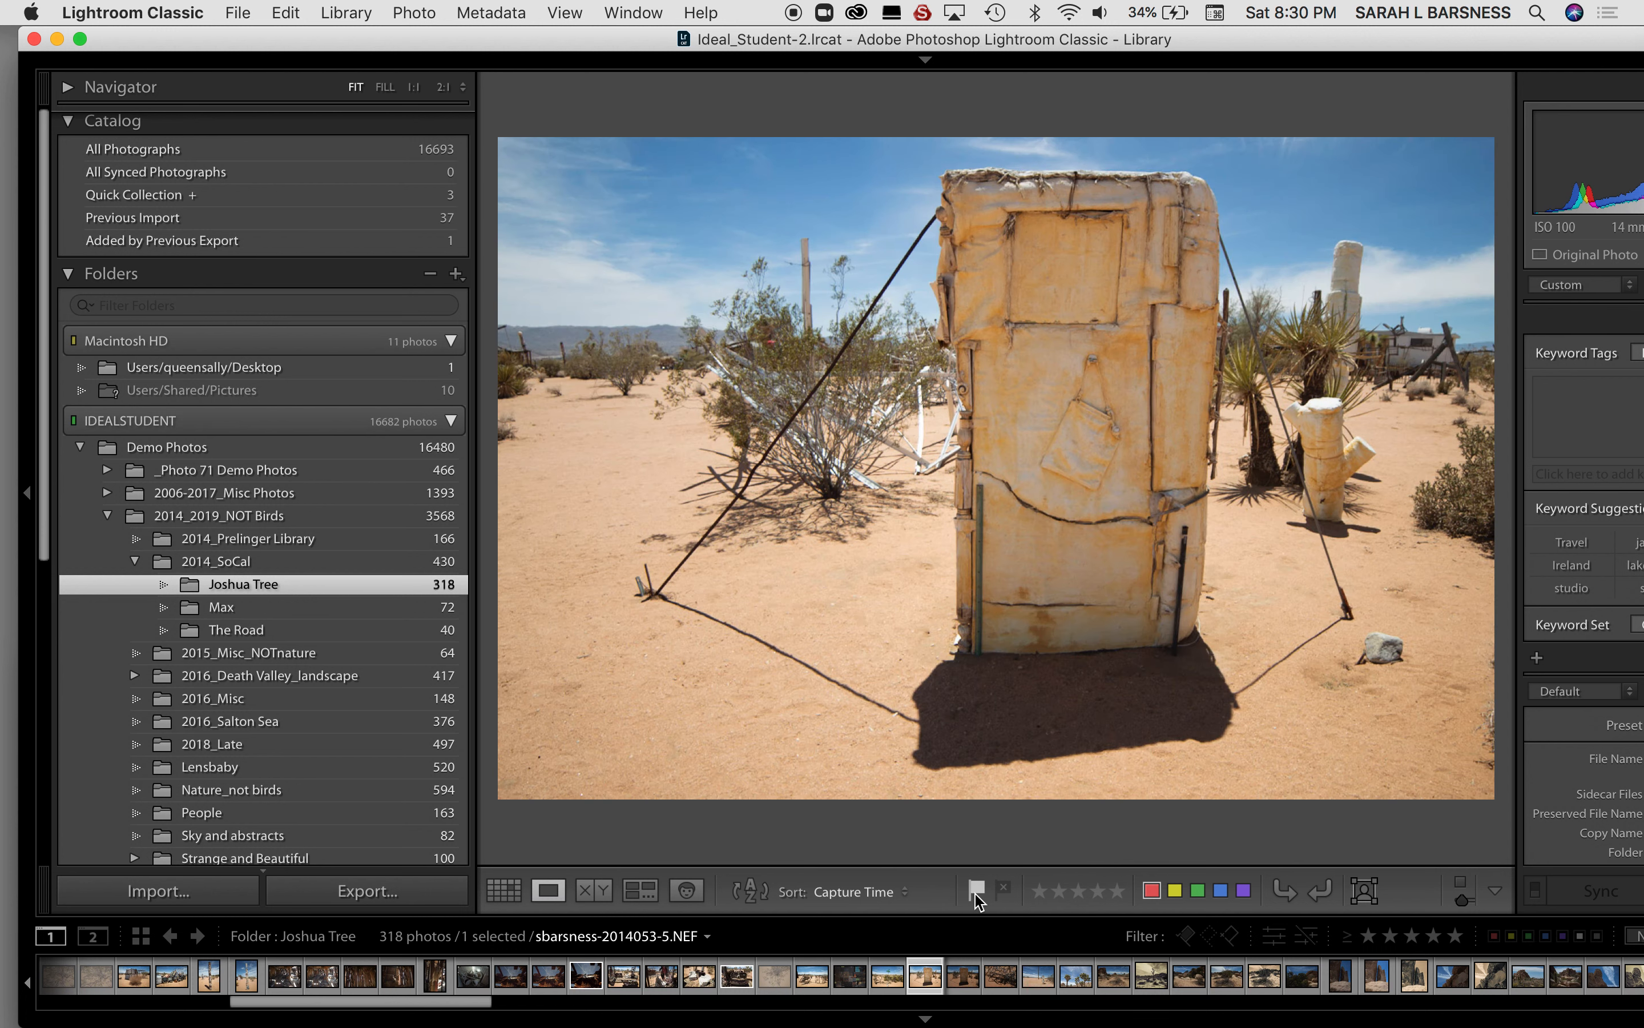
key(o)
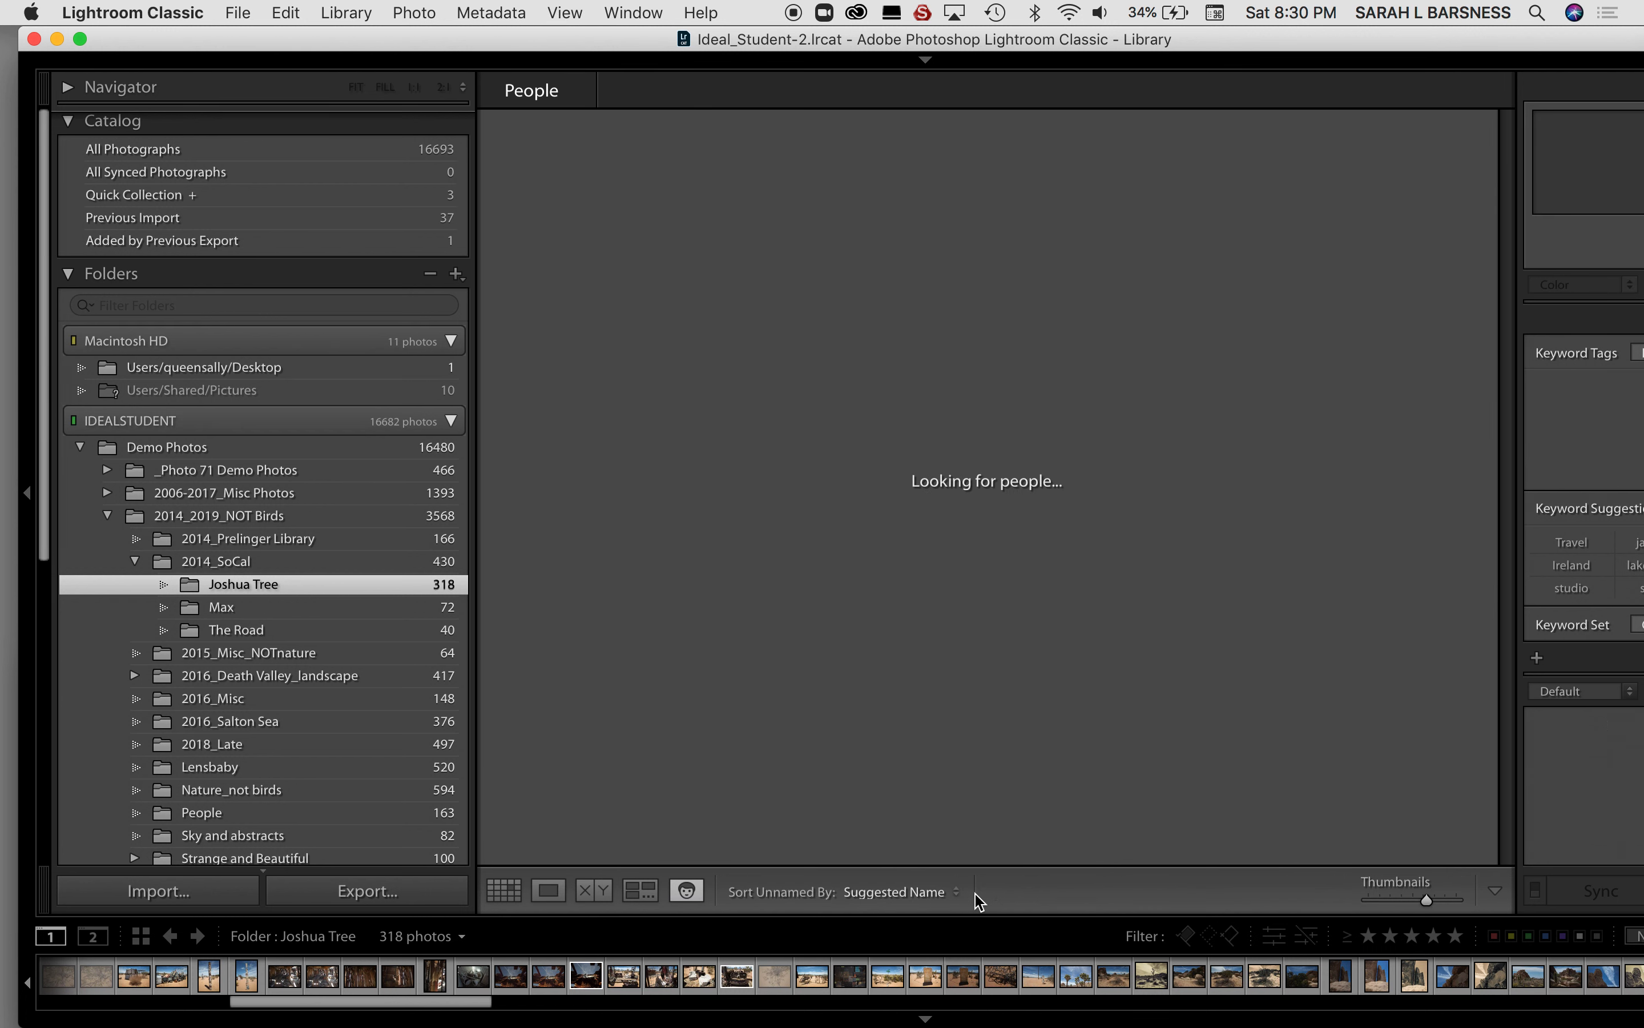
key(super+z)
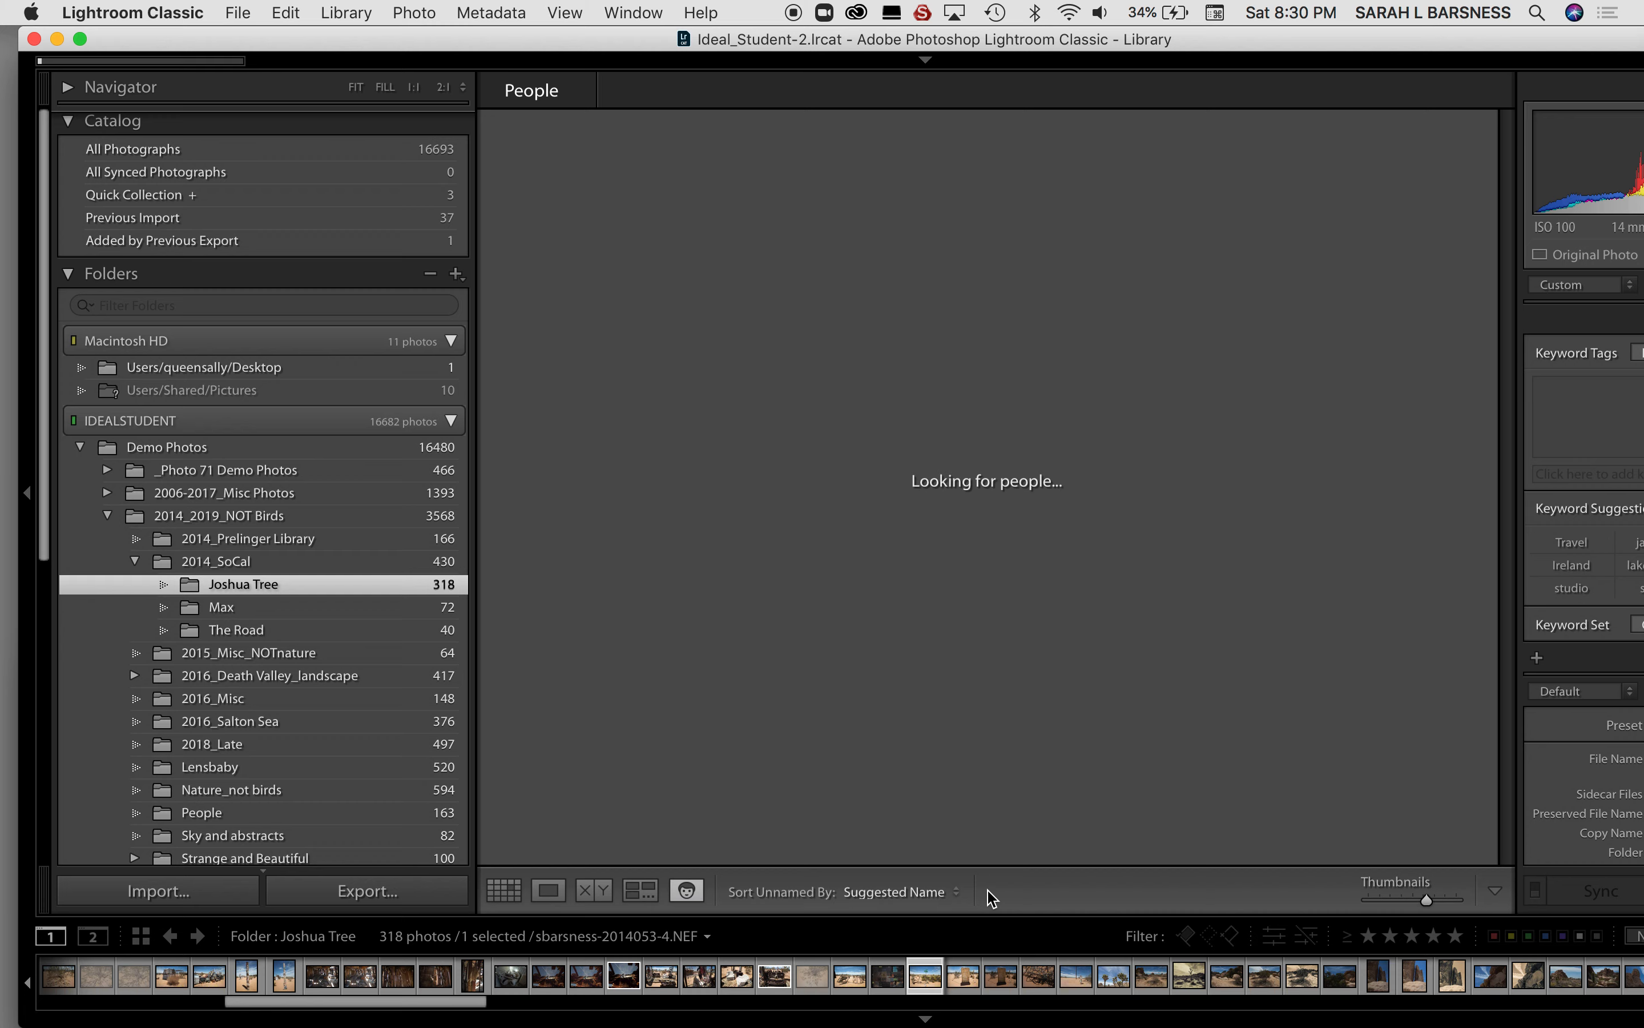
click(522, 890)
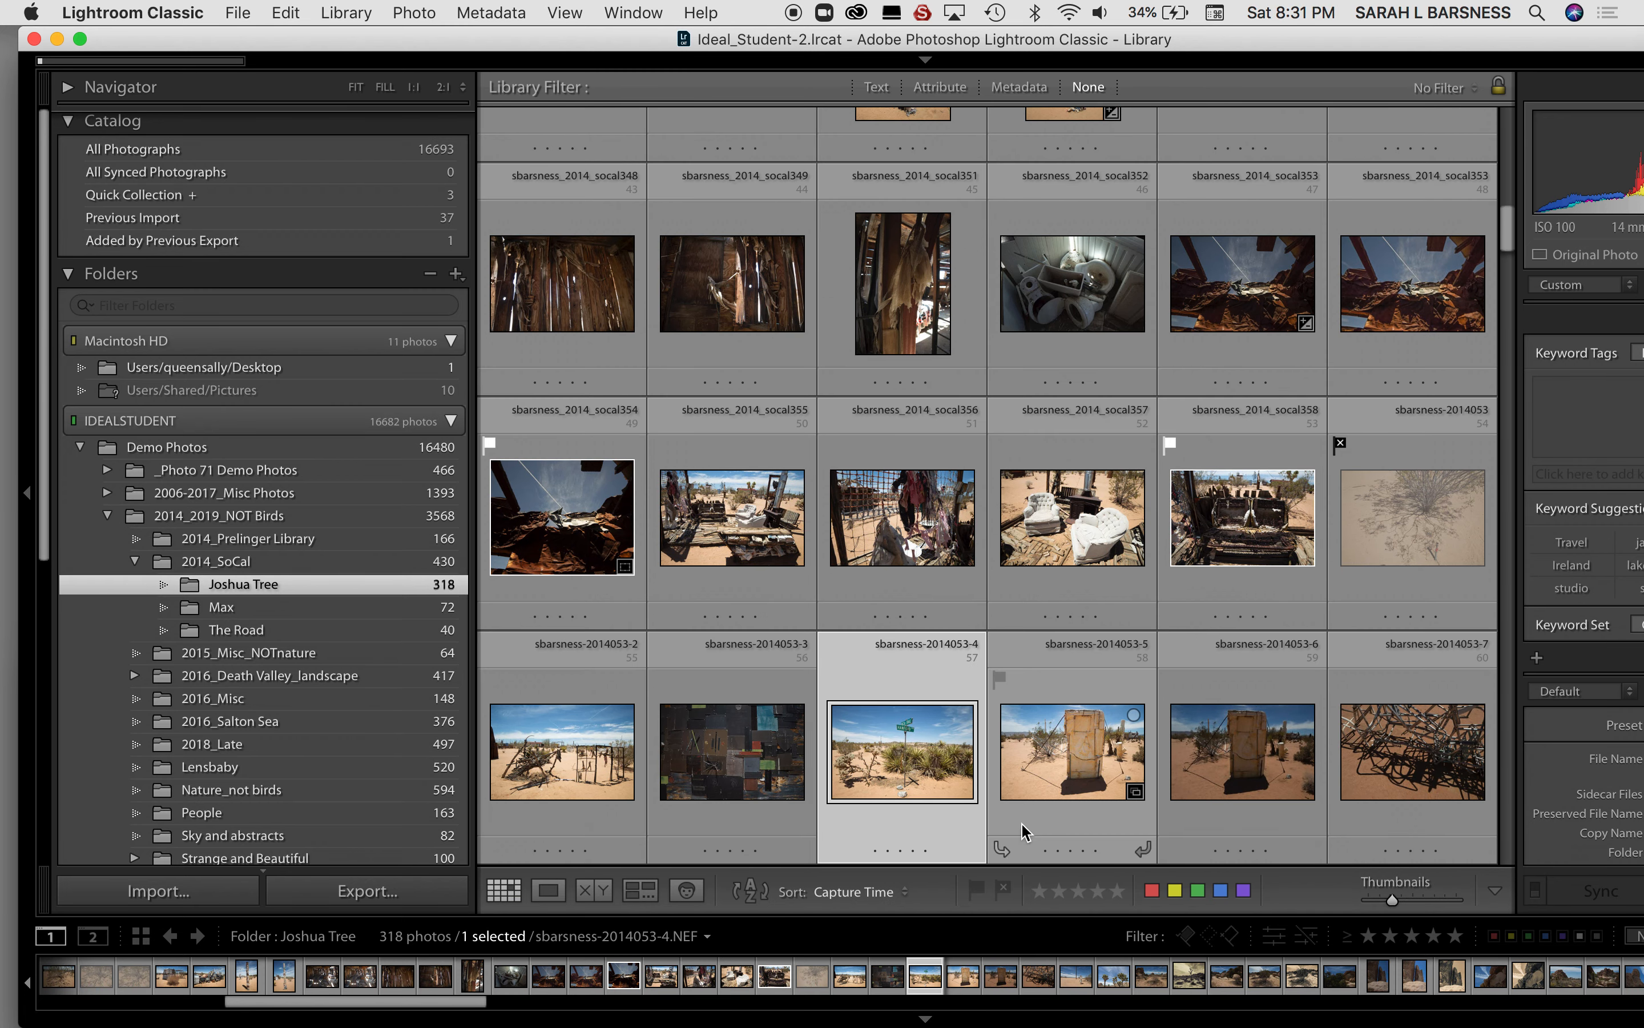
scroll(1041, 740, down, 3)
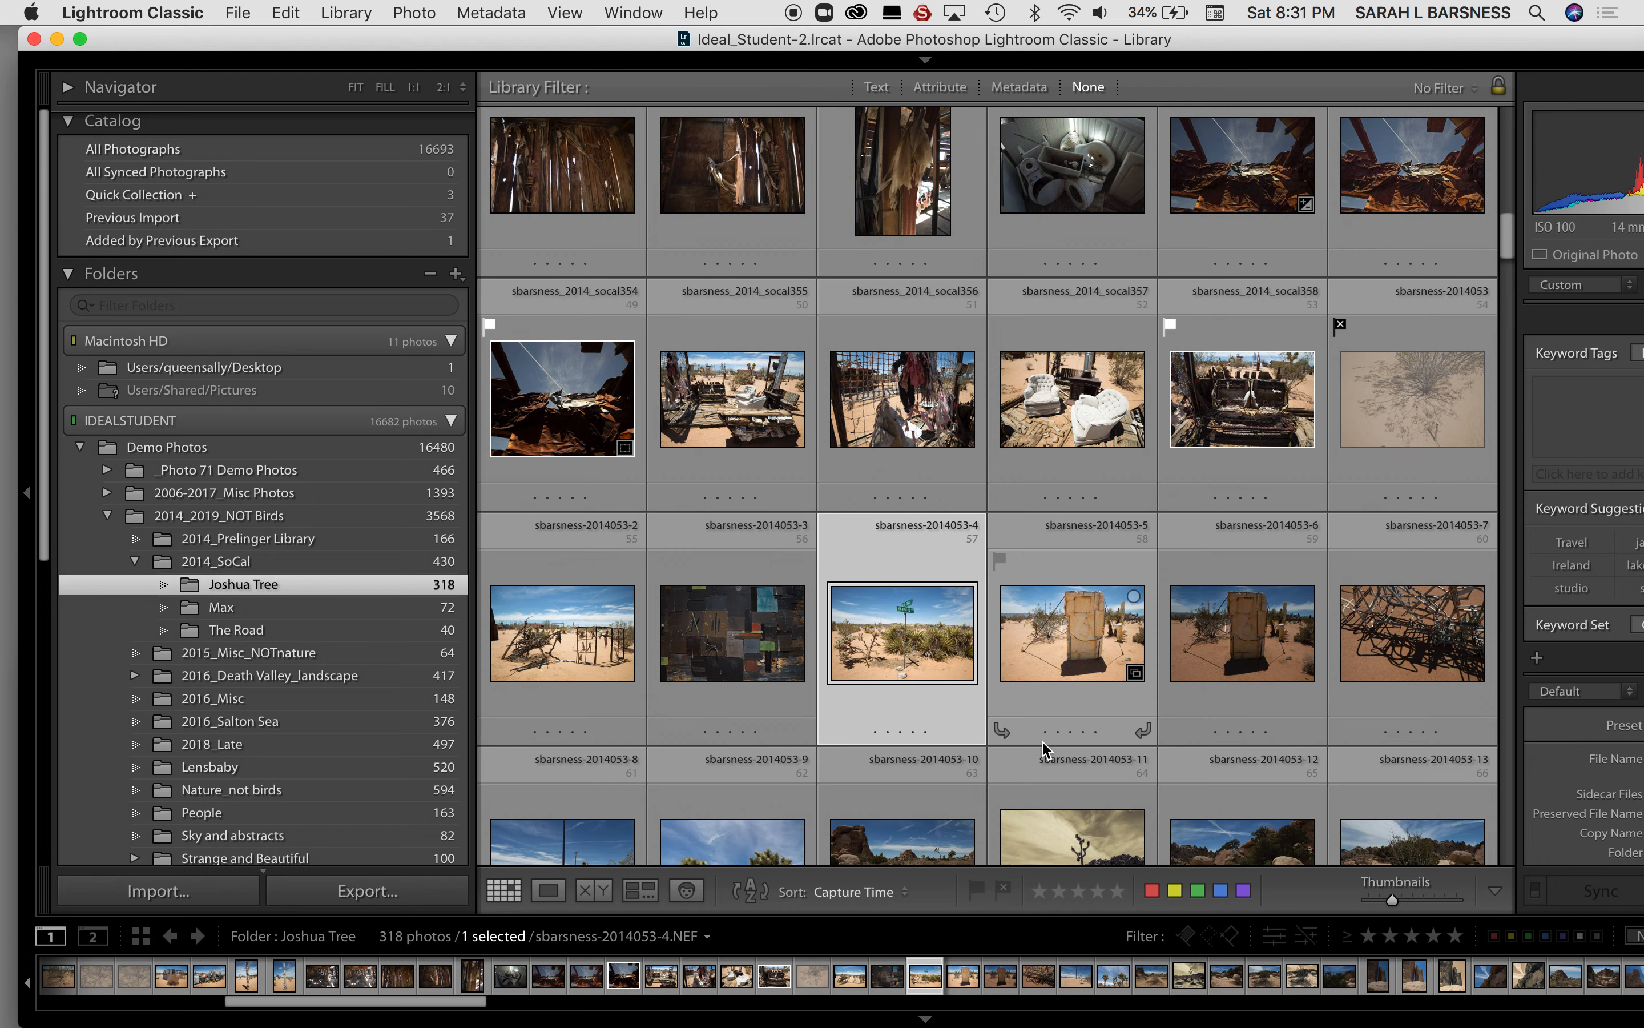
key(e)
key(Right)
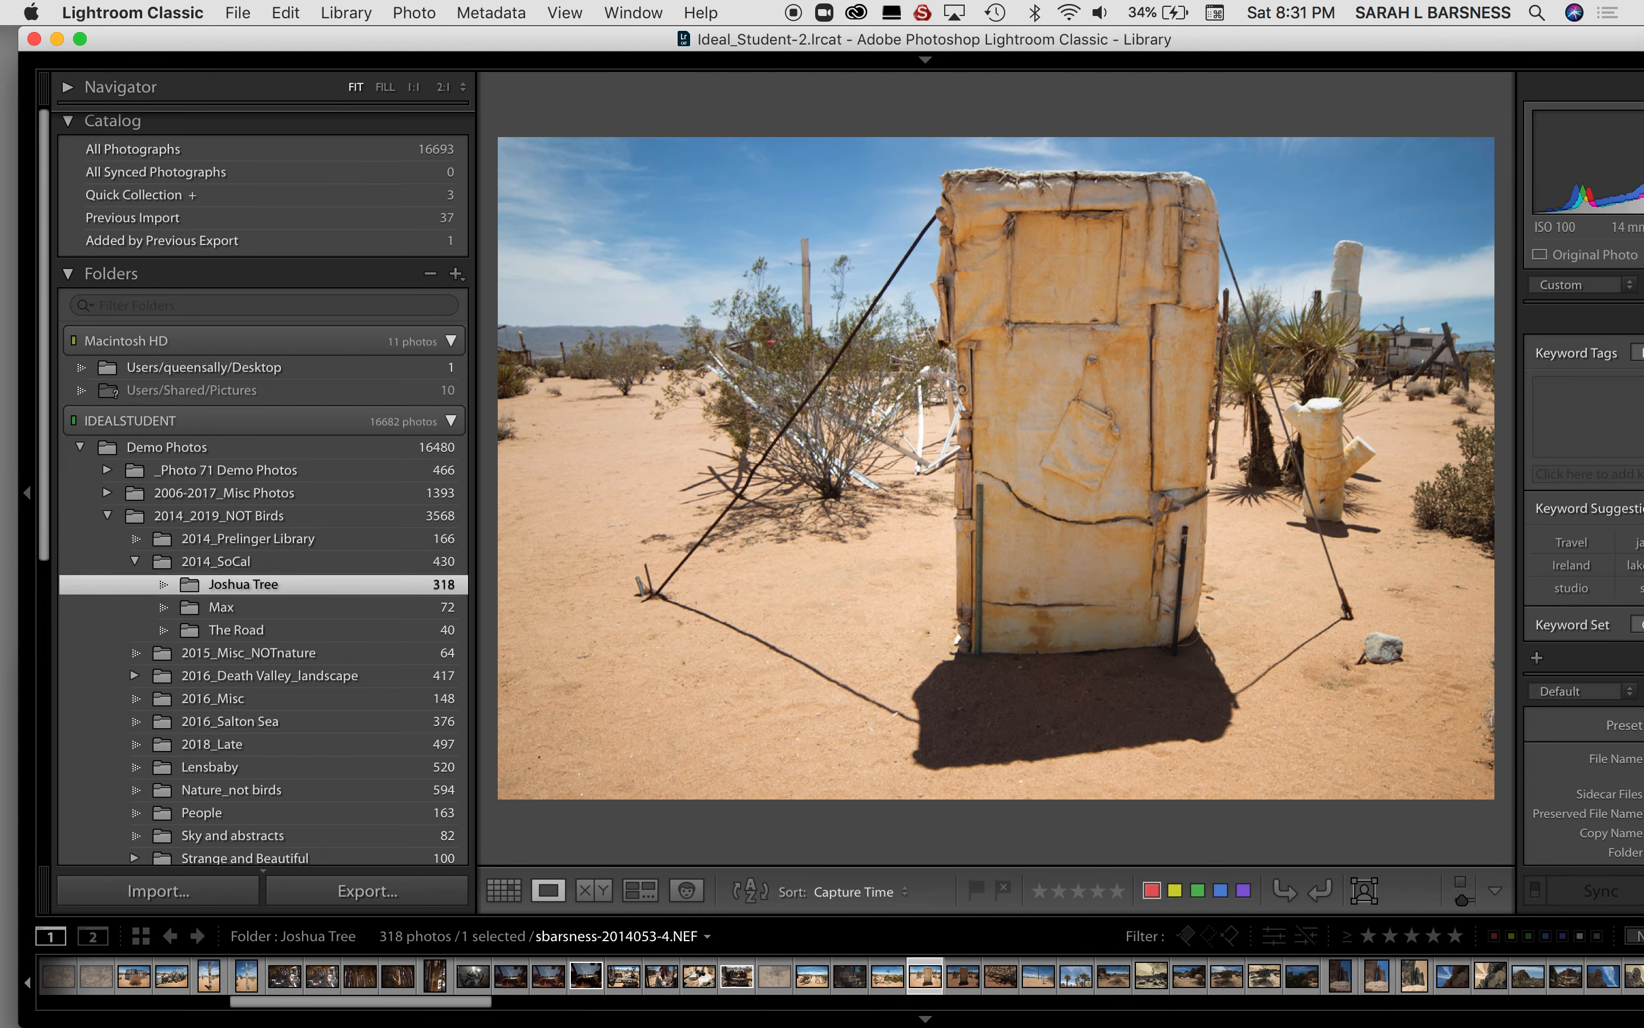
Step: Continue reviewing the photos in Loupe view, going back to the roadside sign photo sbarsness-2014053-8
key(Right)
key(Right)
key(Right)
key(Right)
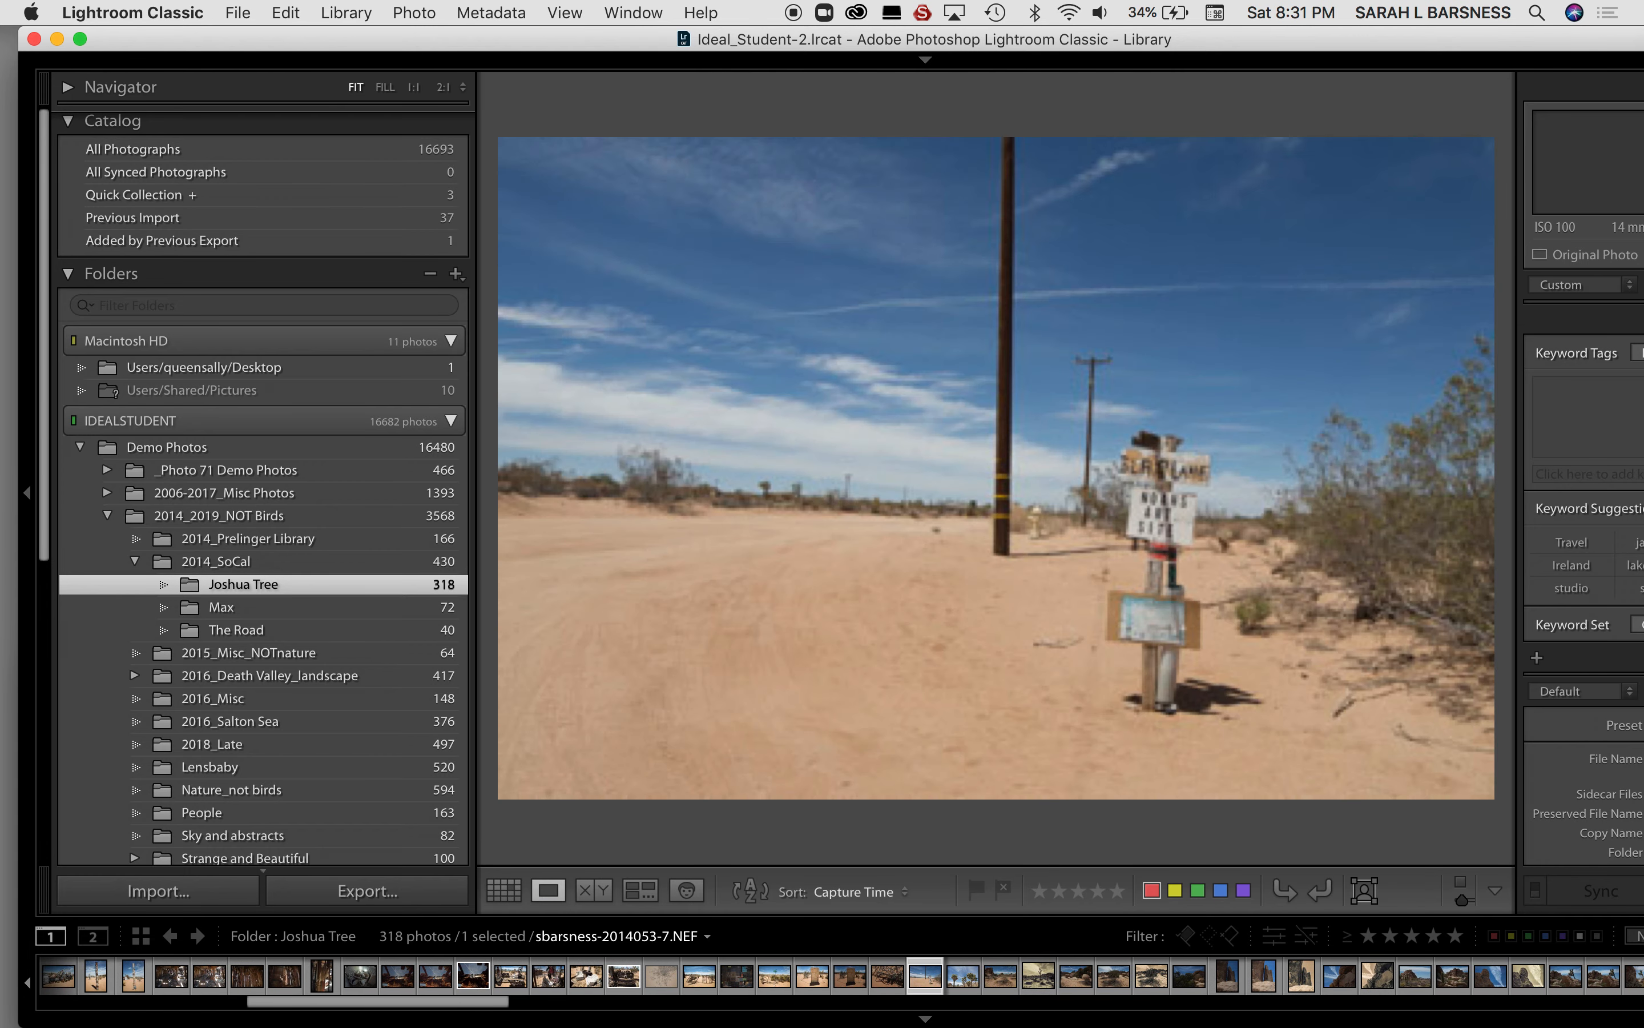
key(Left)
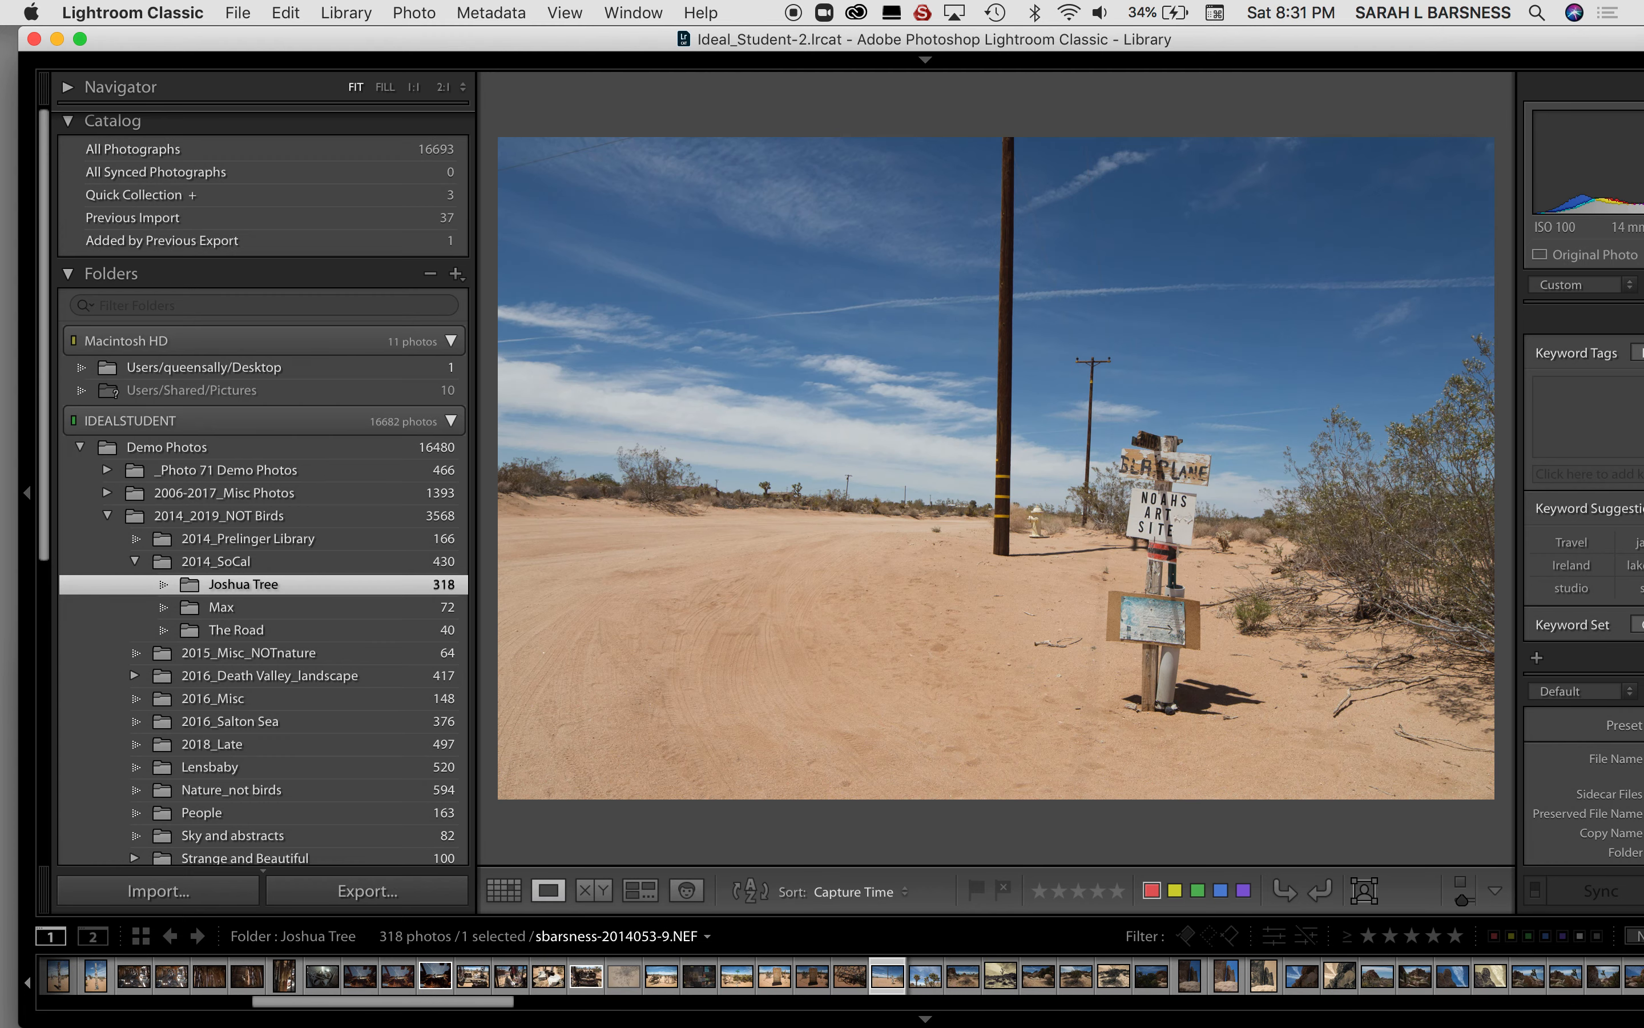
Step: Return to the grid and open the folder's first photo, socal293, in Loupe view
key(g)
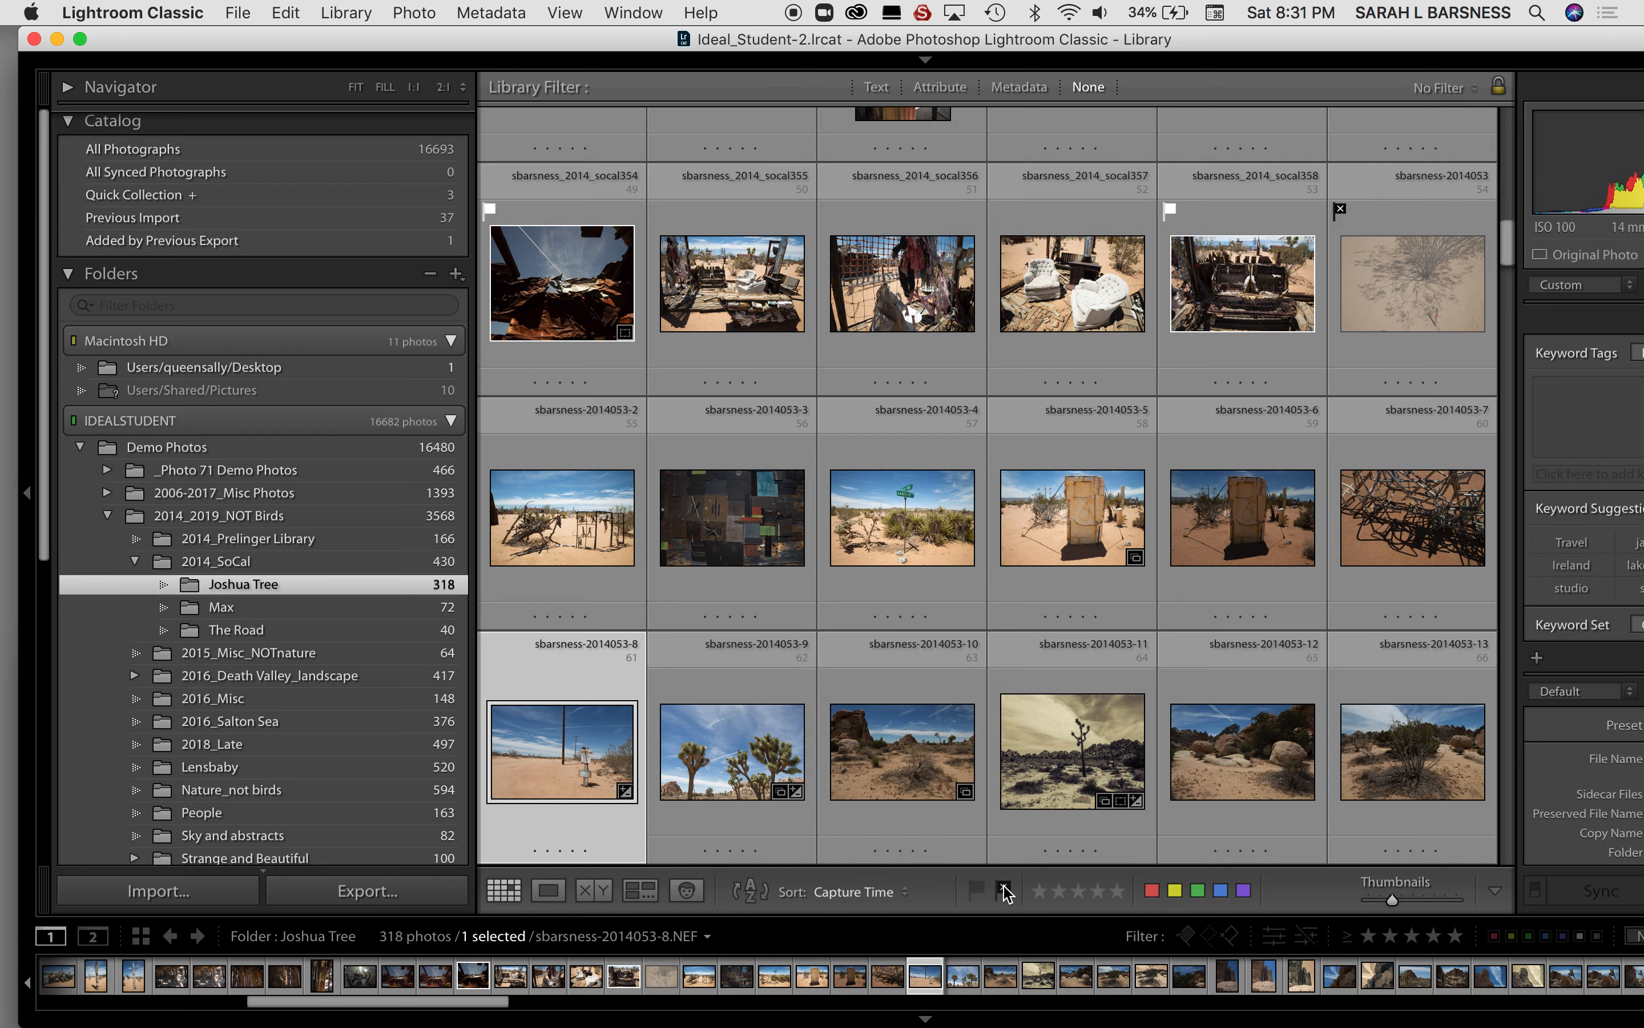
scroll(904, 517, up, 20)
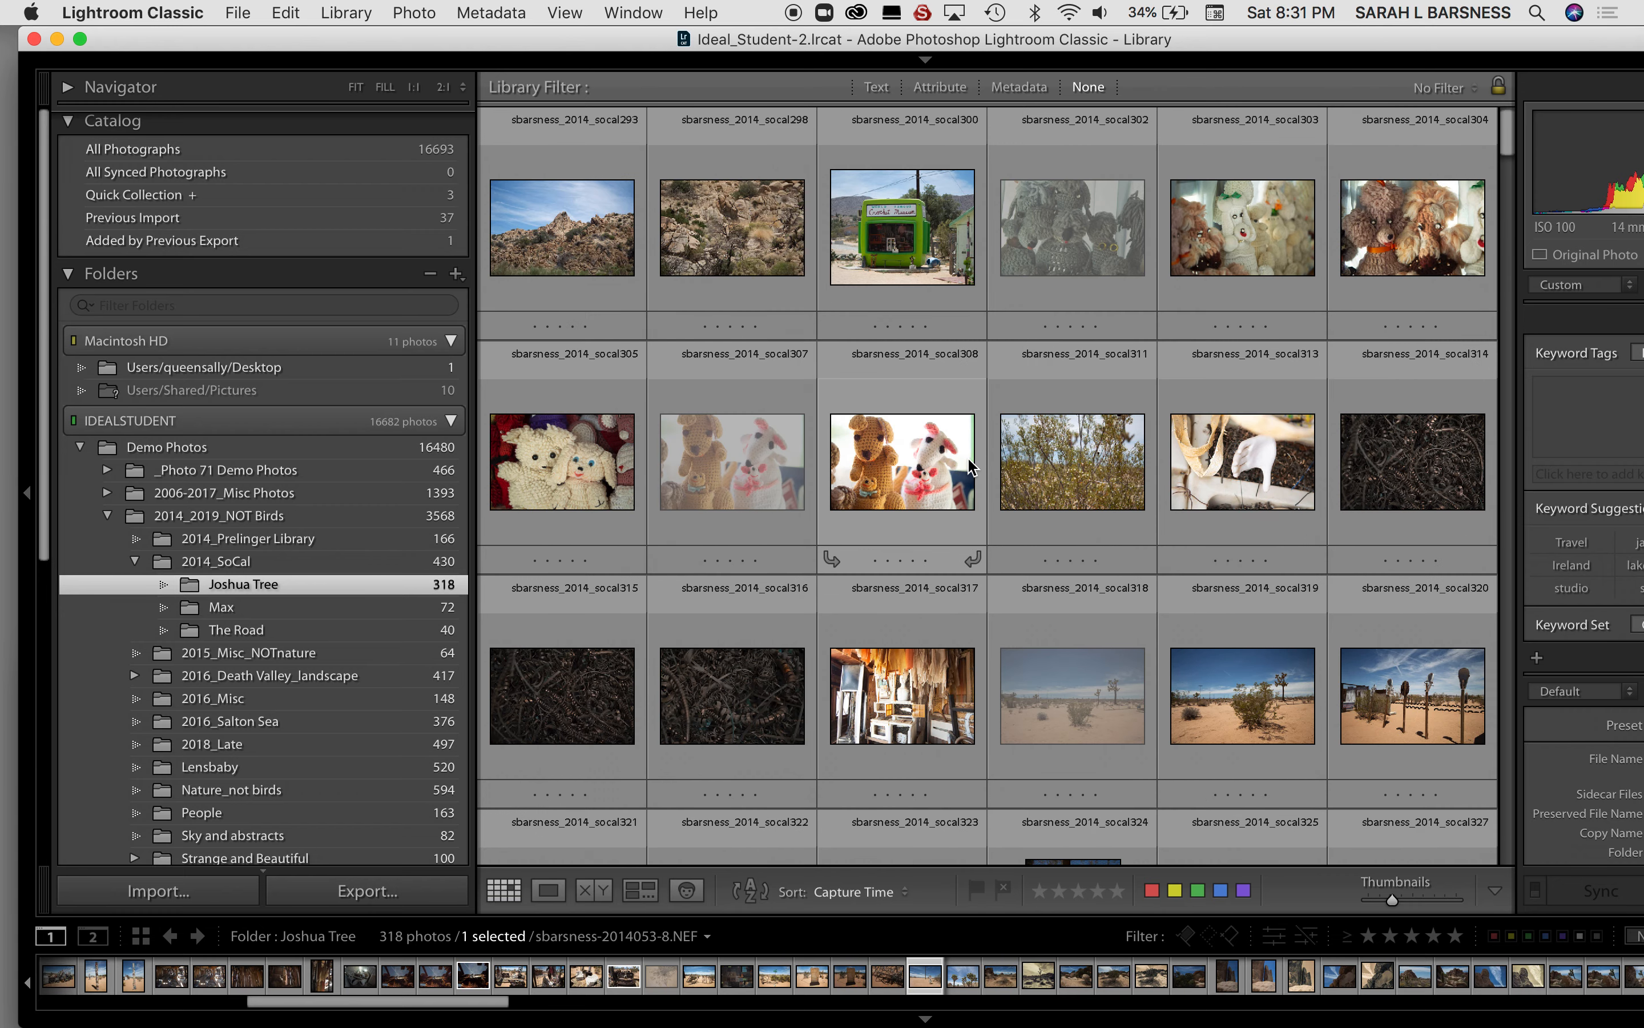
click(571, 239)
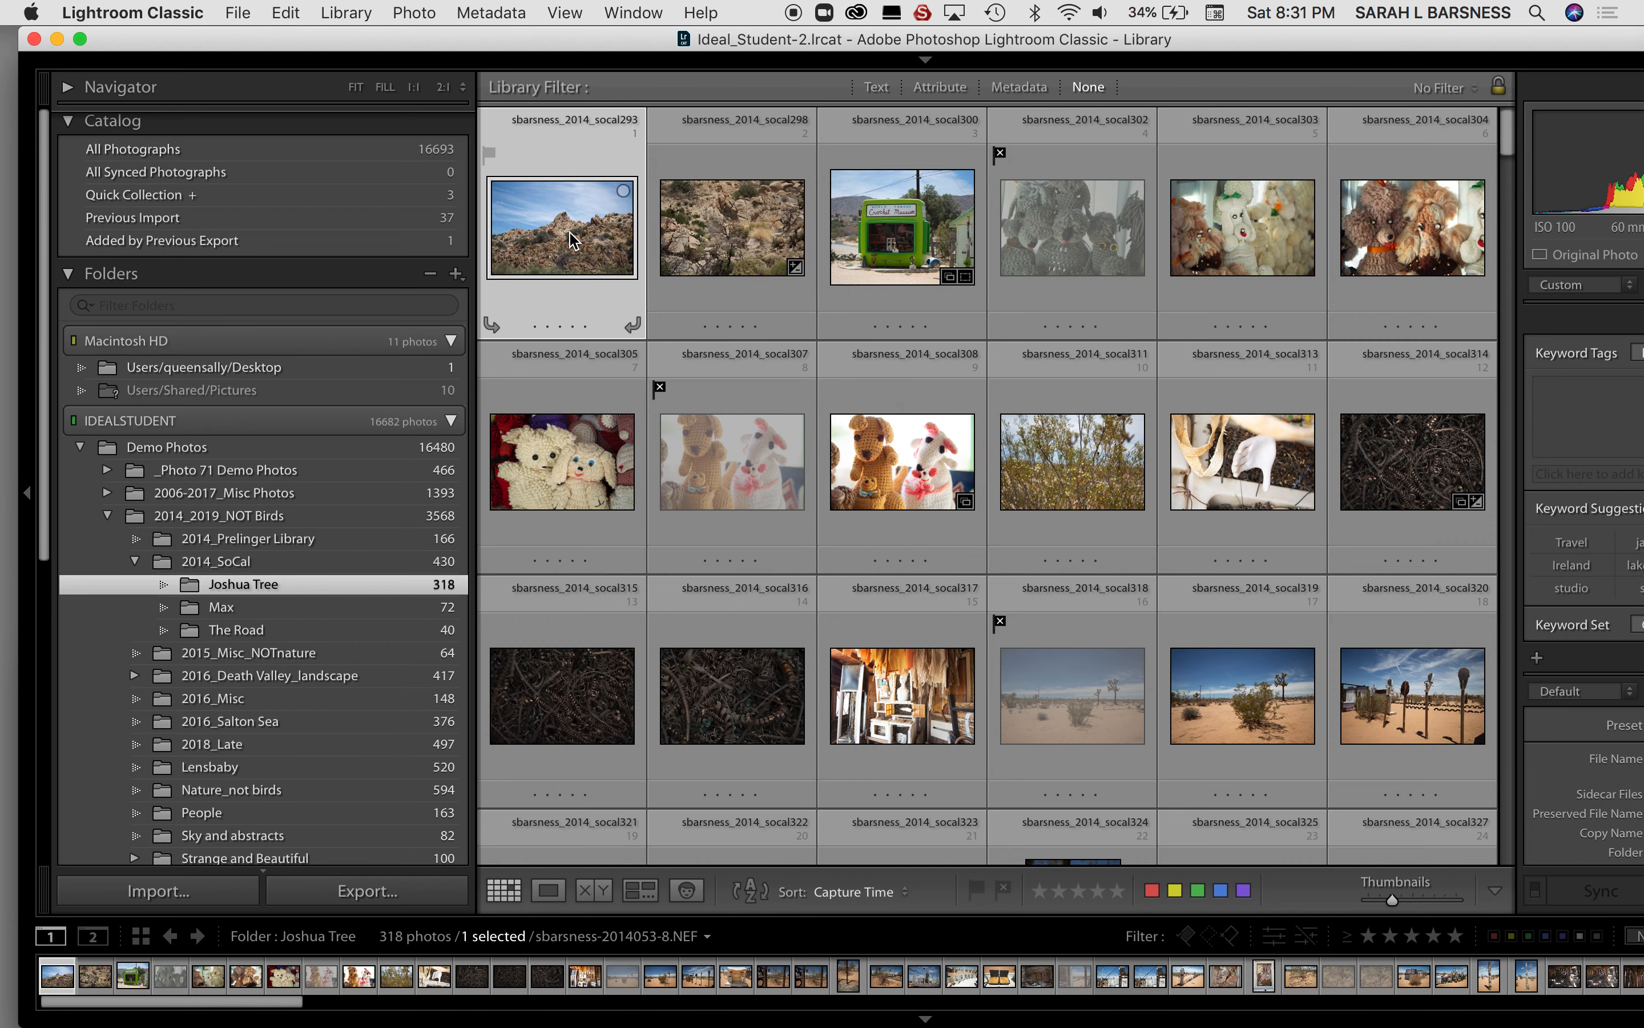
double_click(571, 240)
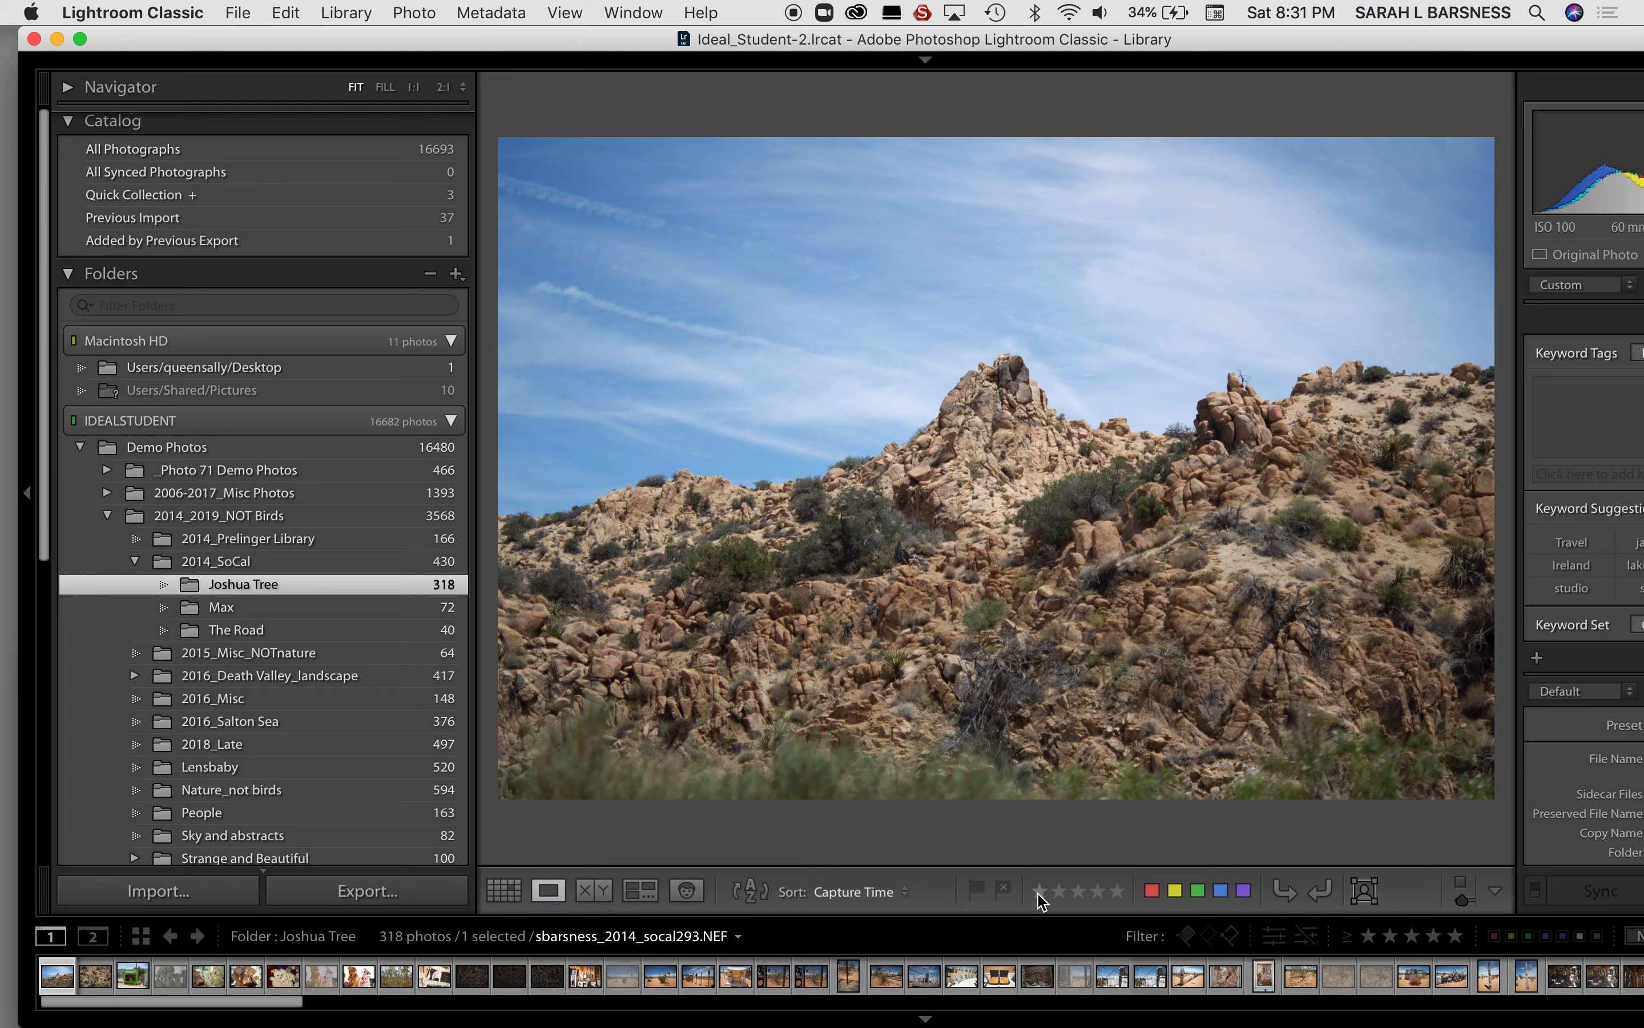
Step: Give the rocky hill photo socal293 a star rating and the Crochet Museum photo socal300 four stars
click(1070, 891)
key(Right)
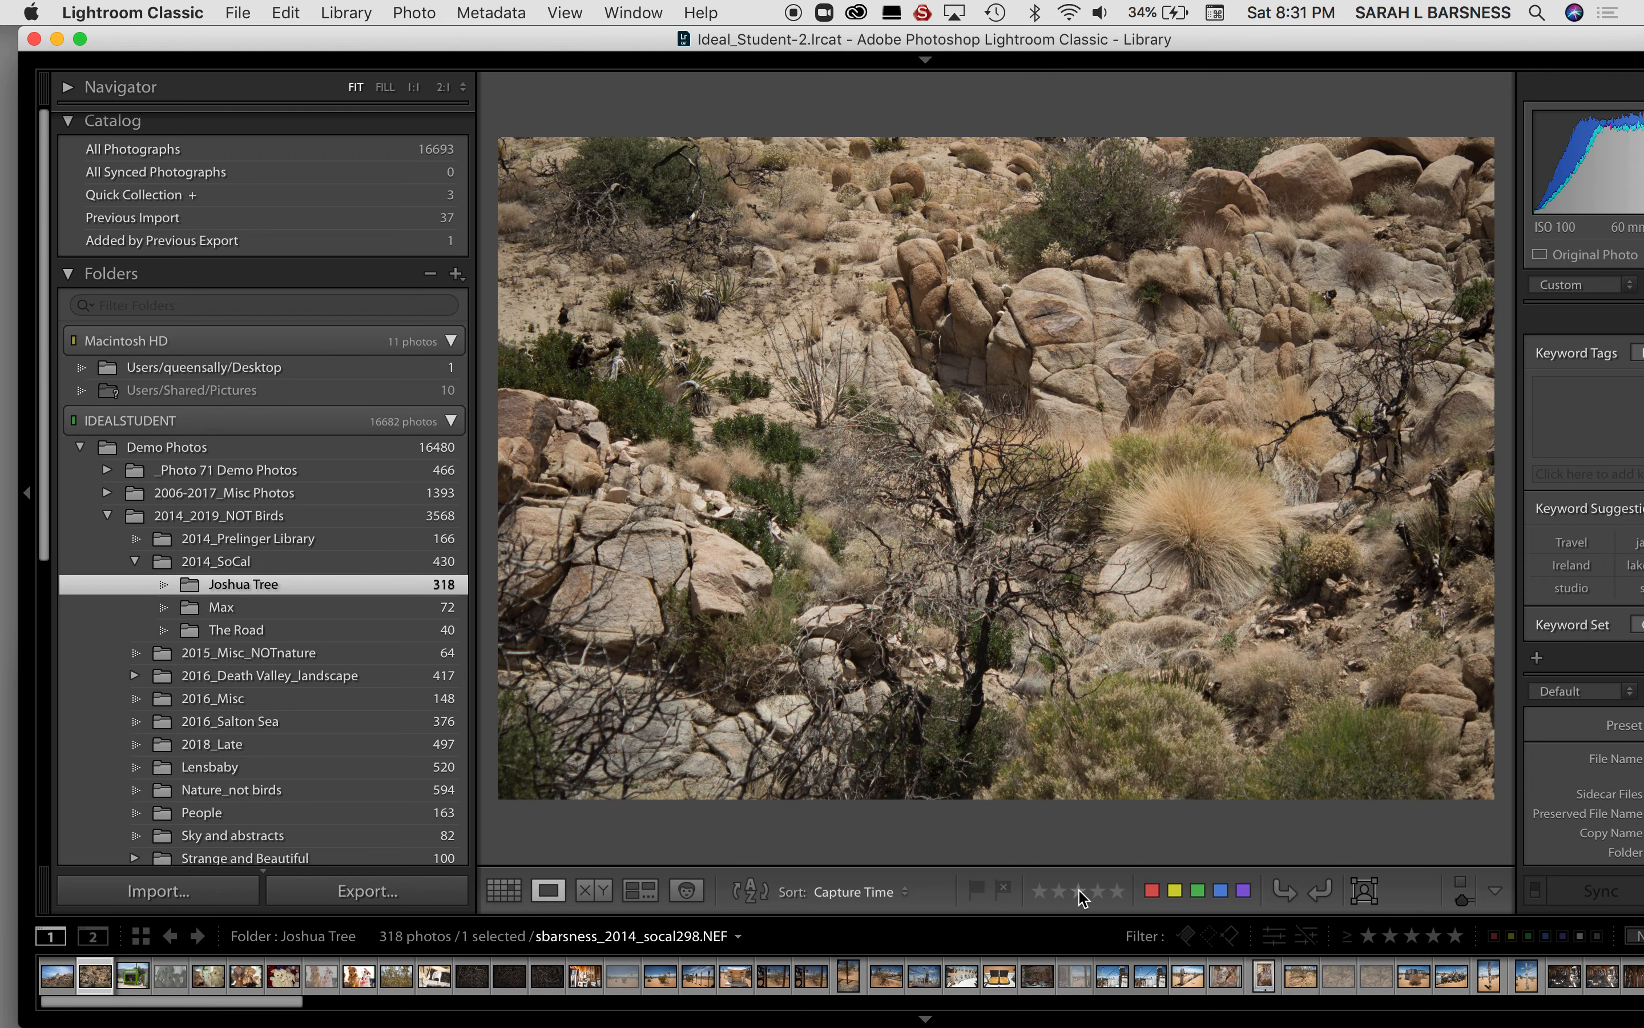
key(Right)
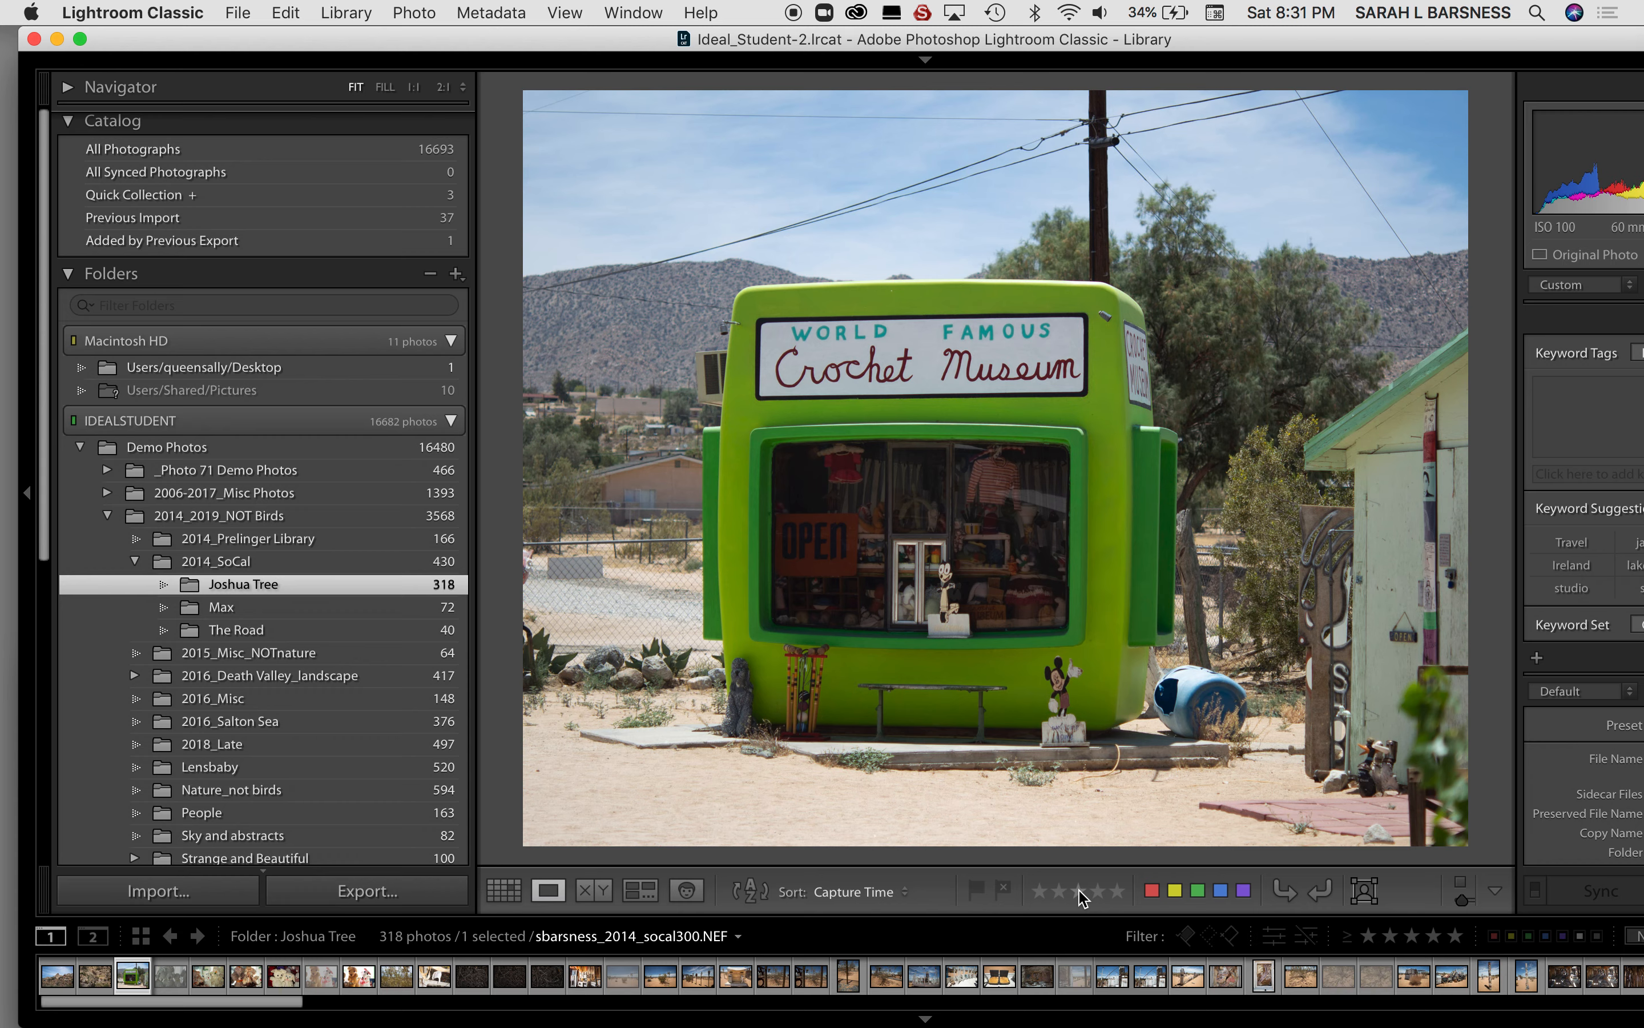
key(4)
key(Right)
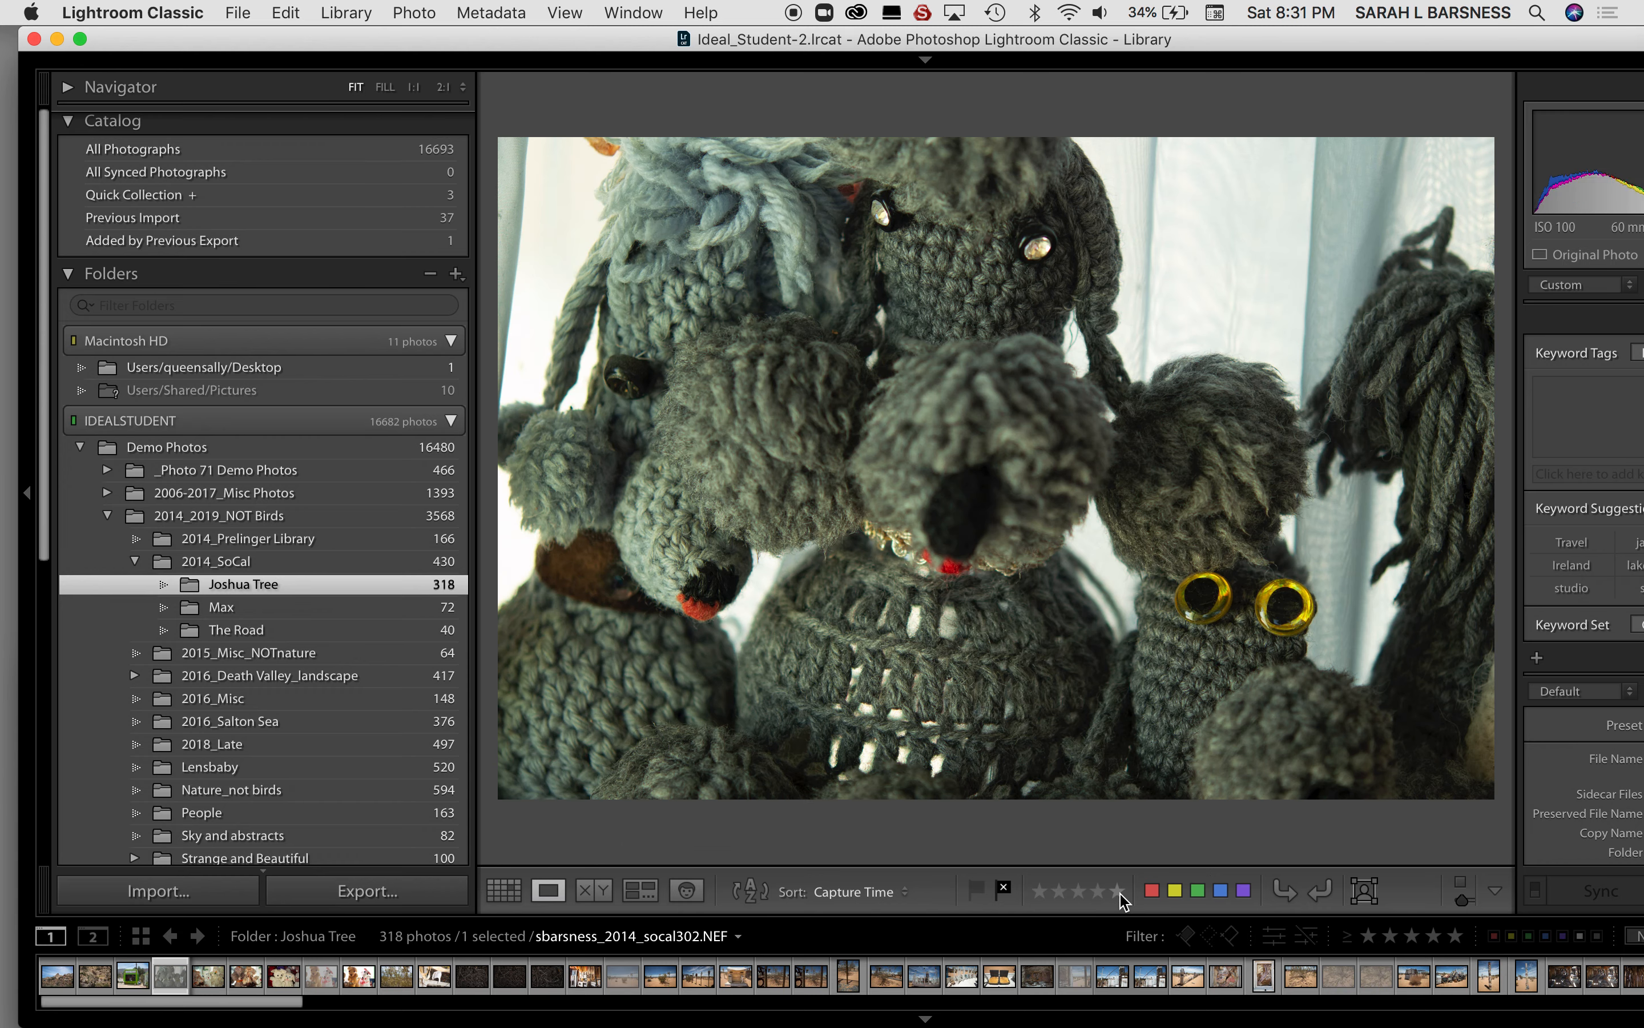
Step: Skip the rejected photo socal302 and give the crochet poodle photos socal303 and socal304 two stars each
key(Right)
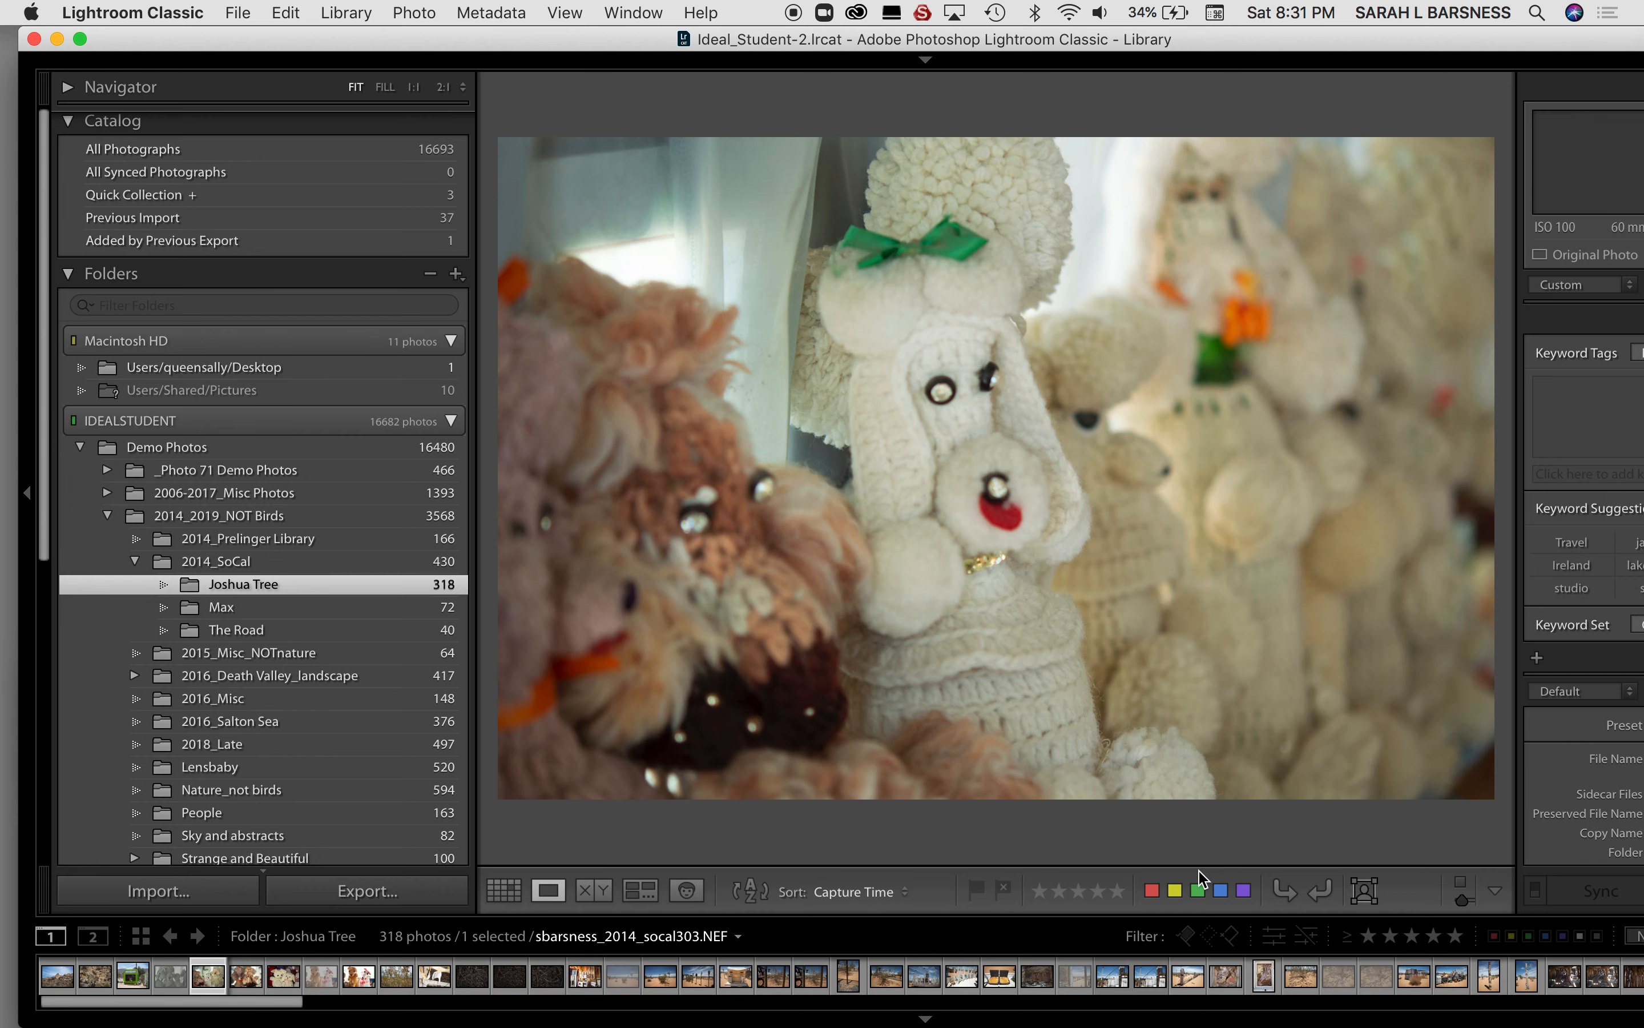
key(2)
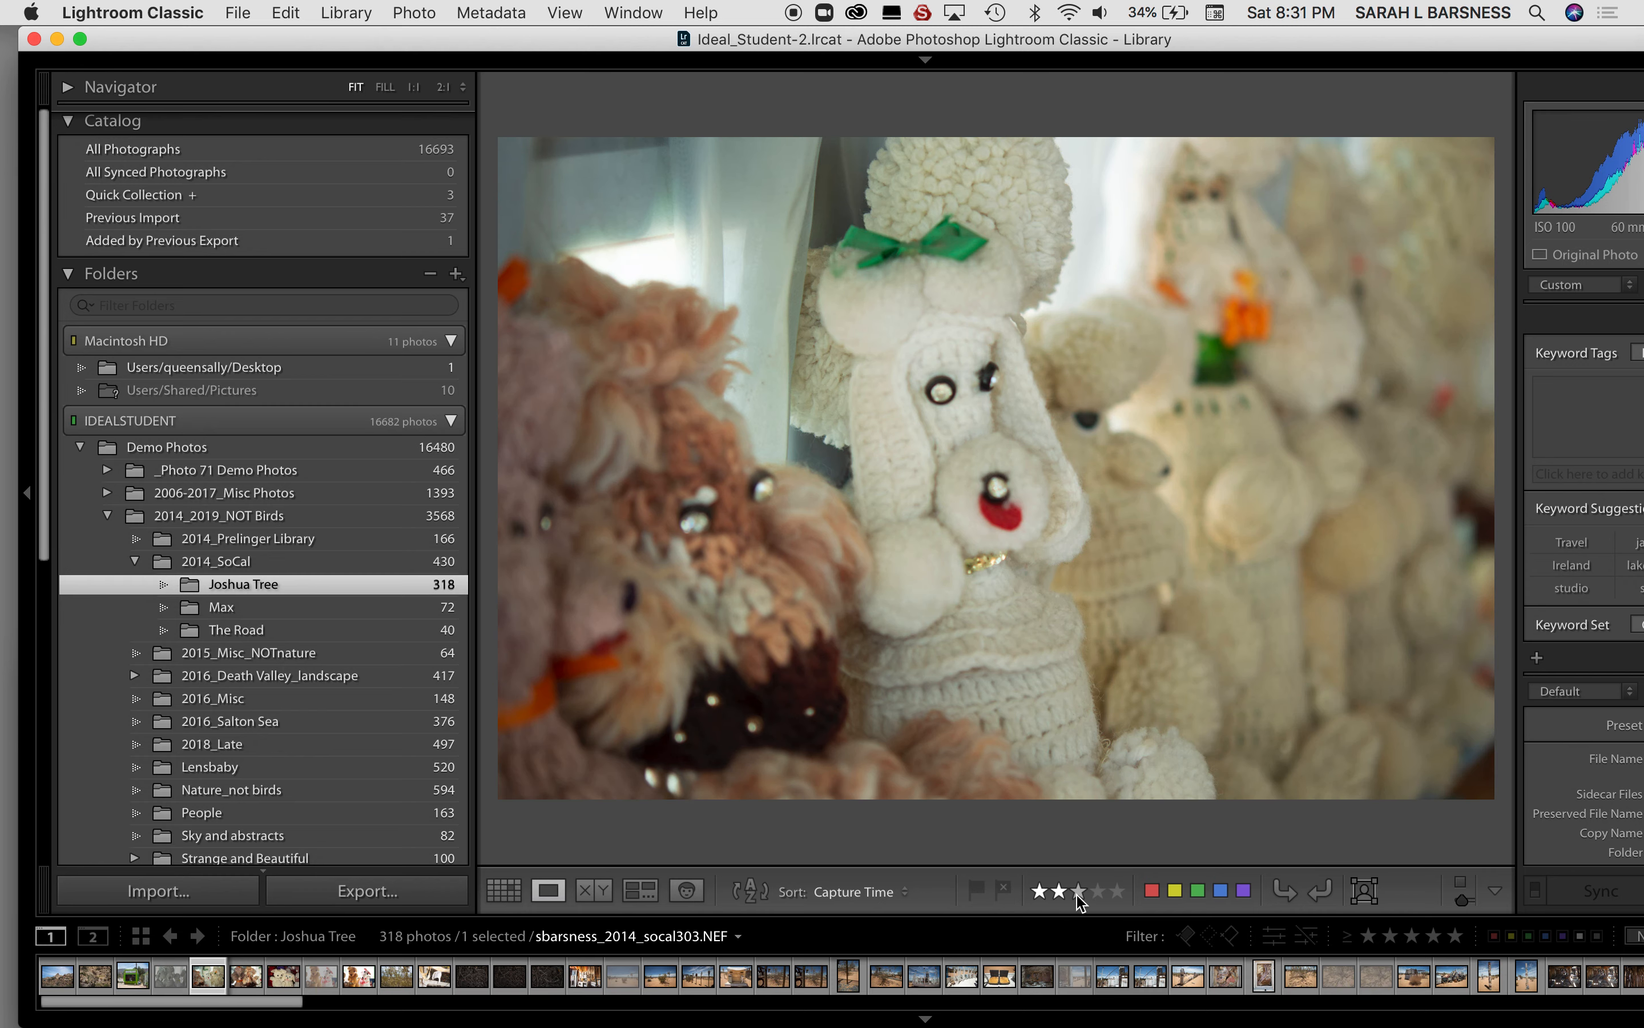
key(Right)
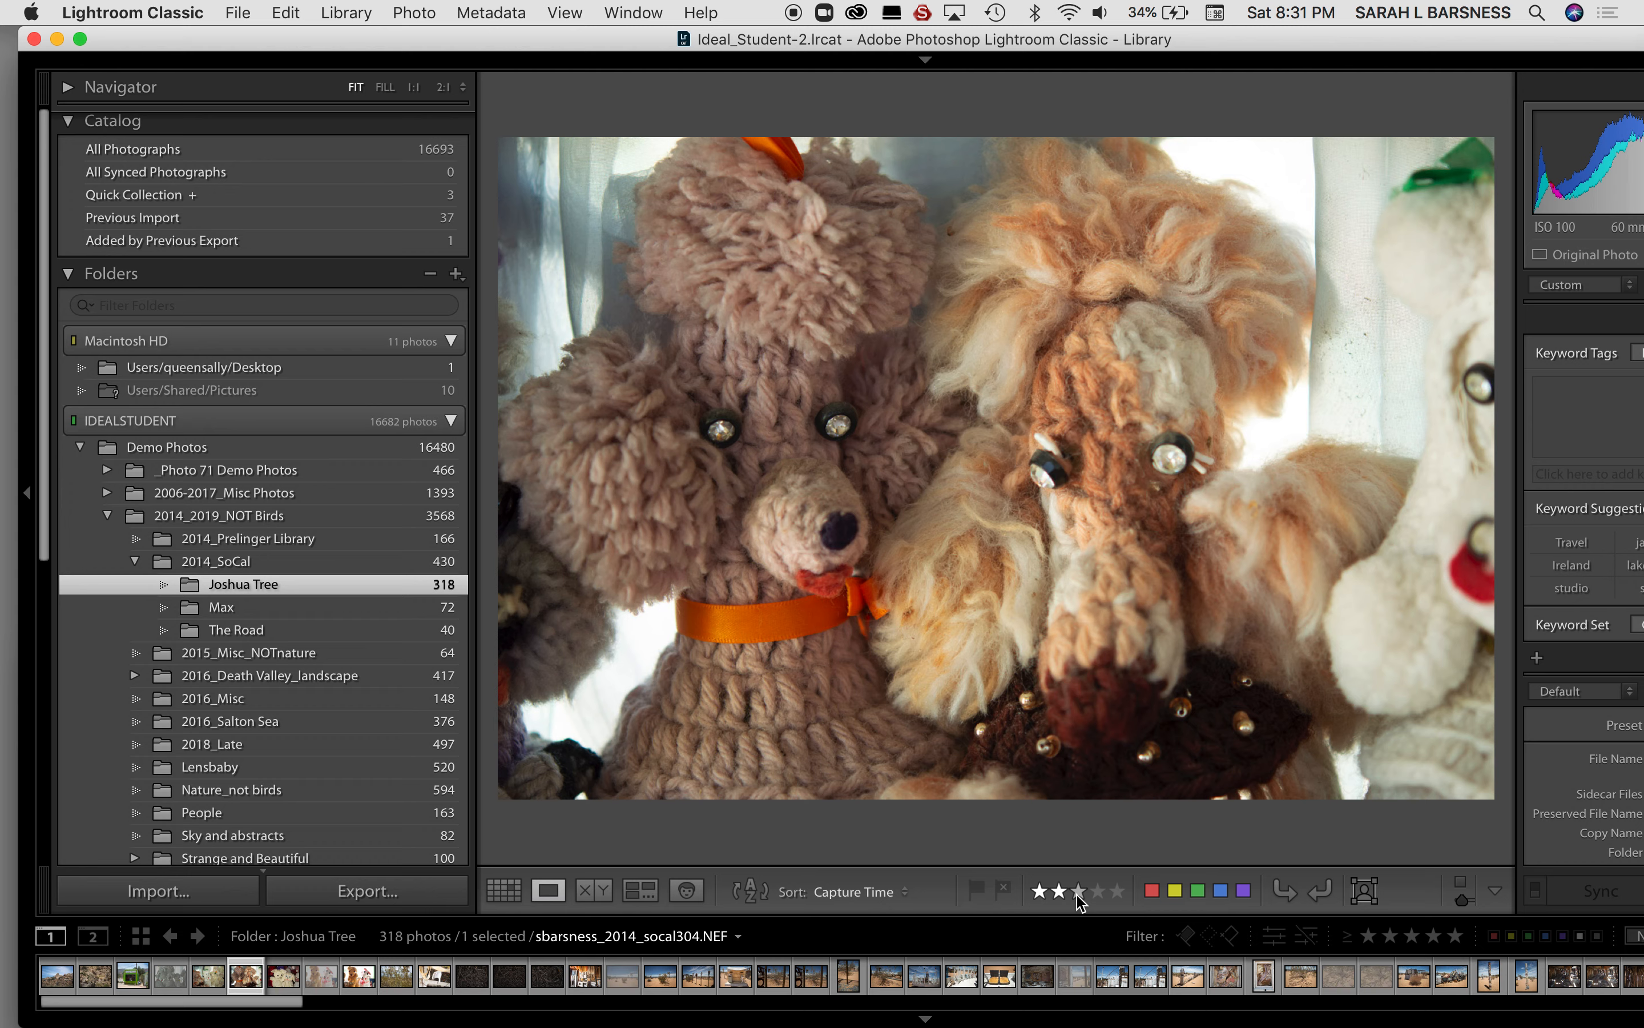
Step: Give the cream crochet animals photo socal305 two stars and the kangaroo photo socal308 three stars
key(Right)
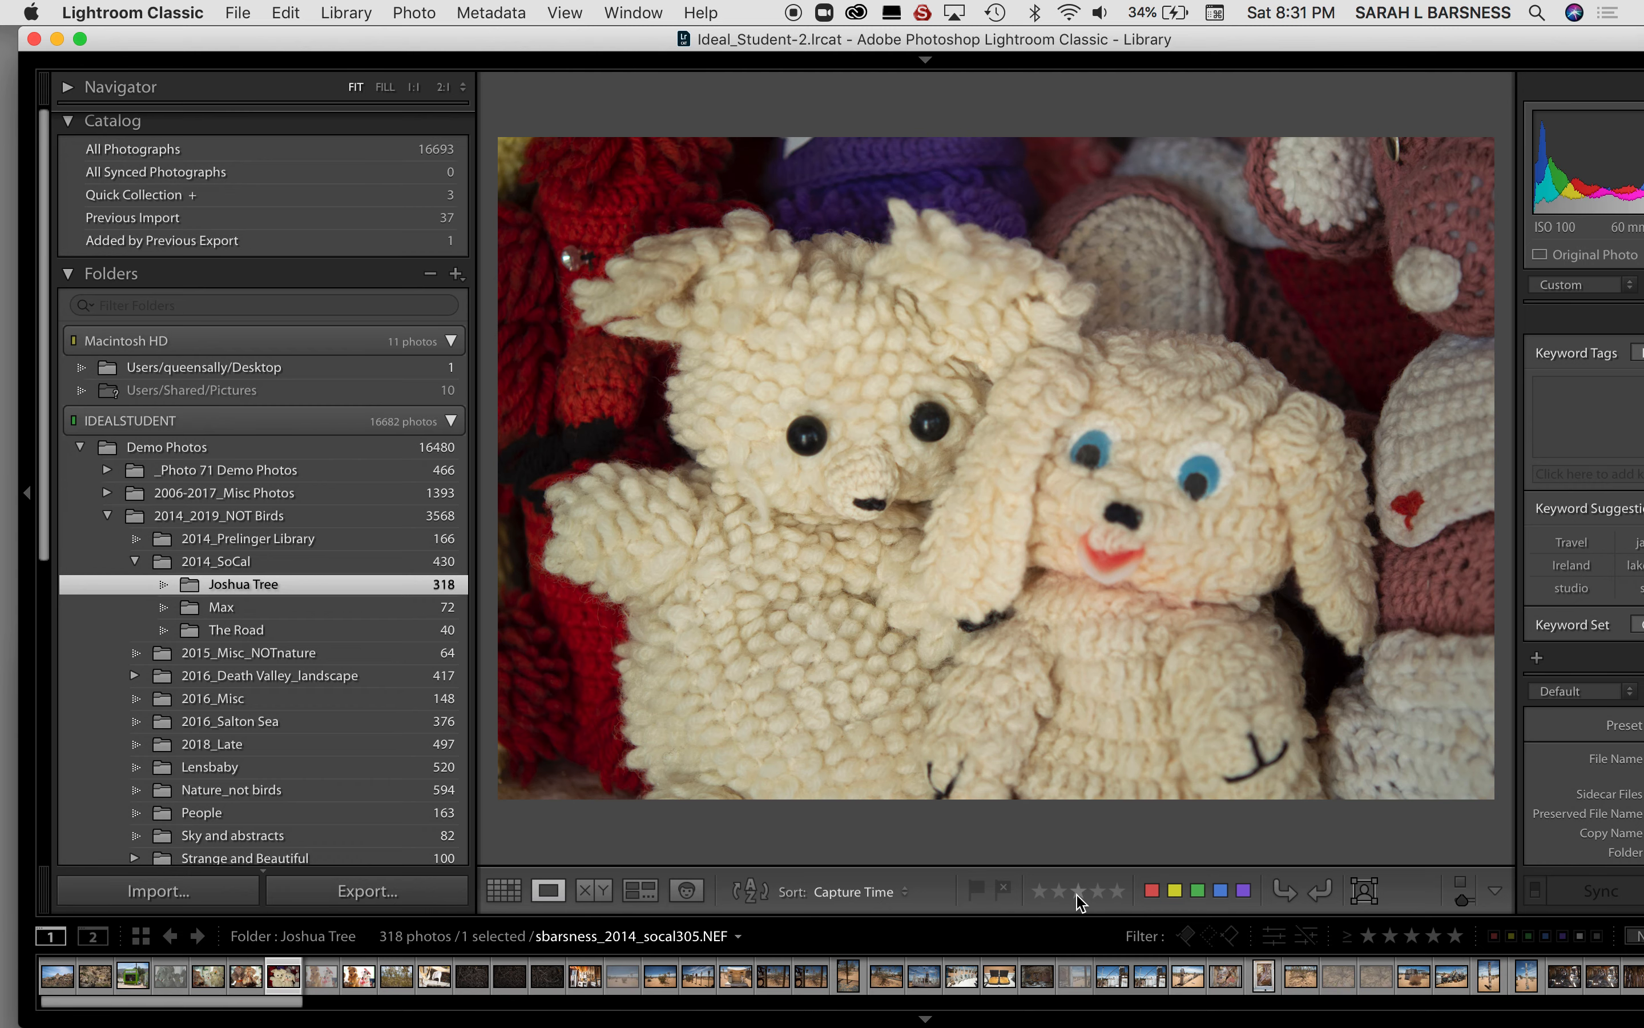
key(Right)
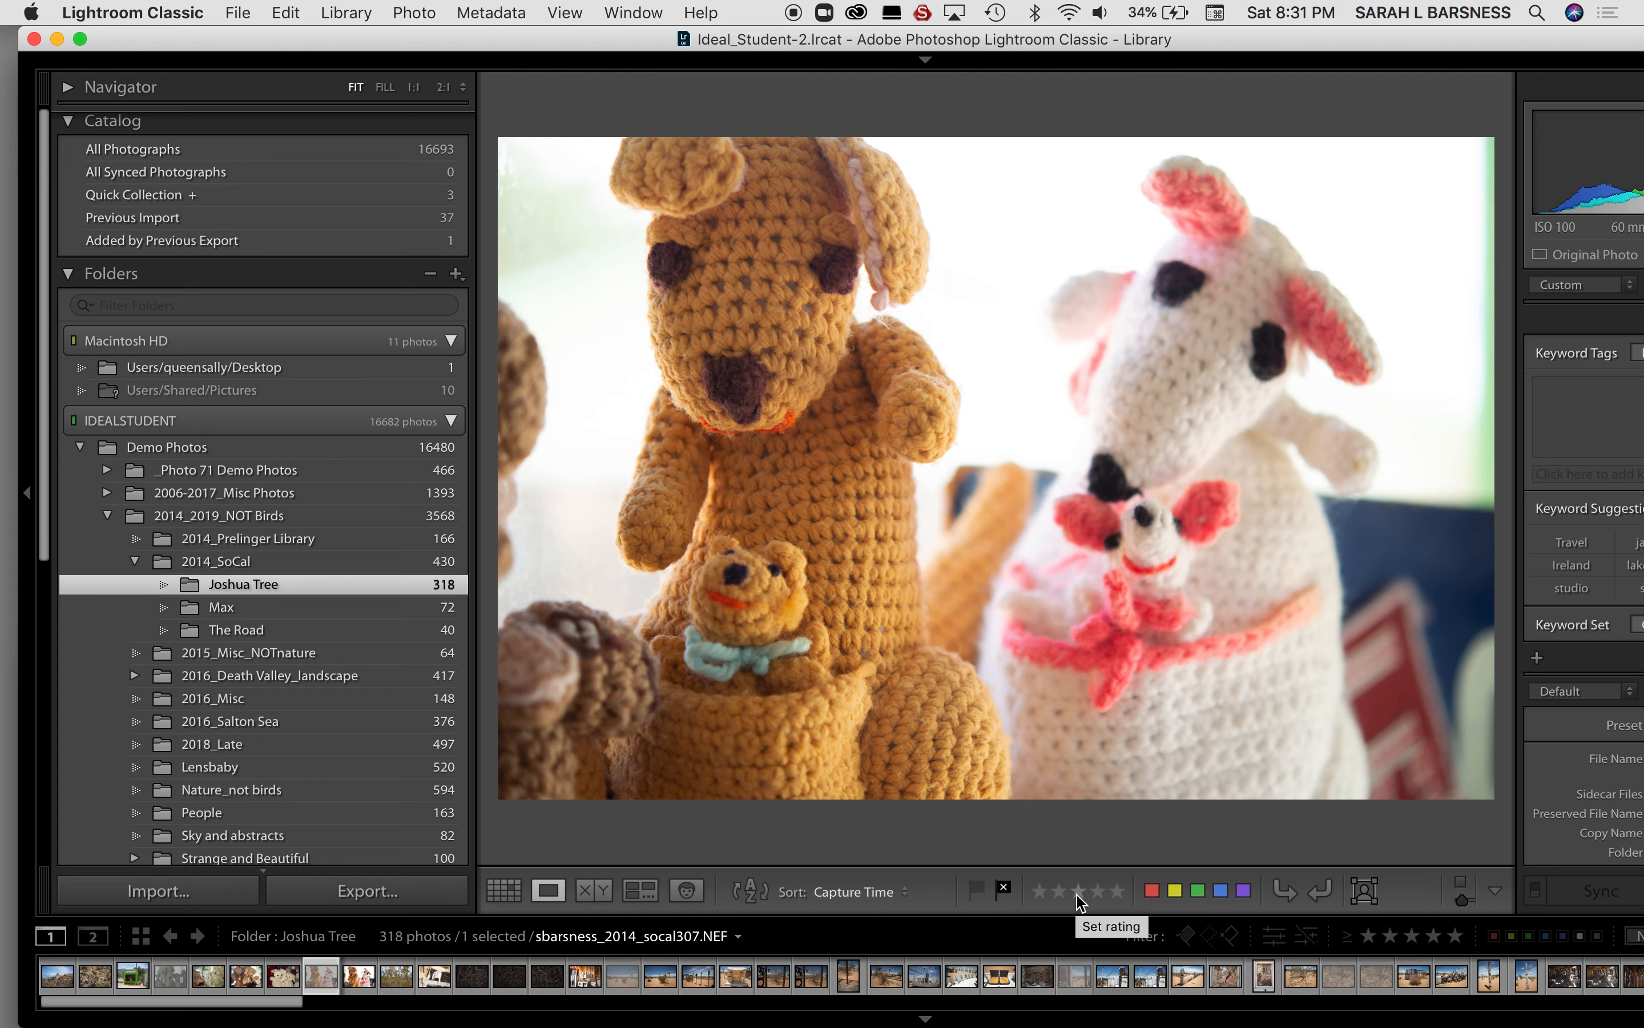
key(Left)
key(2)
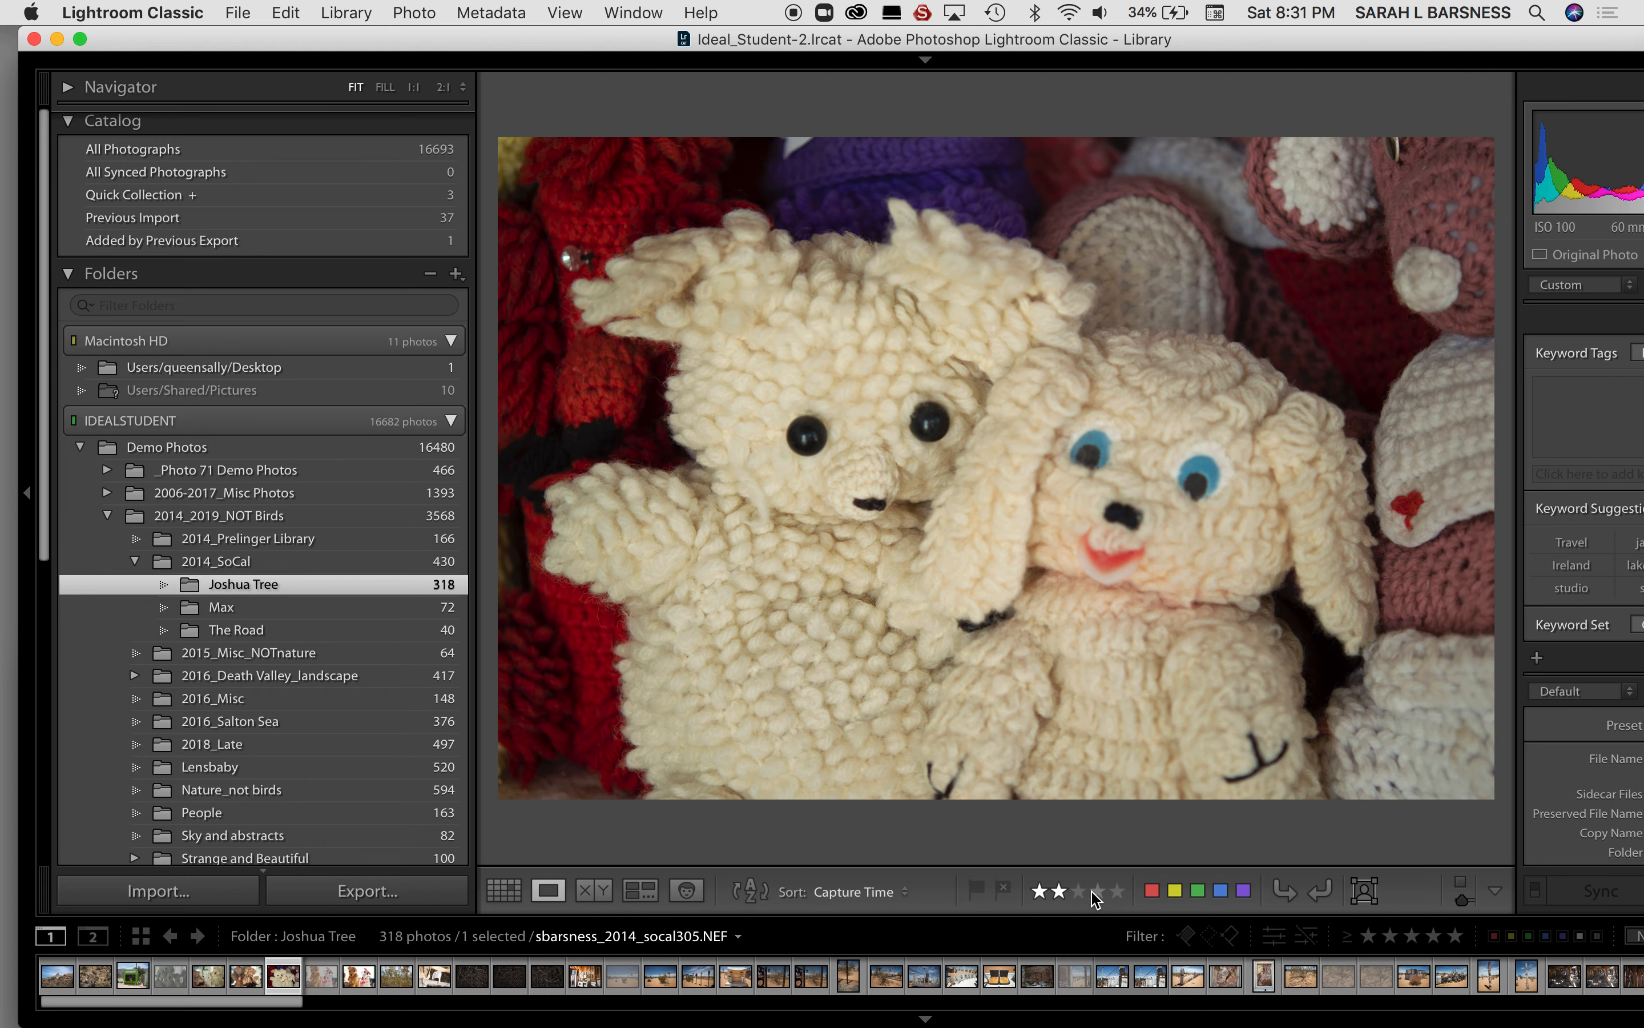
key(Right)
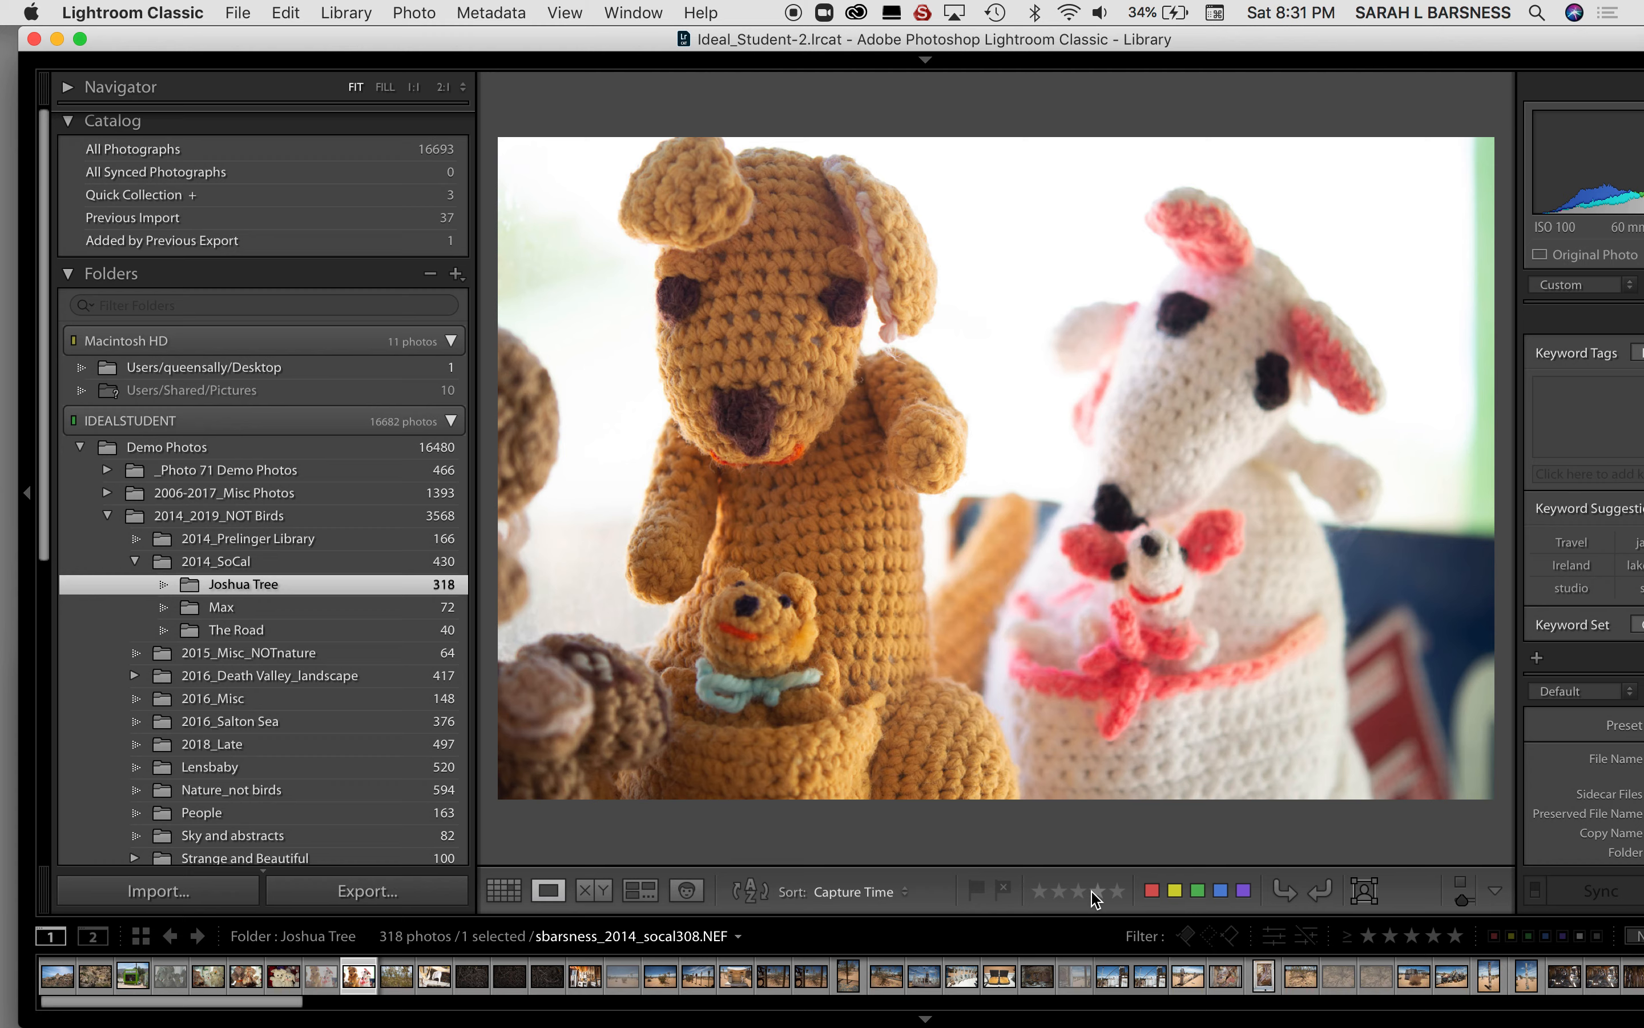
key(3)
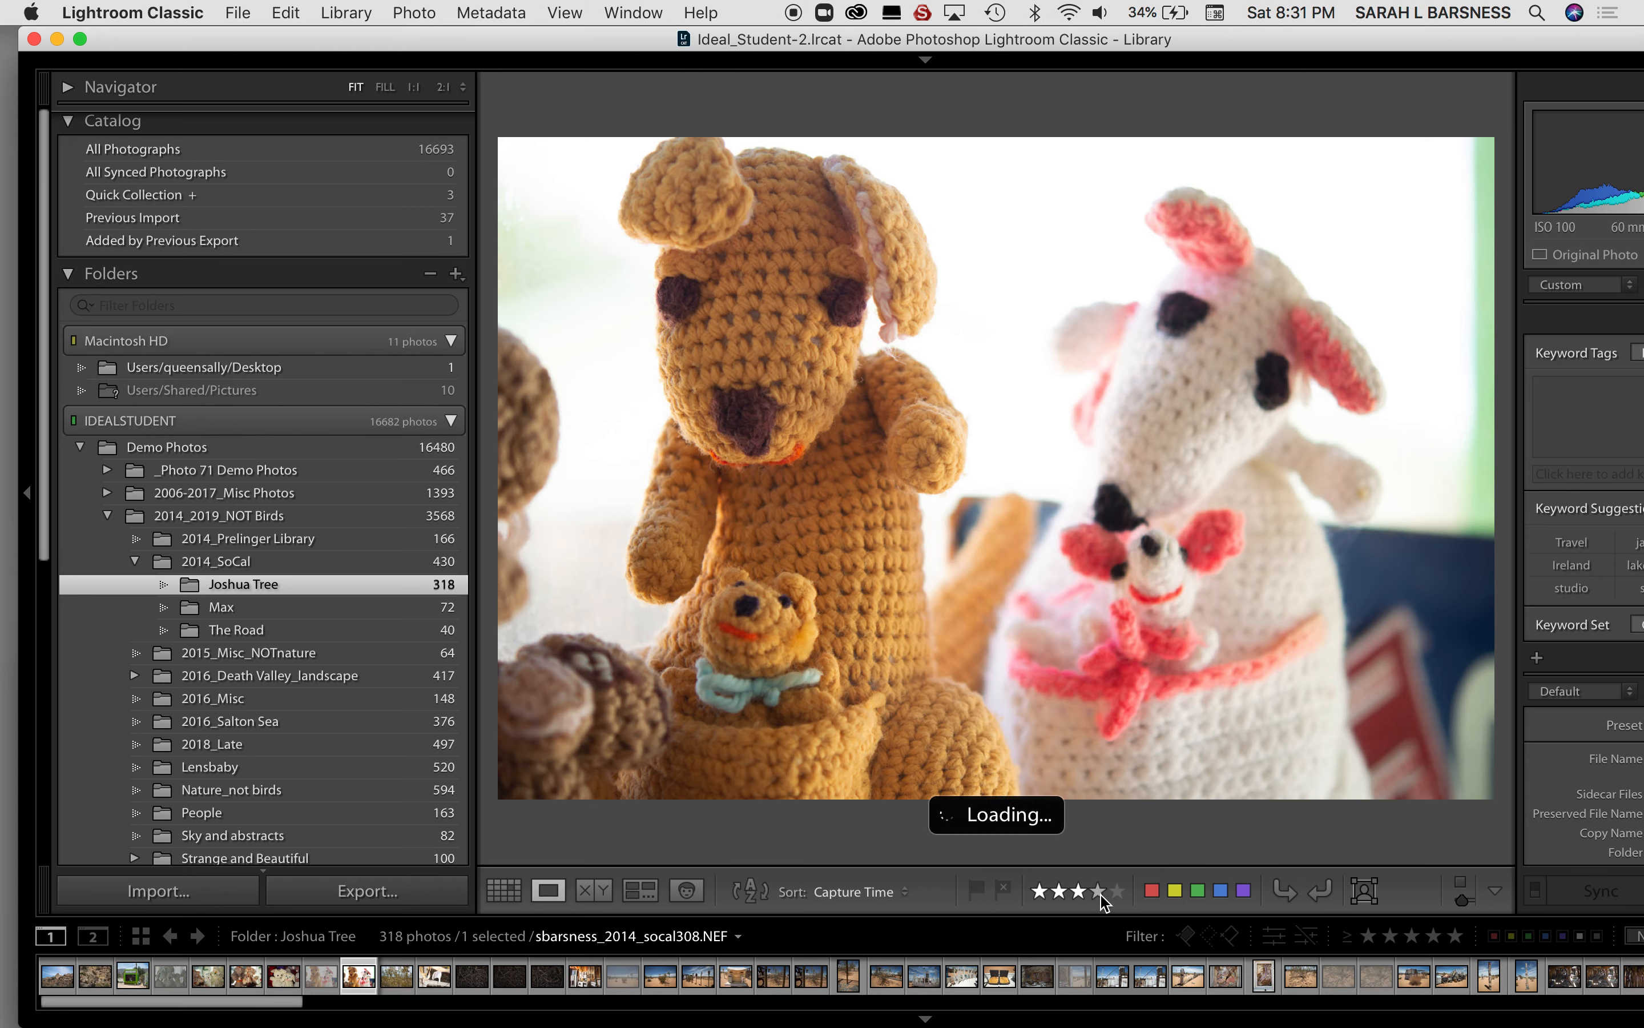
Step: Skip socal313 and give the desert shrub photo socal311 and the metal shavings photos socal314 and socal315 four stars each
key(Right)
key(3)
key(Right)
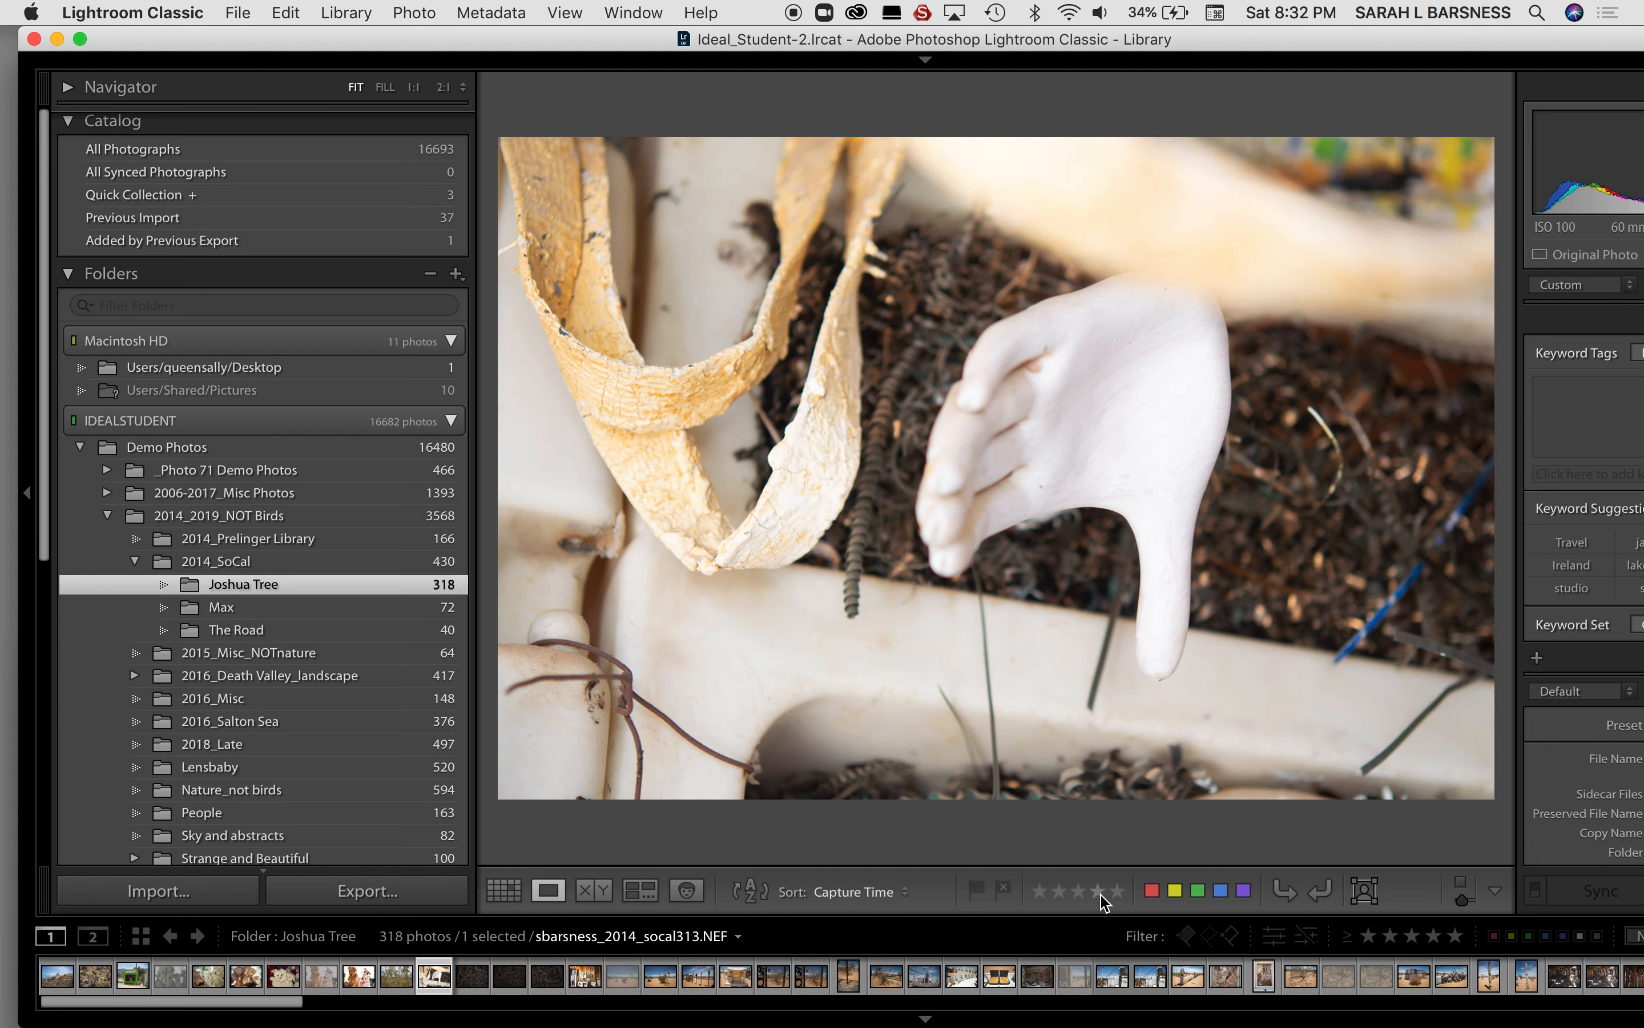
key(Right)
key(3)
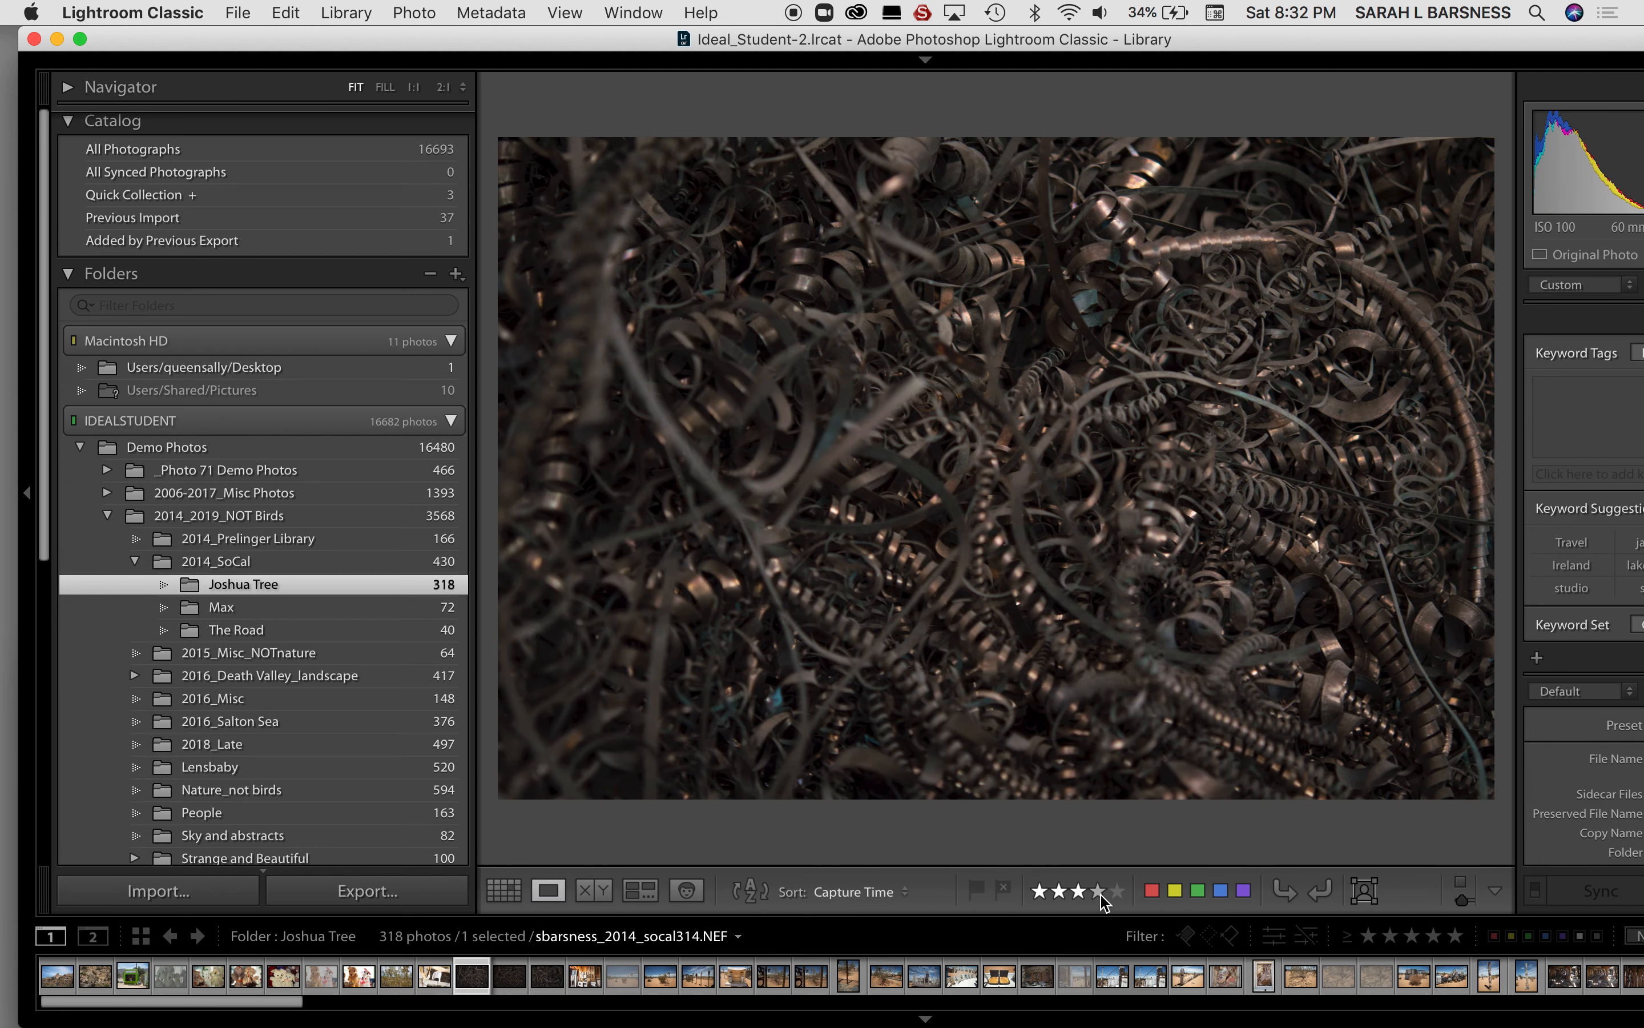
key(Right)
key(3)
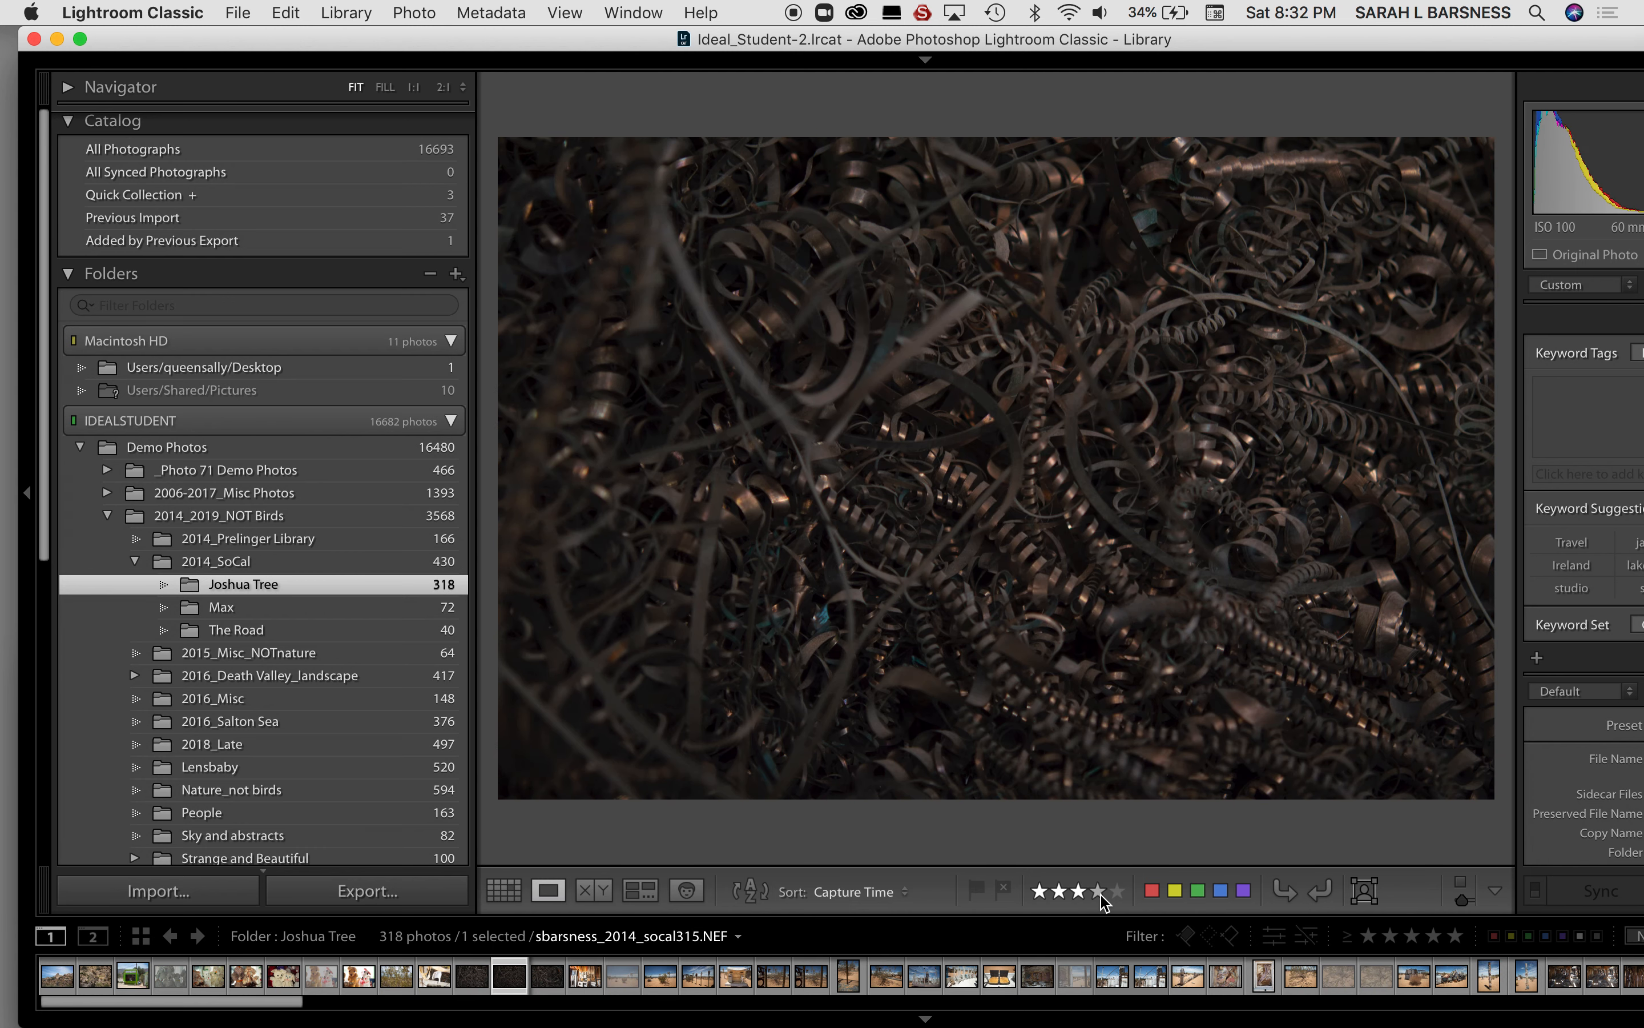
Step: Give the metal shavings photo socal316 three stars and the cluttered shed interior photo socal317 two stars
key(Right)
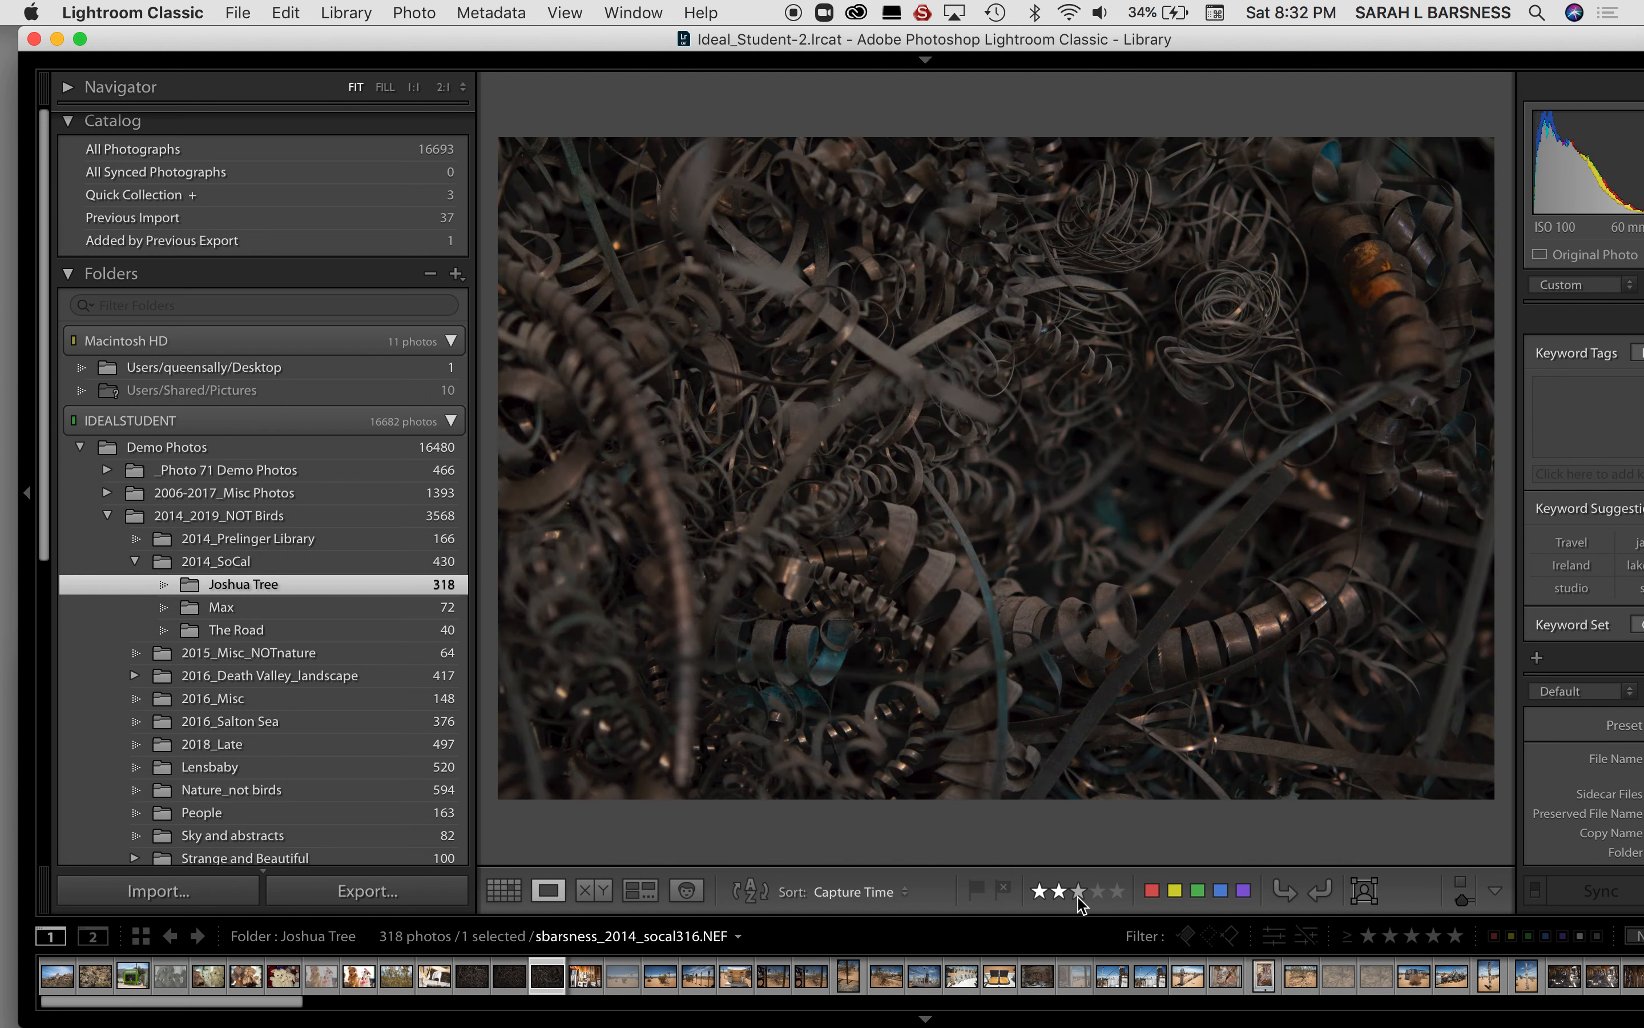
key(Right)
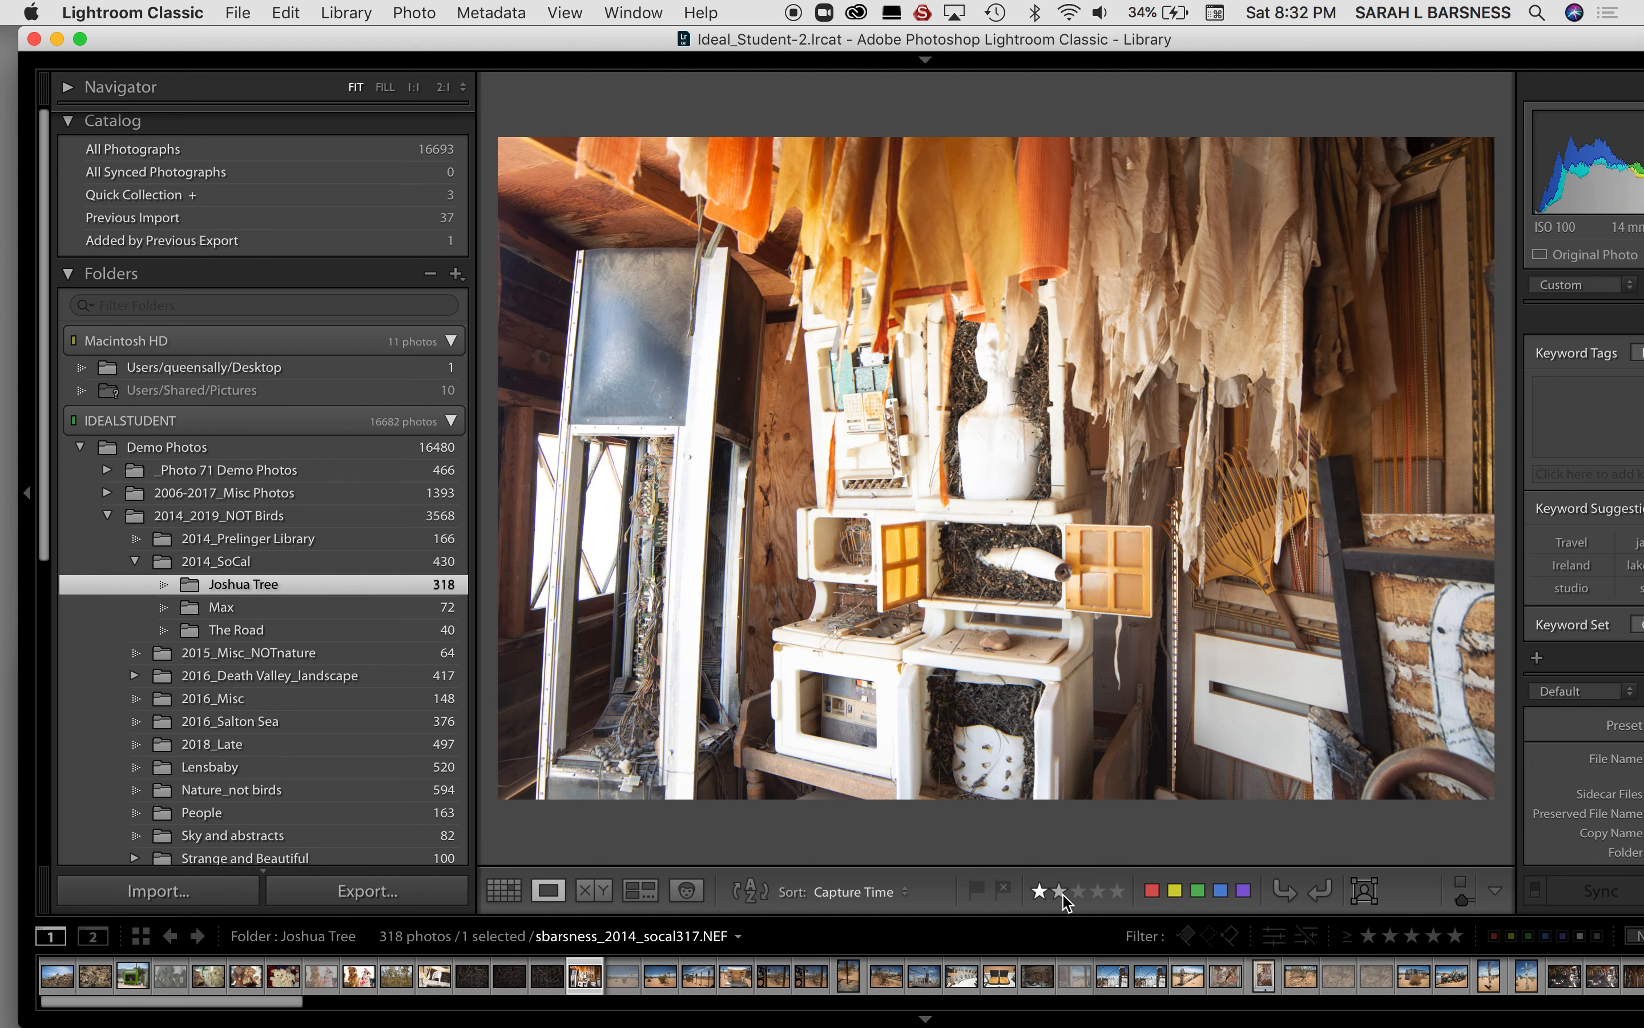
key(Right)
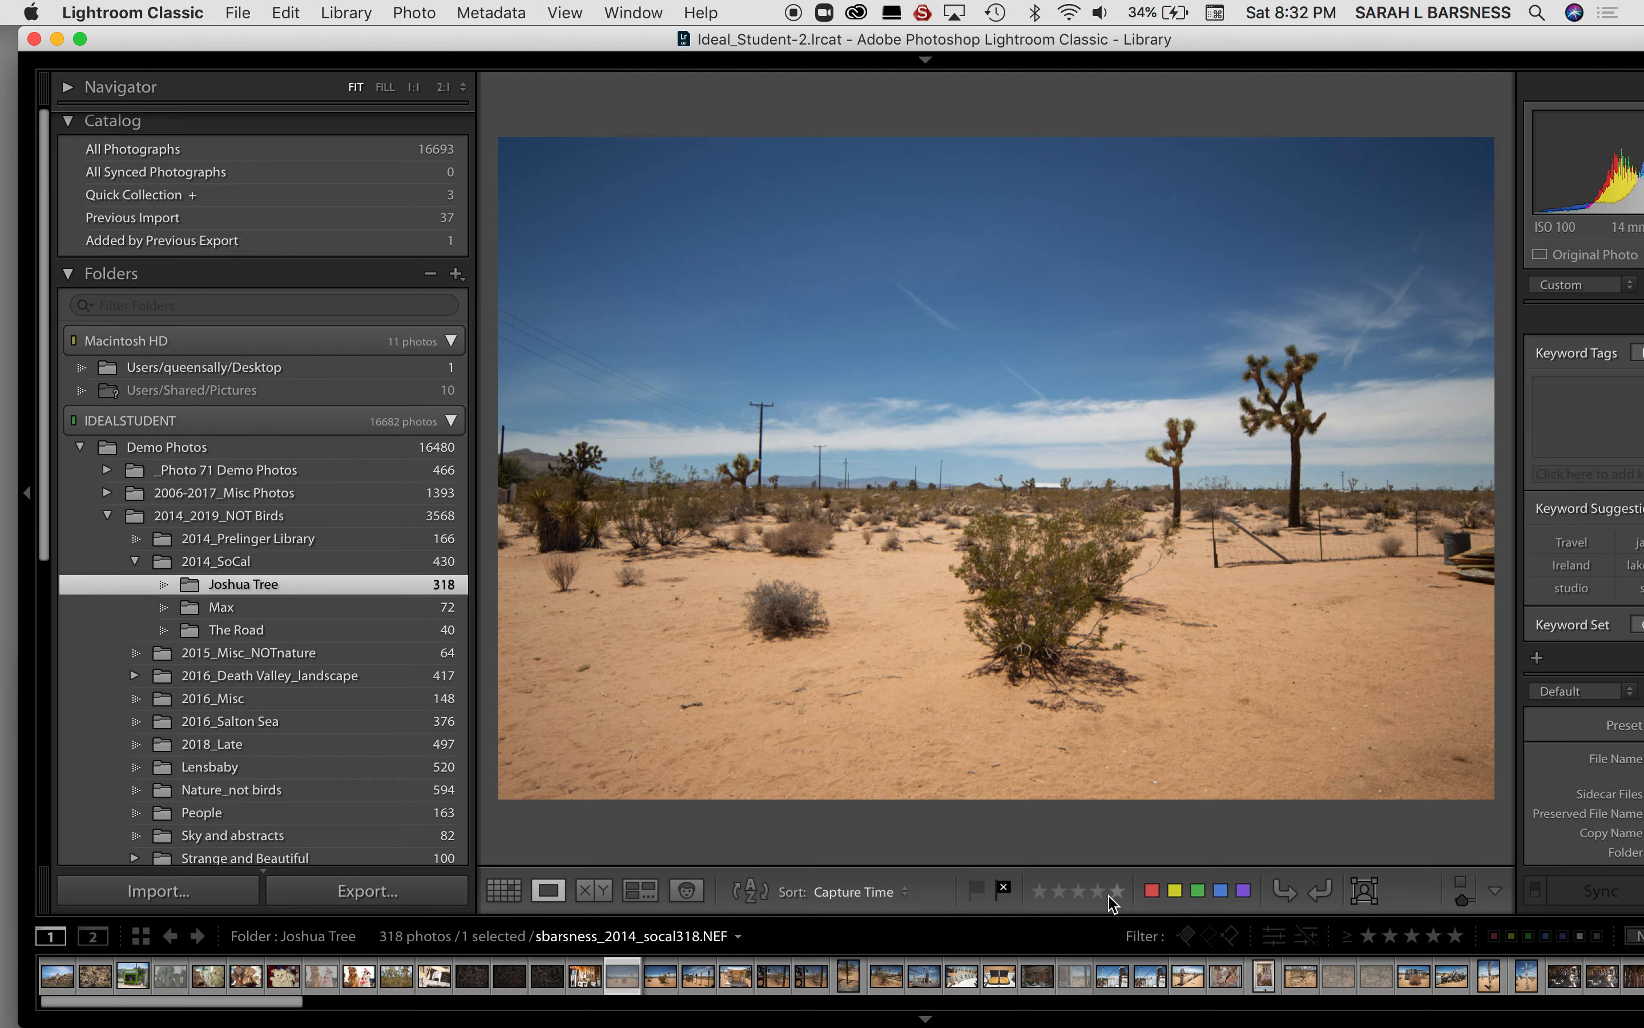
Step: Give the Joshua tree and shrub photo socal319 and the wooden posts photo socal320 five stars each
key(Right)
key(4)
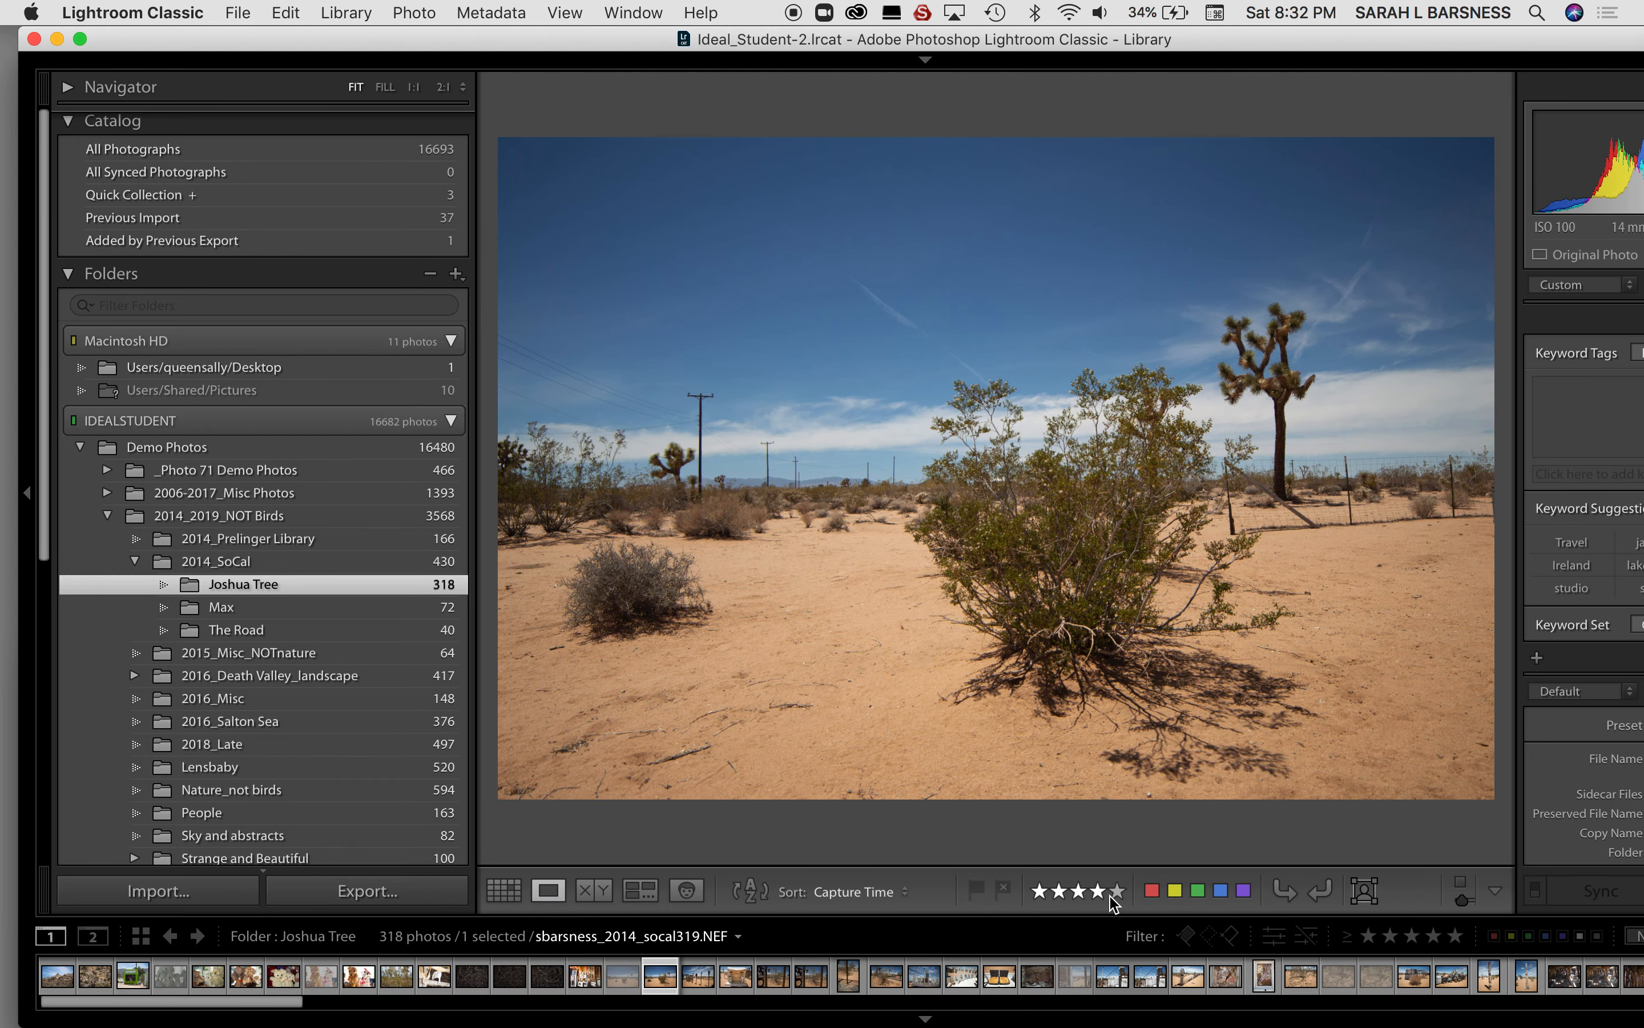
key(Right)
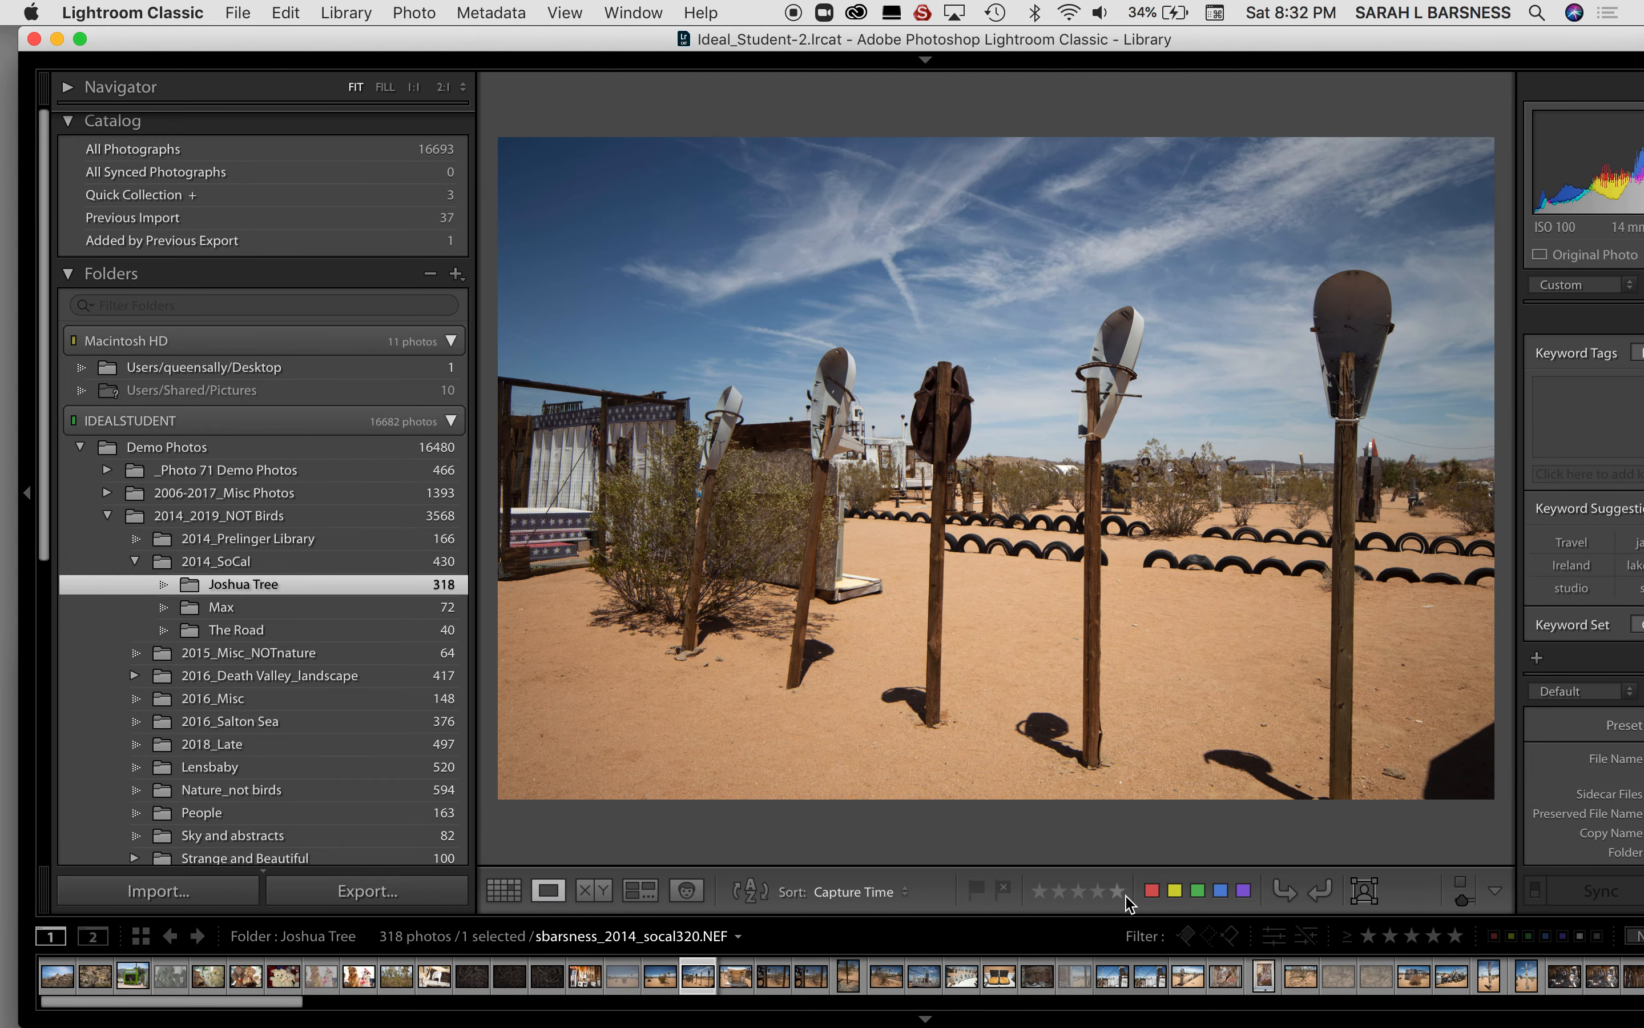
click(1118, 892)
key(Right)
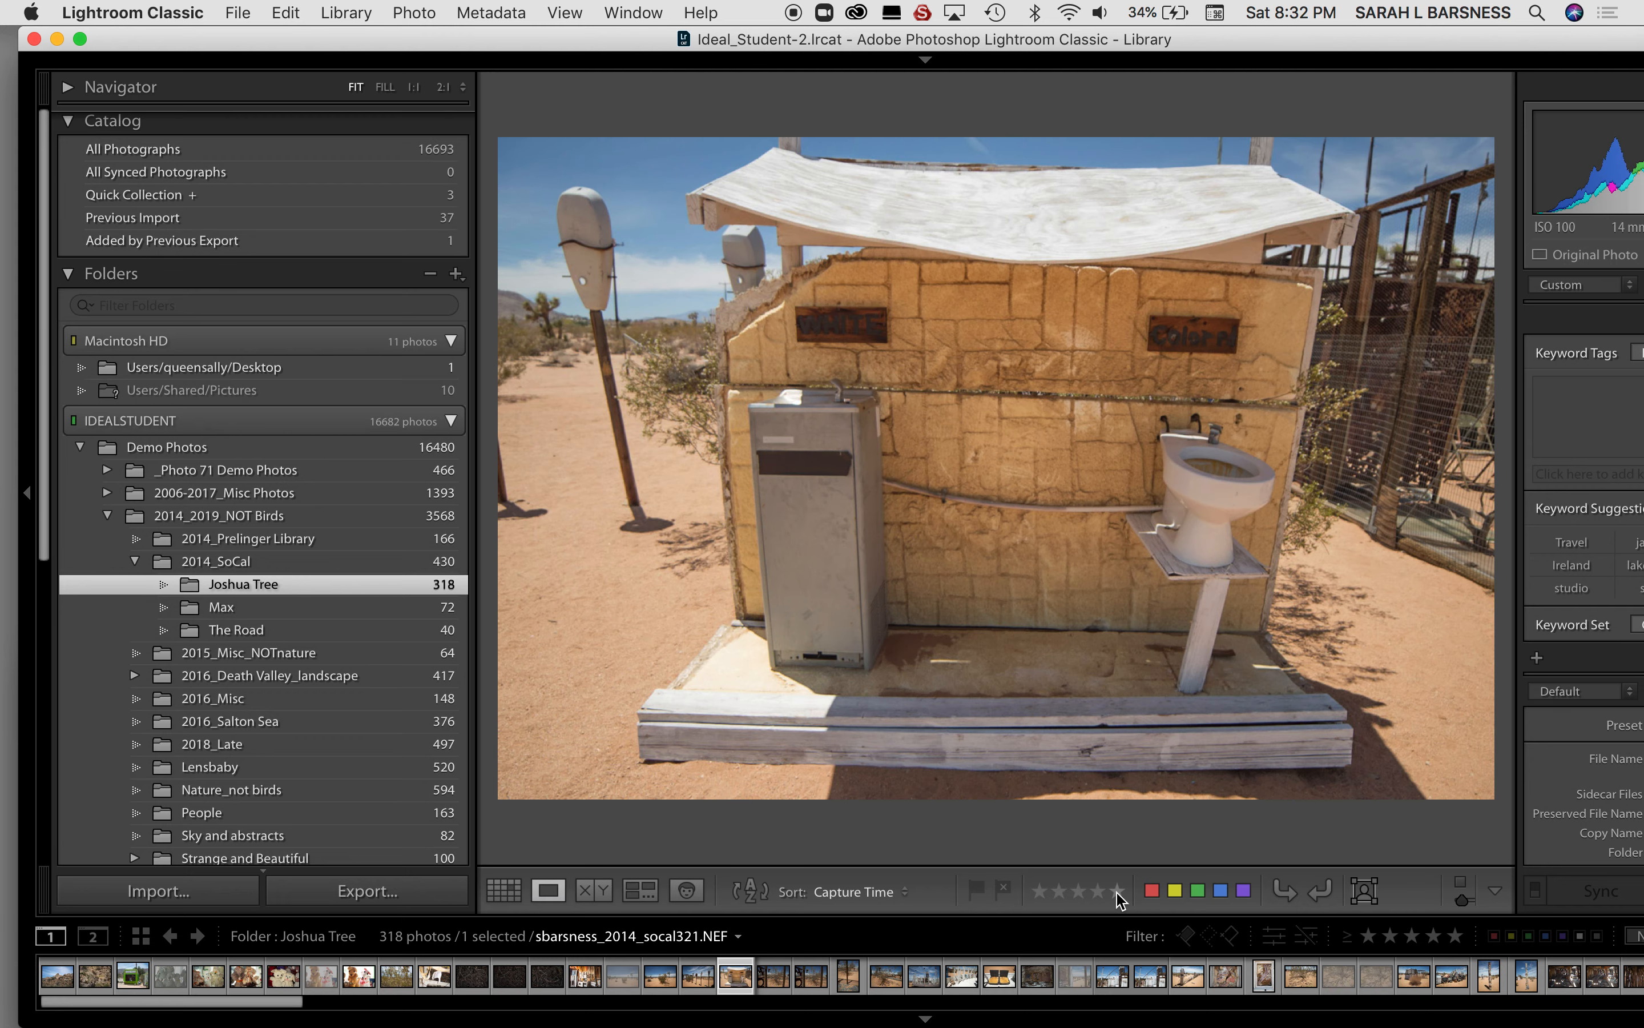
Step: Give the drinking fountain and toilet photo socal321 three stars and the wire fence photo socal322 four stars
click(1080, 894)
key(Right)
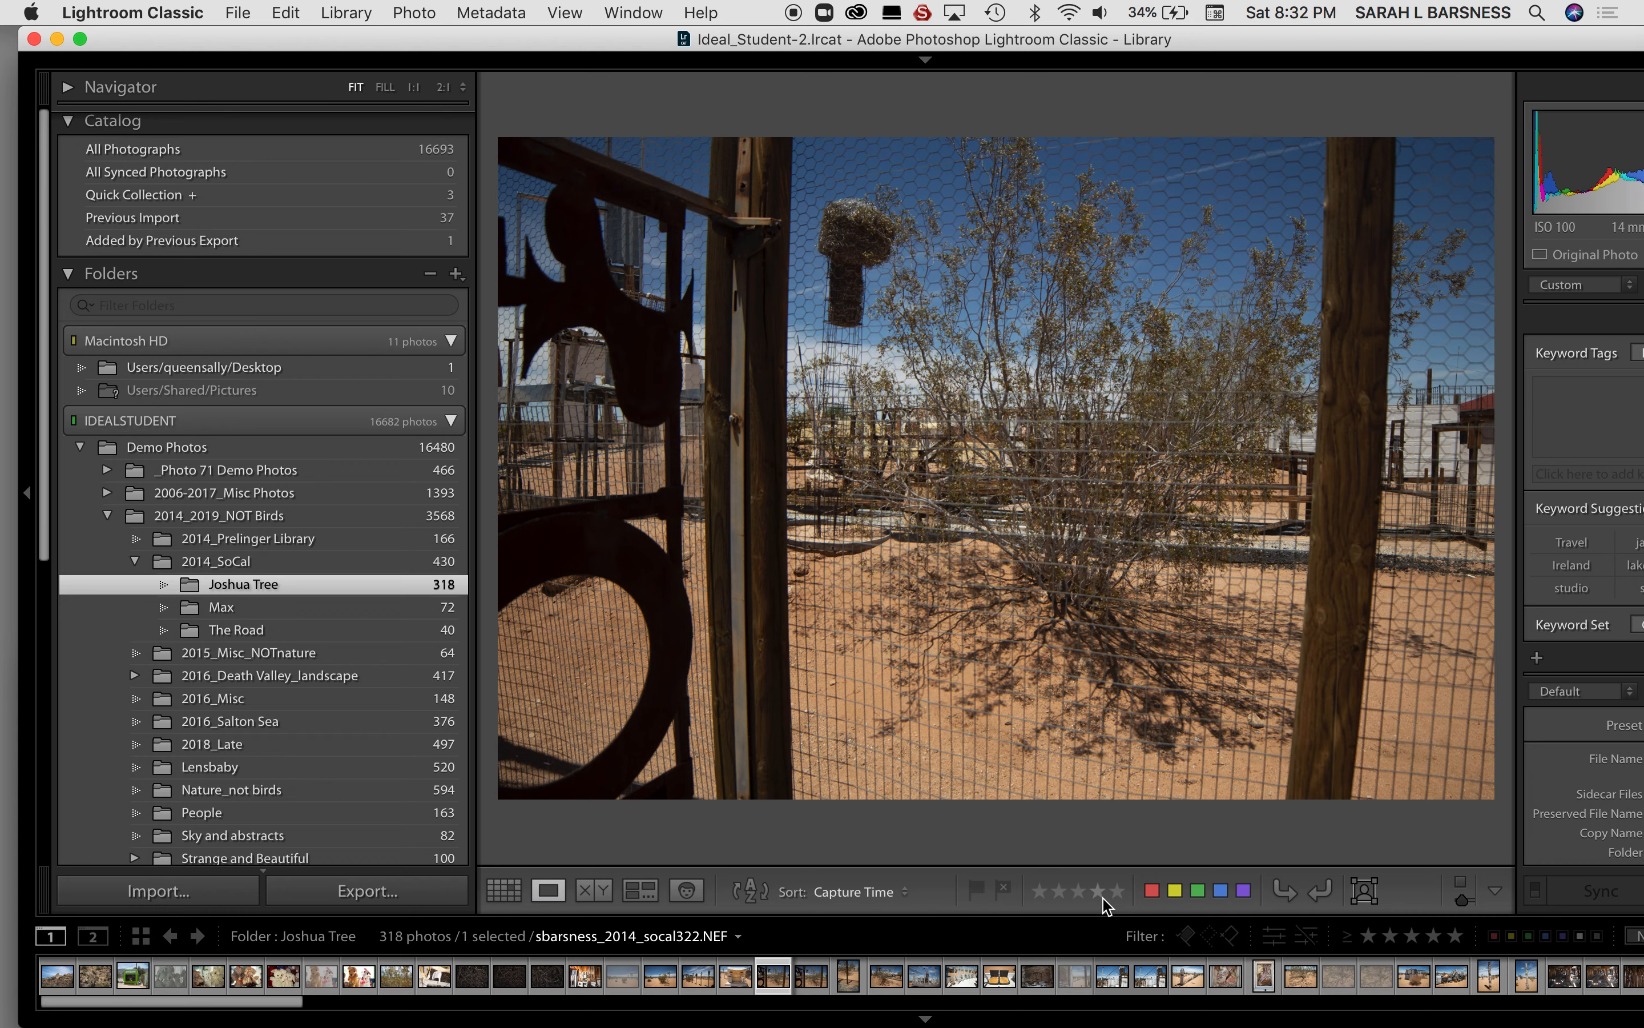
click(1102, 897)
key(Right)
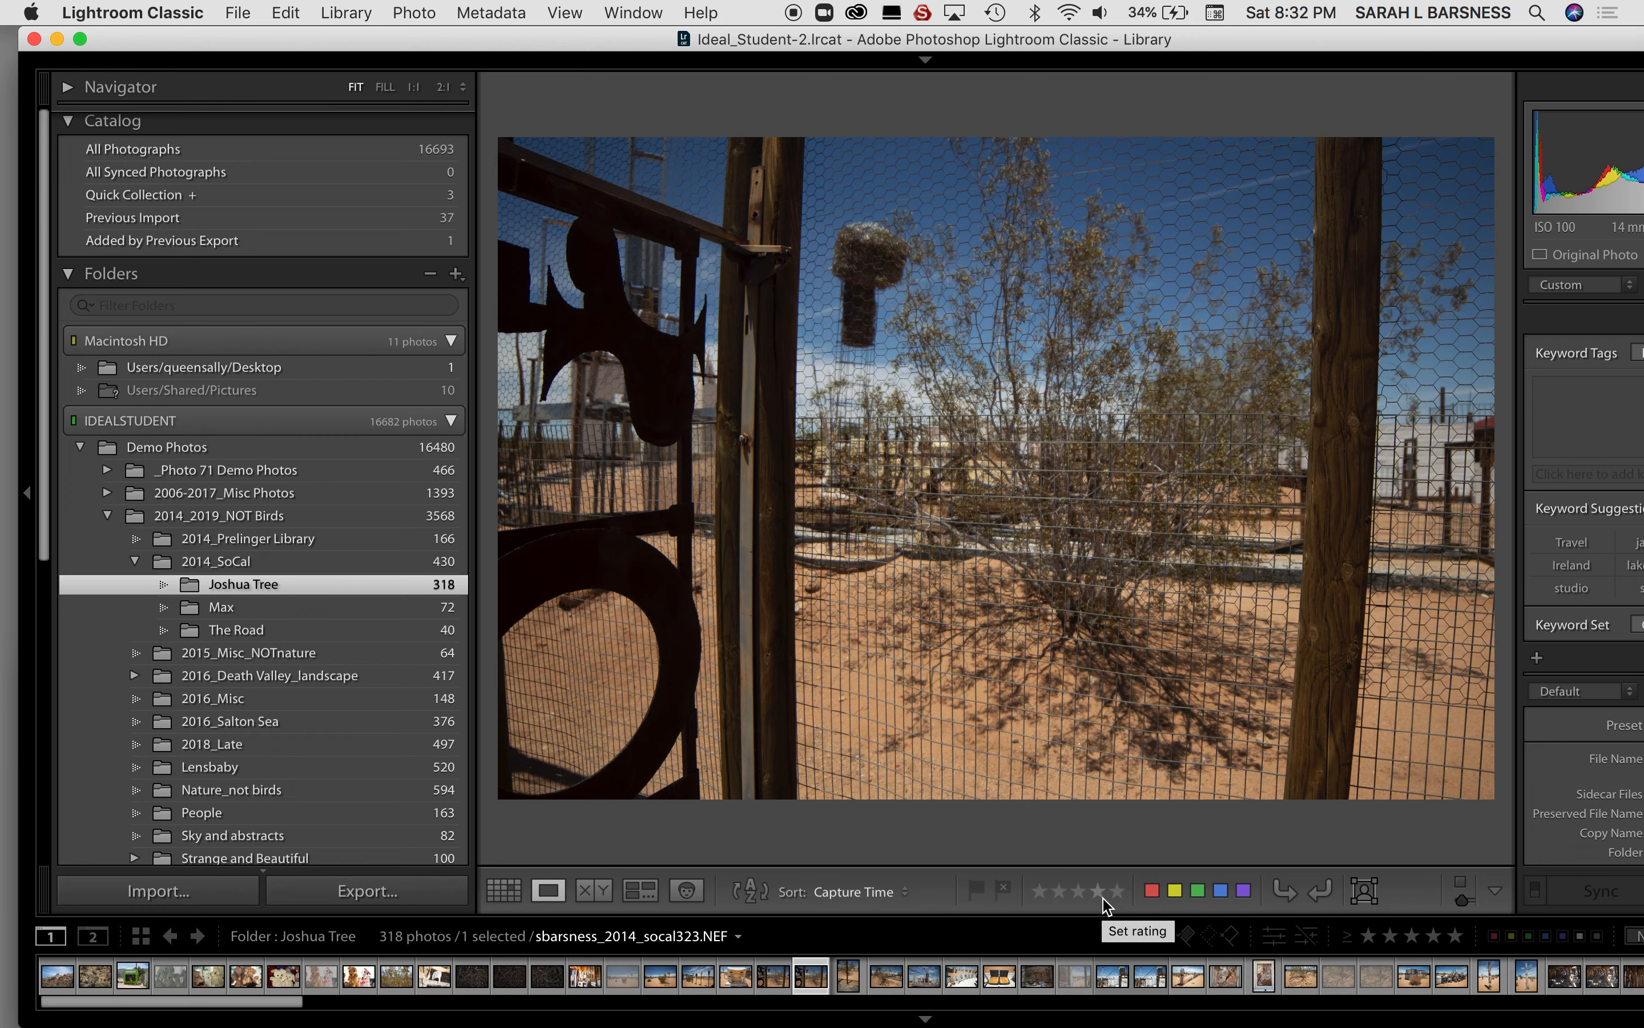
Step: Return to the grid and review the star ratings and reject flags across the folder's first photos
key(g)
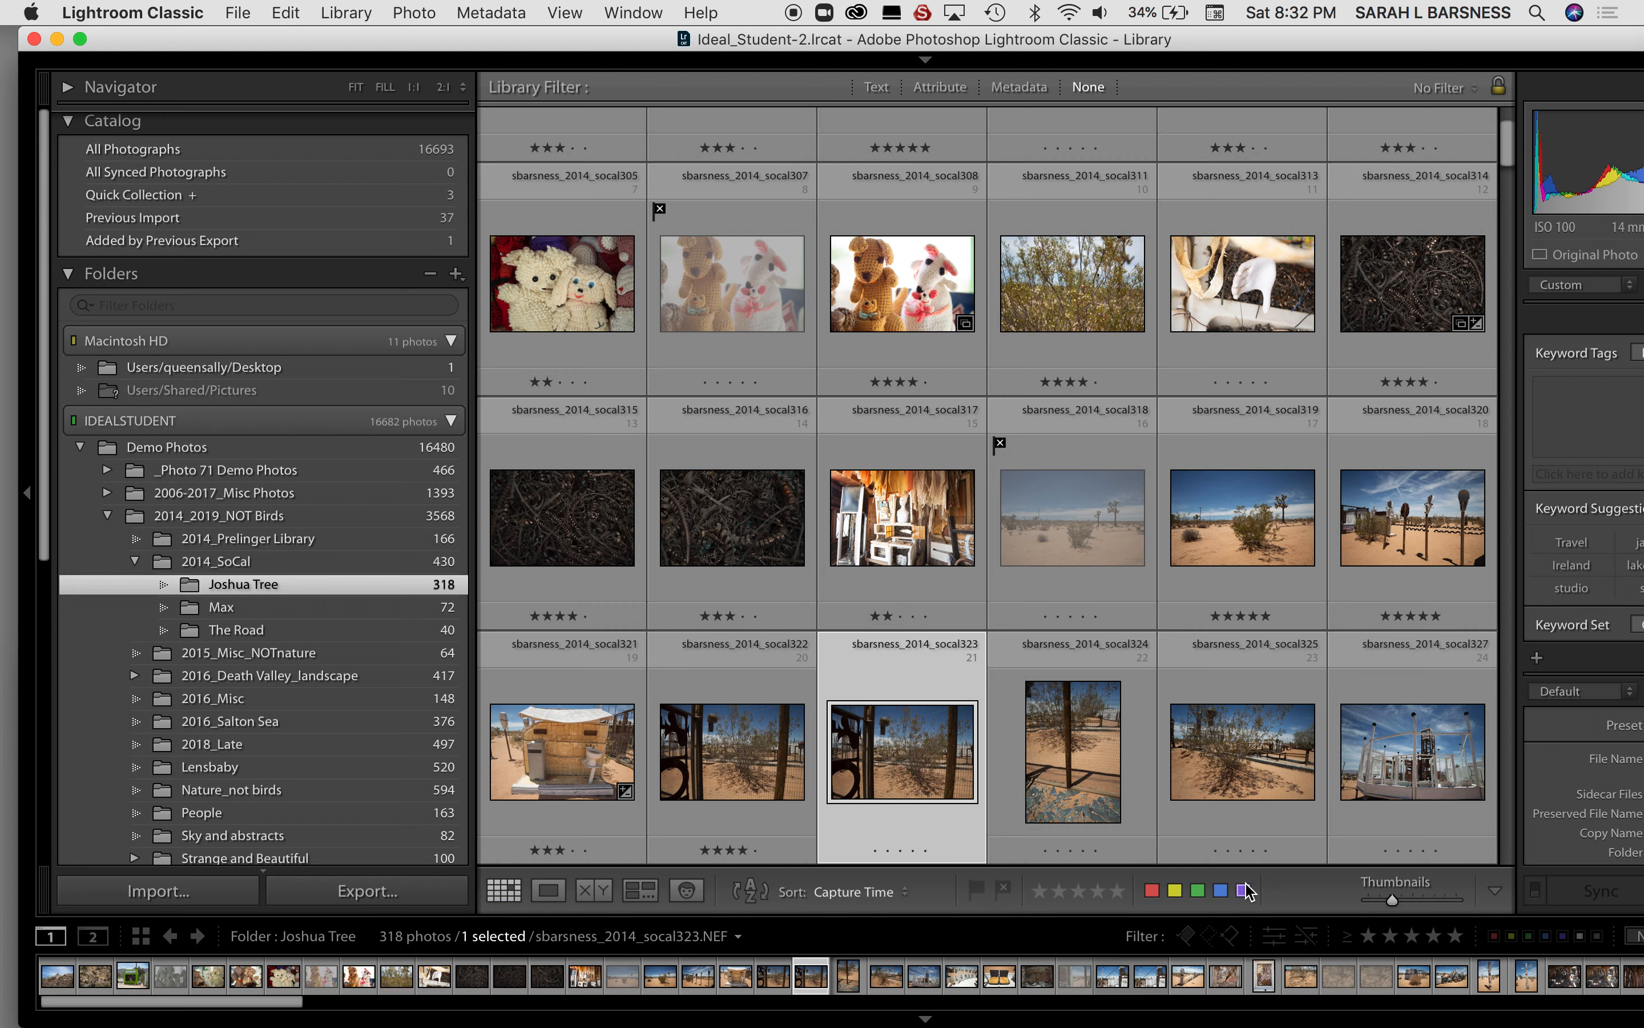
scroll(1114, 686, up, 3)
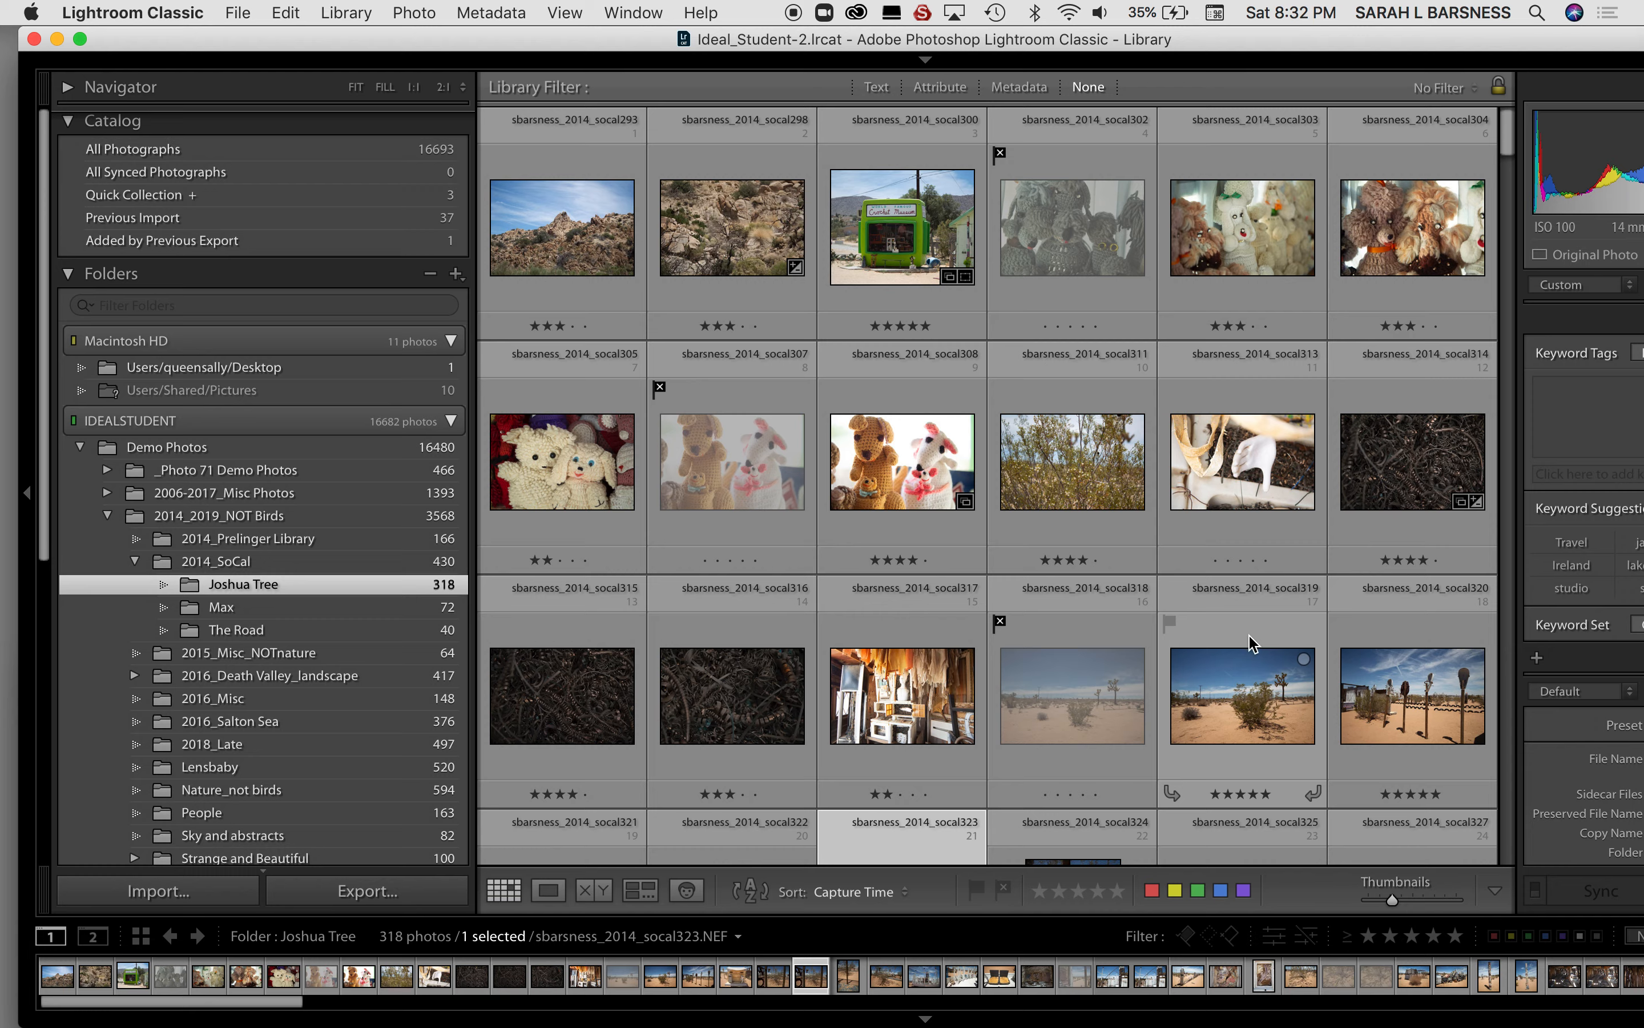
scroll(1254, 656, down, 10)
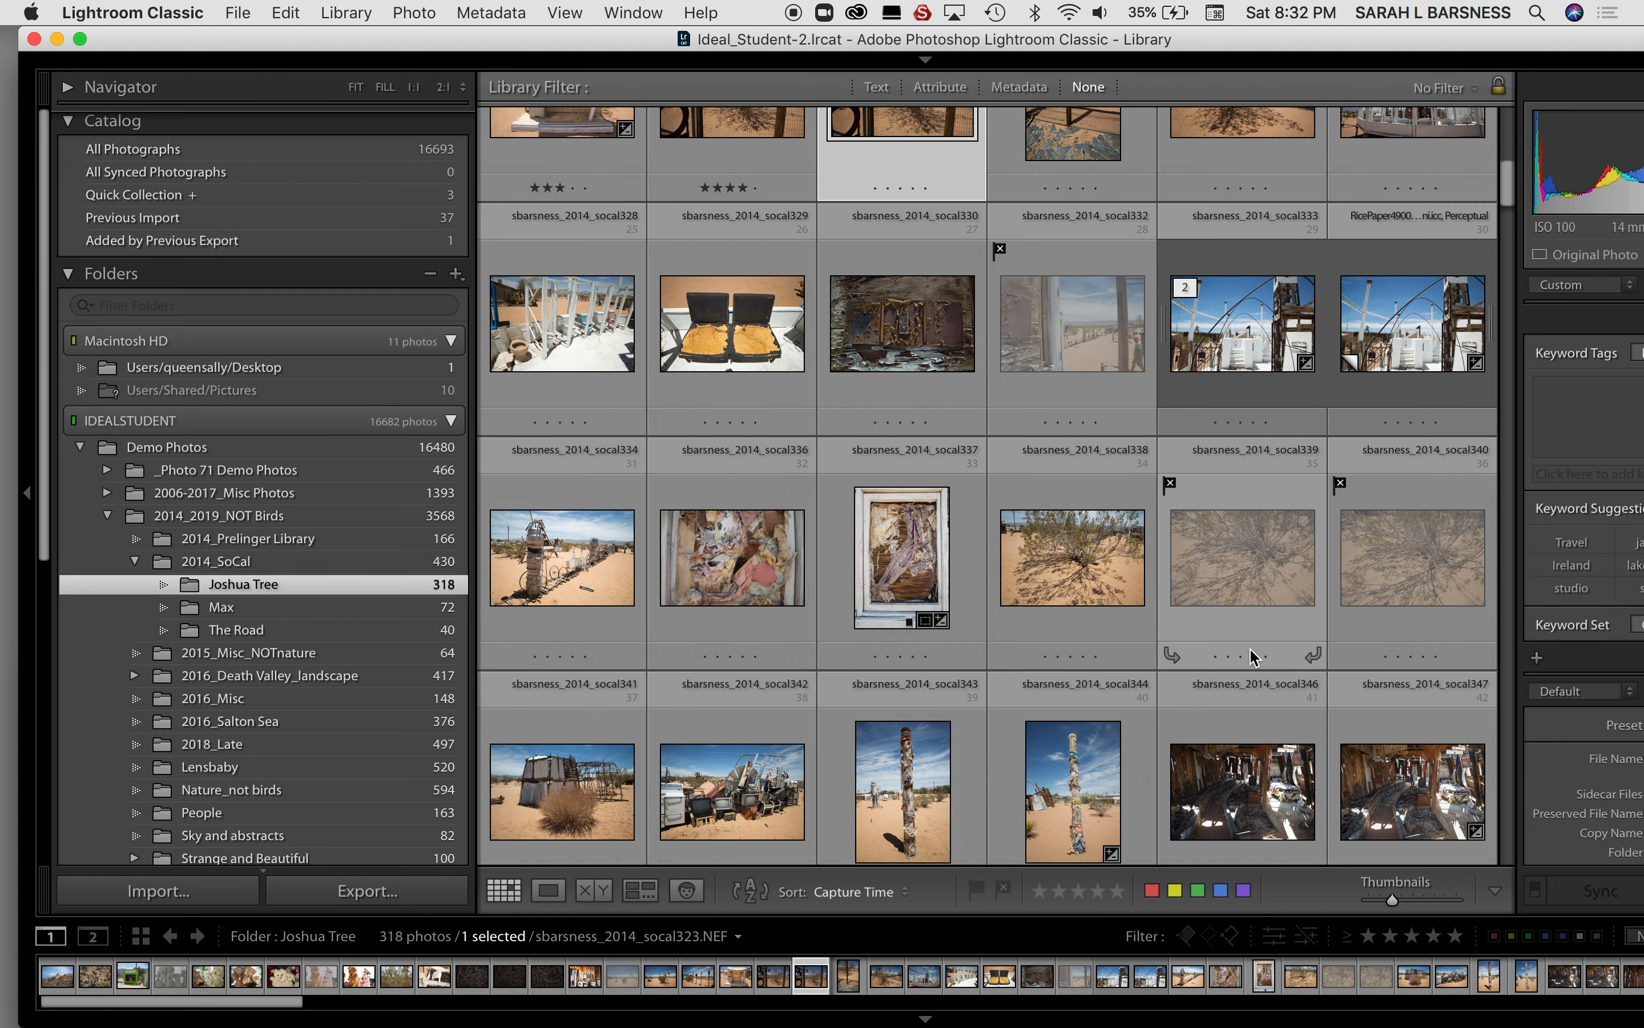
scroll(1254, 656, up, 10)
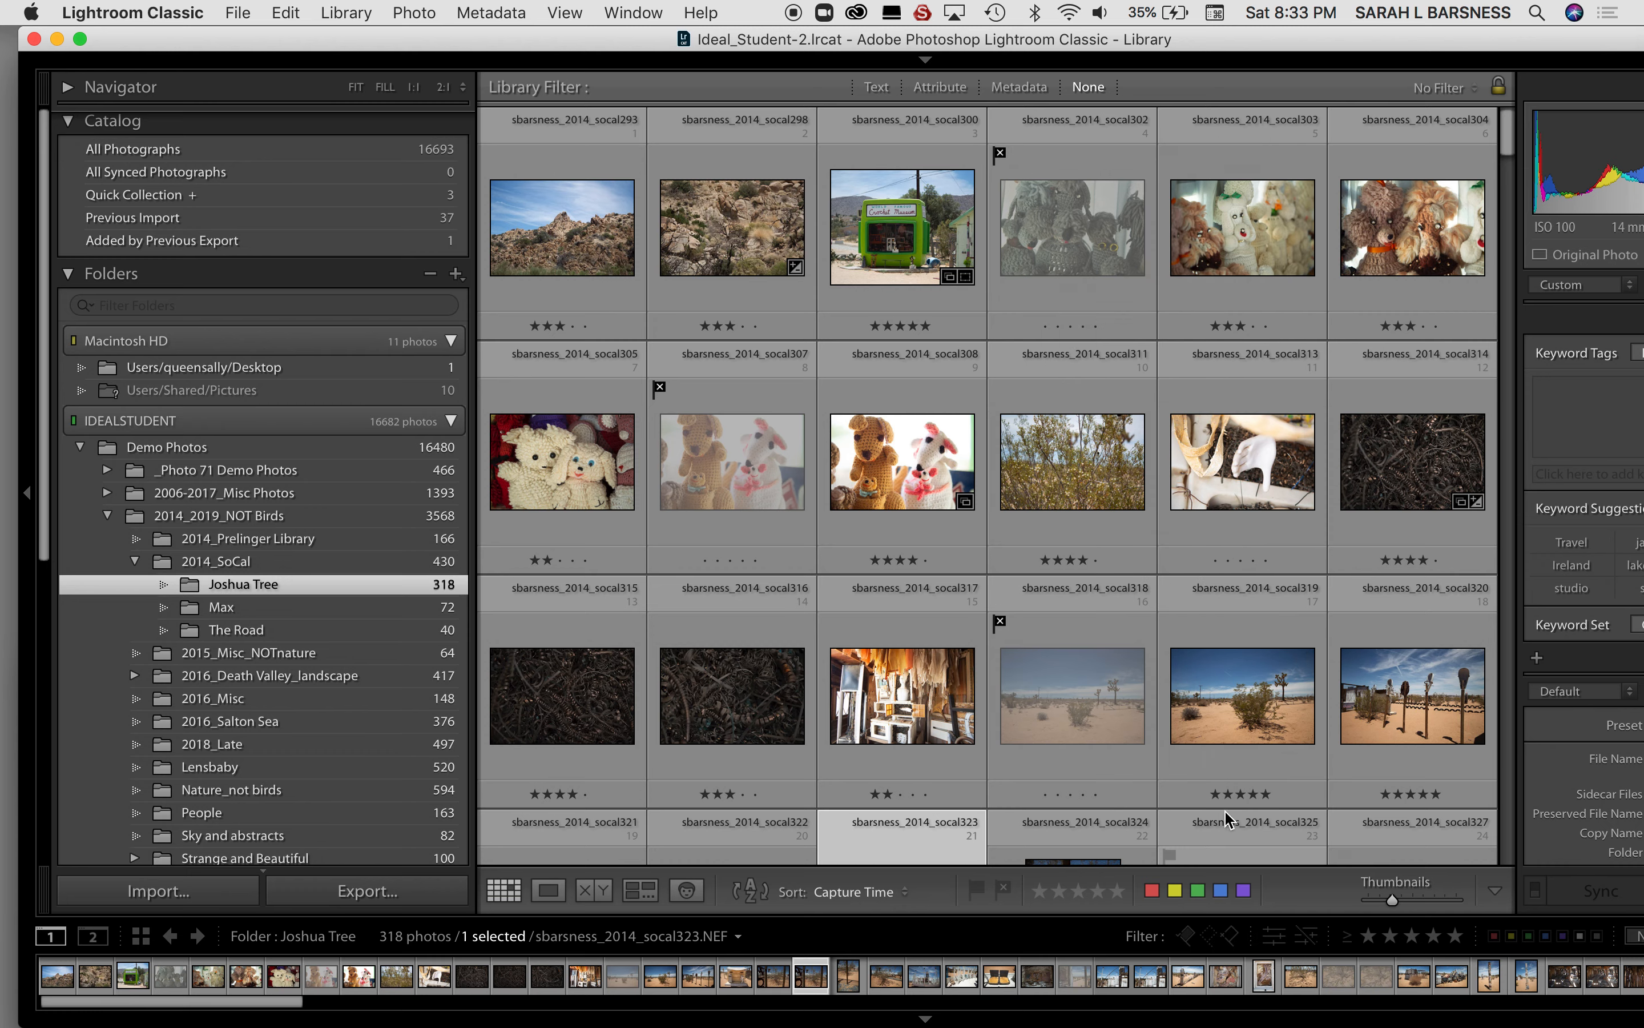
scroll(1239, 777, down, 3)
scroll(1239, 777, down, 3)
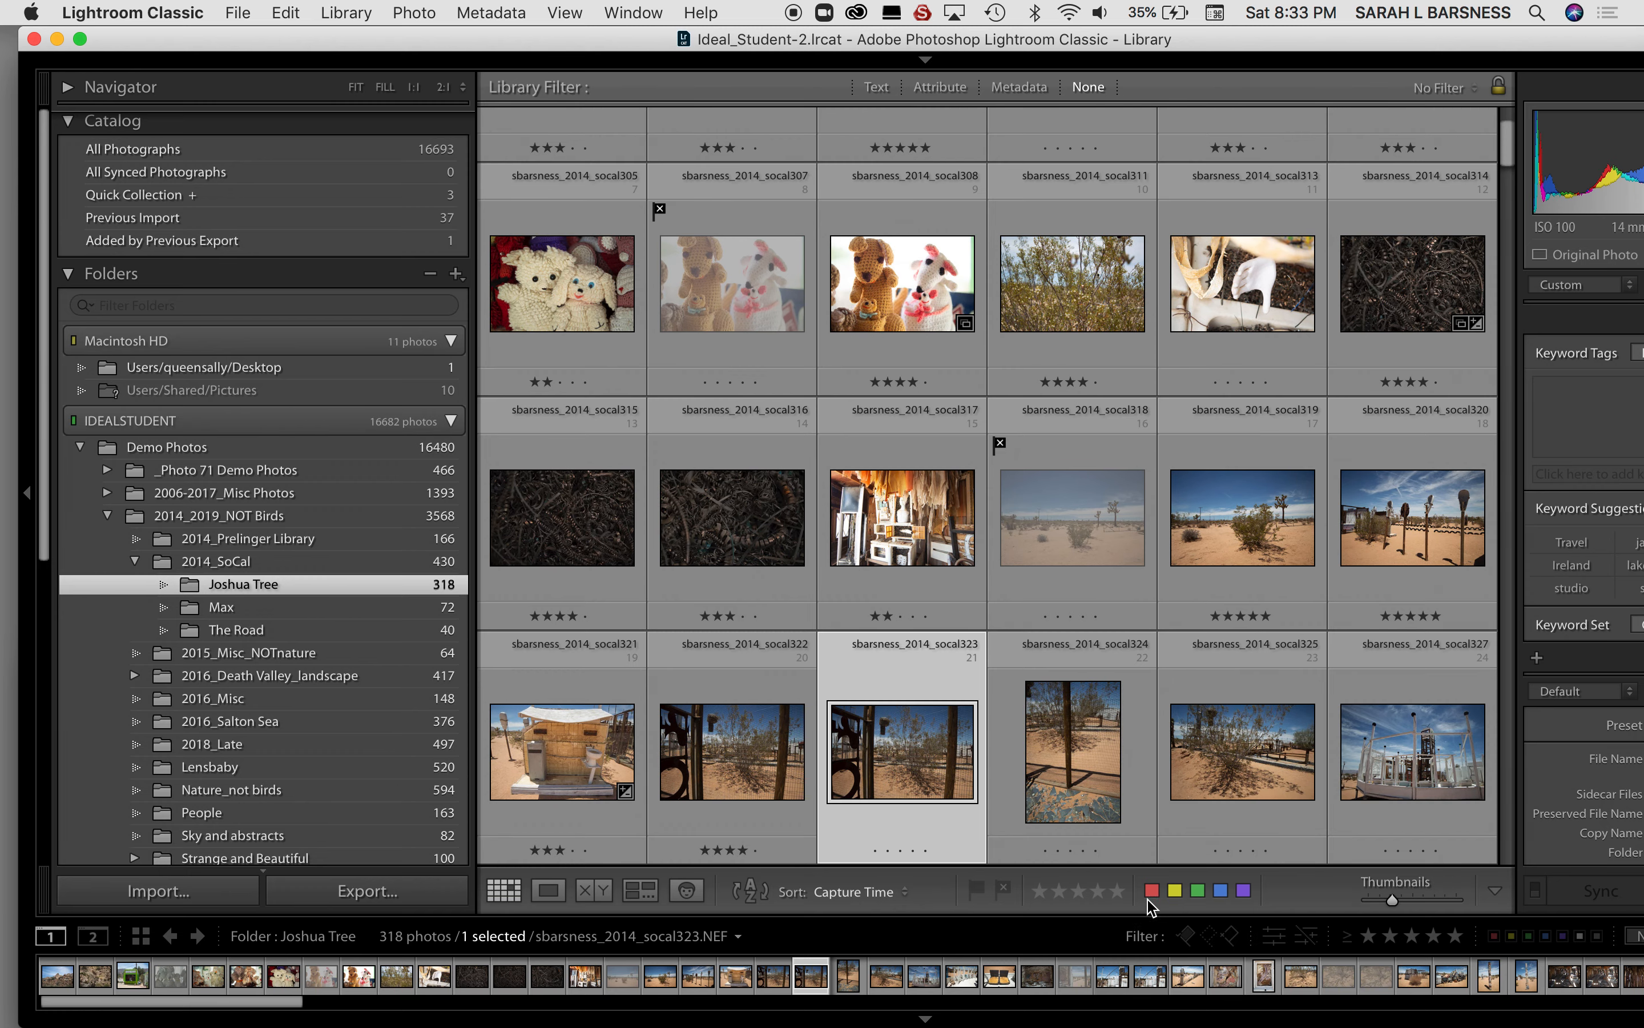
scroll(904, 530, up, 4)
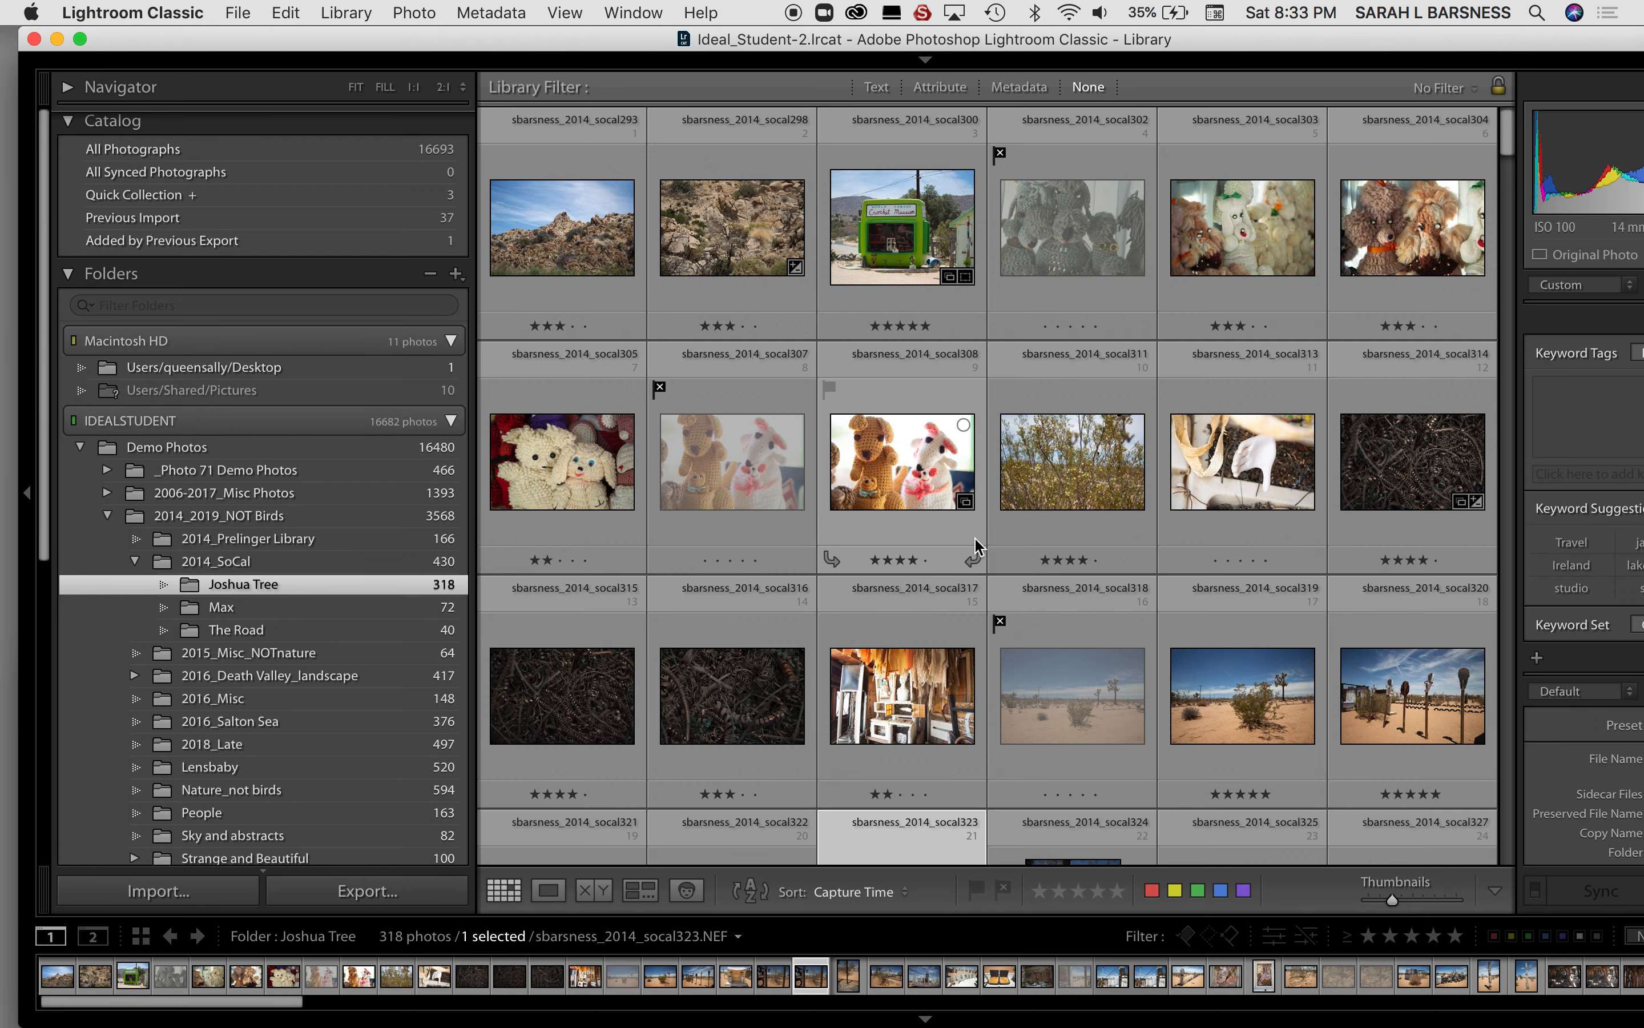
Step: Open the first photo, socal293, in Loupe view and give socal293 and the boulder hillside photo socal298 red color labels
double_click(596, 299)
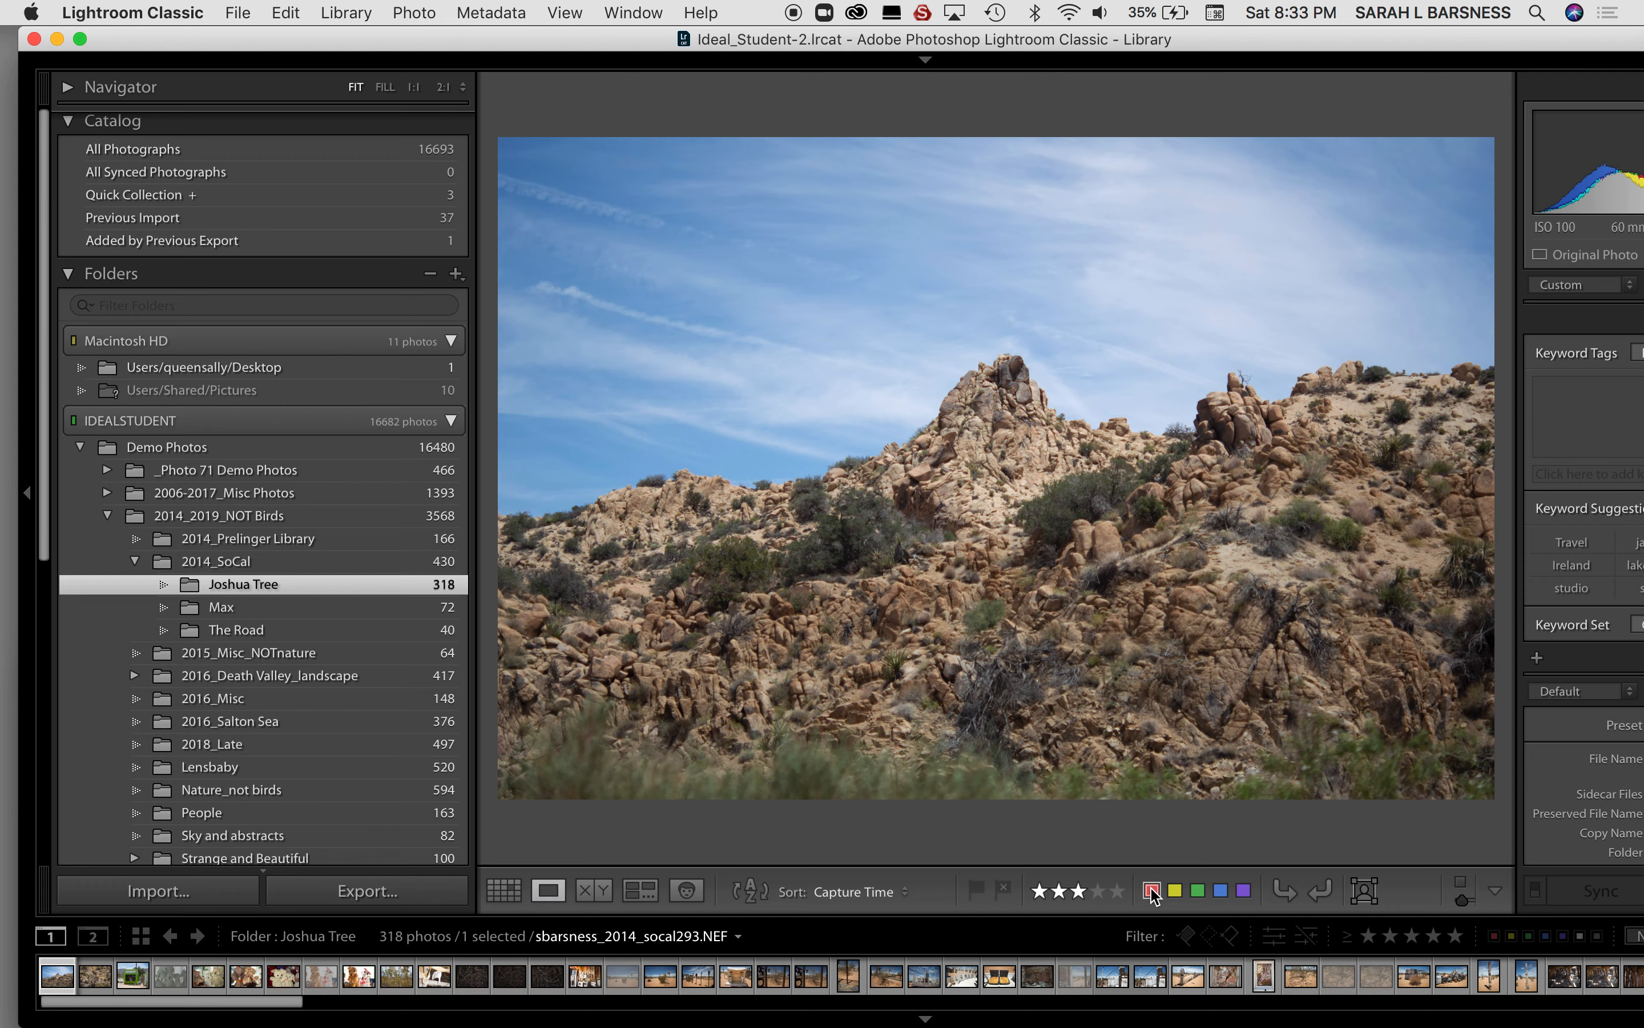
key(Right)
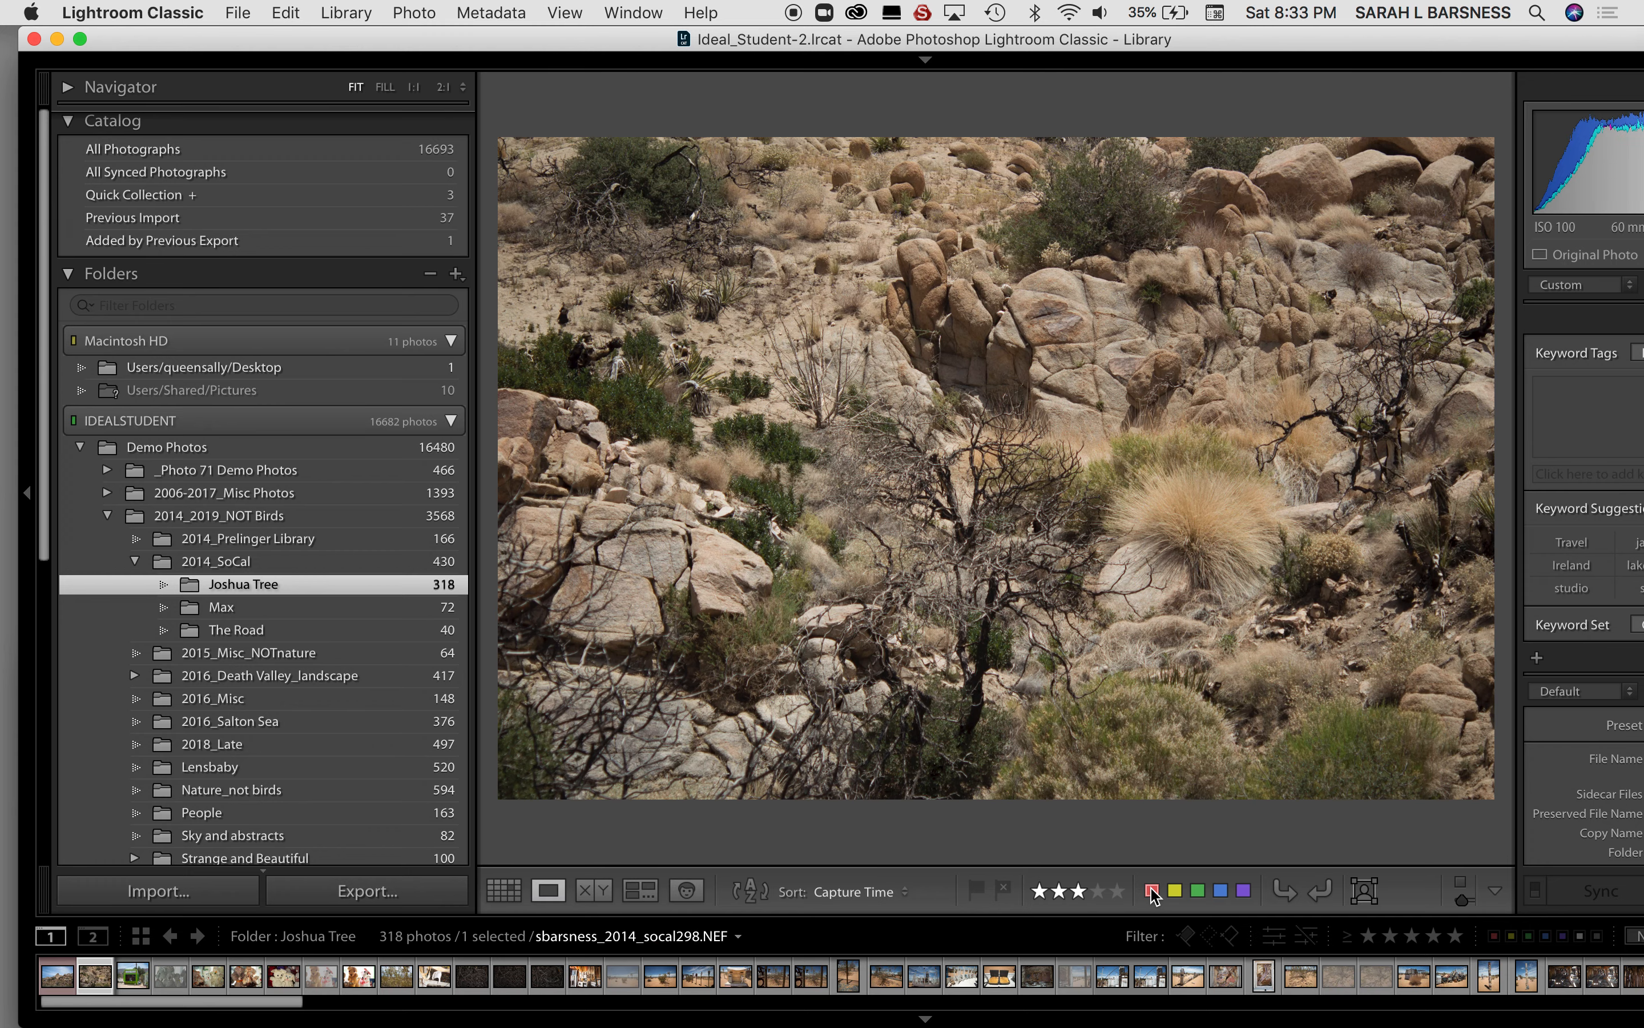
key(Right)
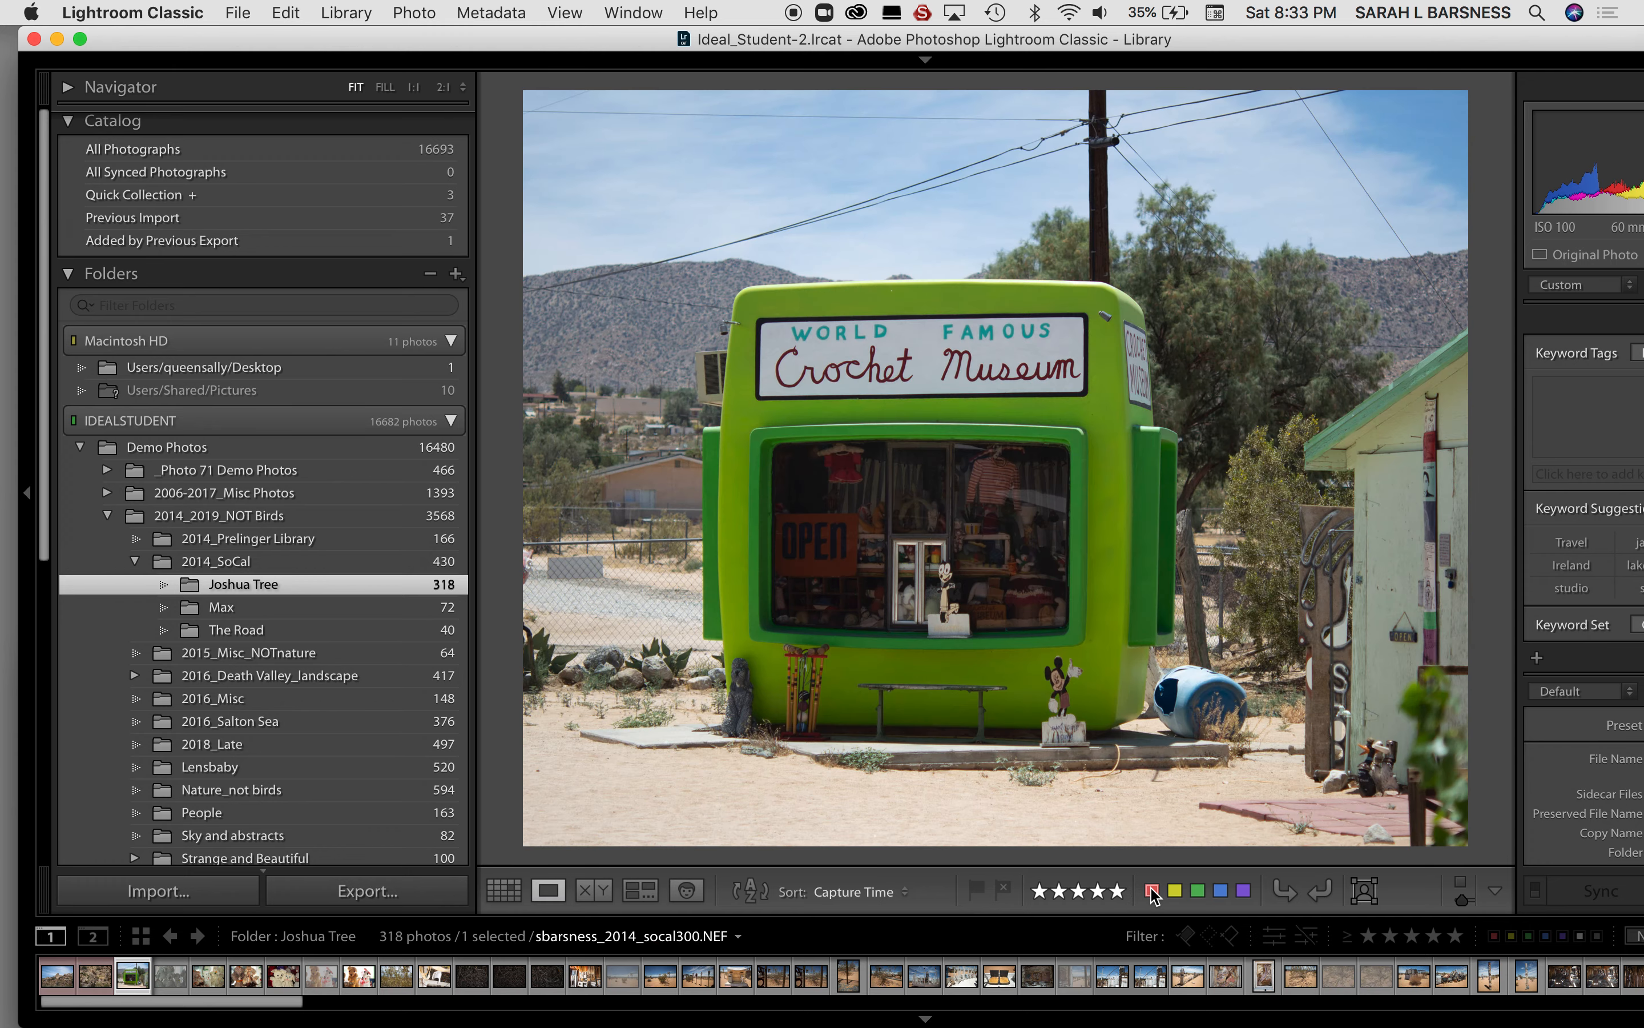
Step: Give the Crochet Museum photo socal300 and the crochet poodle photos socal302, socal303 and socal304 yellow color labels
click(1175, 891)
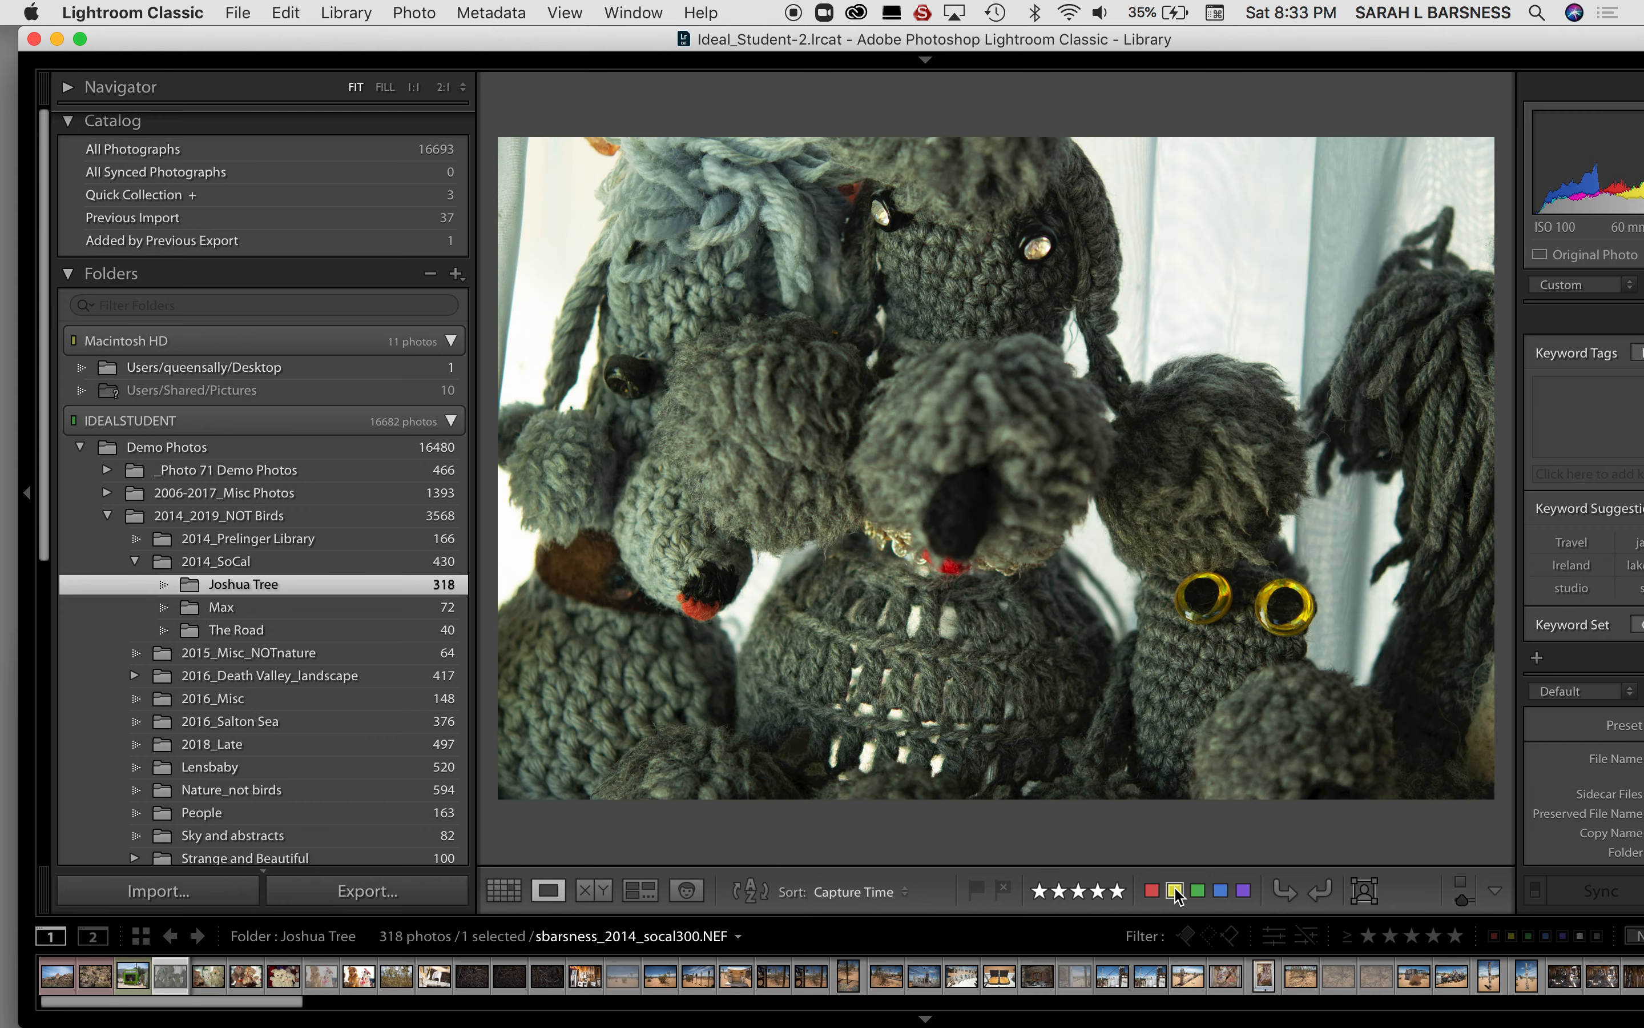
key(Right)
key(Right)
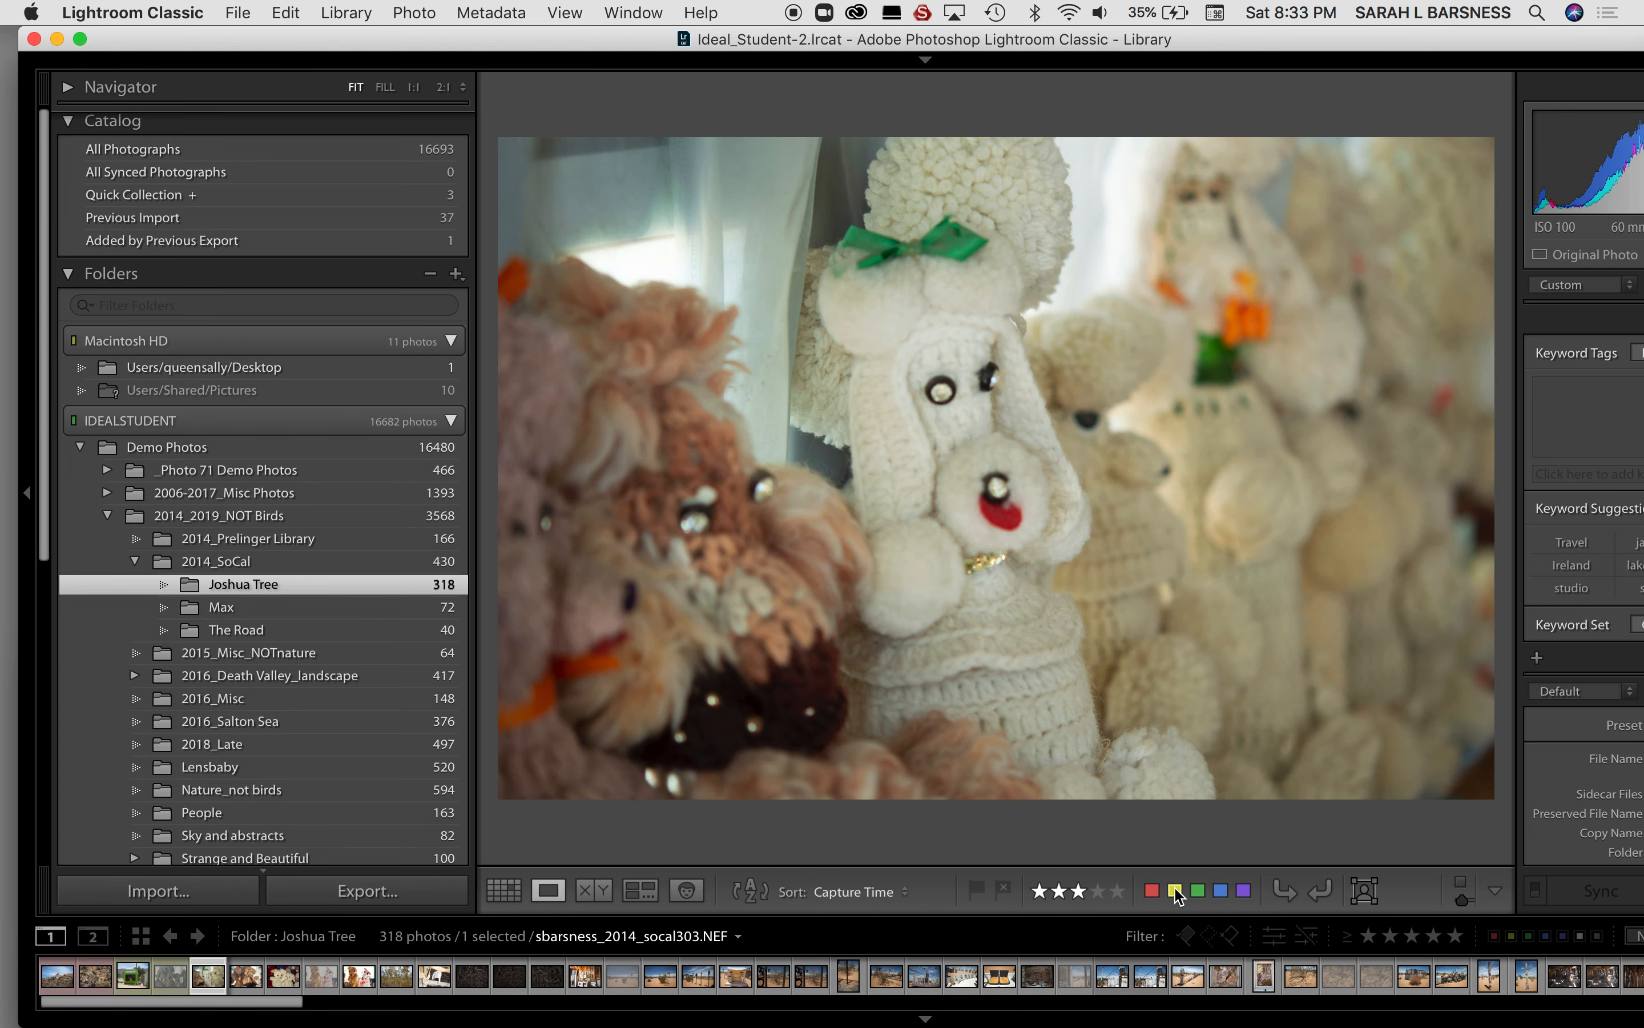
click(1175, 891)
key(Right)
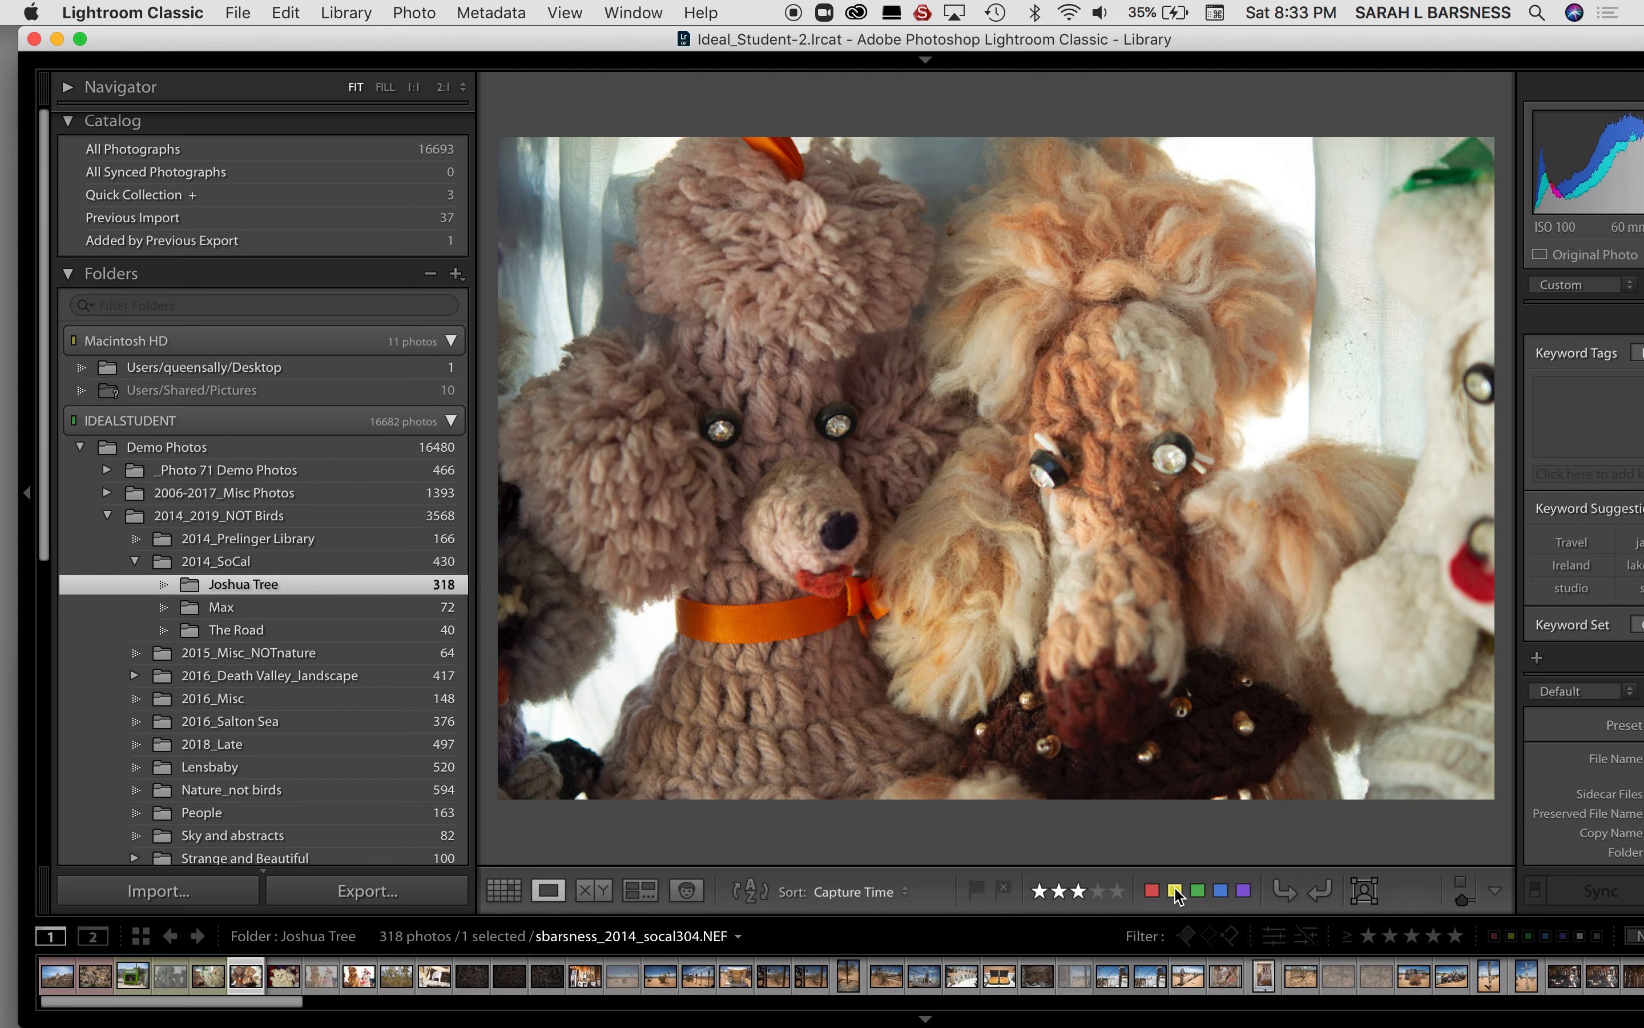
key(Right)
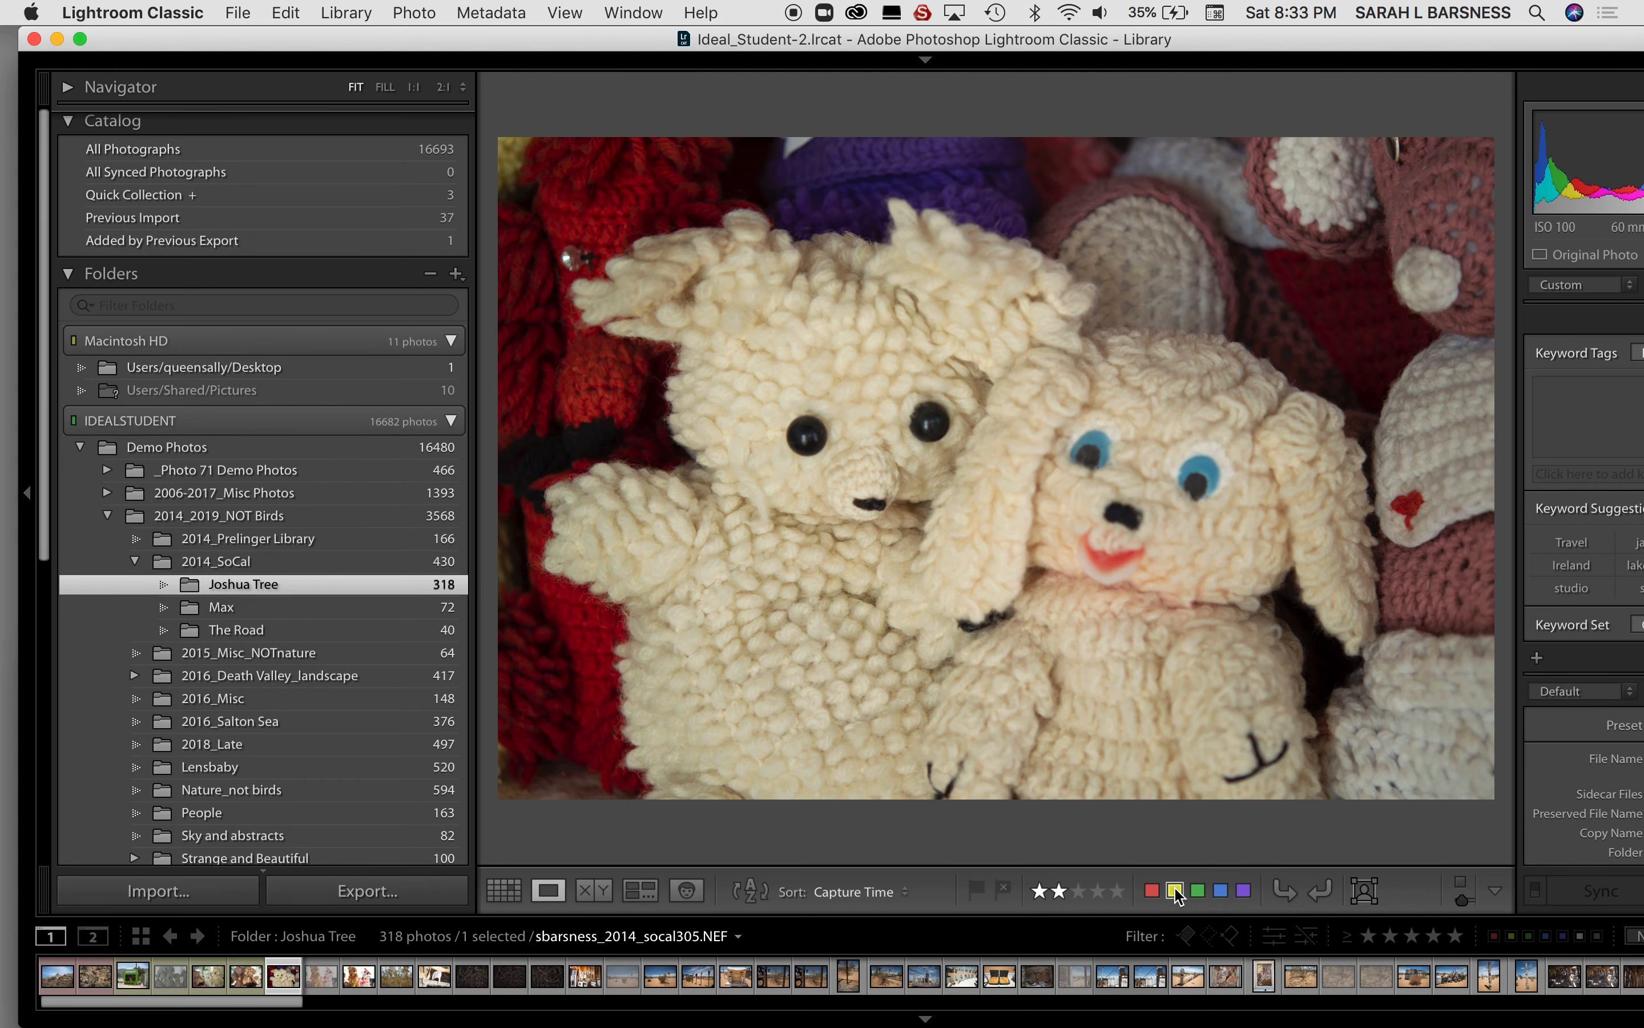
Step: Label the crochet animal photos socal305, socal307 and socal308 yellow and the desert shrub photo socal311 red
click(1175, 891)
key(Right)
key(Right)
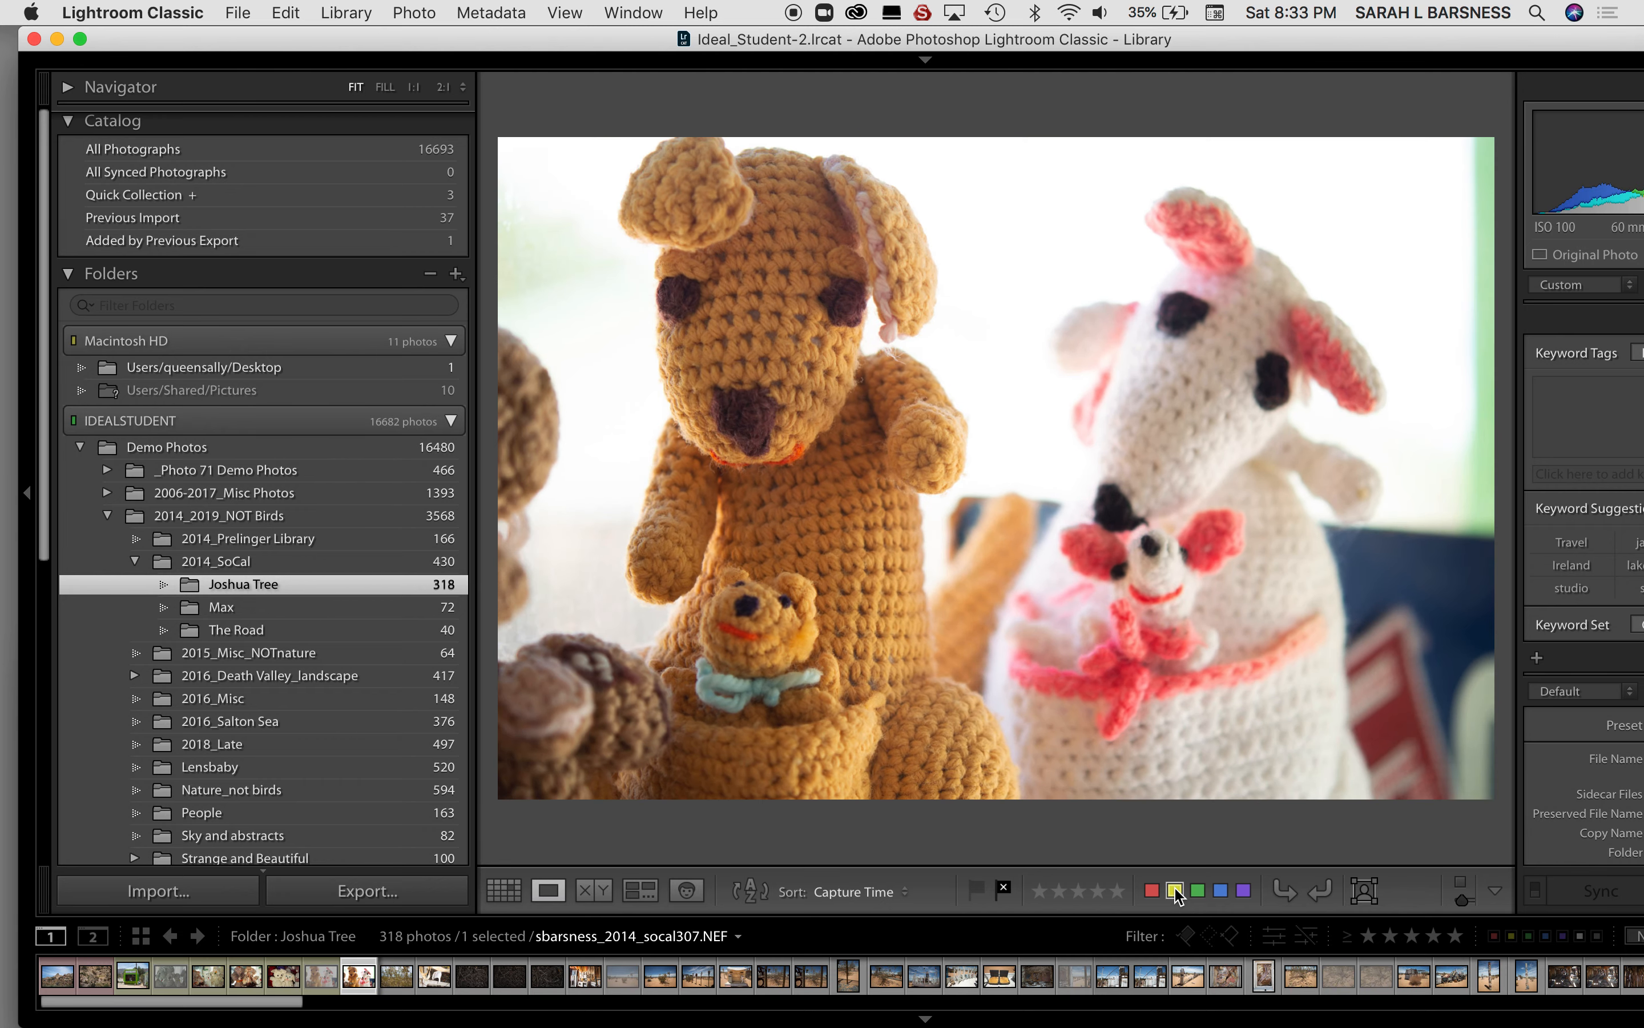
key(Right)
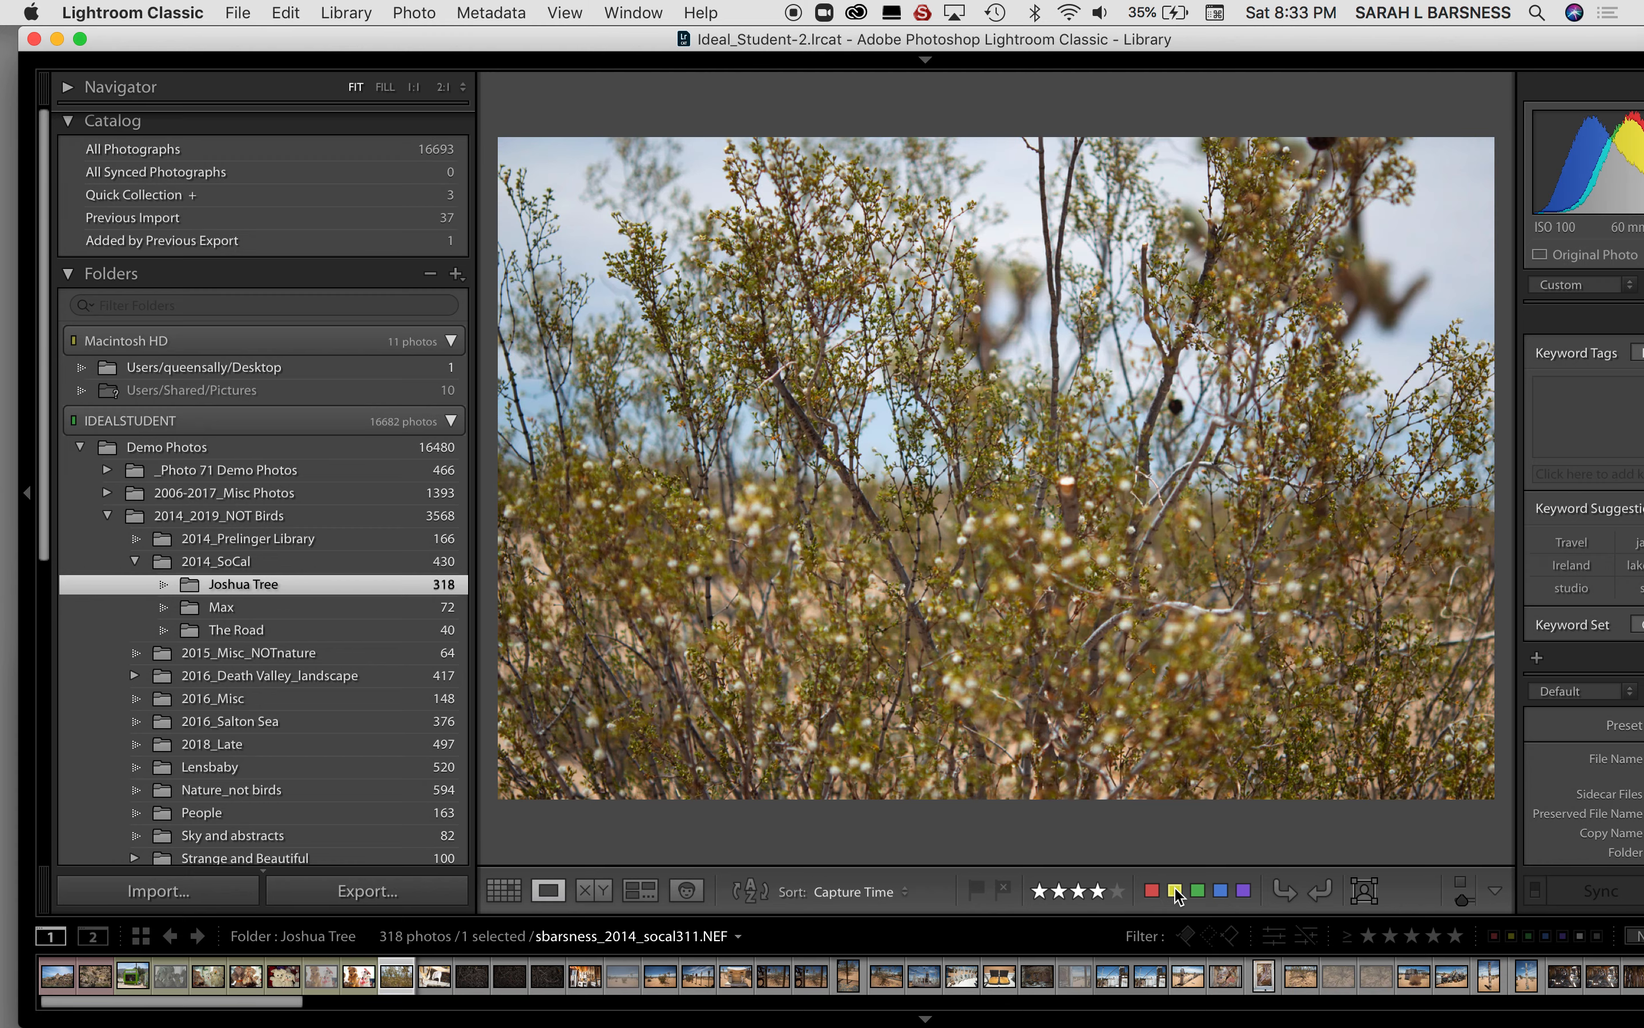
click(1154, 893)
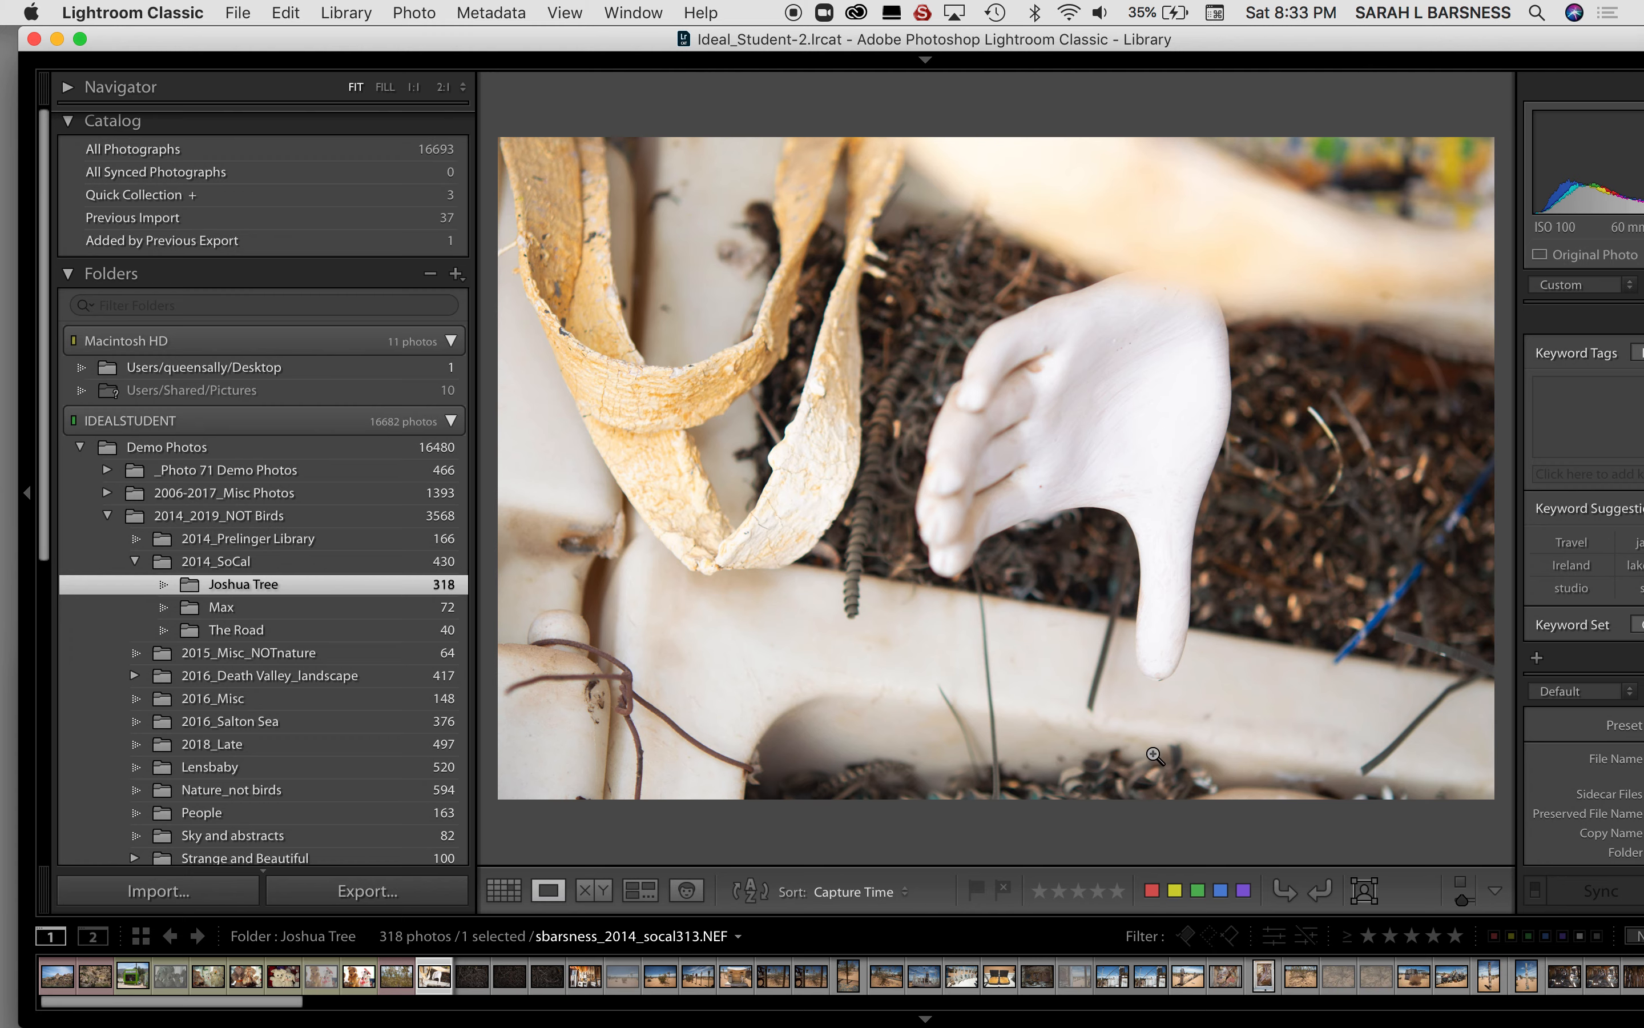
Step: Return to the grid and select the range of photos from socal313 through 2014053-8
key(g)
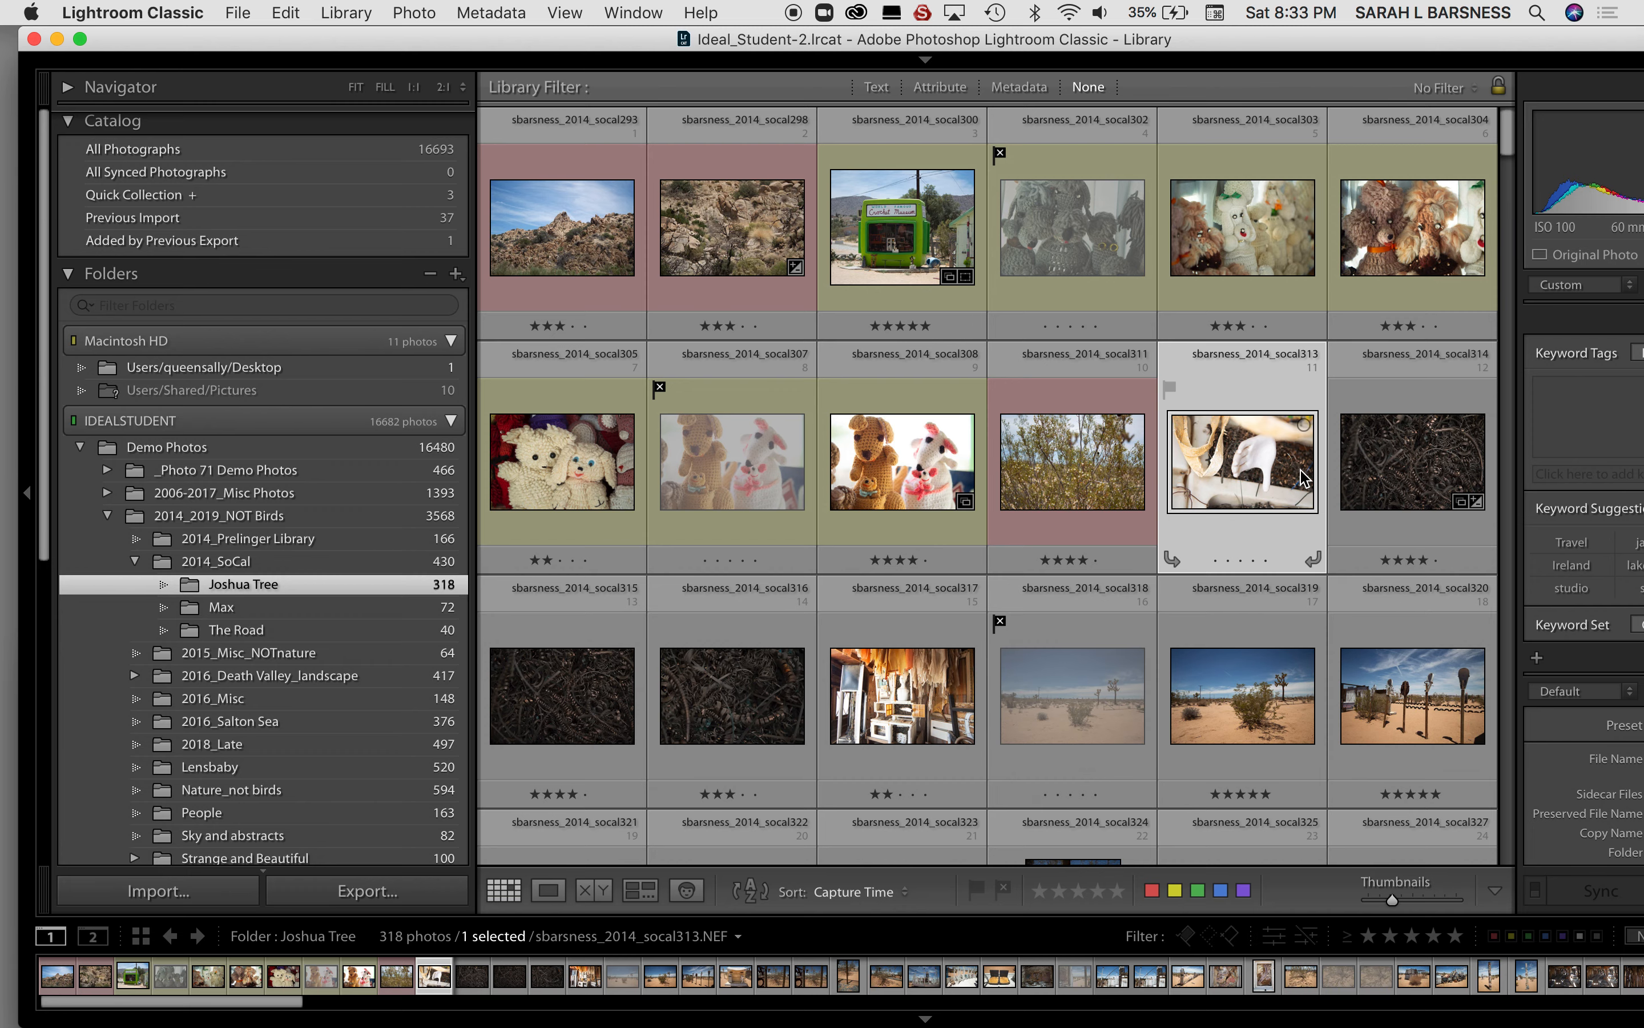
scroll(1266, 464, down, 10)
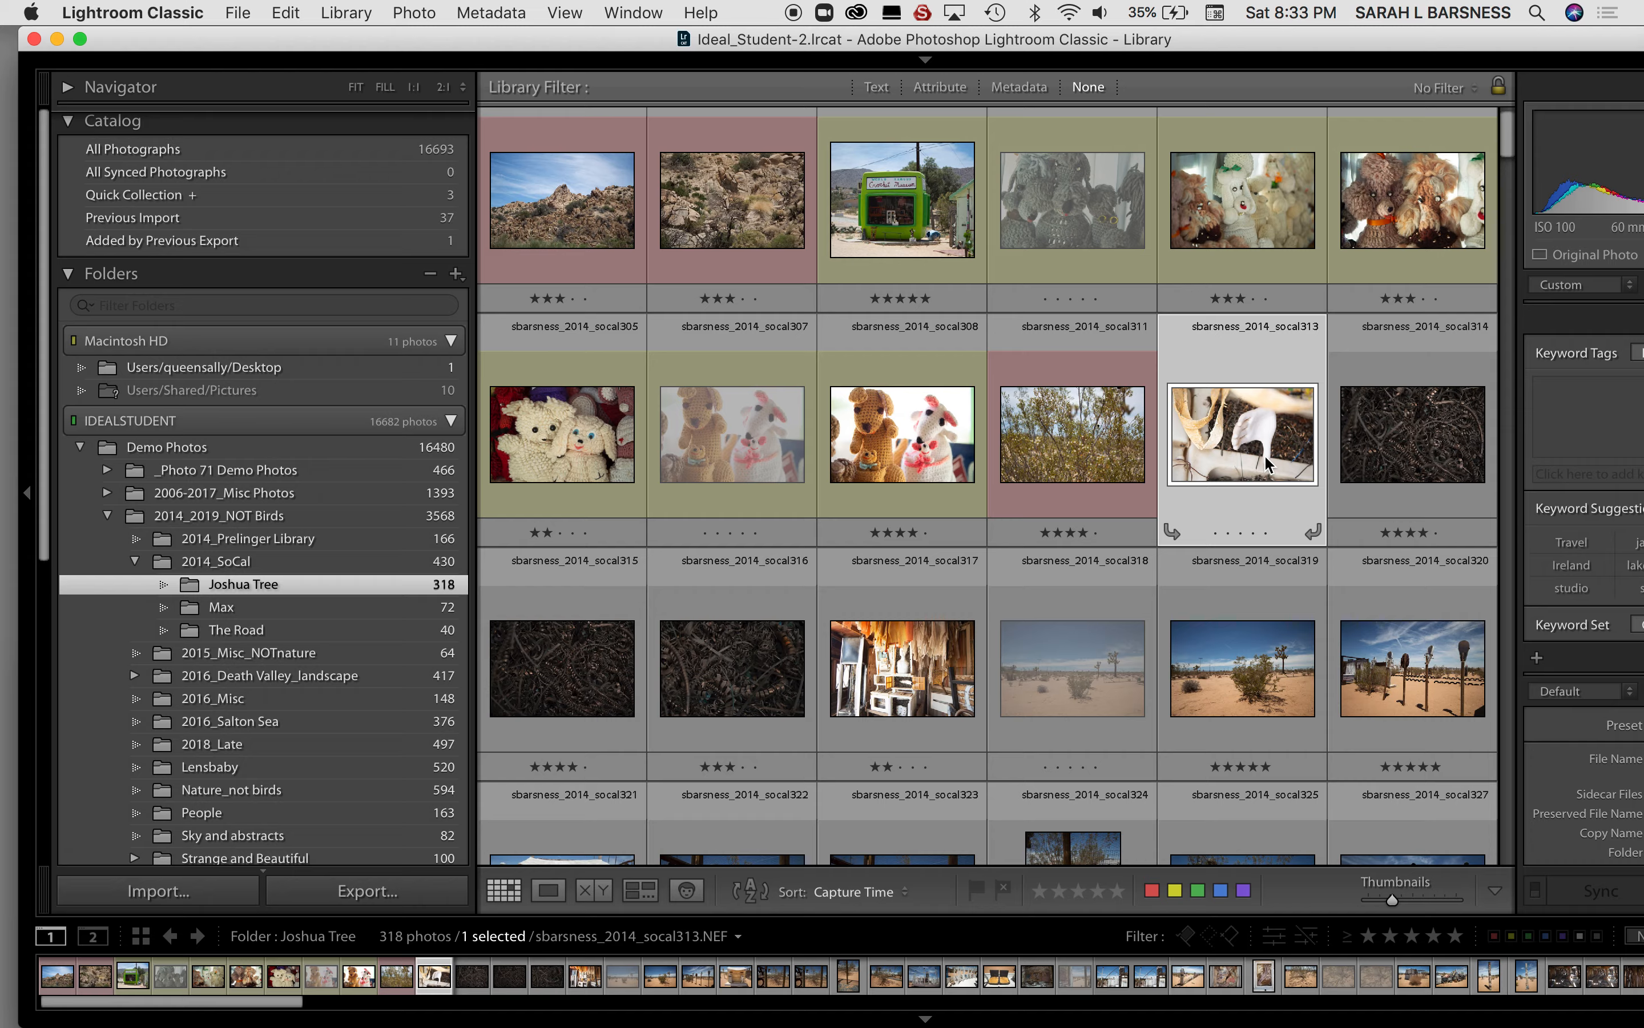
scroll(1266, 464, down, 12)
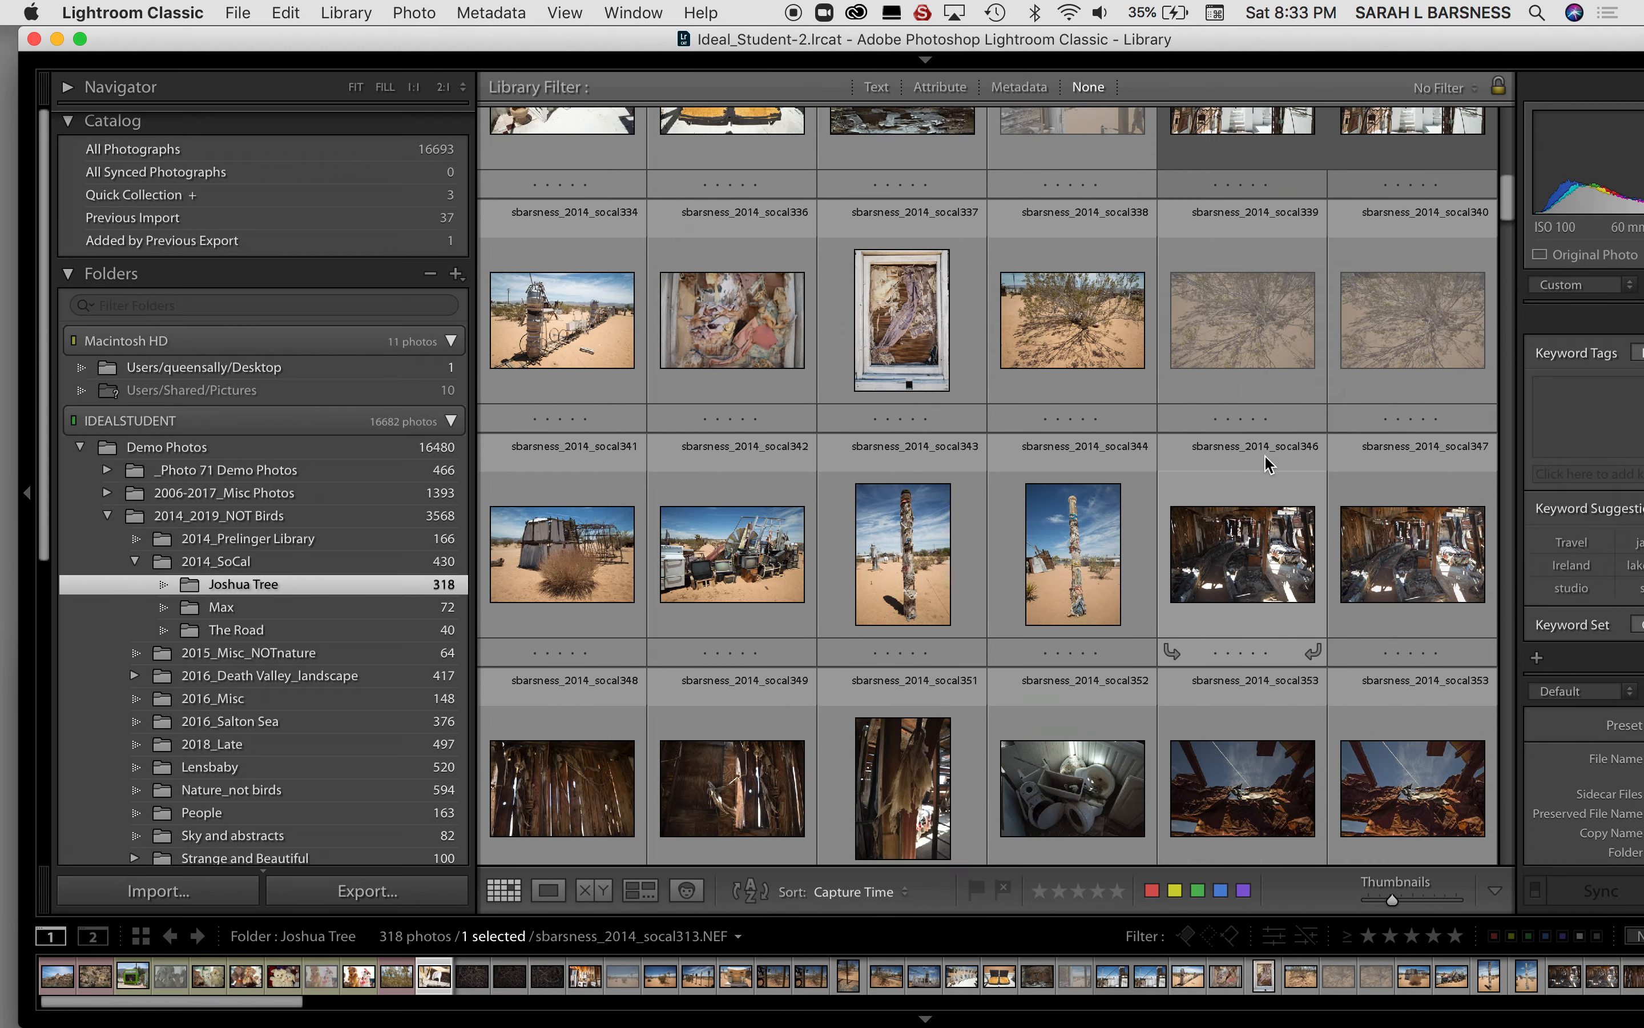
scroll(1265, 465, down, 5)
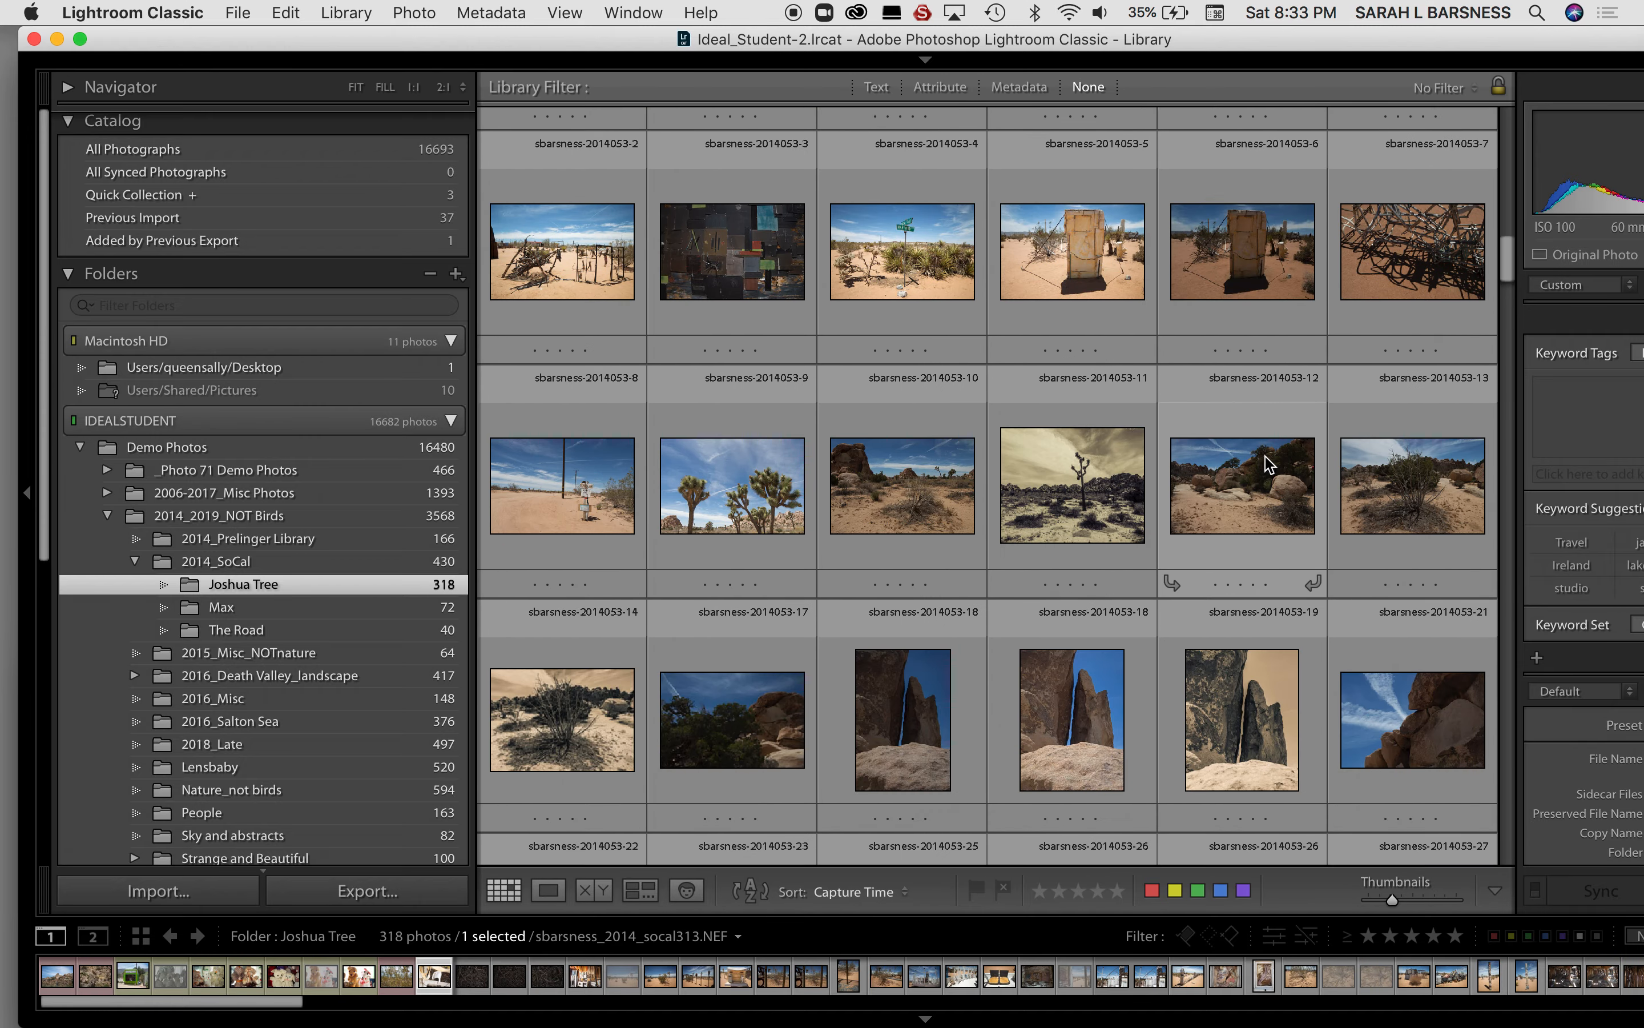
scroll(1265, 464, up, 4)
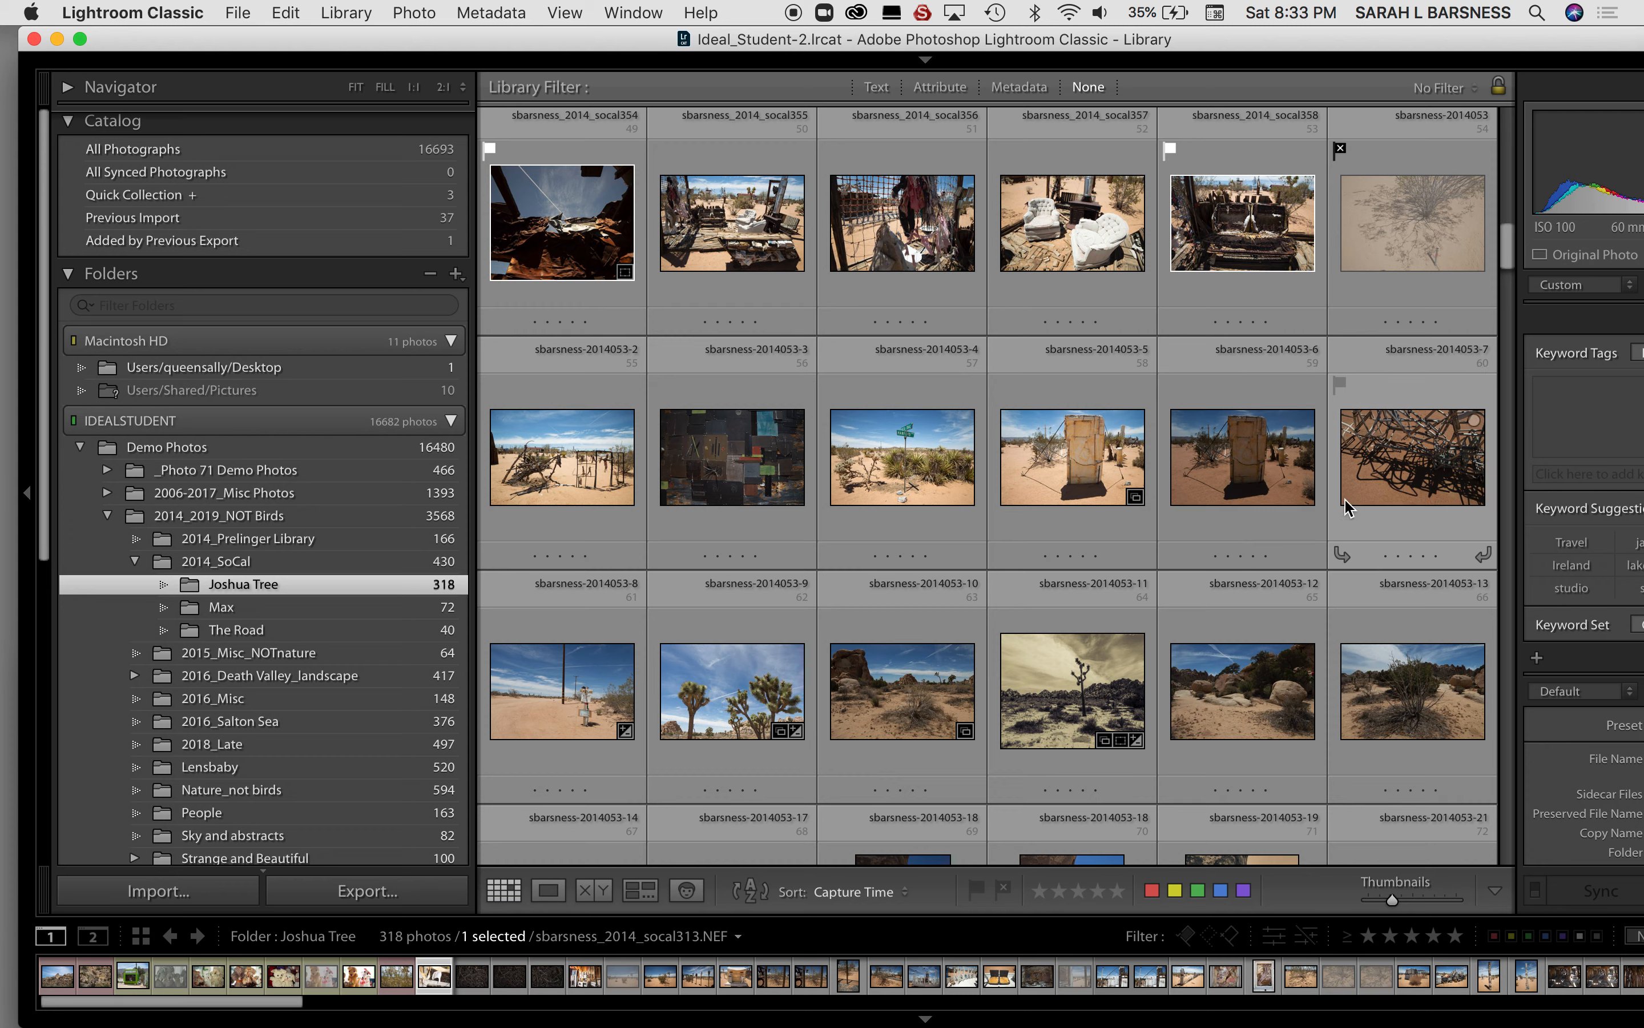
shift+click(584, 700)
scroll(584, 703, up, 1)
scroll(586, 704, up, 10)
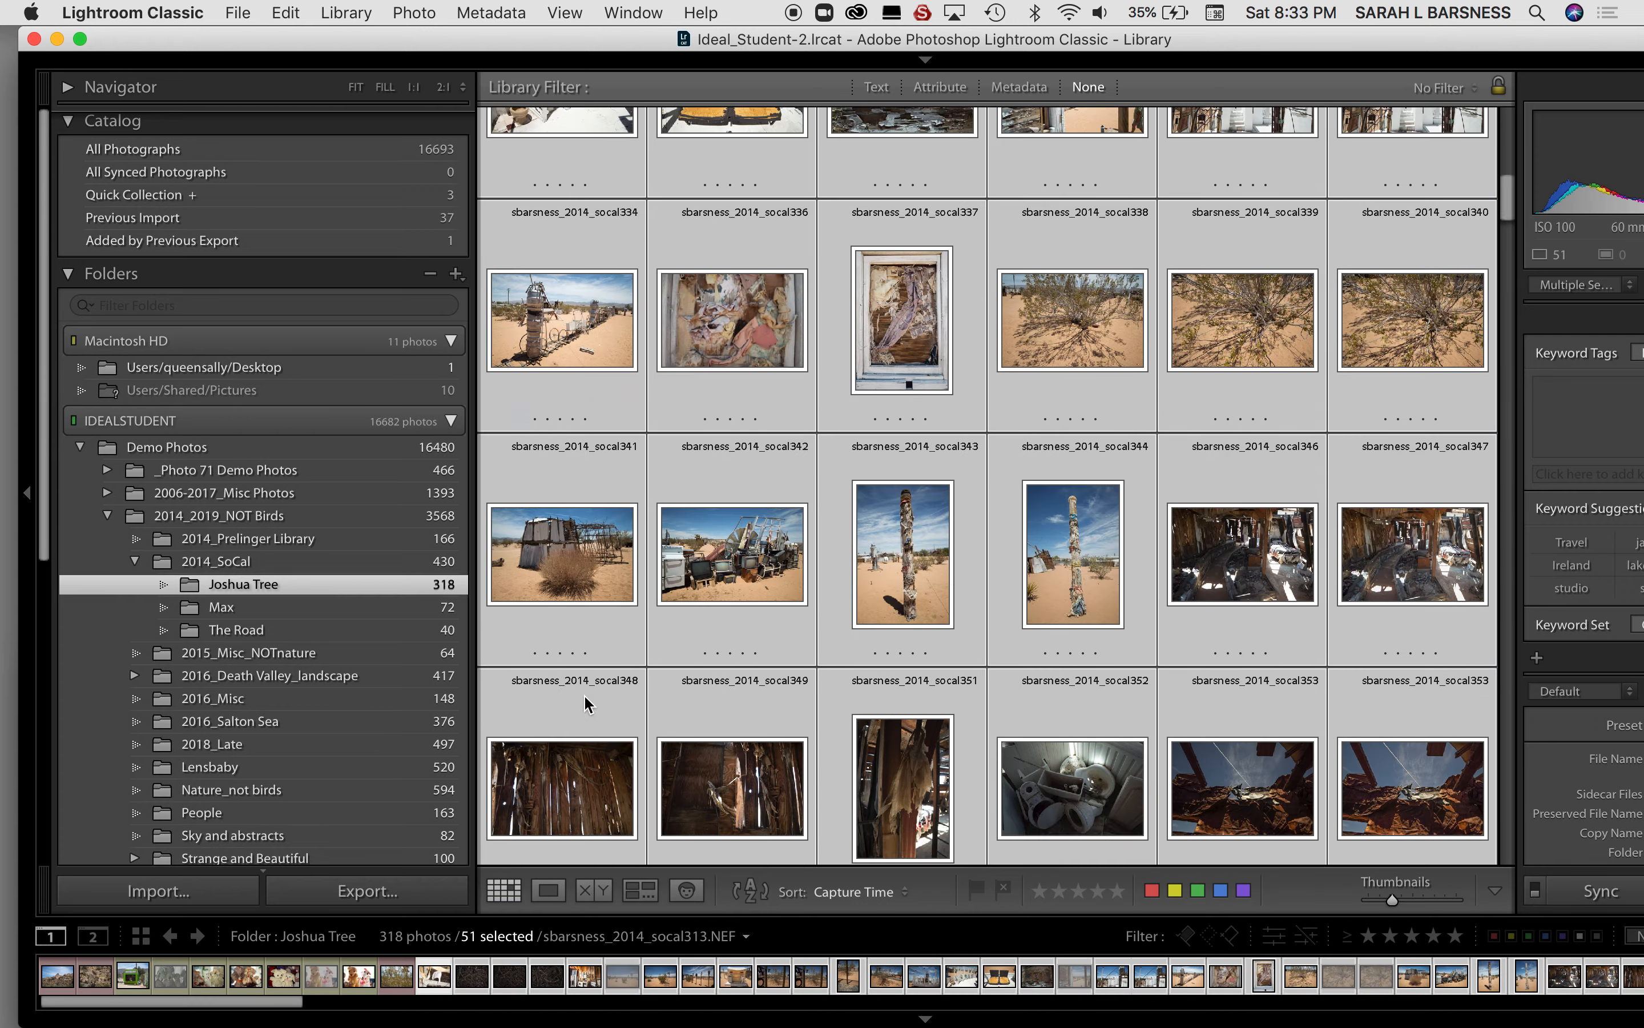
scroll(584, 694, up, 5)
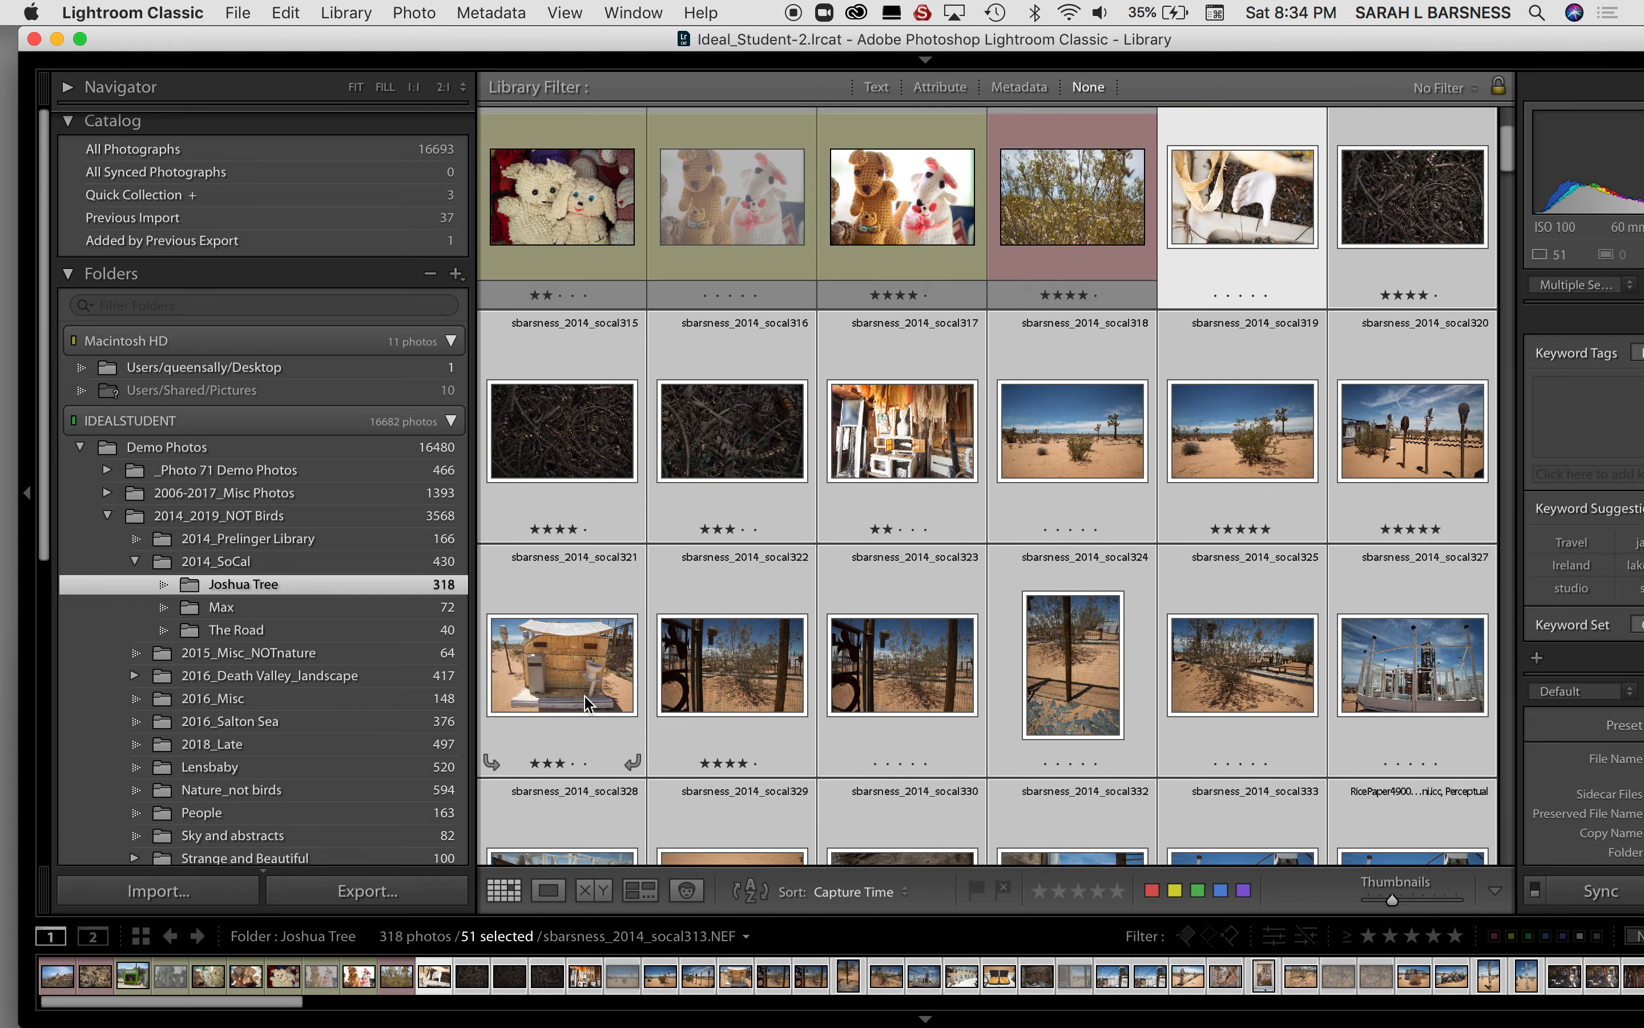
scroll(585, 694, down, 12)
scroll(583, 693, down, 4)
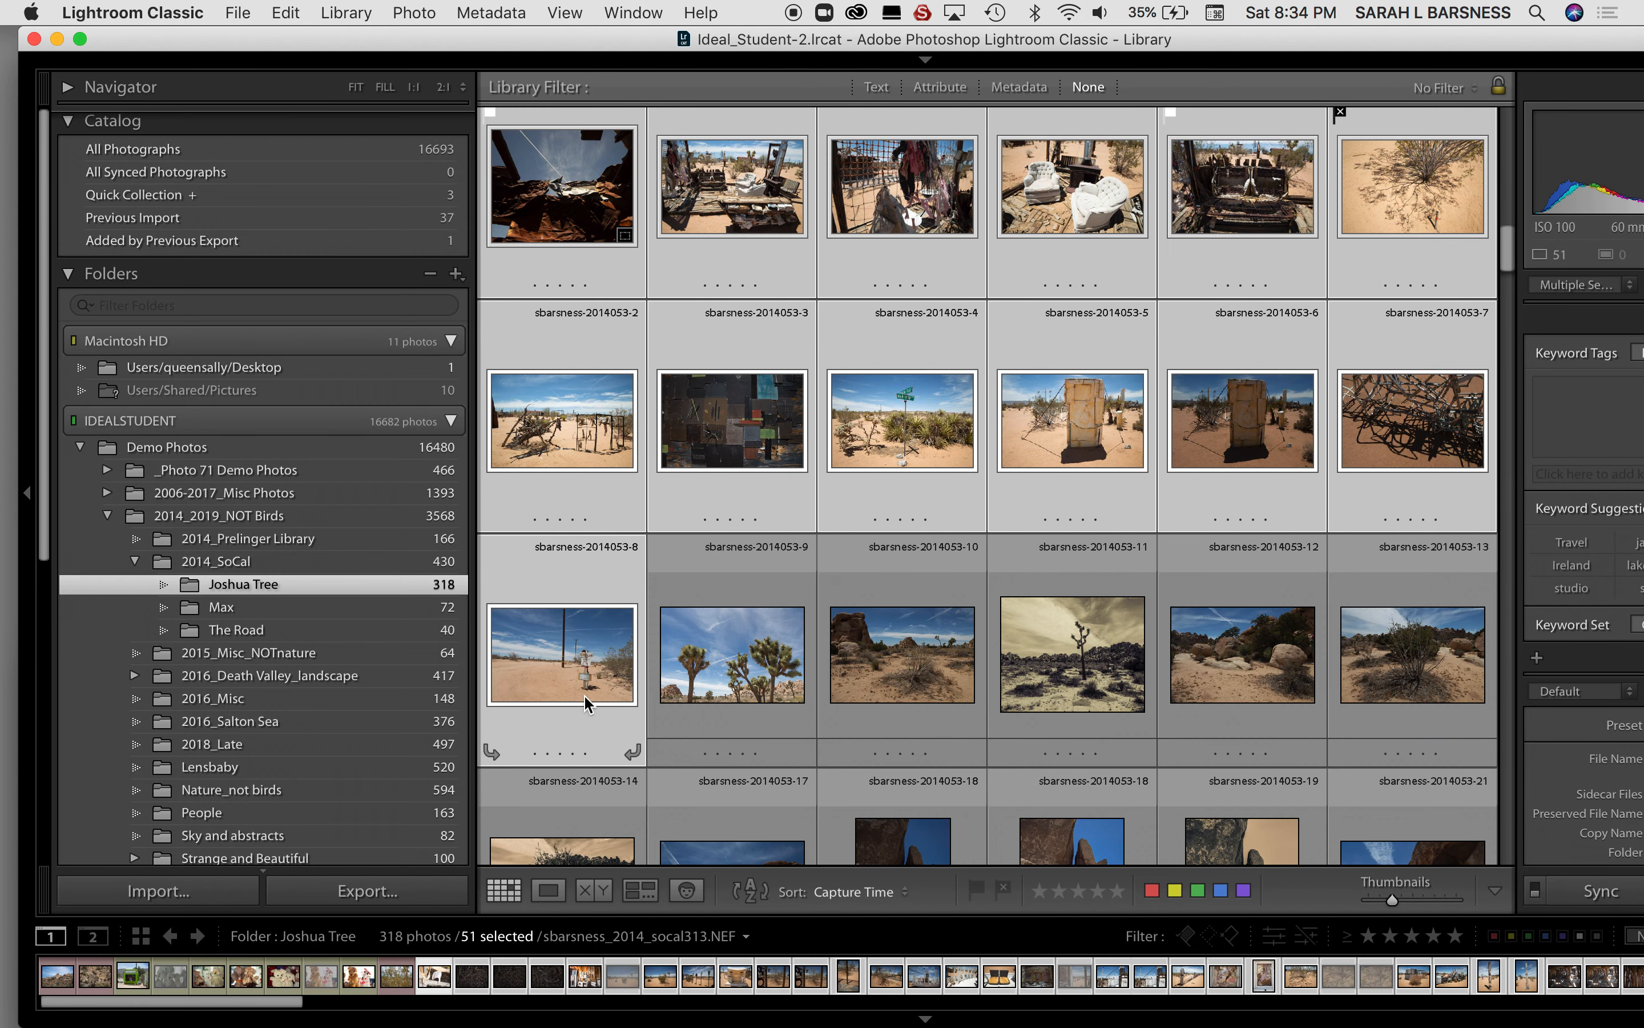
Step: Give the selected photos from socal313 through 2014053-8 a green color label
click(1197, 891)
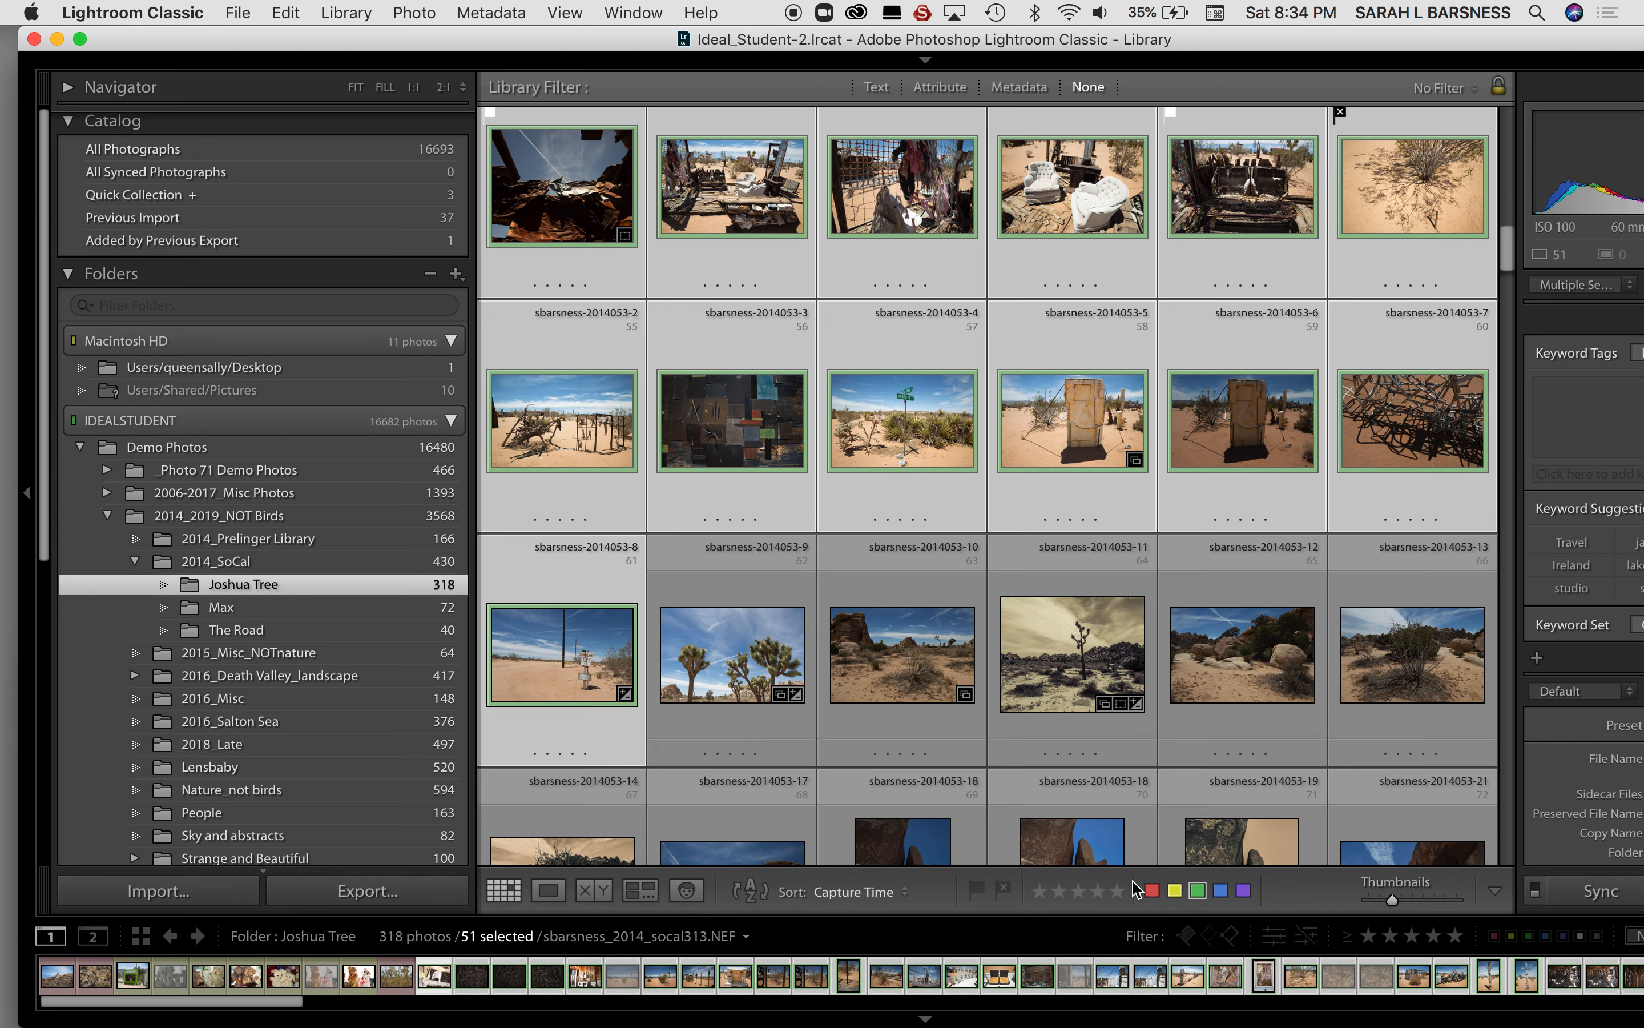
click(758, 682)
scroll(757, 681, down, 10)
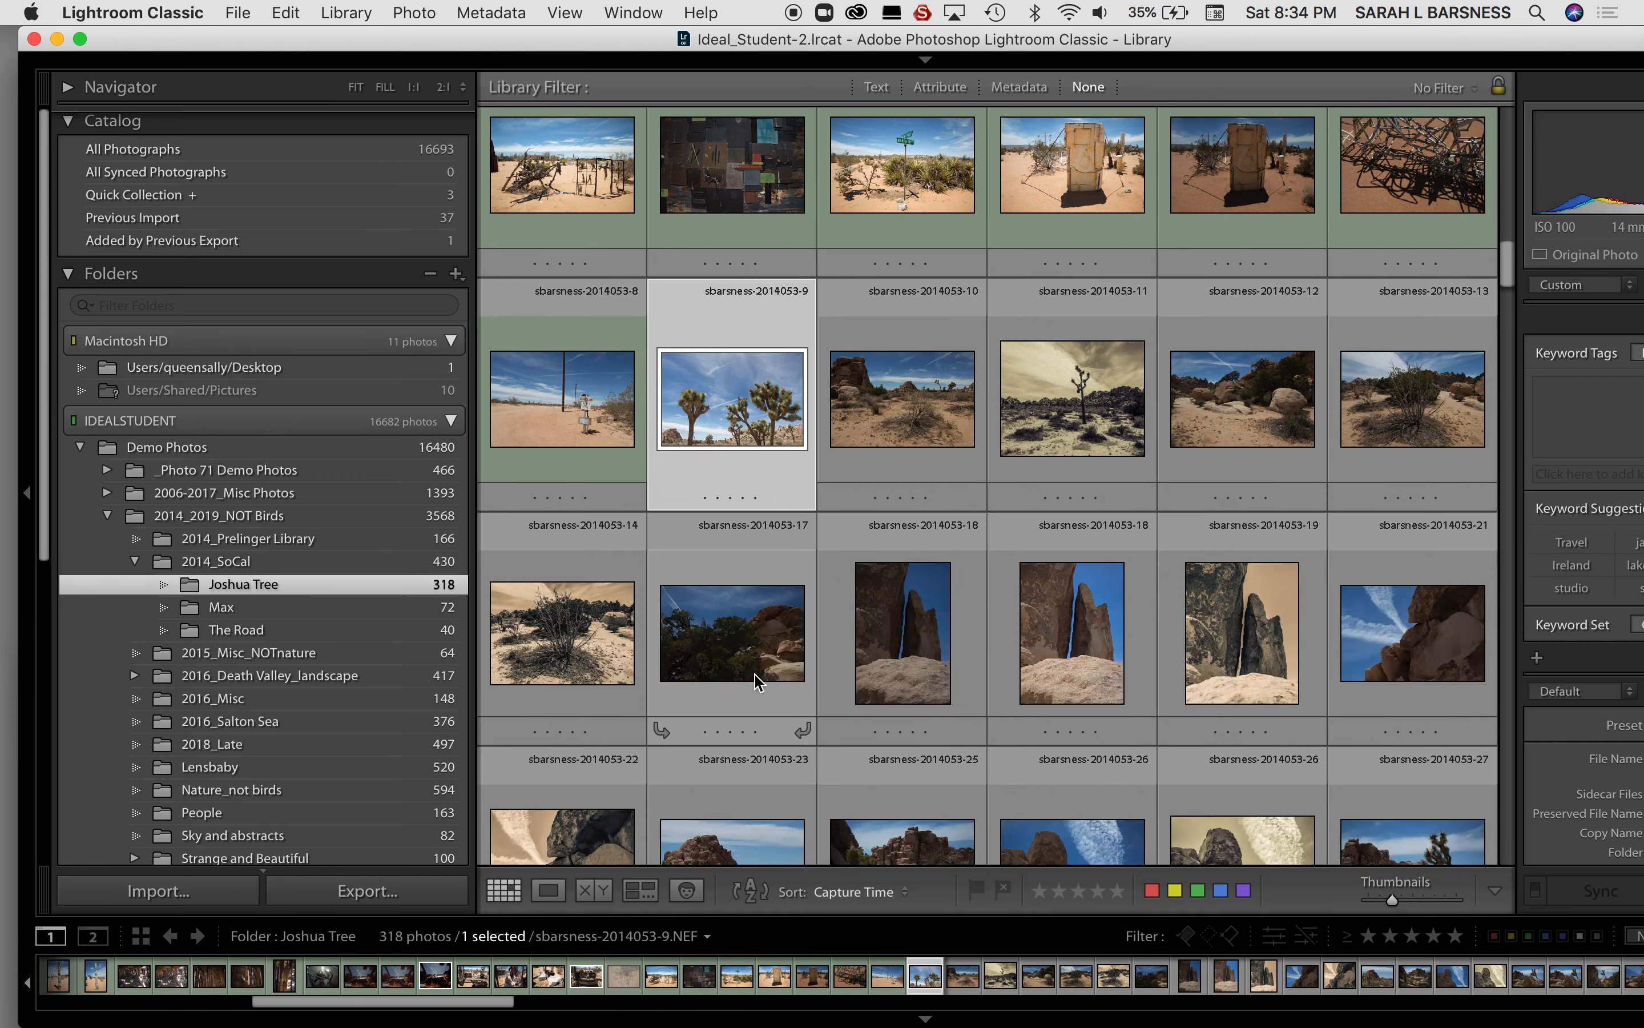
scroll(758, 682, down, 15)
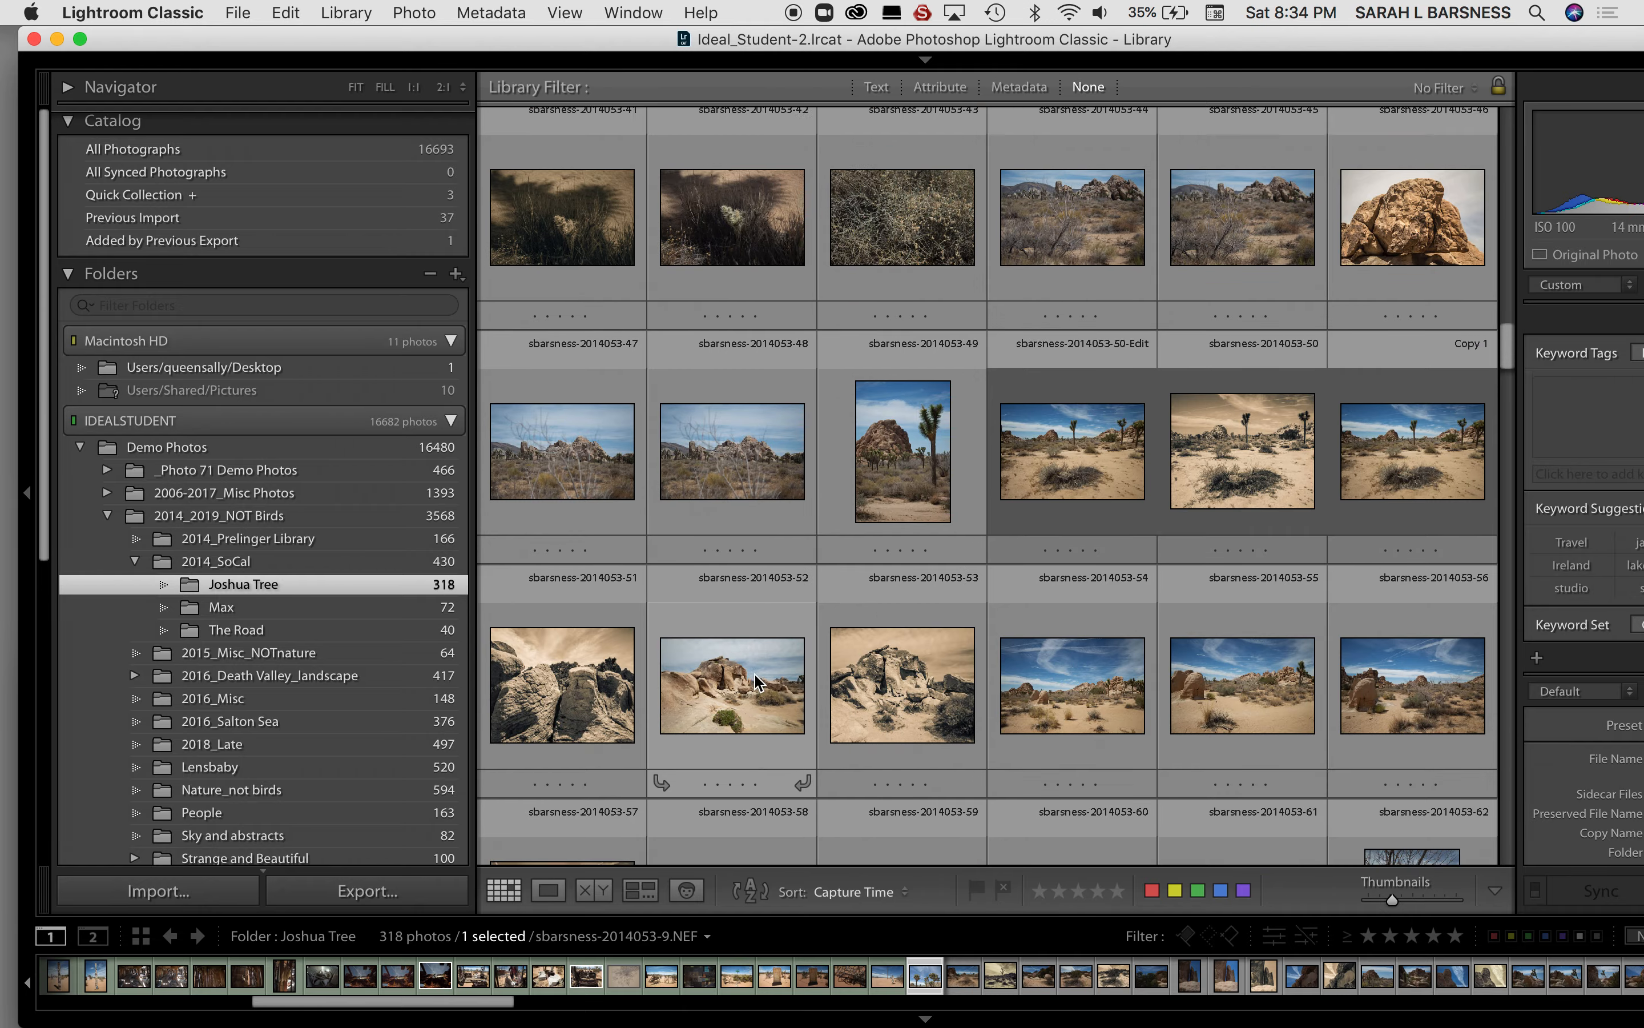
scroll(758, 682, down, 15)
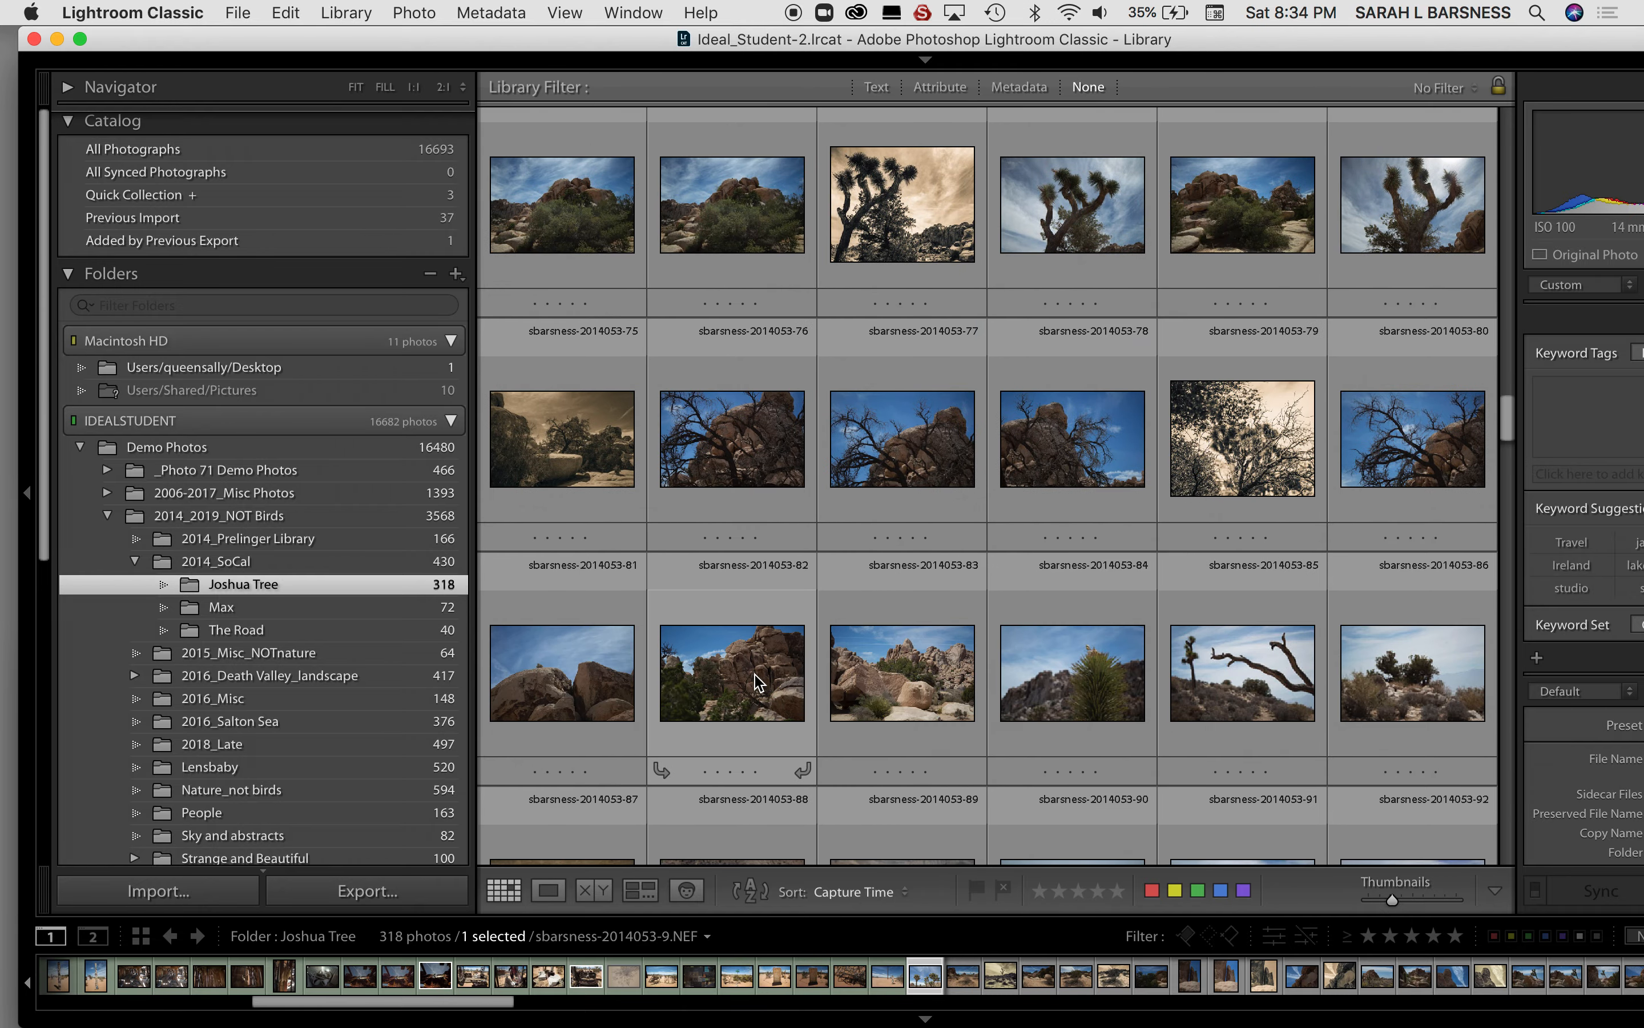
scroll(757, 682, down, 15)
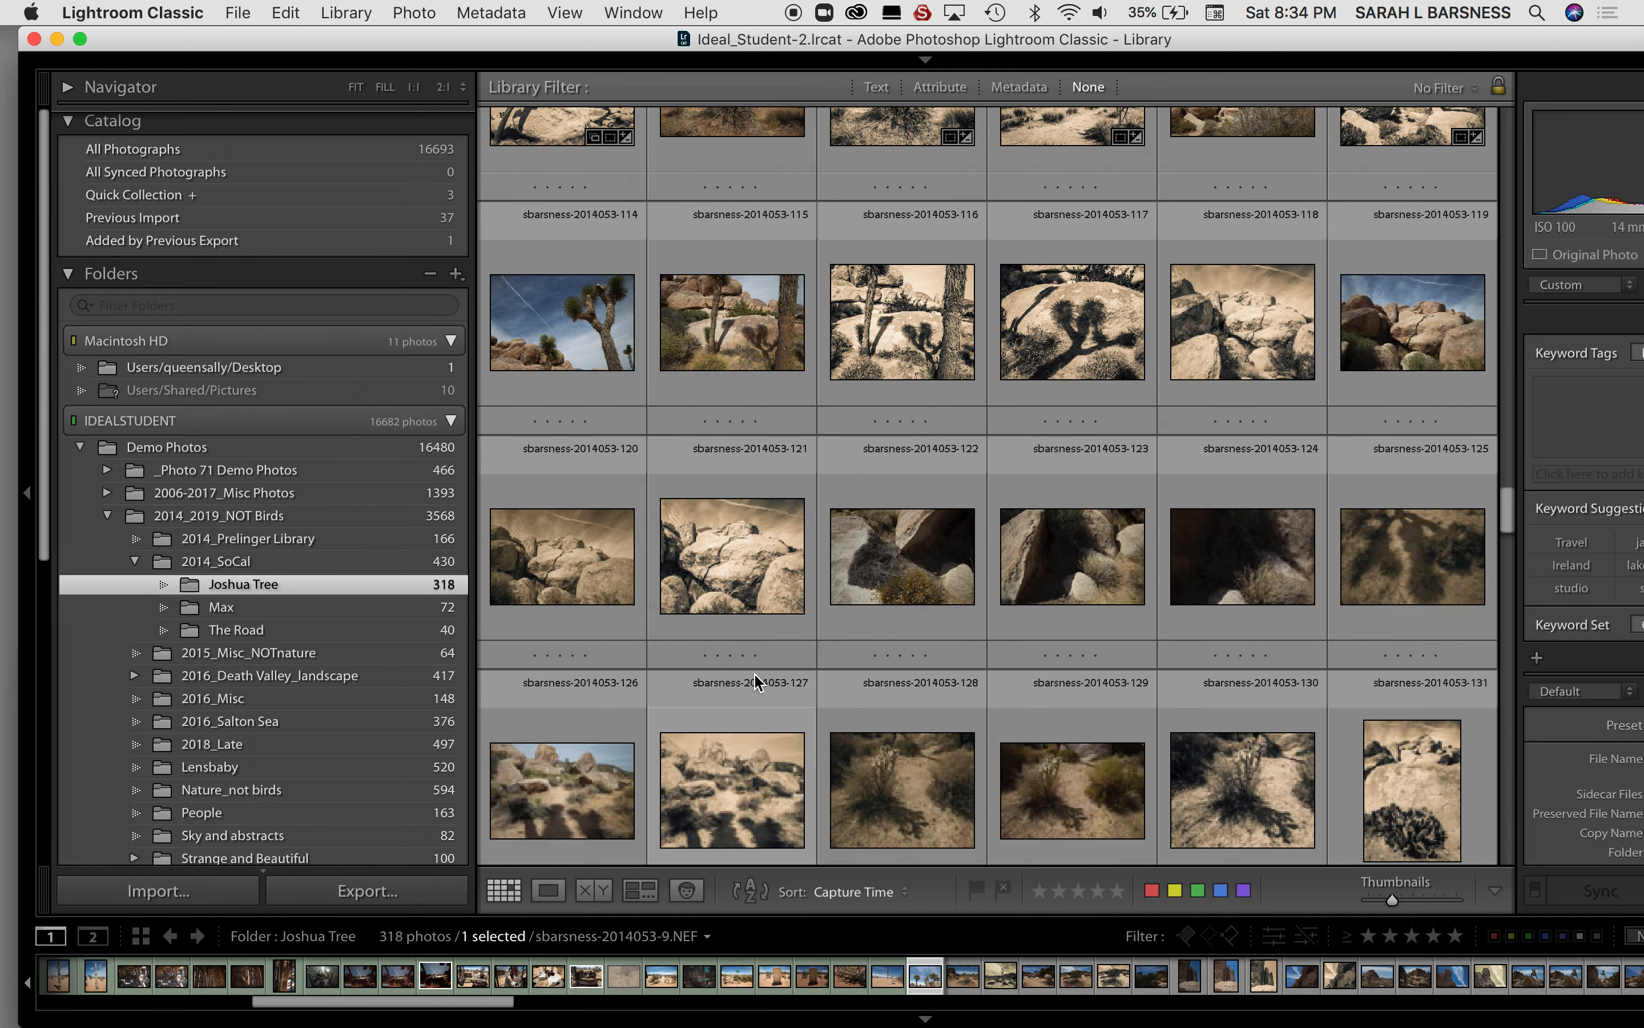
scroll(758, 682, down, 15)
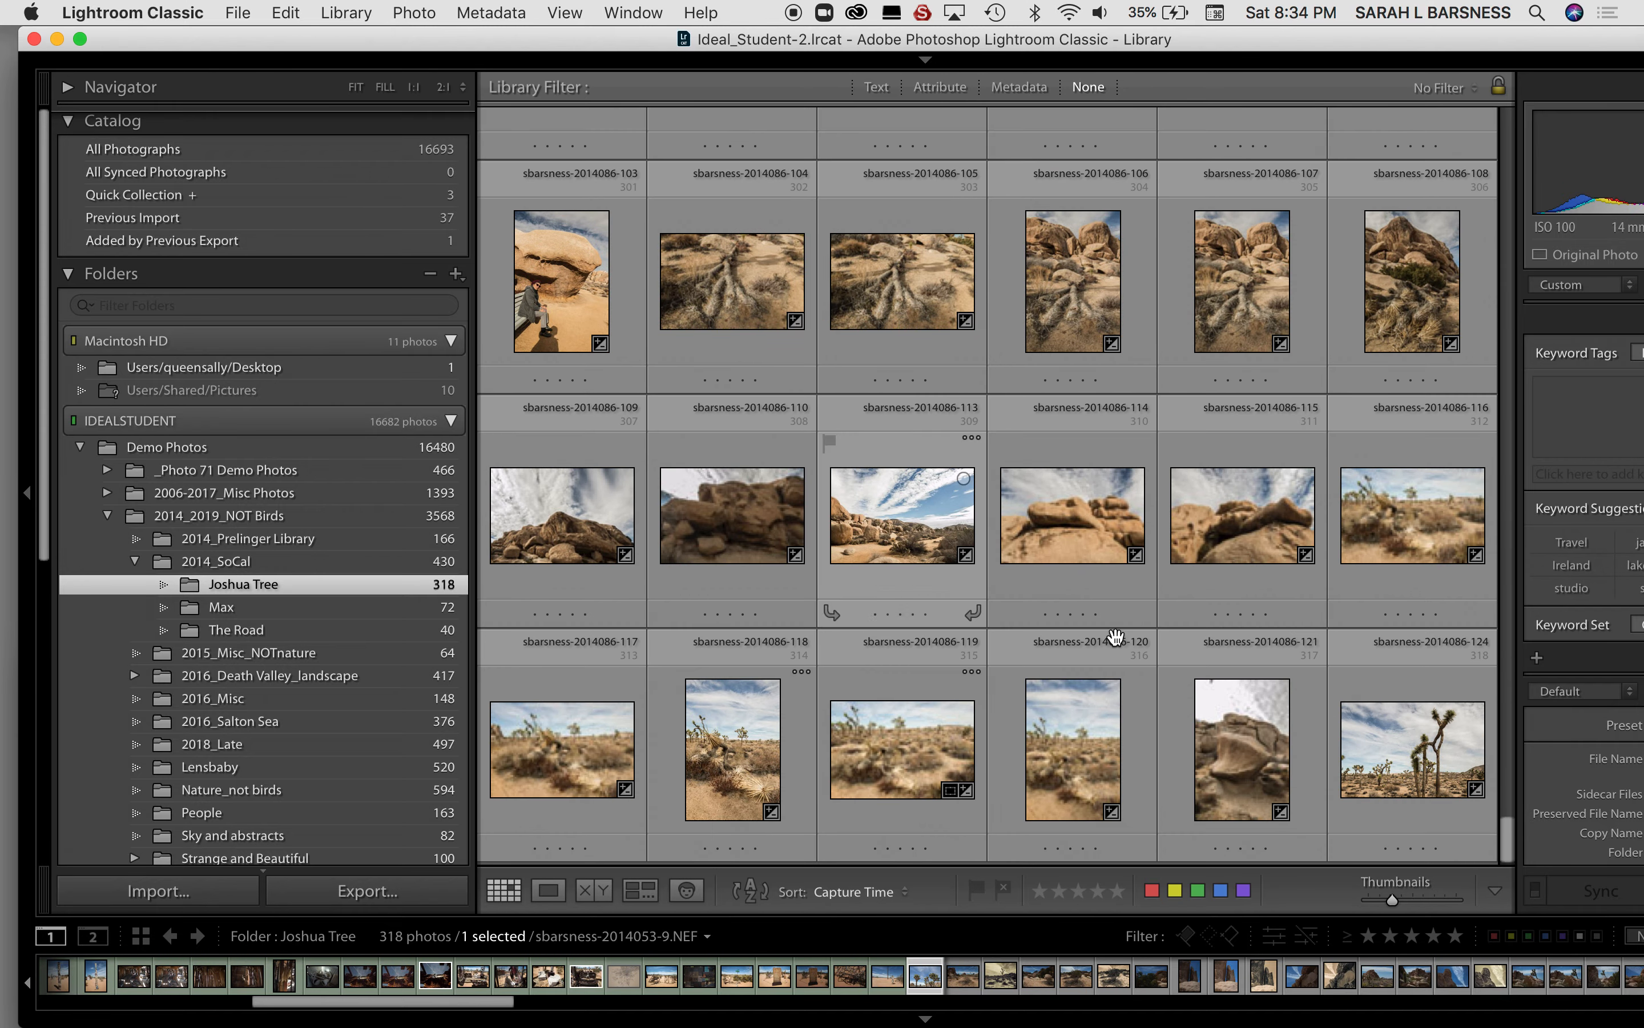
shift+click(1366, 765)
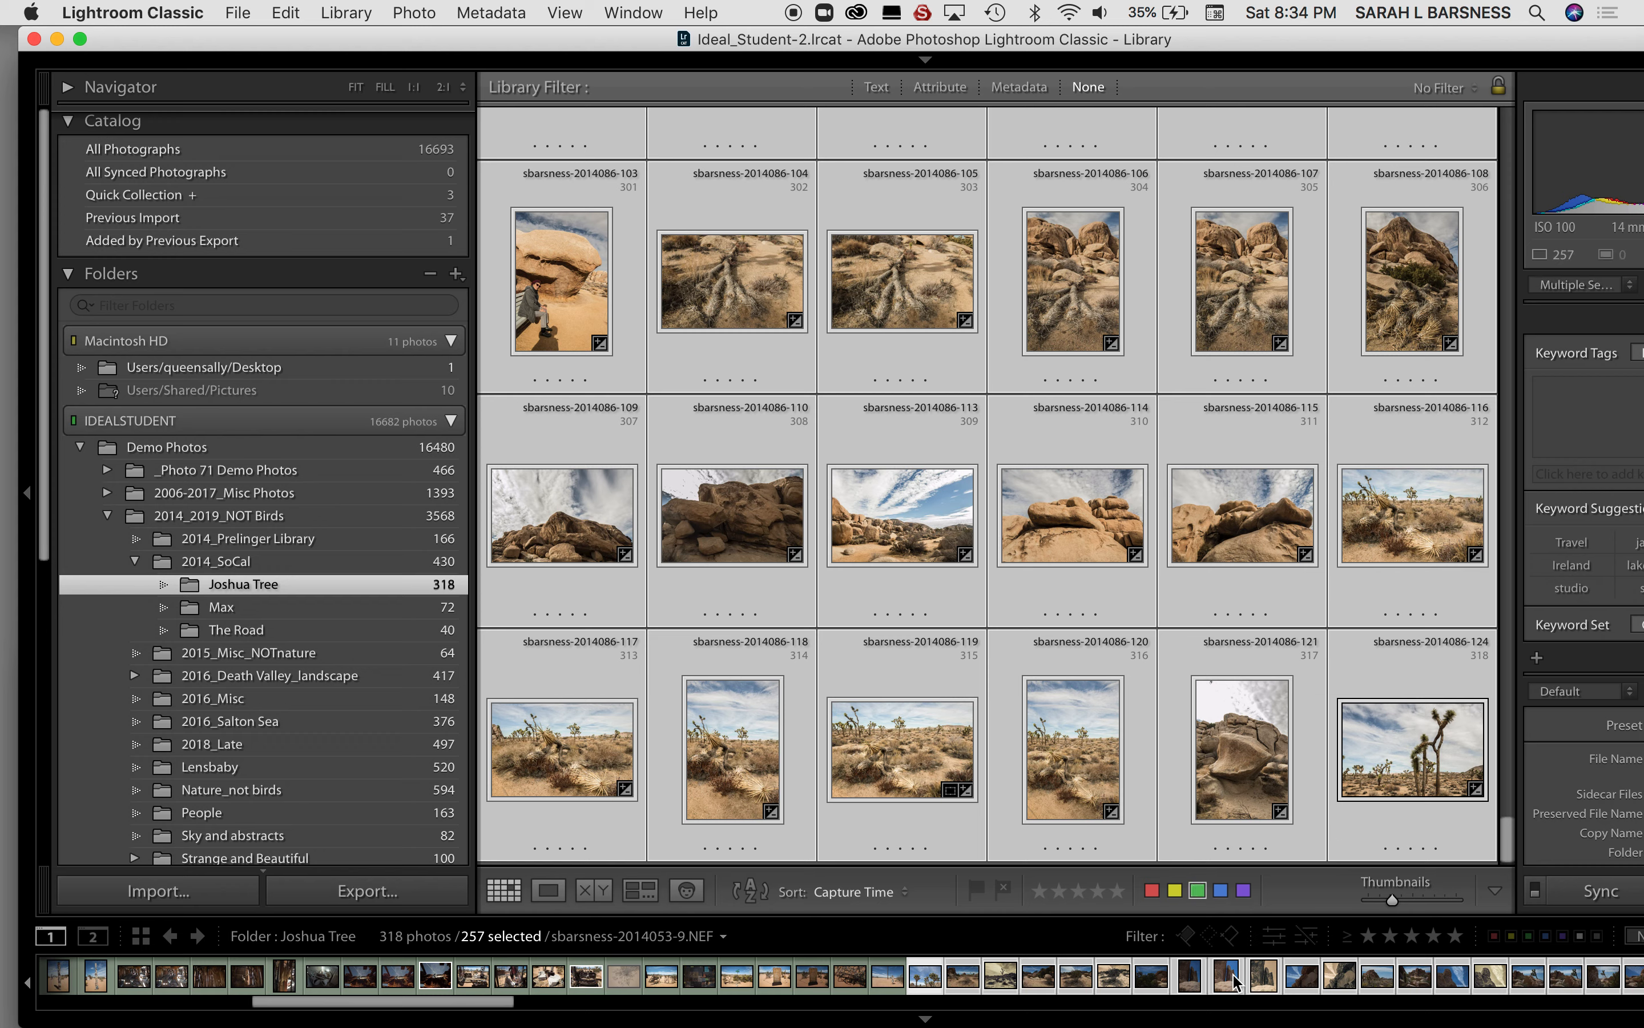
key(8)
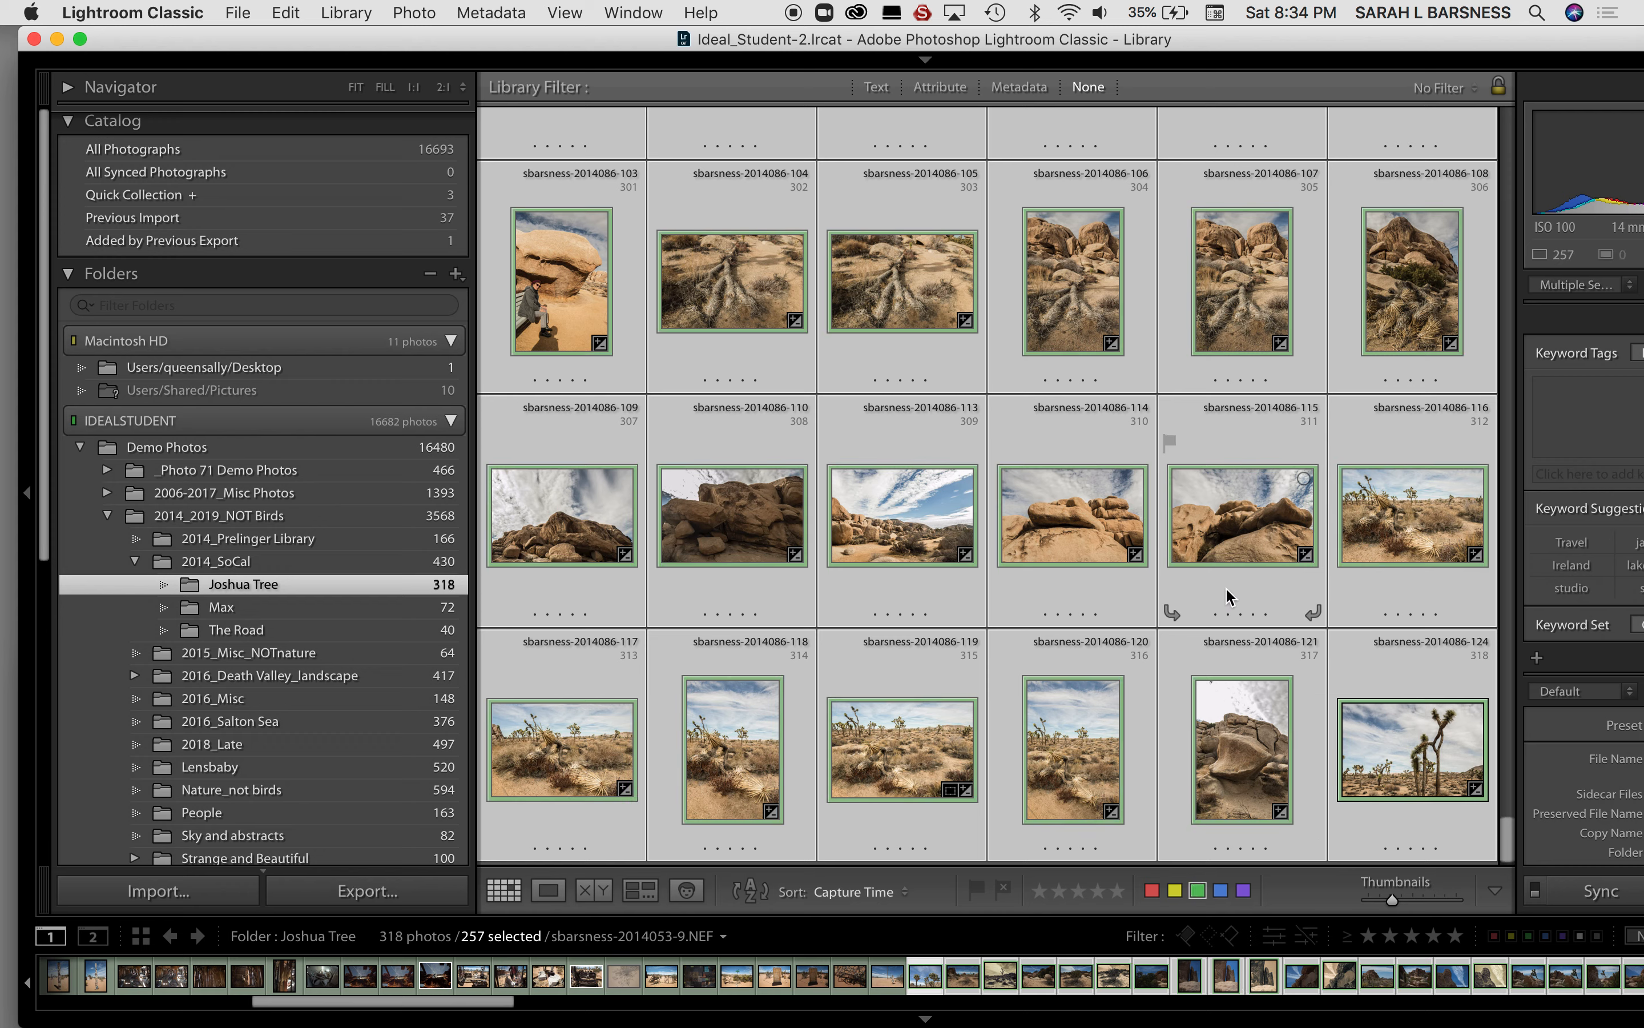
click(1152, 890)
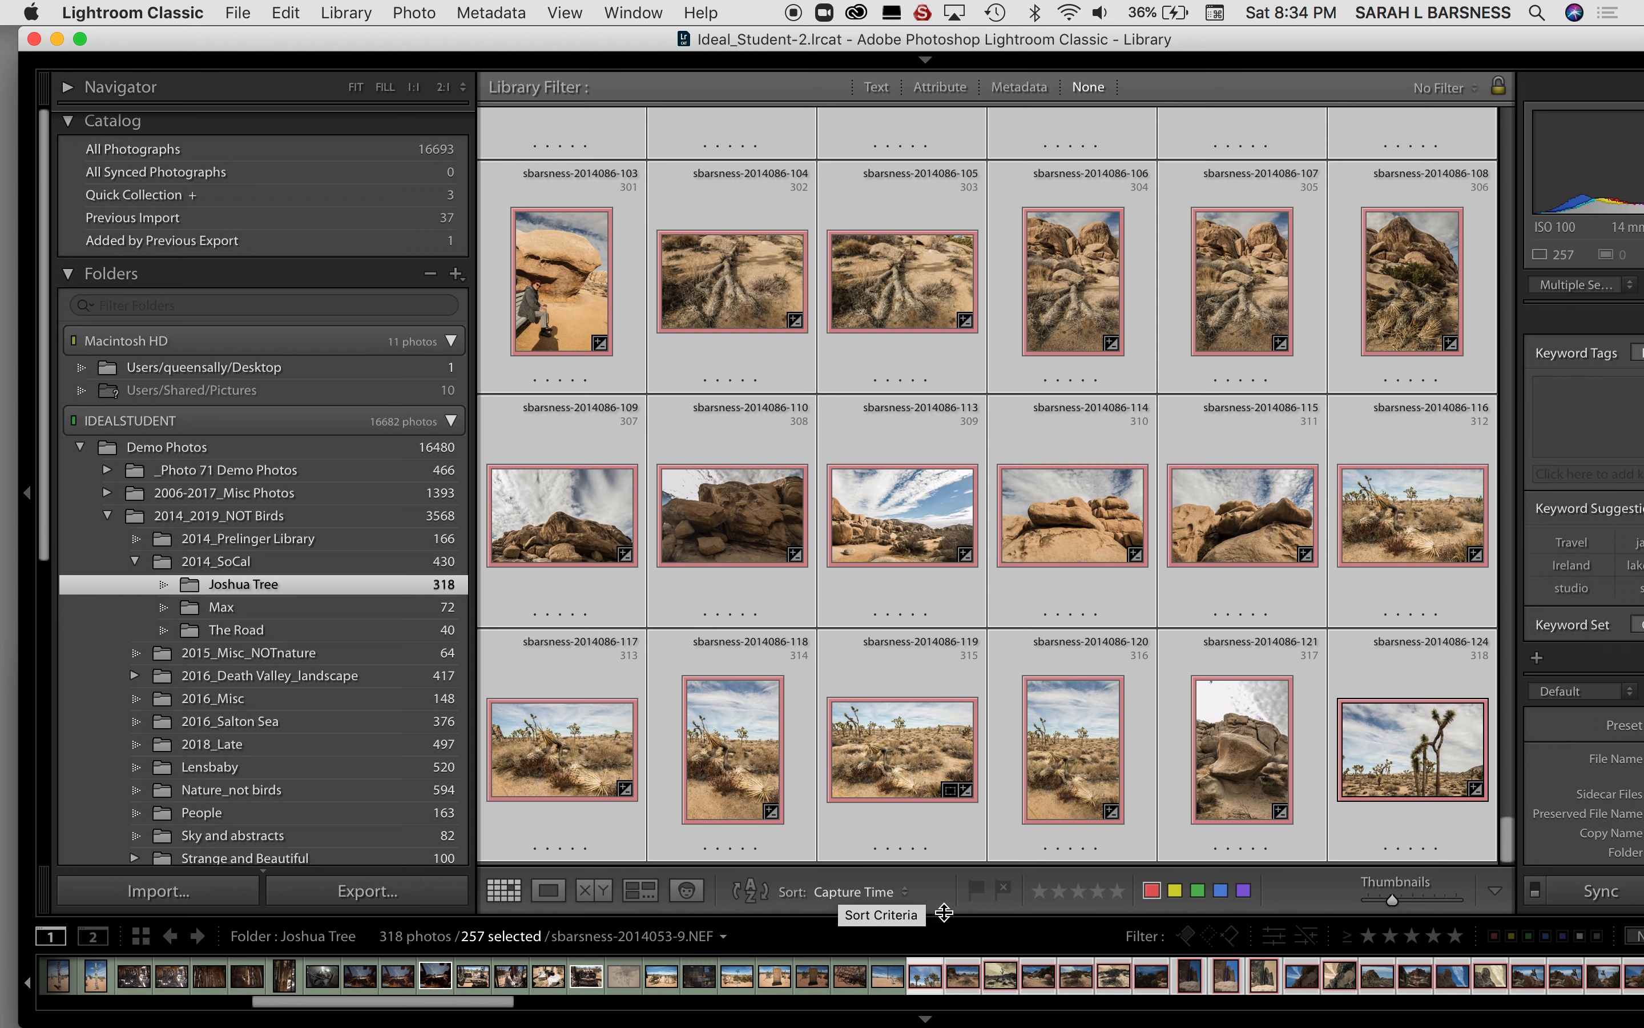
key(super+d)
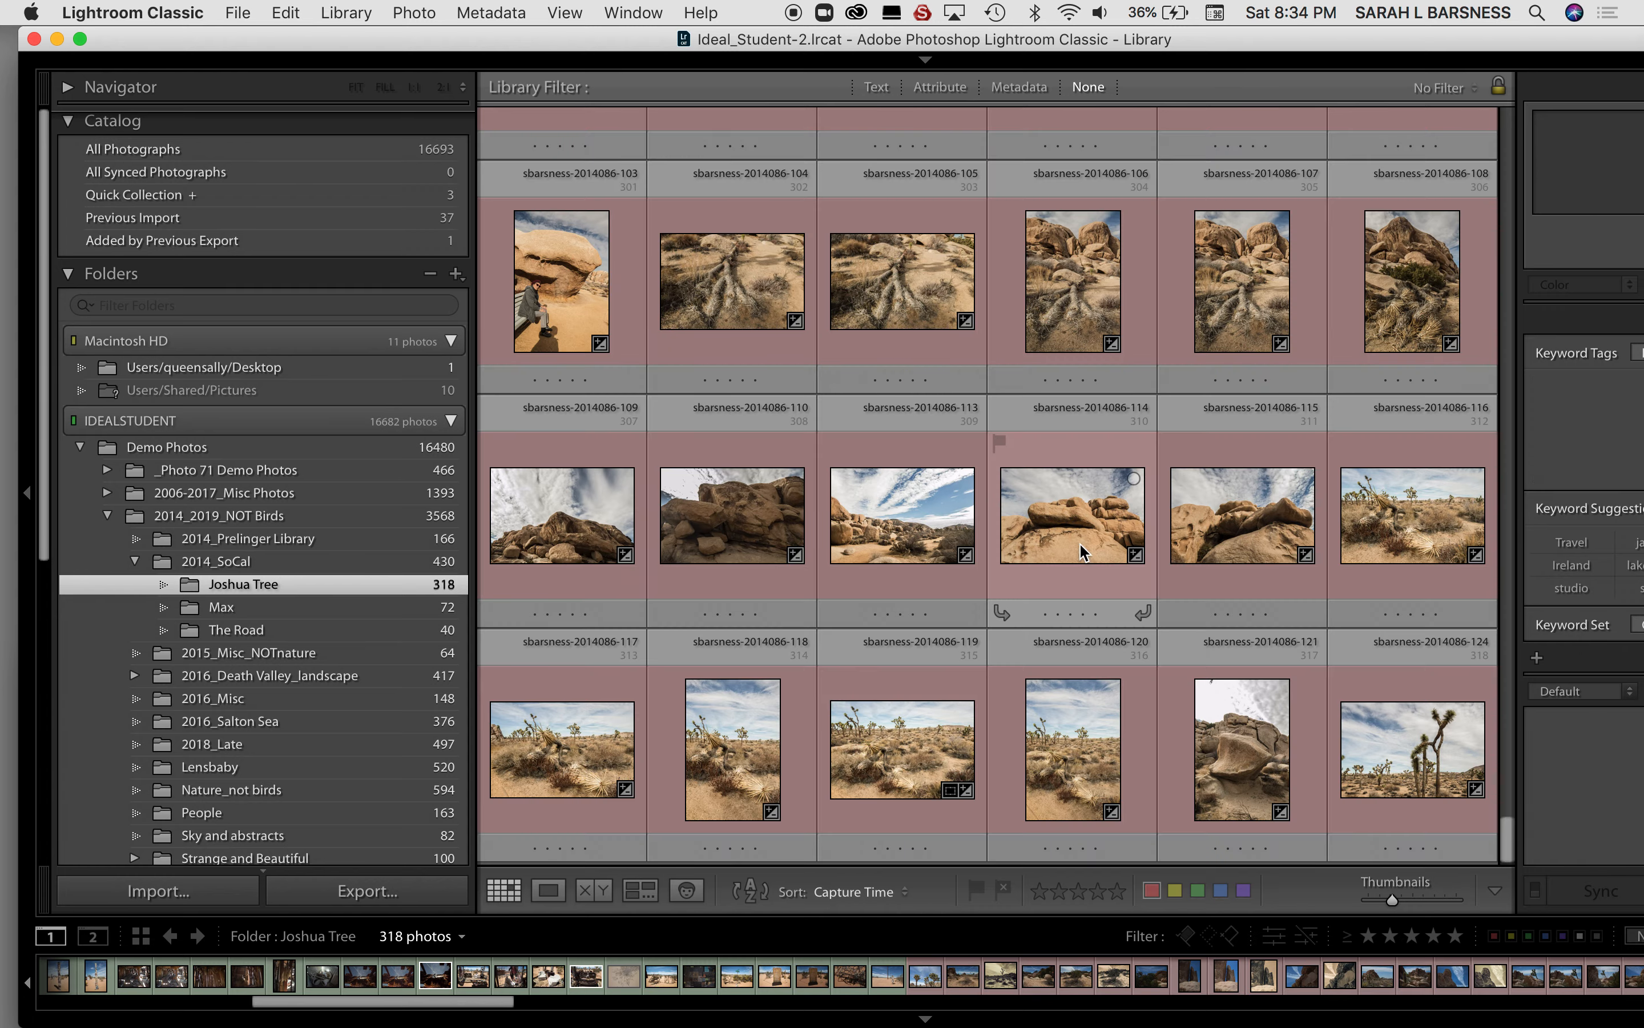
Step: Sort the Joshua Tree photos by Pick and review the order from the flagged picks down to the rejects
scroll(1079, 543, up, 20)
scroll(1080, 543, down, 5)
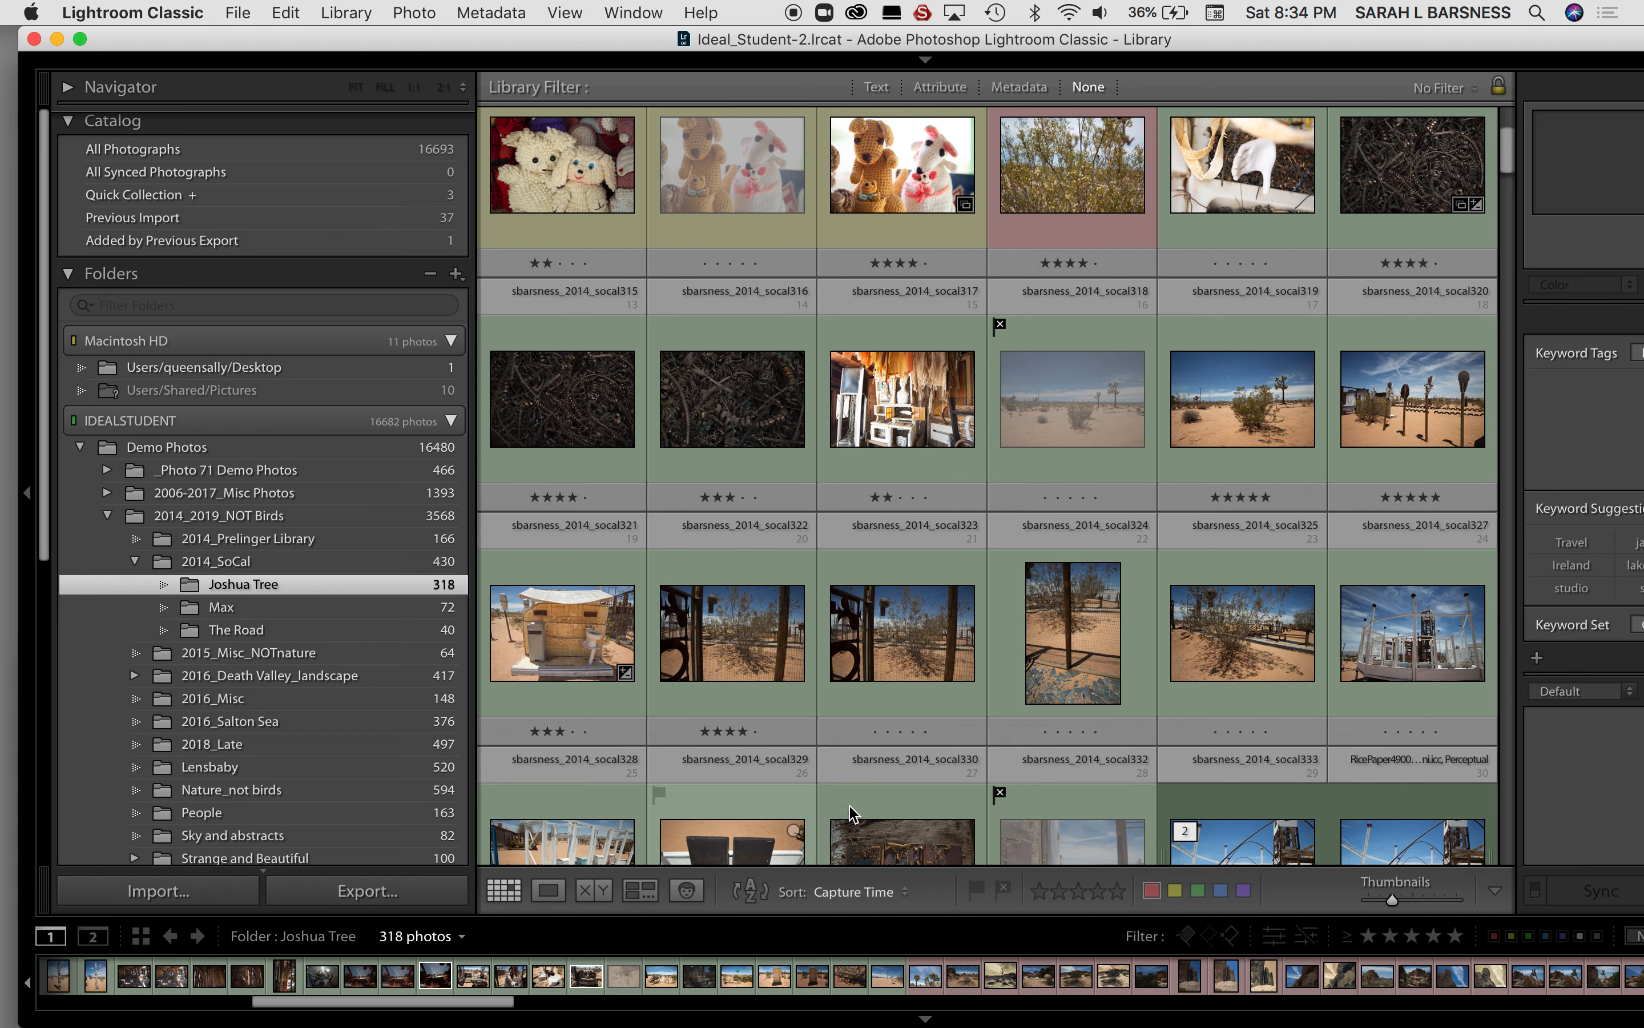
click(905, 892)
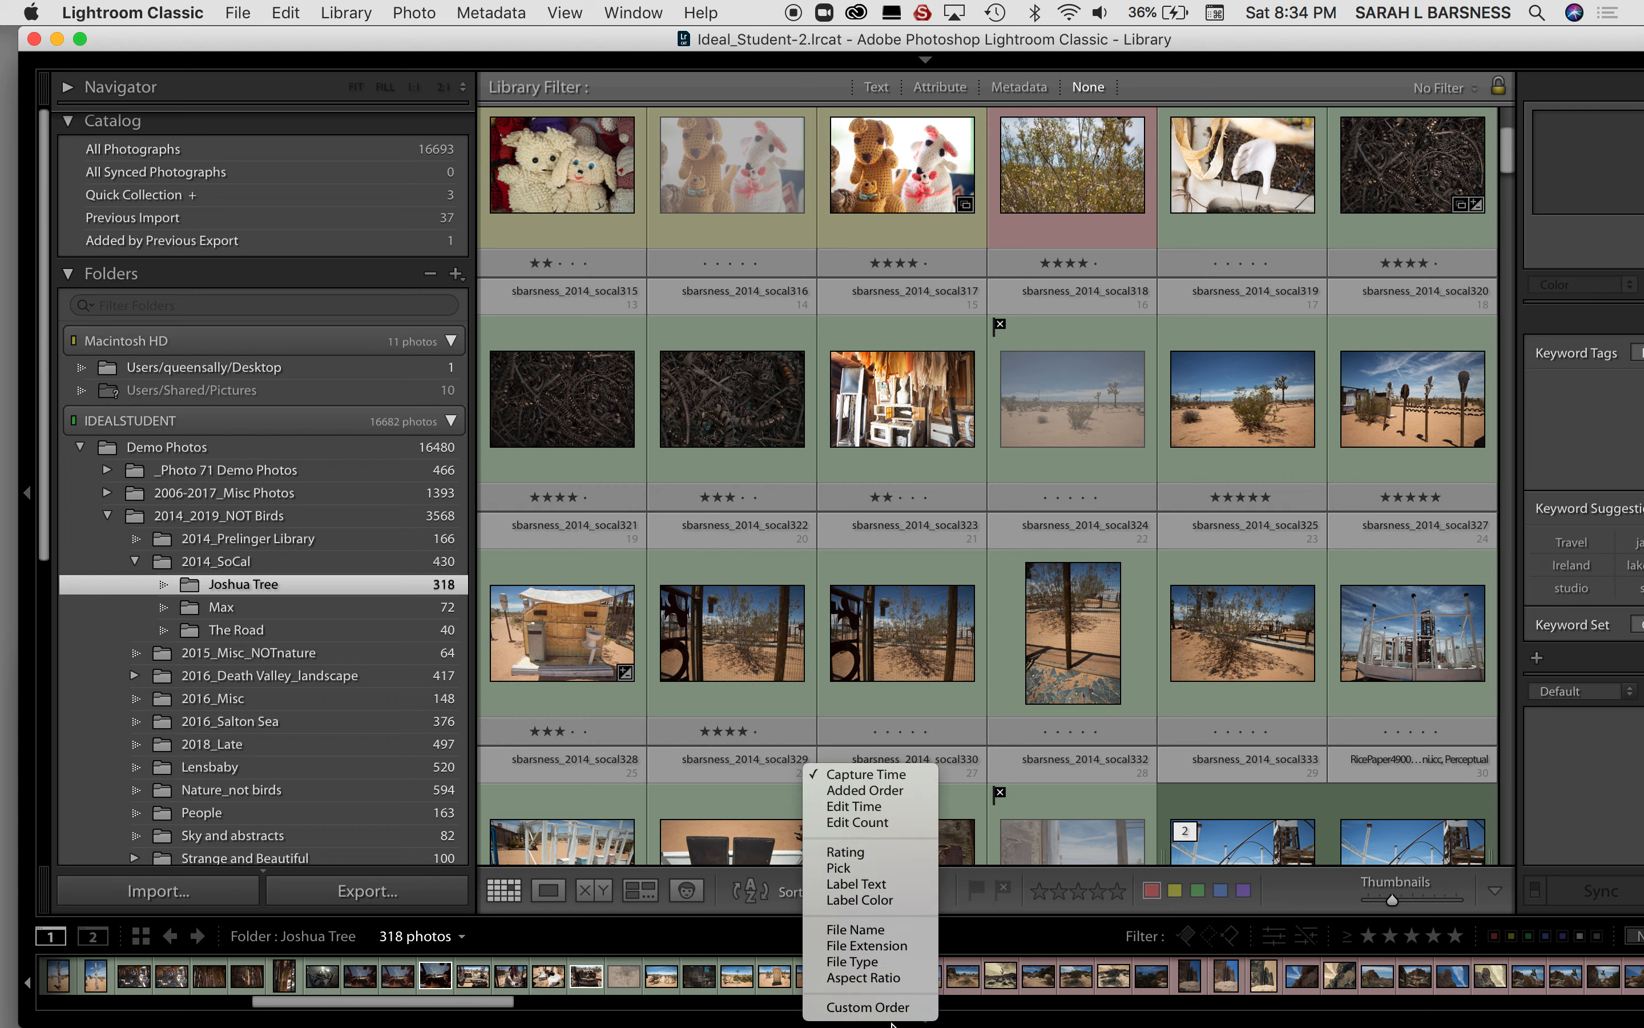
click(877, 869)
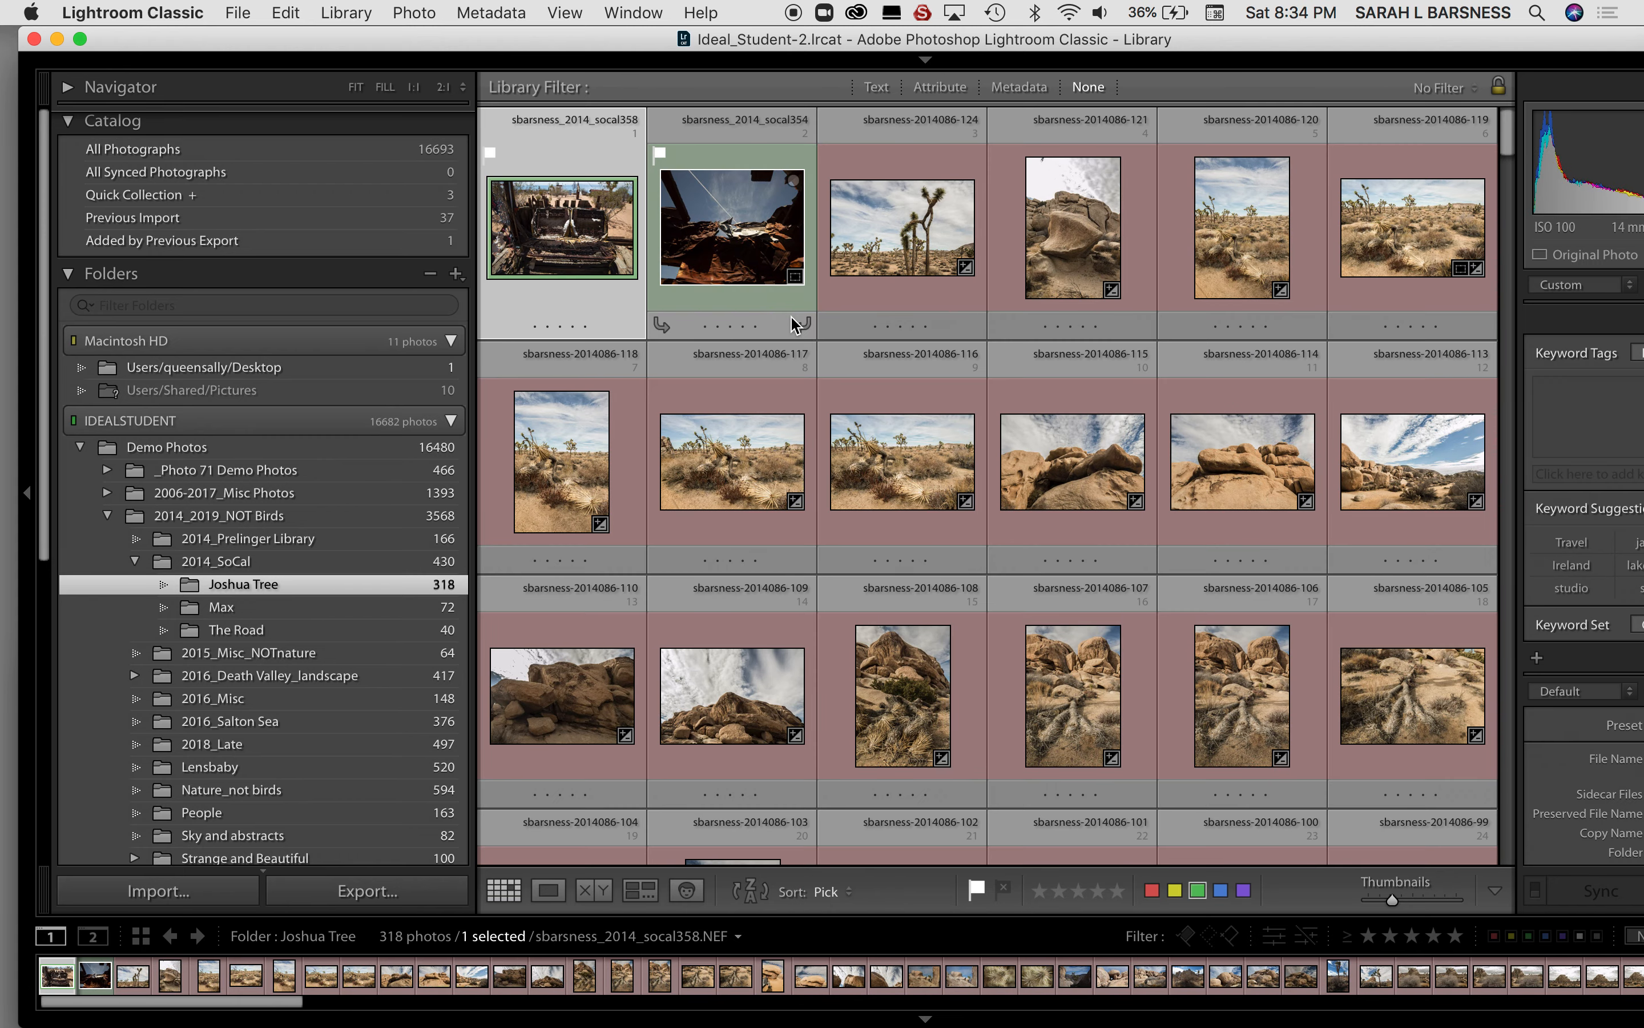
scroll(951, 694, down, 5)
scroll(951, 693, down, 20)
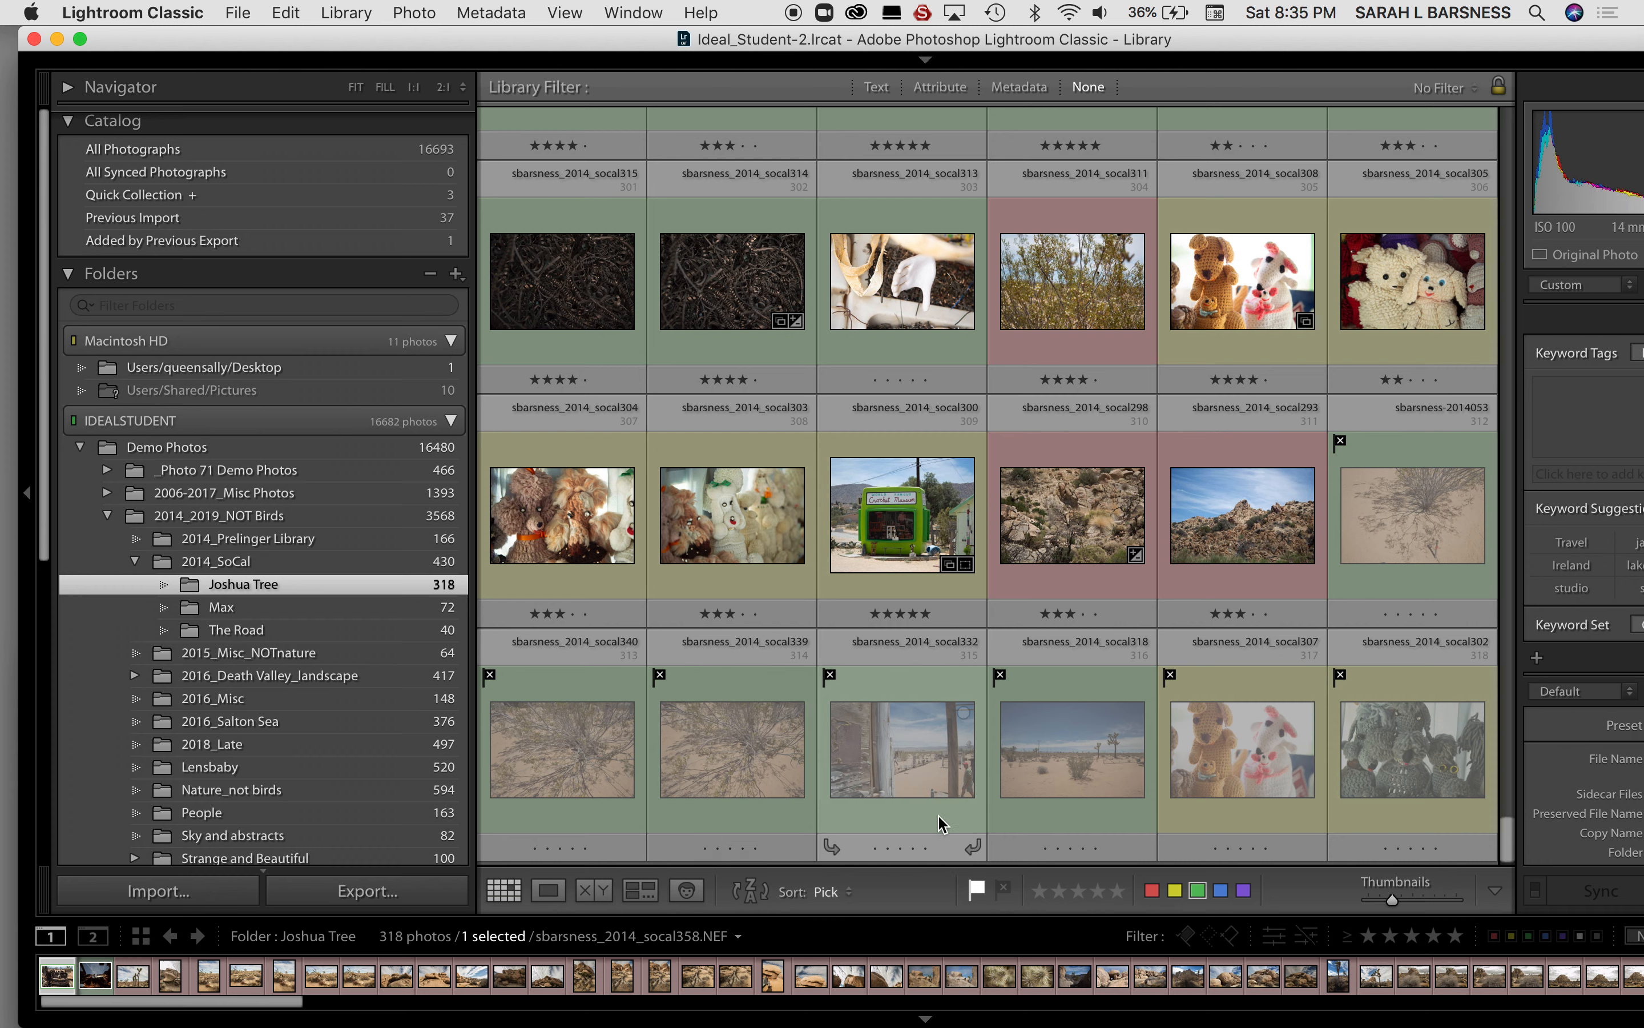
Step: Examine the commands for removing and deleting rejected photos, and look over the rejected photos at the end of the grid
click(418, 19)
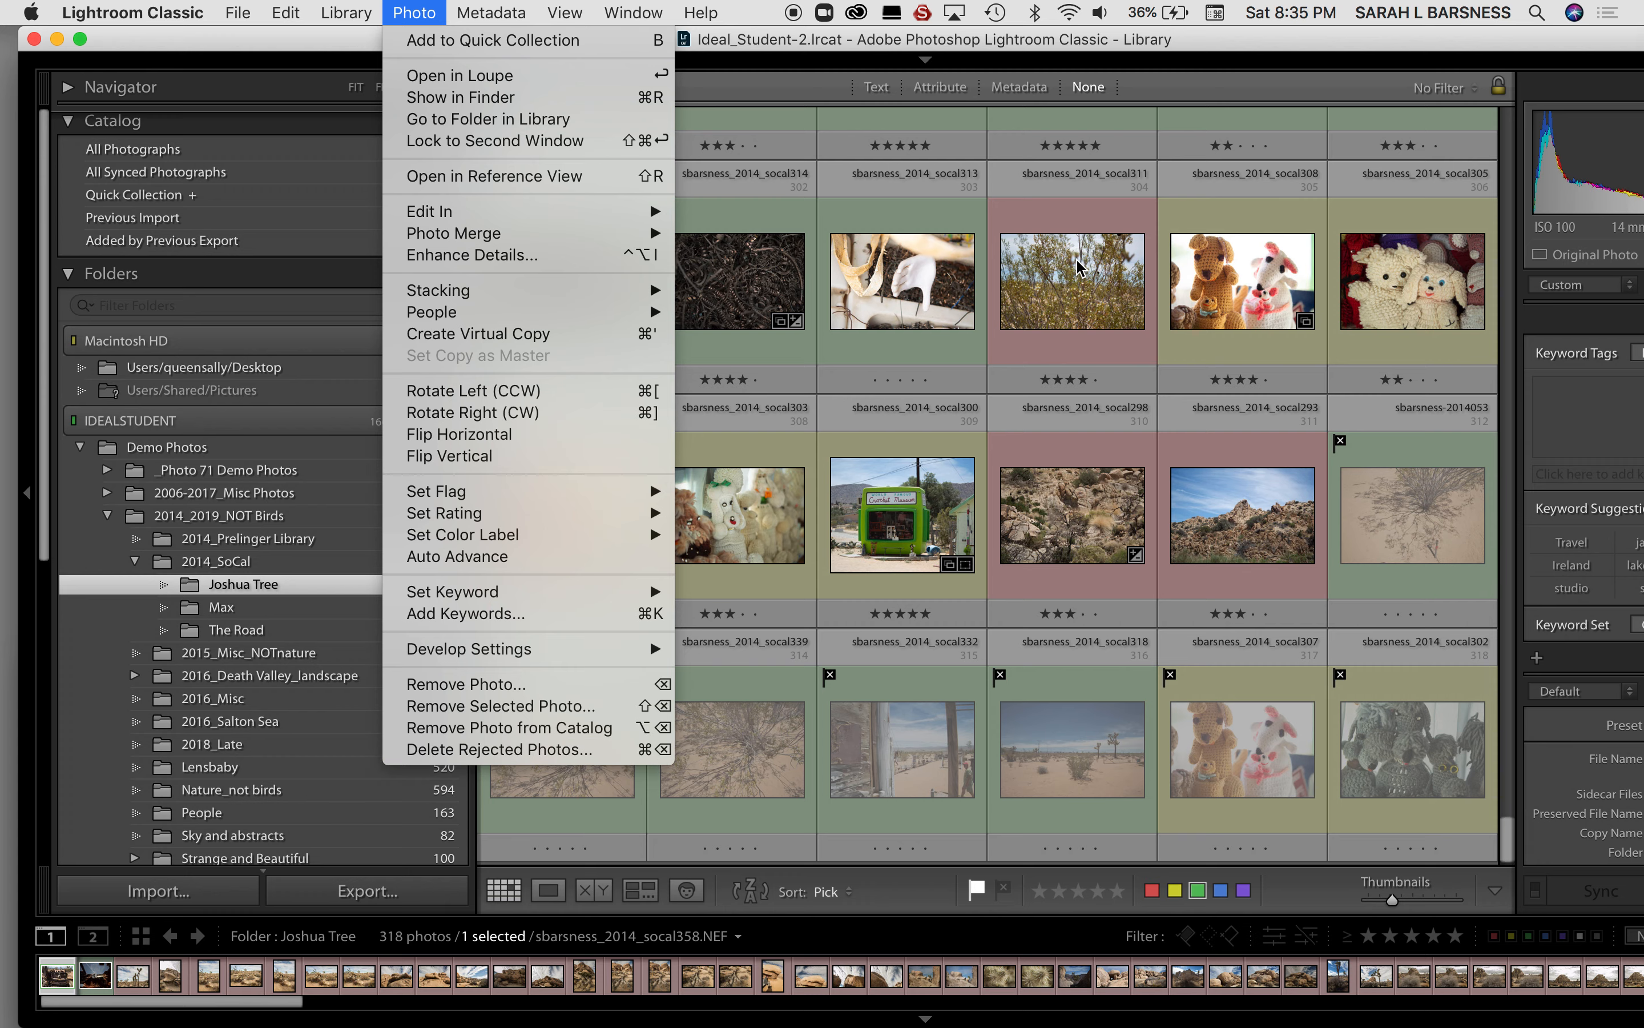
click(415, 14)
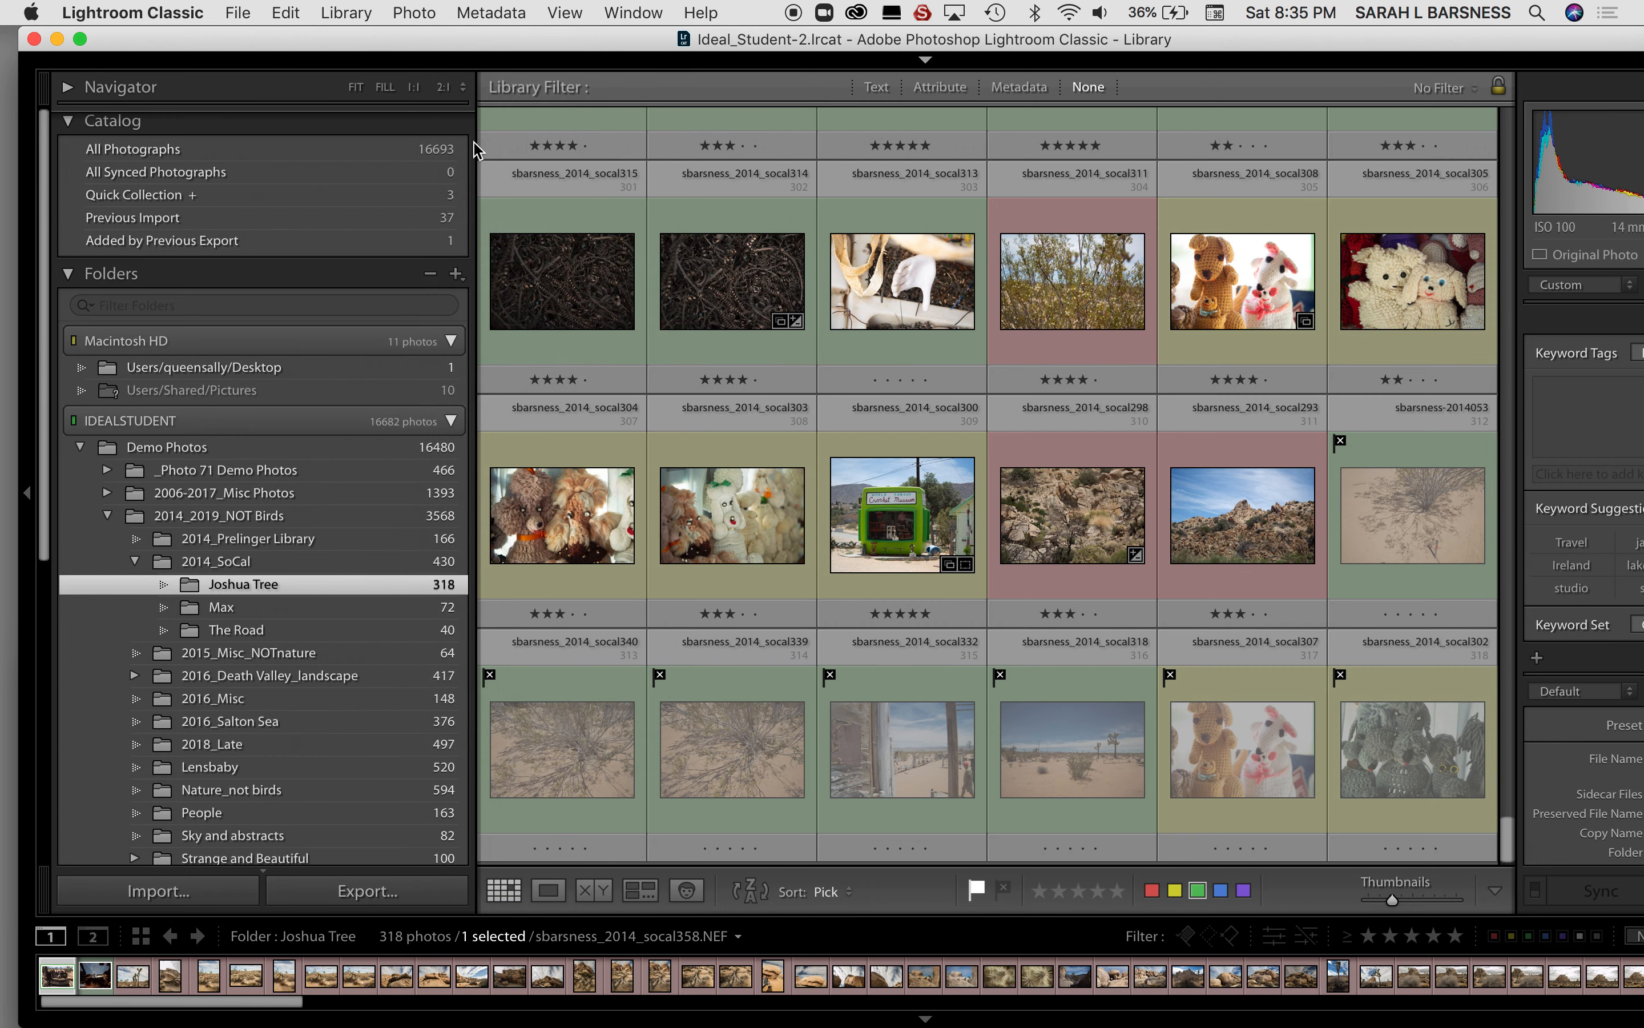
scroll(868, 487, up, 2)
scroll(867, 486, down, 3)
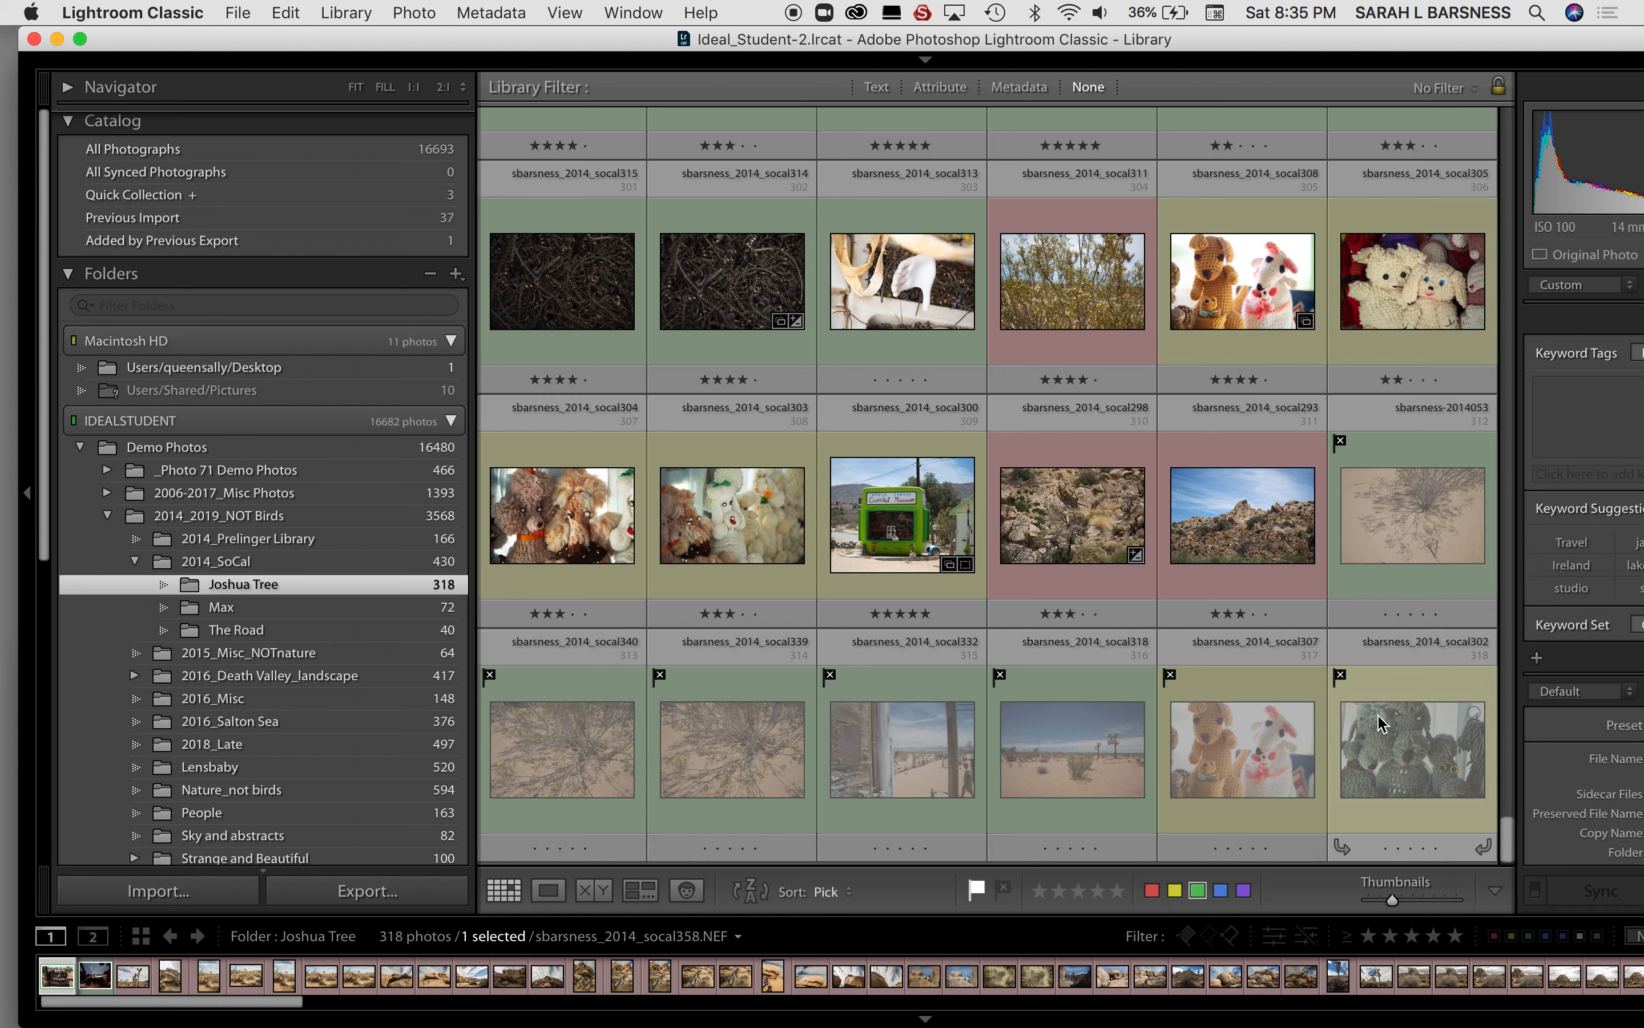
mouse_move(1359, 738)
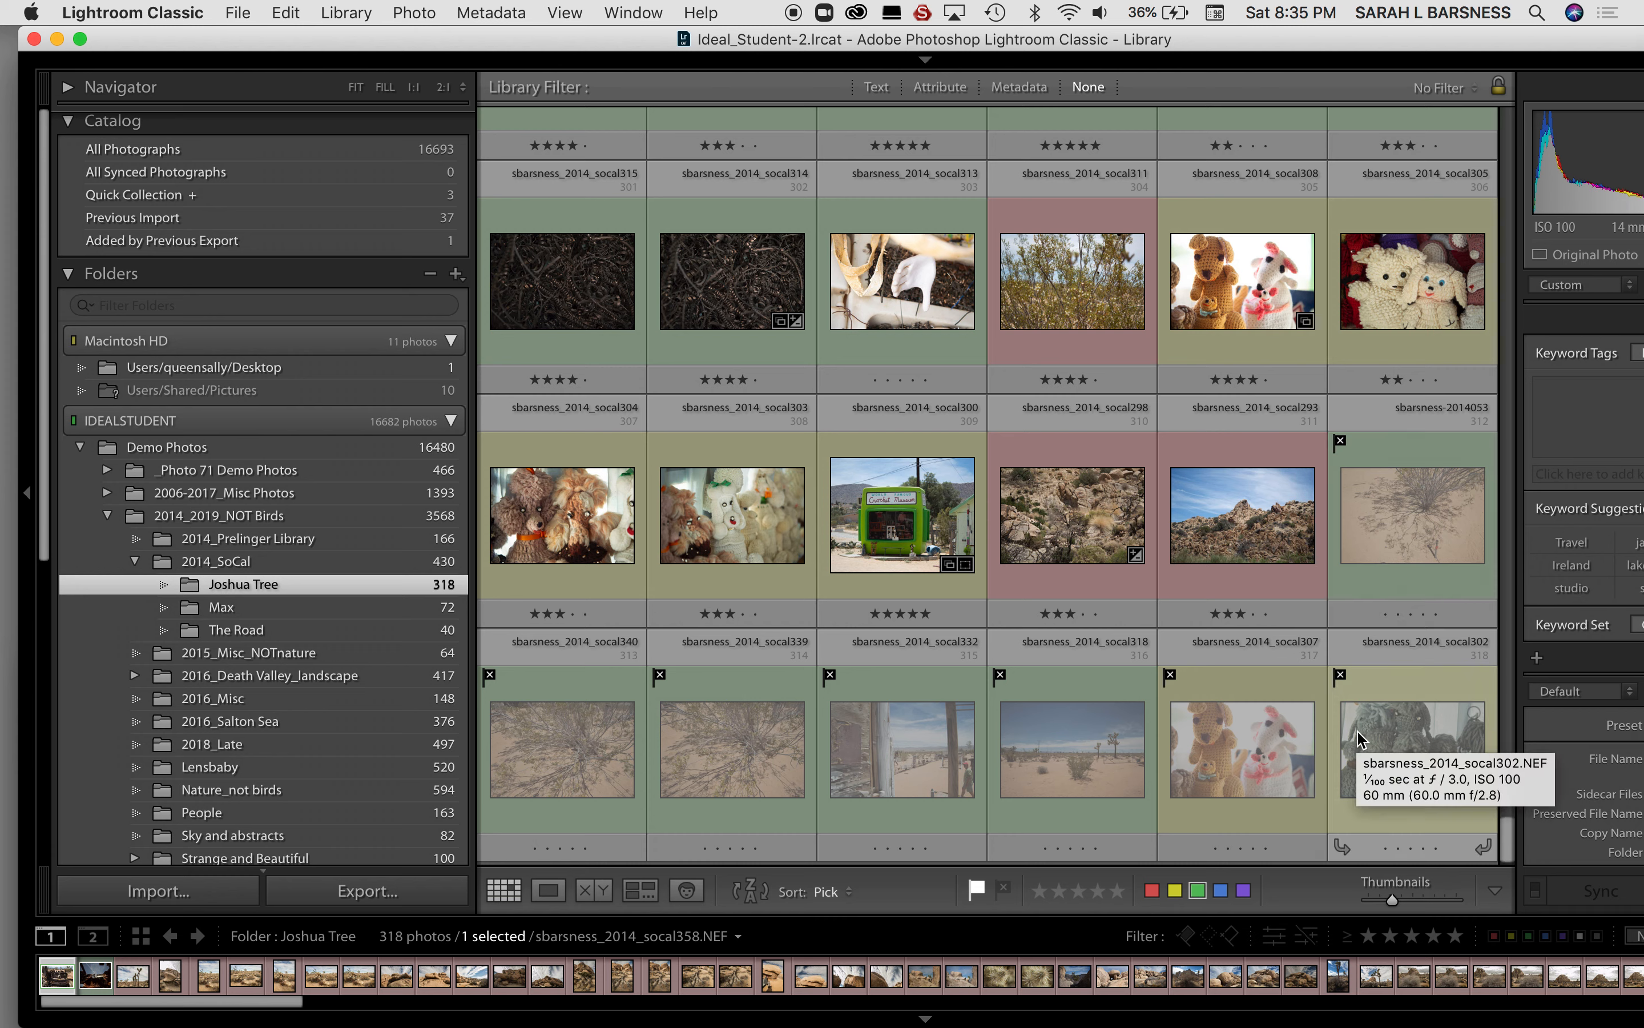
Step: Sort the Joshua Tree photos by Rating and review the order from five stars down to the unrated photos
scroll(983, 506, up, 20)
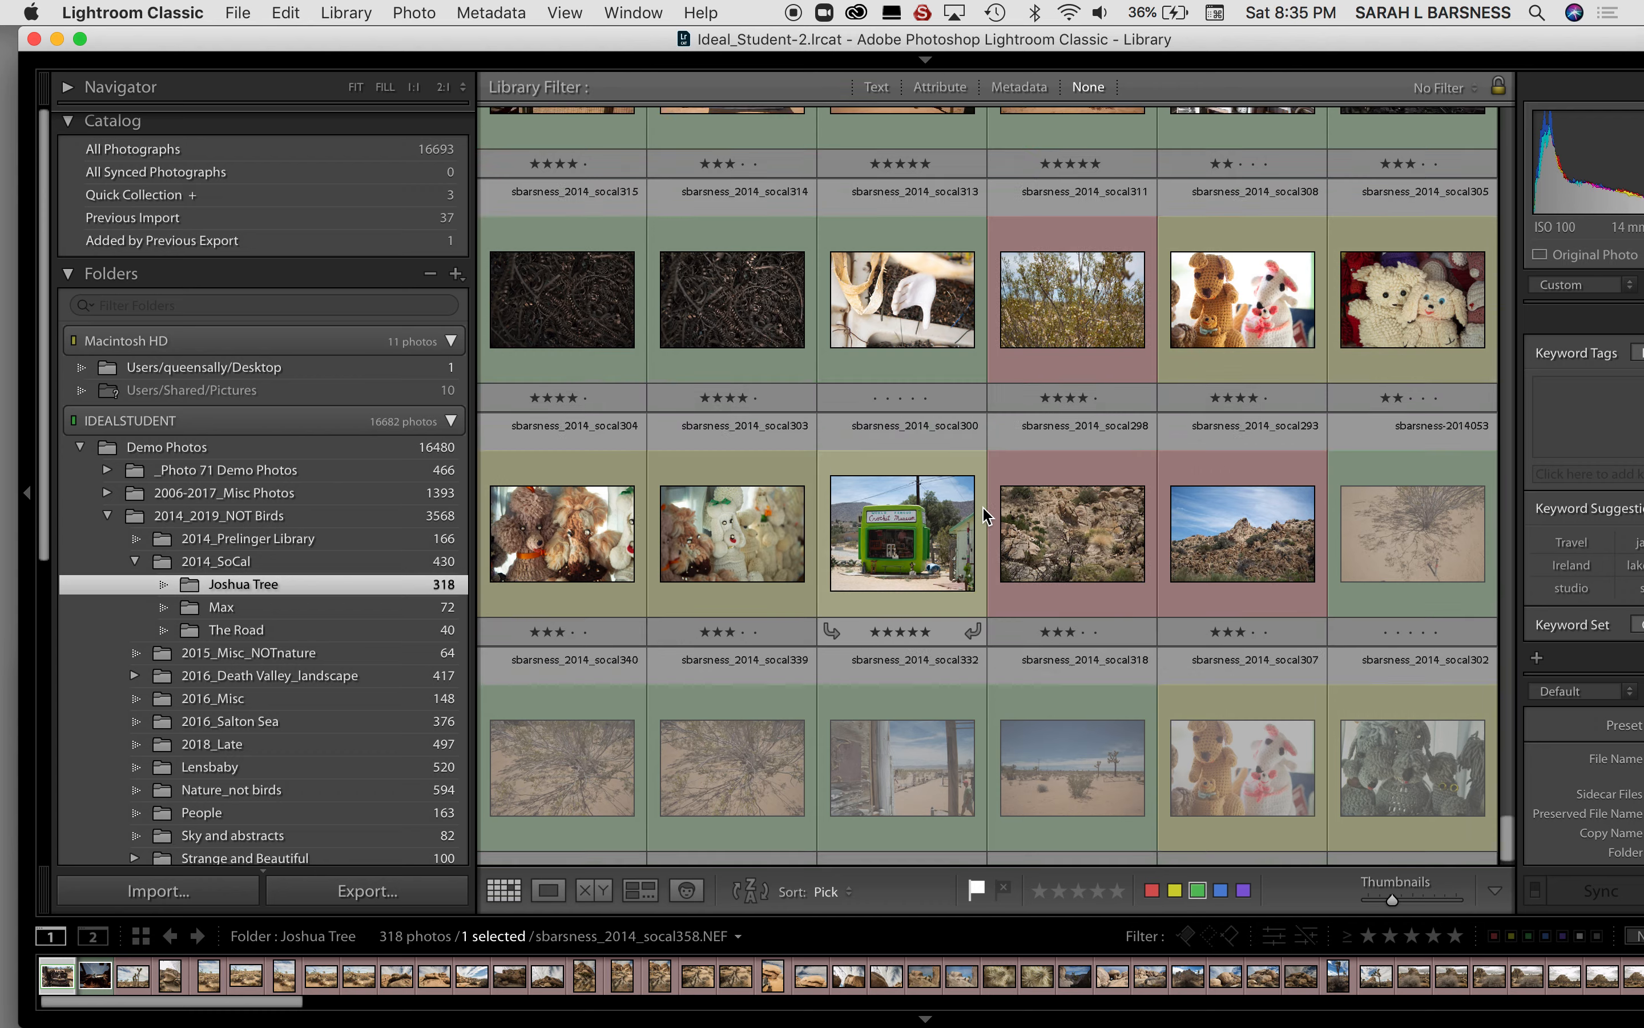
scroll(983, 507, up, 5)
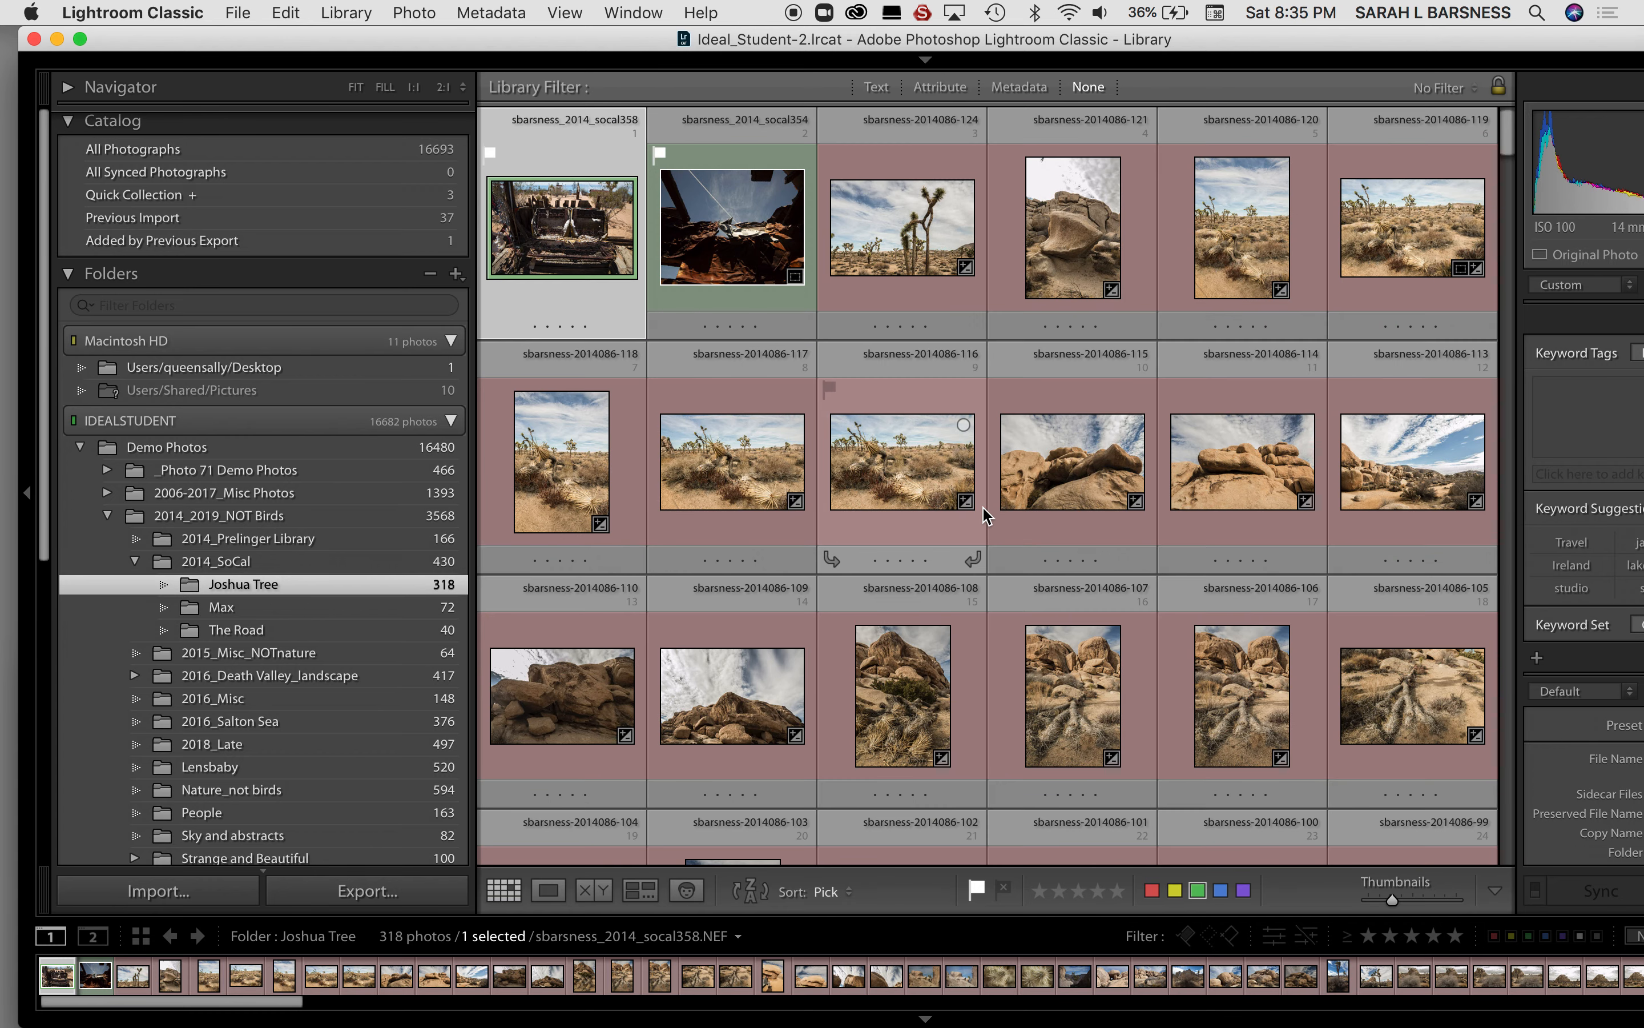
click(848, 892)
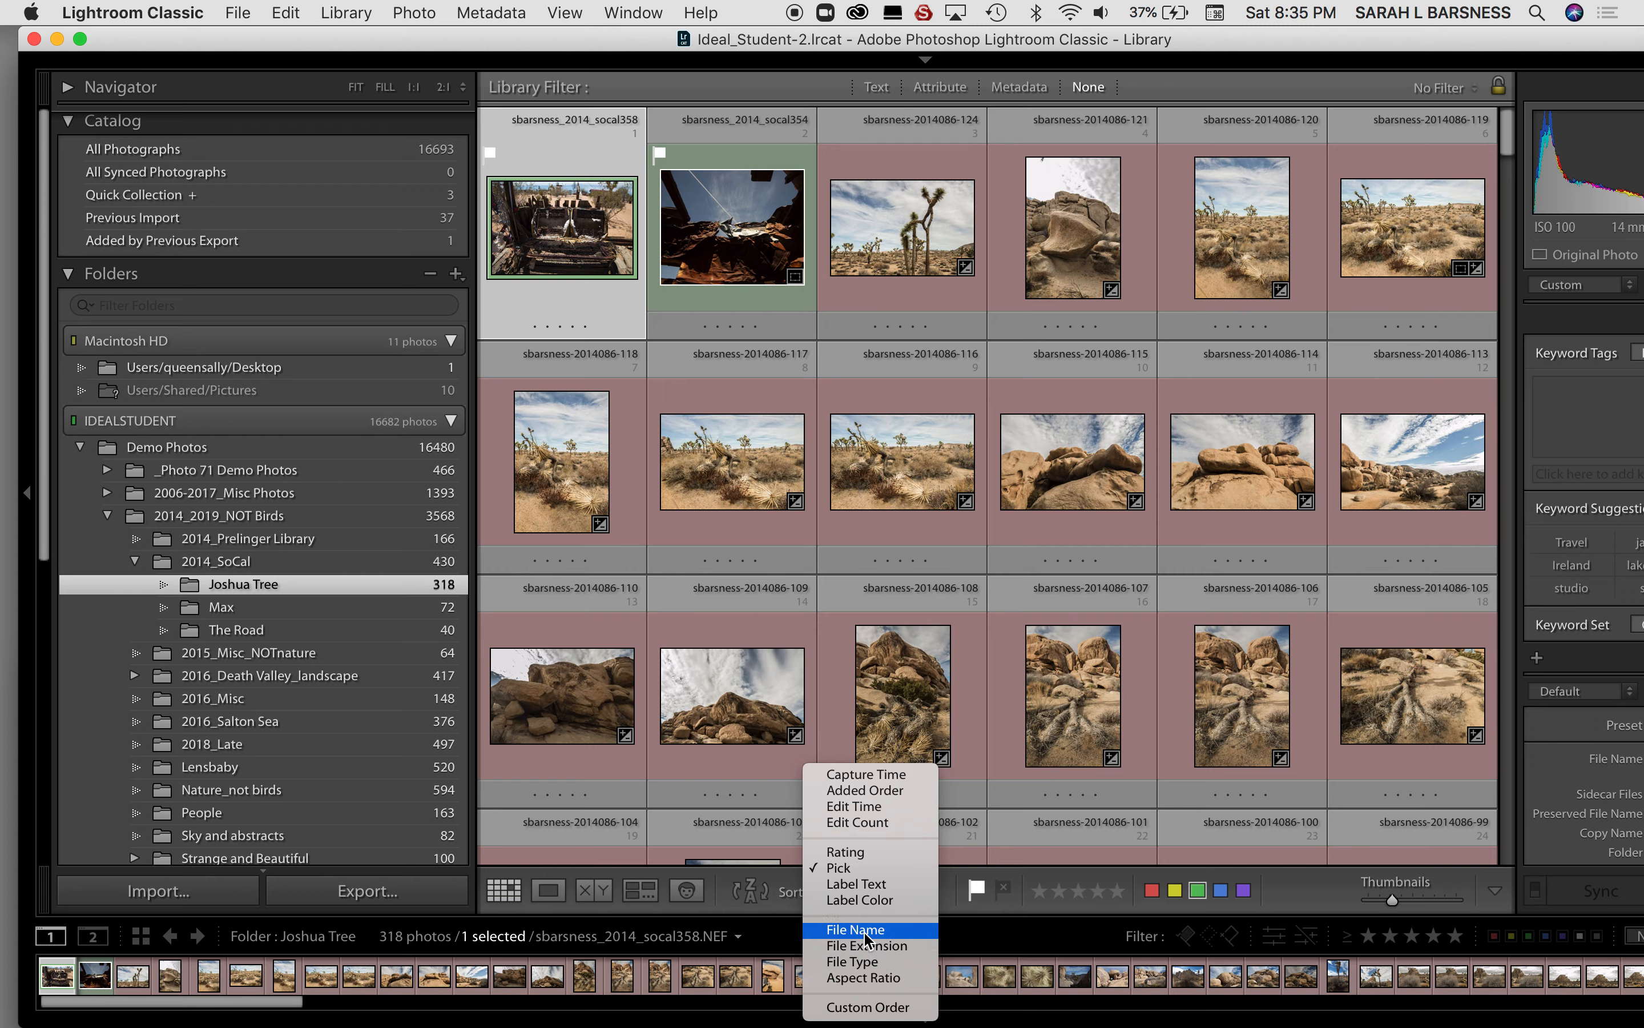
click(863, 850)
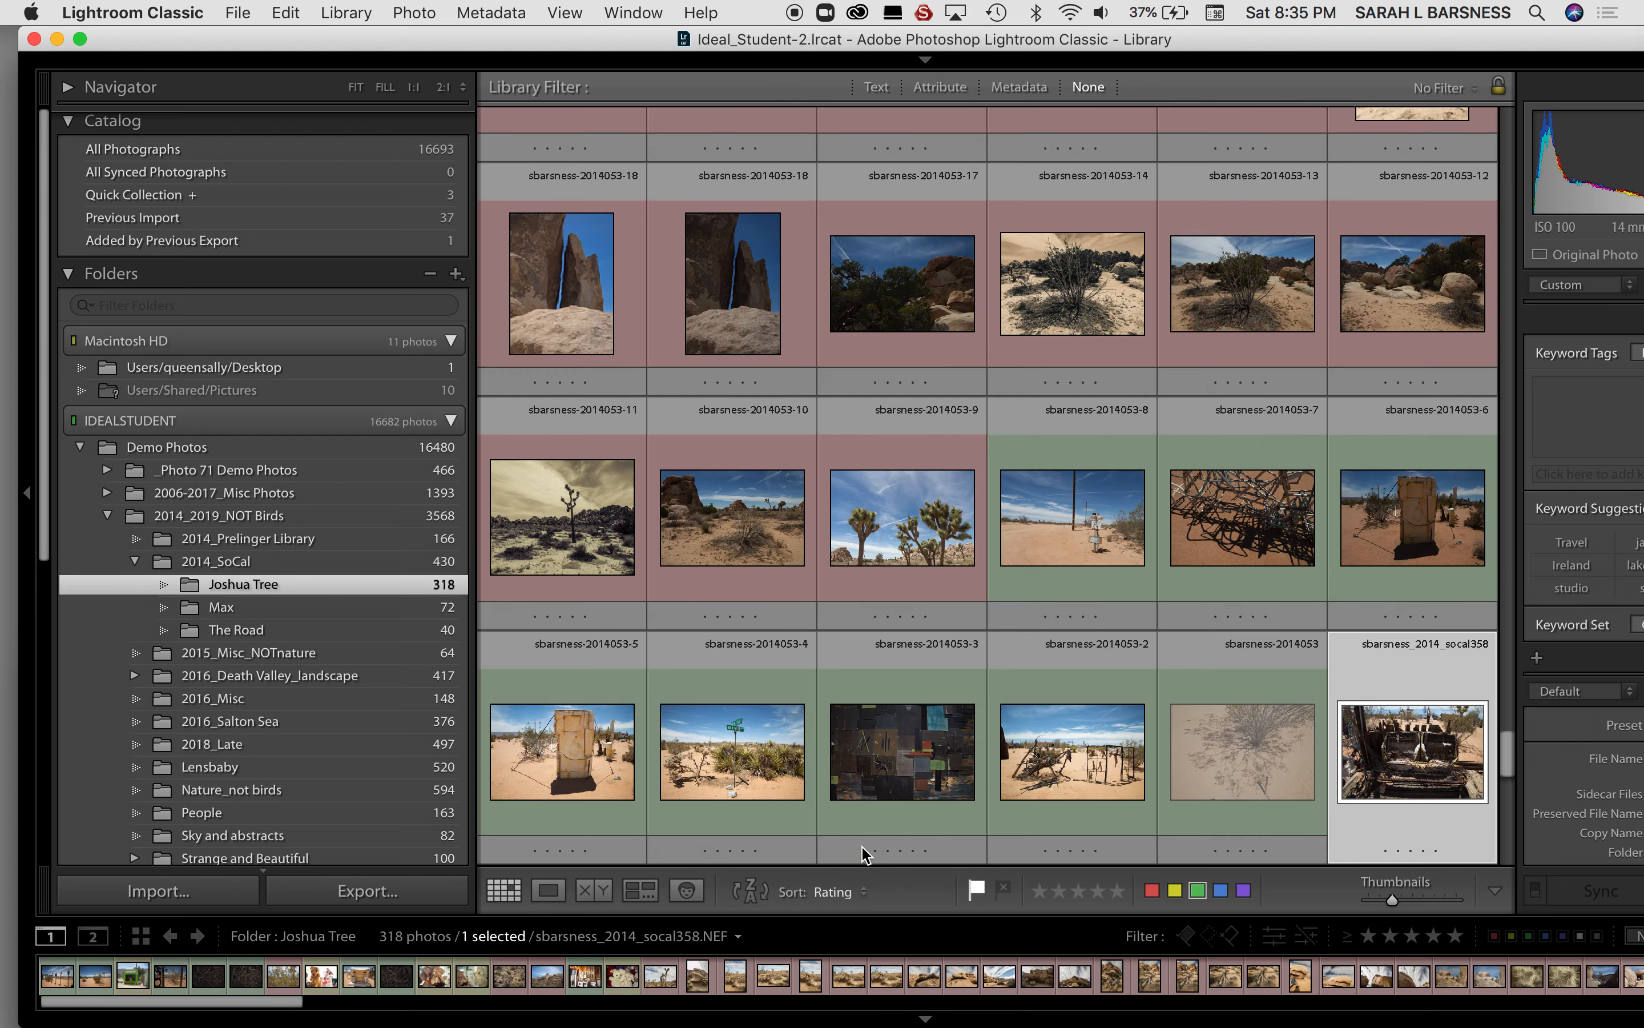
scroll(932, 571, up, 20)
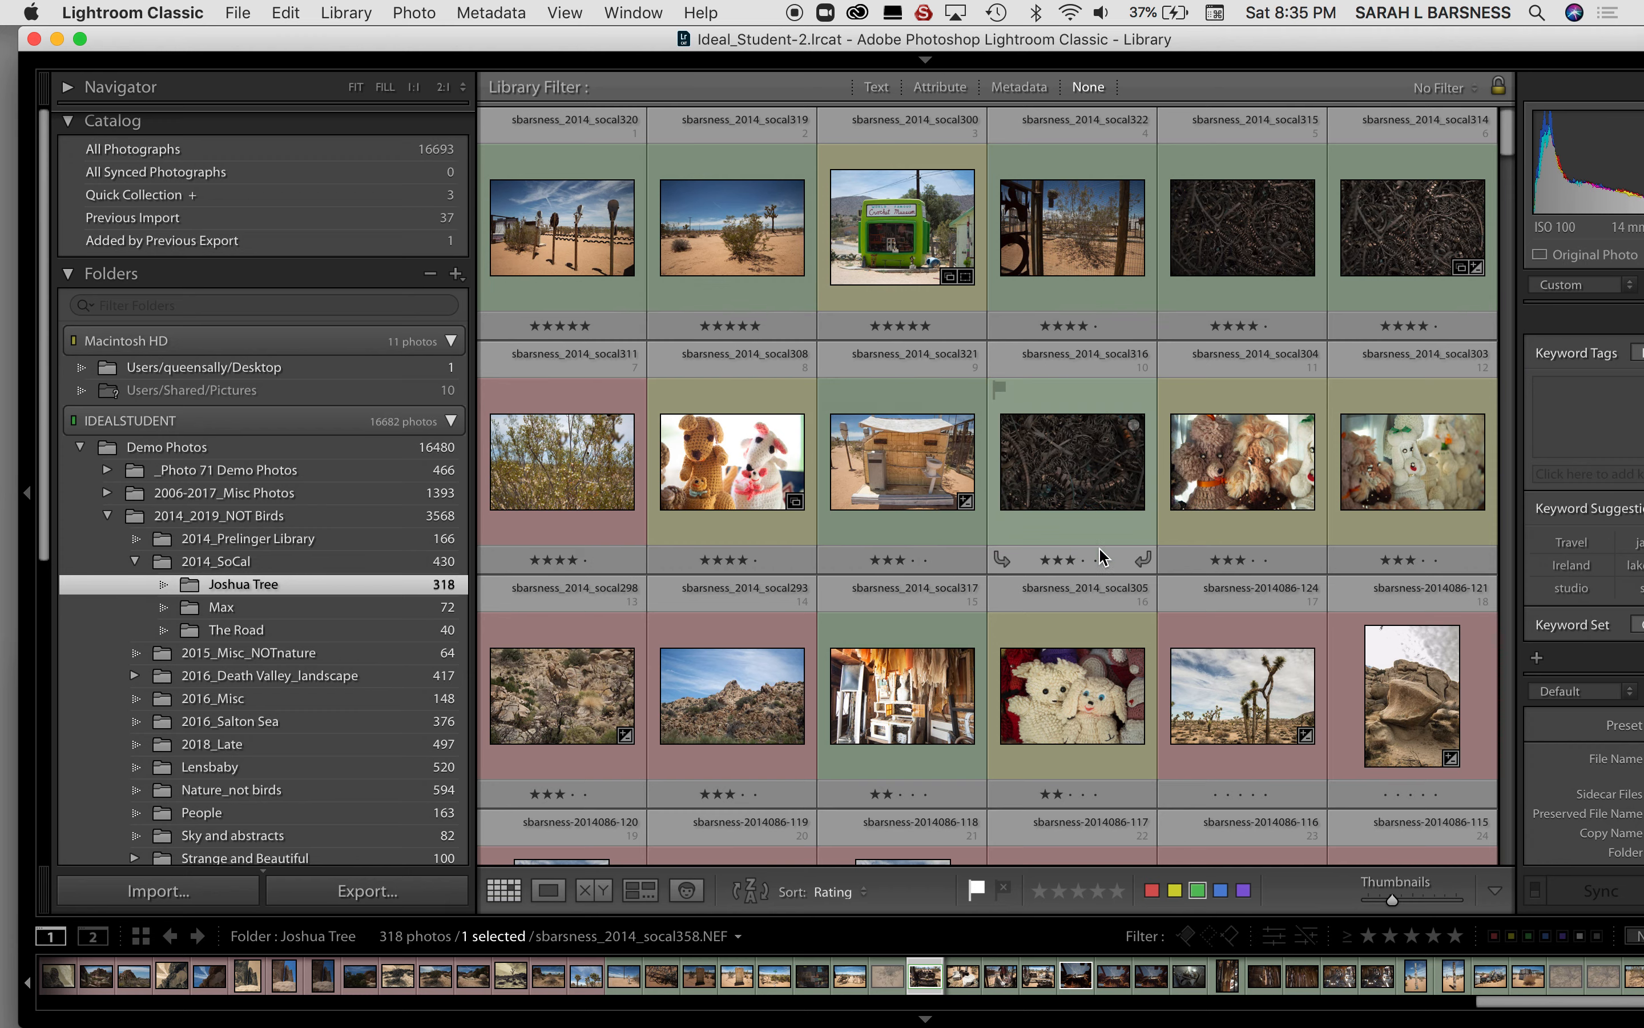
scroll(1096, 561, down, 3)
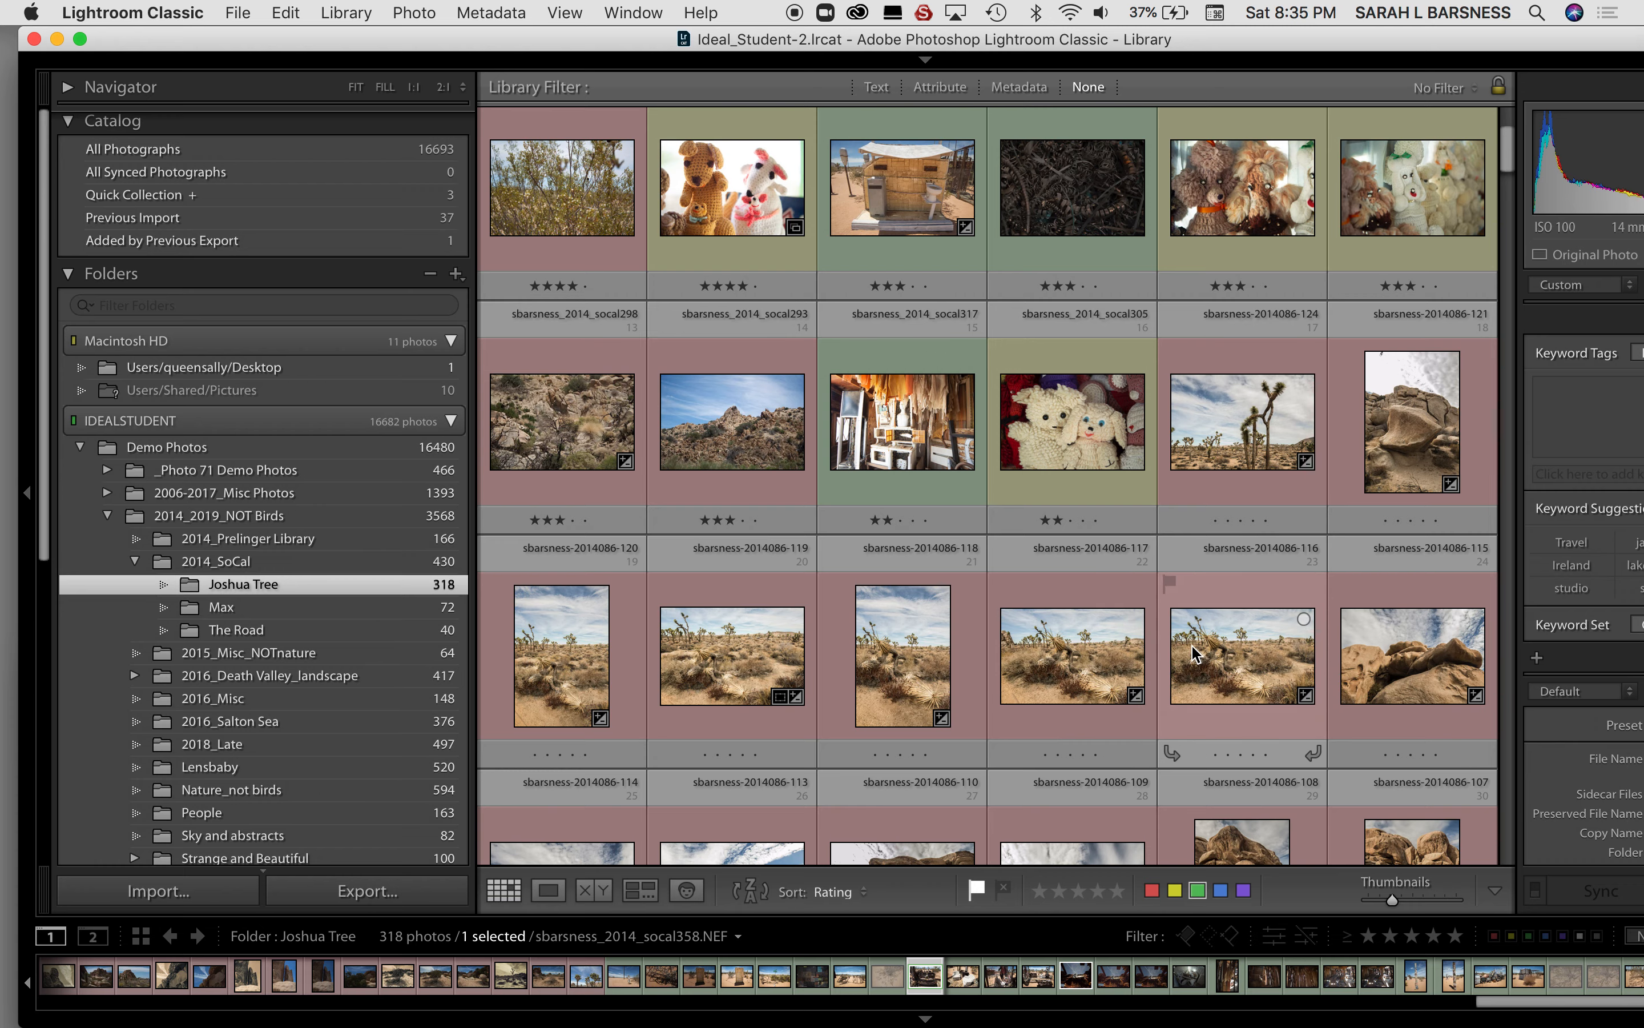
scroll(1193, 653, up, 3)
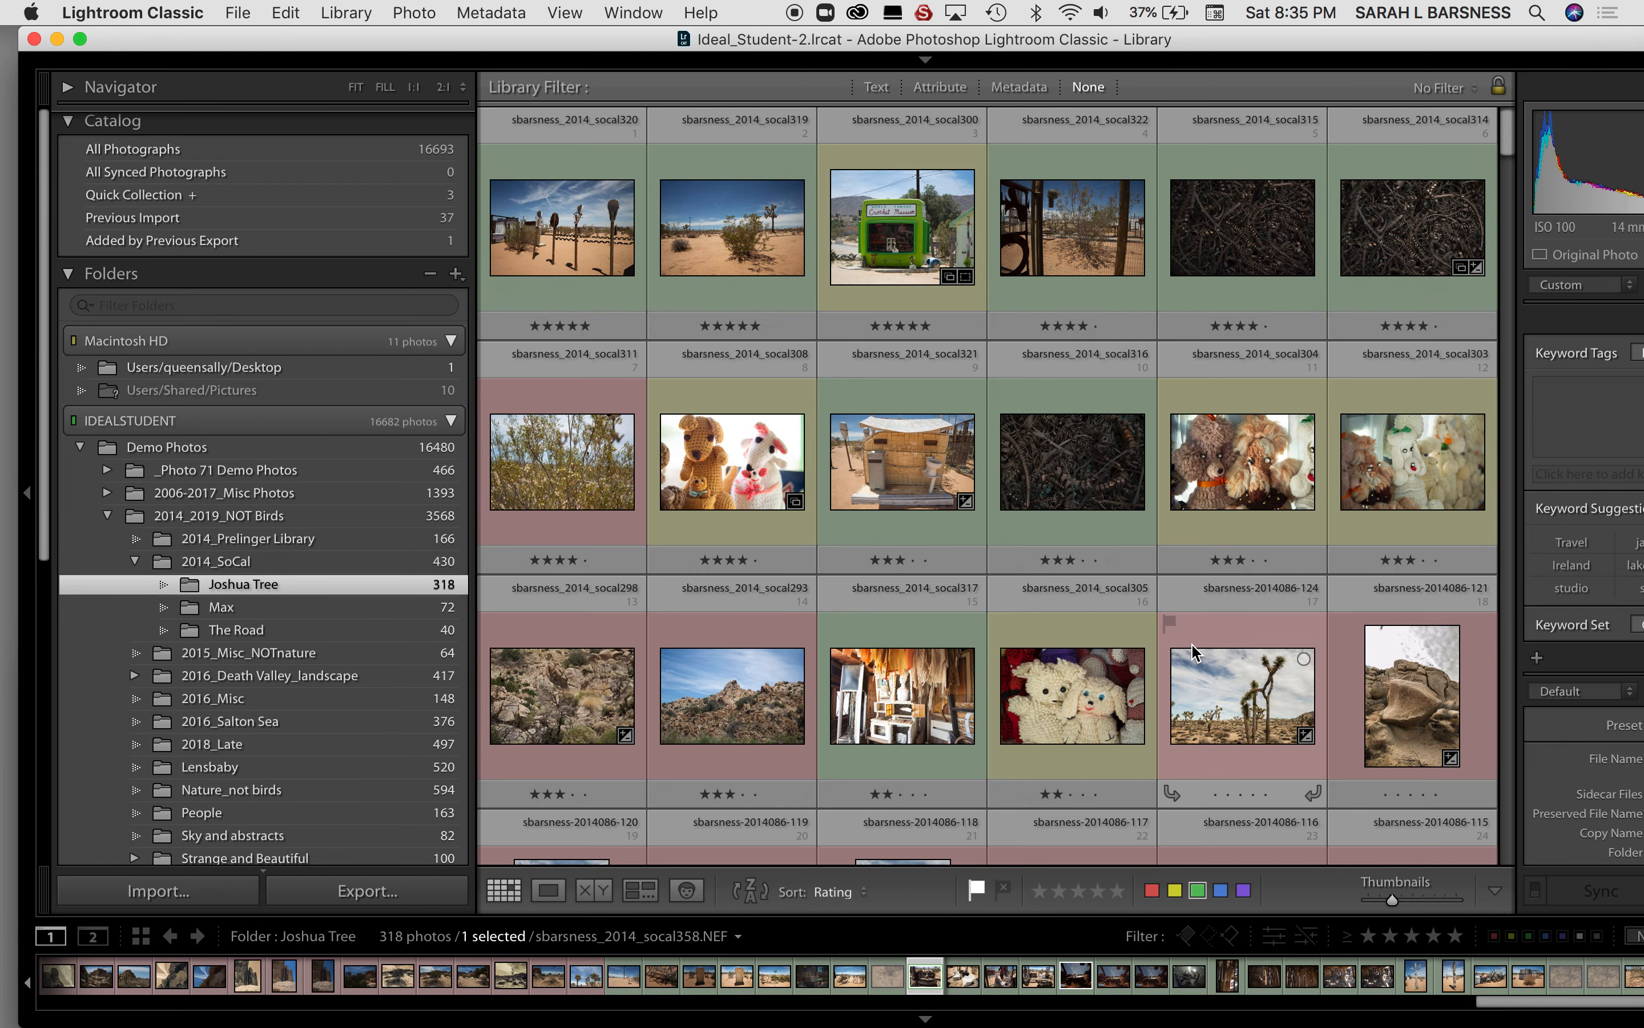
scroll(1194, 653, down, 5)
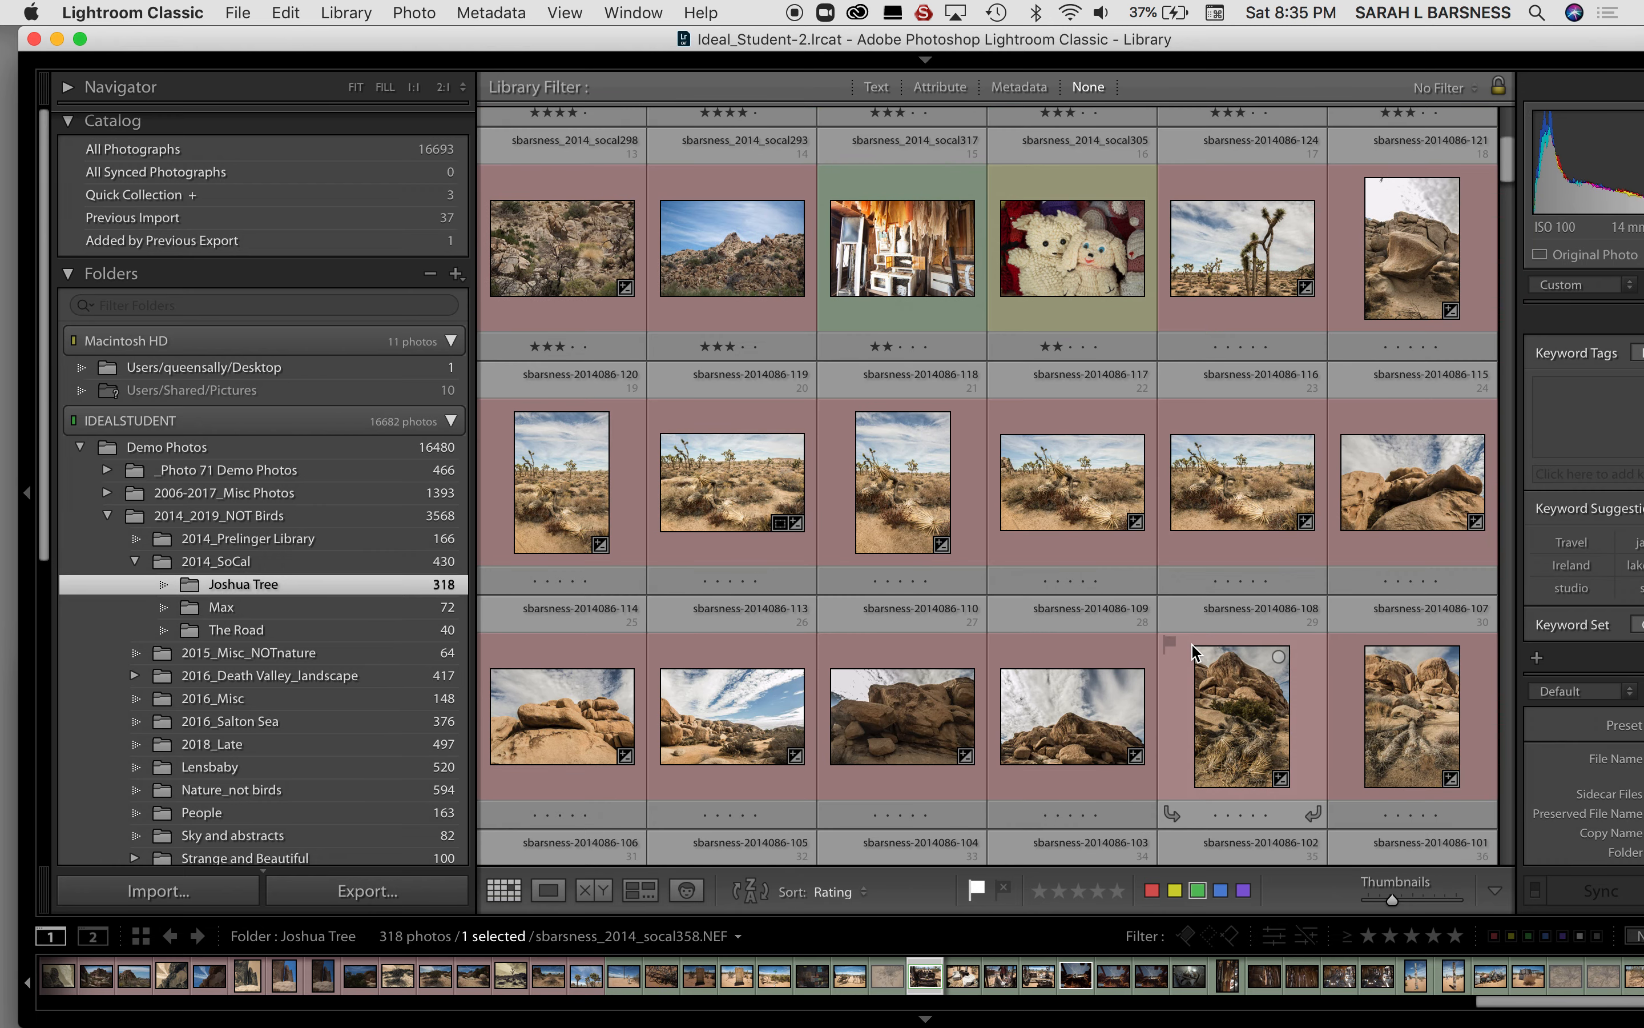
Step: Sort the Joshua Tree photos by Label Color and review the red, yellow and green groups
click(864, 895)
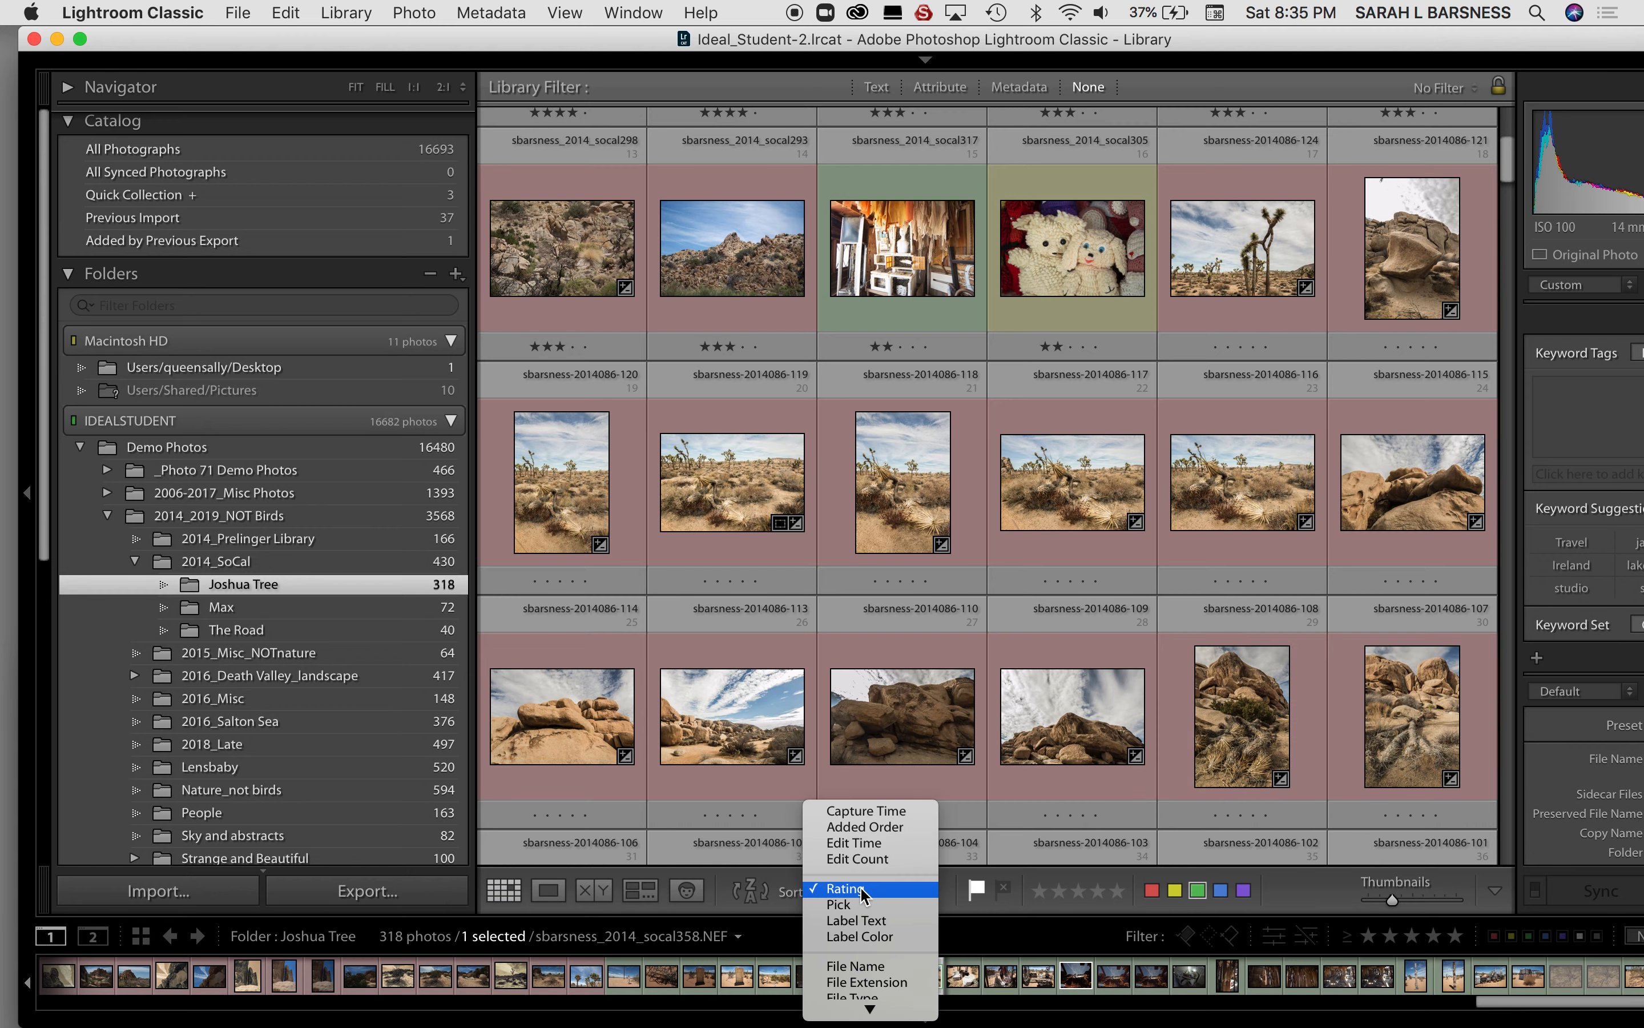
click(858, 935)
scroll(924, 607, up, 5)
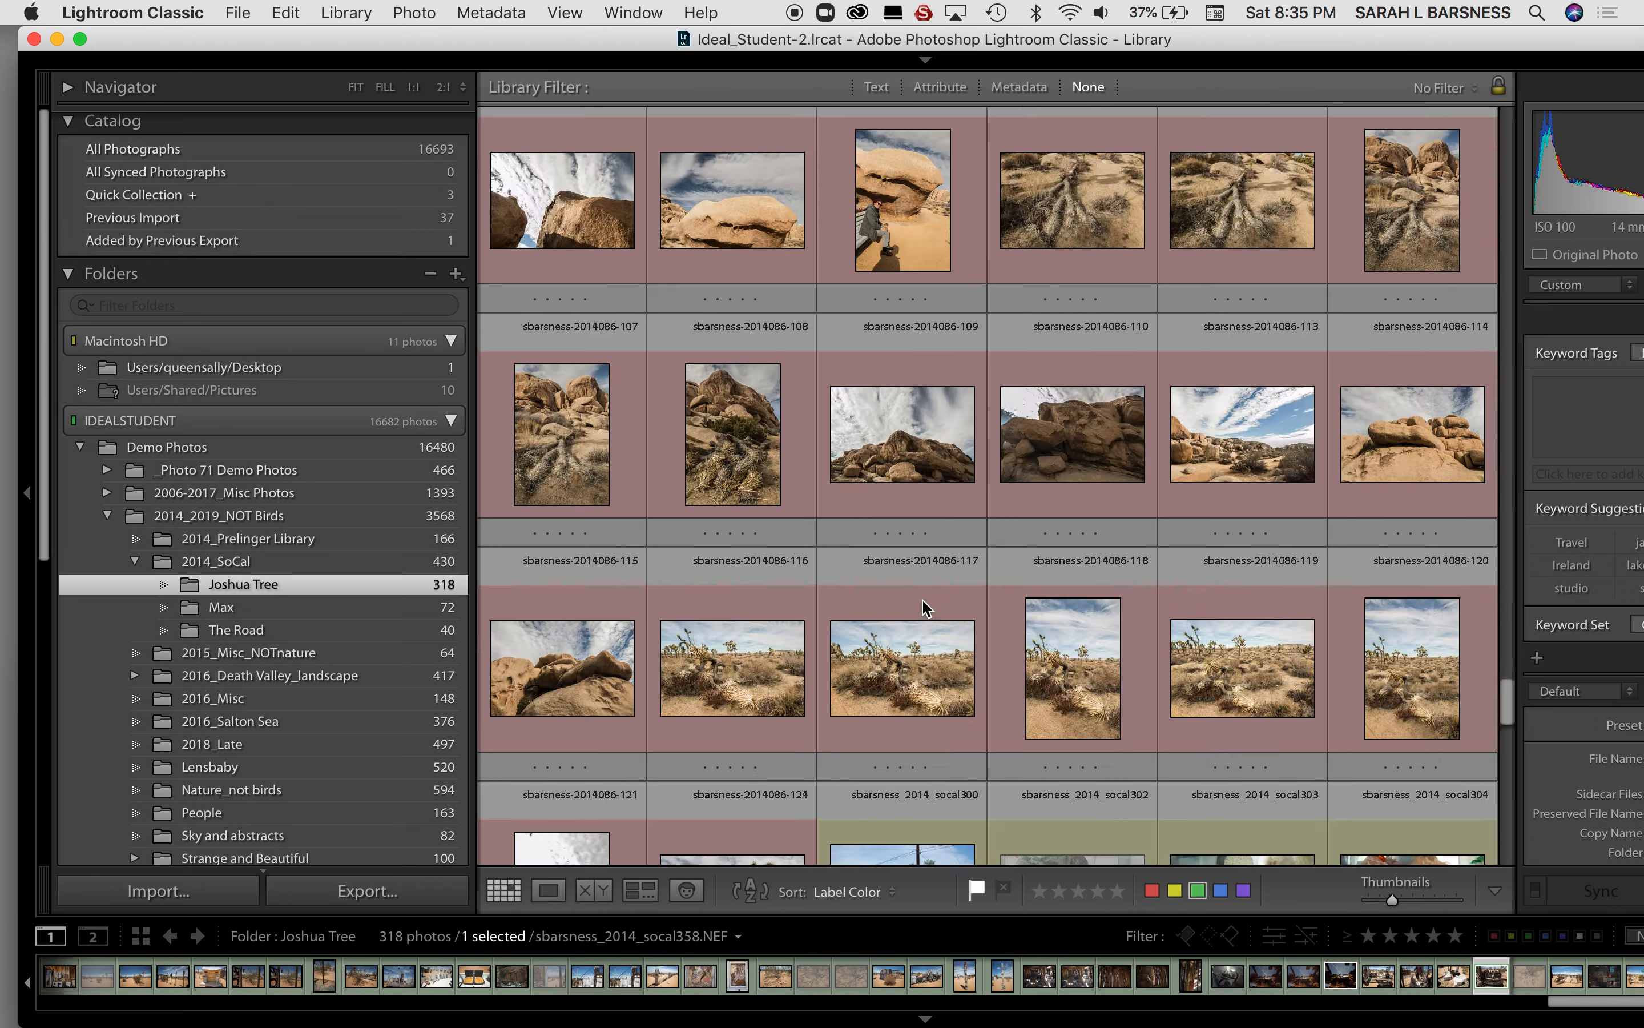
scroll(924, 607, up, 15)
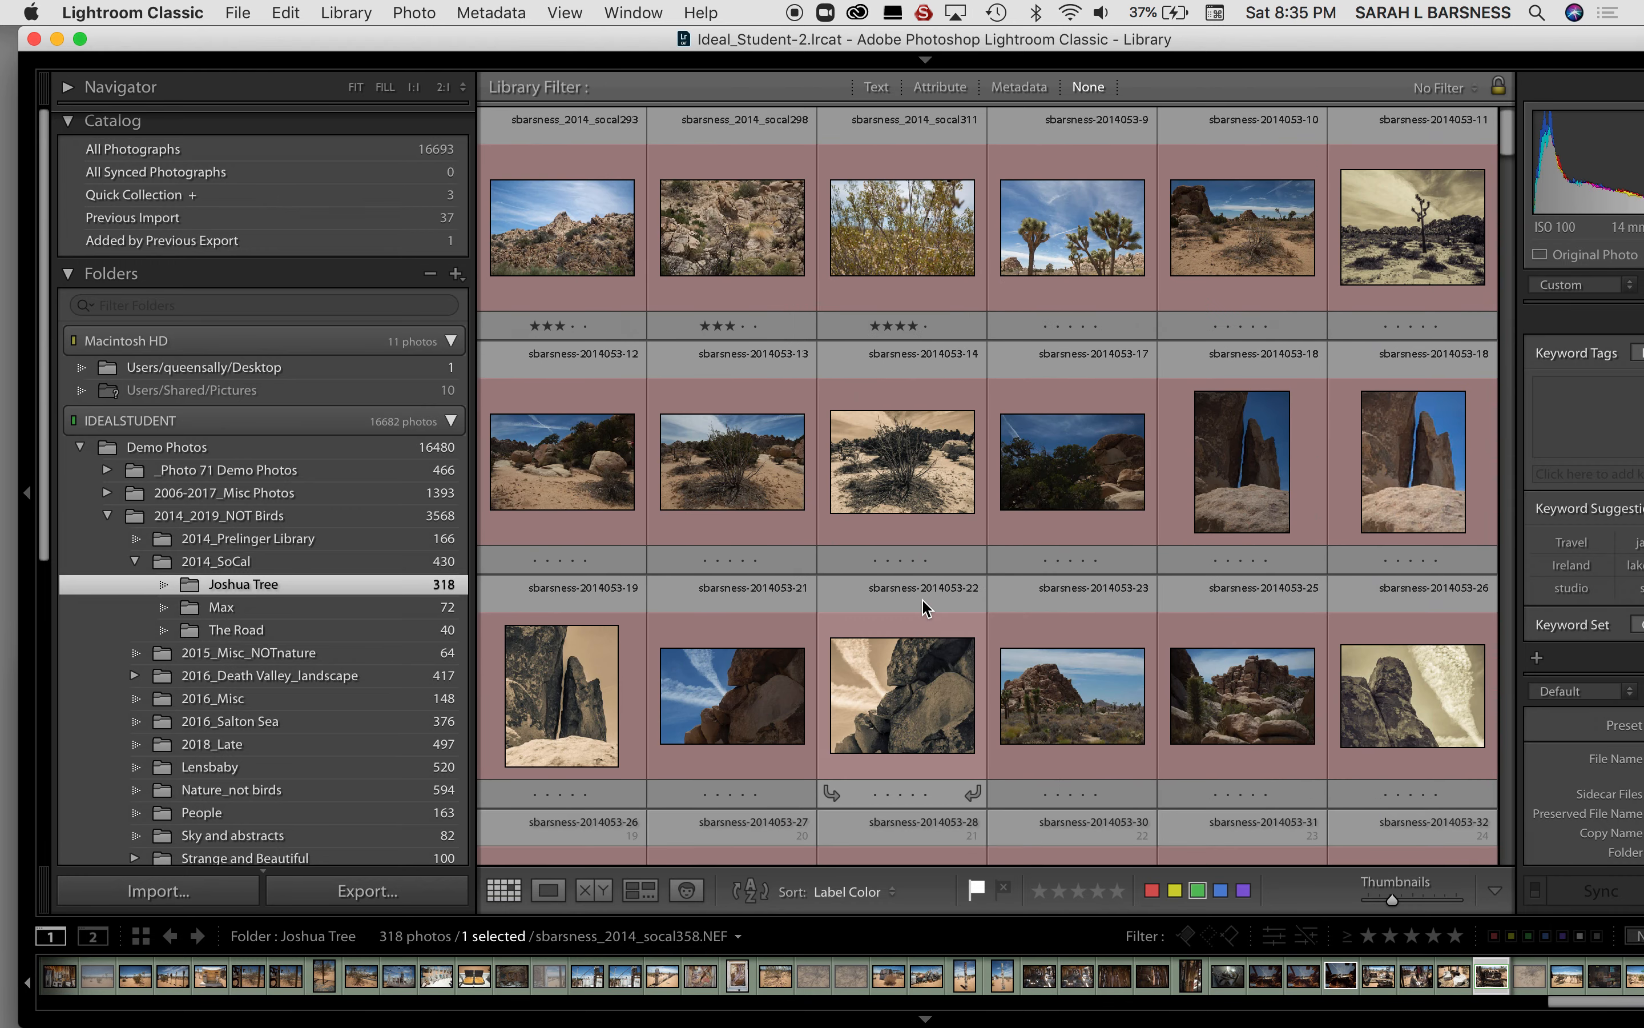
scroll(925, 607, down, 5)
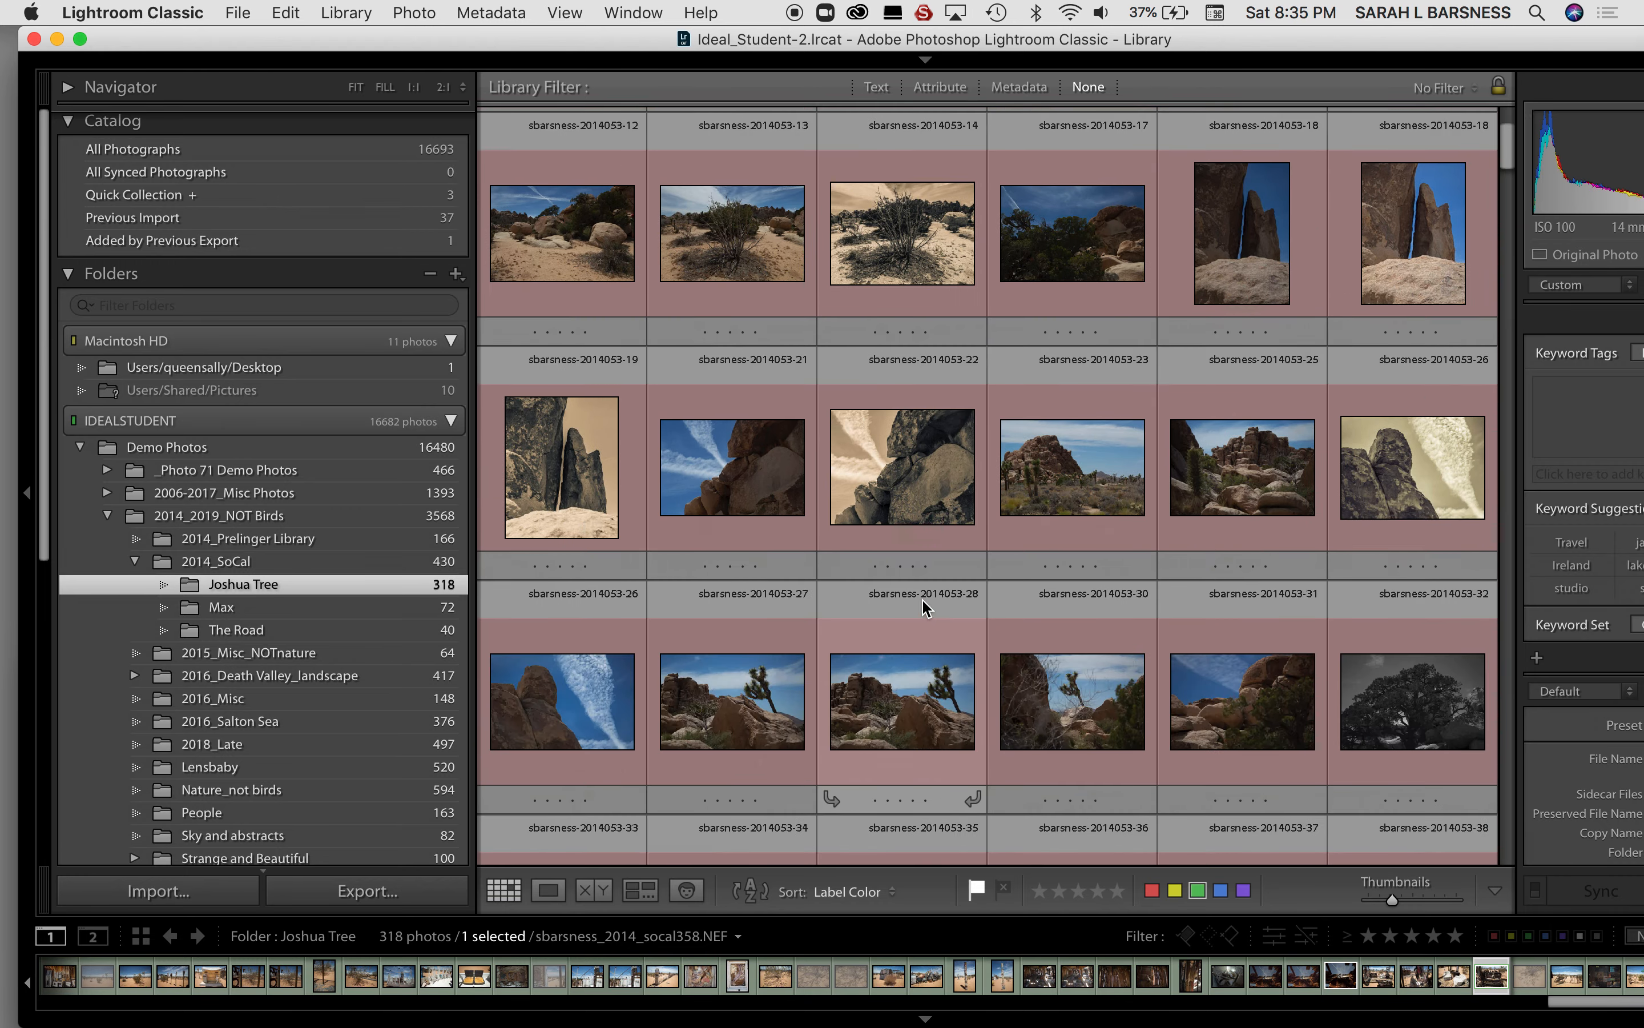
scroll(922, 600, down, 20)
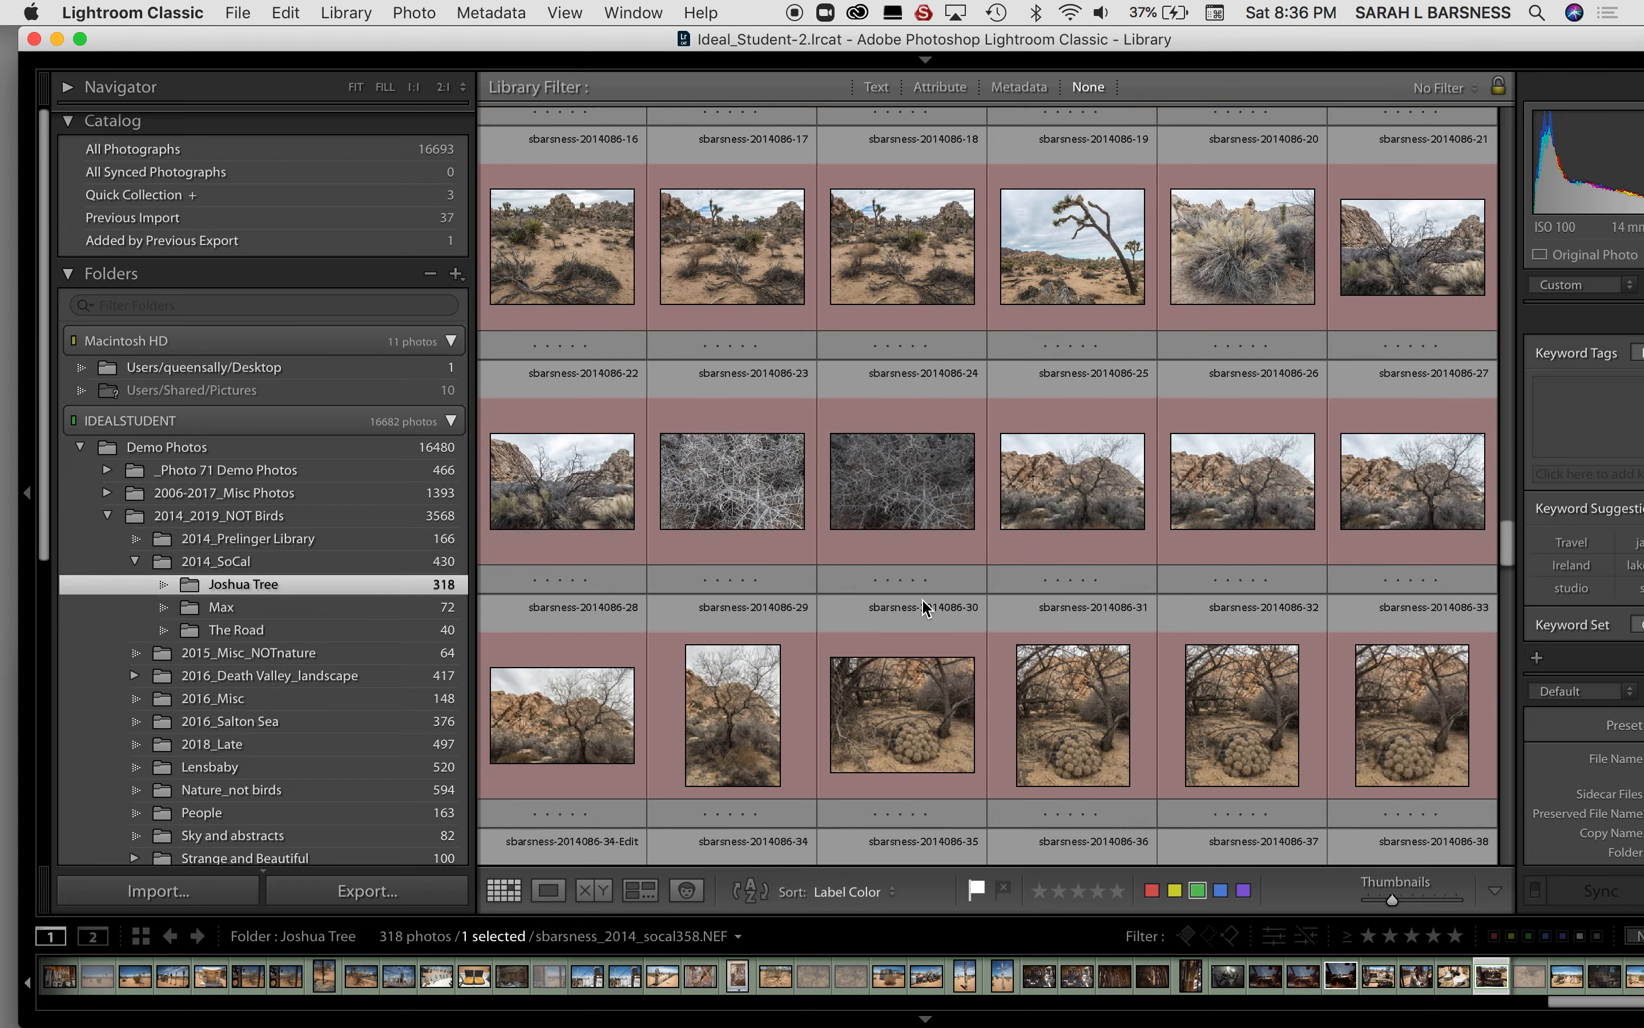
scroll(923, 600, down, 20)
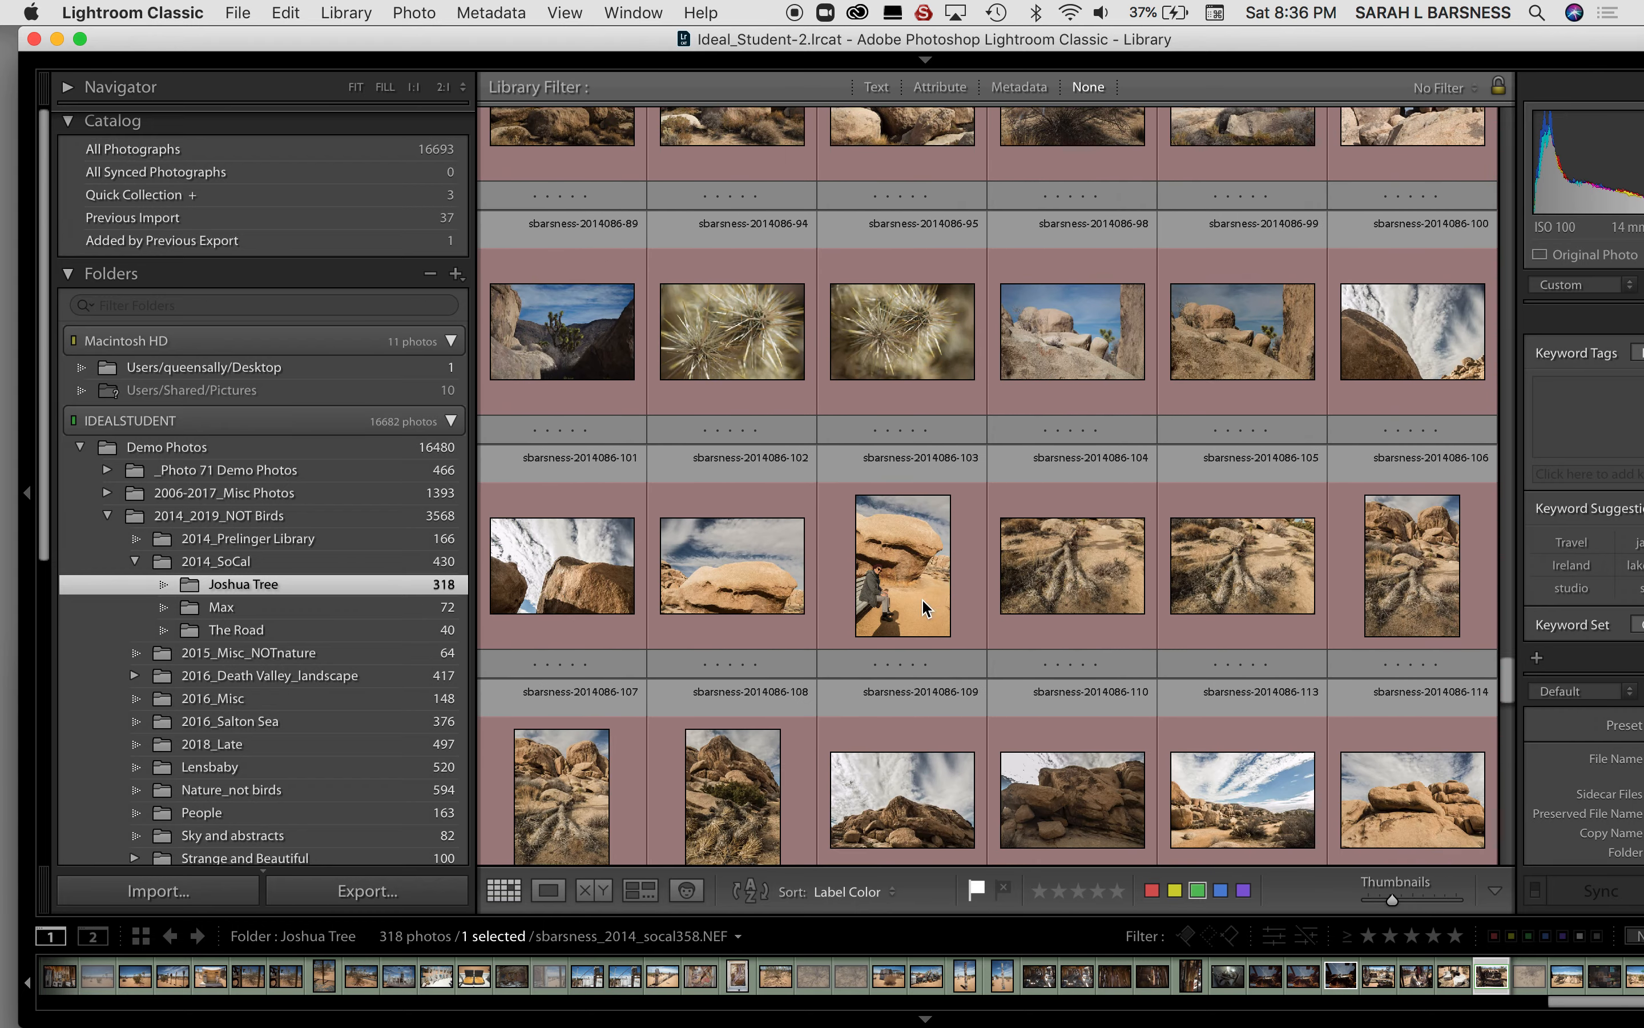
scroll(922, 604, up, 5)
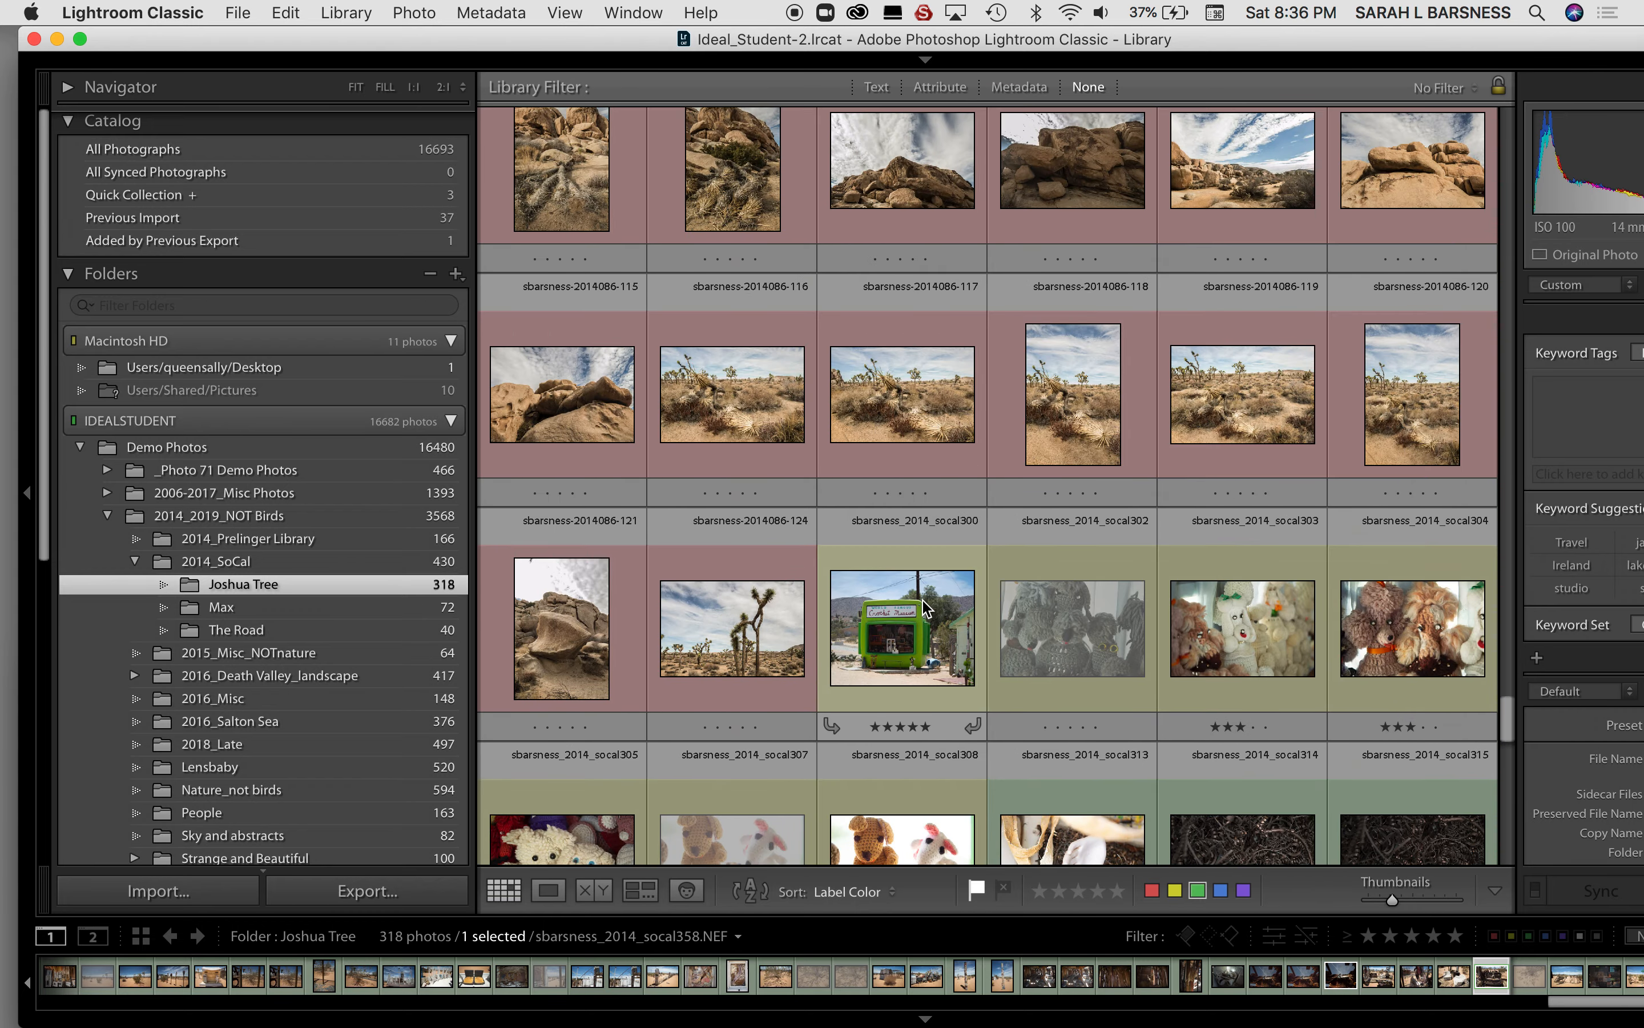
scroll(922, 605, down, 3)
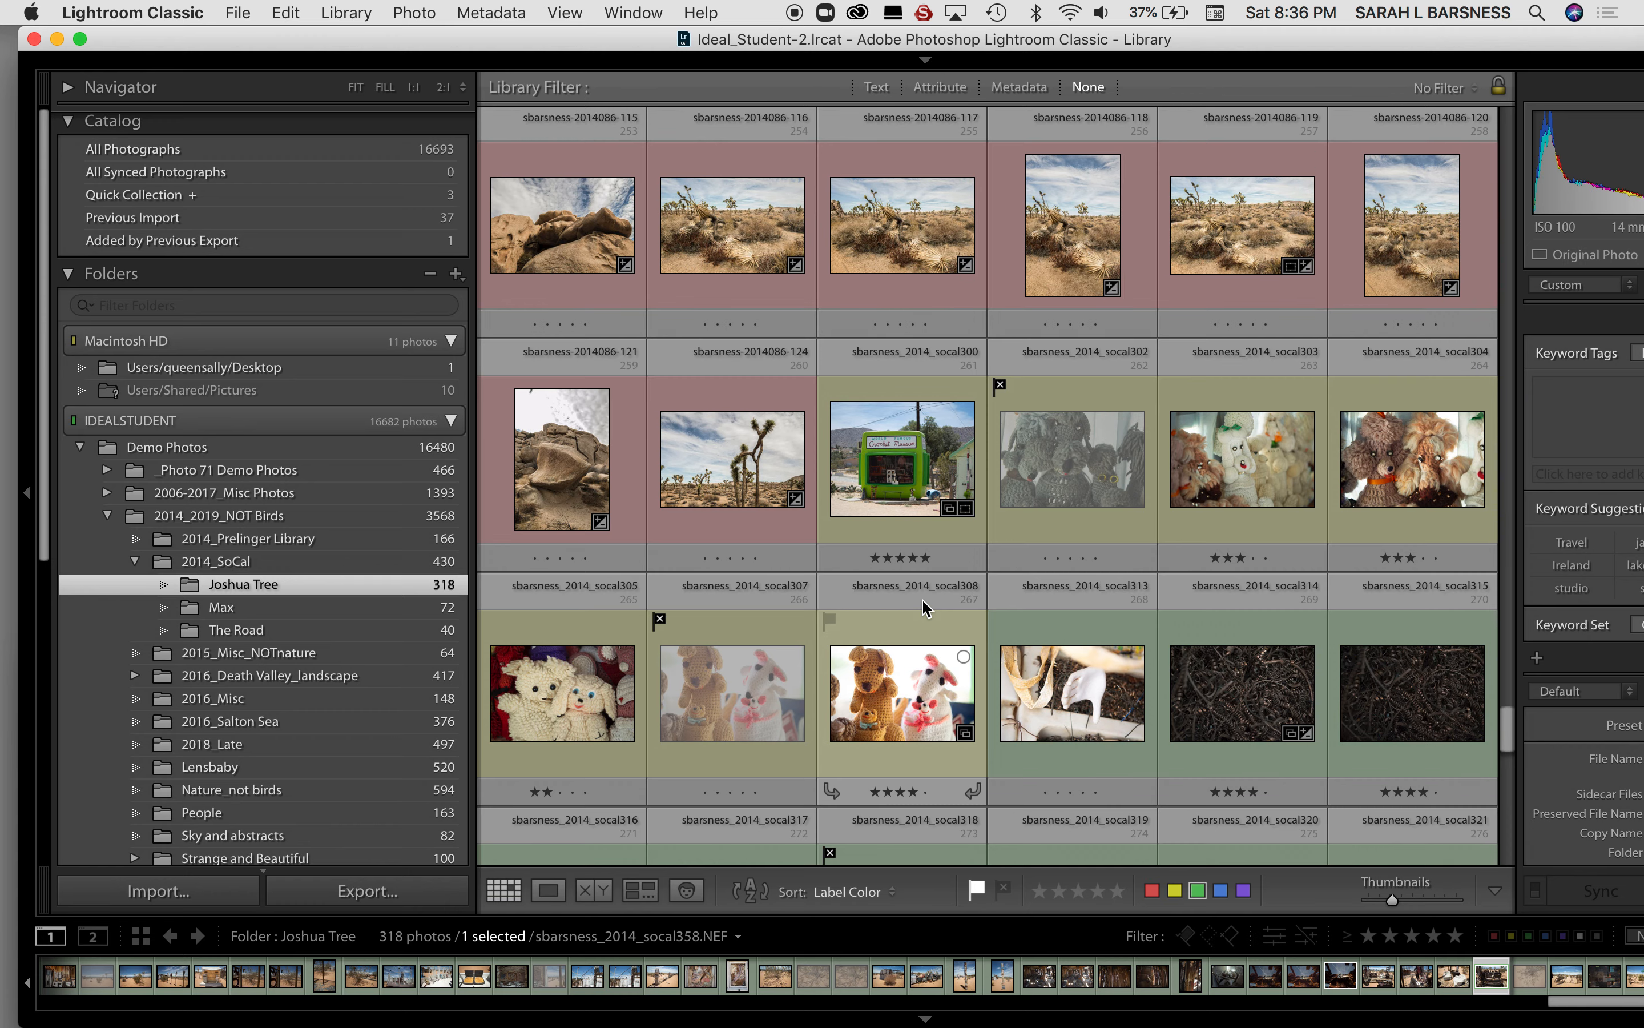
scroll(922, 599, down, 3)
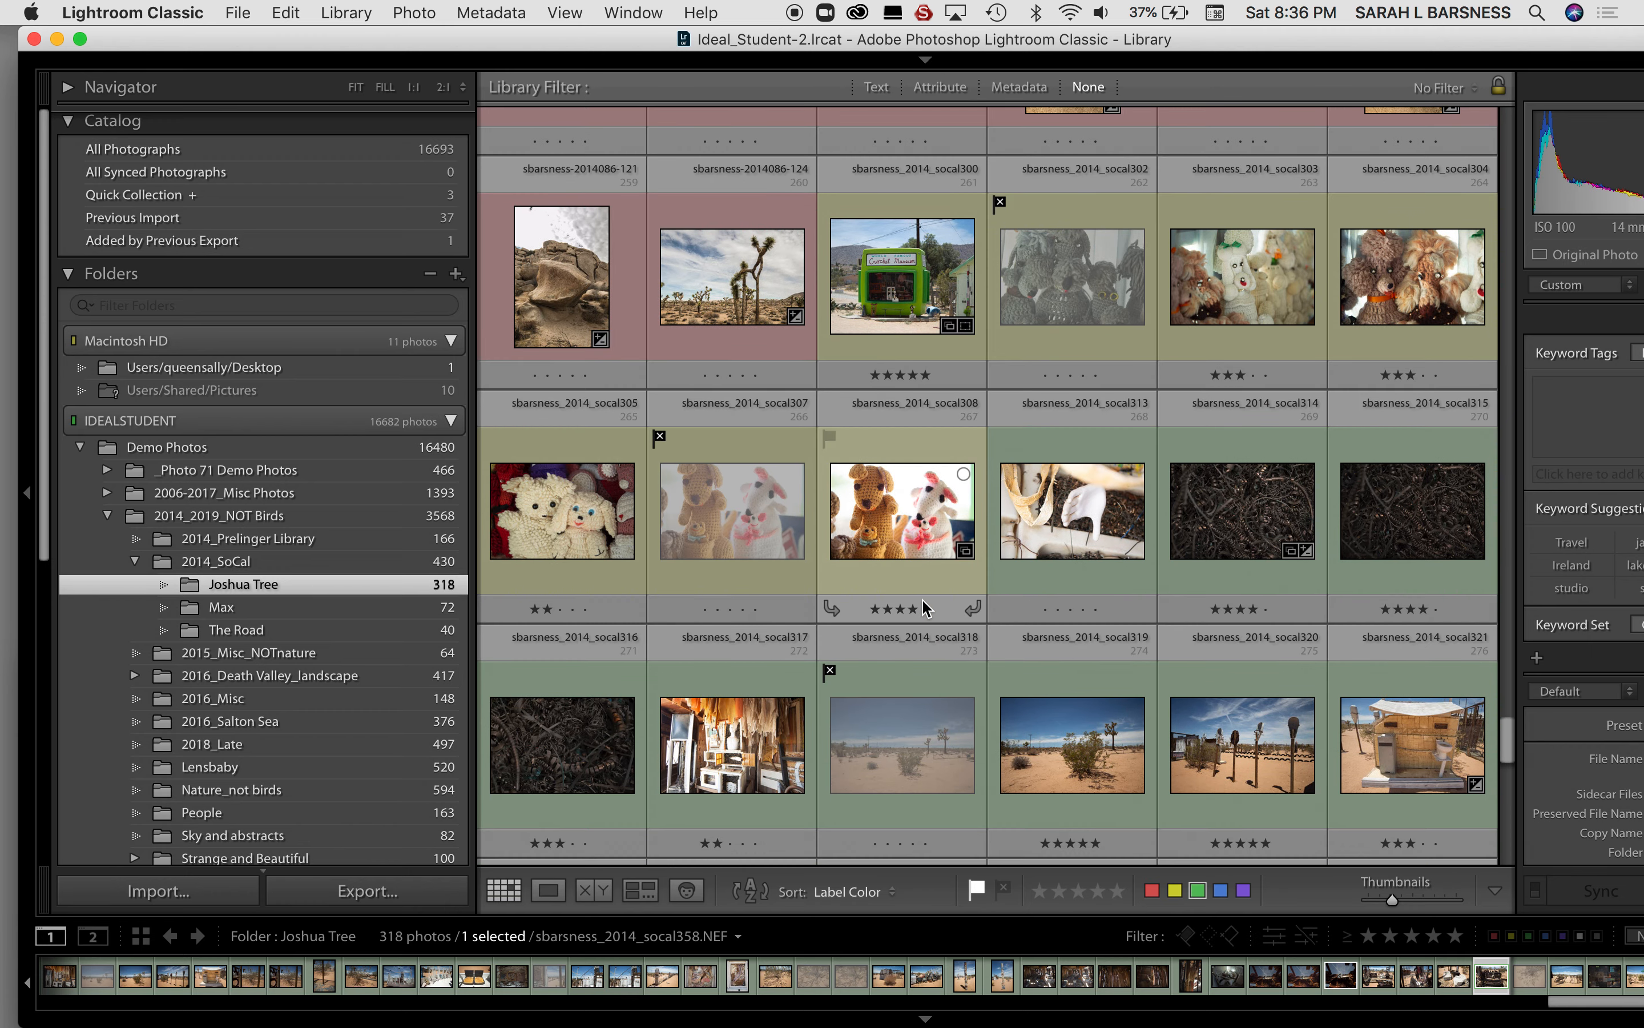
Step: Select the whole green-labeled group in the Joshua Tree grid, from sbarsness_2014_socal313 through sbarsness-2014053-8
scroll(922, 598, down, 9)
scroll(922, 607, down, 10)
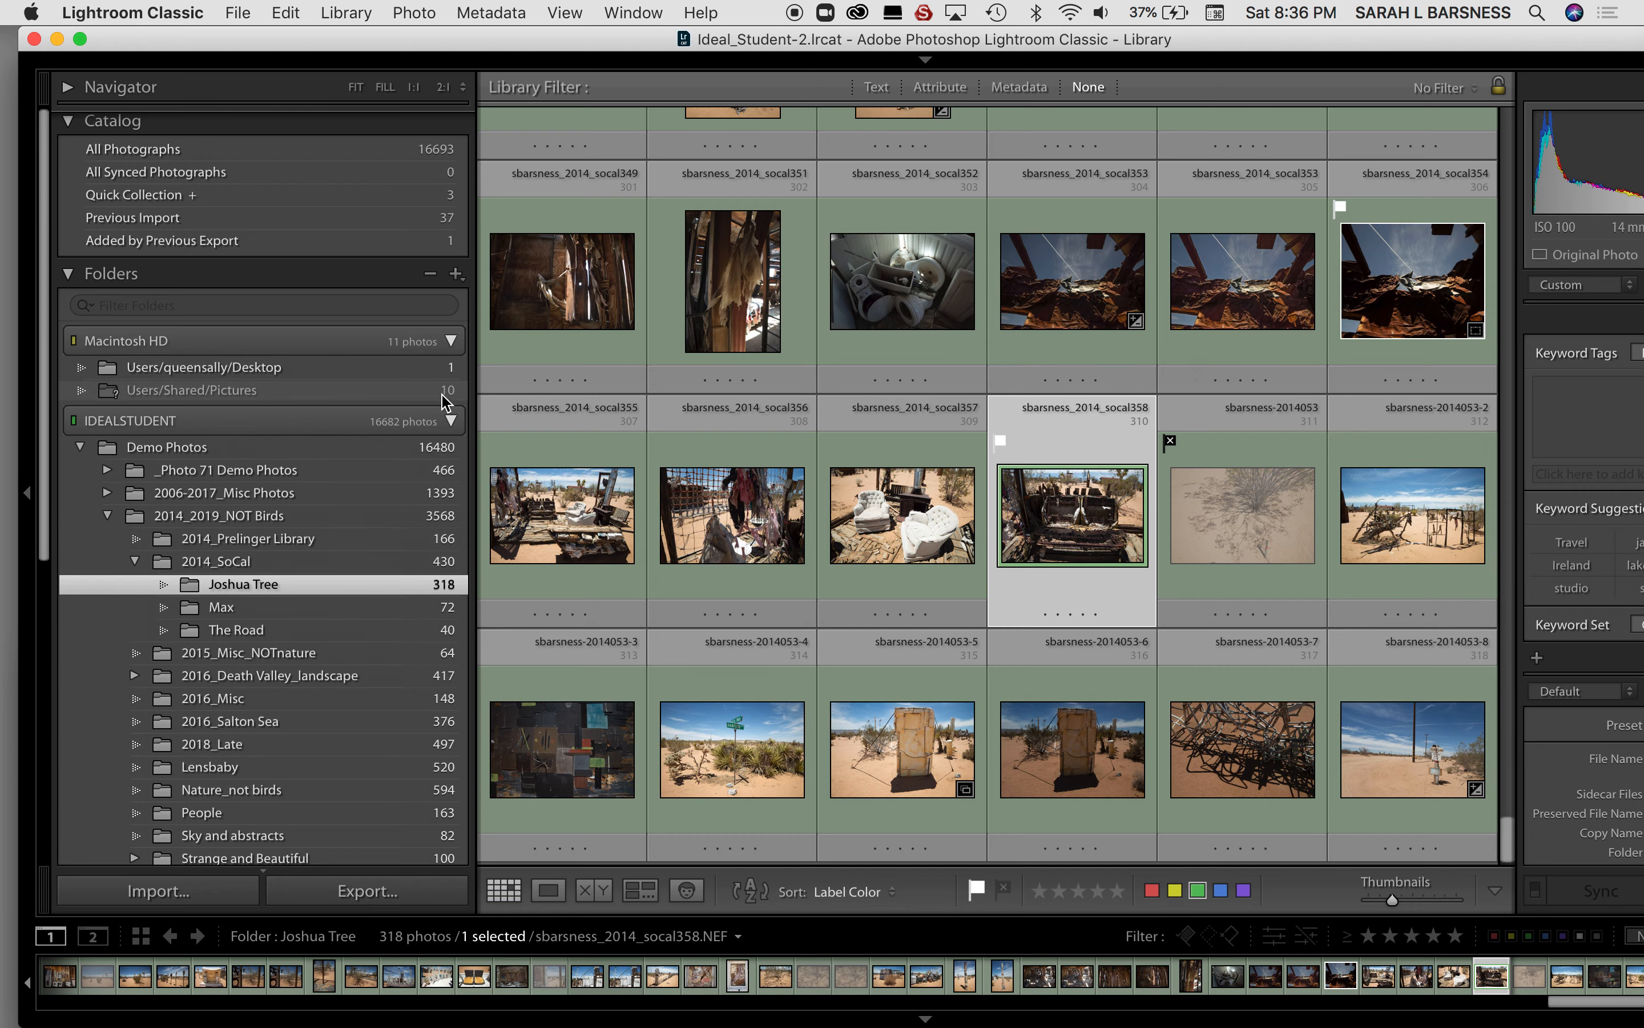
scroll(842, 626, up, 20)
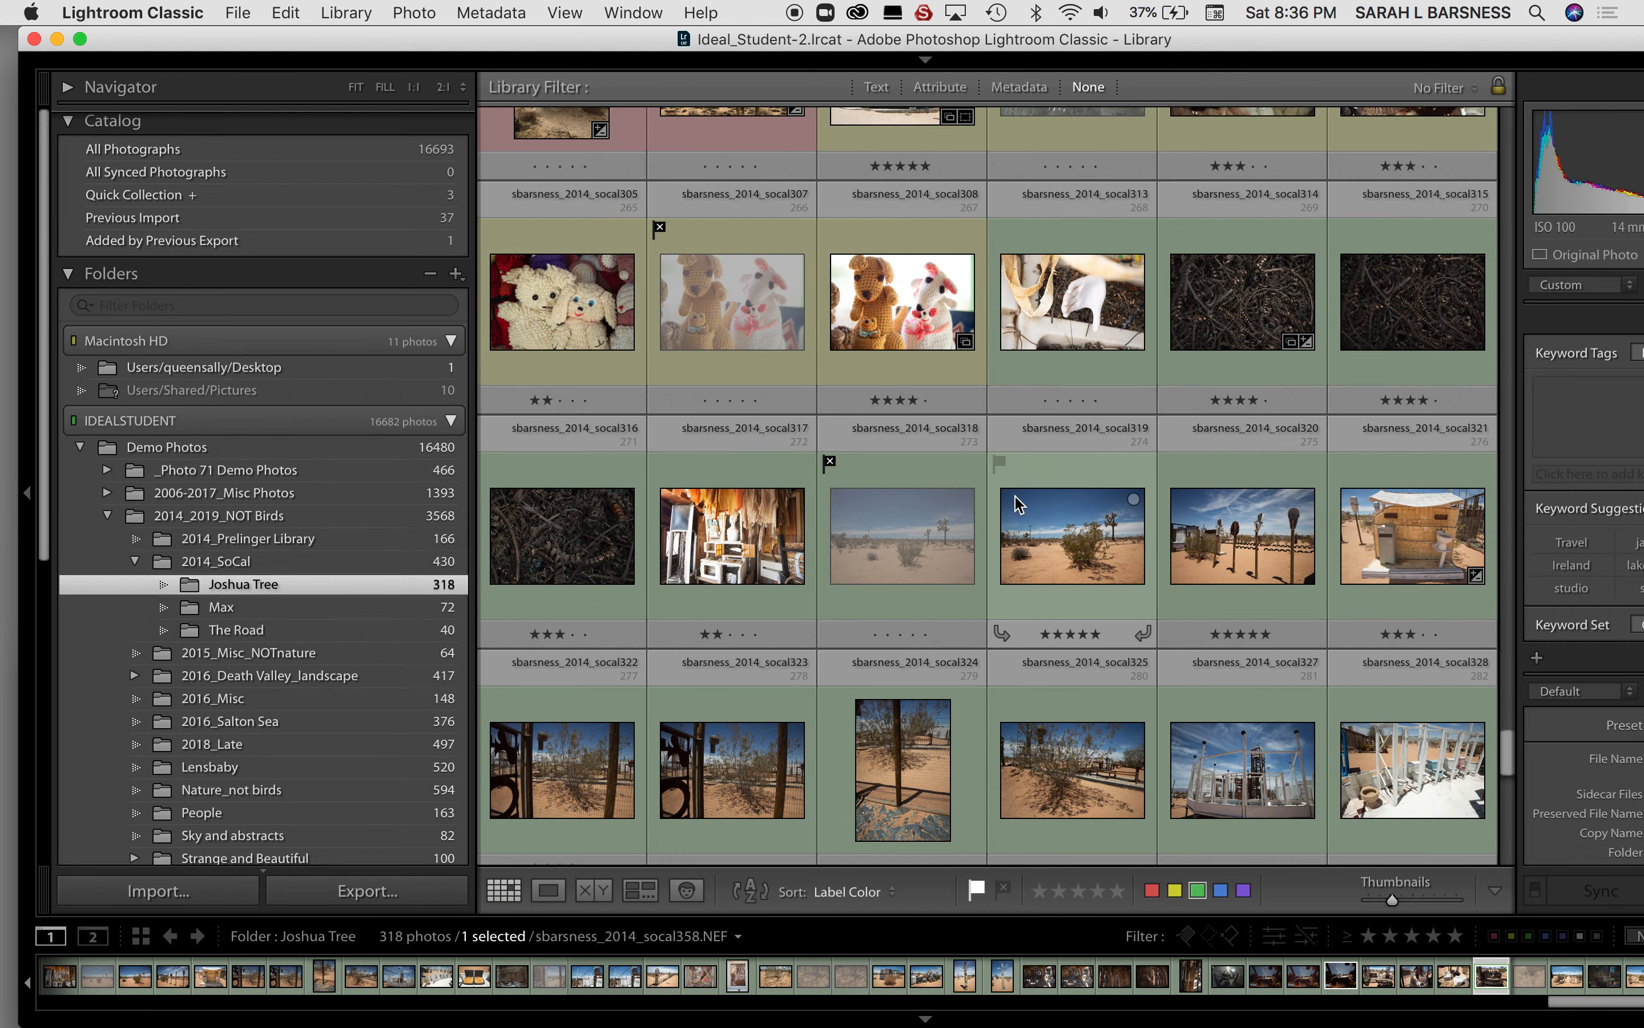
click(1095, 318)
scroll(1094, 317, down, 20)
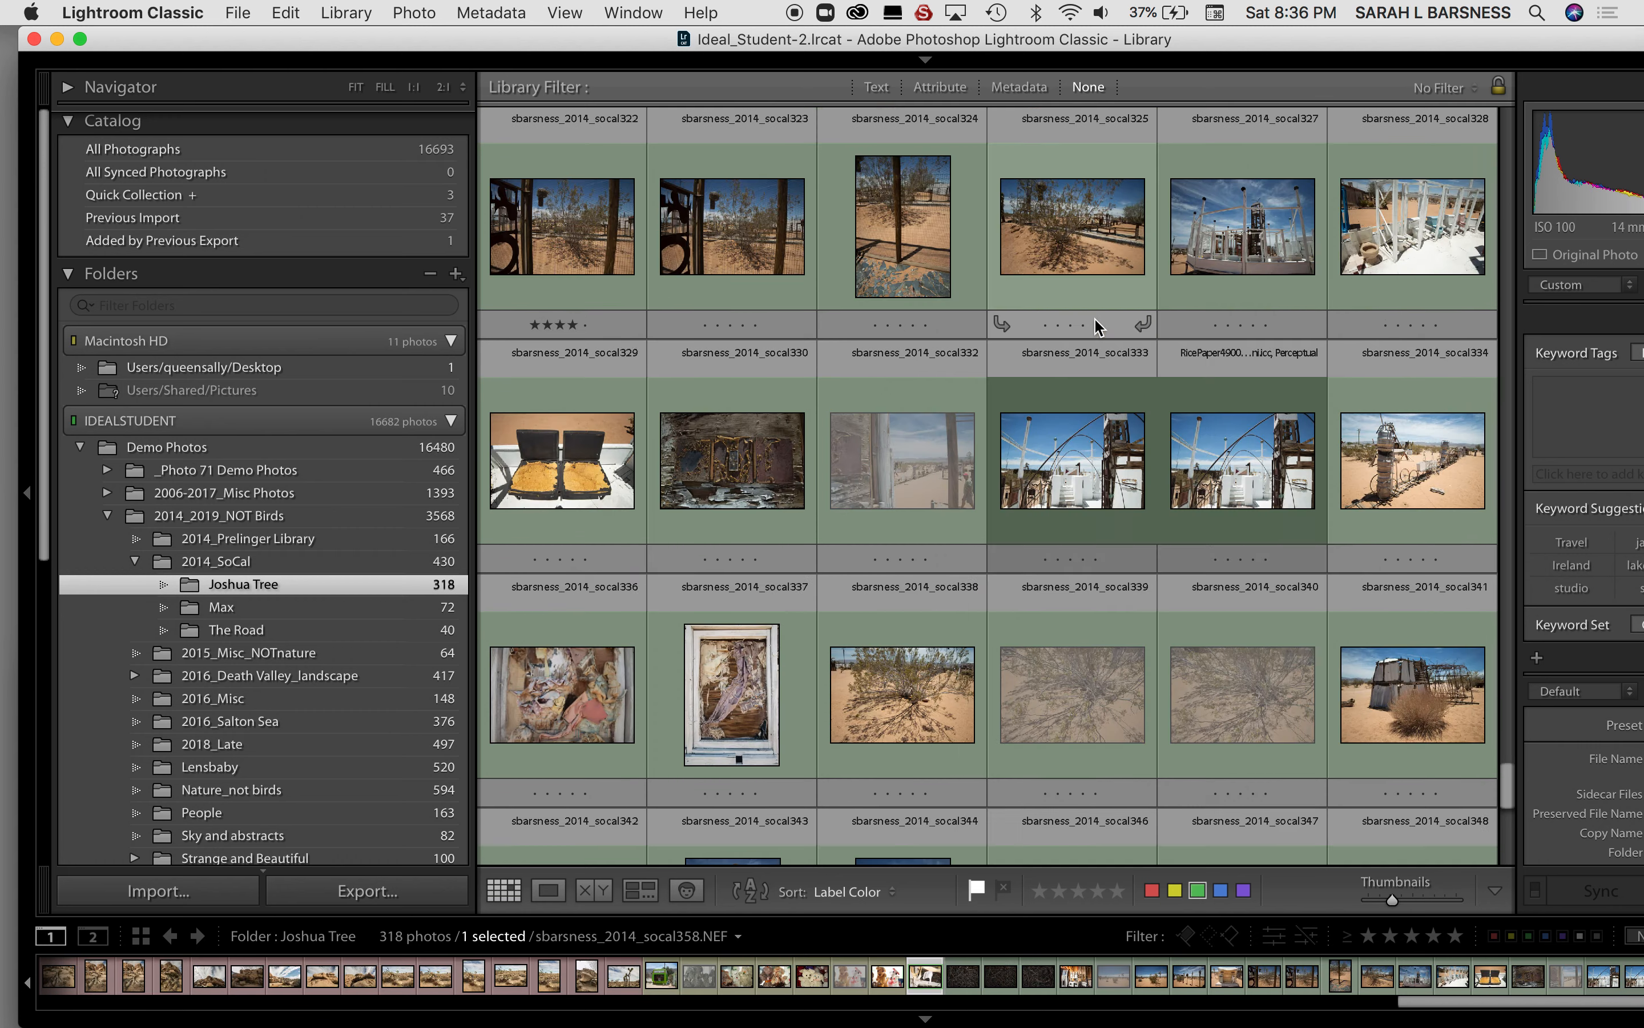
shift+click(1439, 791)
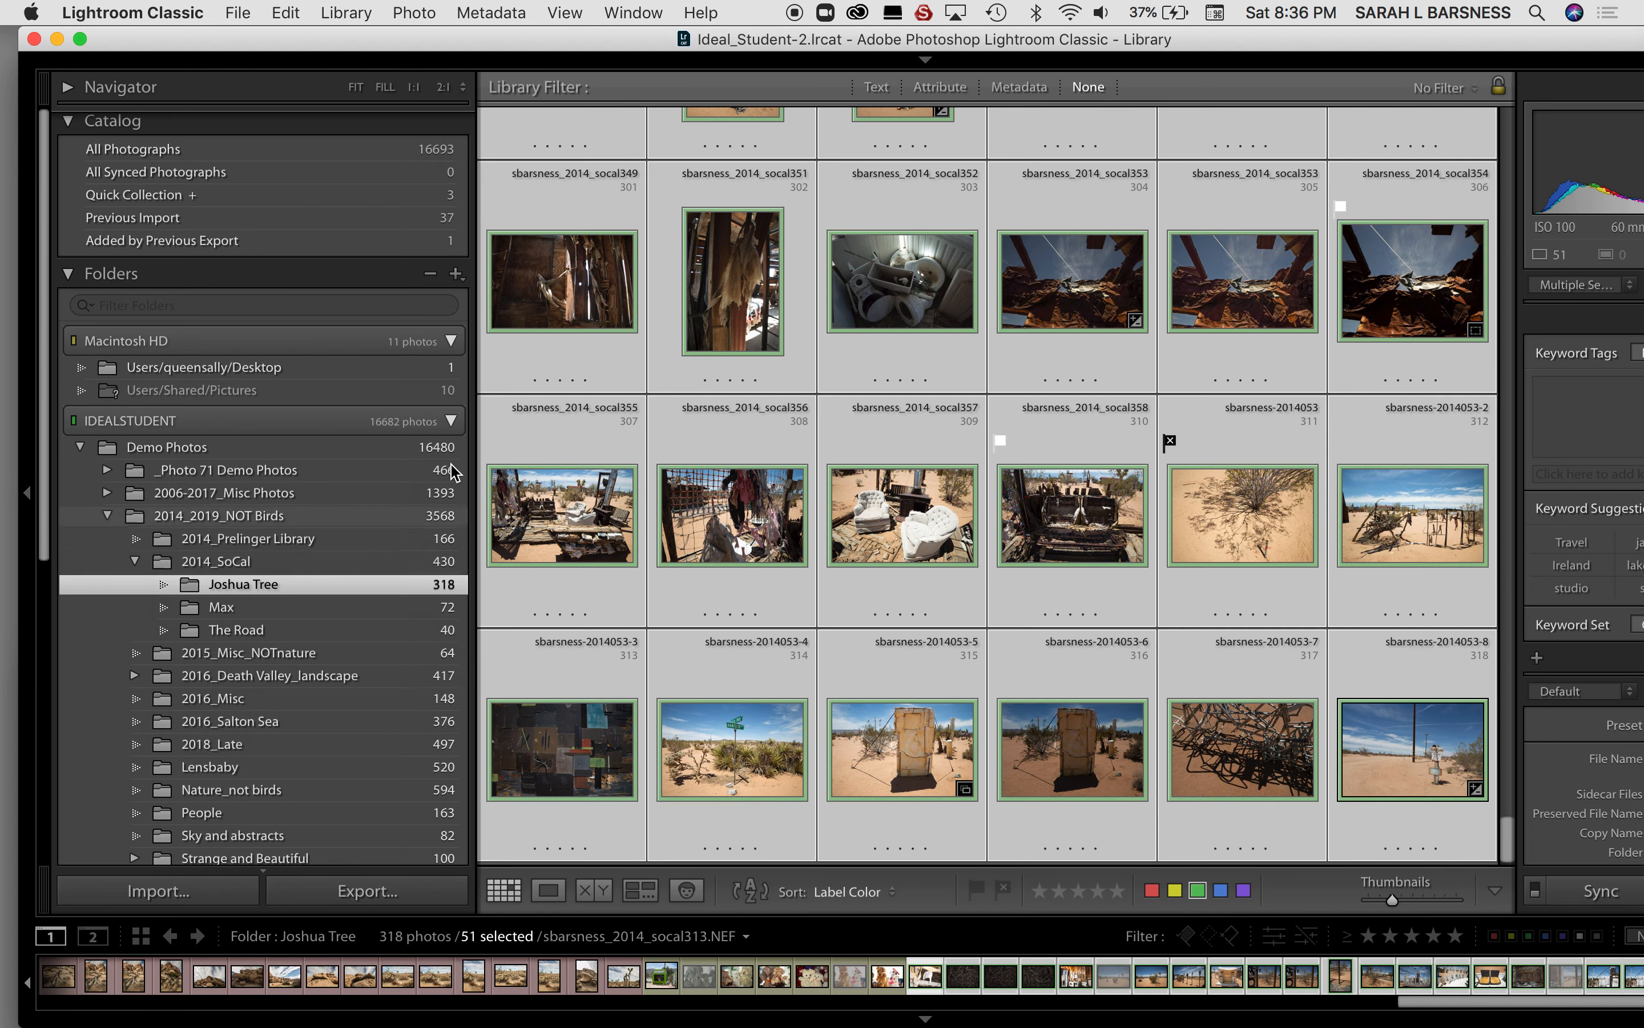
Step: Create an Art Installation subfolder inside Joshua Tree that includes the selected photos, and open it to view its contents
click(455, 274)
click(561, 297)
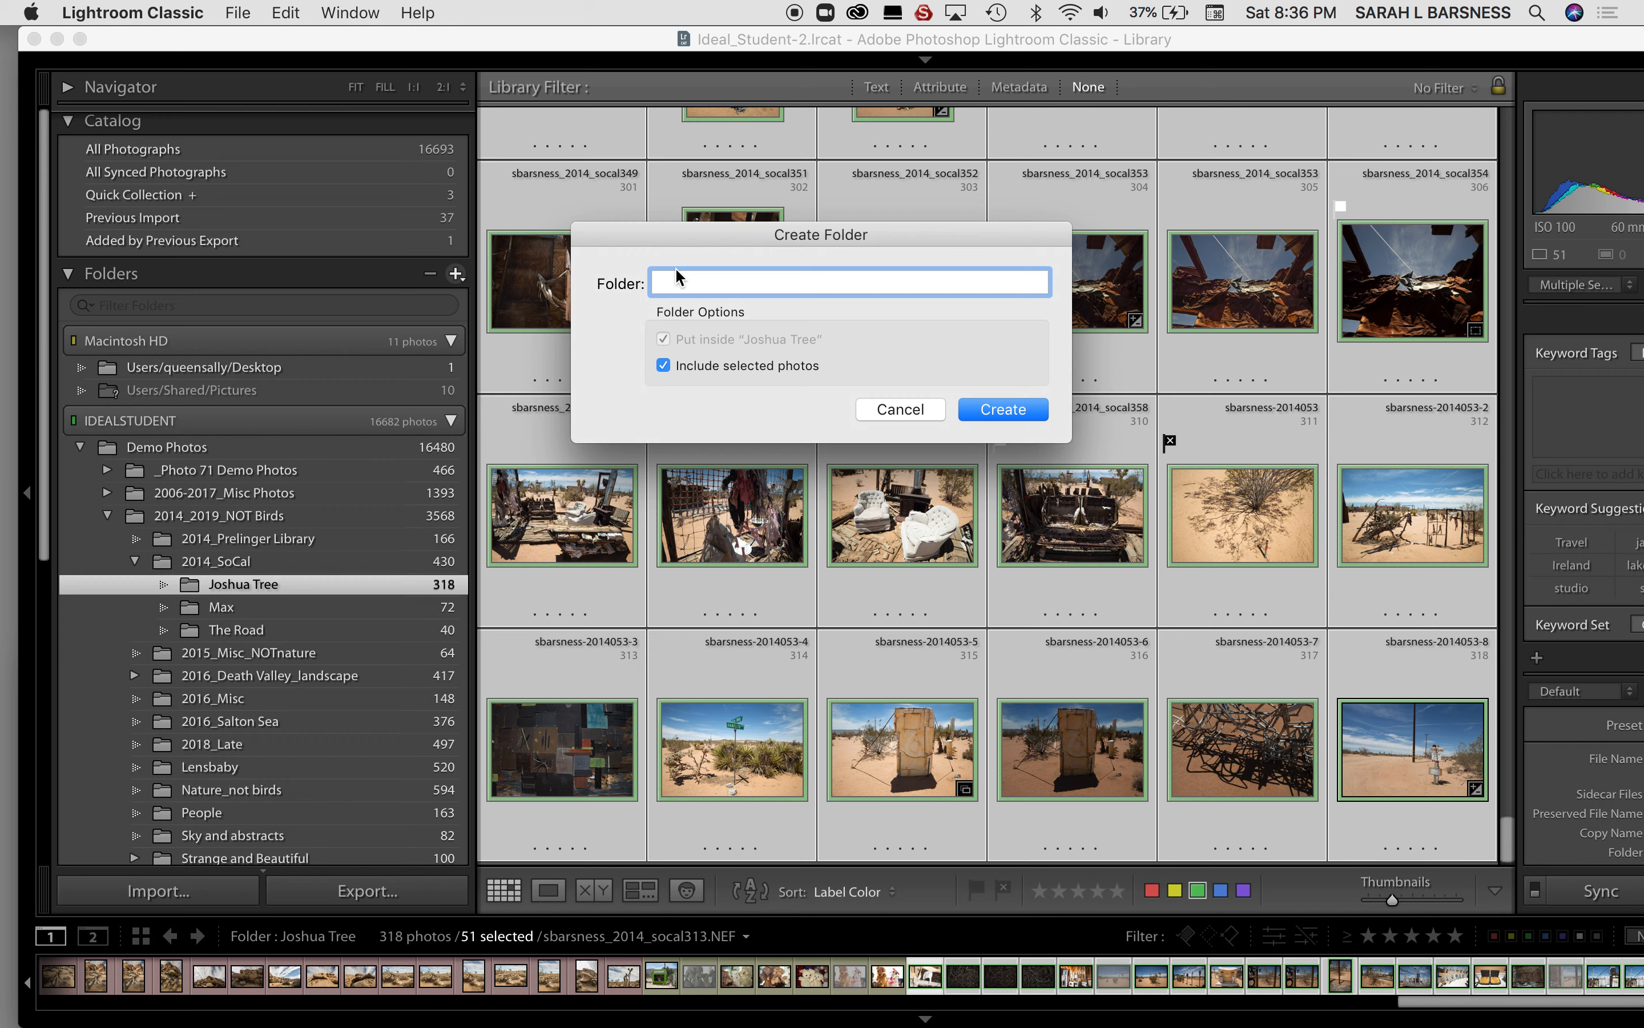
text(A)
click(997, 417)
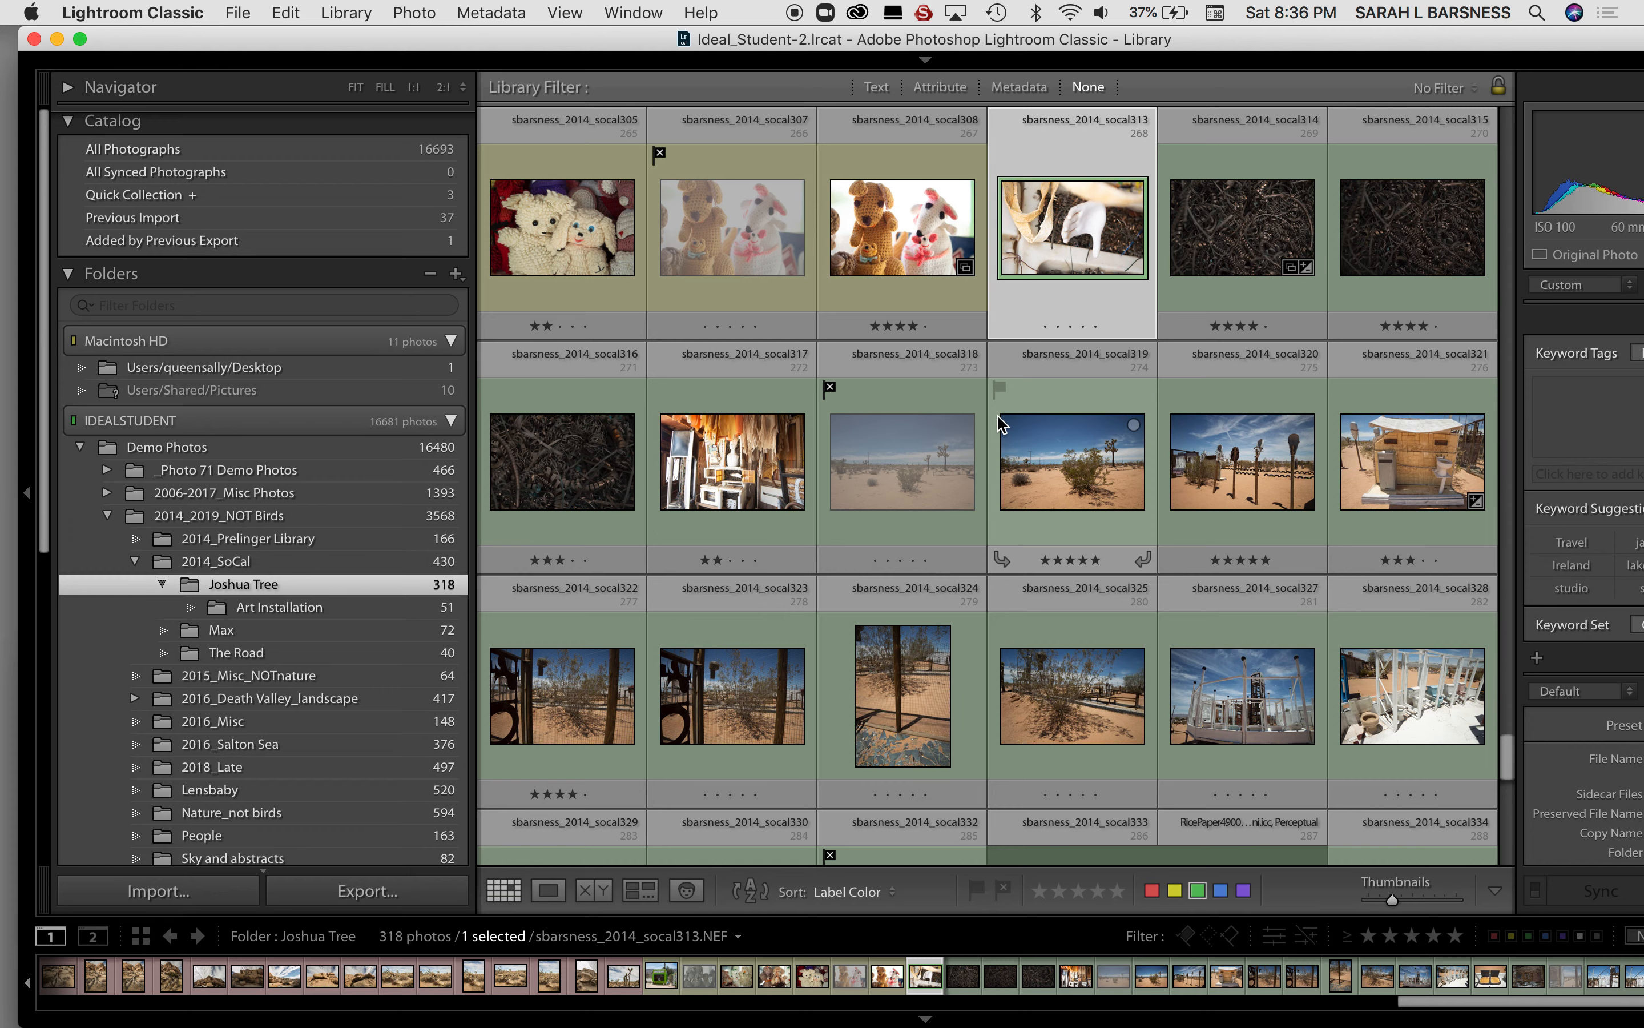
click(375, 604)
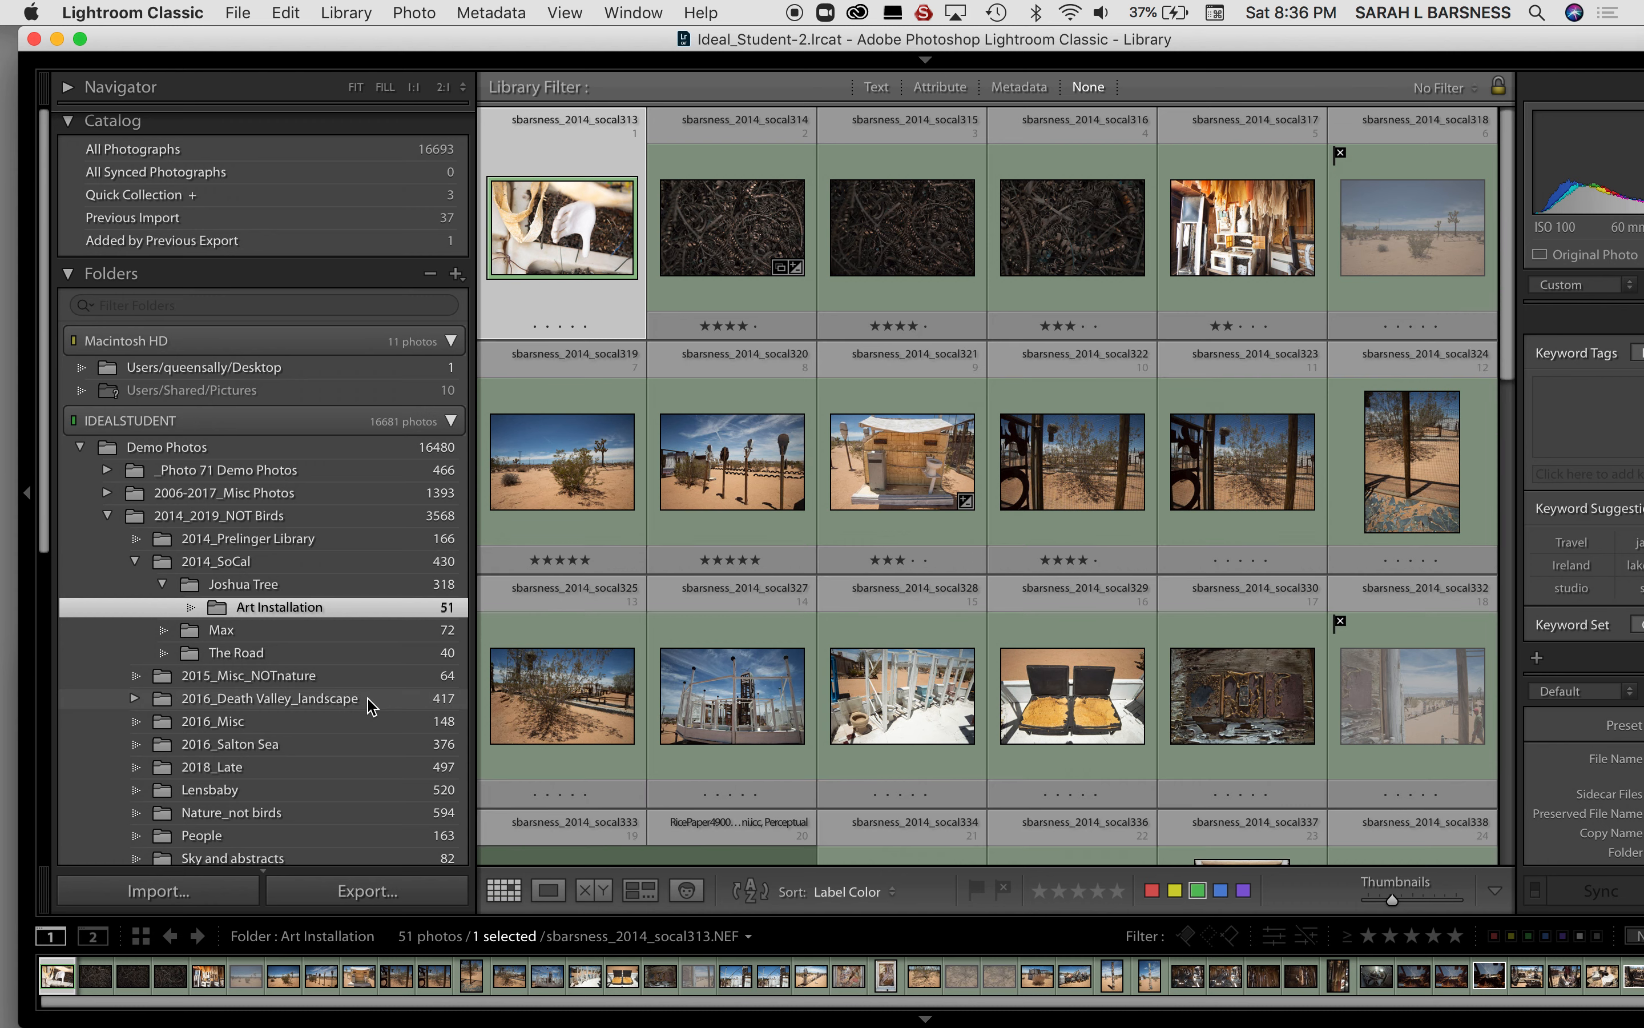
scroll(370, 705, down, 1)
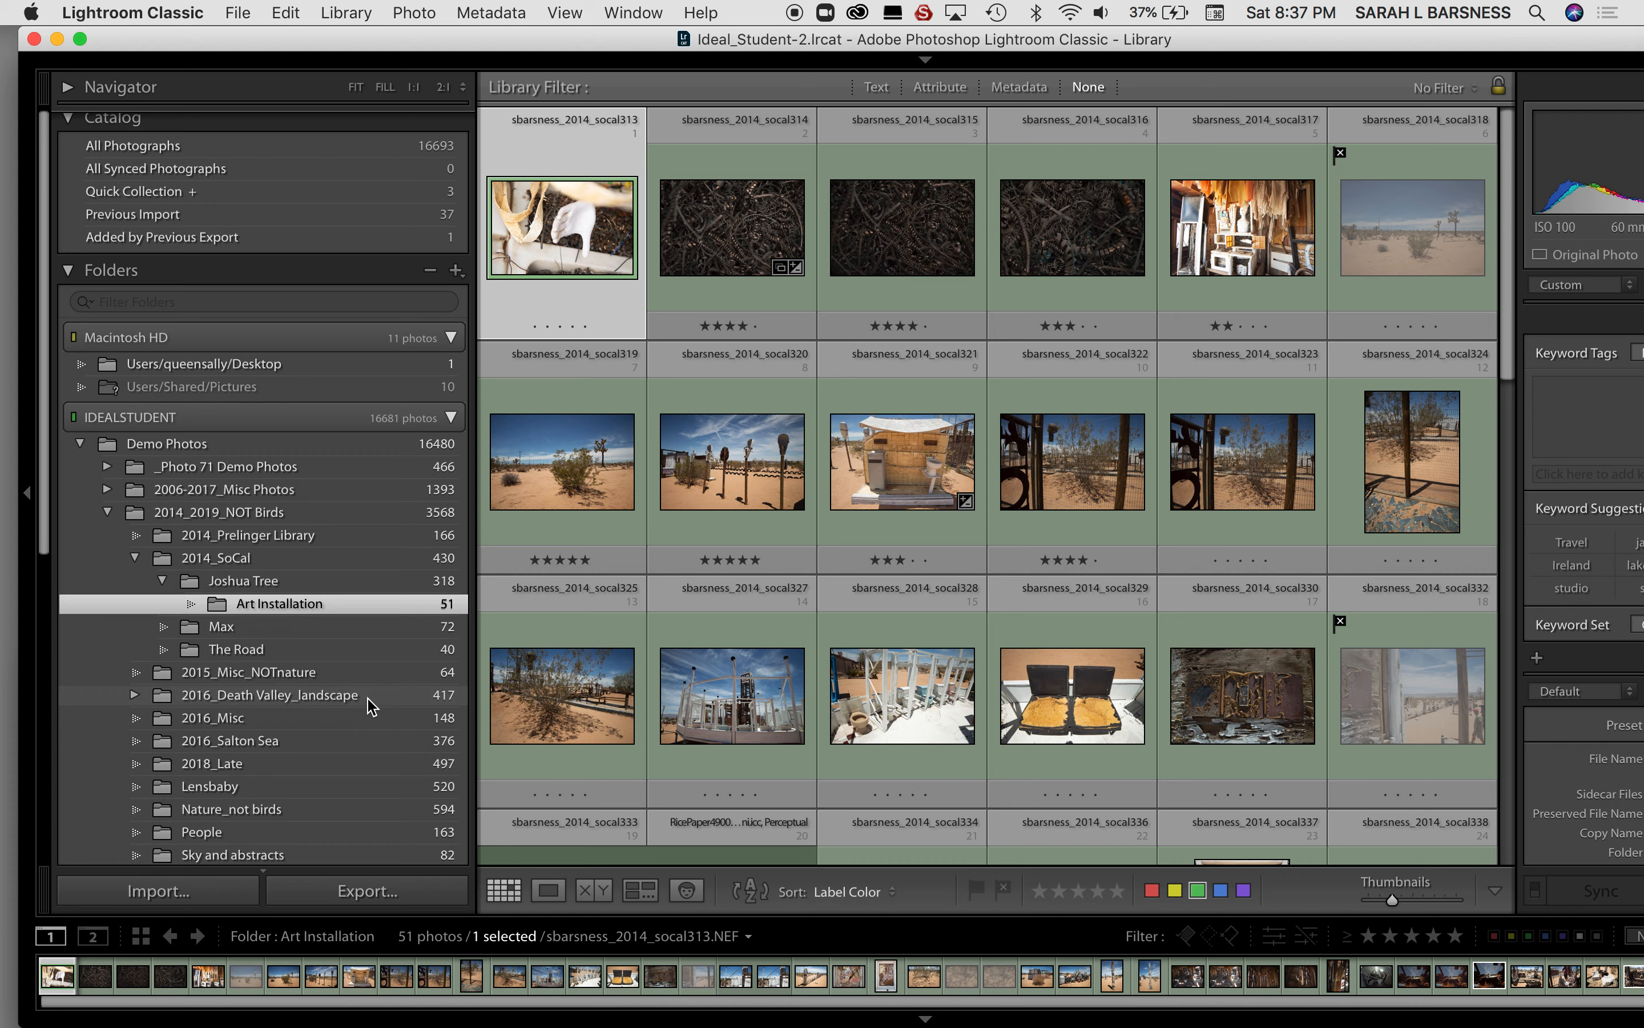
Step: Go up from 2014_SoCal to the 2014_2019_NOT Birds folder, display all its photos and collapse its subfolders
click(302, 561)
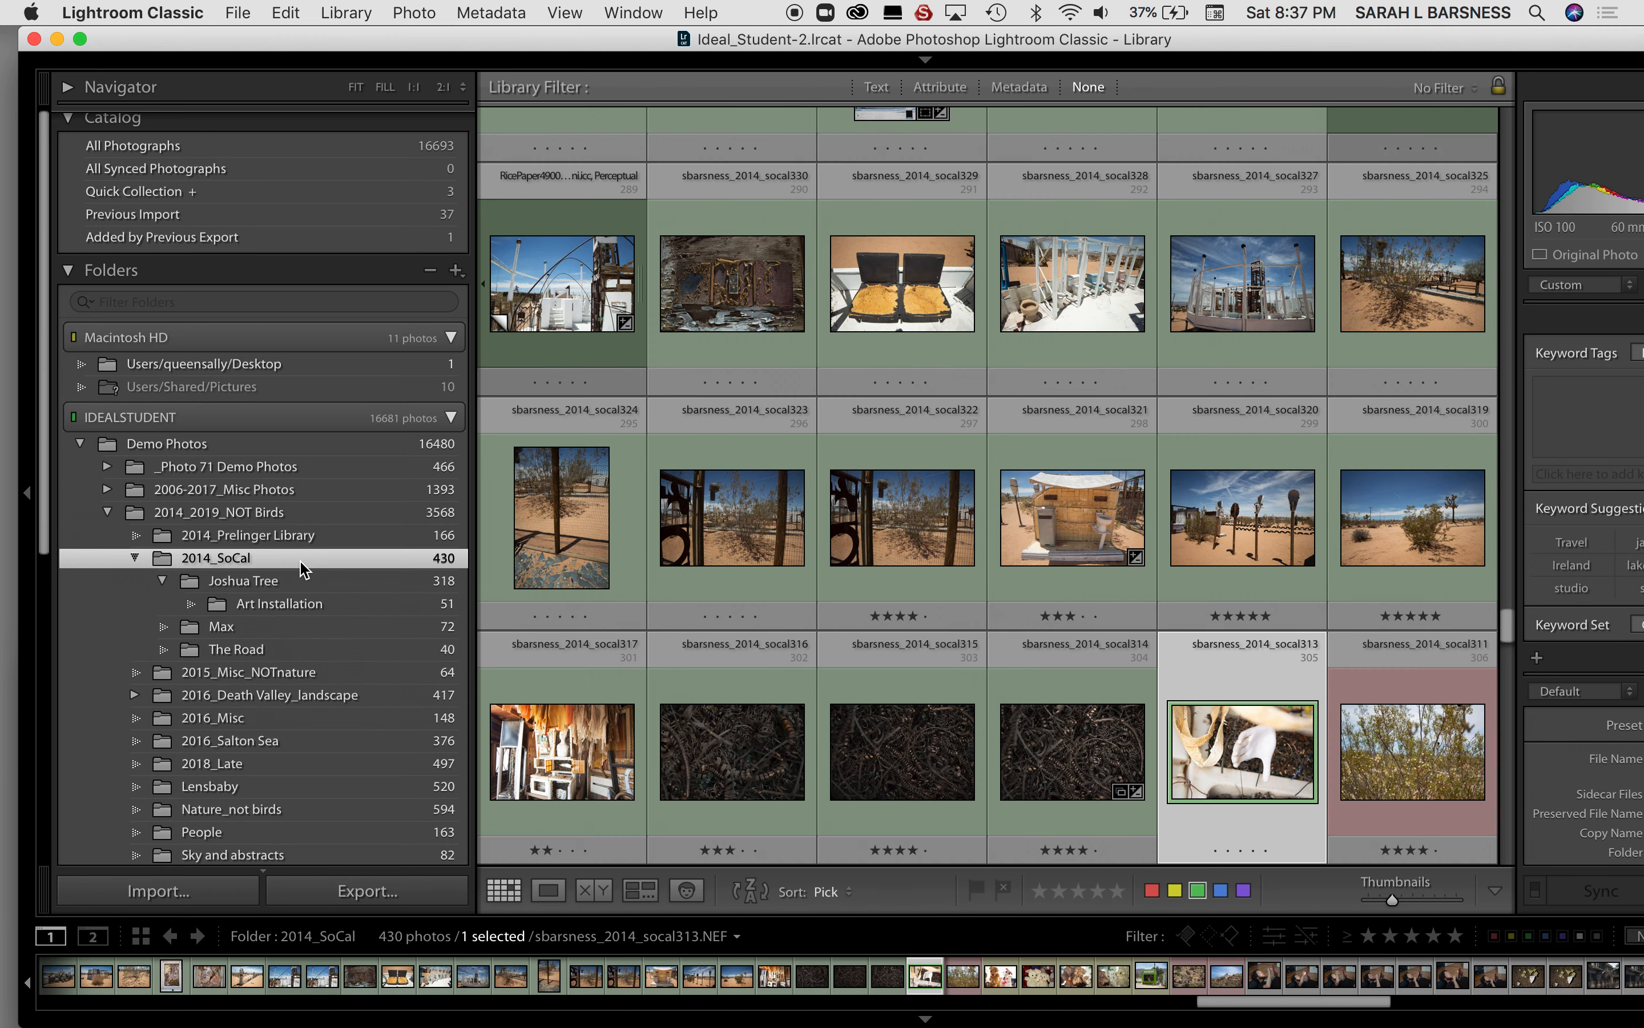
click(227, 518)
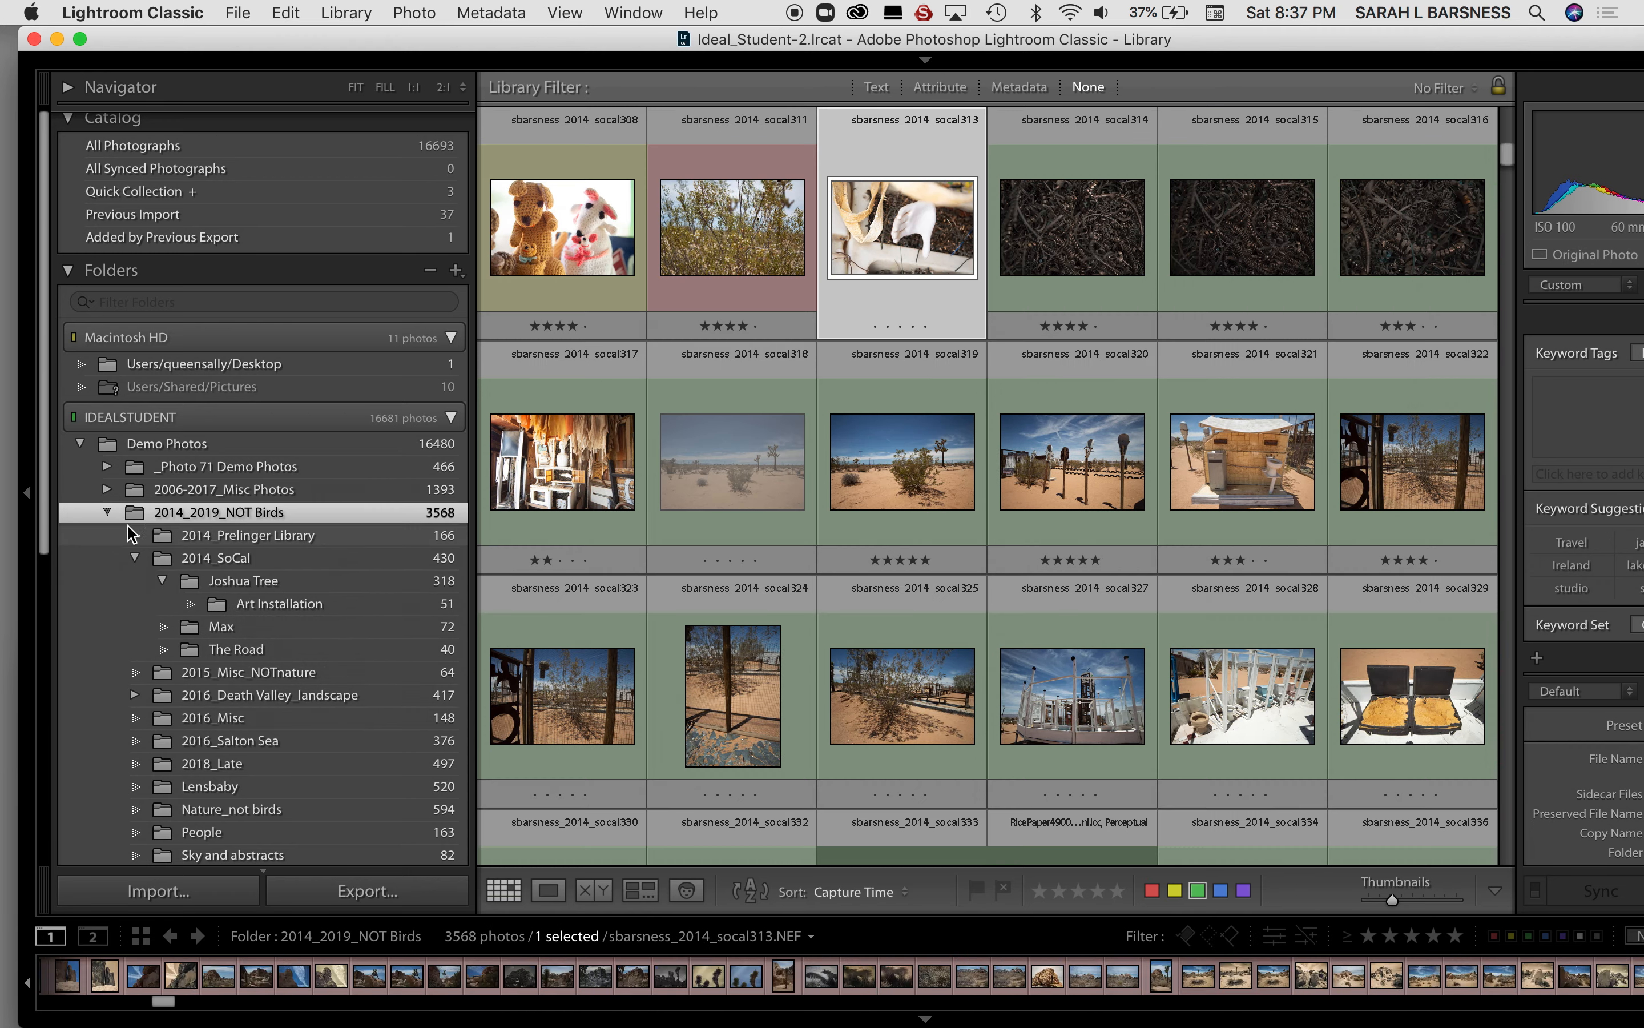
click(108, 515)
Step: Look through the photos in the 2014_2019_NOT Birds folder, from the first images to the labeled desert photos and back
scroll(1488, 647, up, 10)
scroll(1488, 647, down, 6)
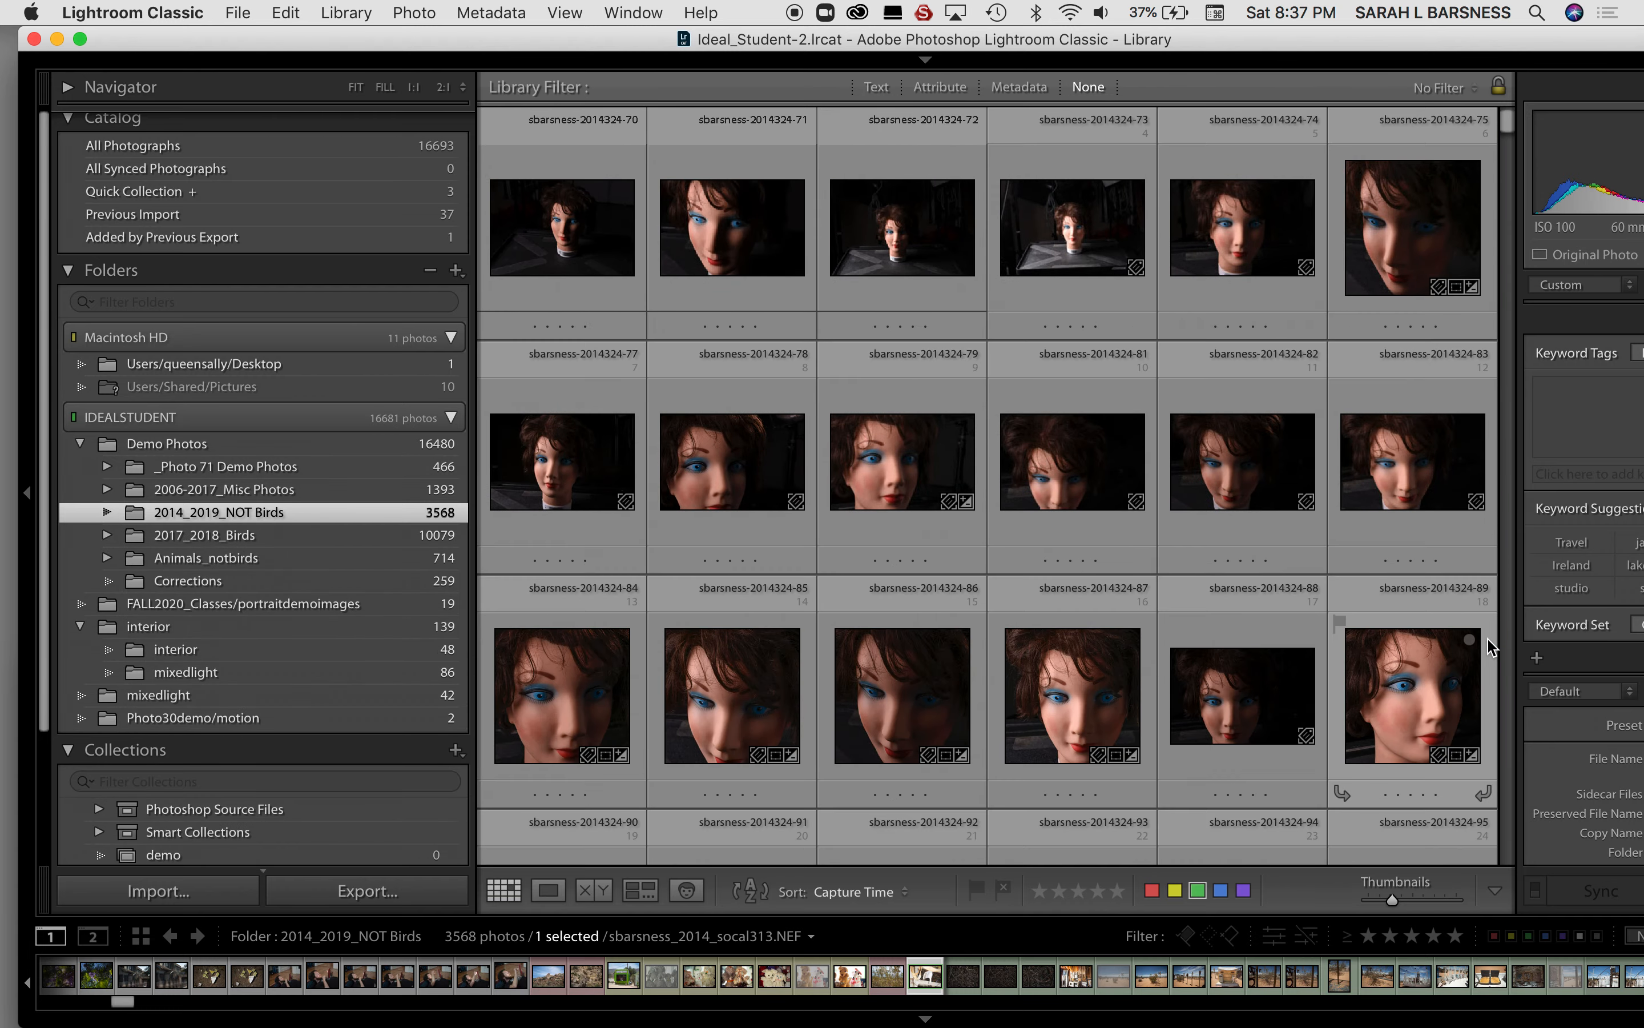
scroll(1488, 647, down, 15)
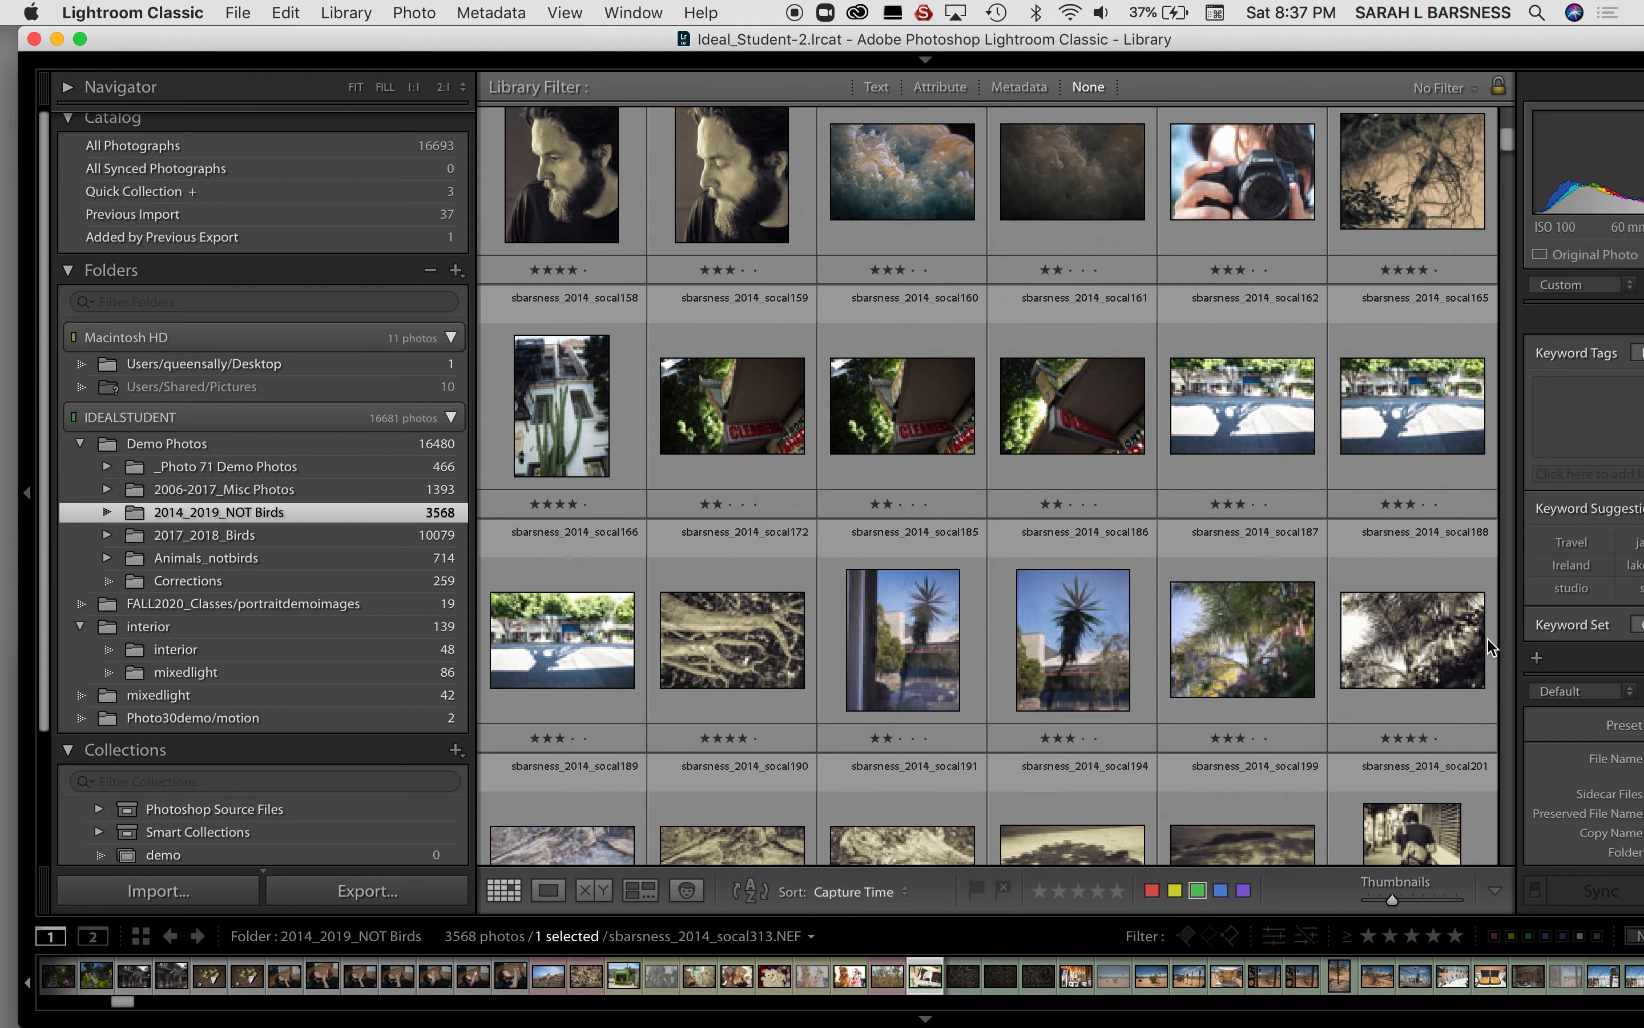
scroll(1488, 647, down, 15)
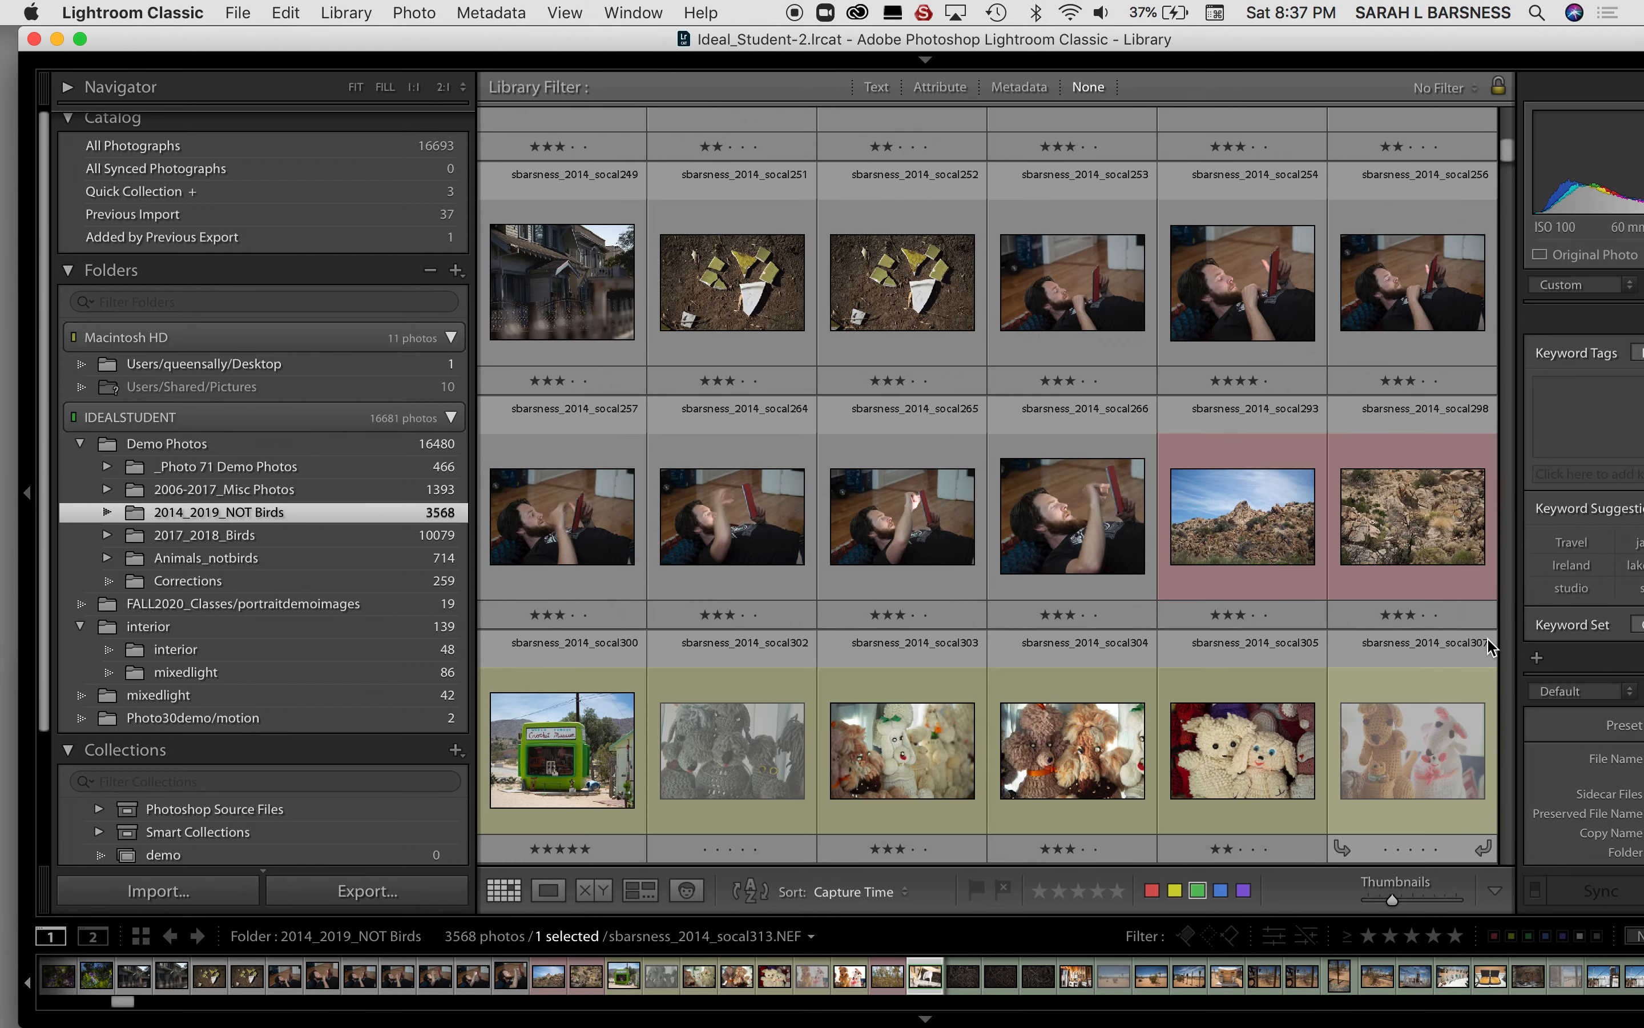
scroll(1488, 647, up, 15)
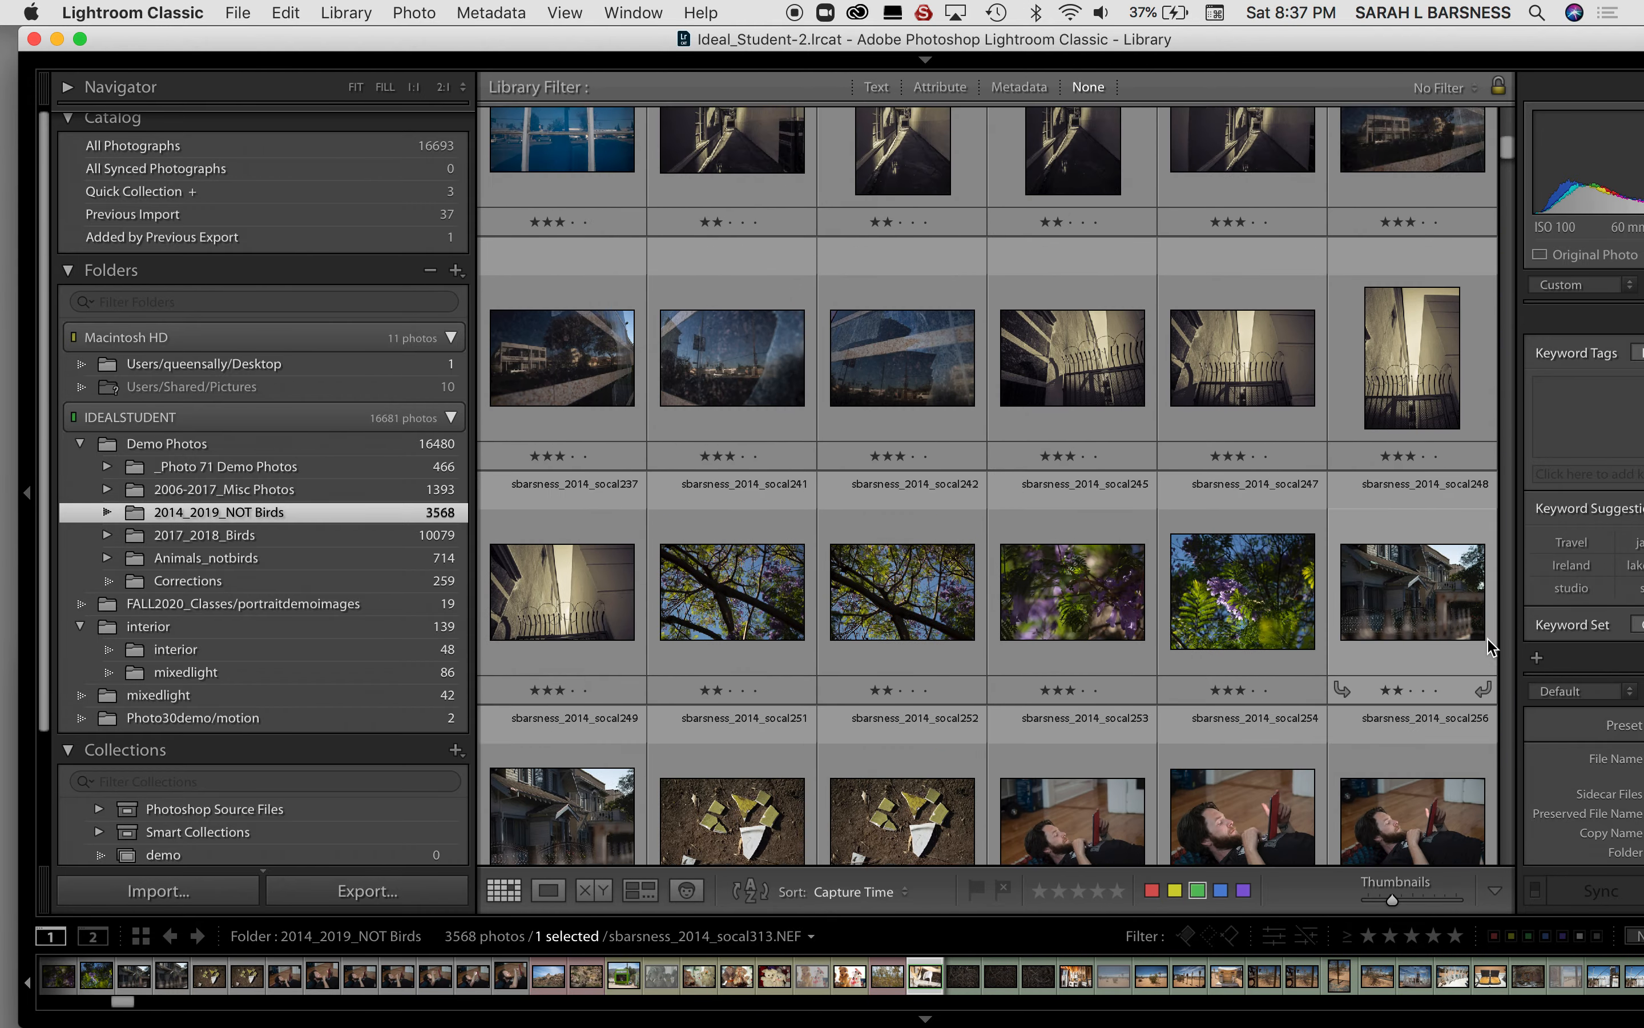
scroll(1488, 640, up, 10)
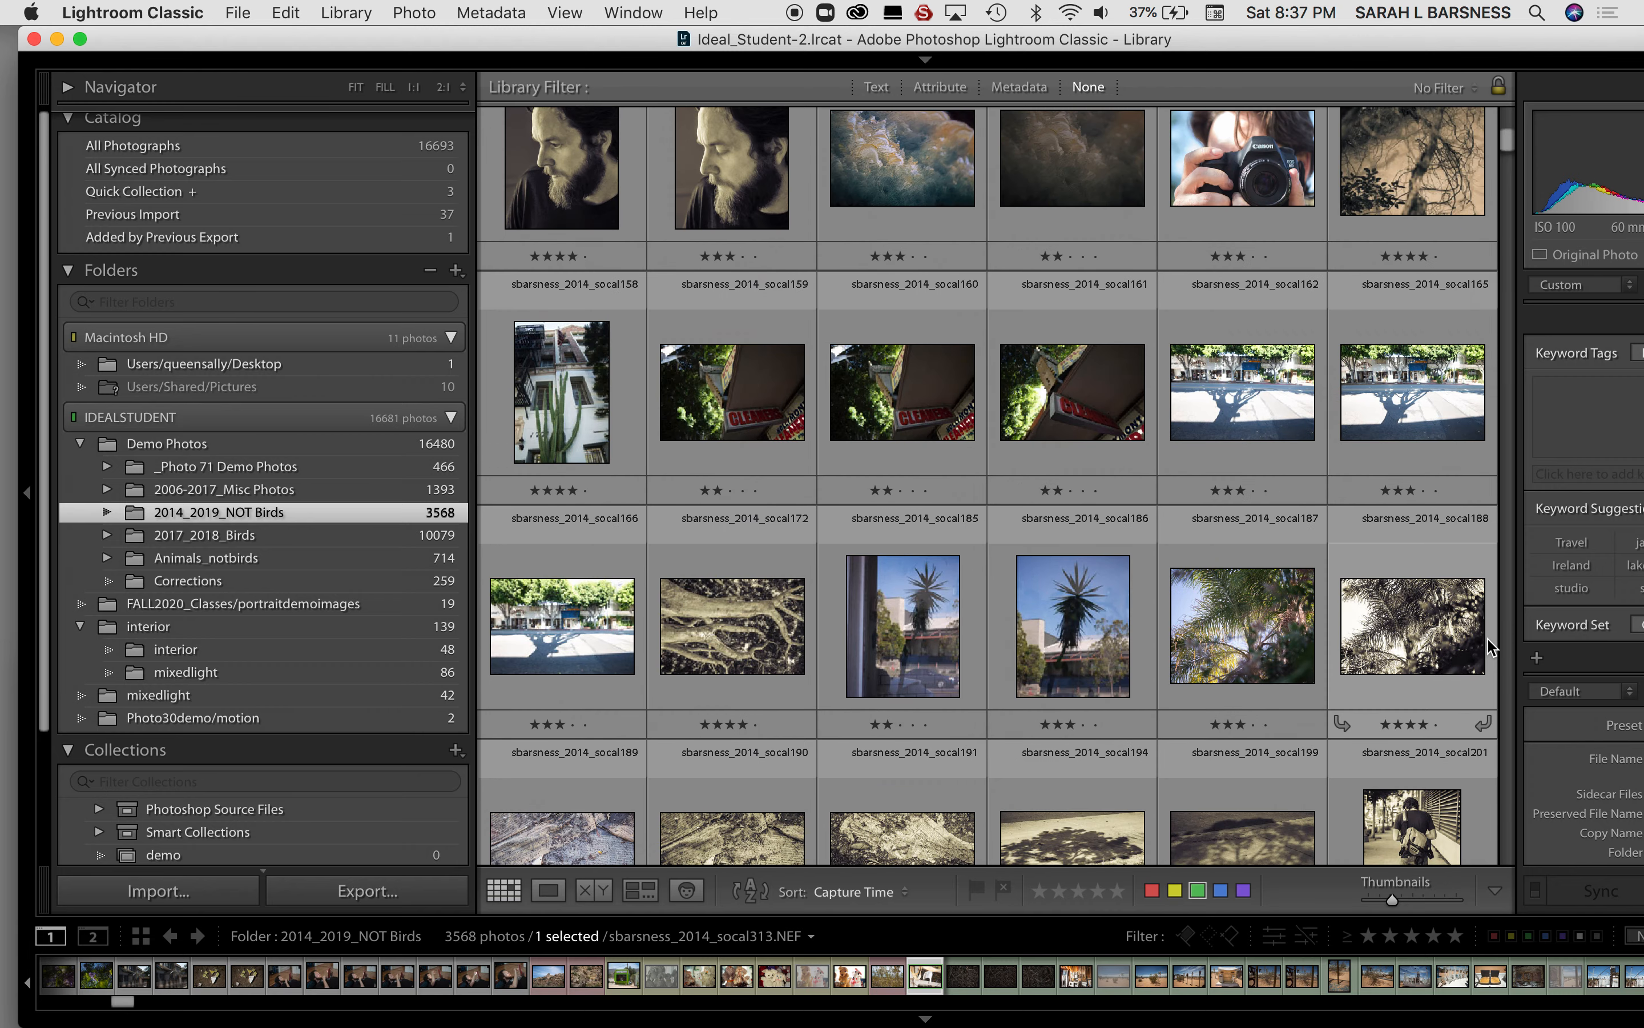
scroll(1488, 647, up, 10)
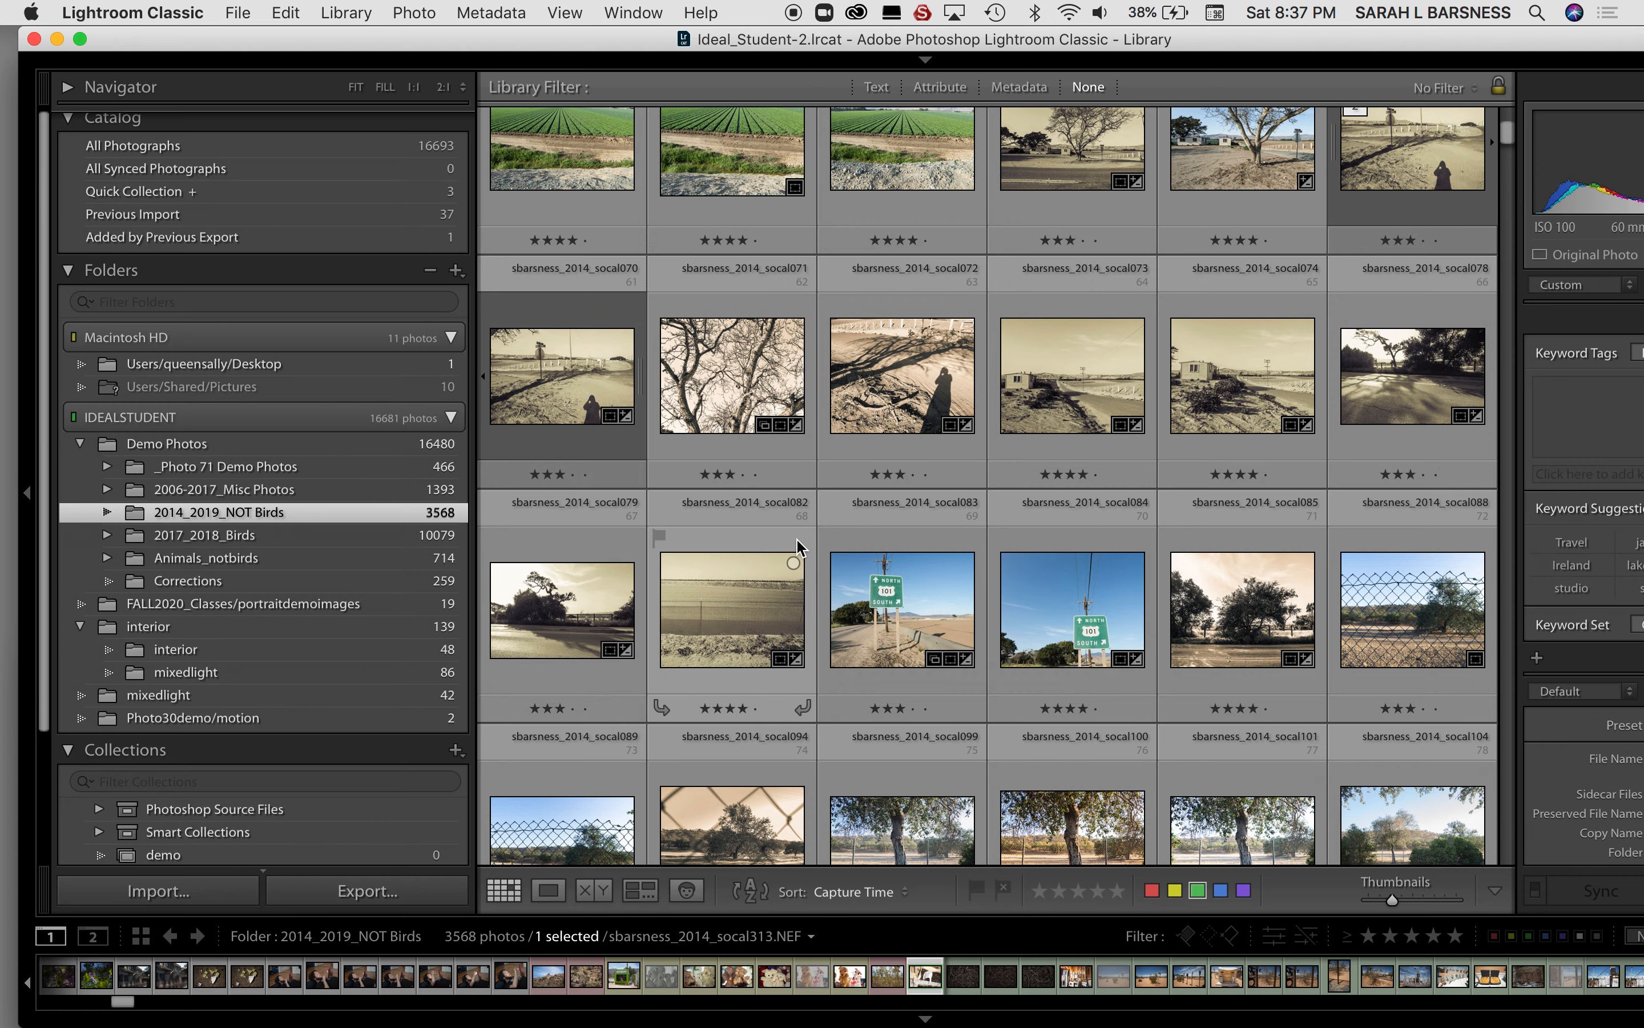
scroll(798, 547, up, 10)
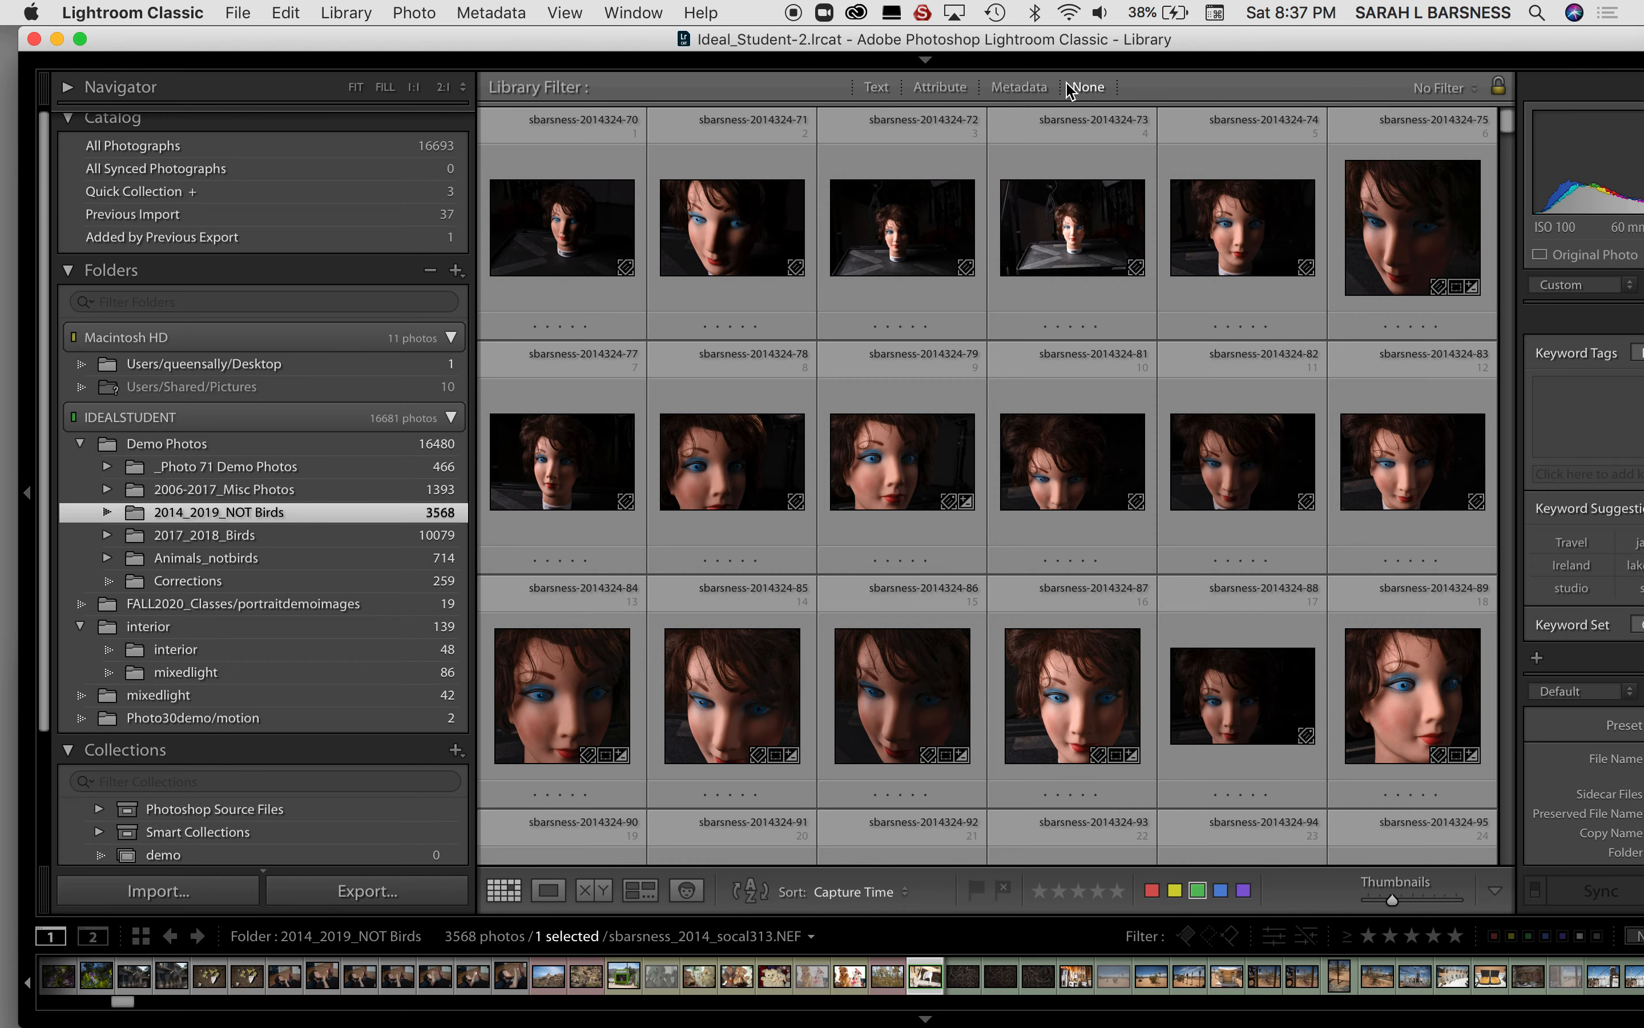
Step: Open the library filter, switch it from text to metadata filtering, and broaden its date criterion from June to all of 2014
click(345, 15)
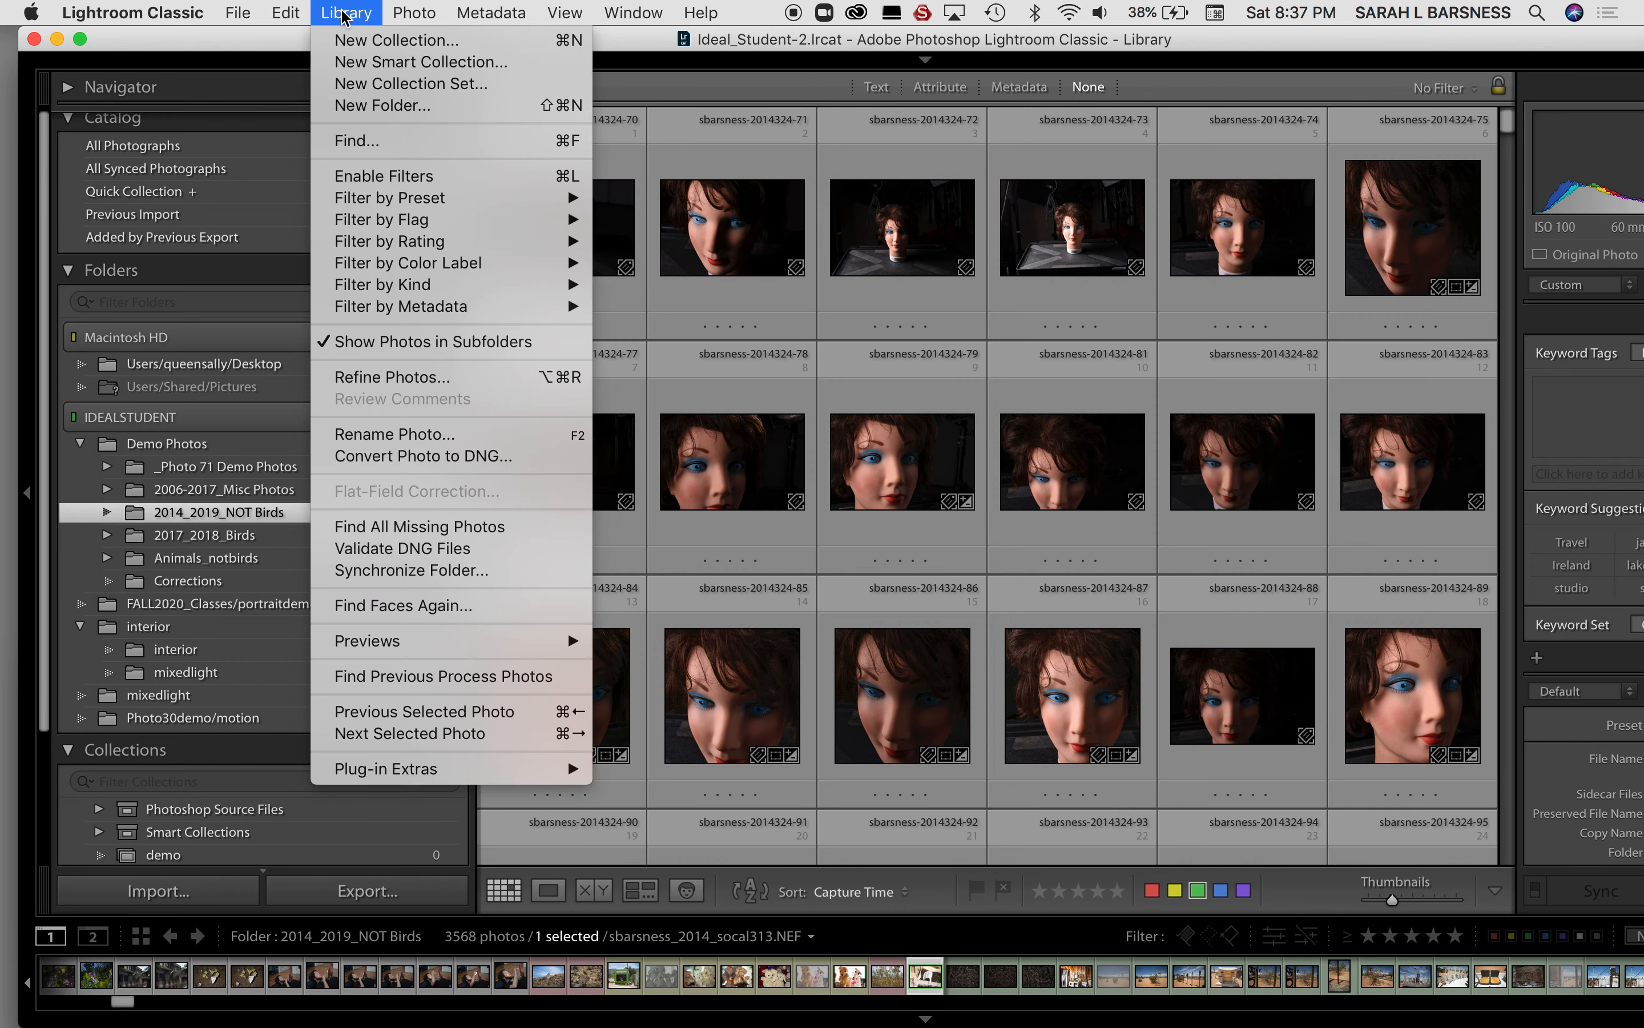
click(371, 143)
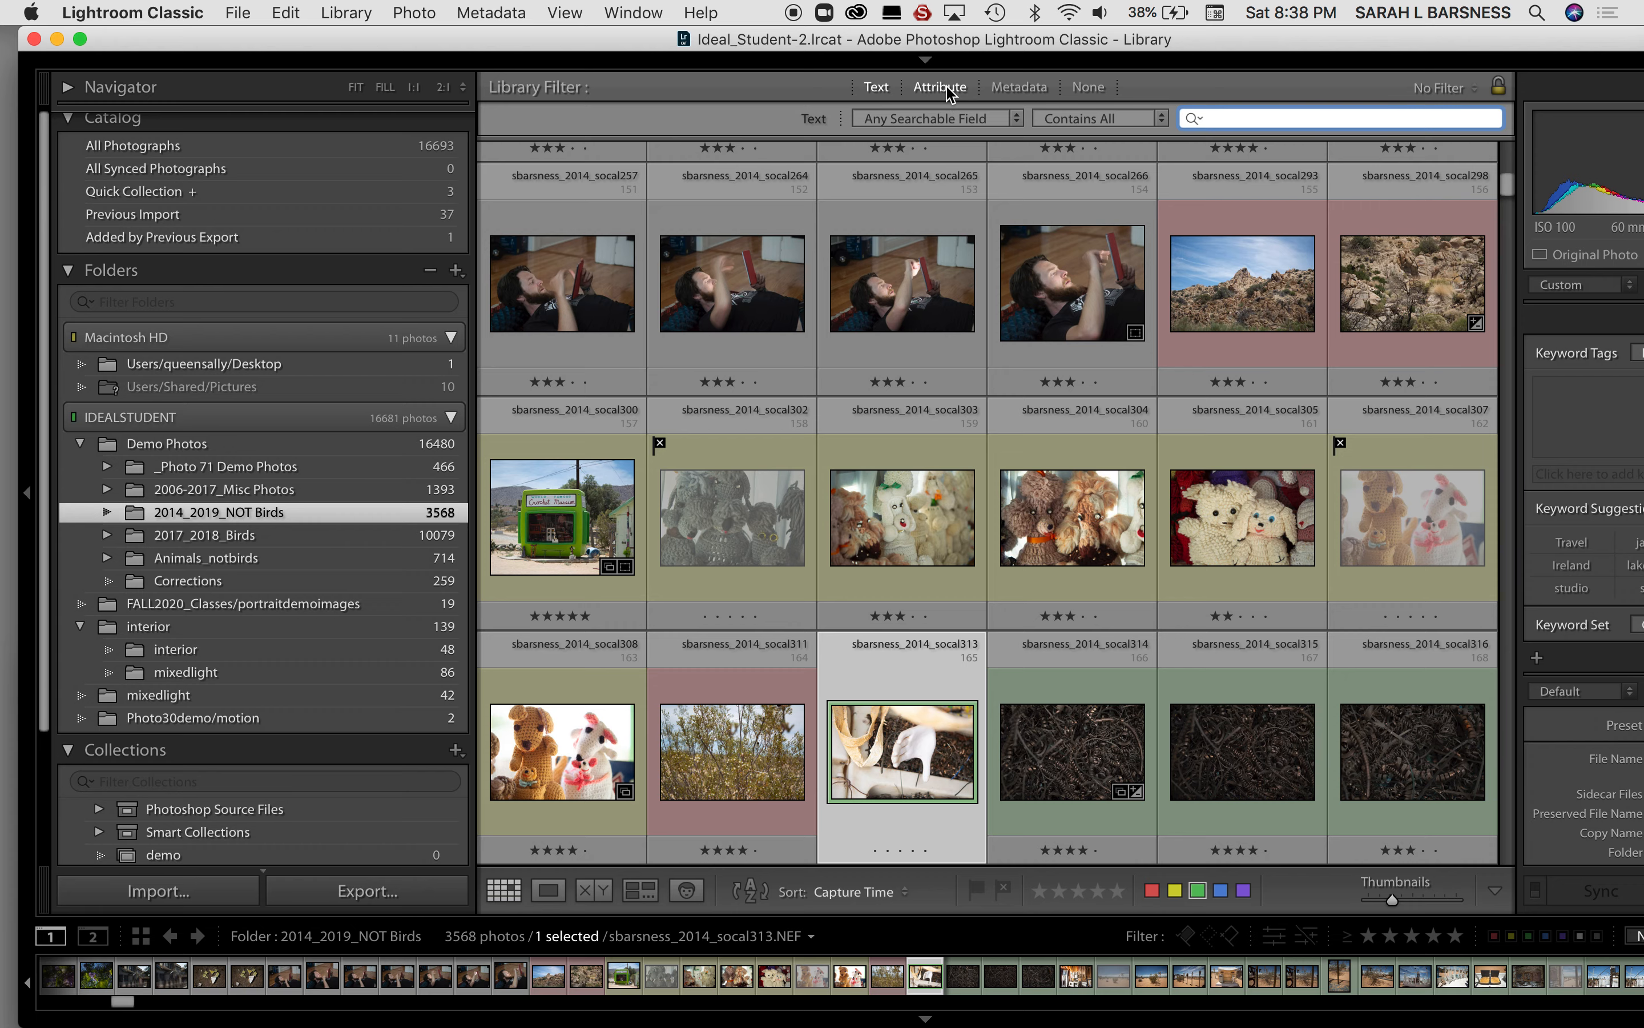
click(1014, 86)
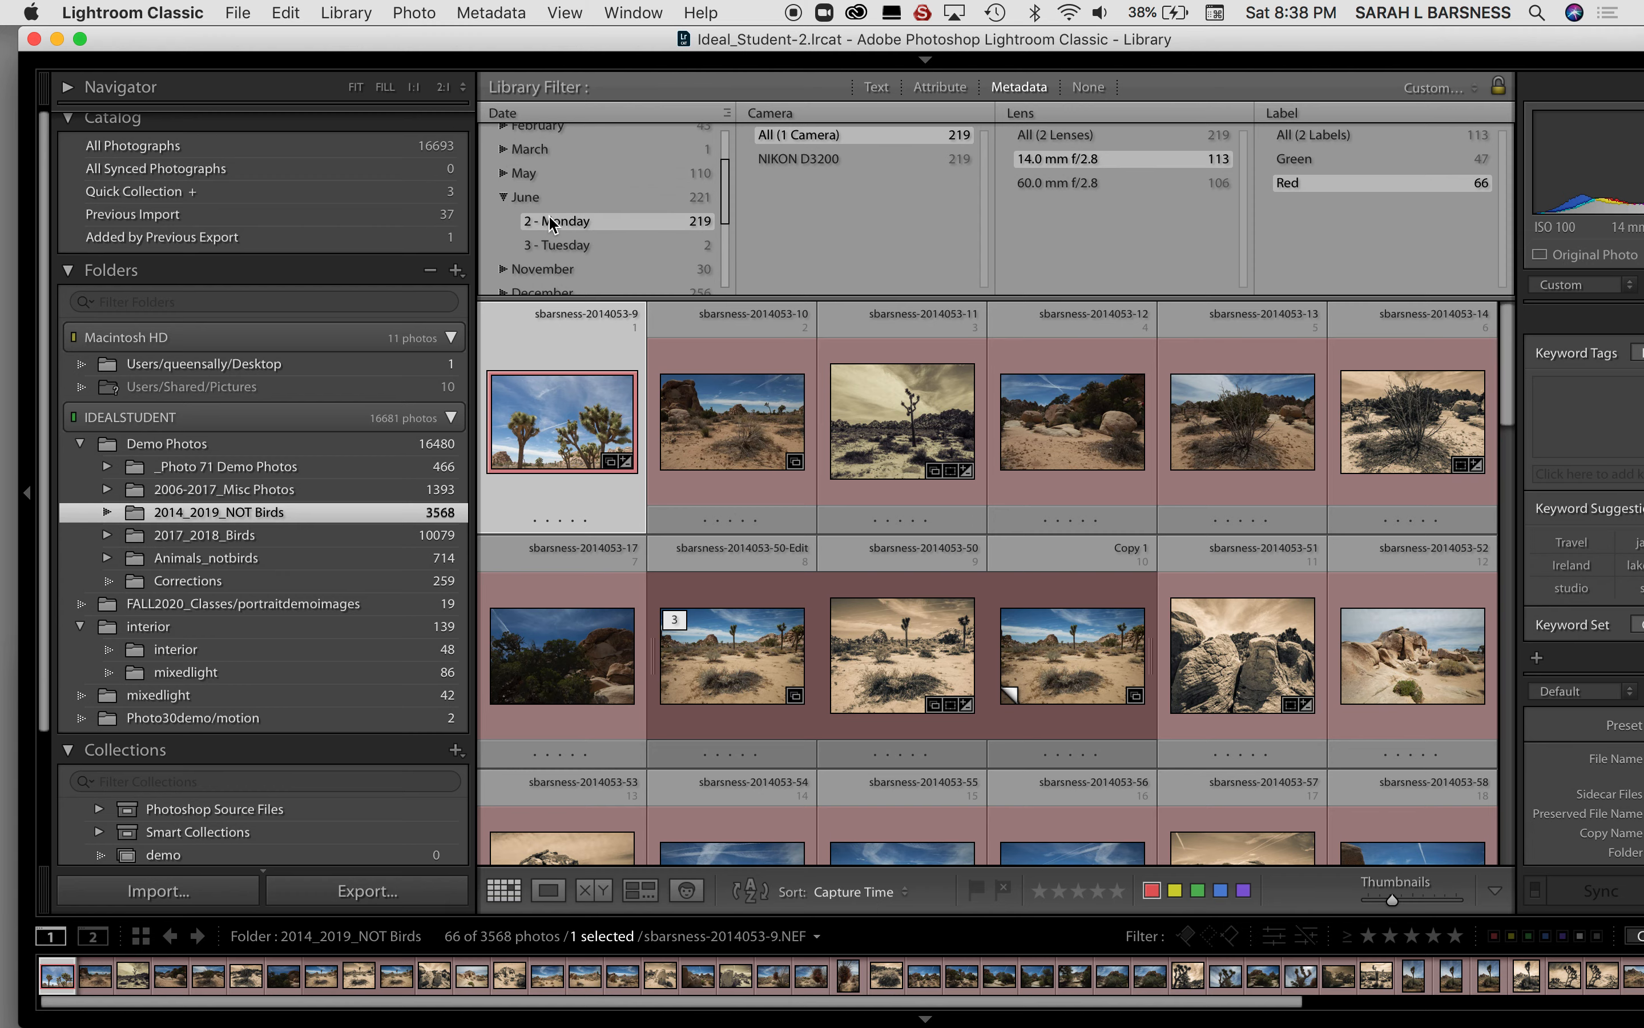
click(503, 197)
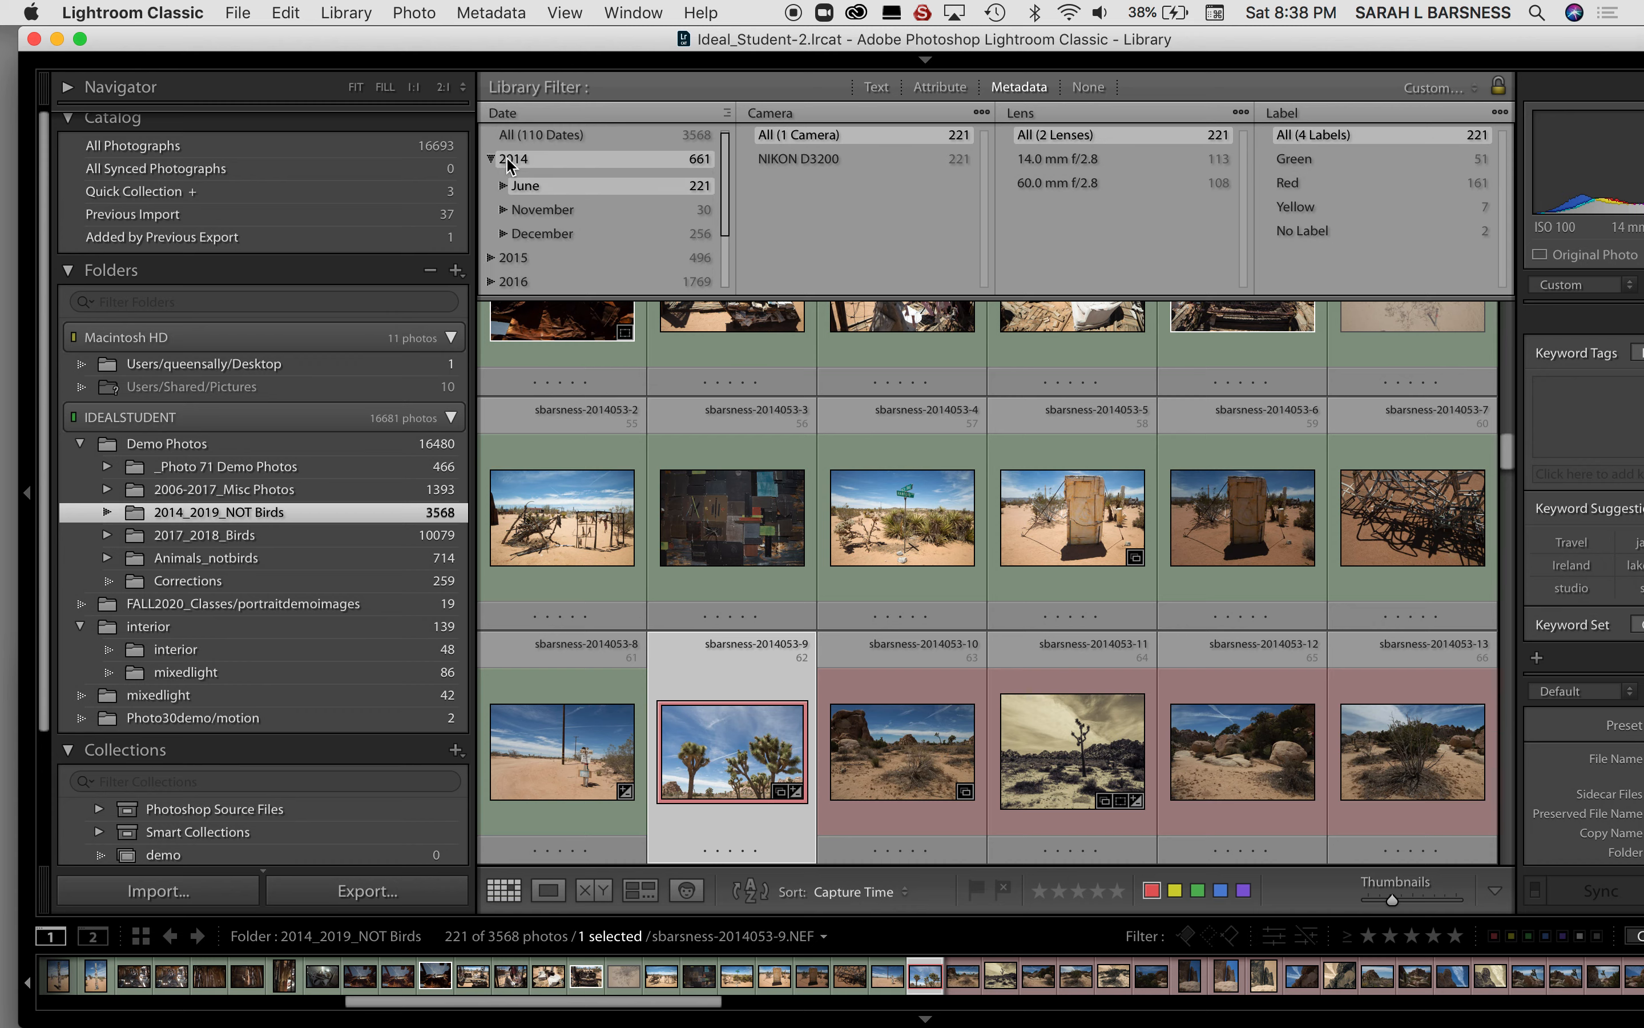
click(507, 161)
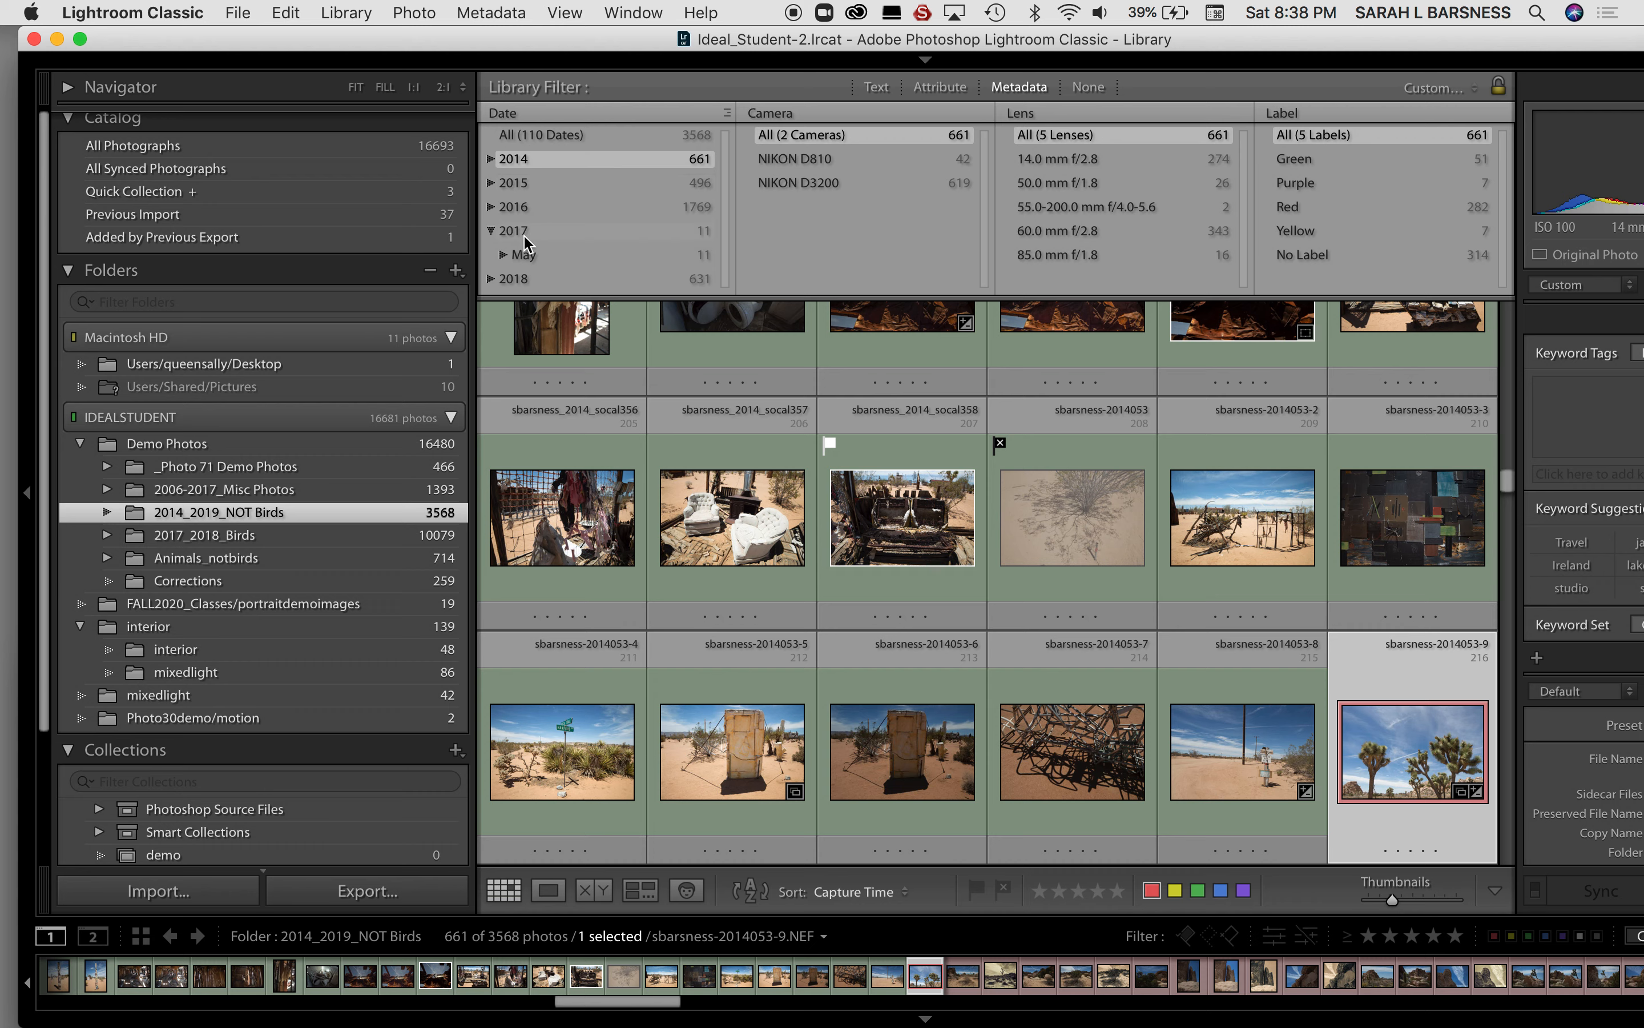
scroll(524, 243, down, 1)
scroll(525, 243, up, 1)
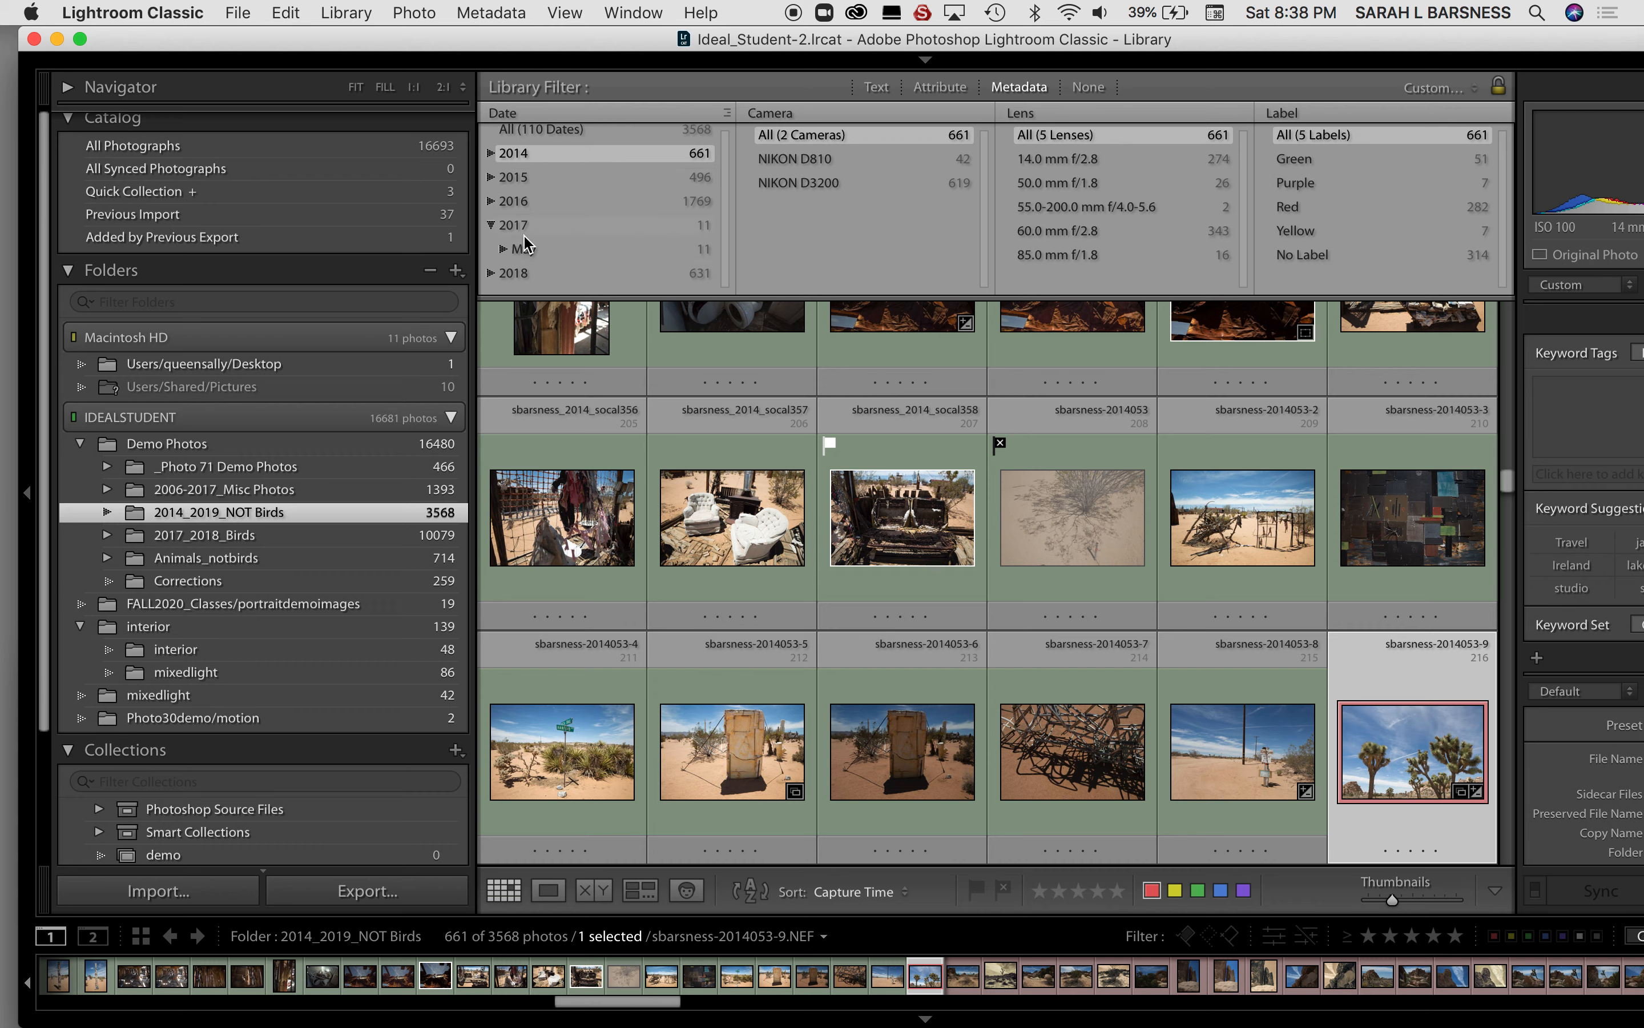
Step: Filter the folder to photos taken in May 2014 and look over the matching images
click(488, 158)
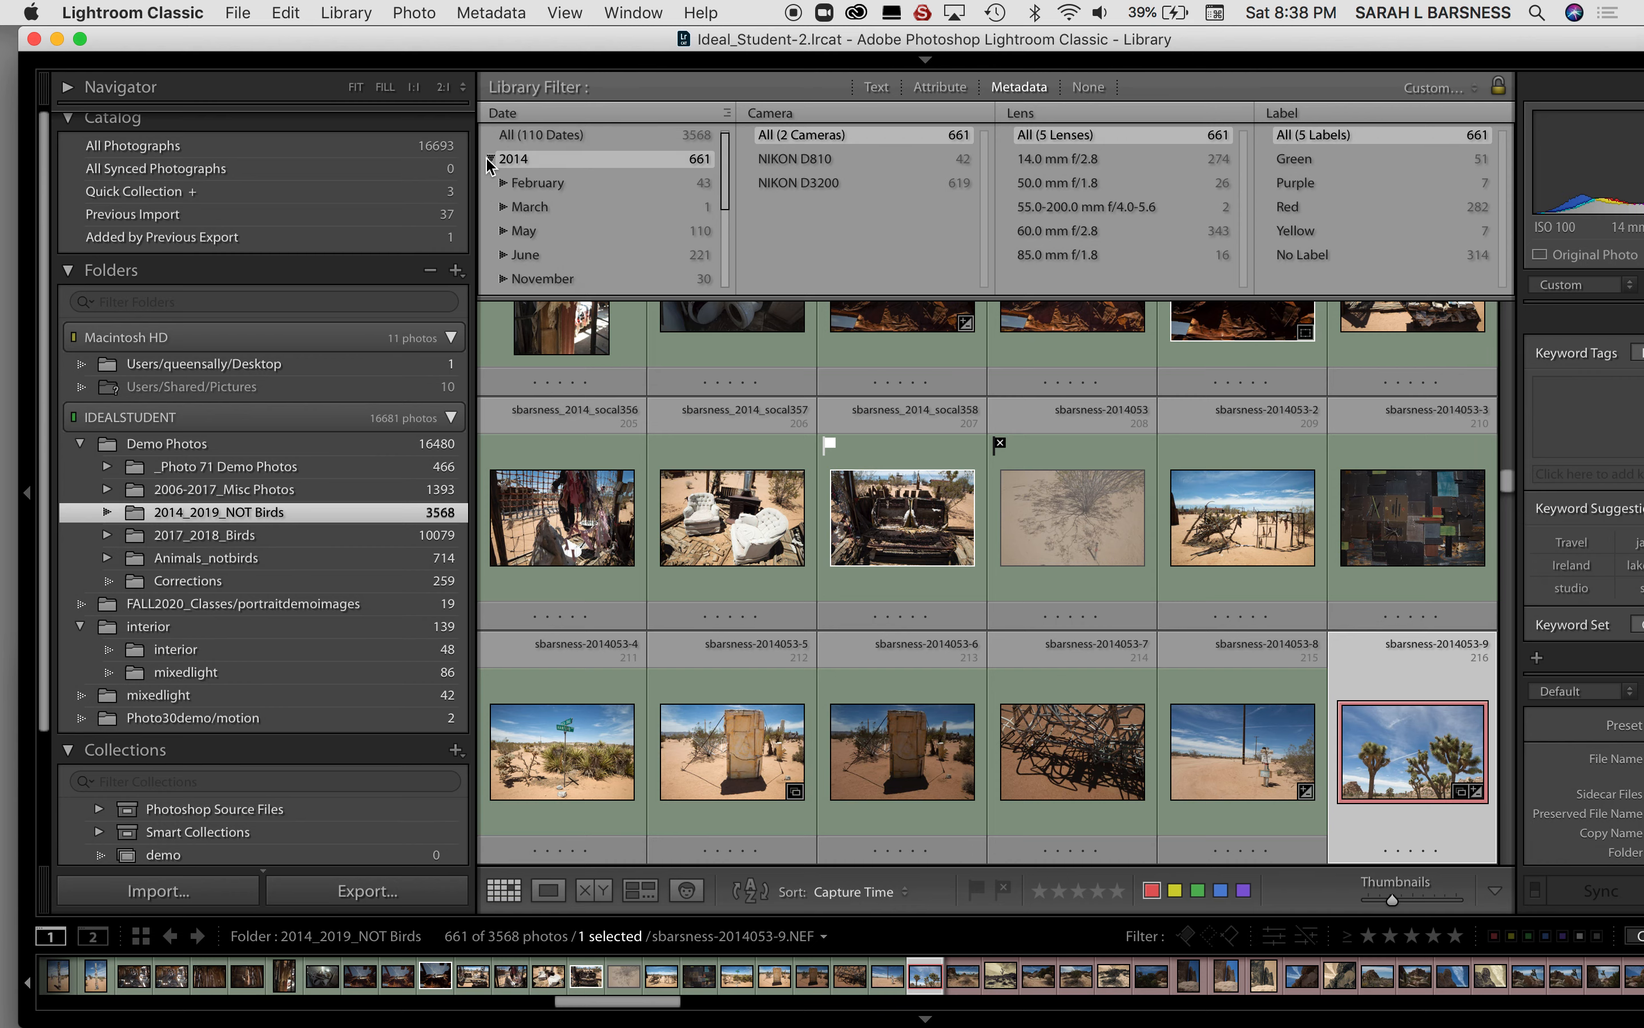
click(550, 236)
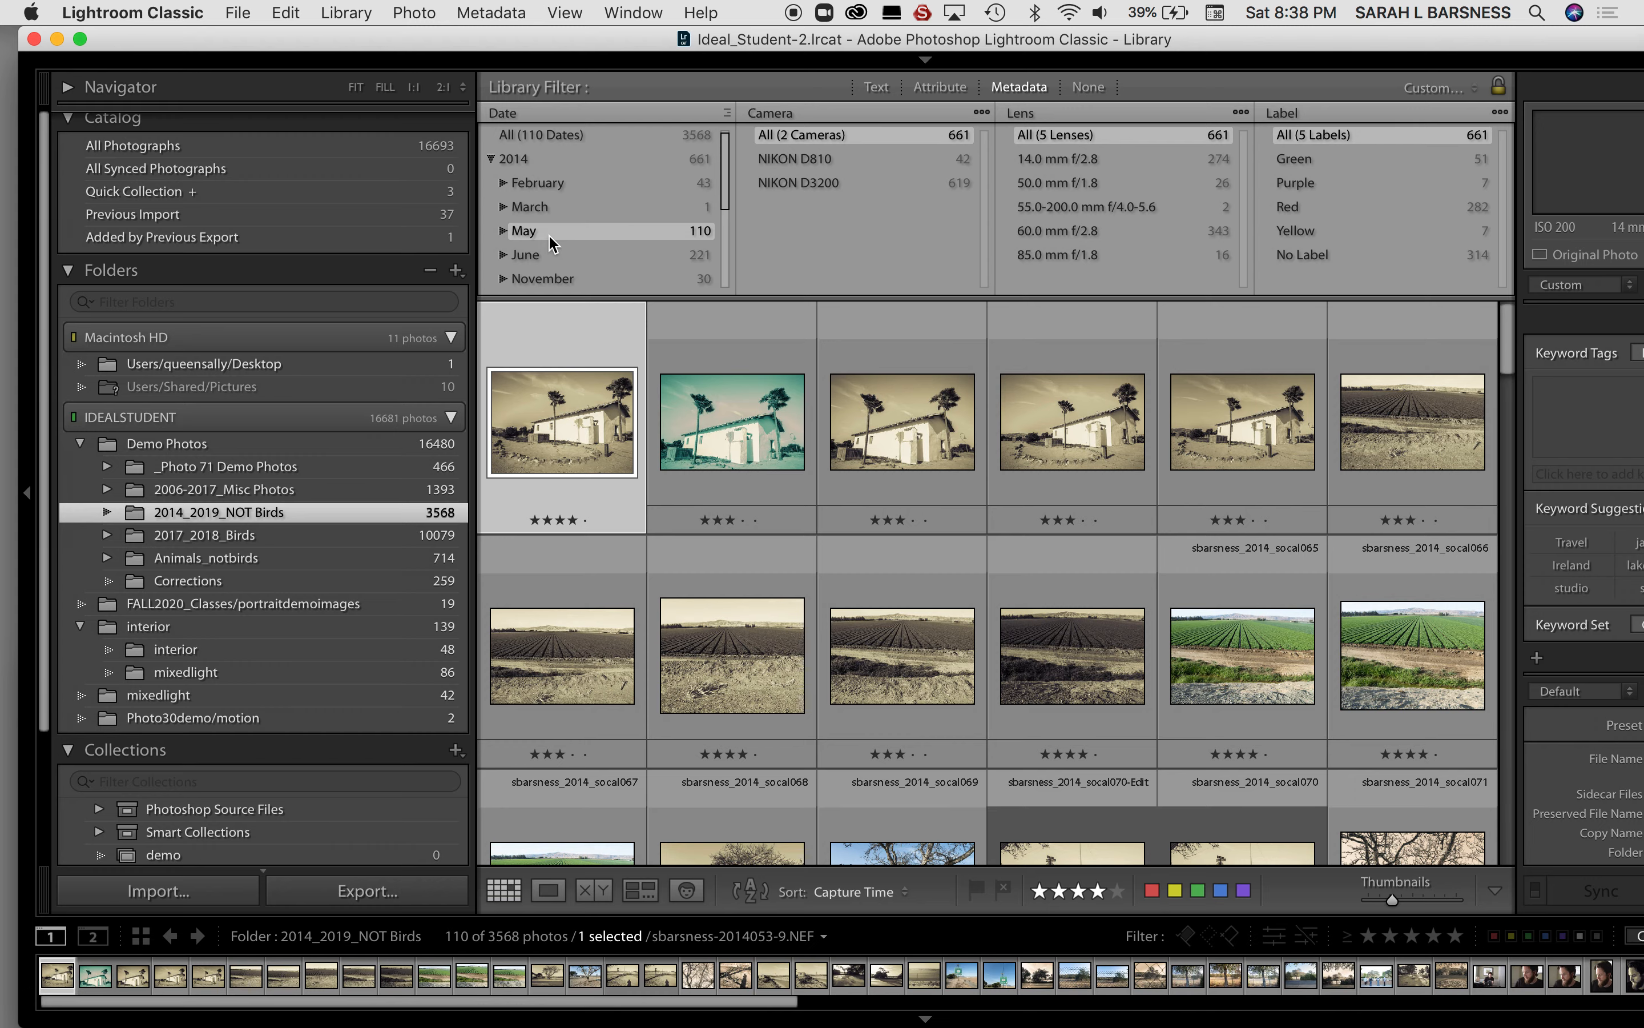
scroll(821, 766, down, 10)
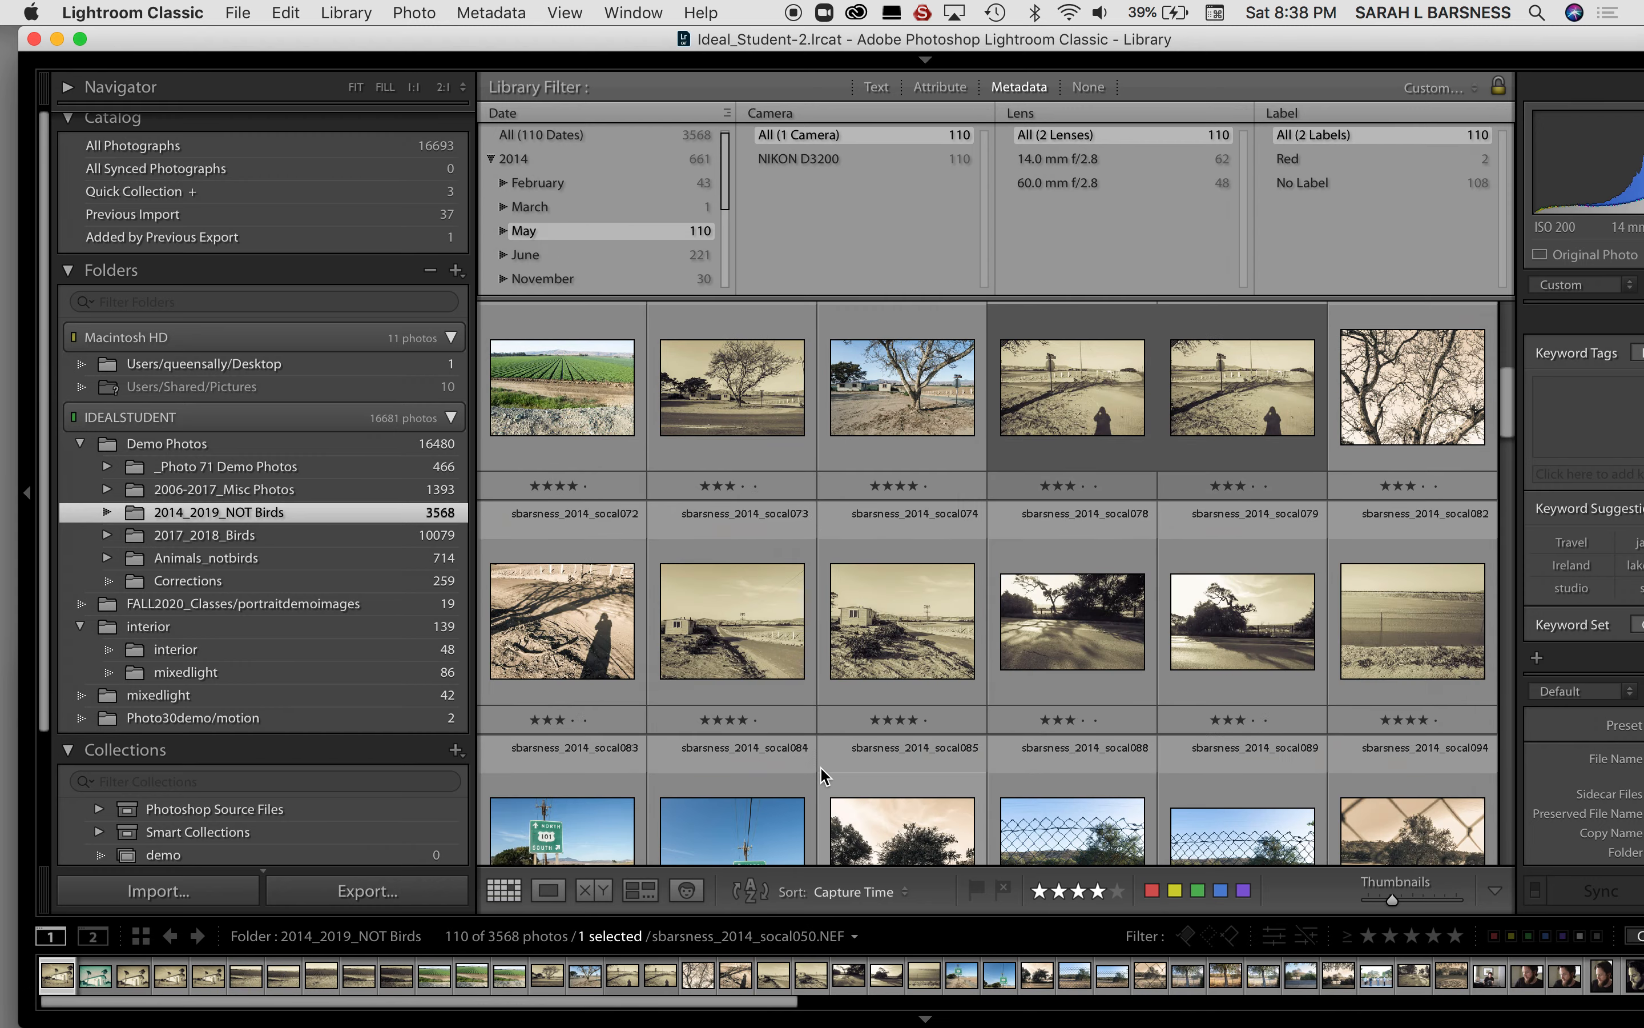
scroll(821, 766, down, 20)
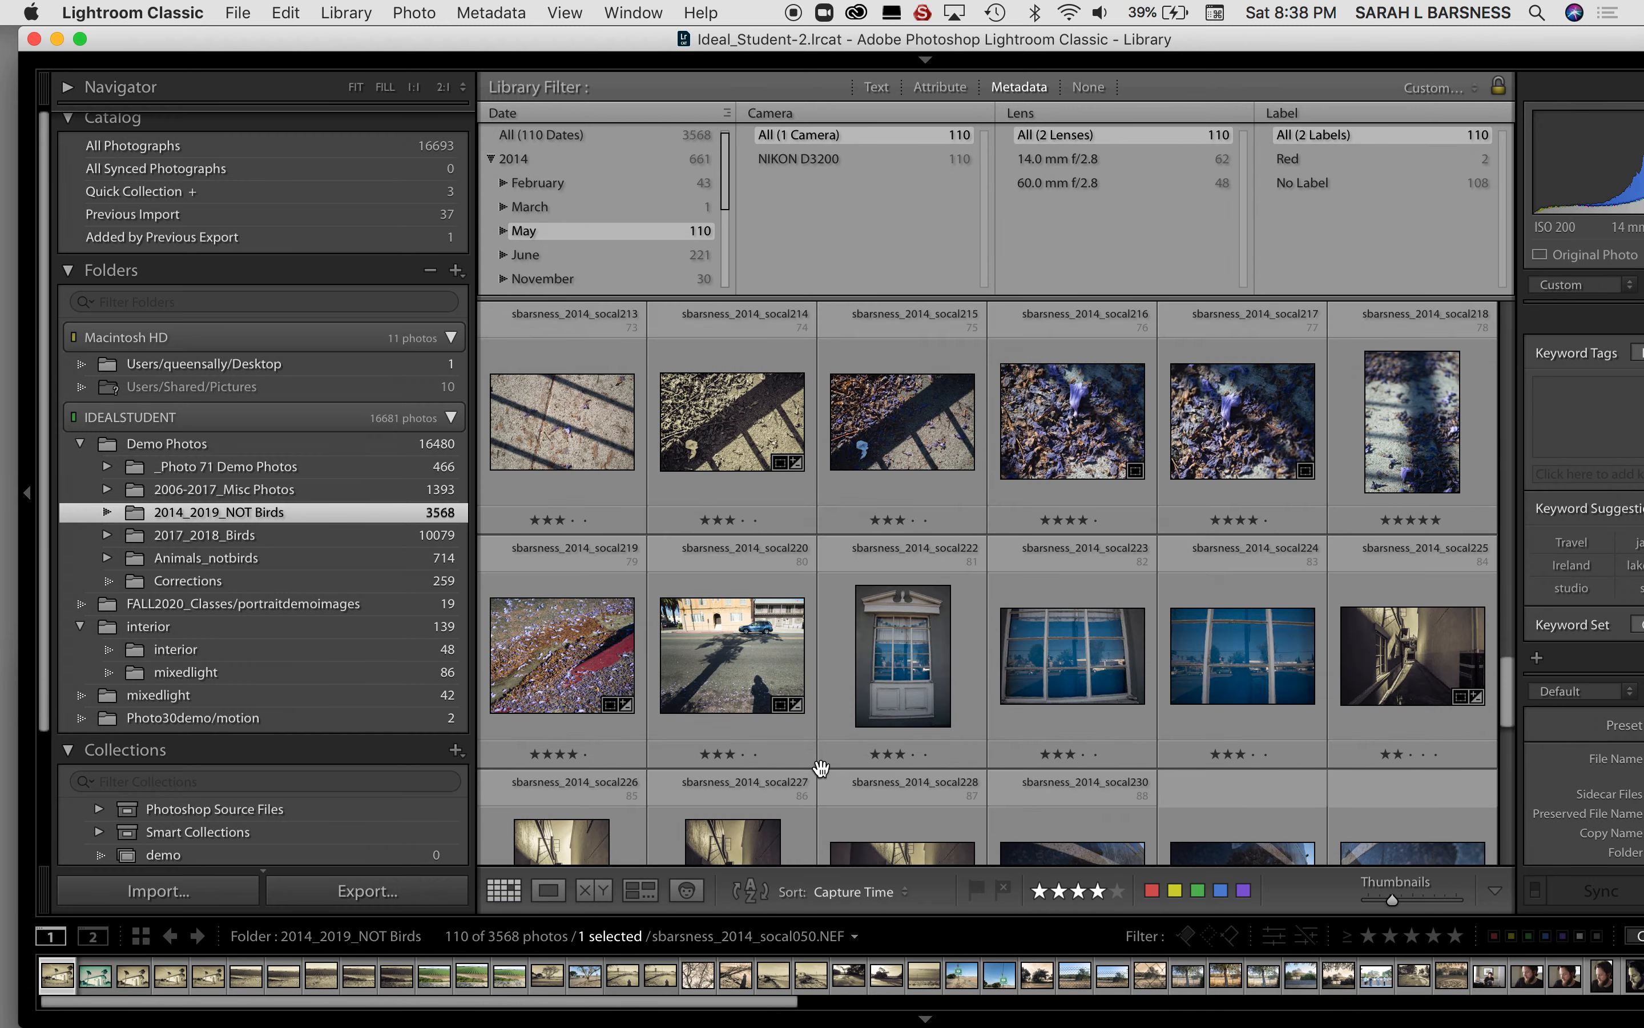
scroll(824, 775, down, 3)
scroll(825, 775, up, 20)
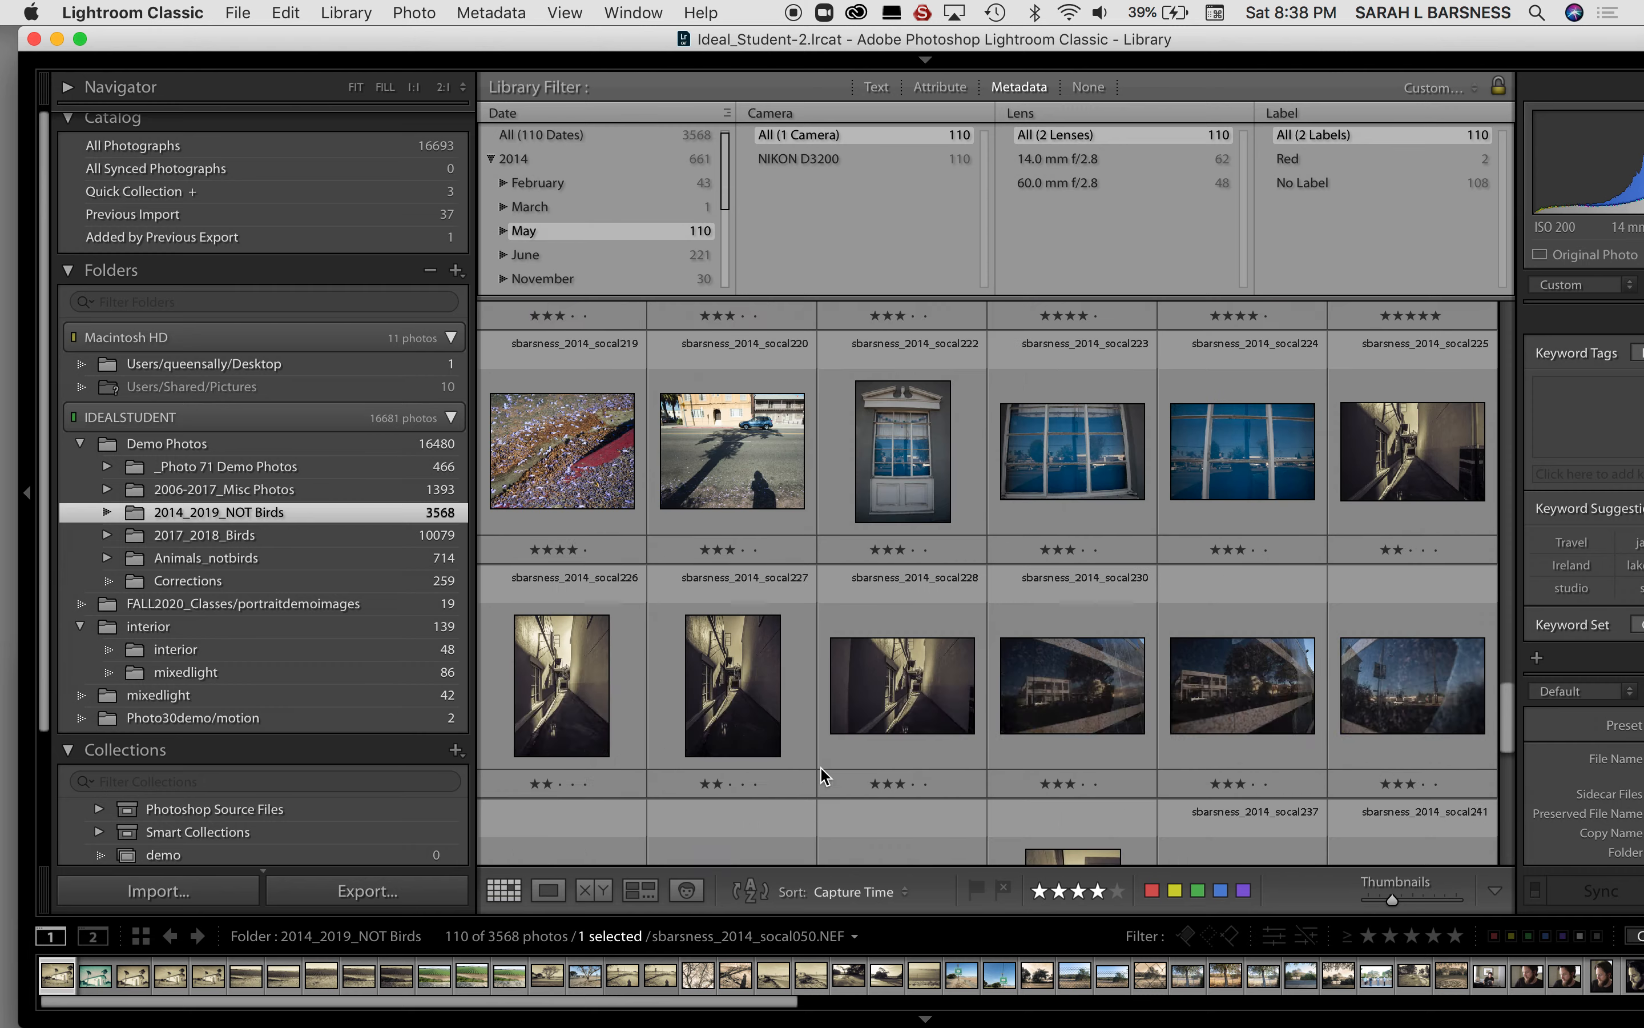
scroll(821, 775, up, 10)
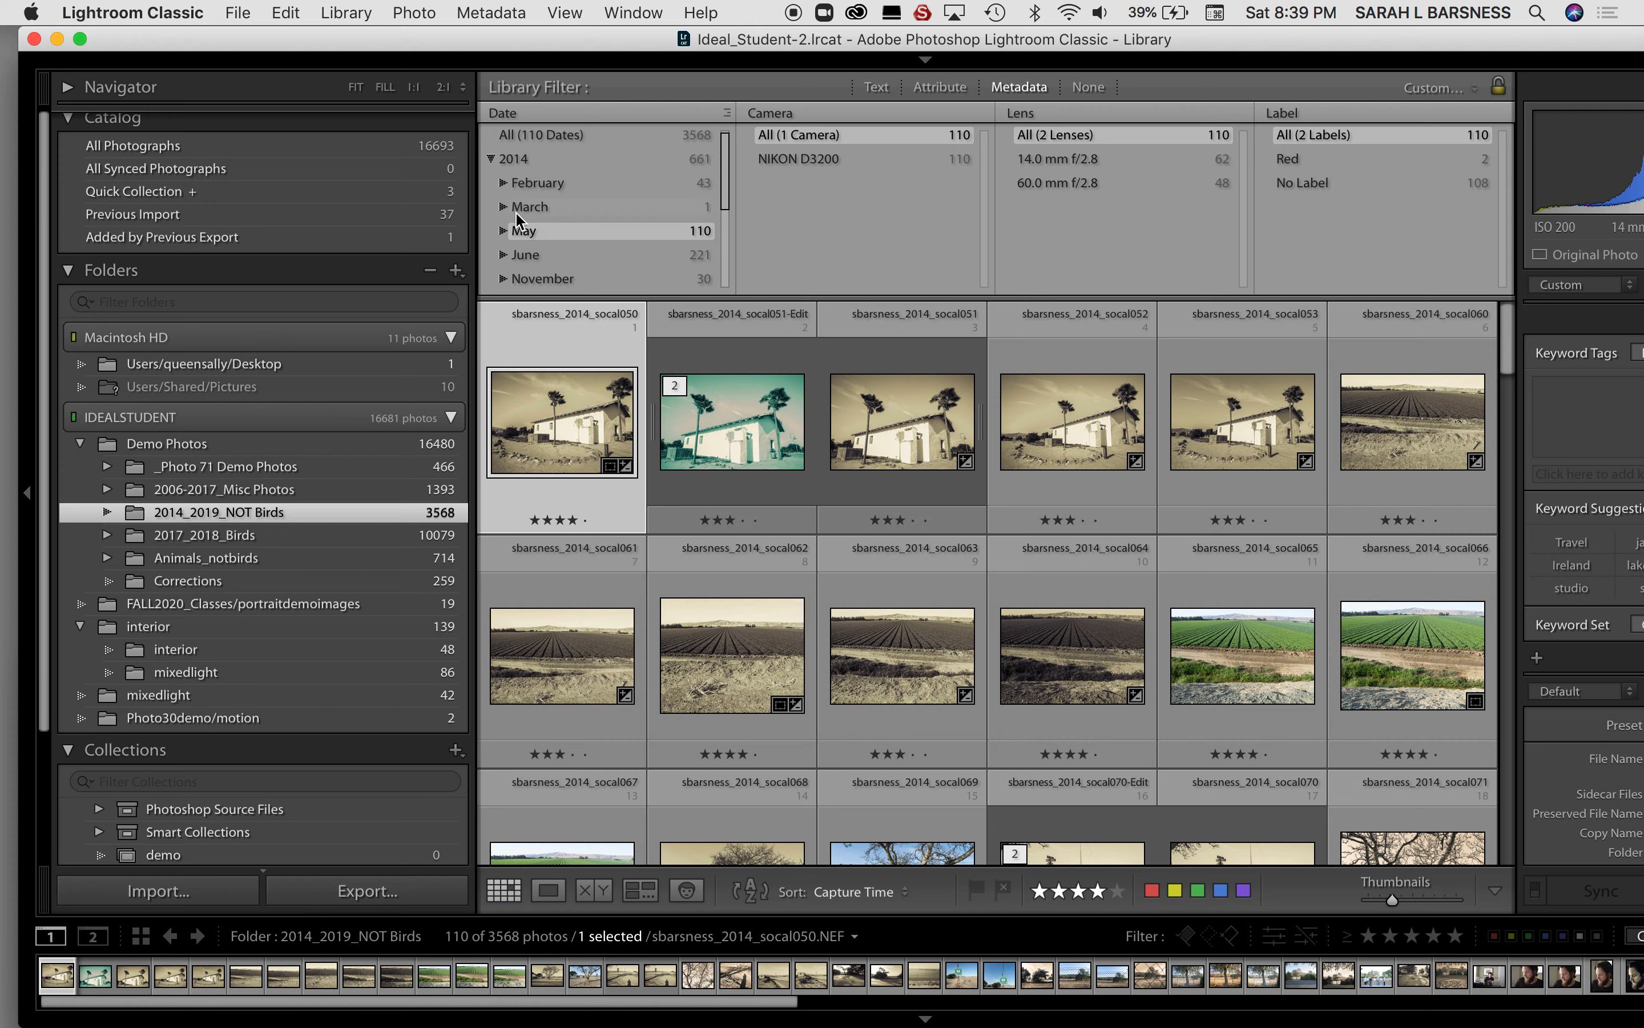
Step: Break May 2014 down by day, filtering first to 29 - Thursday and lastly to 30 - Friday
click(503, 230)
click(587, 258)
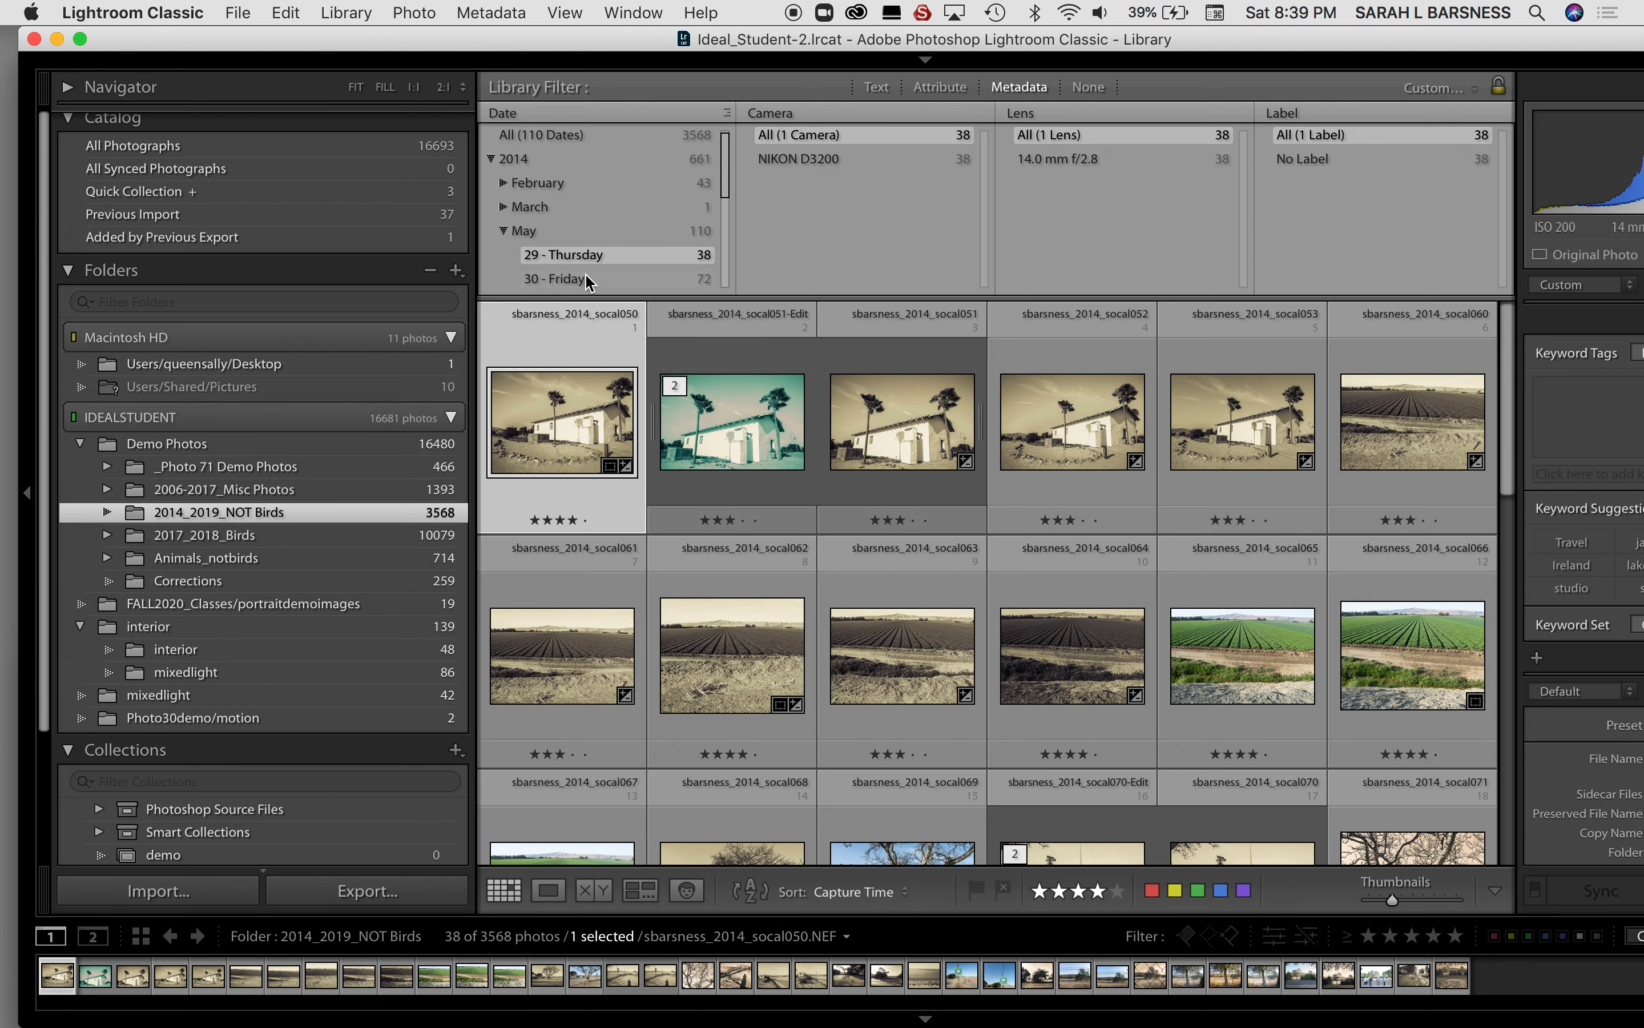
click(586, 278)
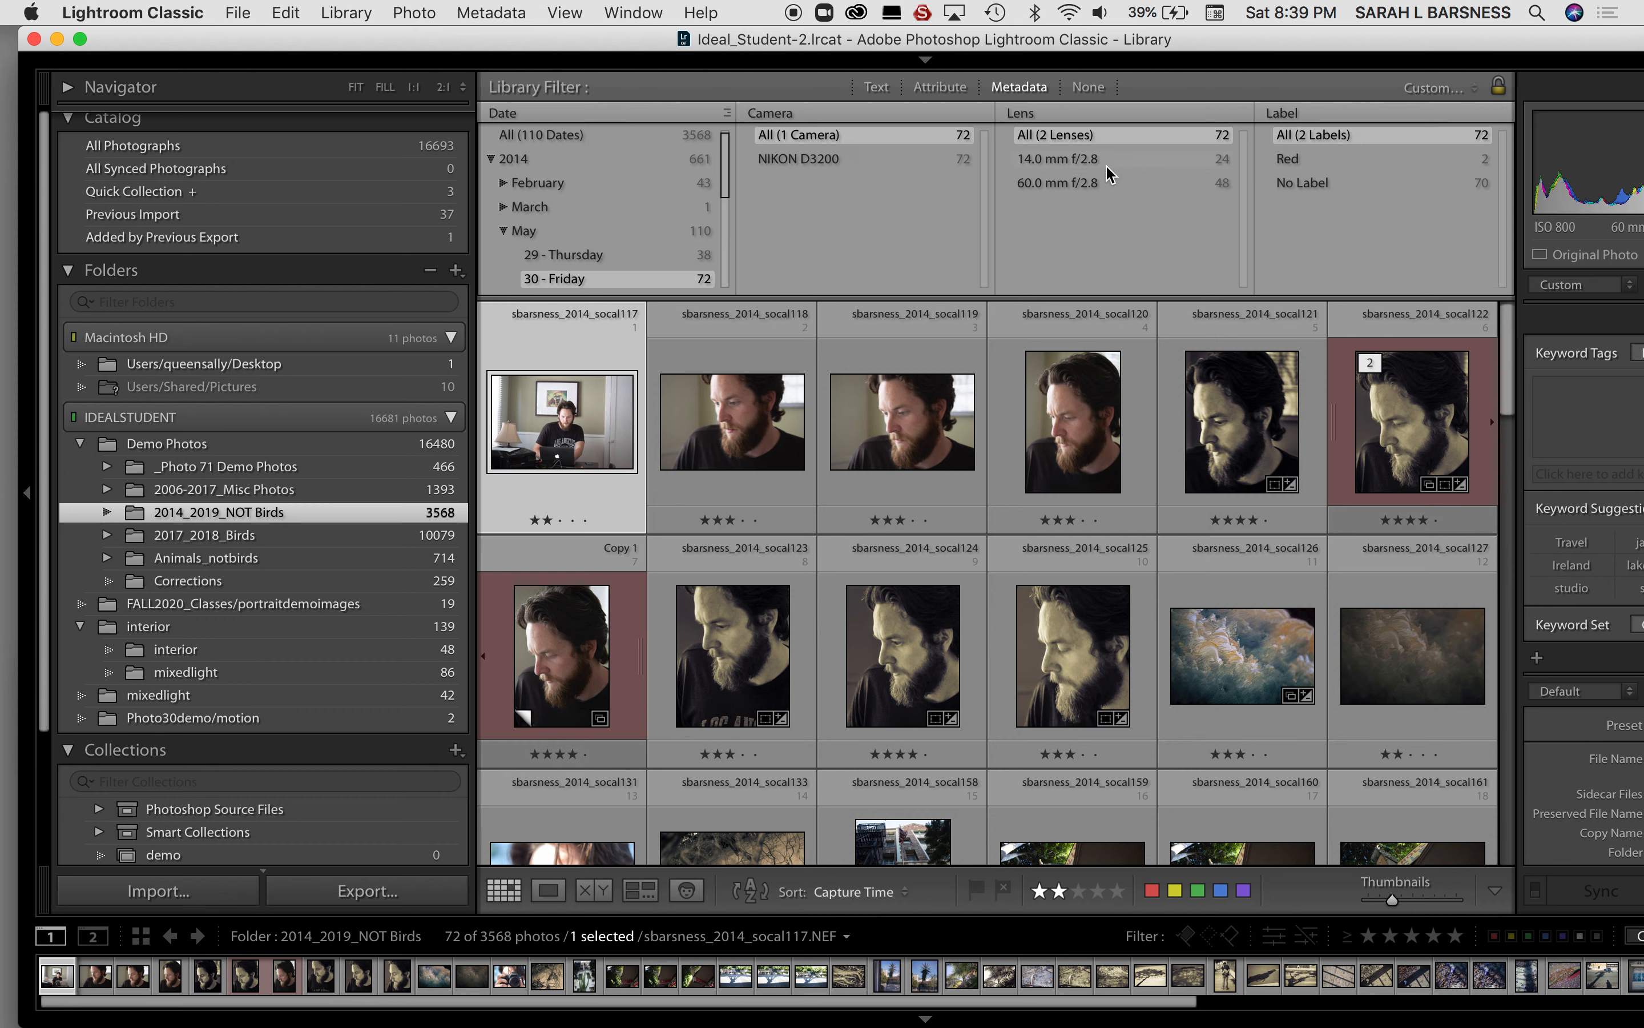
Step: Narrow the 30 - Friday photos to those shot with the 14.0 mm f/2.8 lens and look over the matches
click(1074, 161)
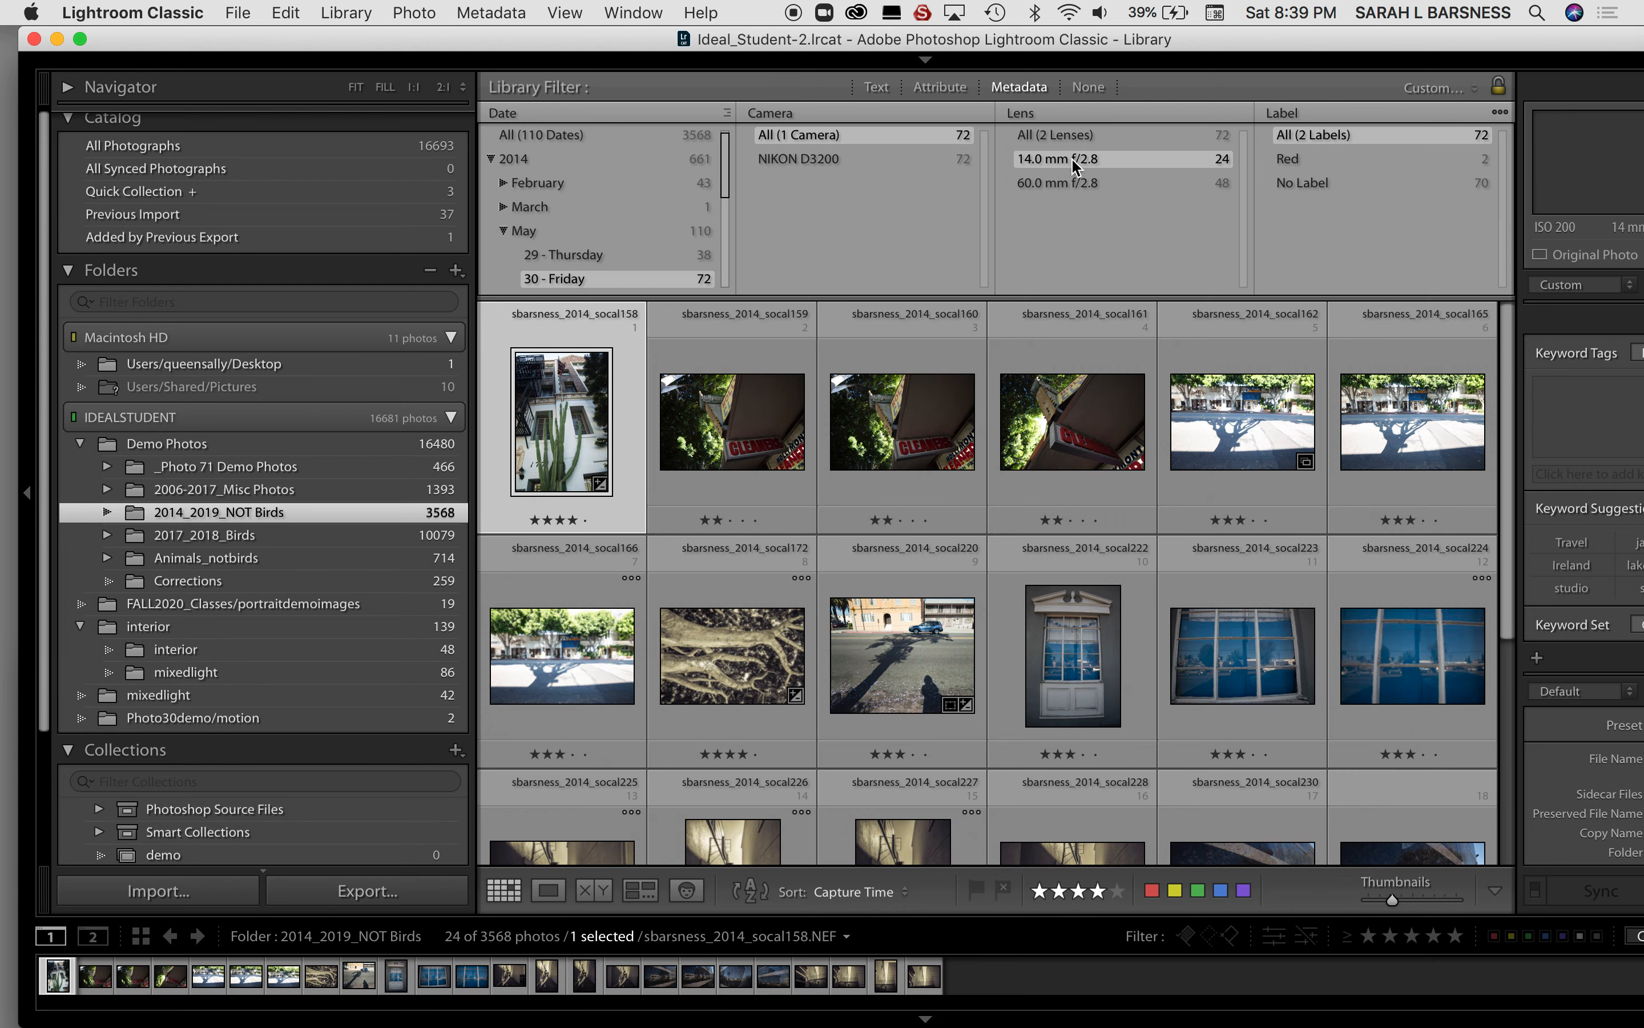
scroll(1026, 675, down, 5)
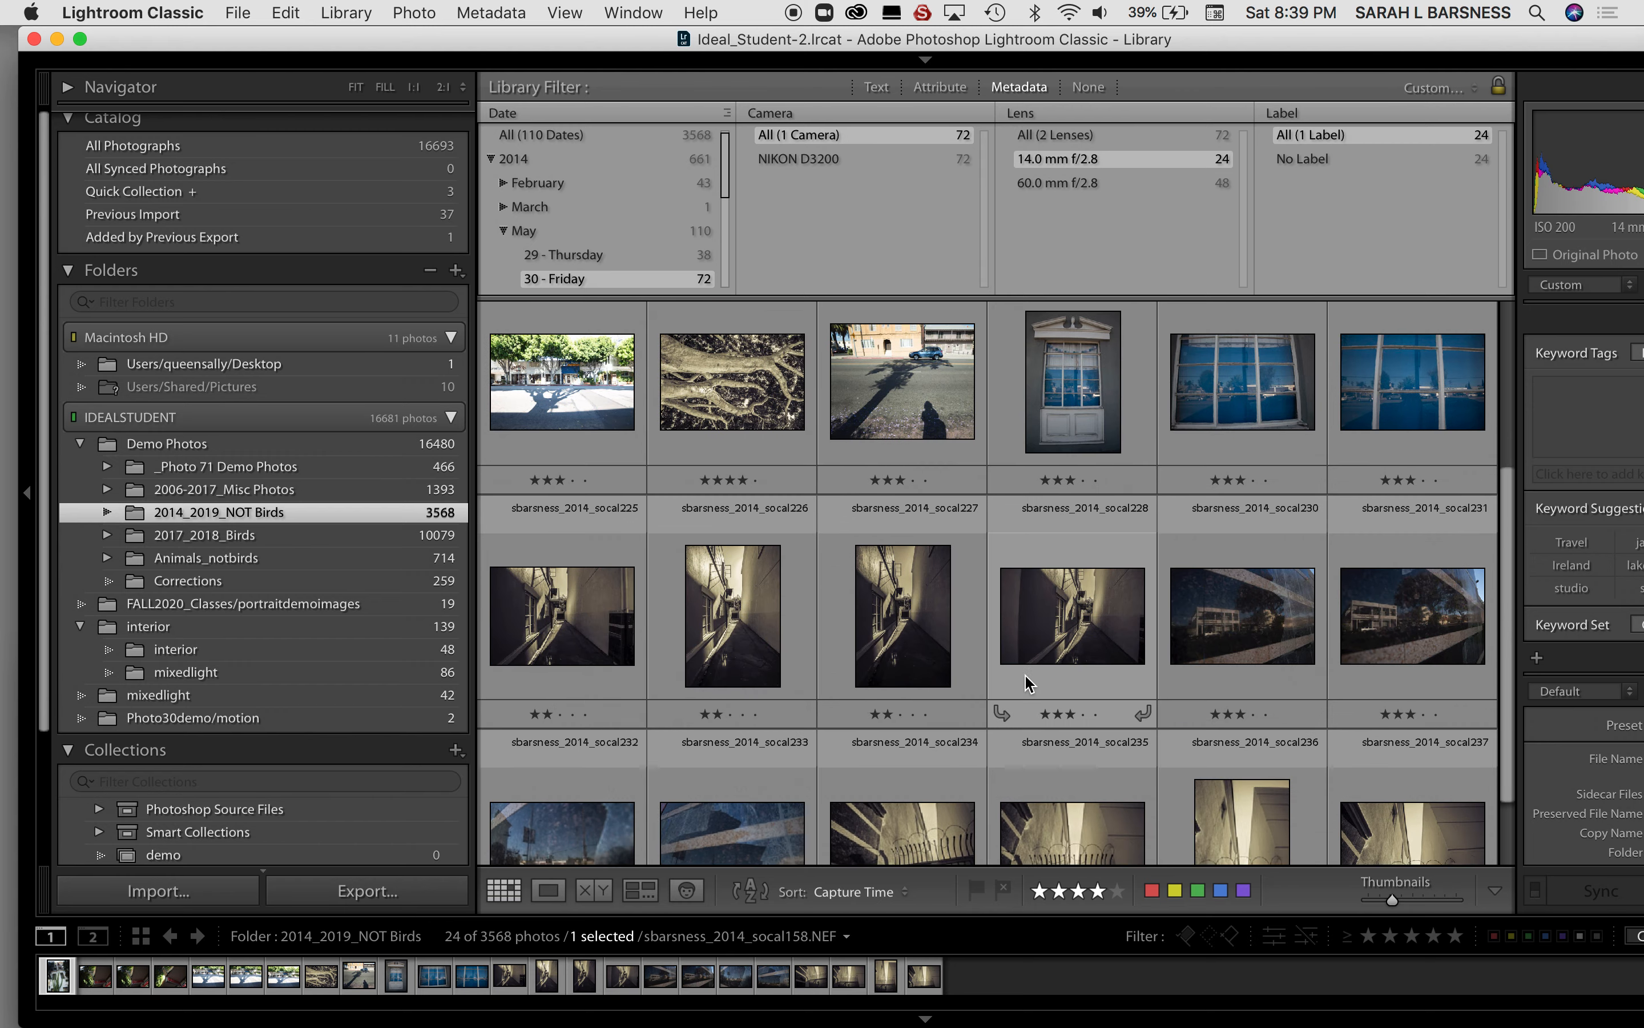
scroll(1025, 675, up, 5)
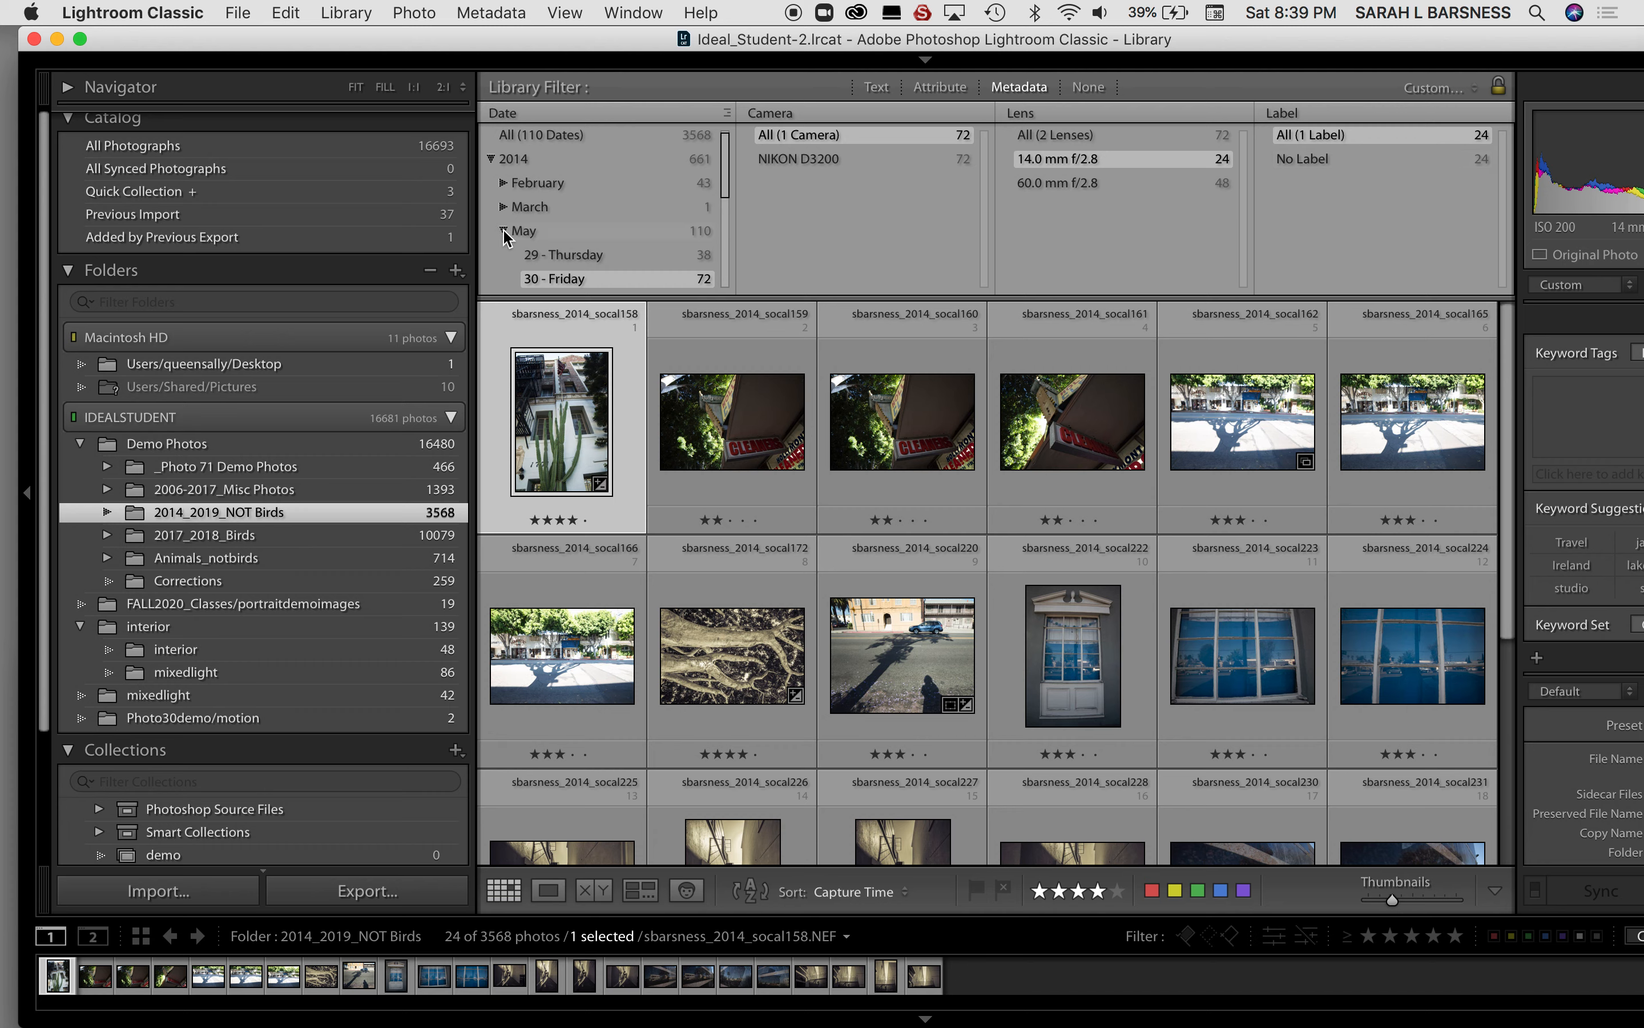
Step: Widen the metadata filter's date back to the whole of 2014
click(523, 231)
click(519, 158)
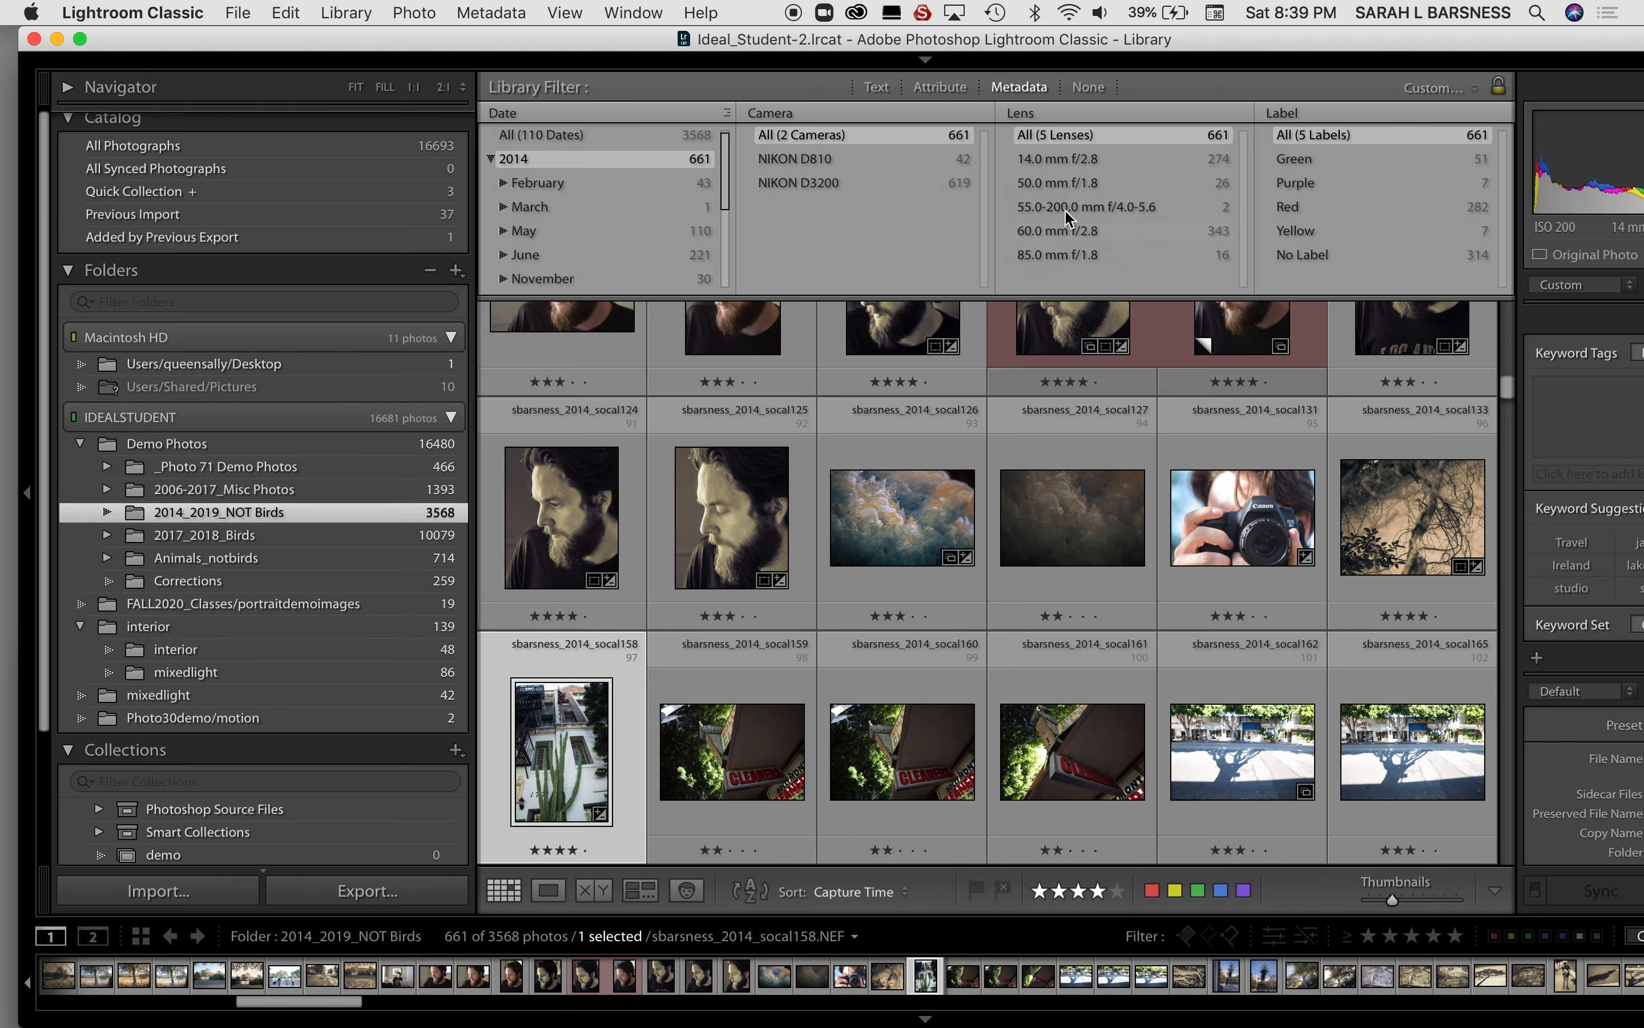
Step: Narrow the 2014 photos to those shot with the NIKON D810 and the 50.0 mm f/1.8 lens
click(833, 160)
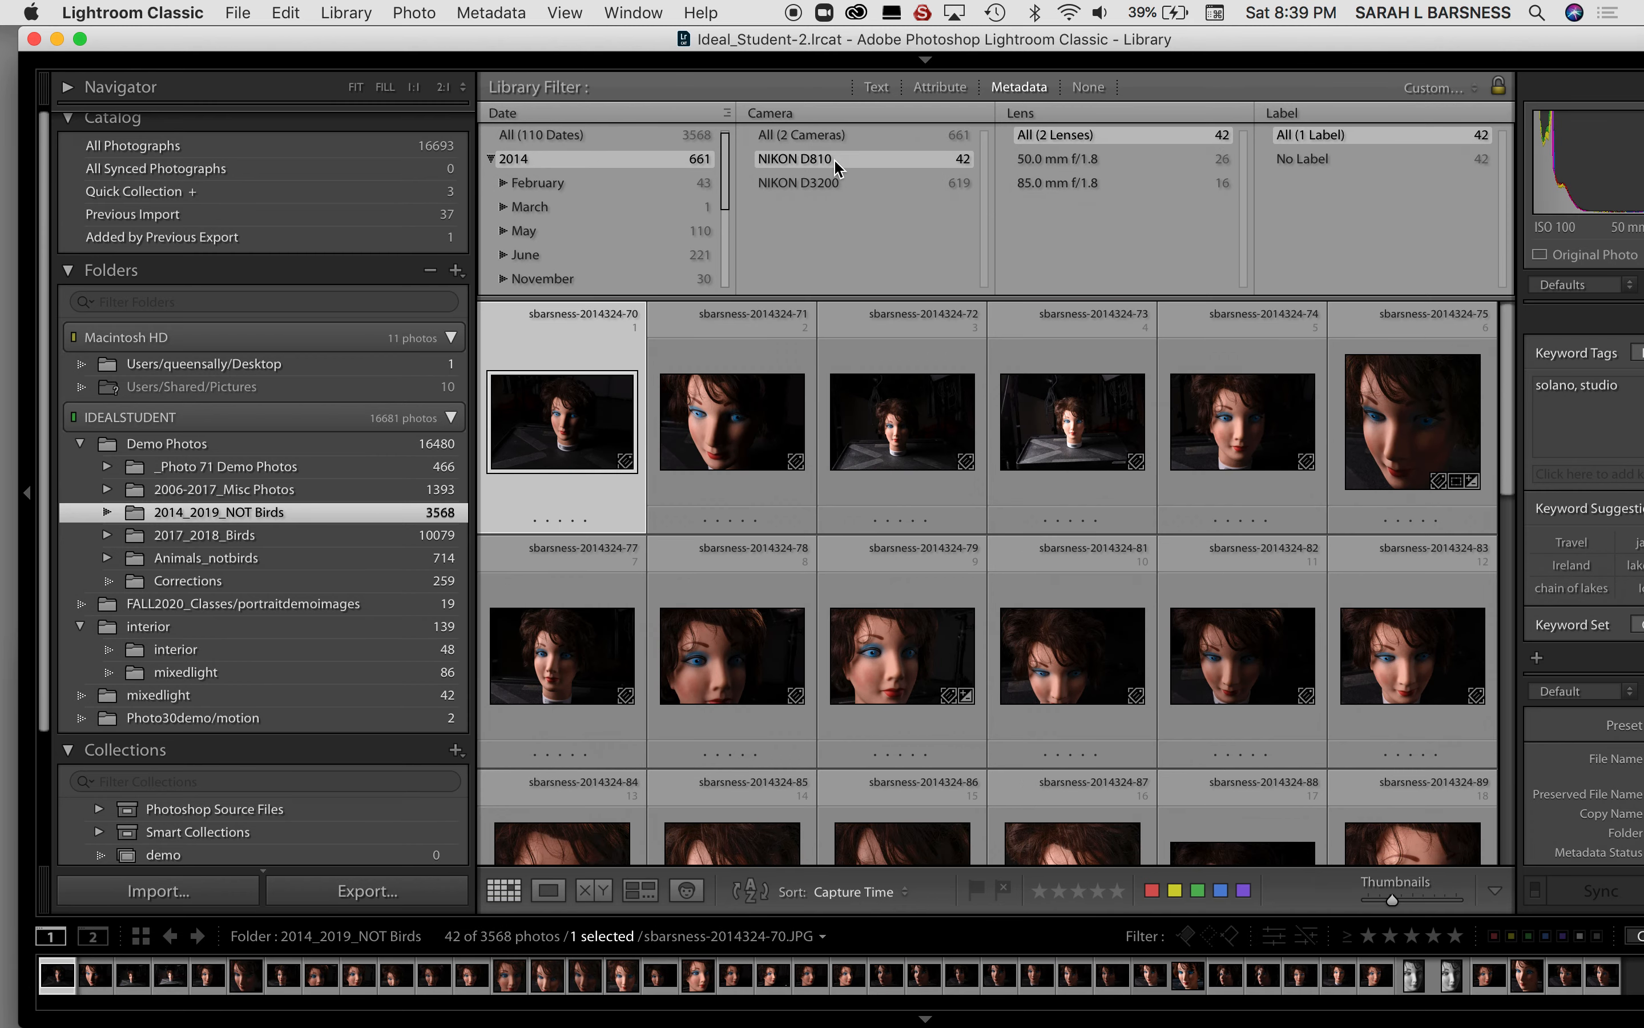
click(1087, 162)
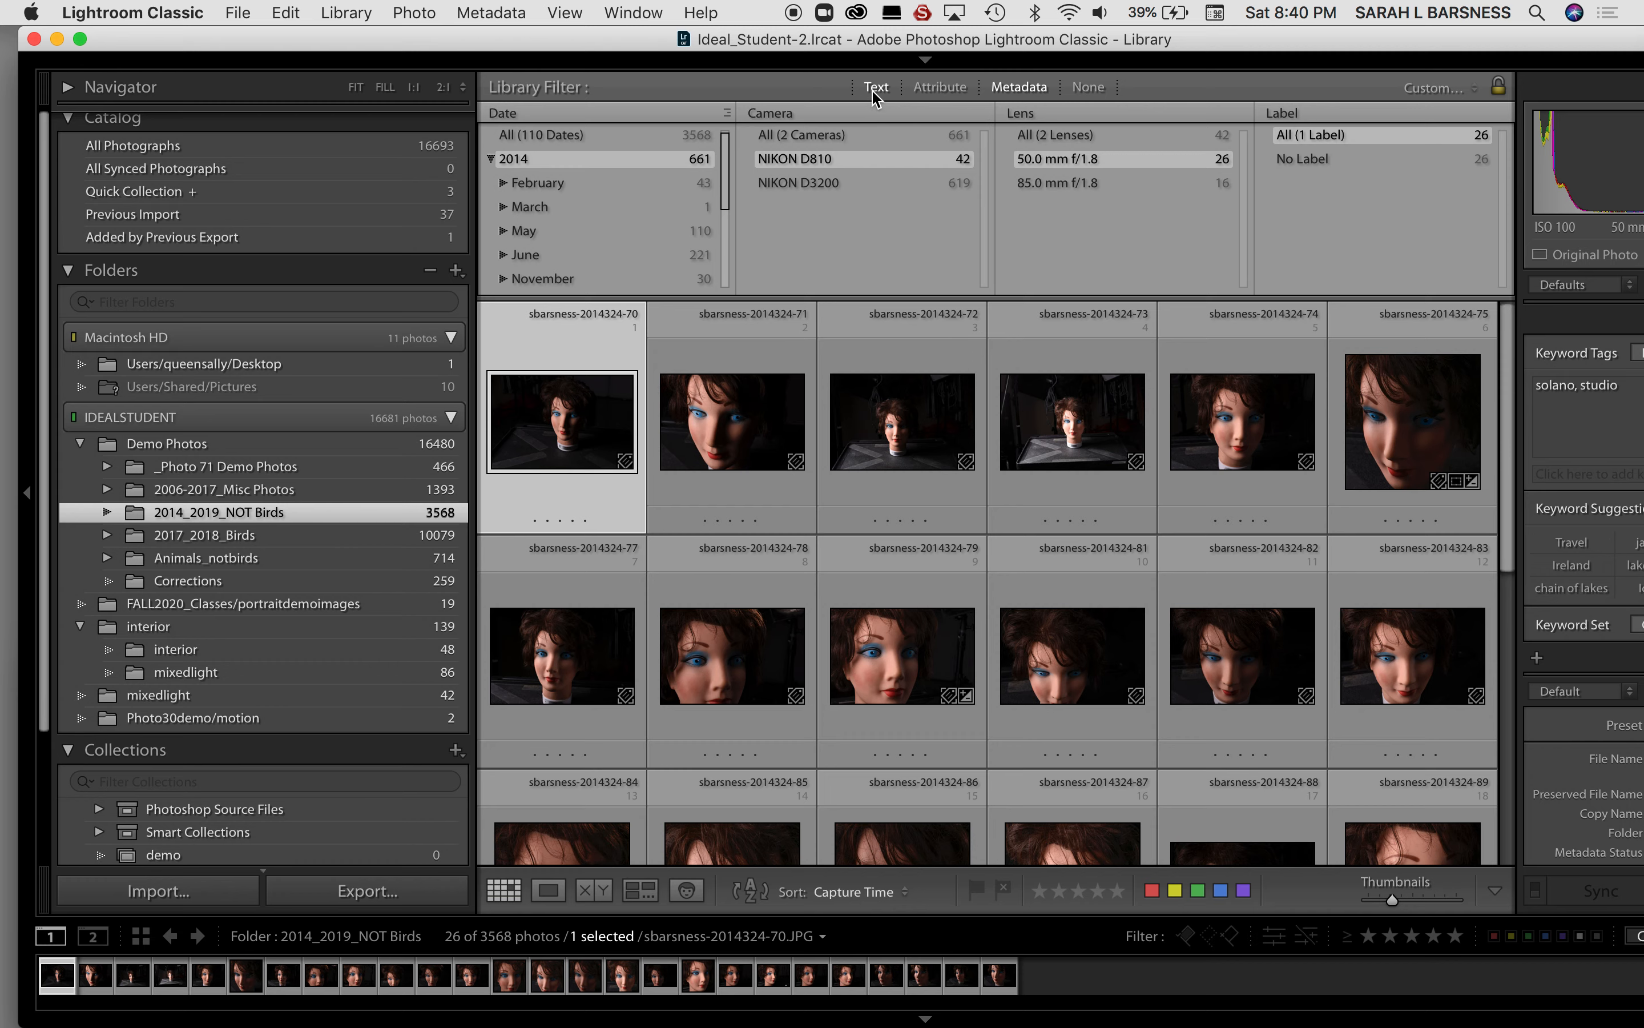
Step: View the library filter's attribute and text search criteria in turn and turn off the metadata filter
click(940, 87)
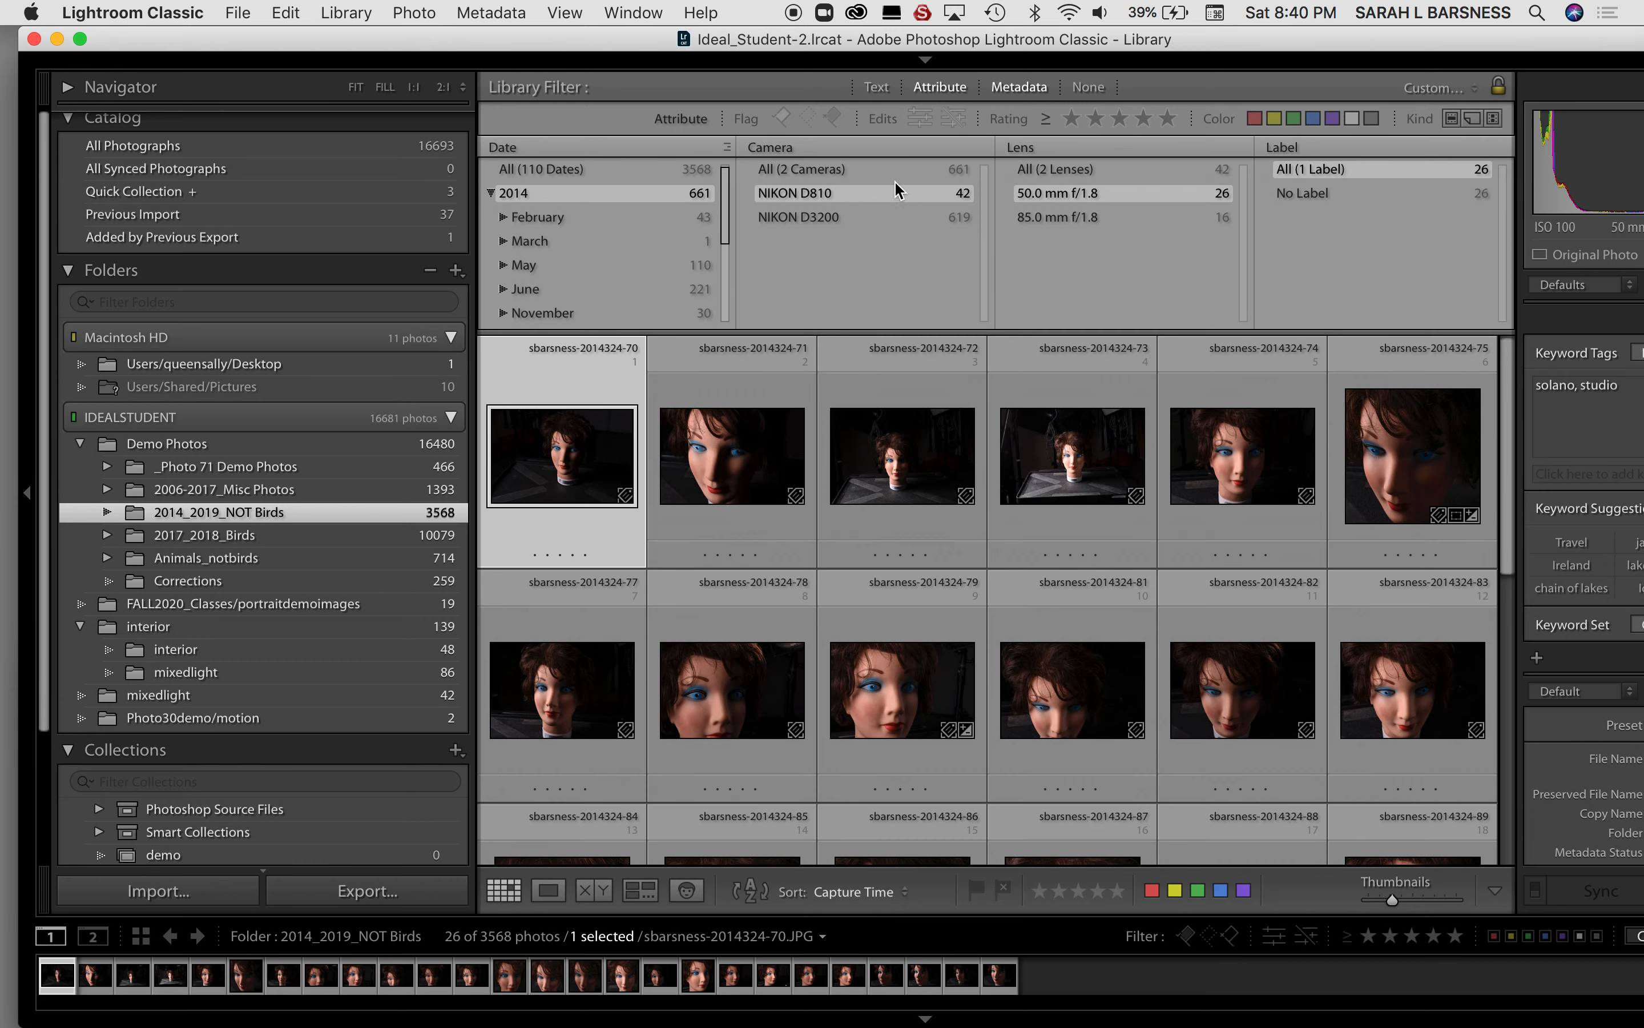
click(882, 93)
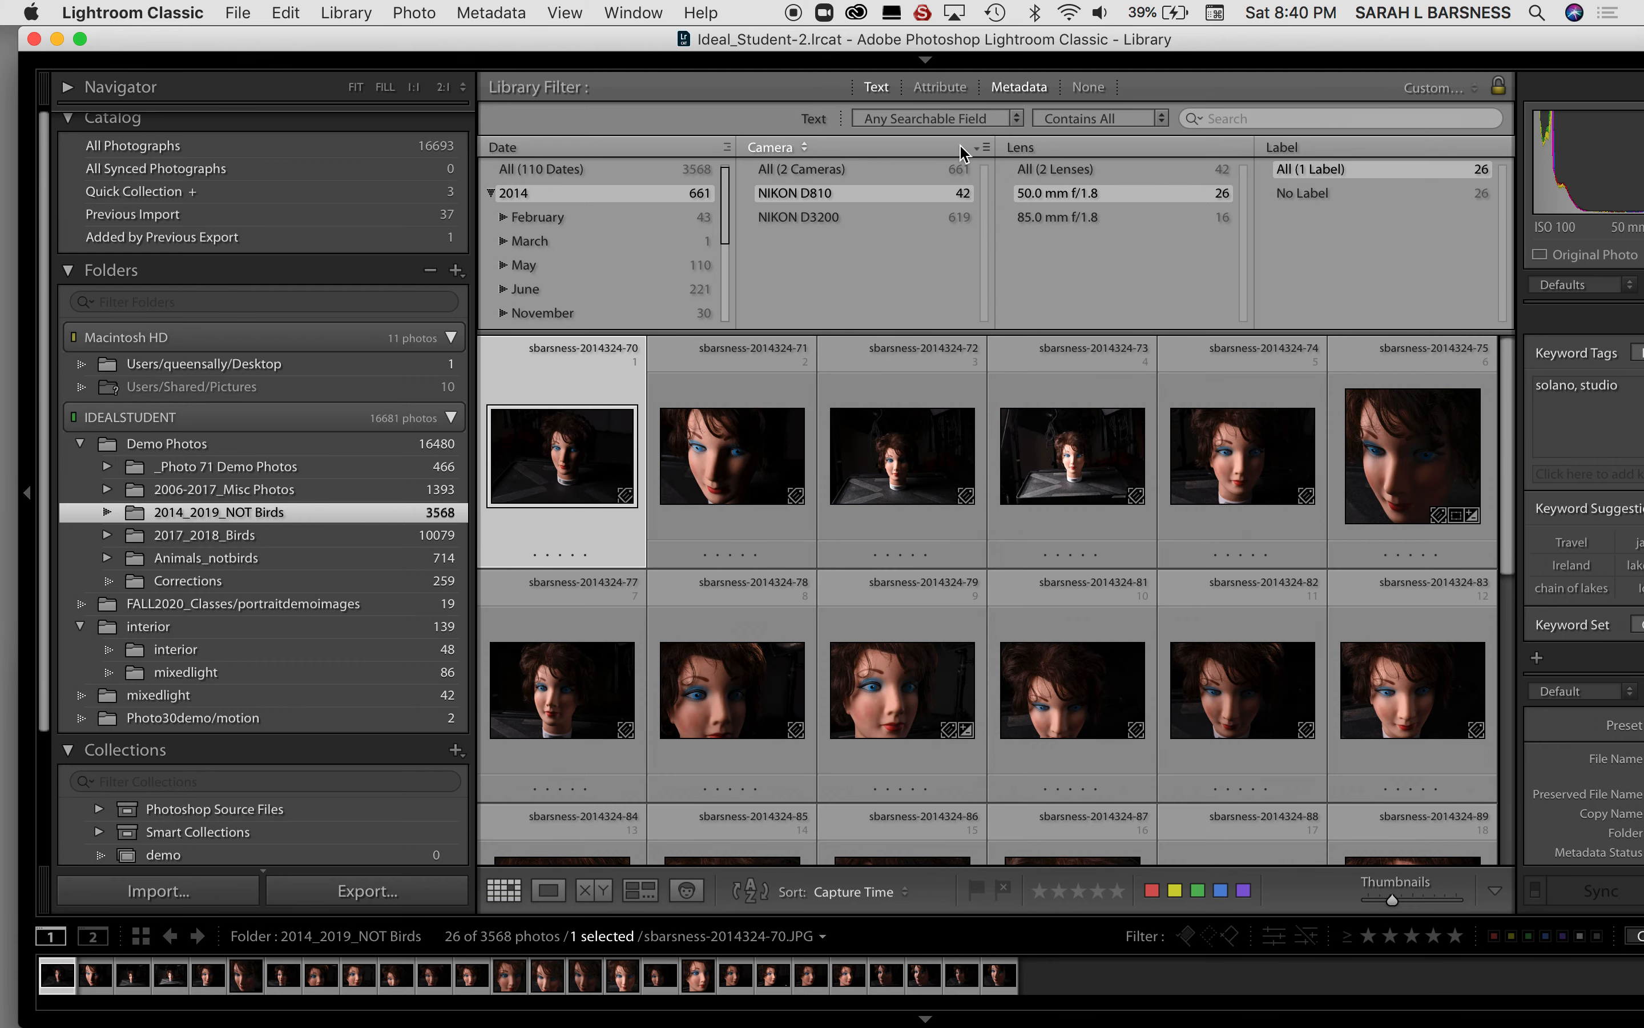
click(1029, 89)
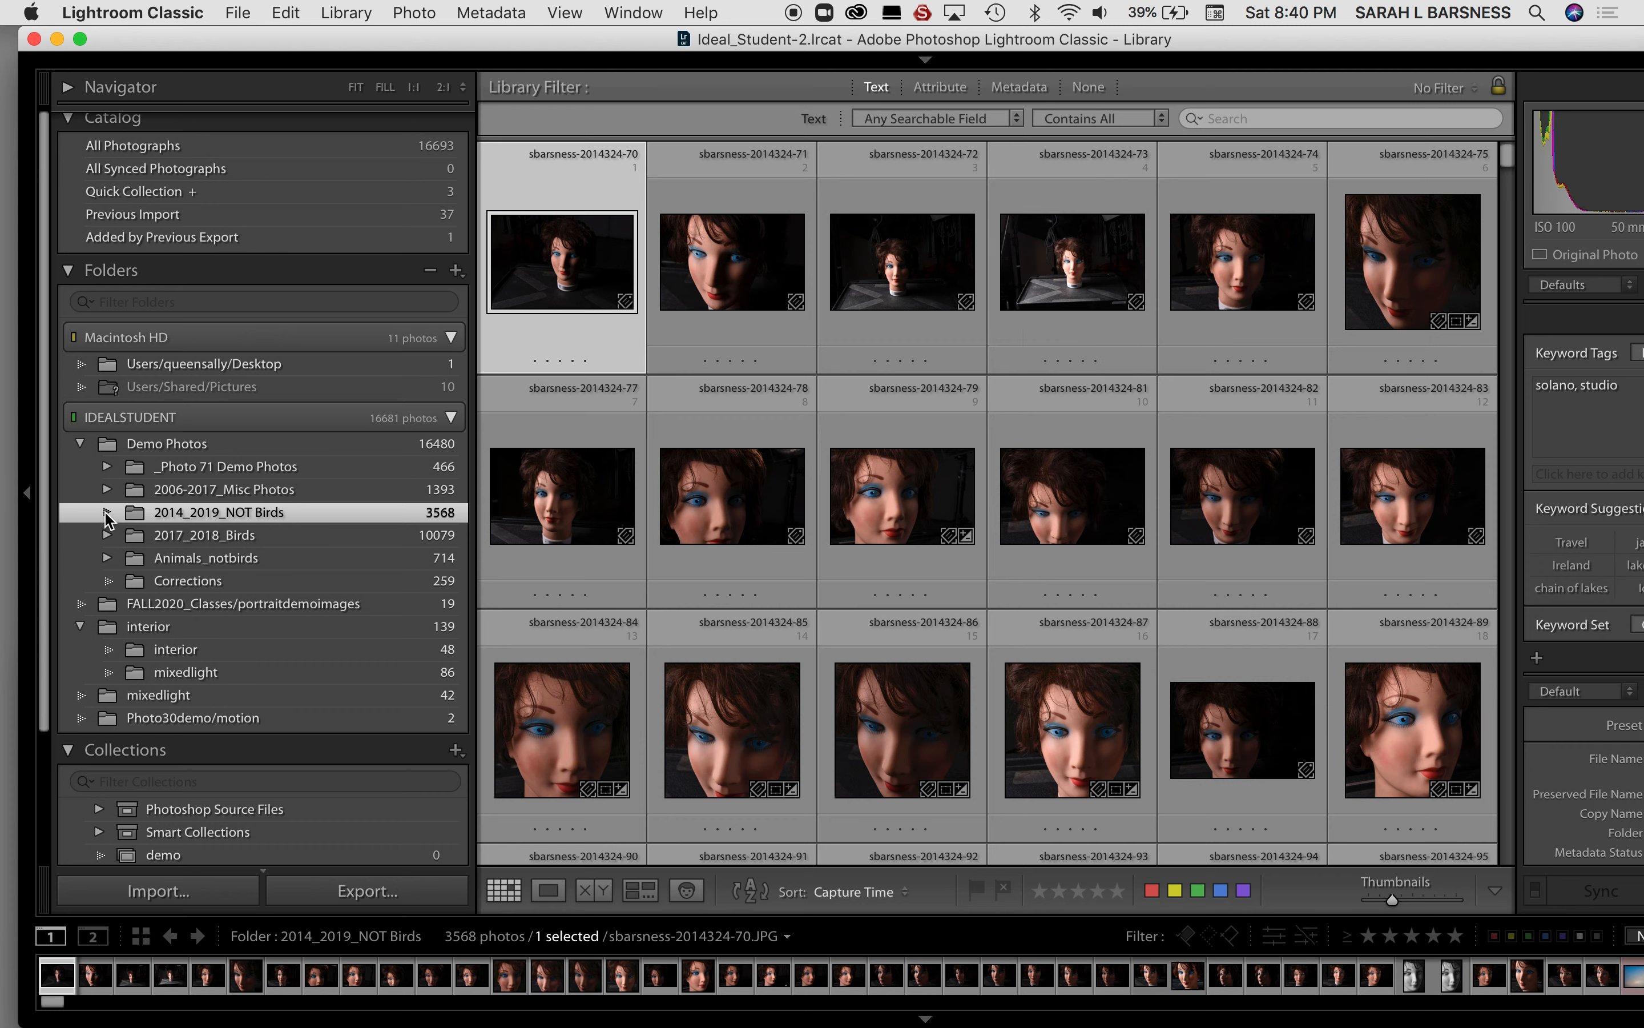
Step: Show the Joshua Tree folder inside 2014_SoCal and sort its photos by Capture Time
click(108, 511)
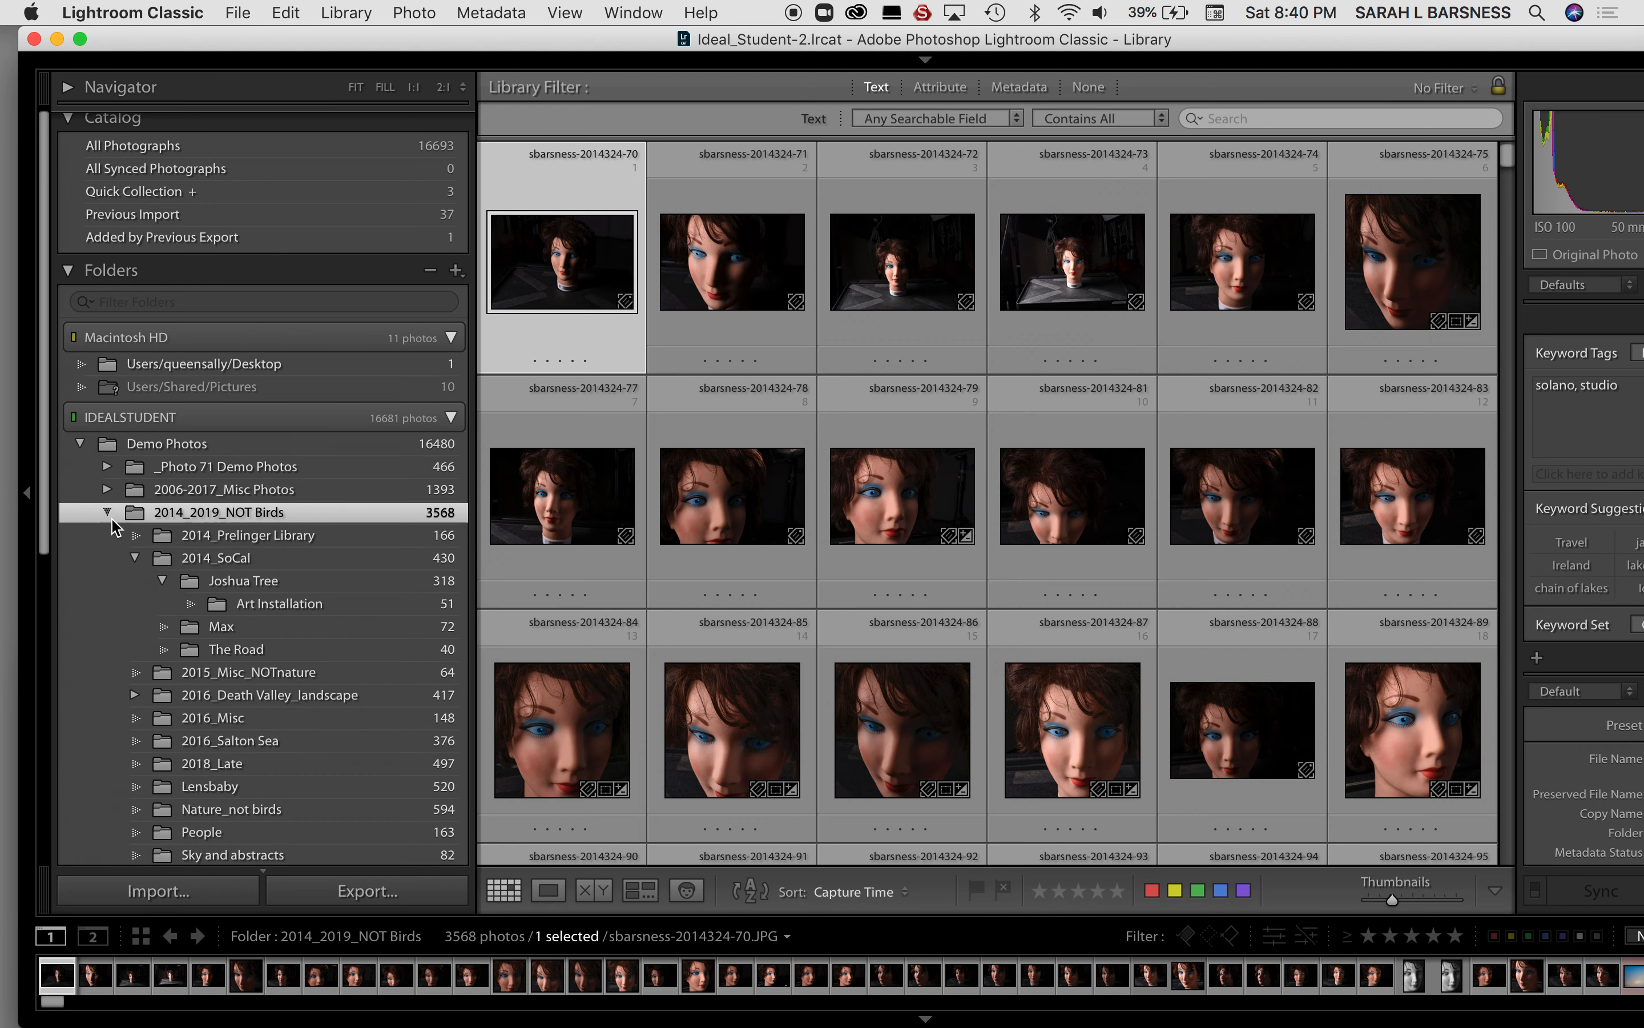
click(258, 583)
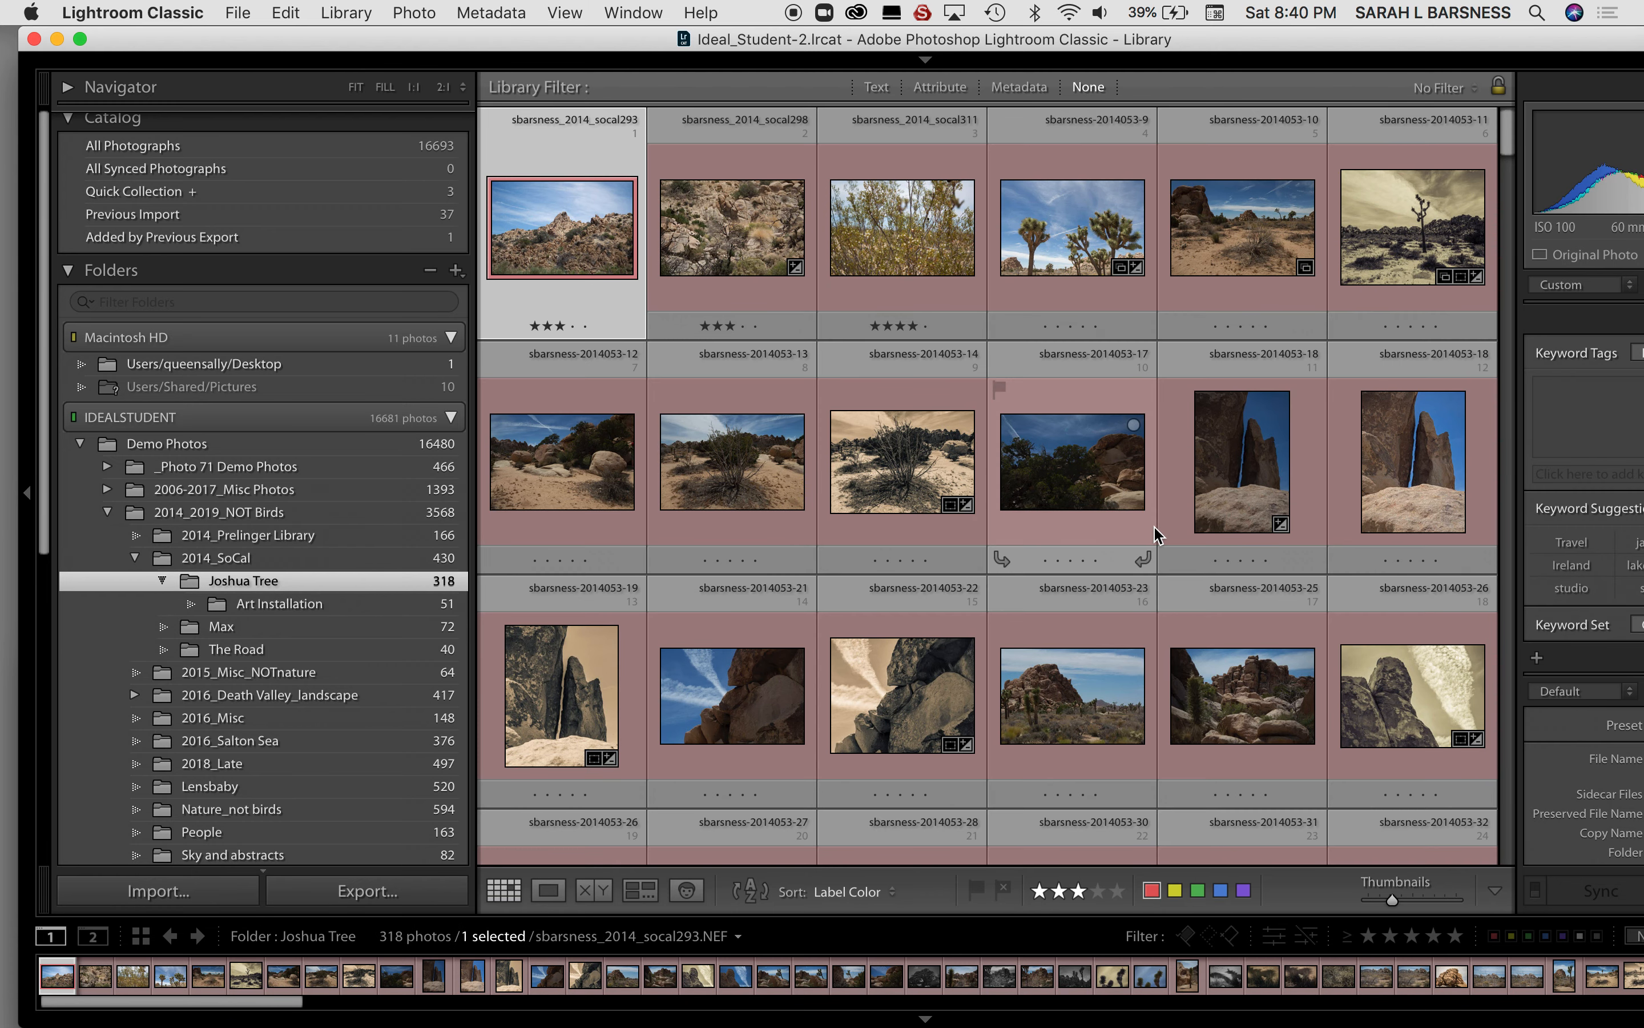
drag(1235, 39, 1166, 39)
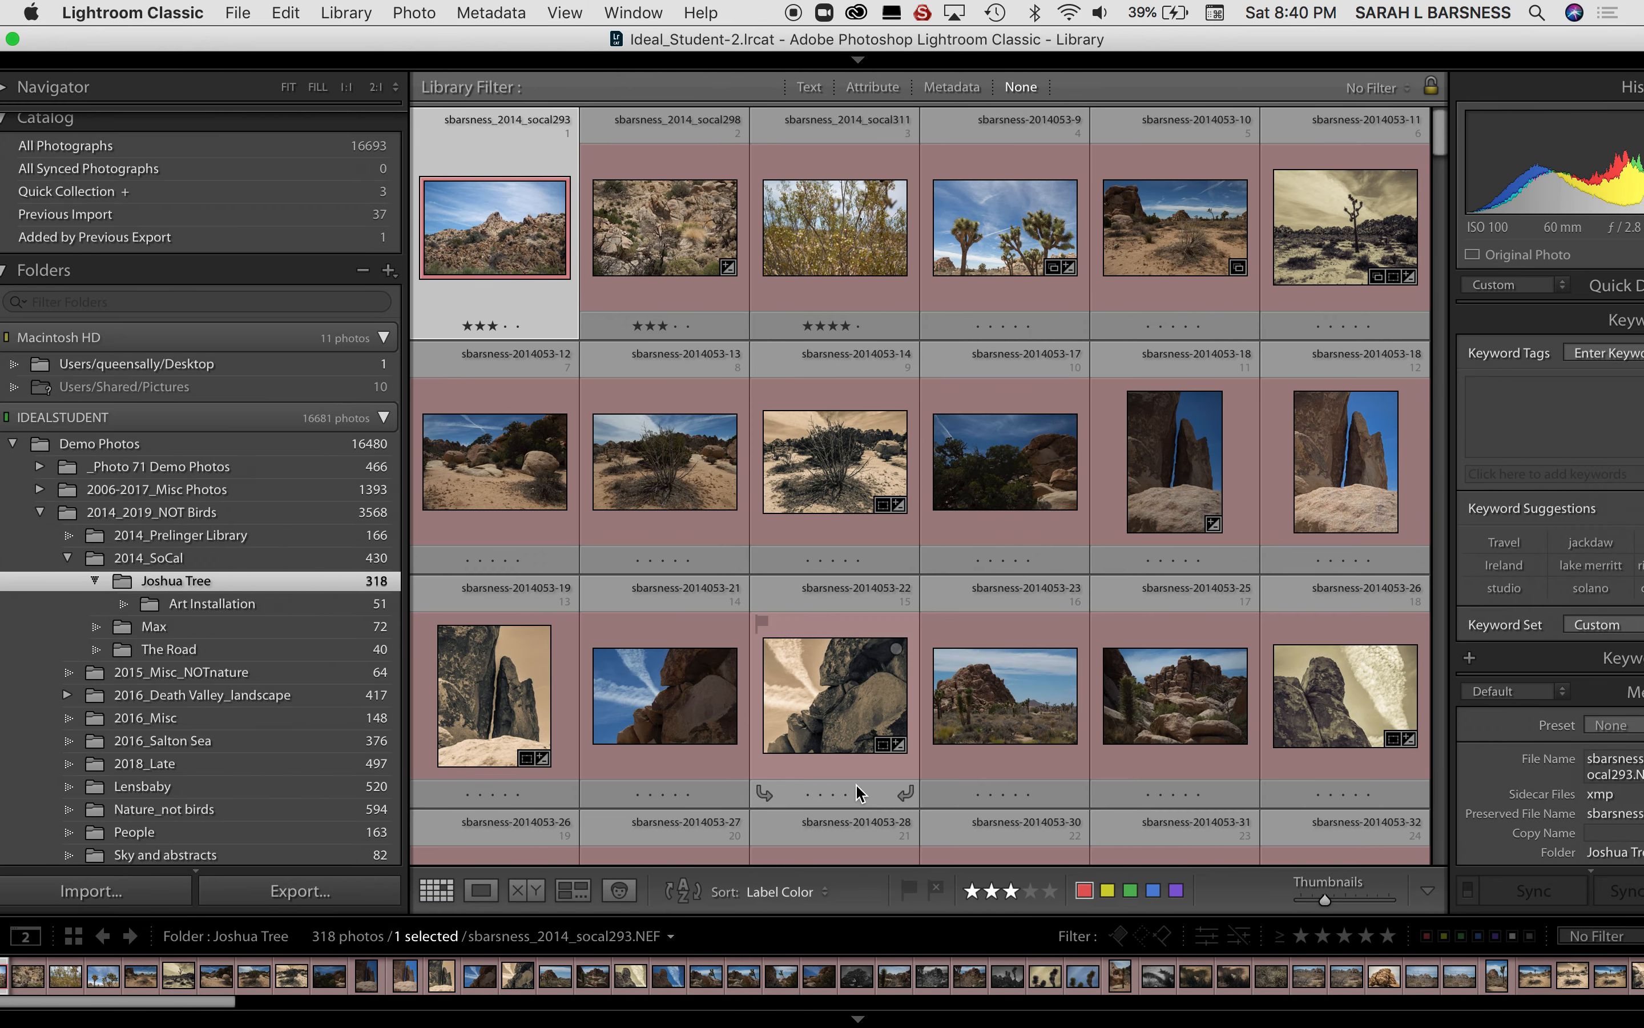
click(824, 895)
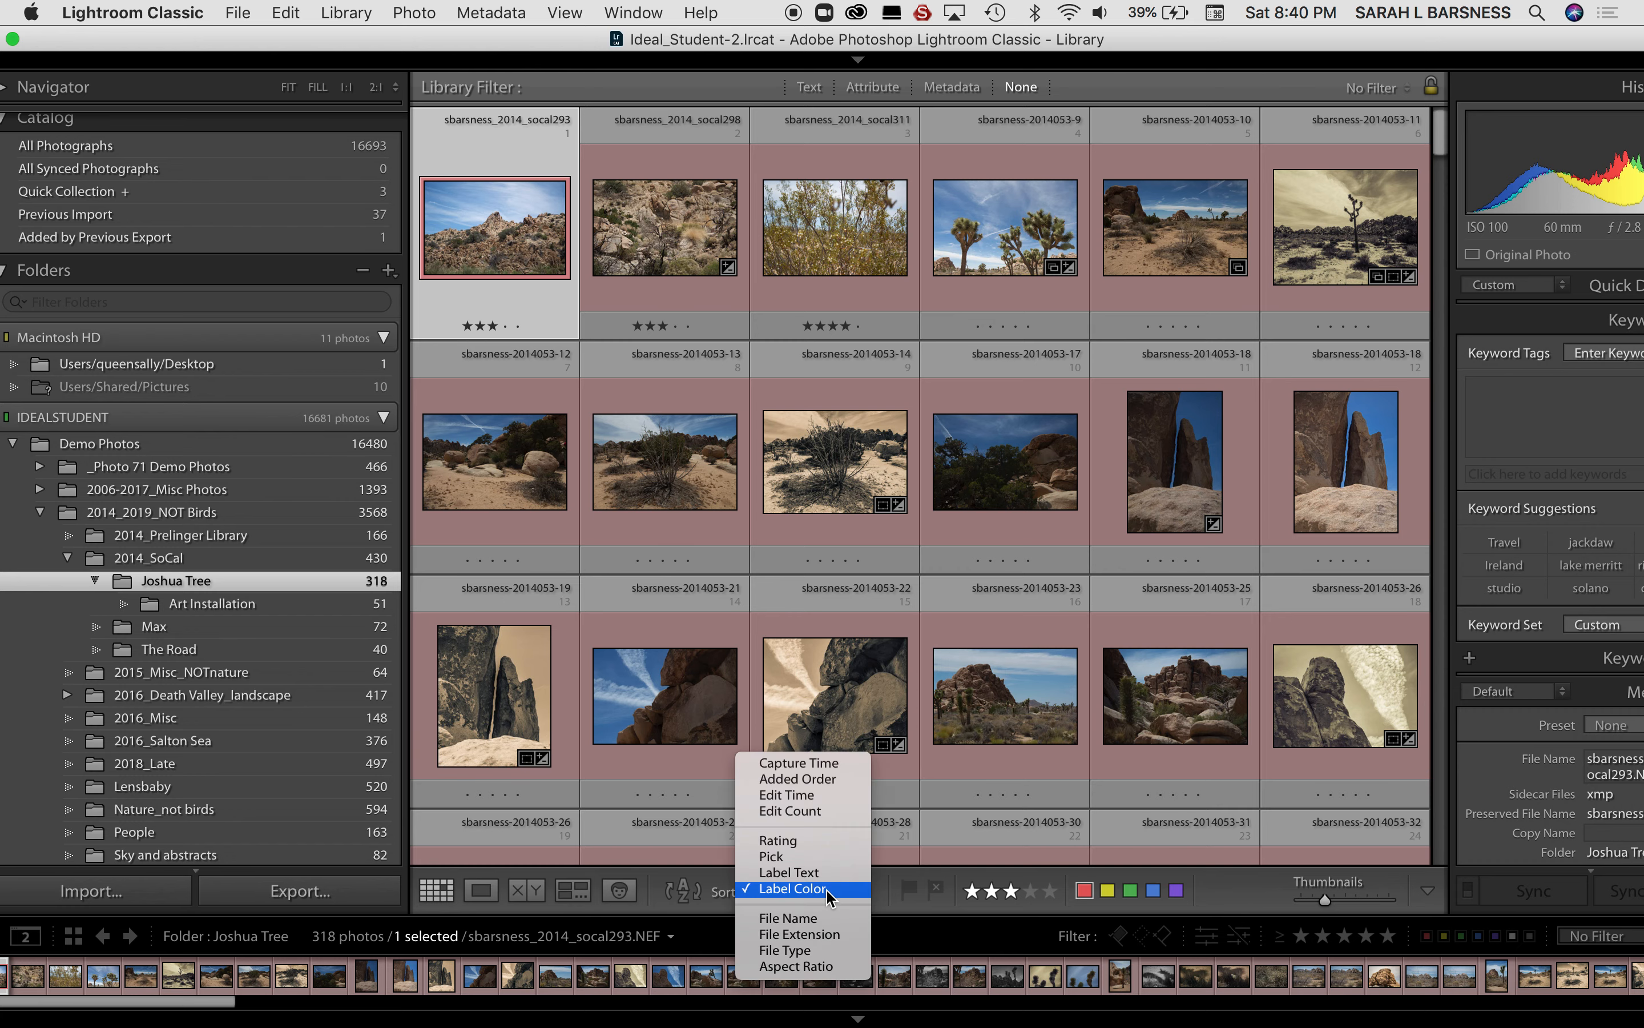
click(816, 766)
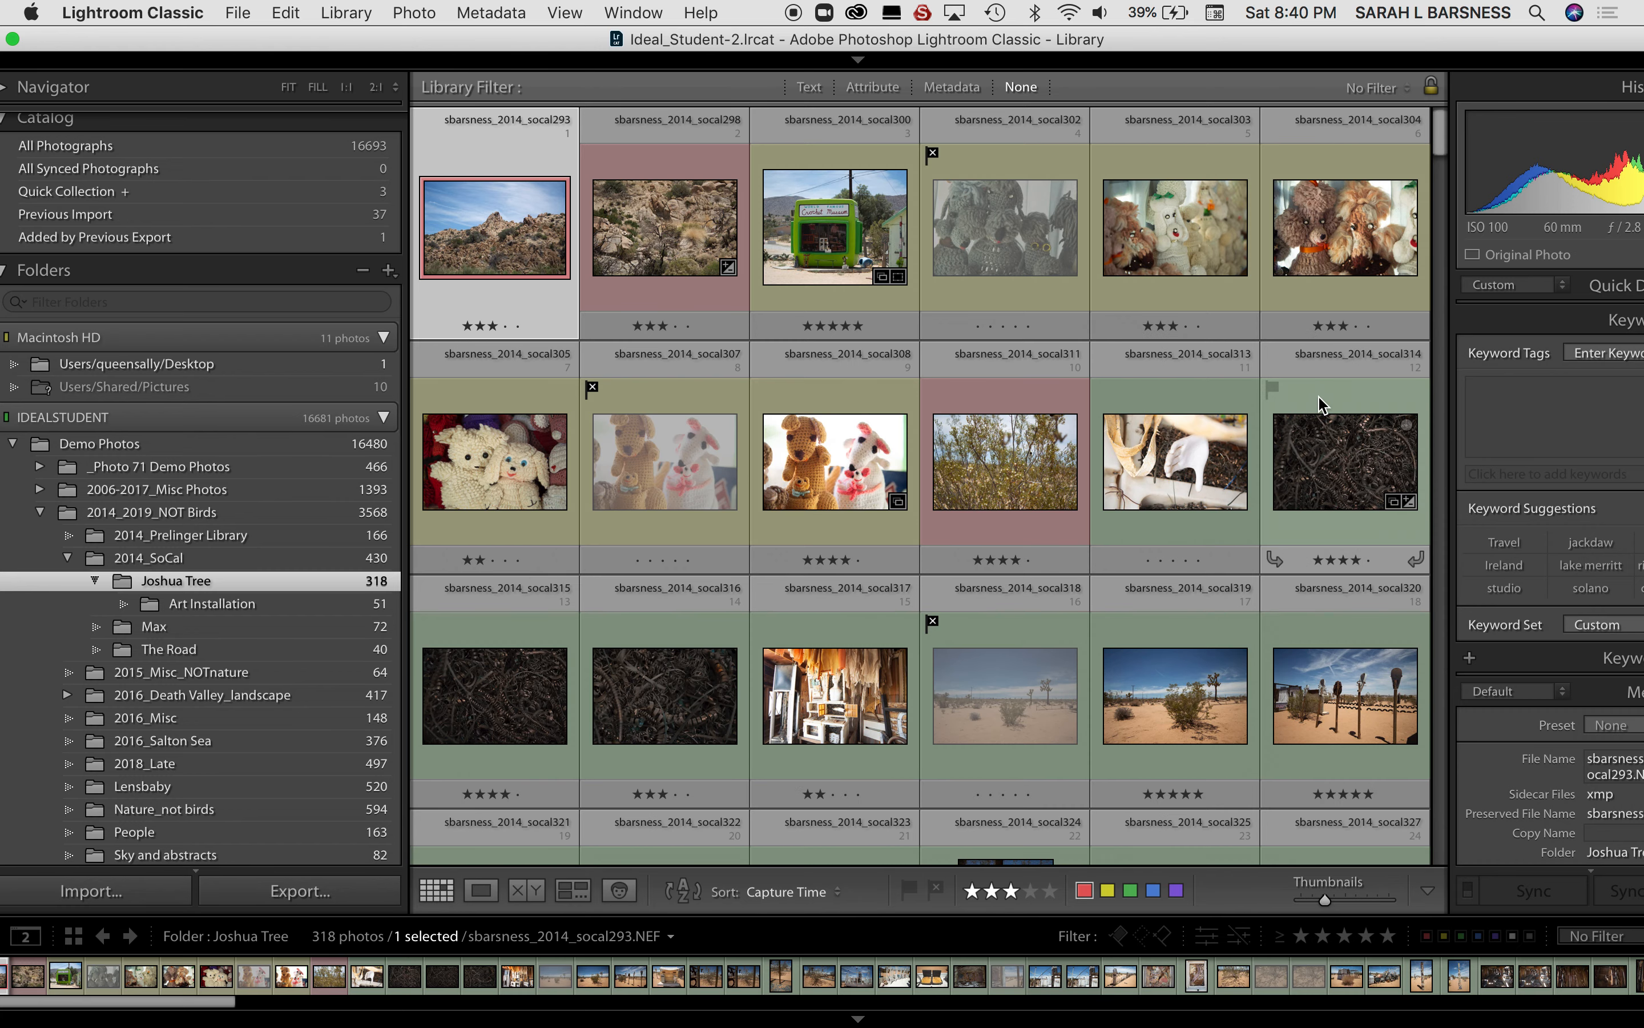
drag(1369, 46, 1341, 39)
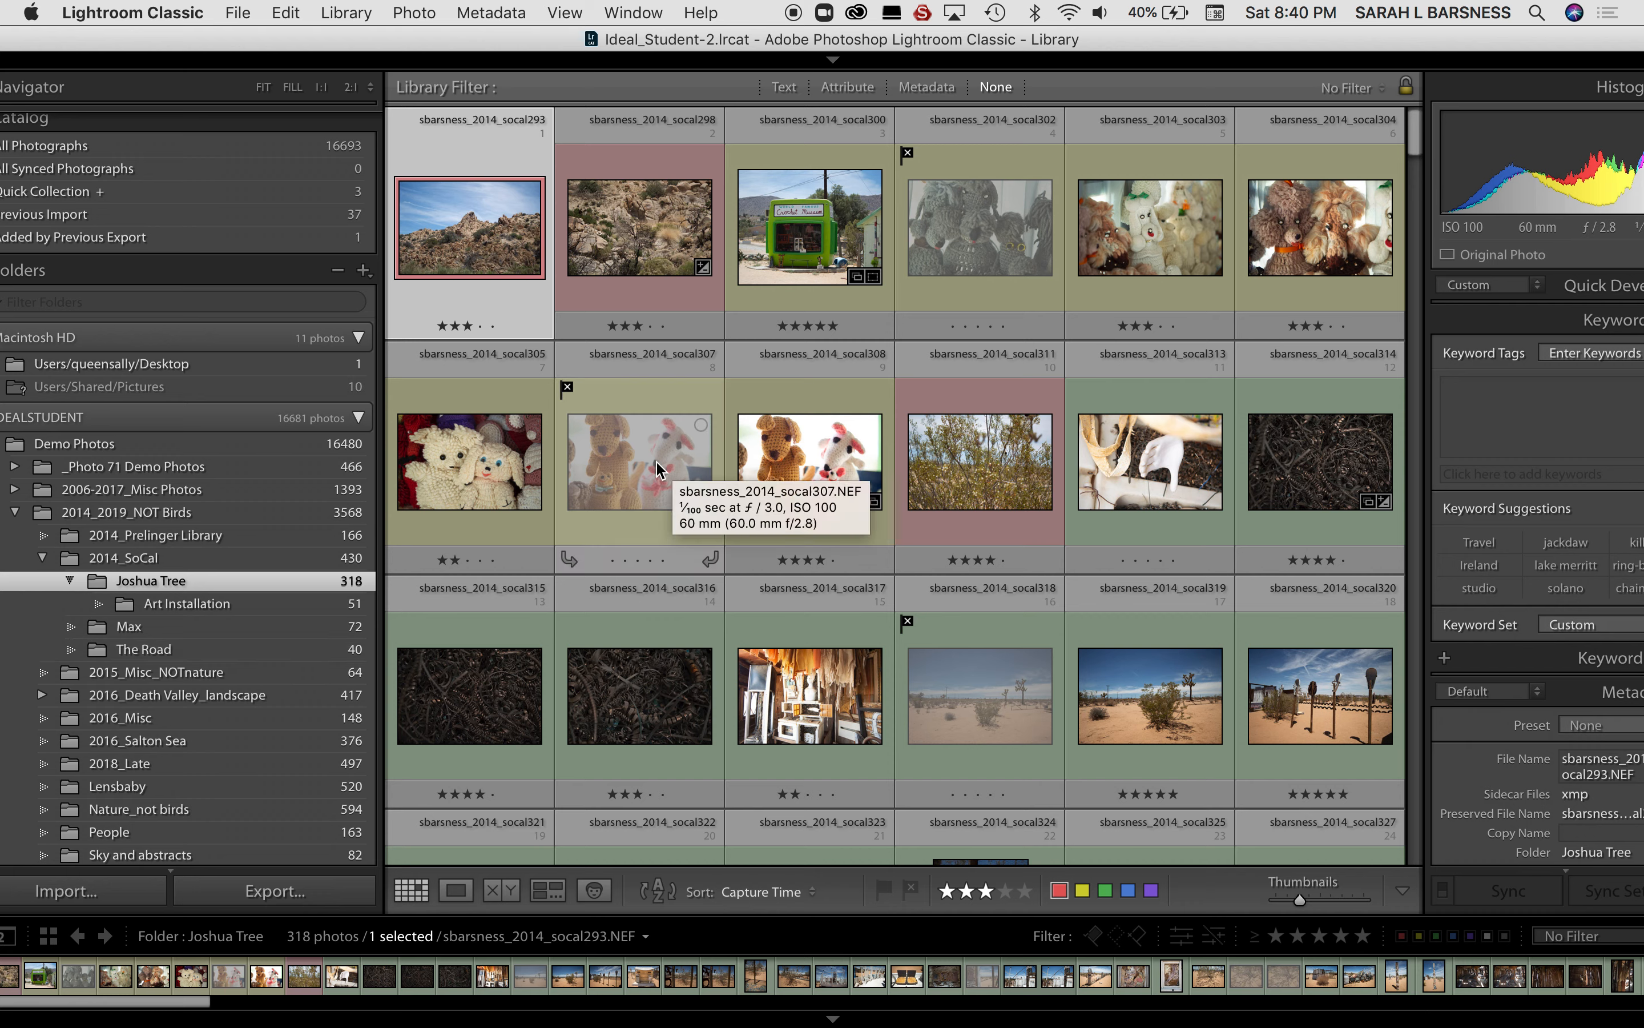
Step: Tag all photos in the 2014_SoCal folder with the keyword "southern california", collapsing the keyword suggestions
click(136, 558)
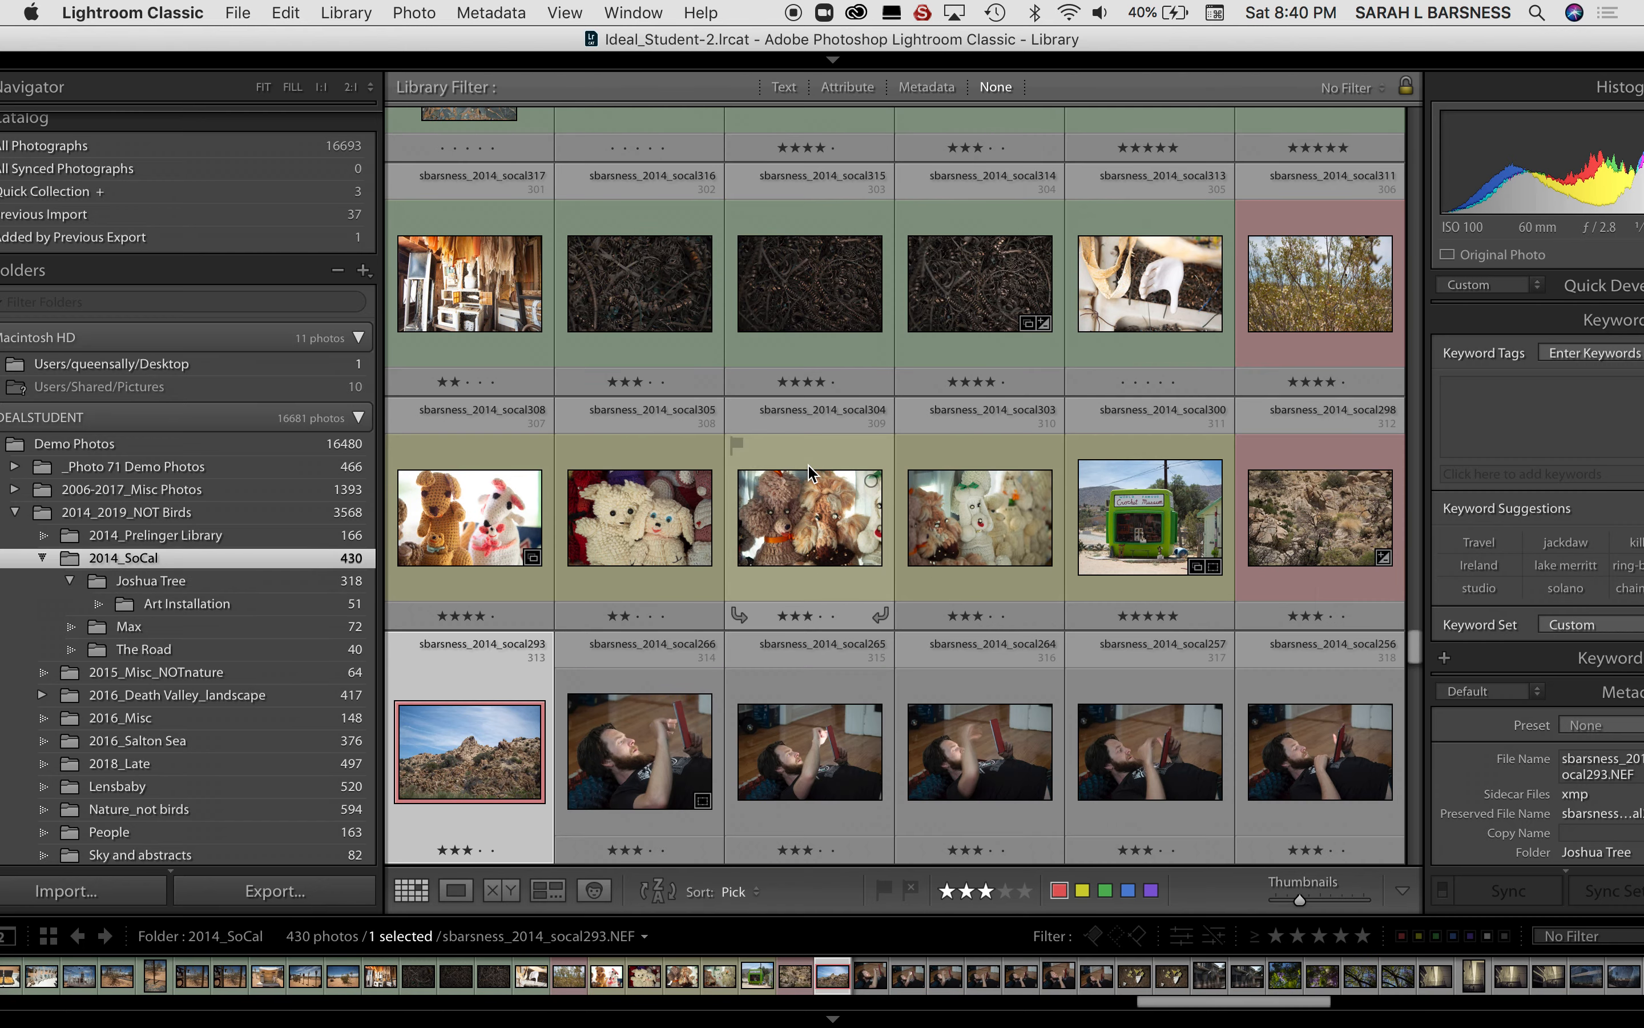
scroll(809, 471, up, 20)
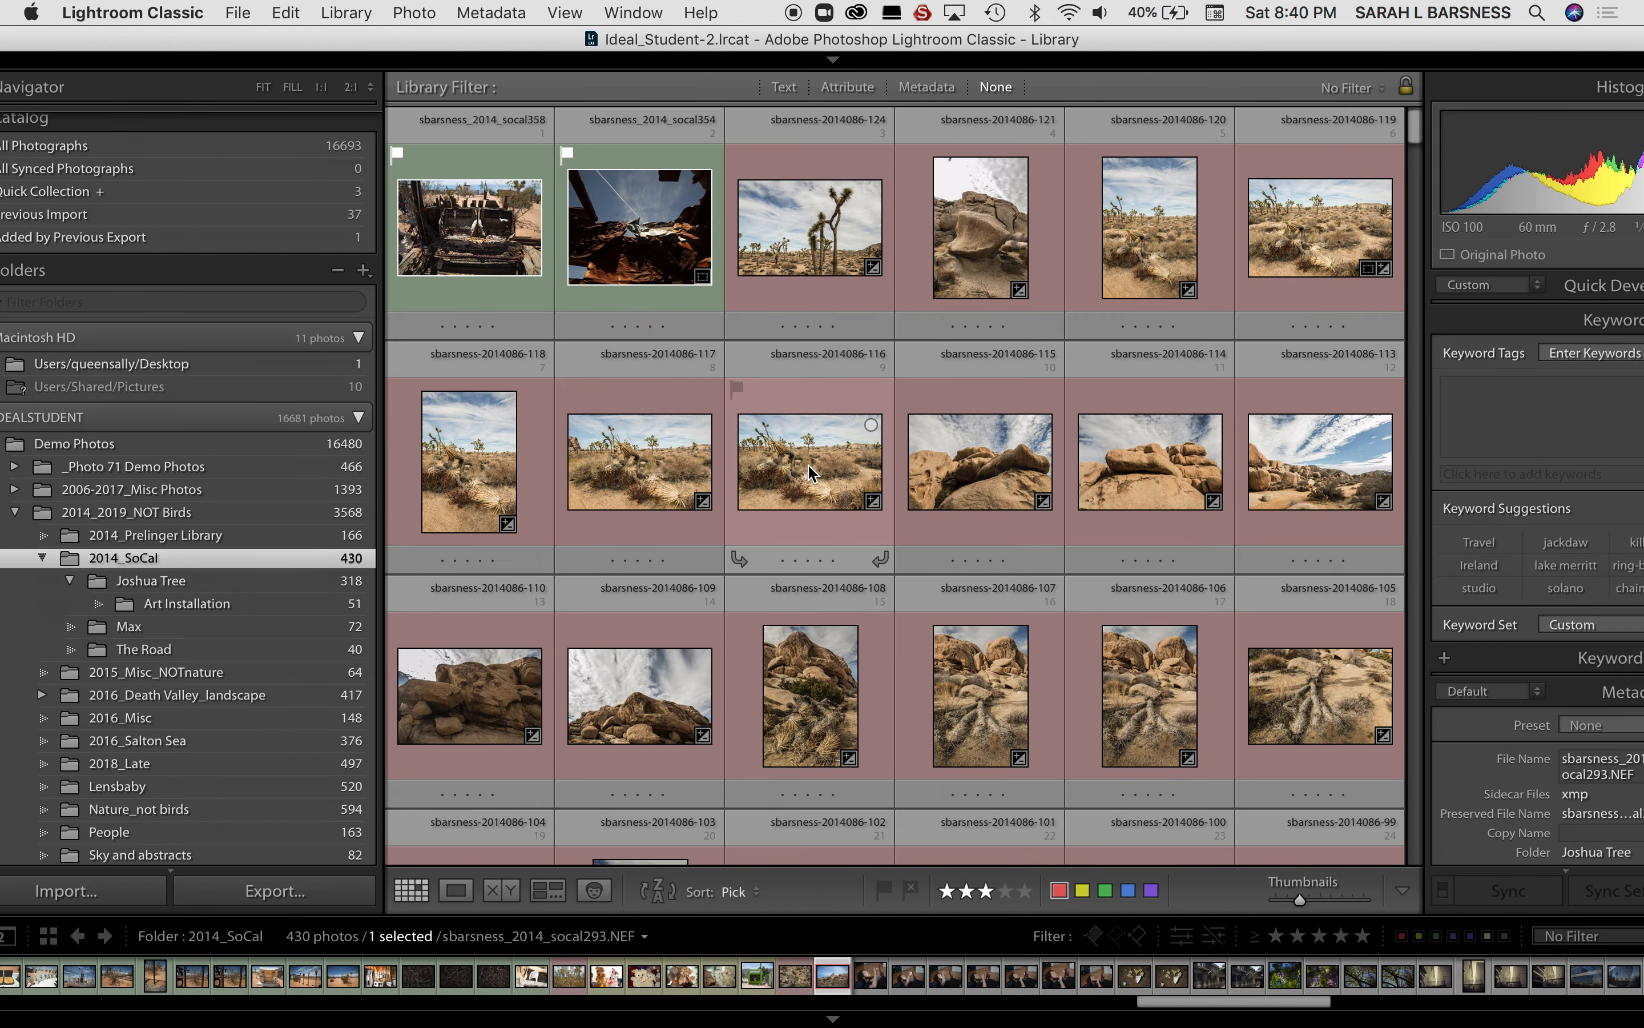
key(super+a)
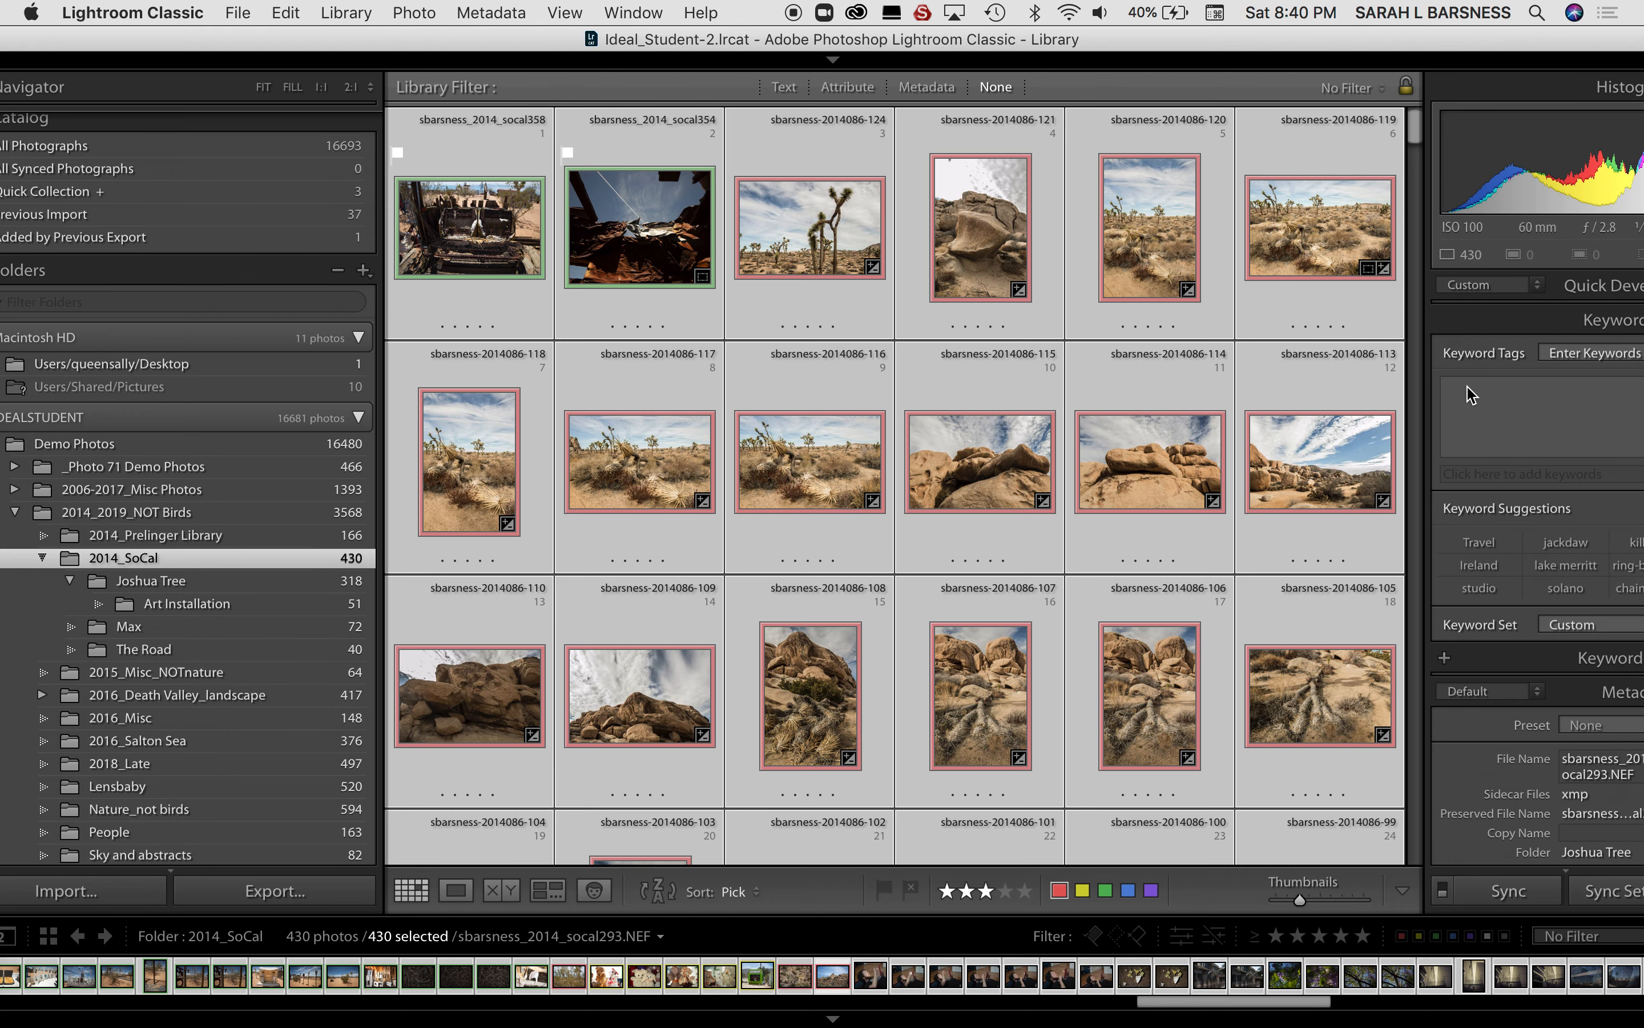
drag(1537, 33, 1354, 31)
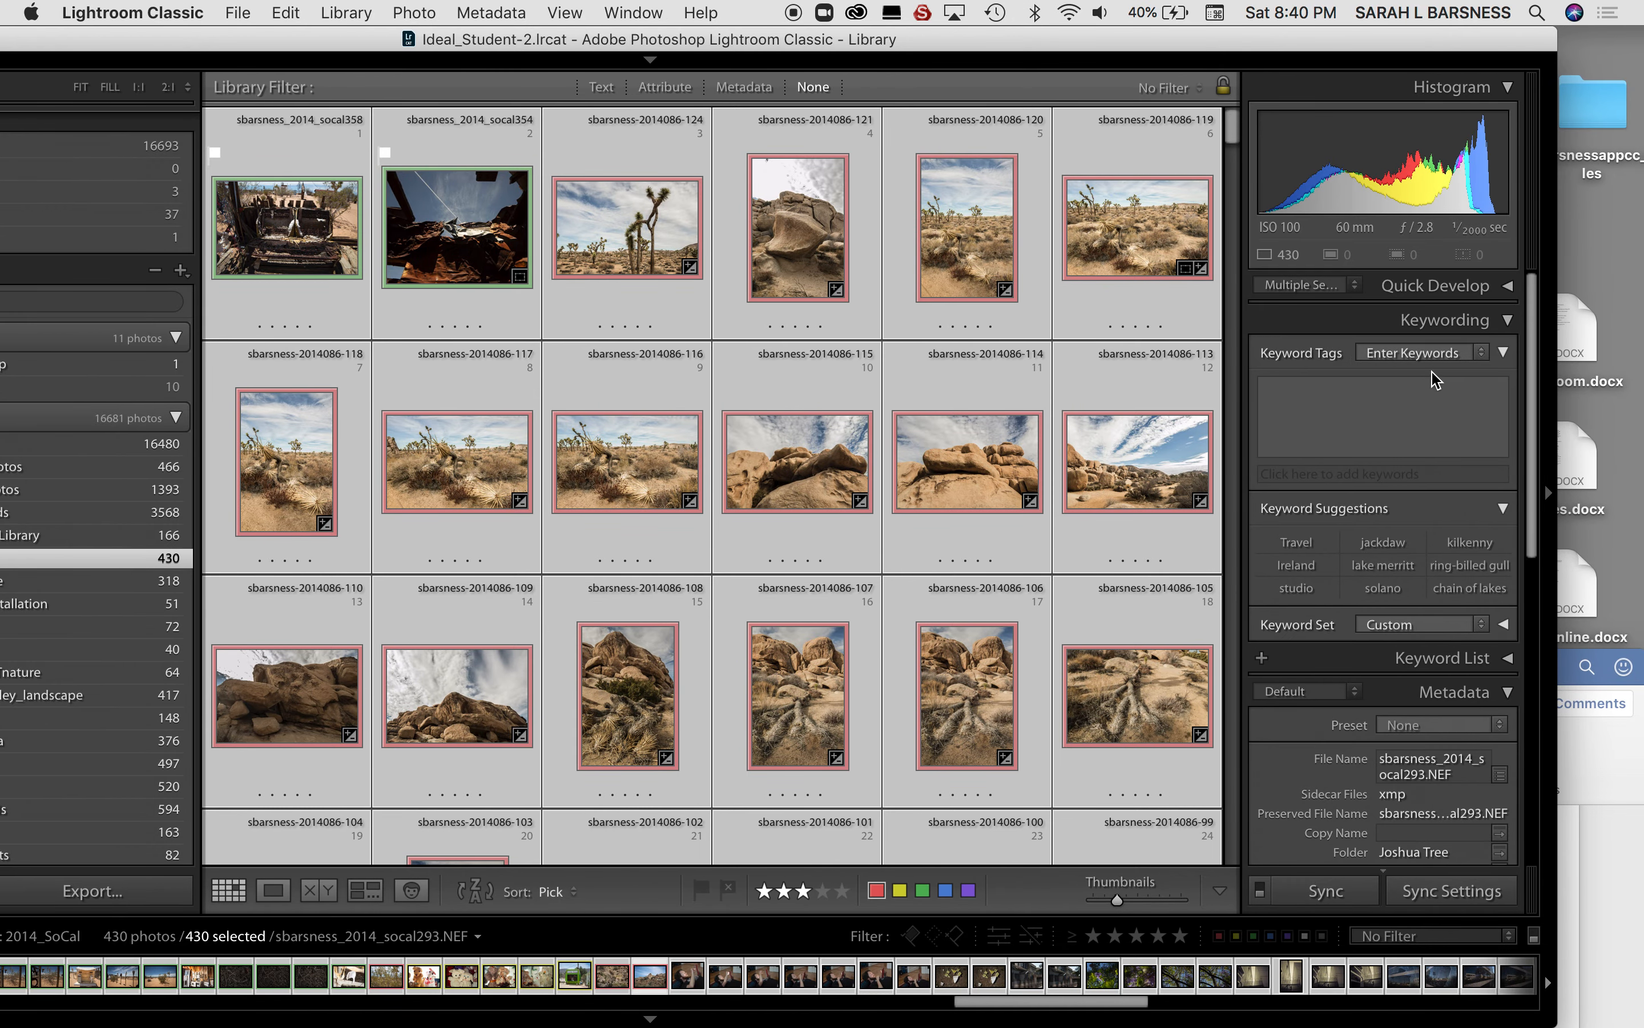
click(1508, 321)
click(1508, 323)
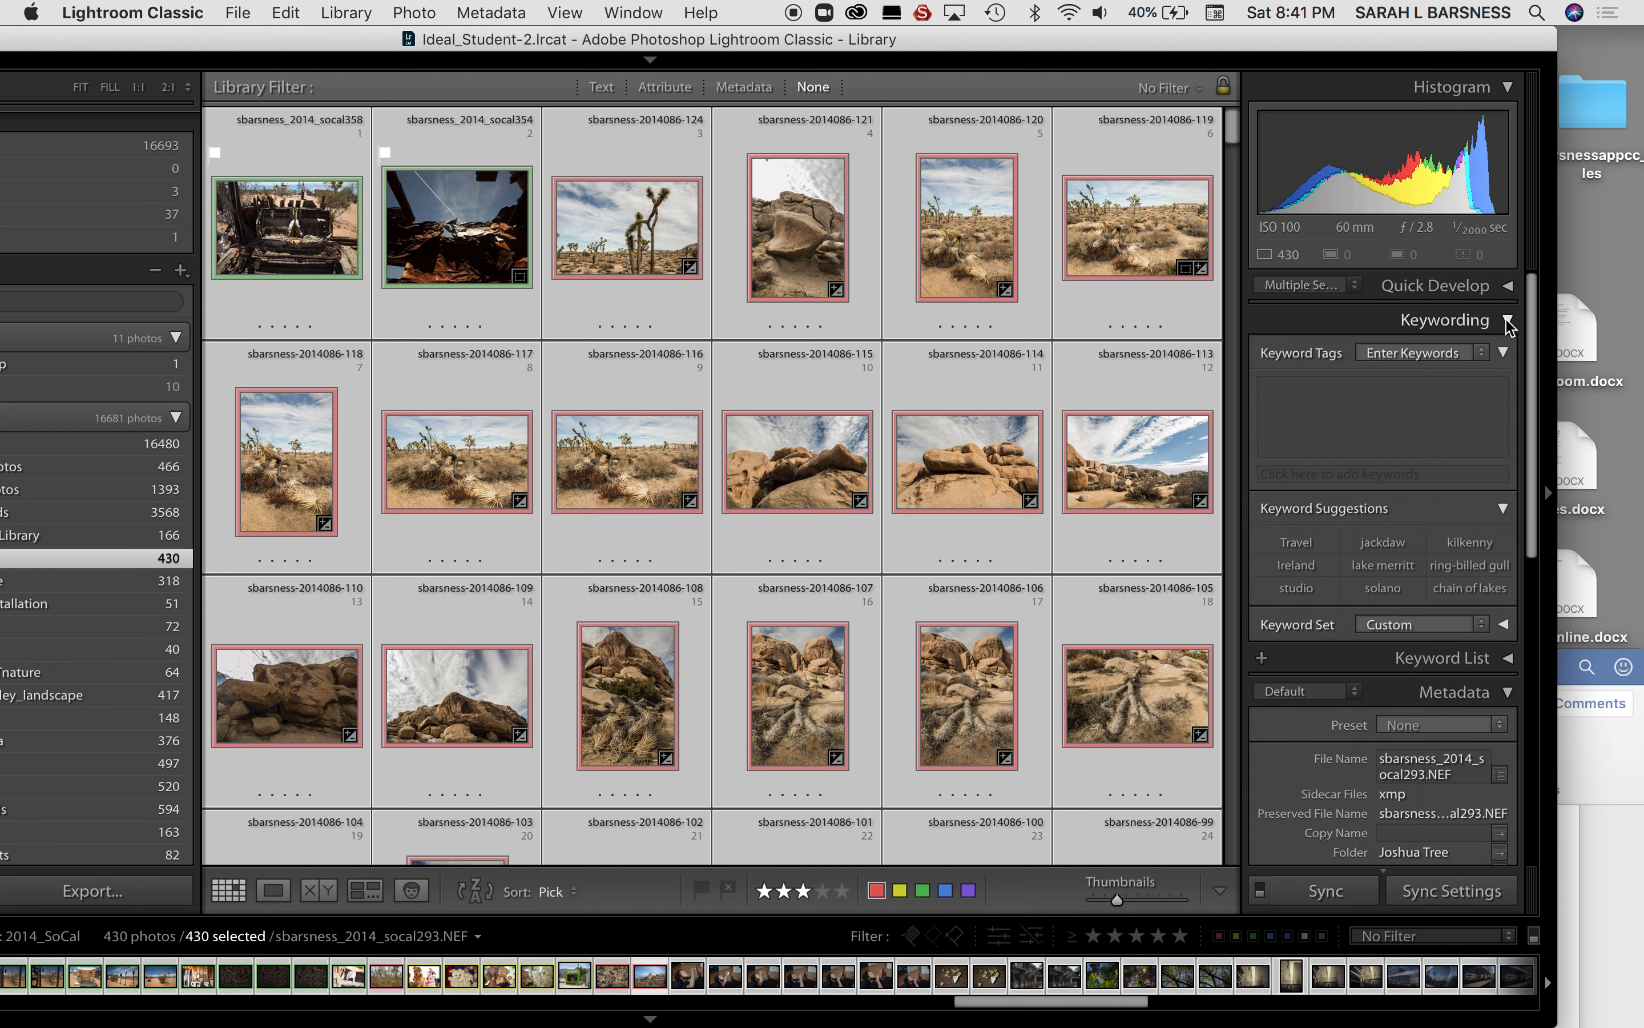
click(1503, 508)
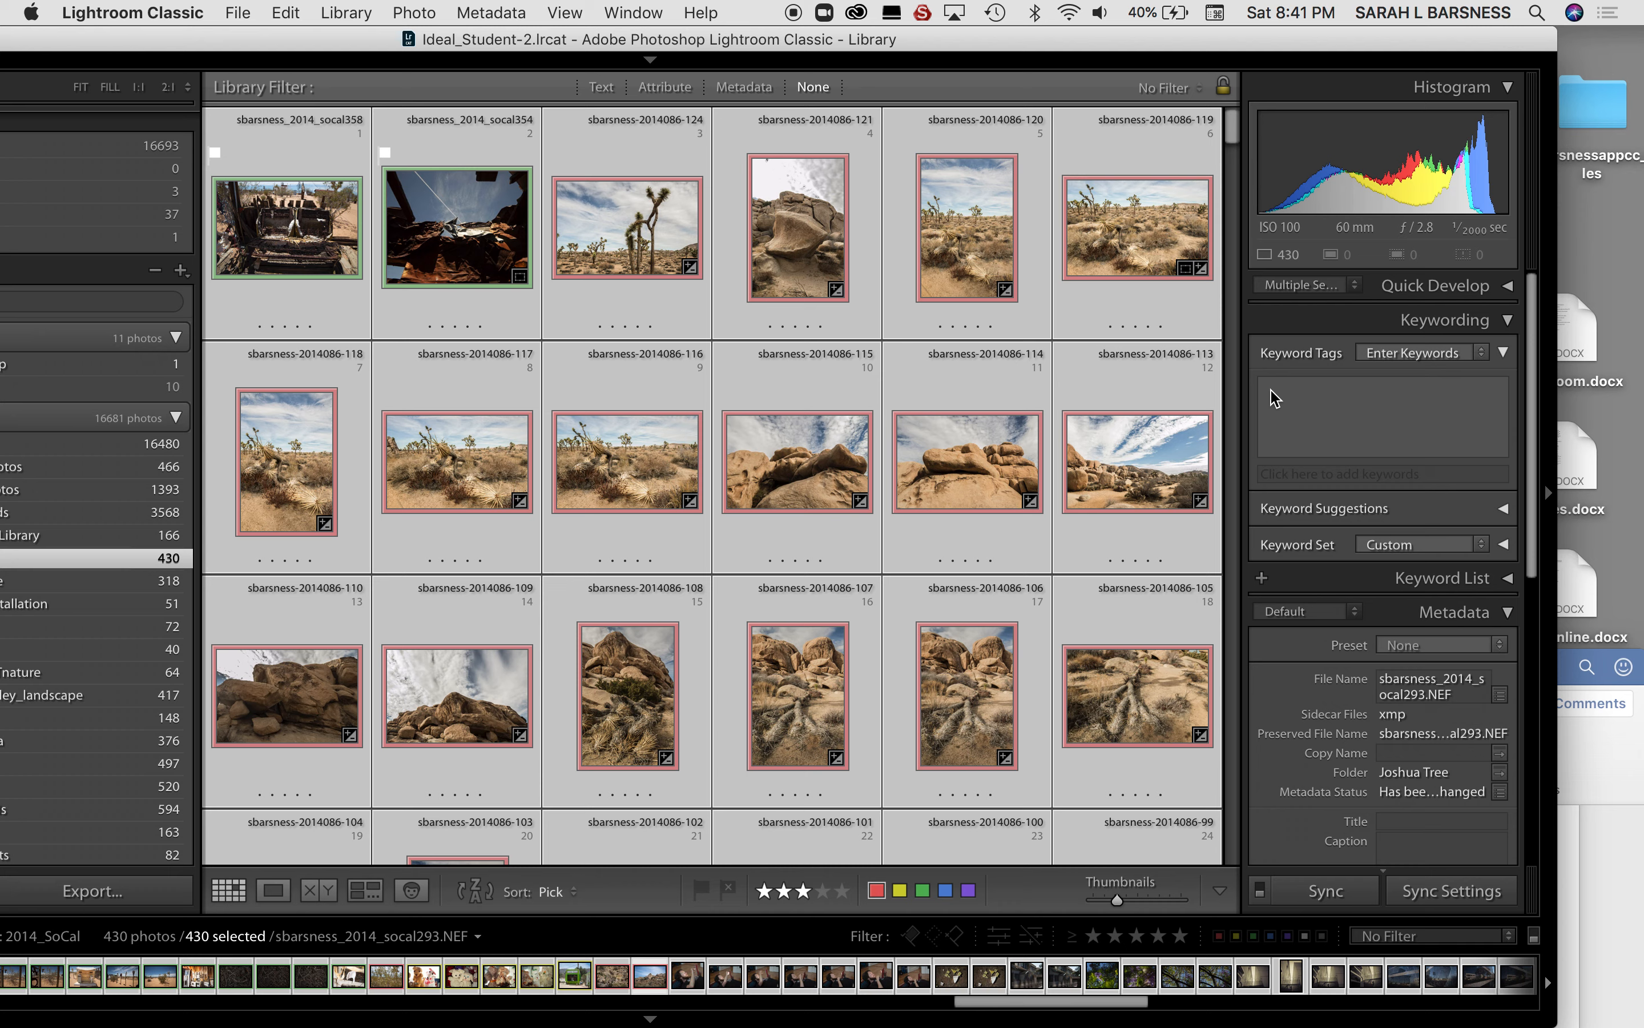
click(1297, 403)
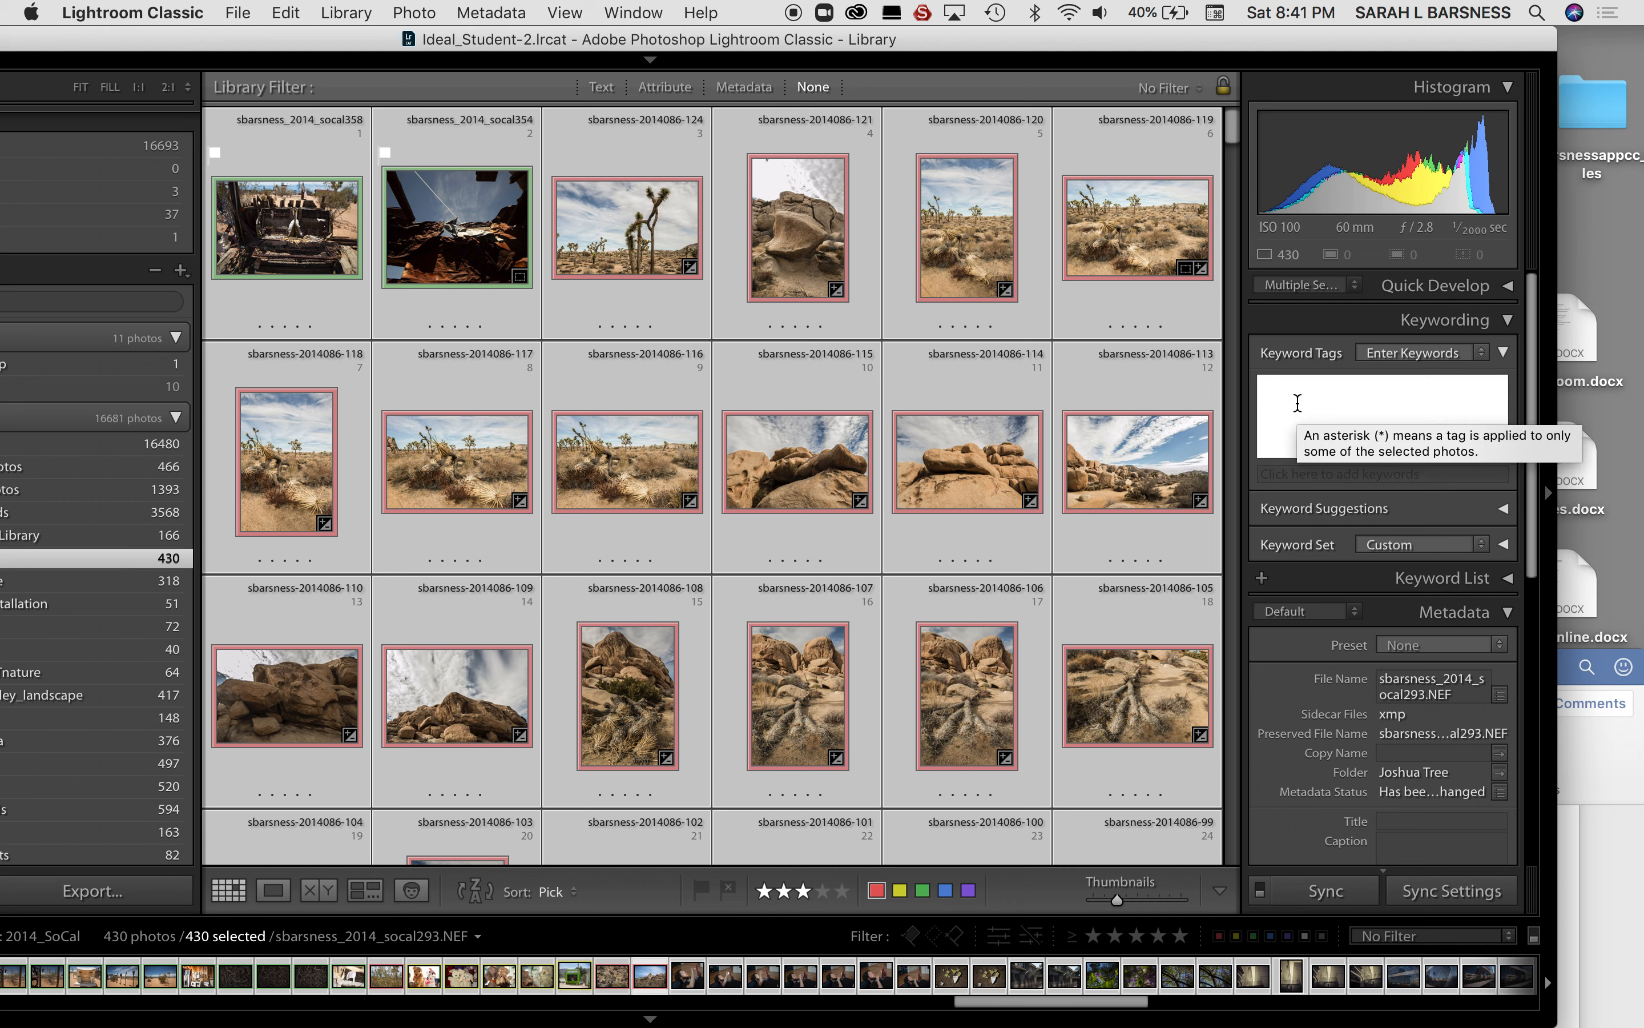
text(southern california)
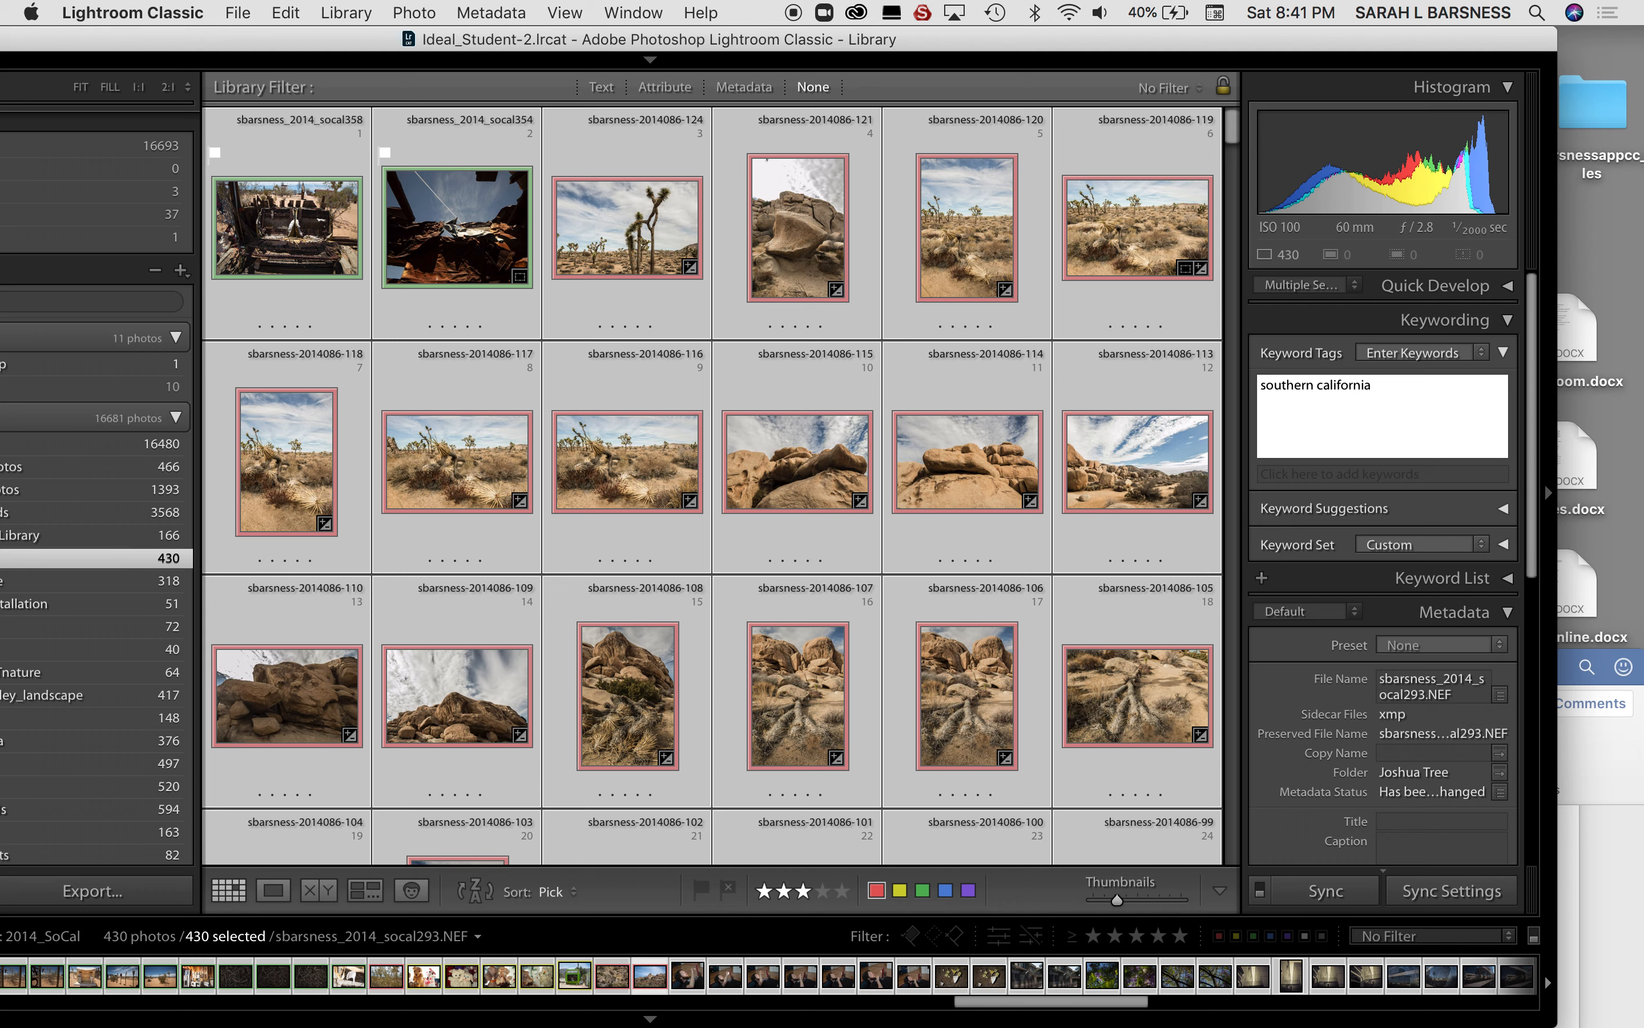
key(Return)
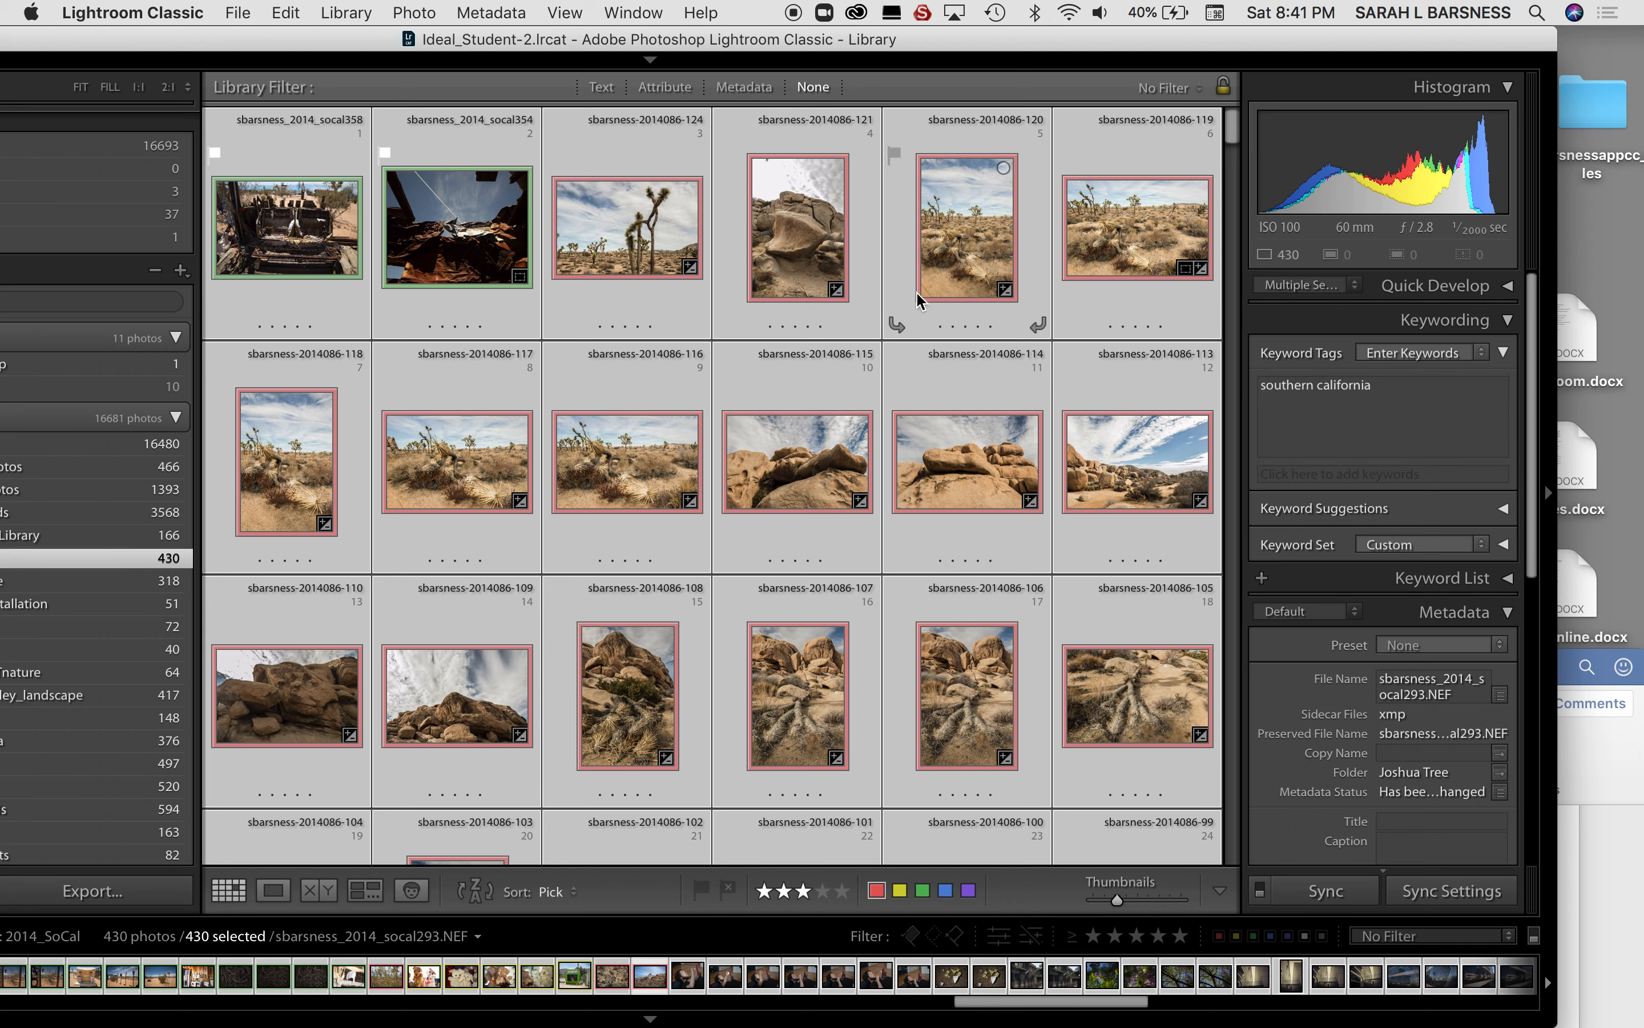
Step: Deselect all photos and check the keyword tags on a few individual rock photos
key(super+d)
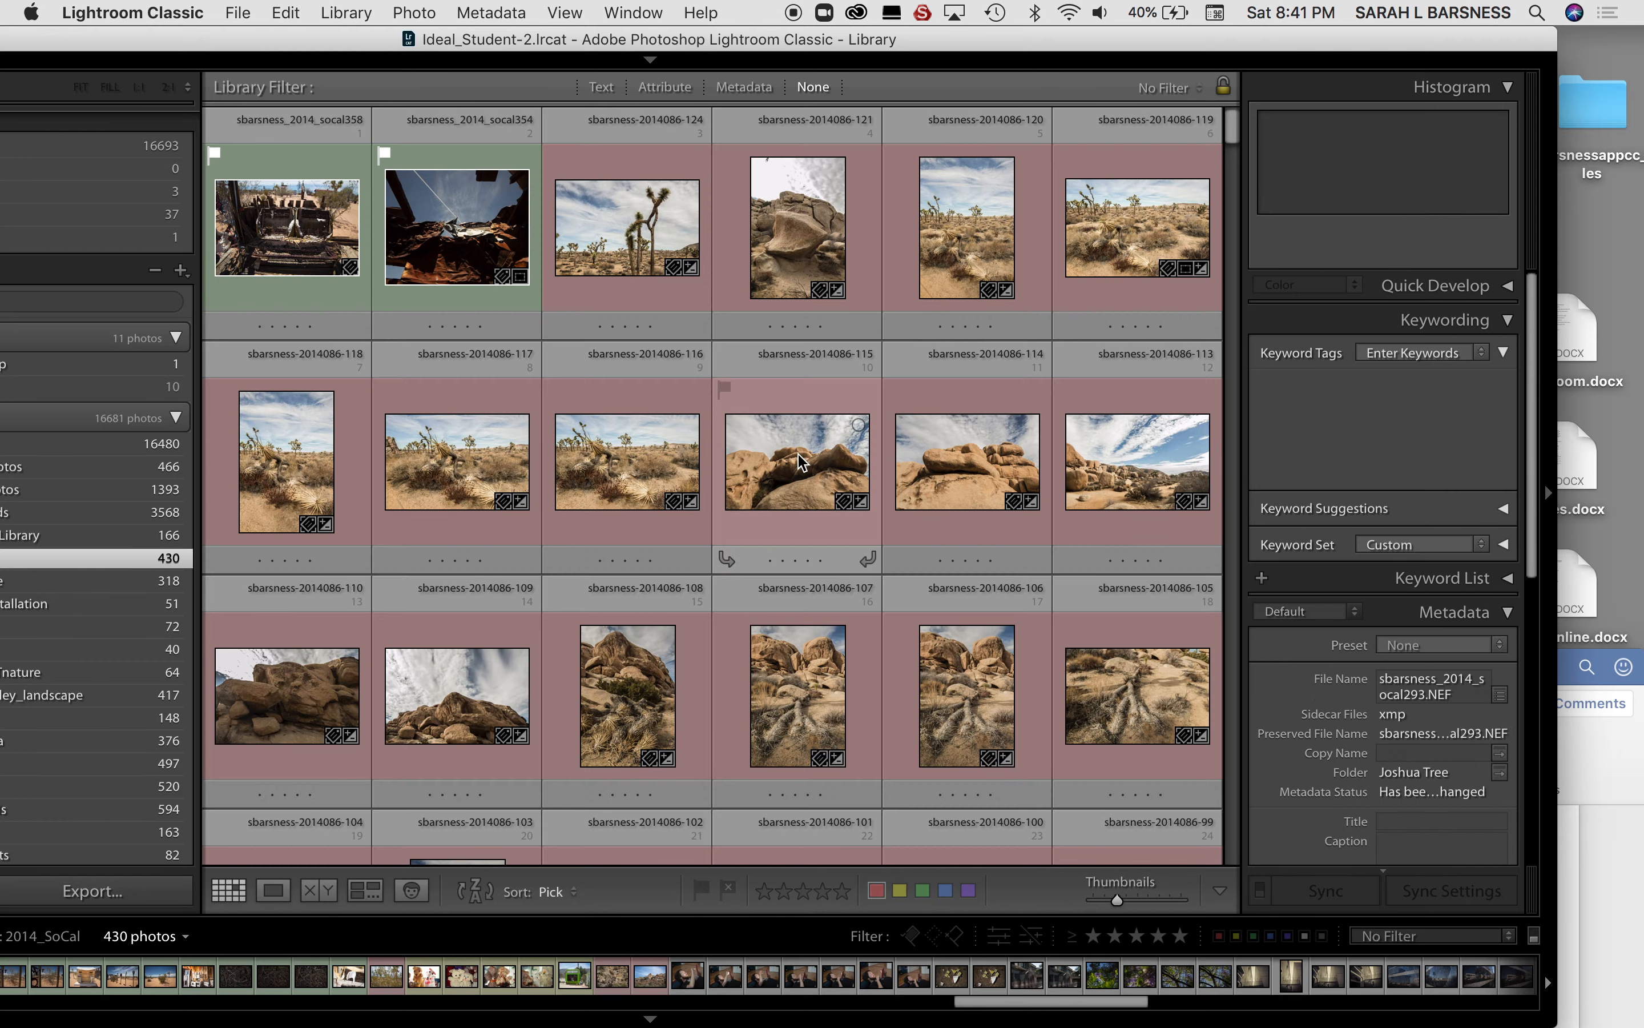
click(796, 452)
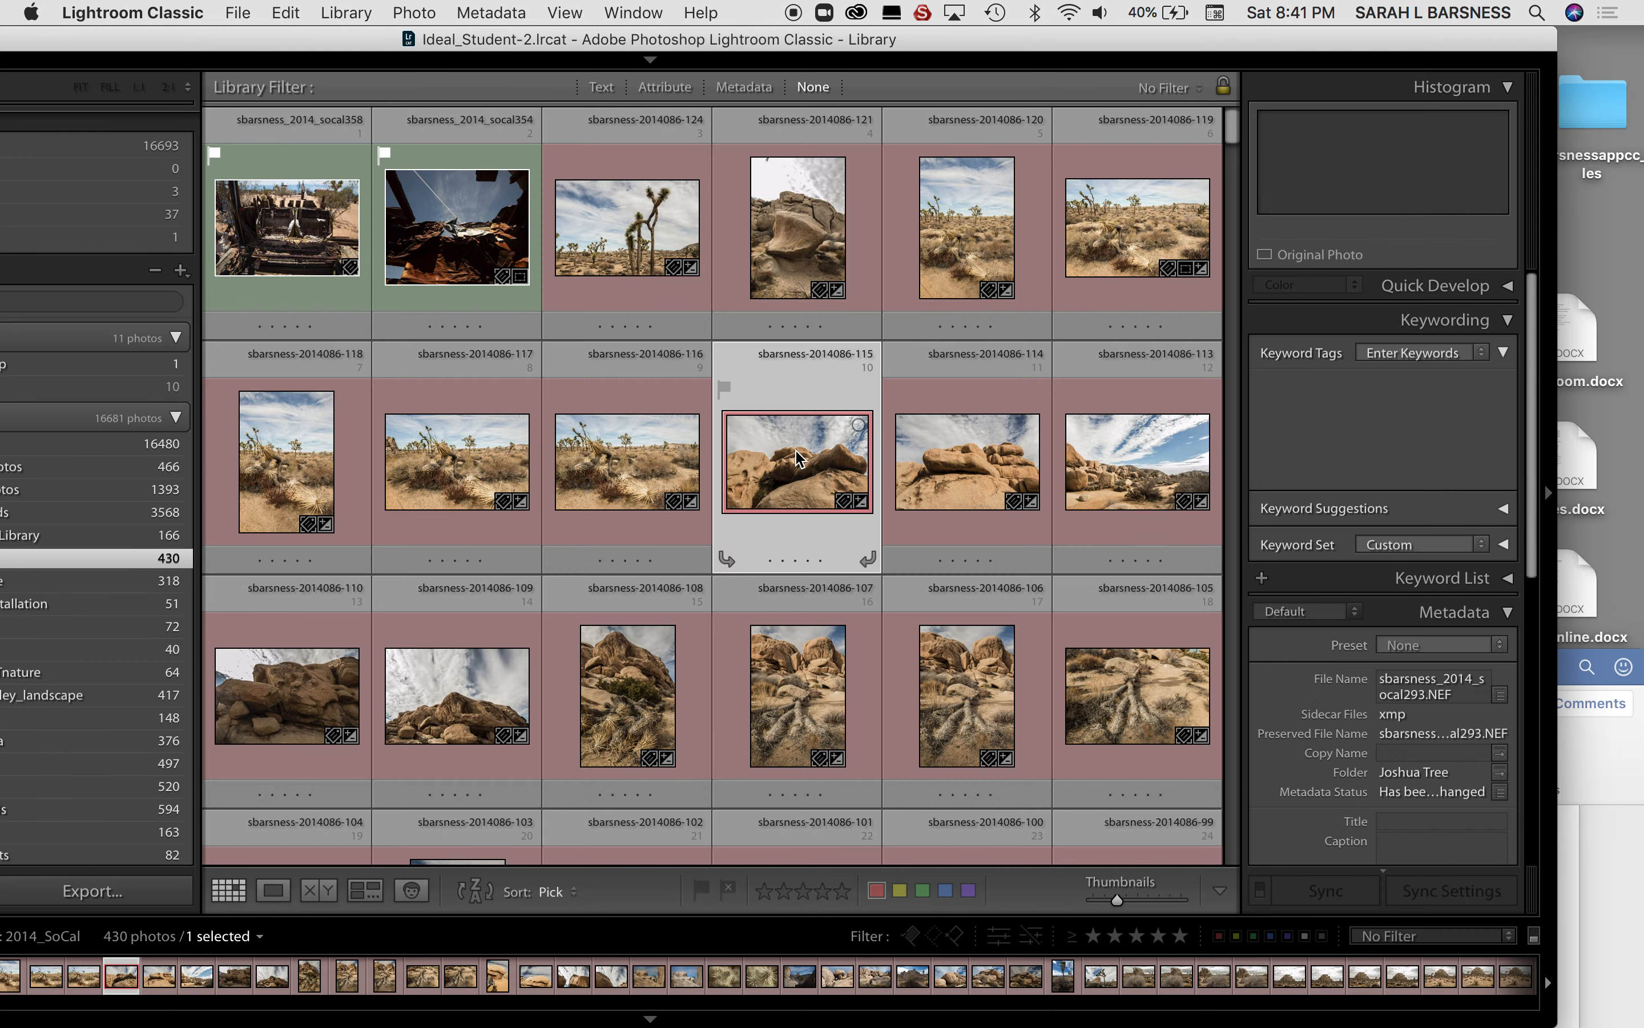
click(796, 697)
click(442, 677)
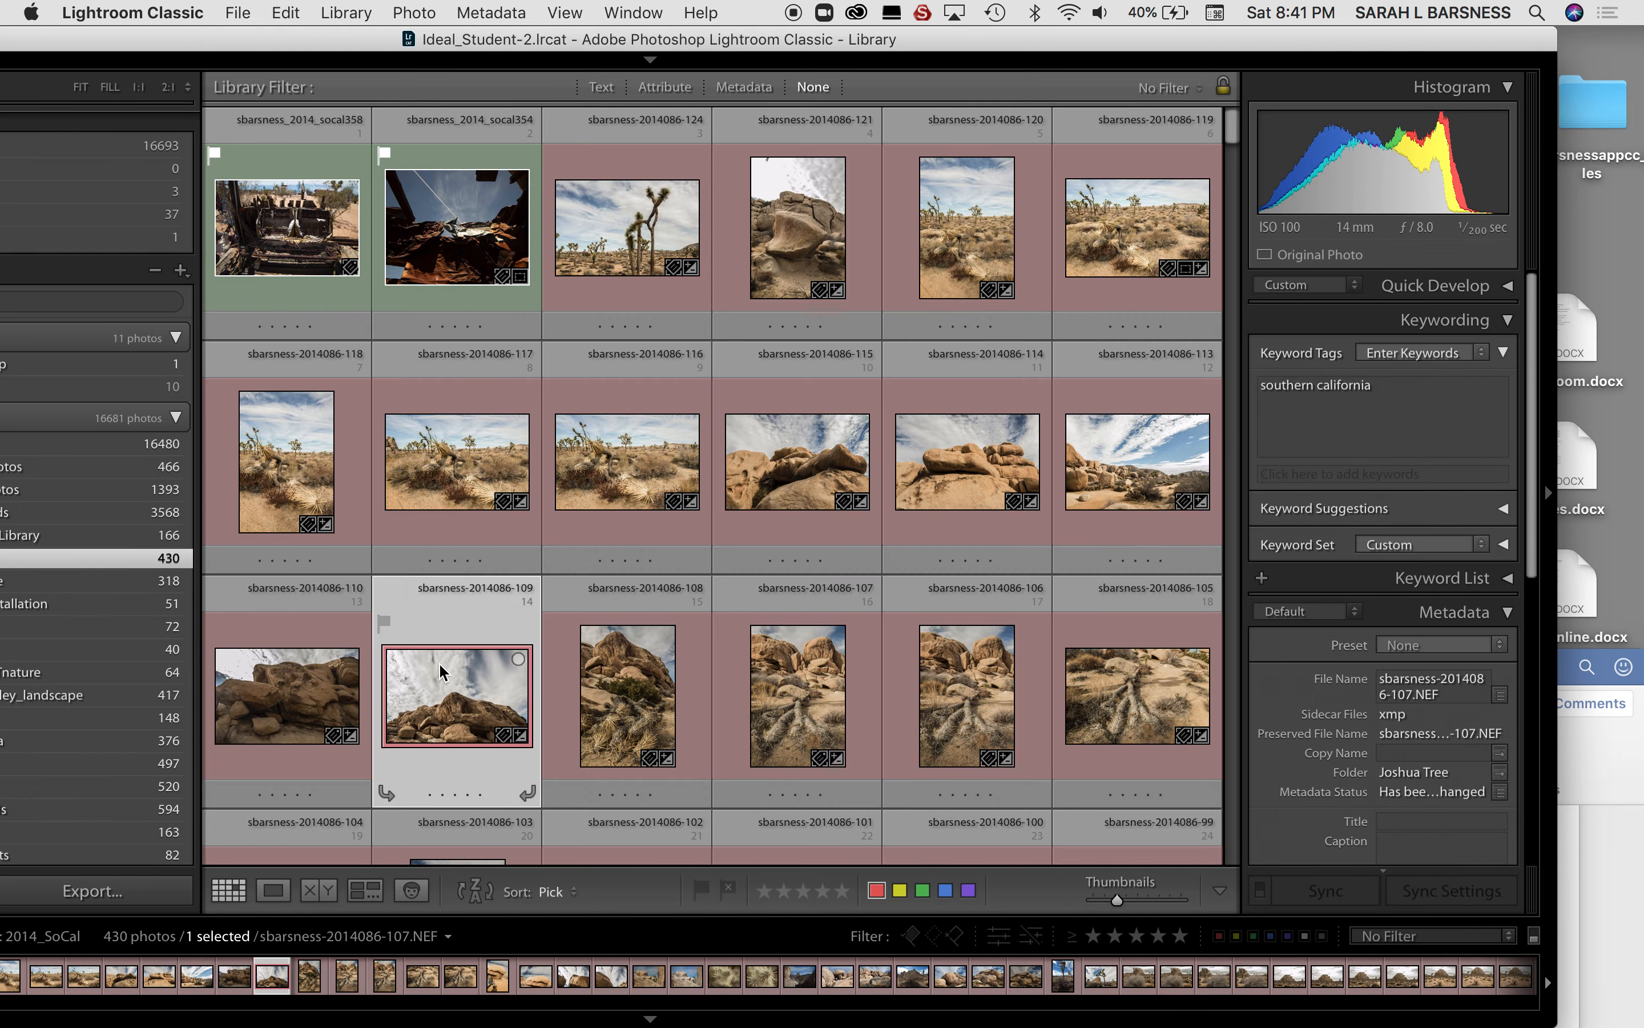
Step: Add the keyword "joshua tree" to all photos in the Joshua Tree folder, collapsing its subfolder list
drag(490, 40, 679, 41)
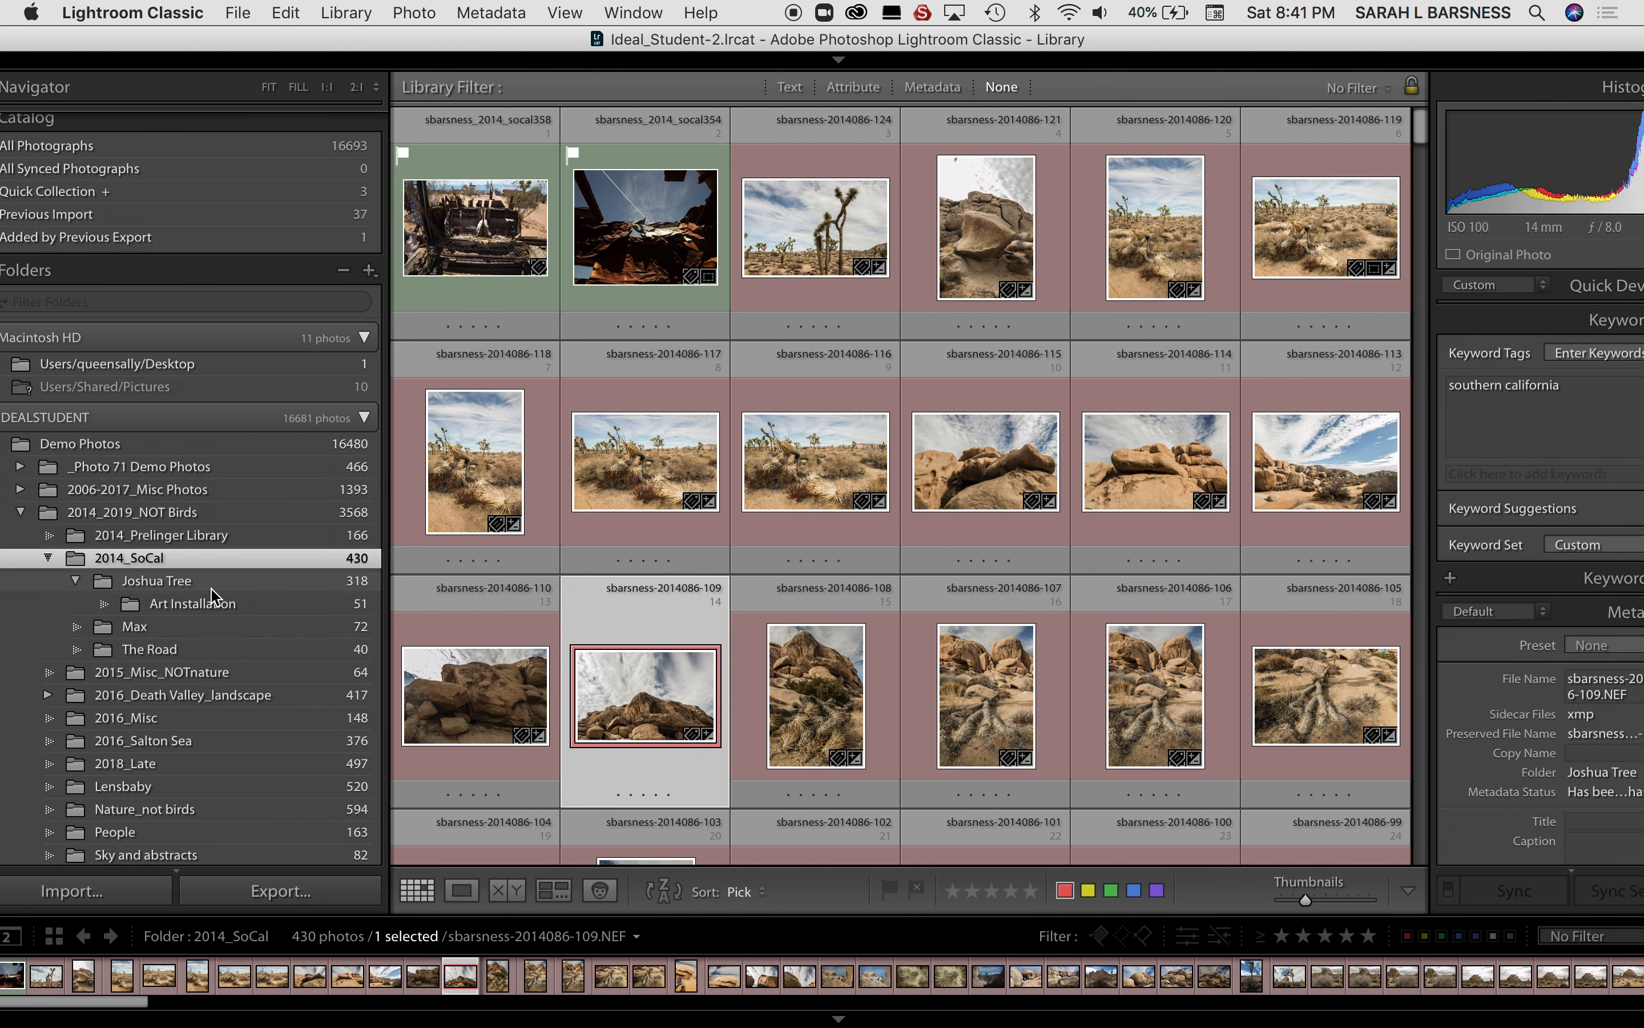
click(75, 581)
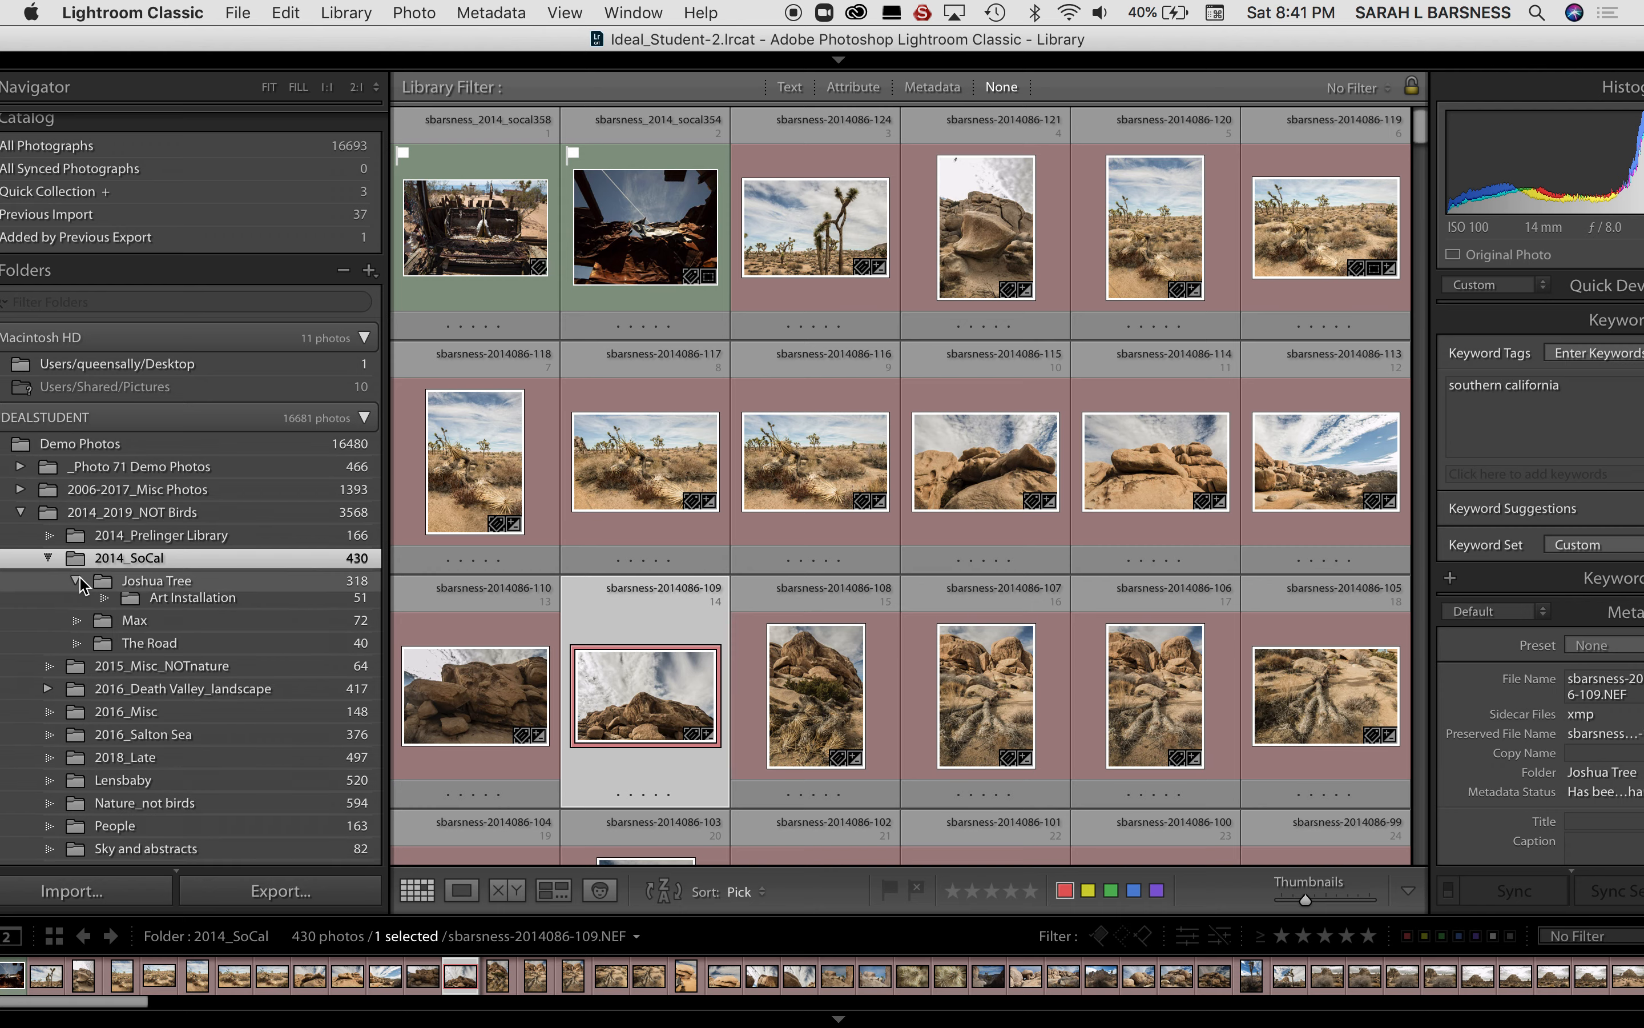
click(150, 581)
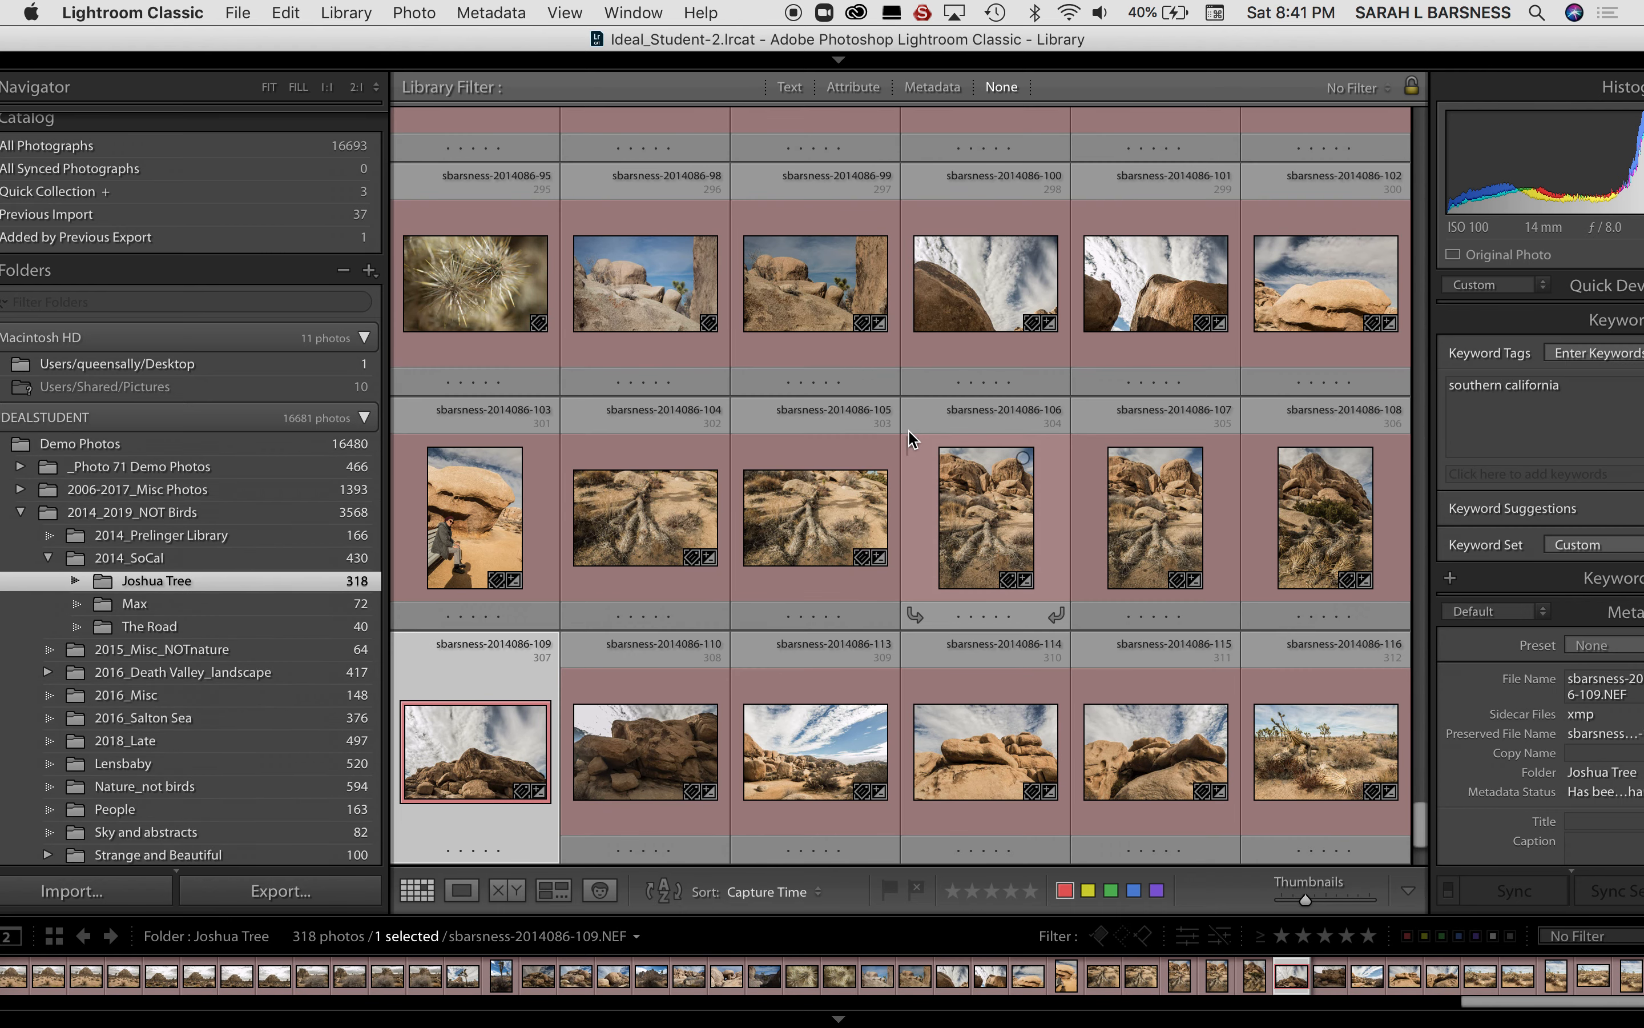
key(super+a)
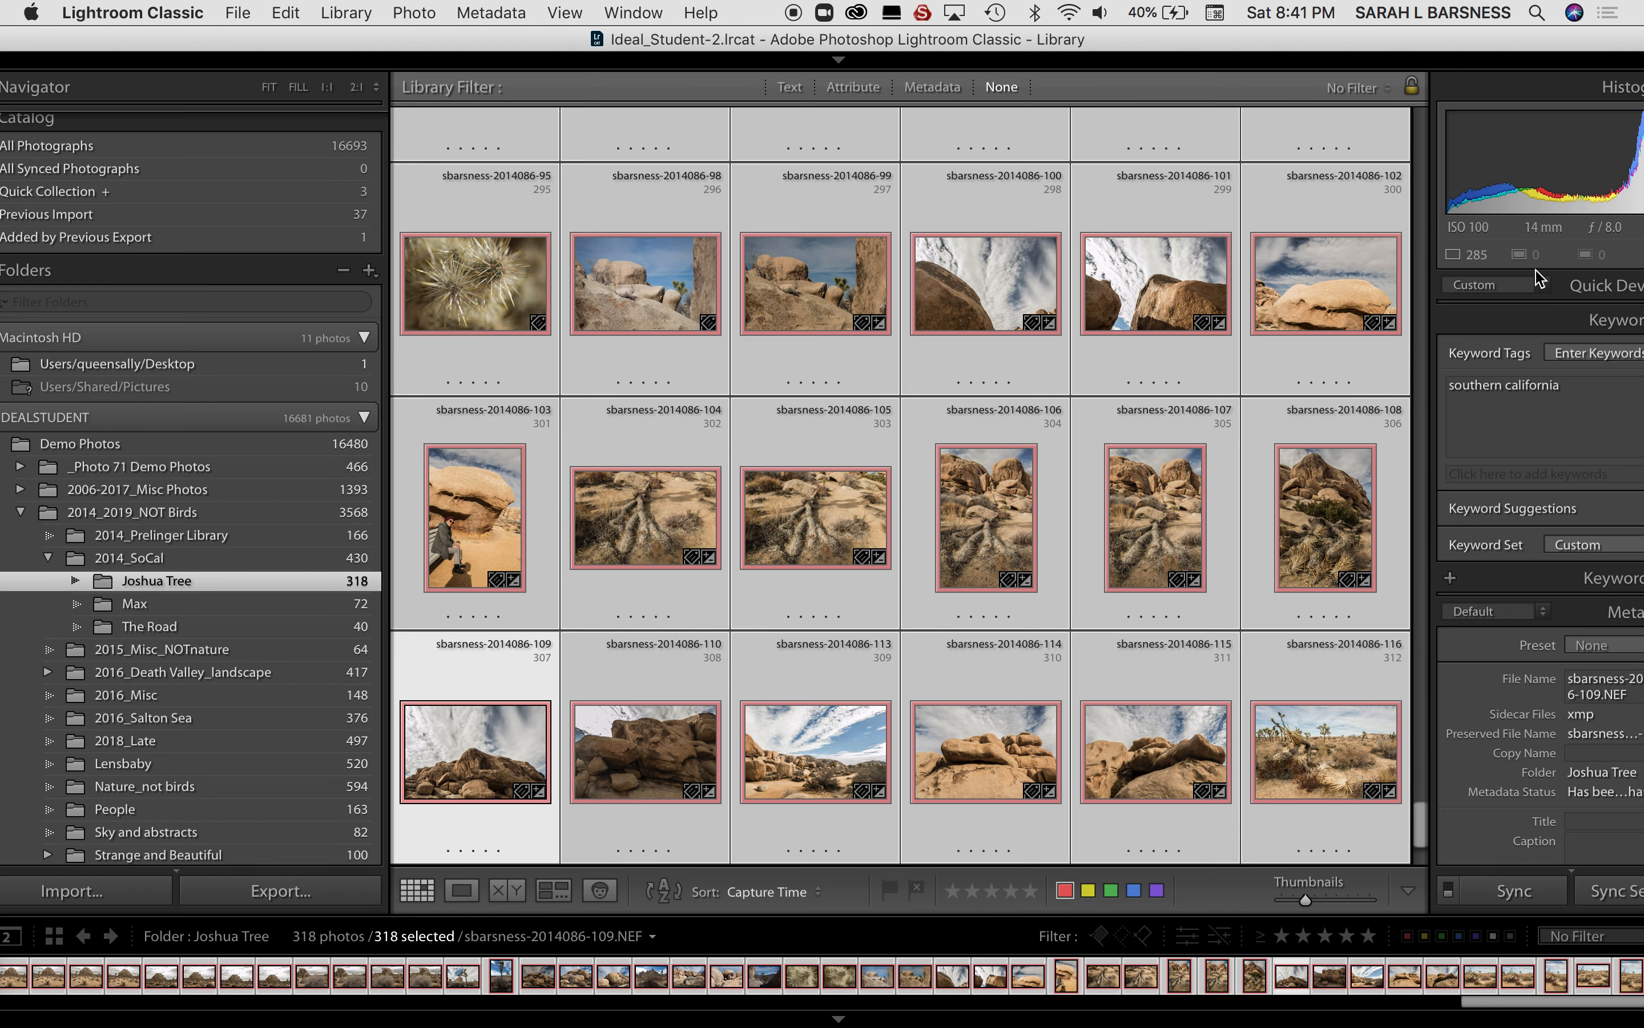
drag(1537, 42, 1424, 43)
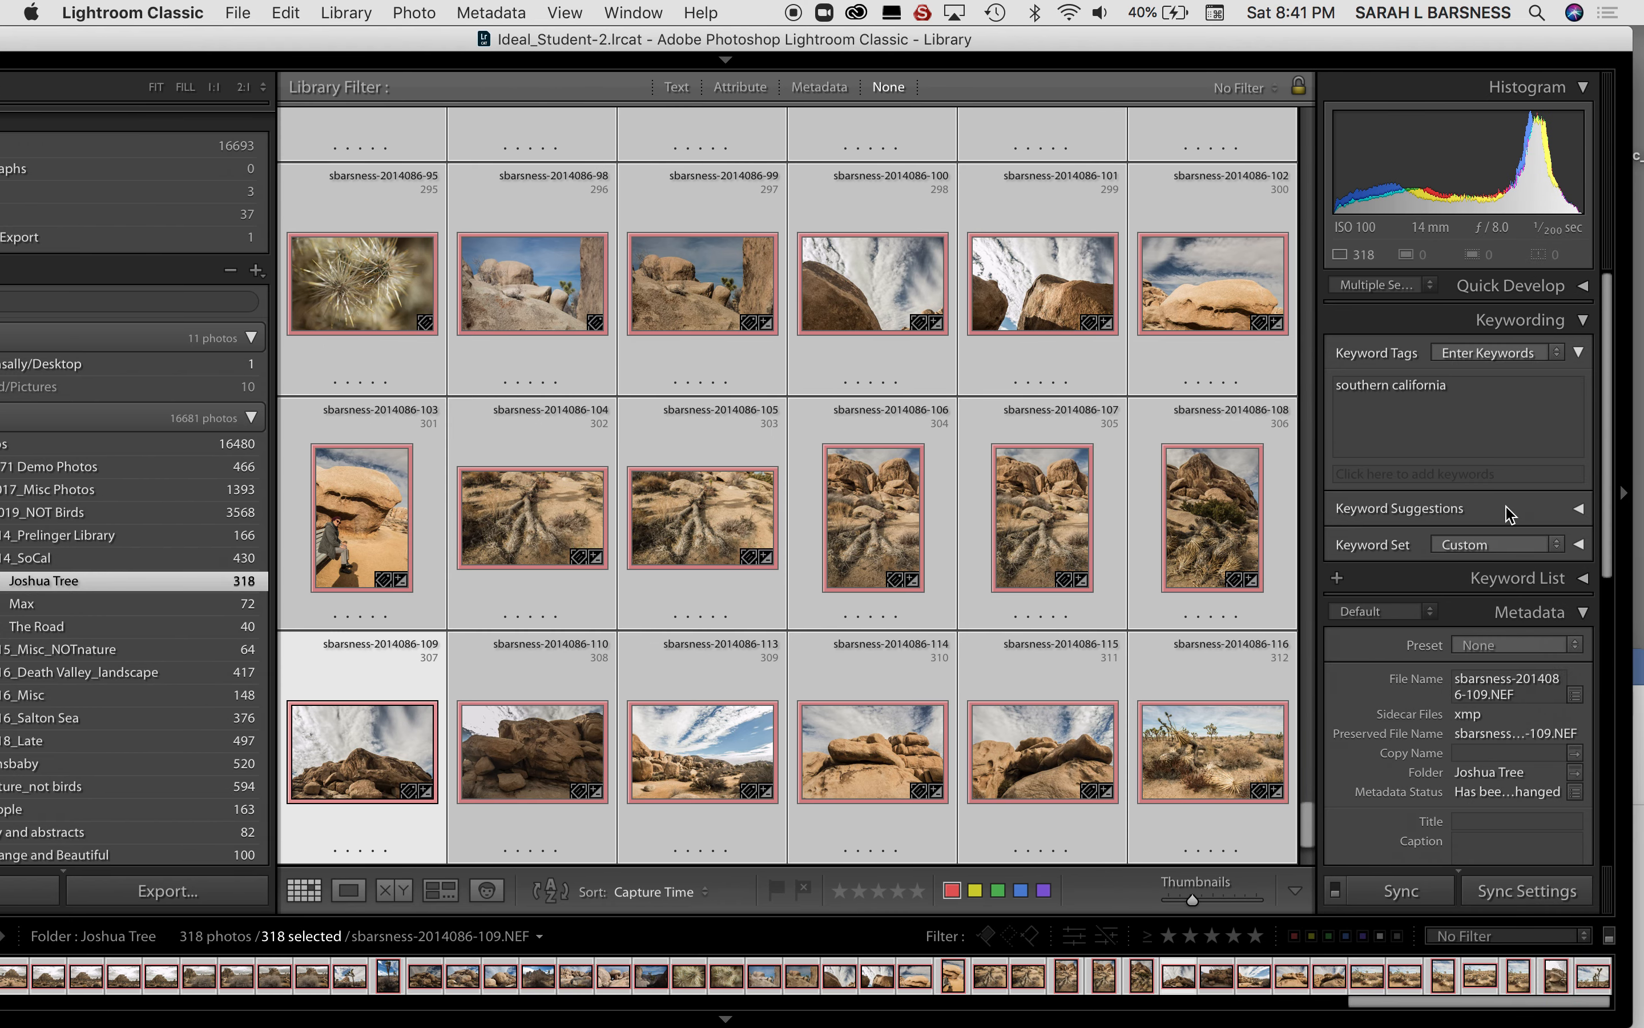
click(1463, 393)
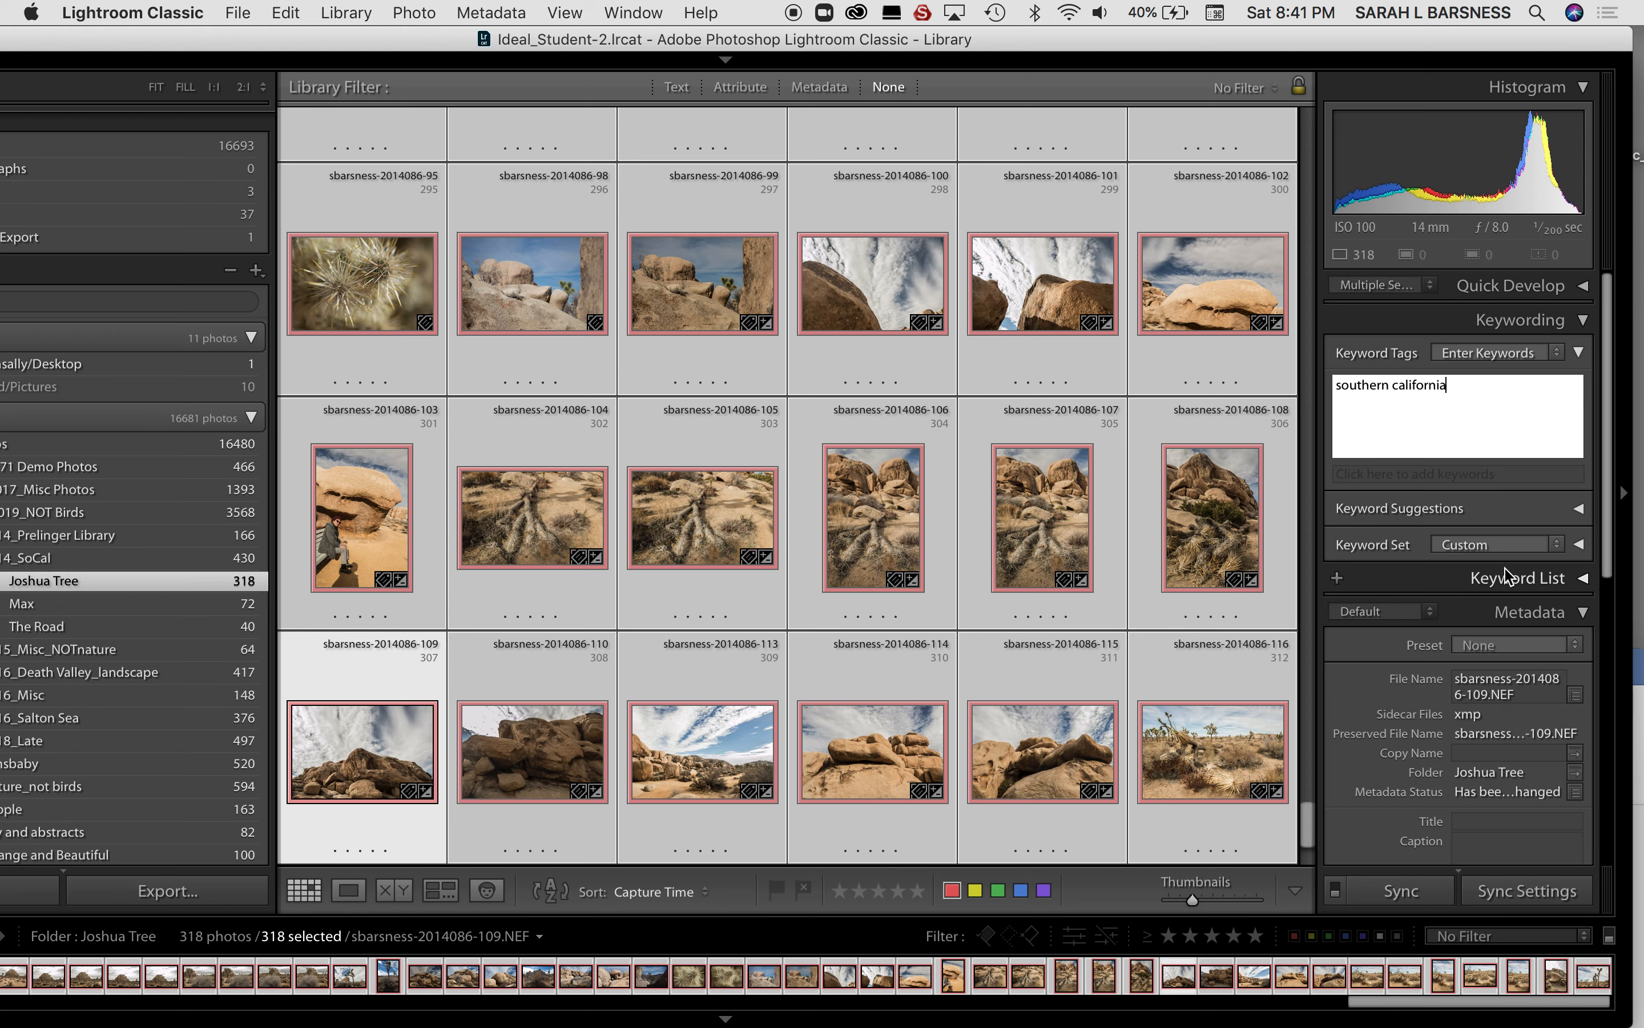
text(, b)
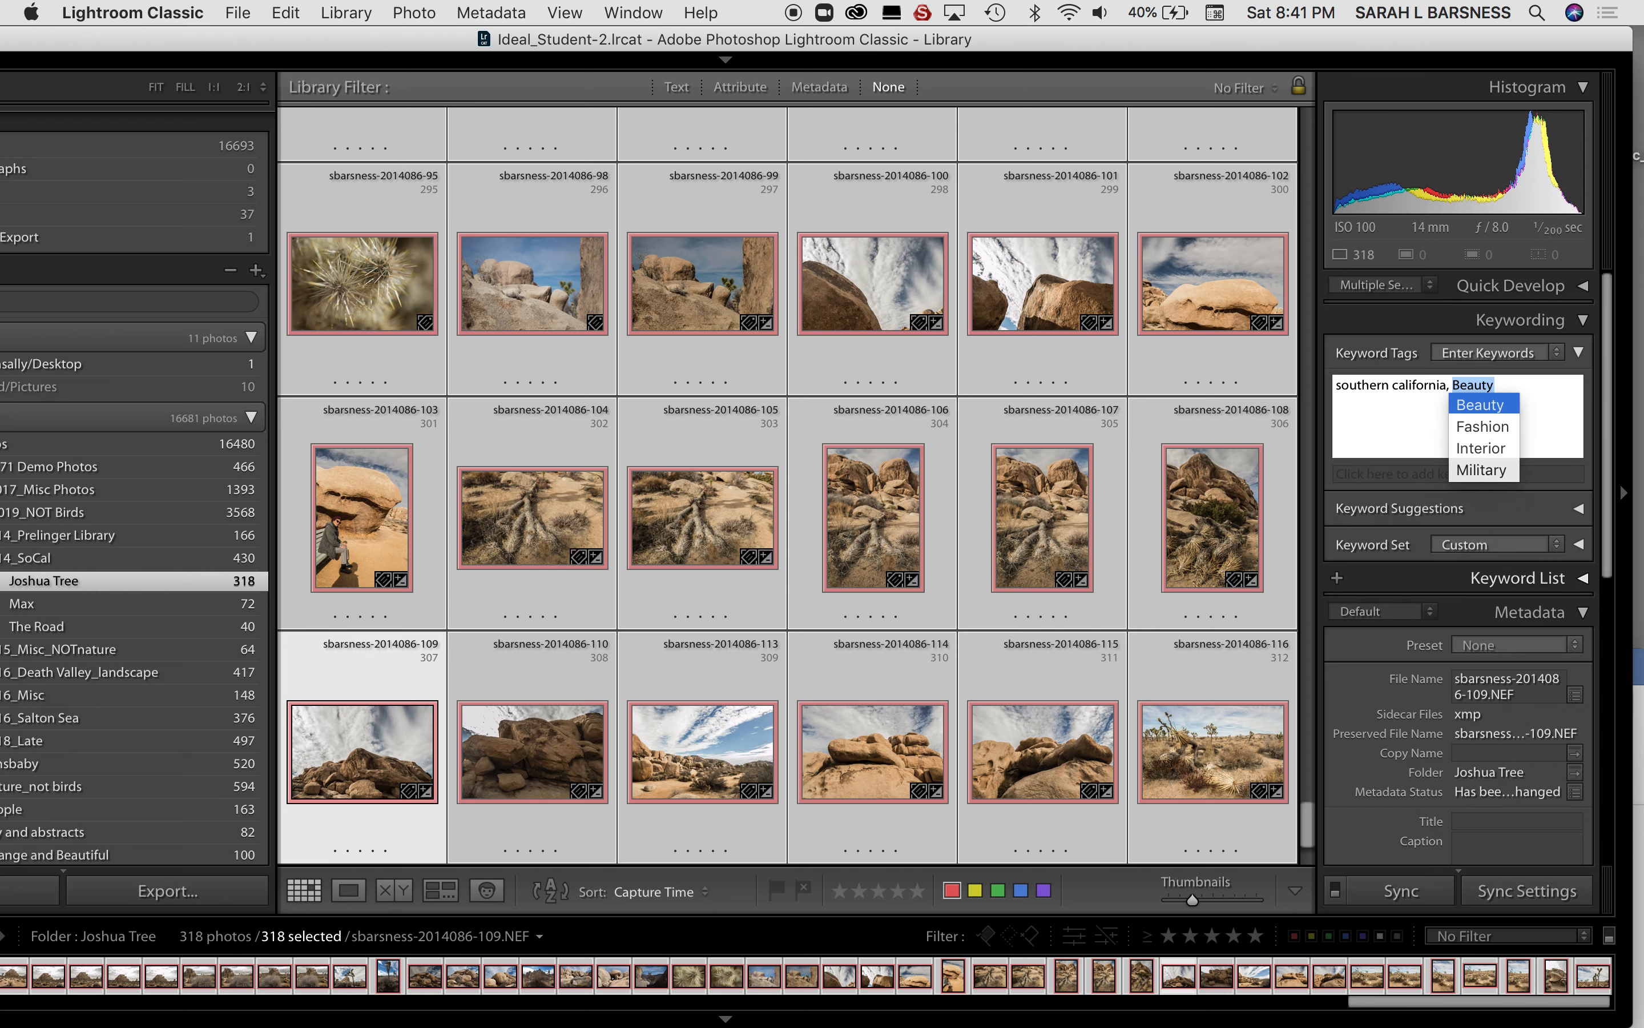
text(joshua tree)
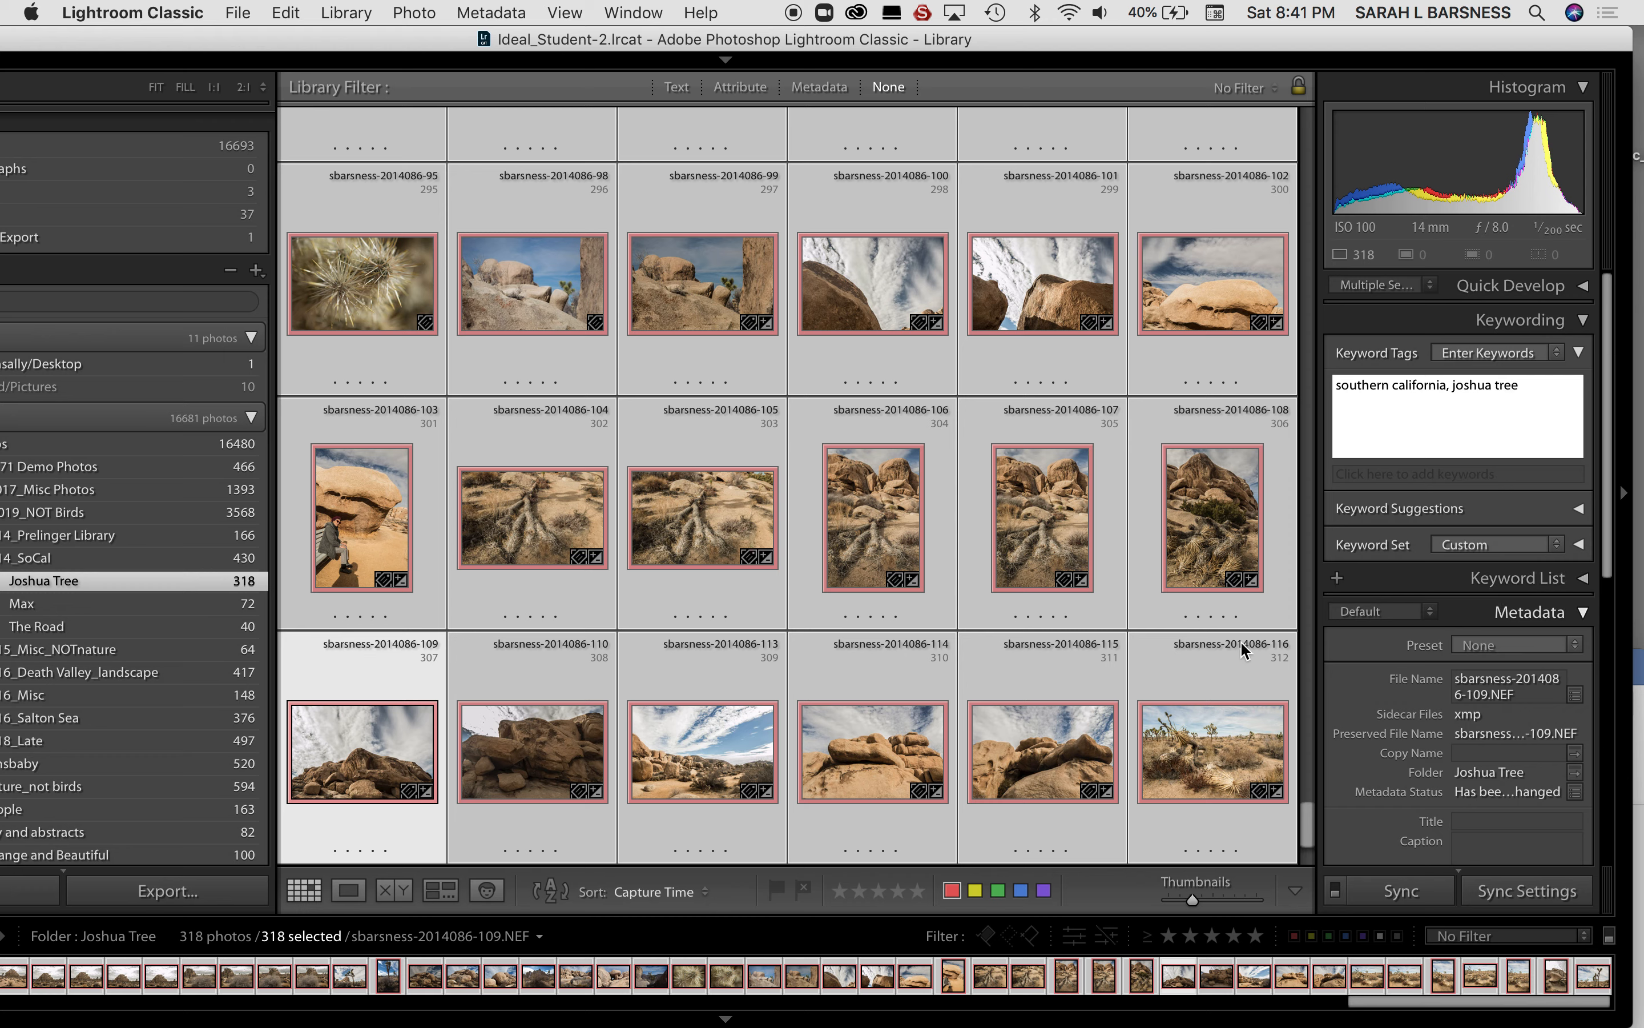
key(Return)
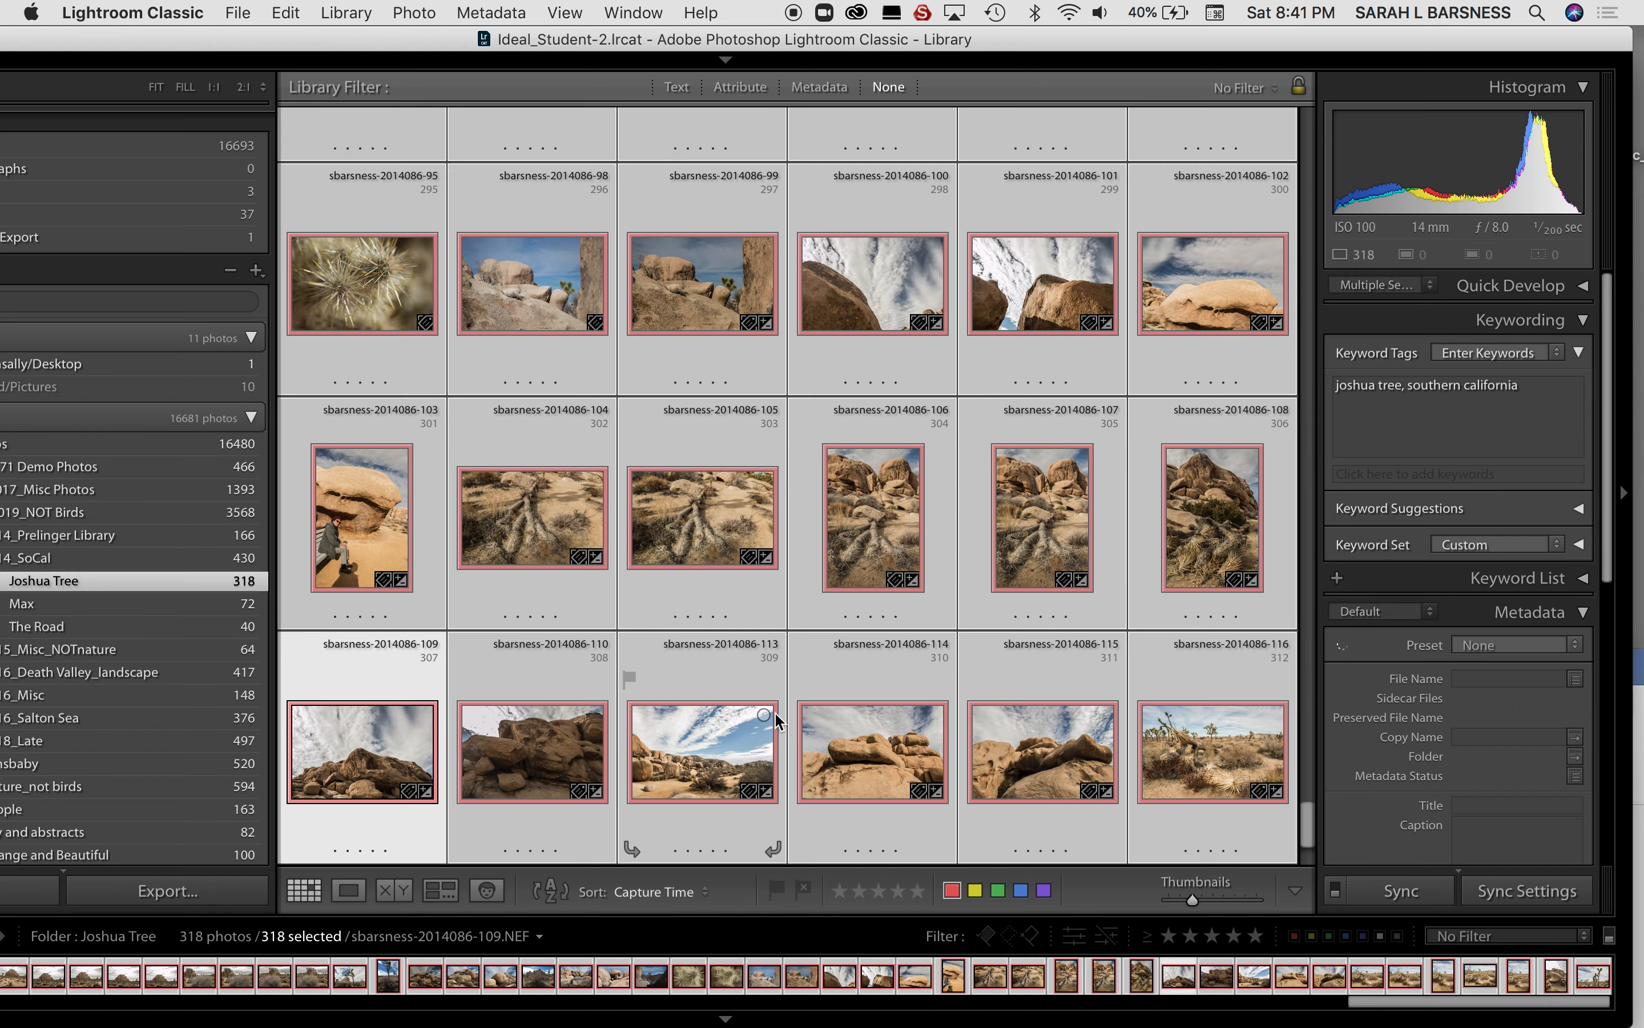
Step: Select the seven yellow-labelled crochet museum photos and sort the Joshua Tree folder by Label Color
key(super+d)
scroll(785, 675, up, 20)
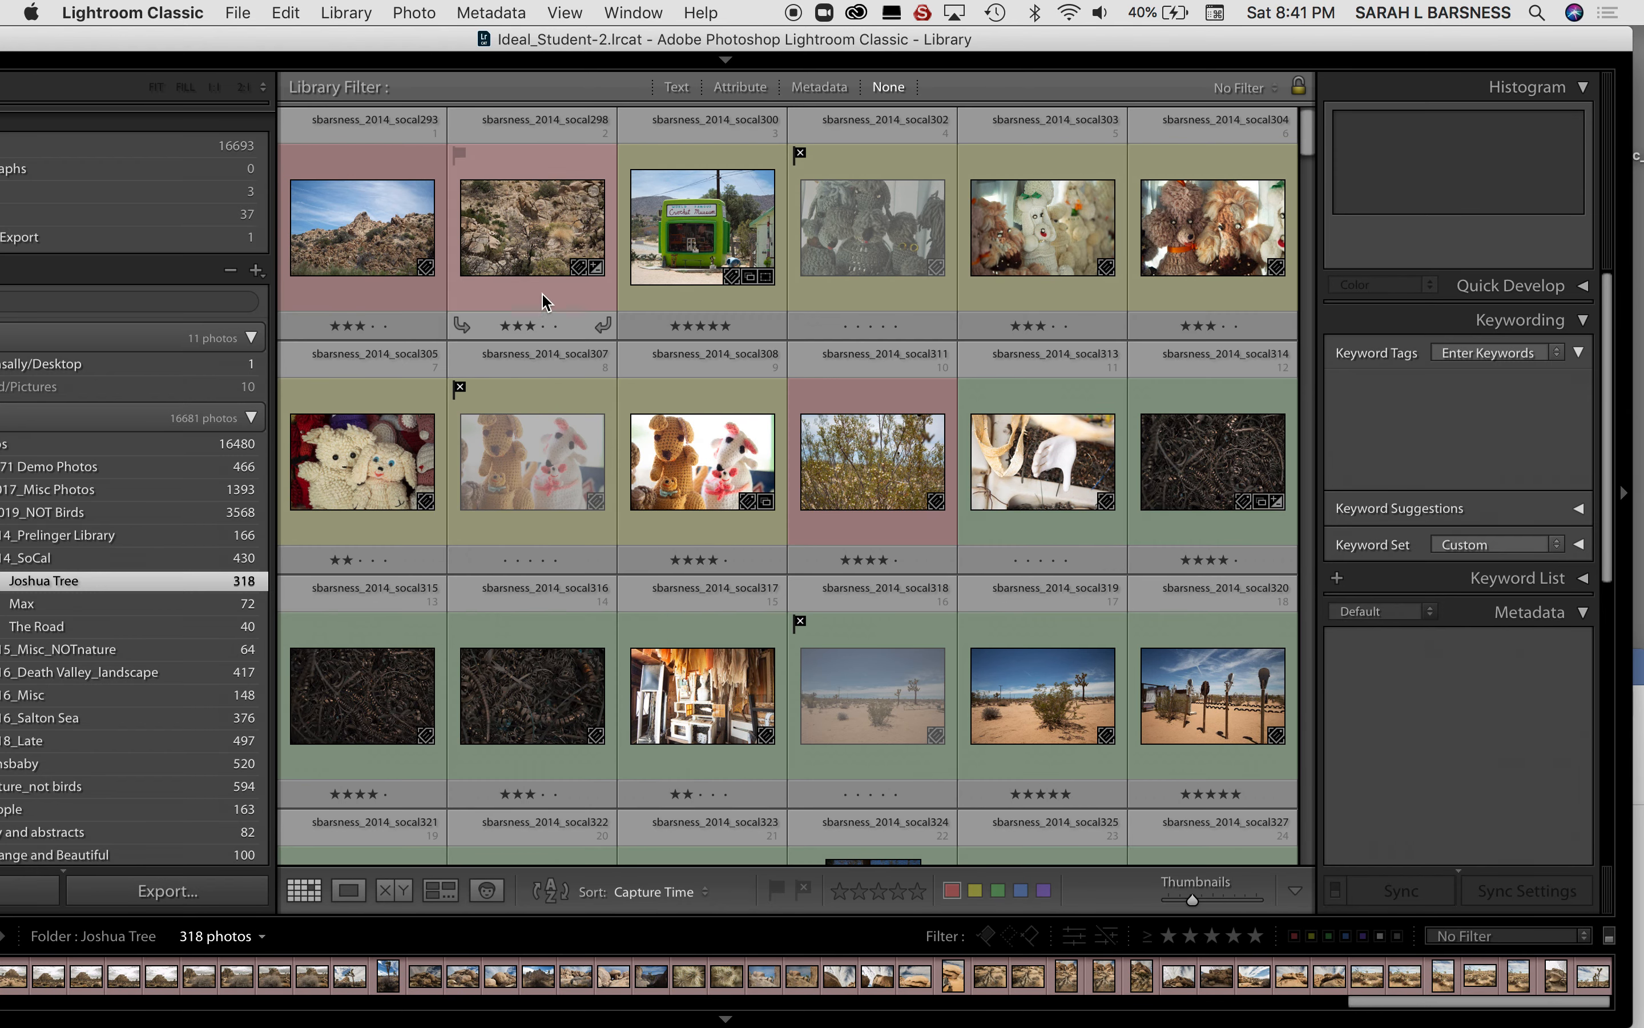
click(717, 227)
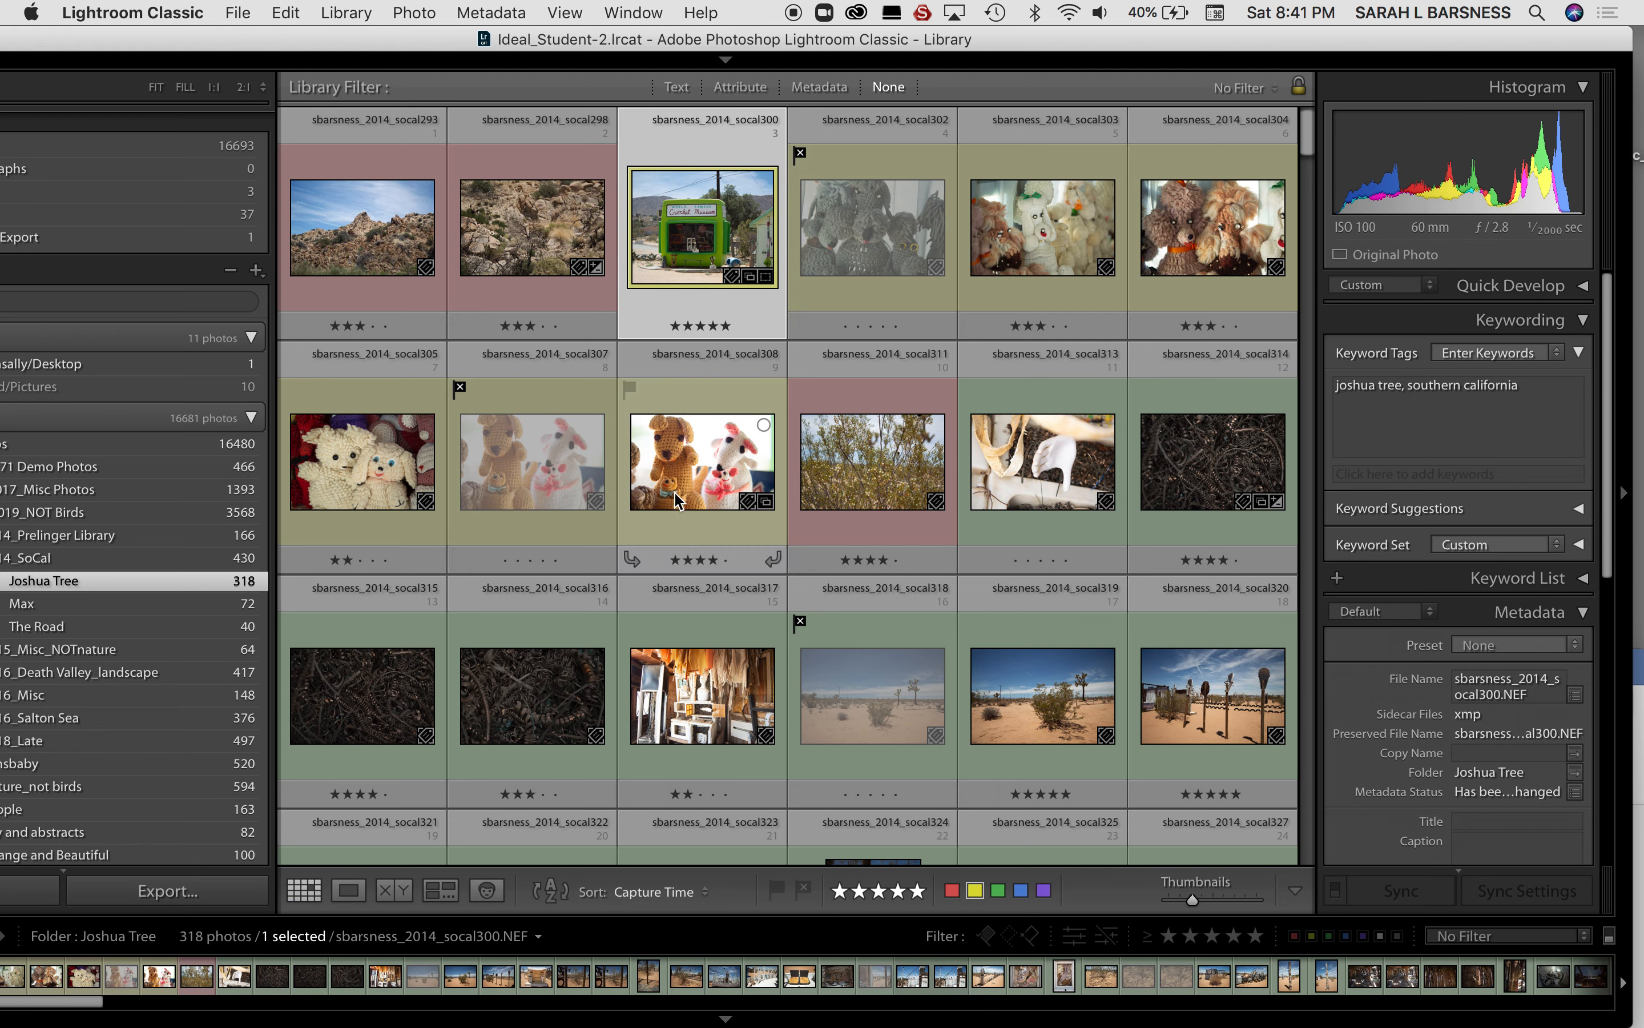
shift+click(699, 499)
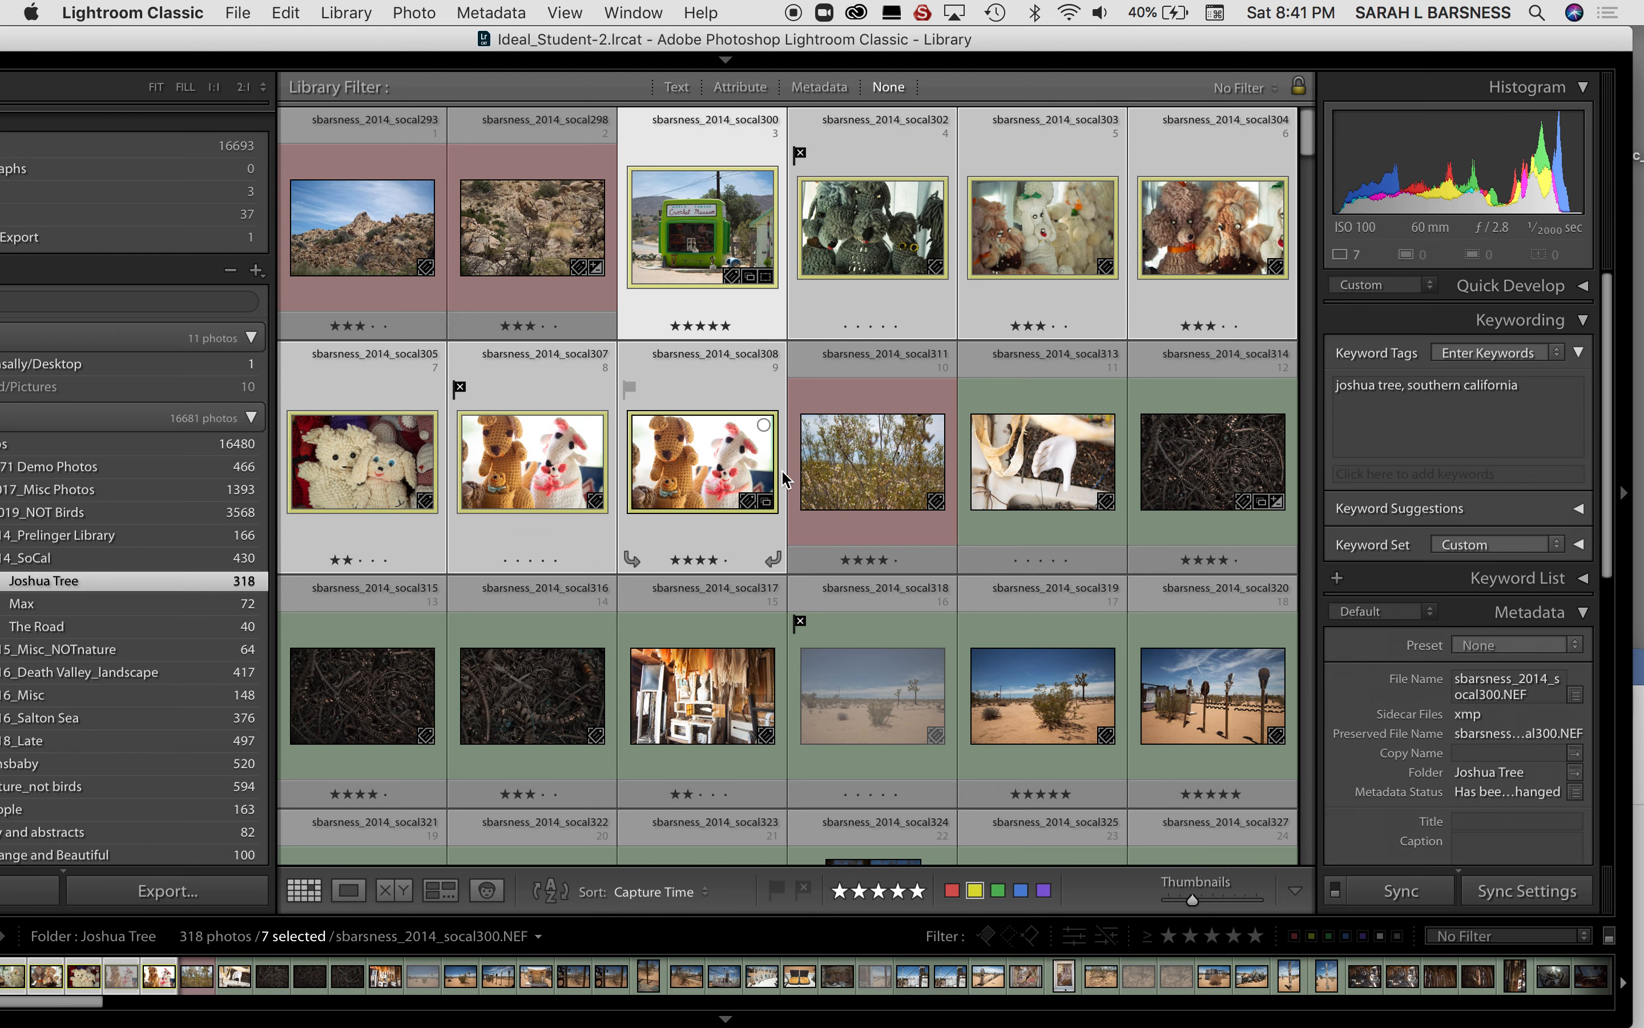
click(704, 893)
mouse_move(676, 1011)
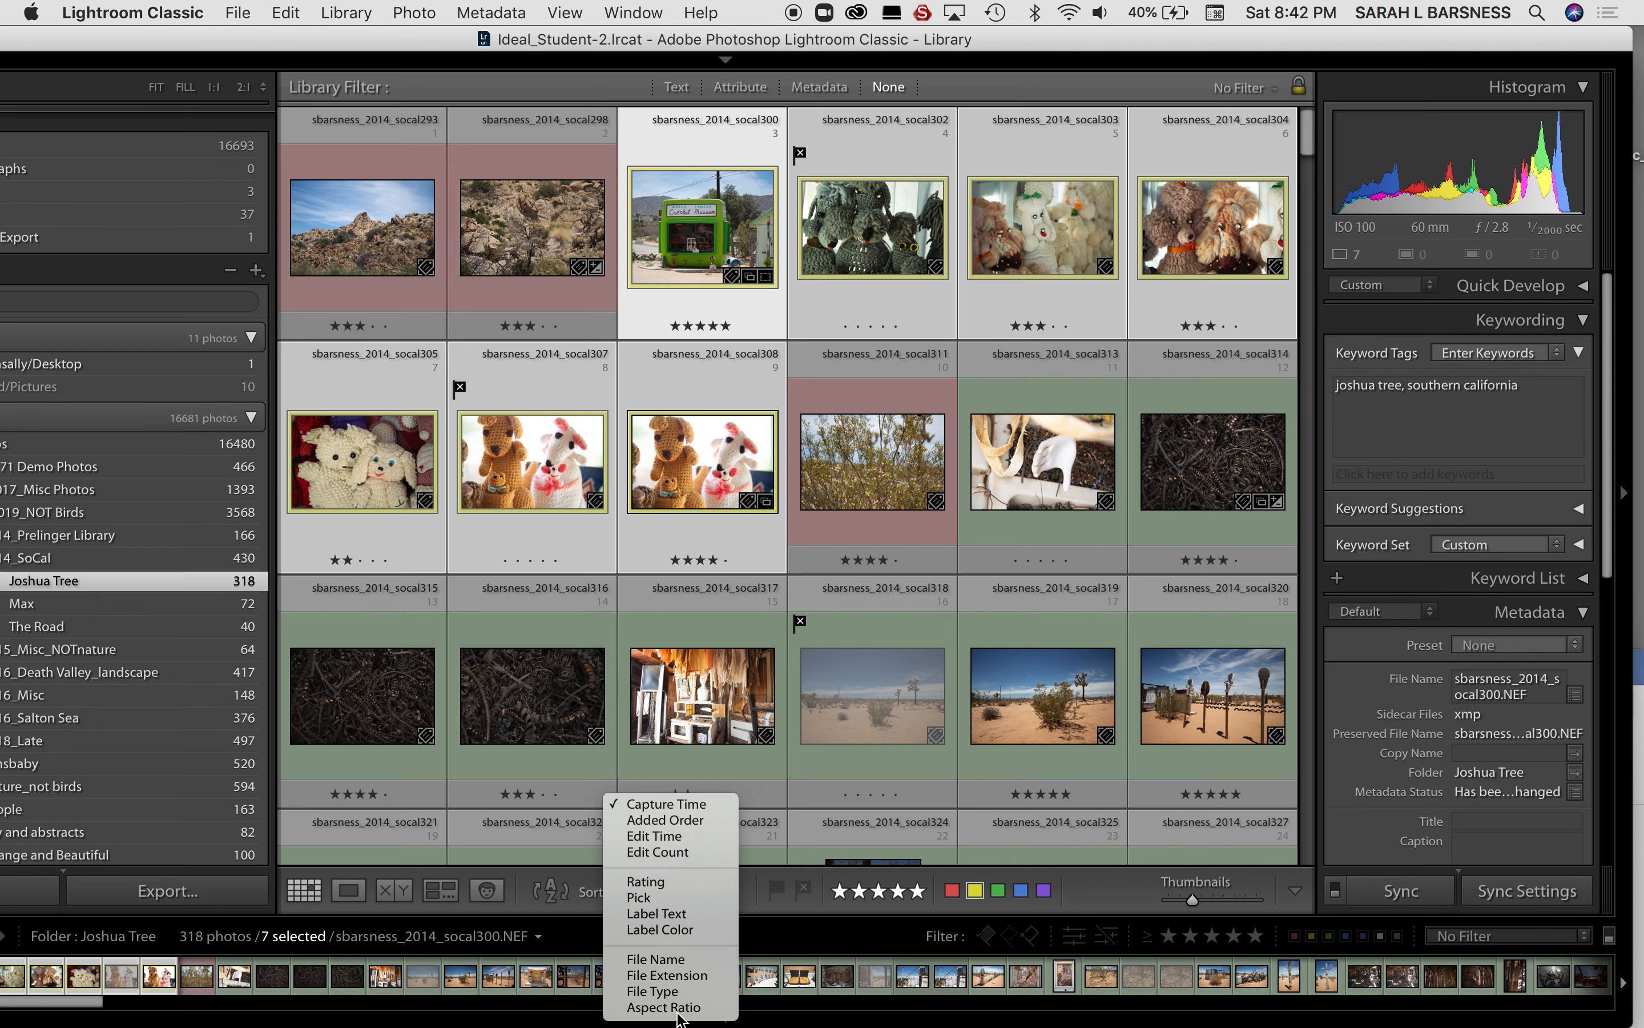
click(673, 930)
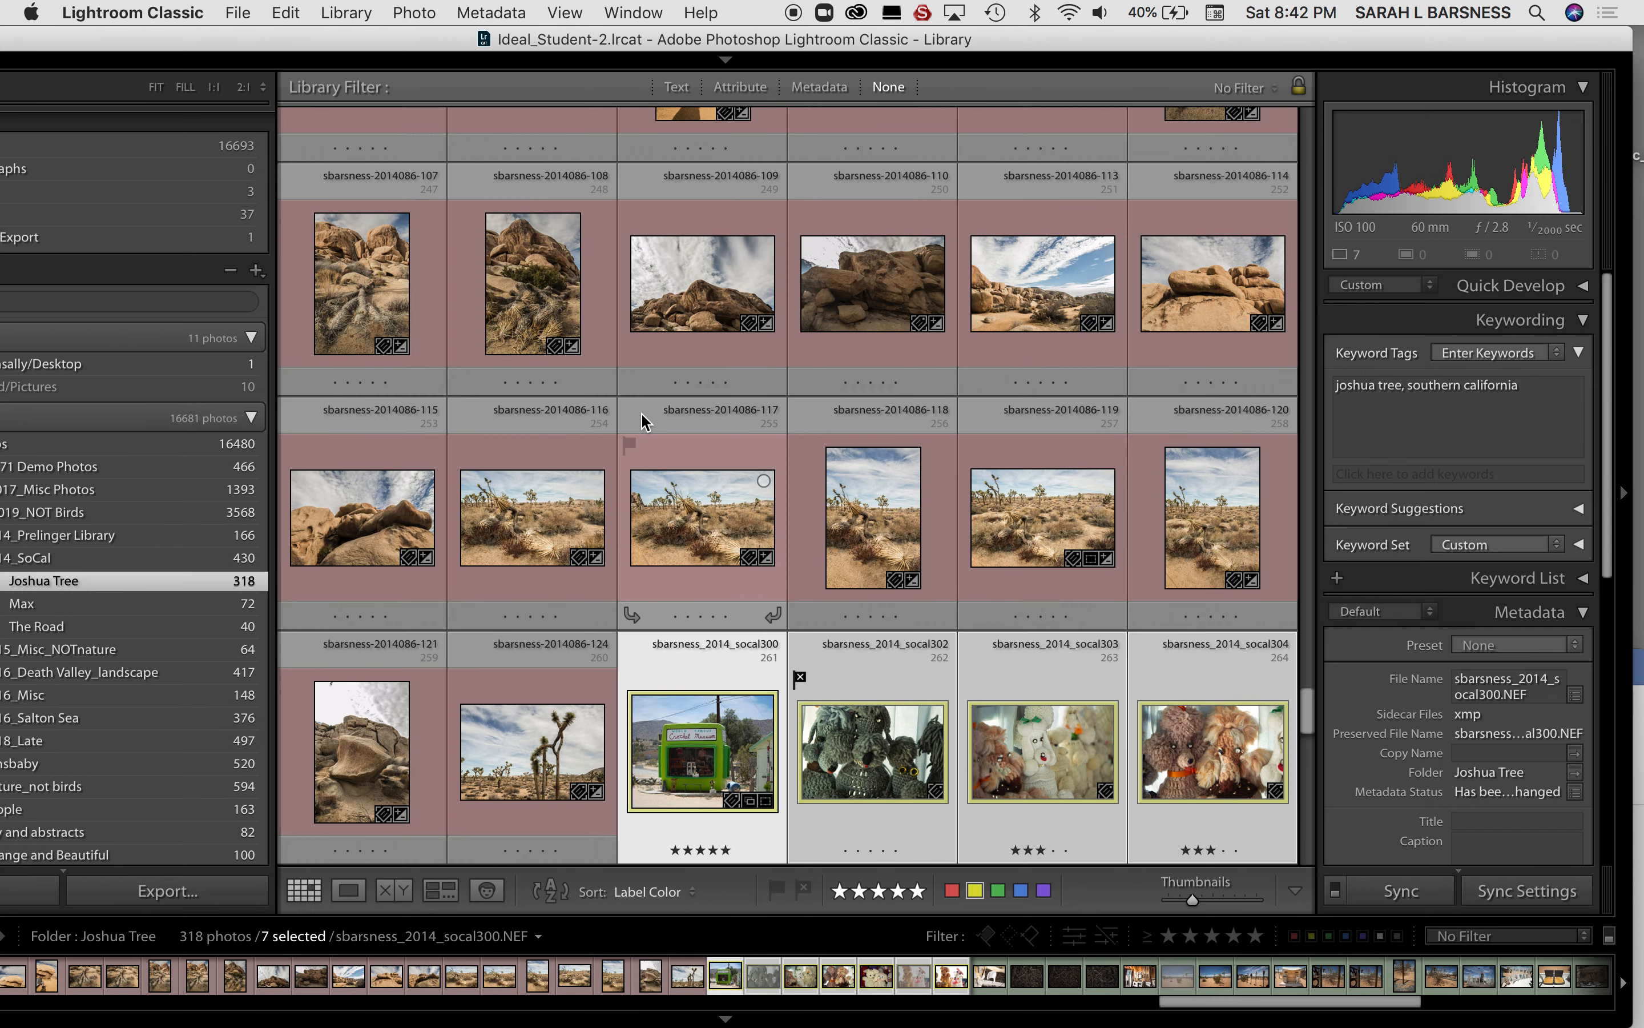
Step: Try to tag all red-labelled photos with the keyword "Landscape"
click(519, 760)
scroll(522, 761, up, 15)
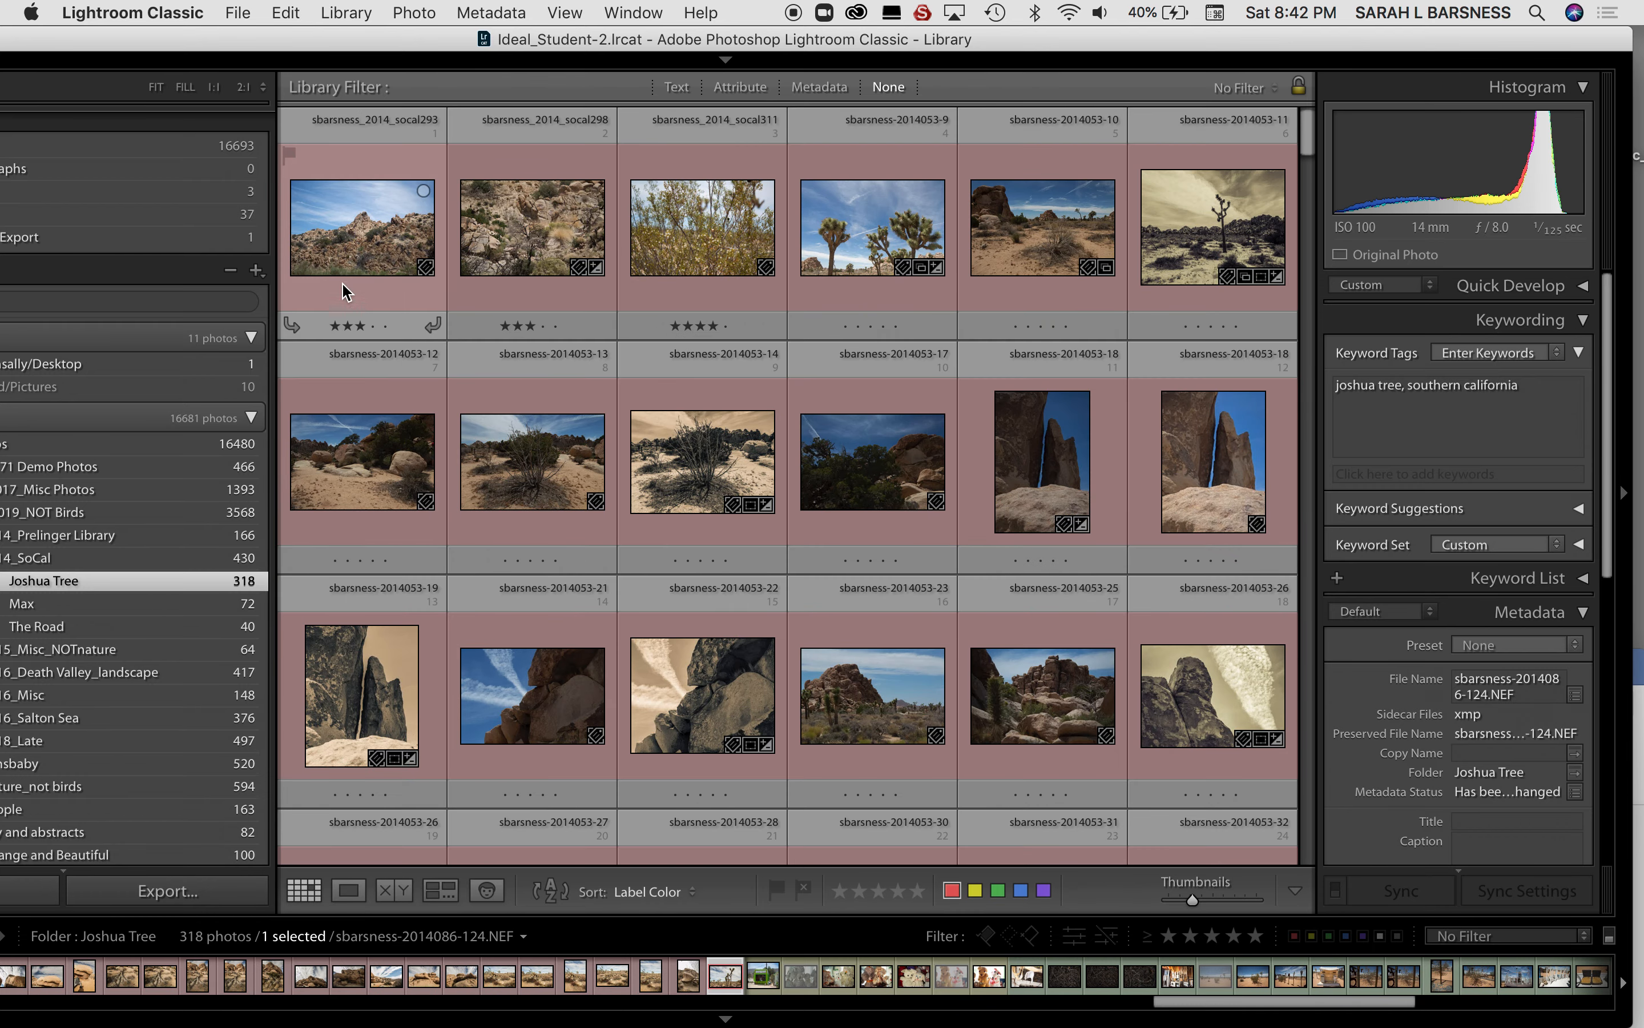
shift+click(370, 258)
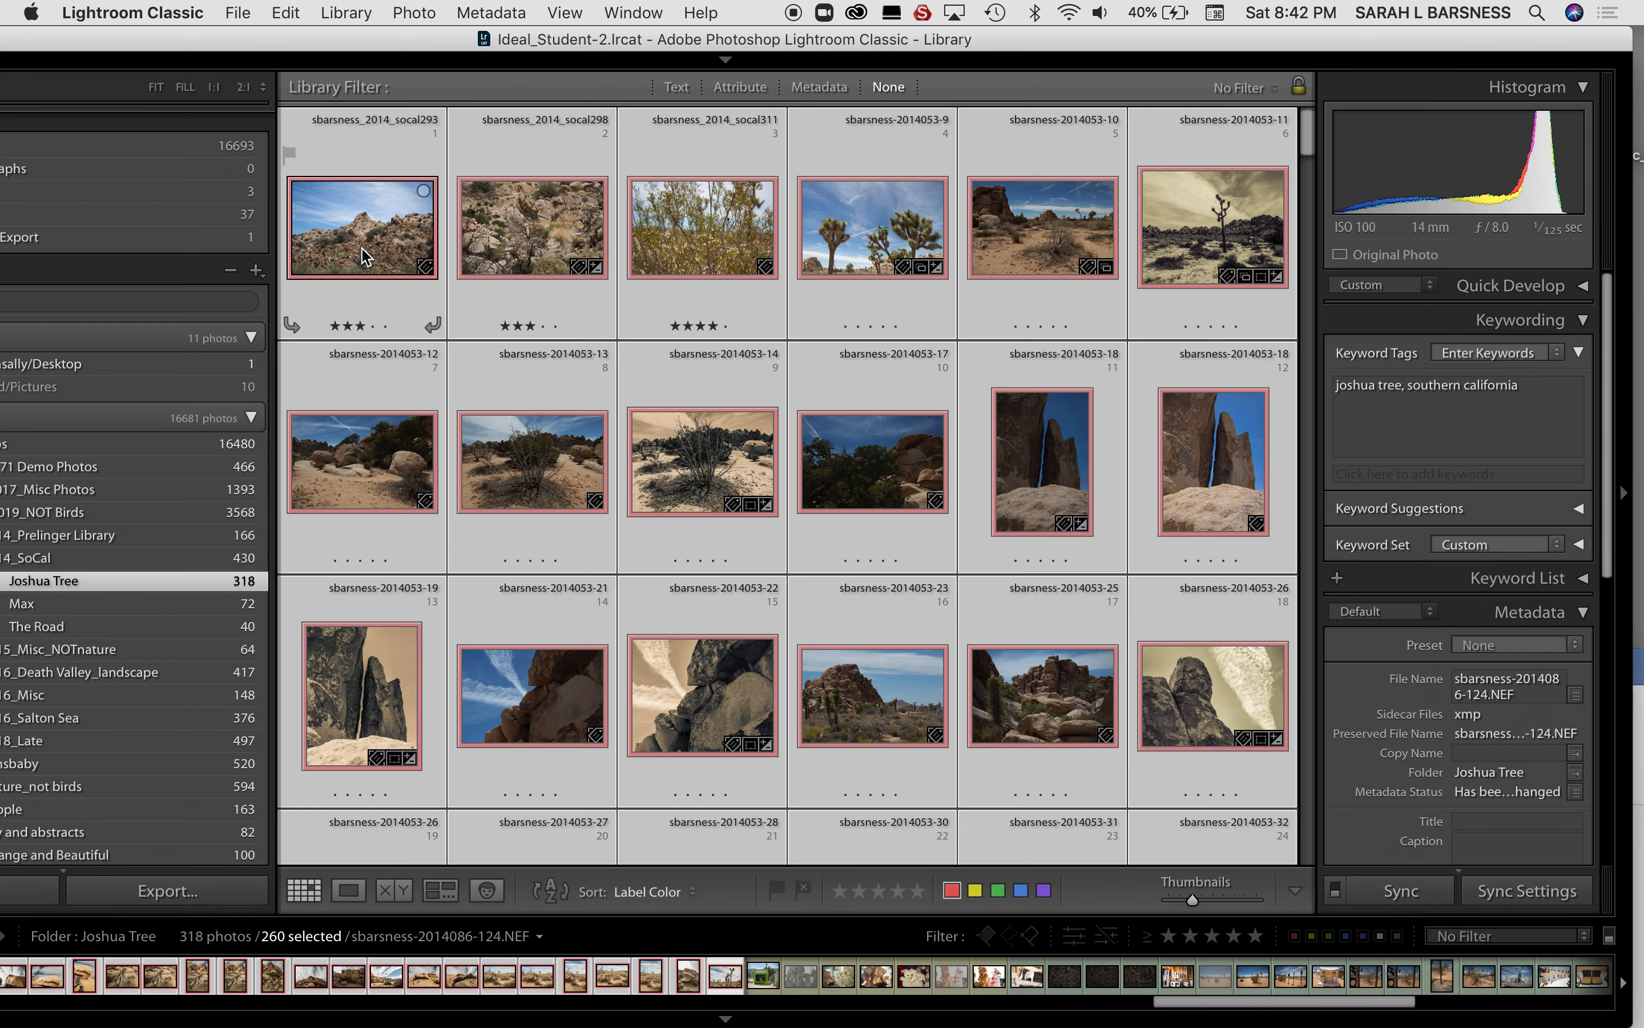
click(1540, 396)
text(, landscape)
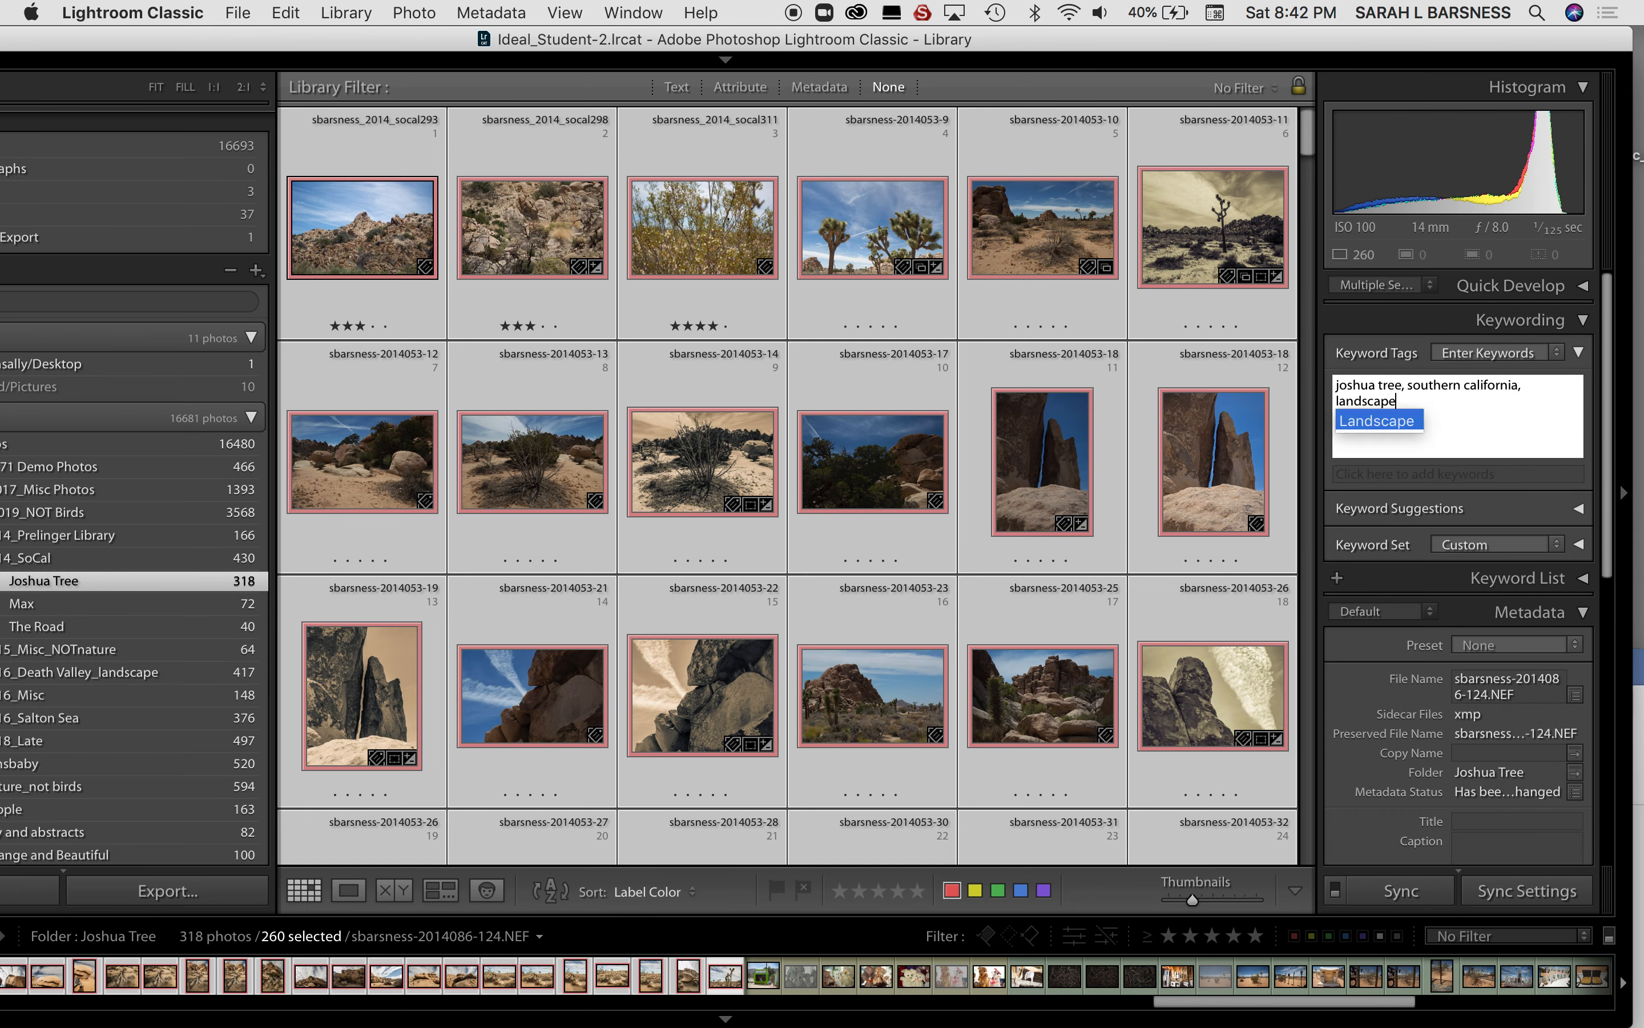
key(Return)
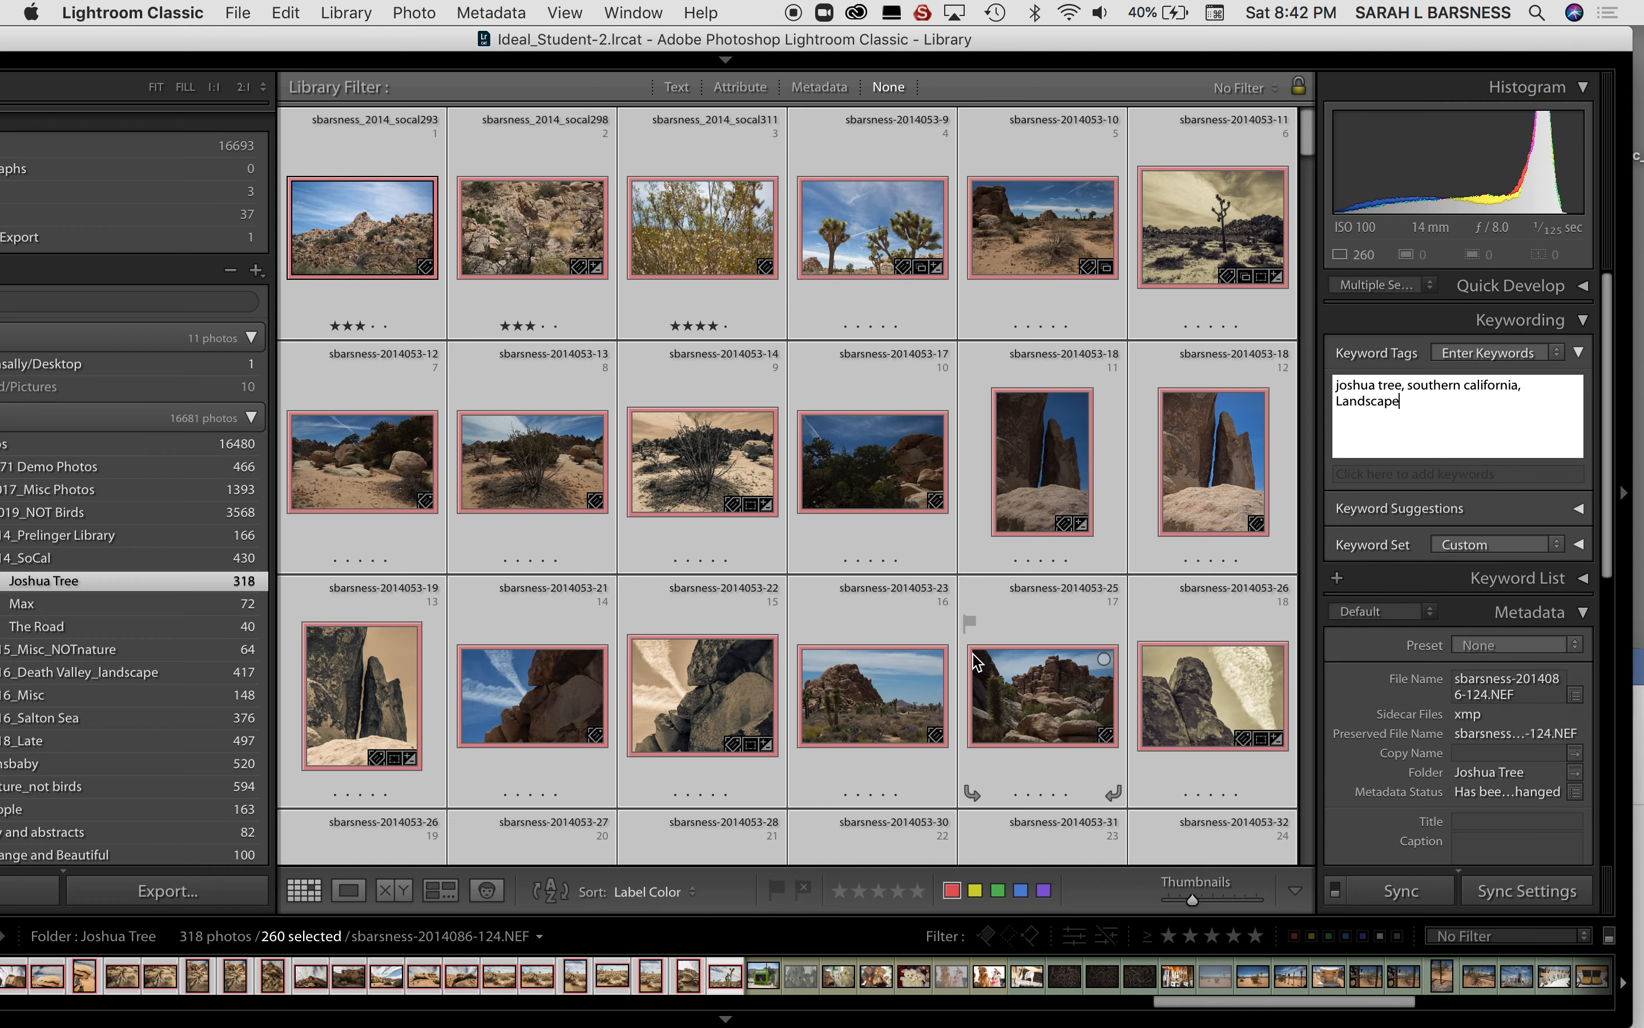
click(879, 255)
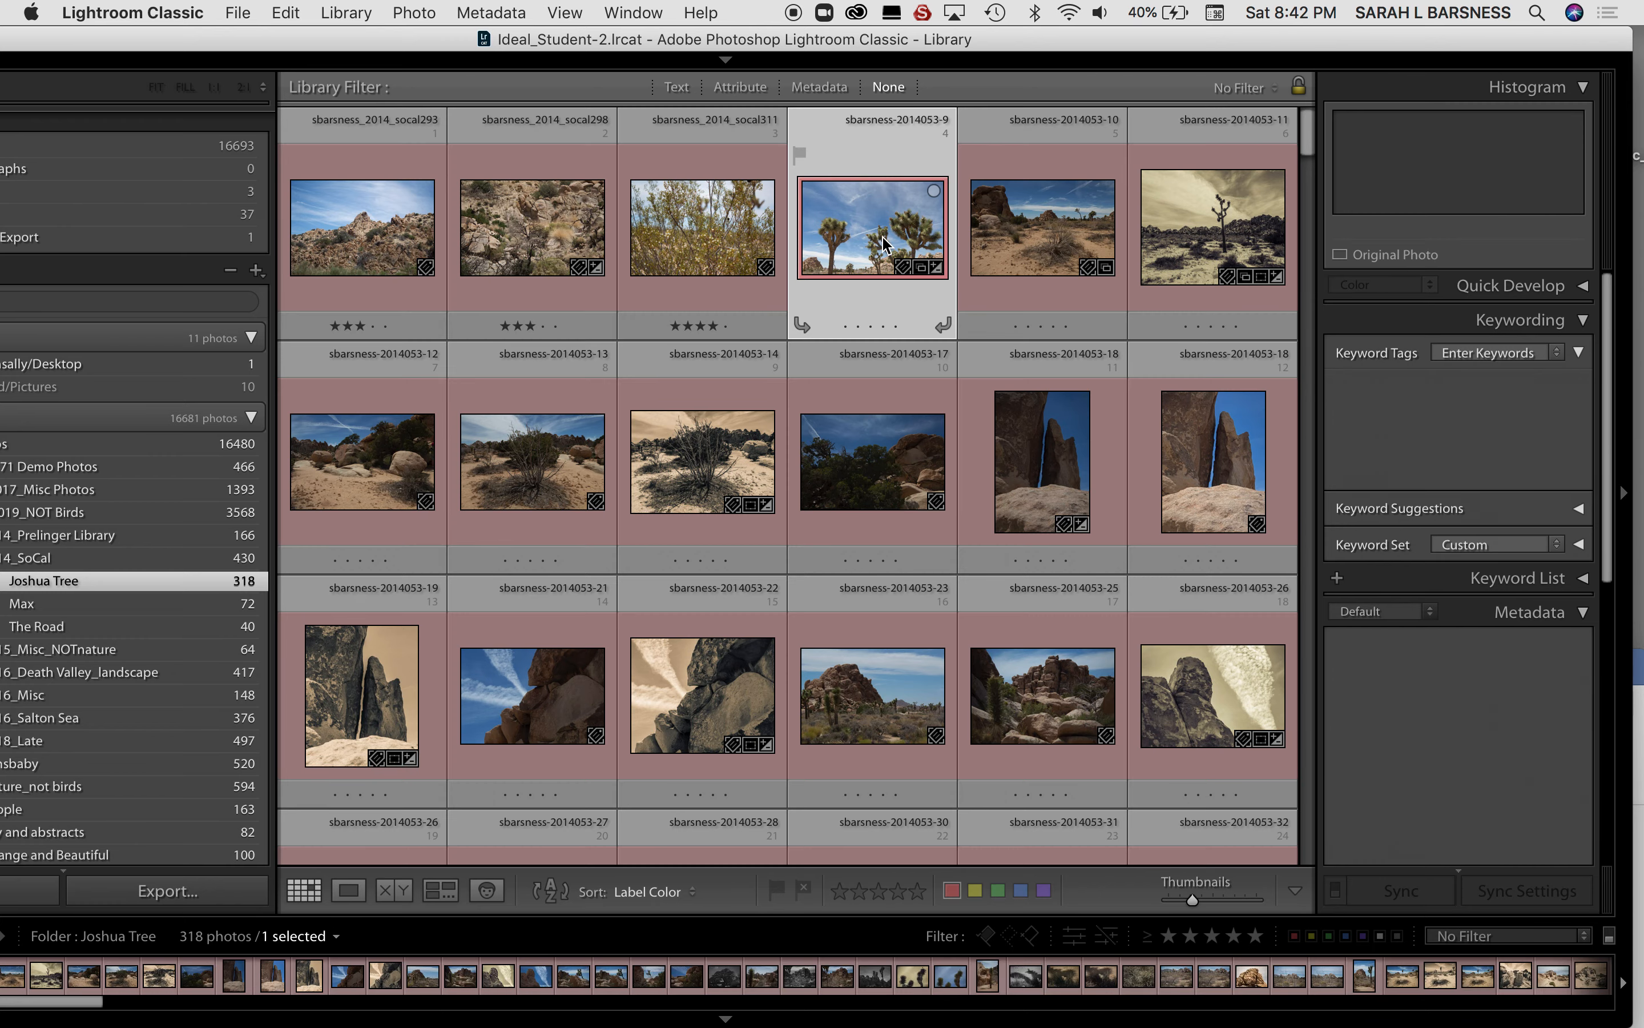
scroll(891, 431, down, 10)
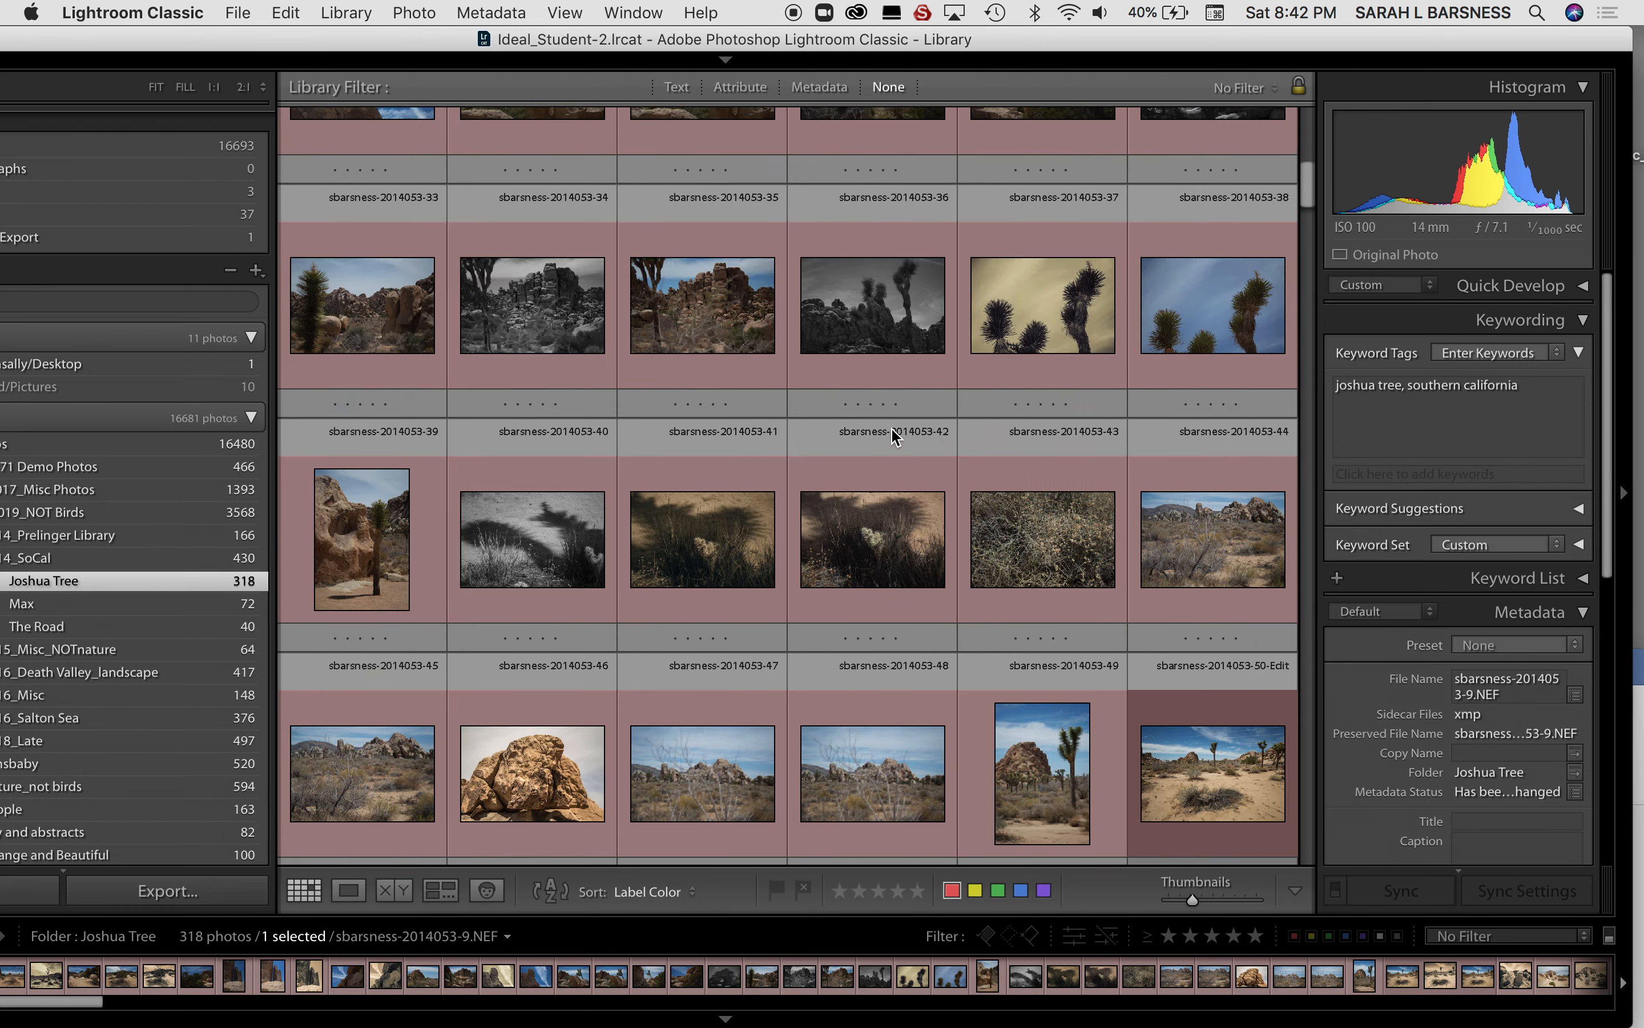
scroll(896, 435, down, 10)
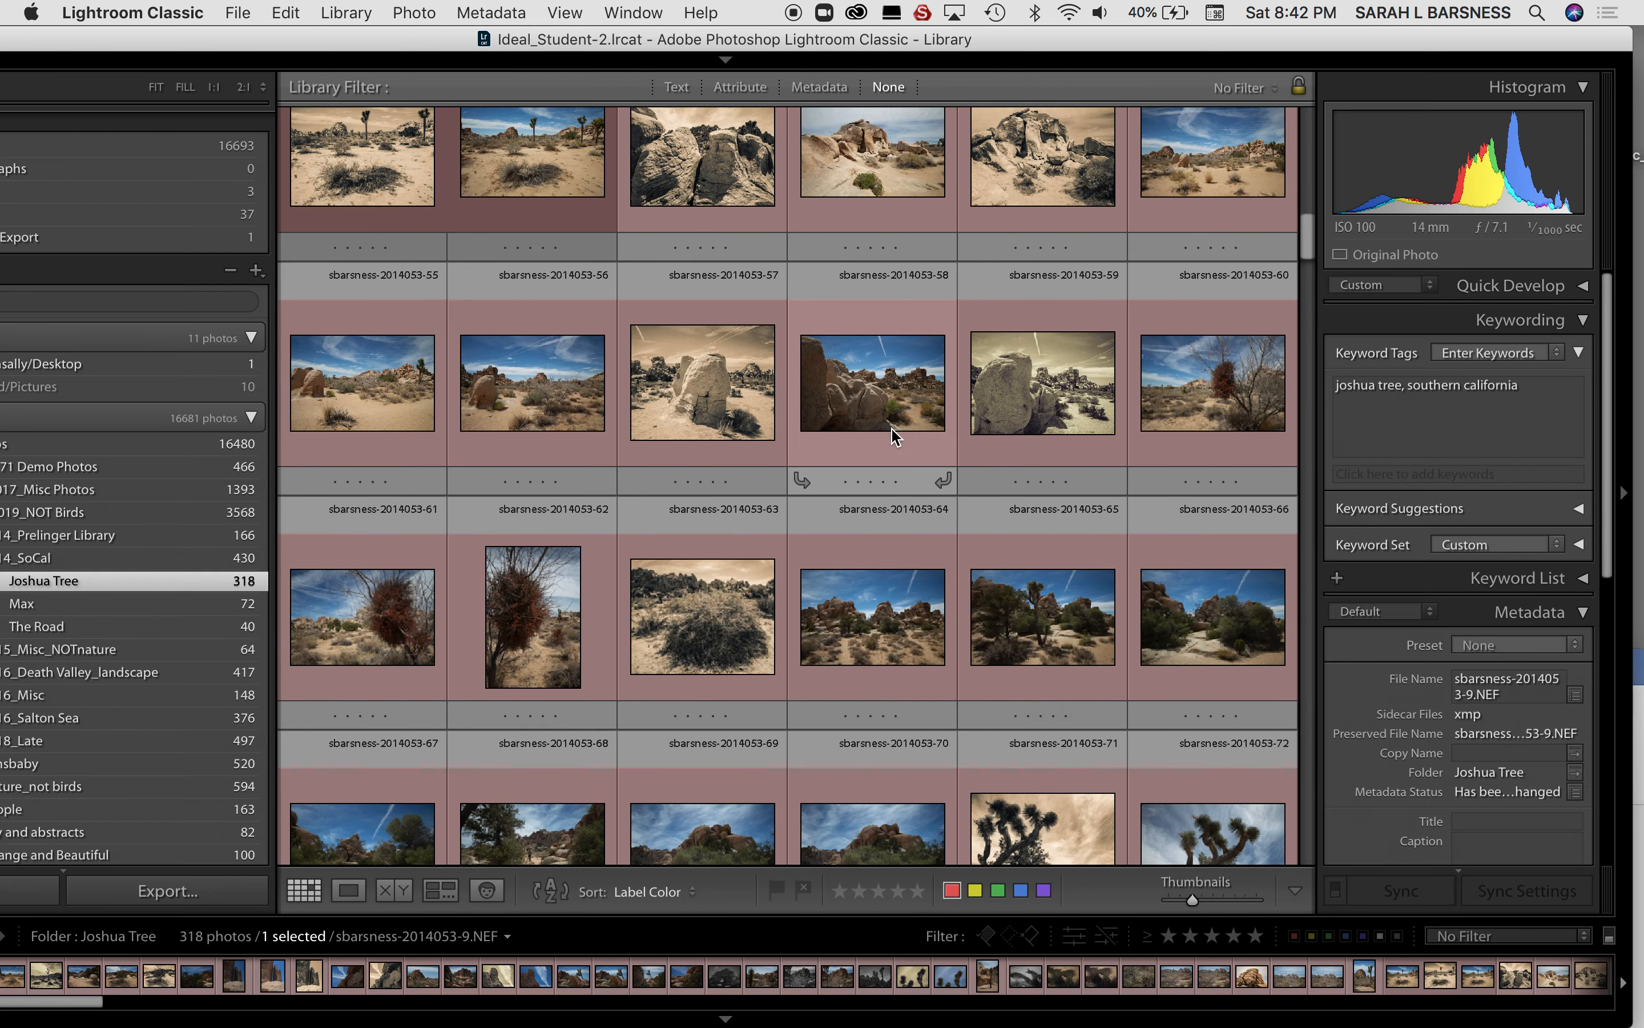
scroll(896, 435, down, 7)
scroll(895, 436, down, 3)
scroll(891, 427, down, 10)
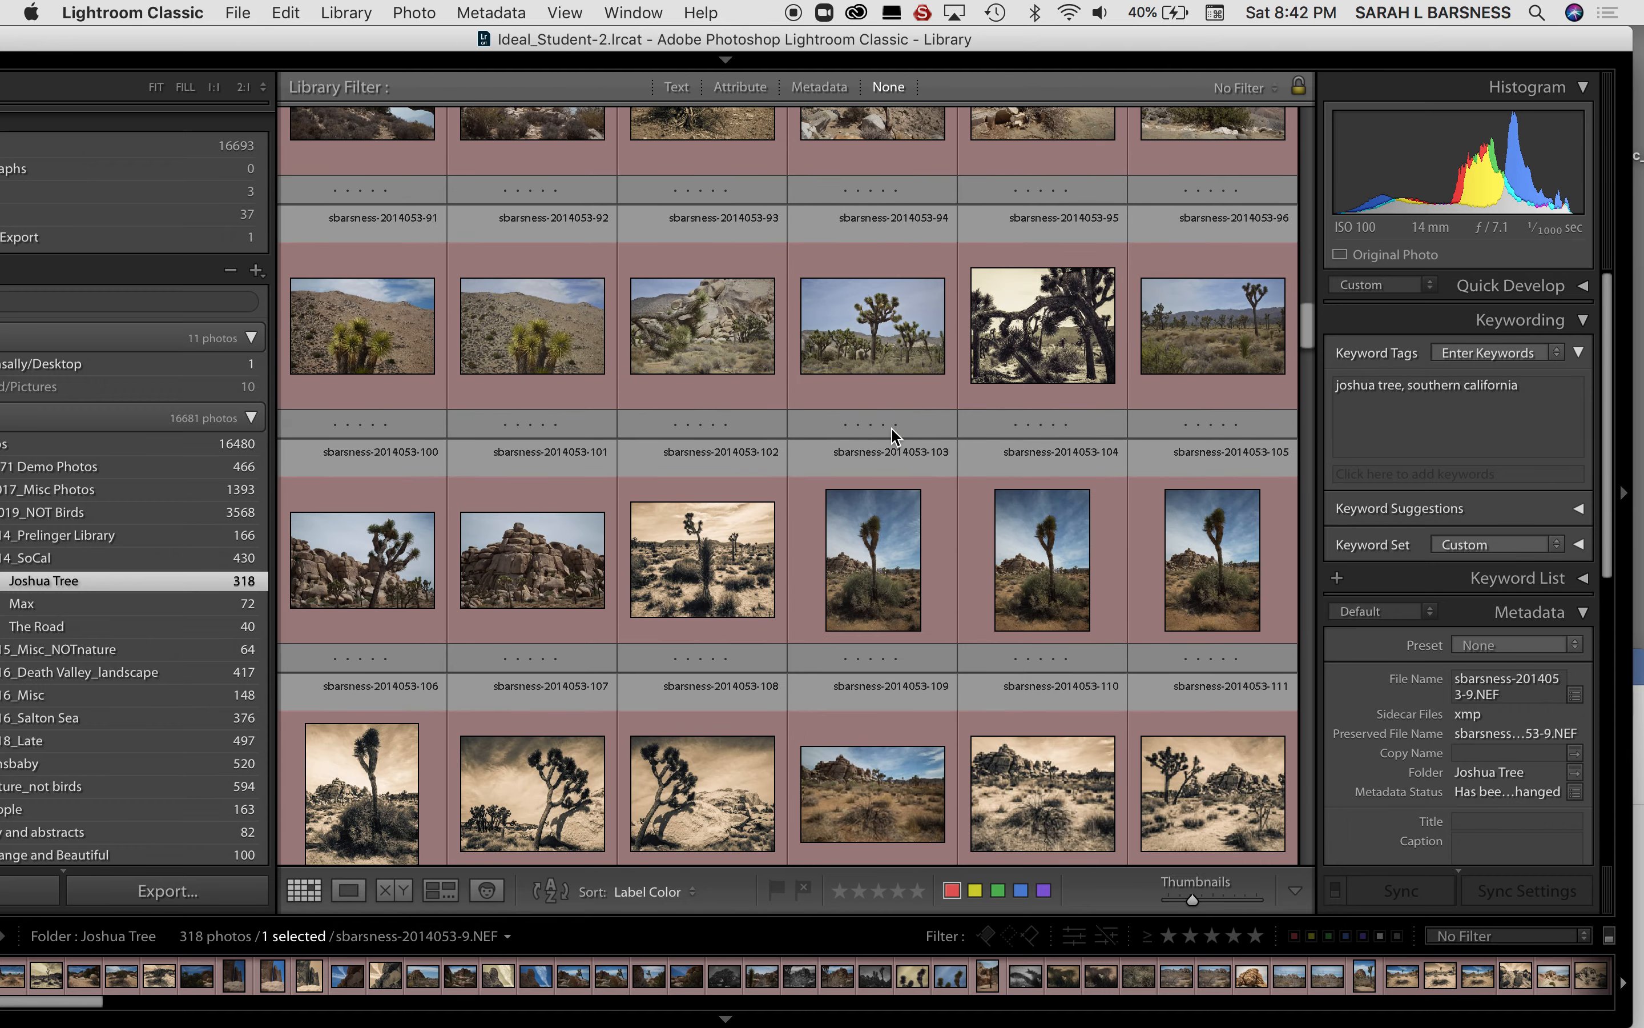
scroll(891, 427, down, 10)
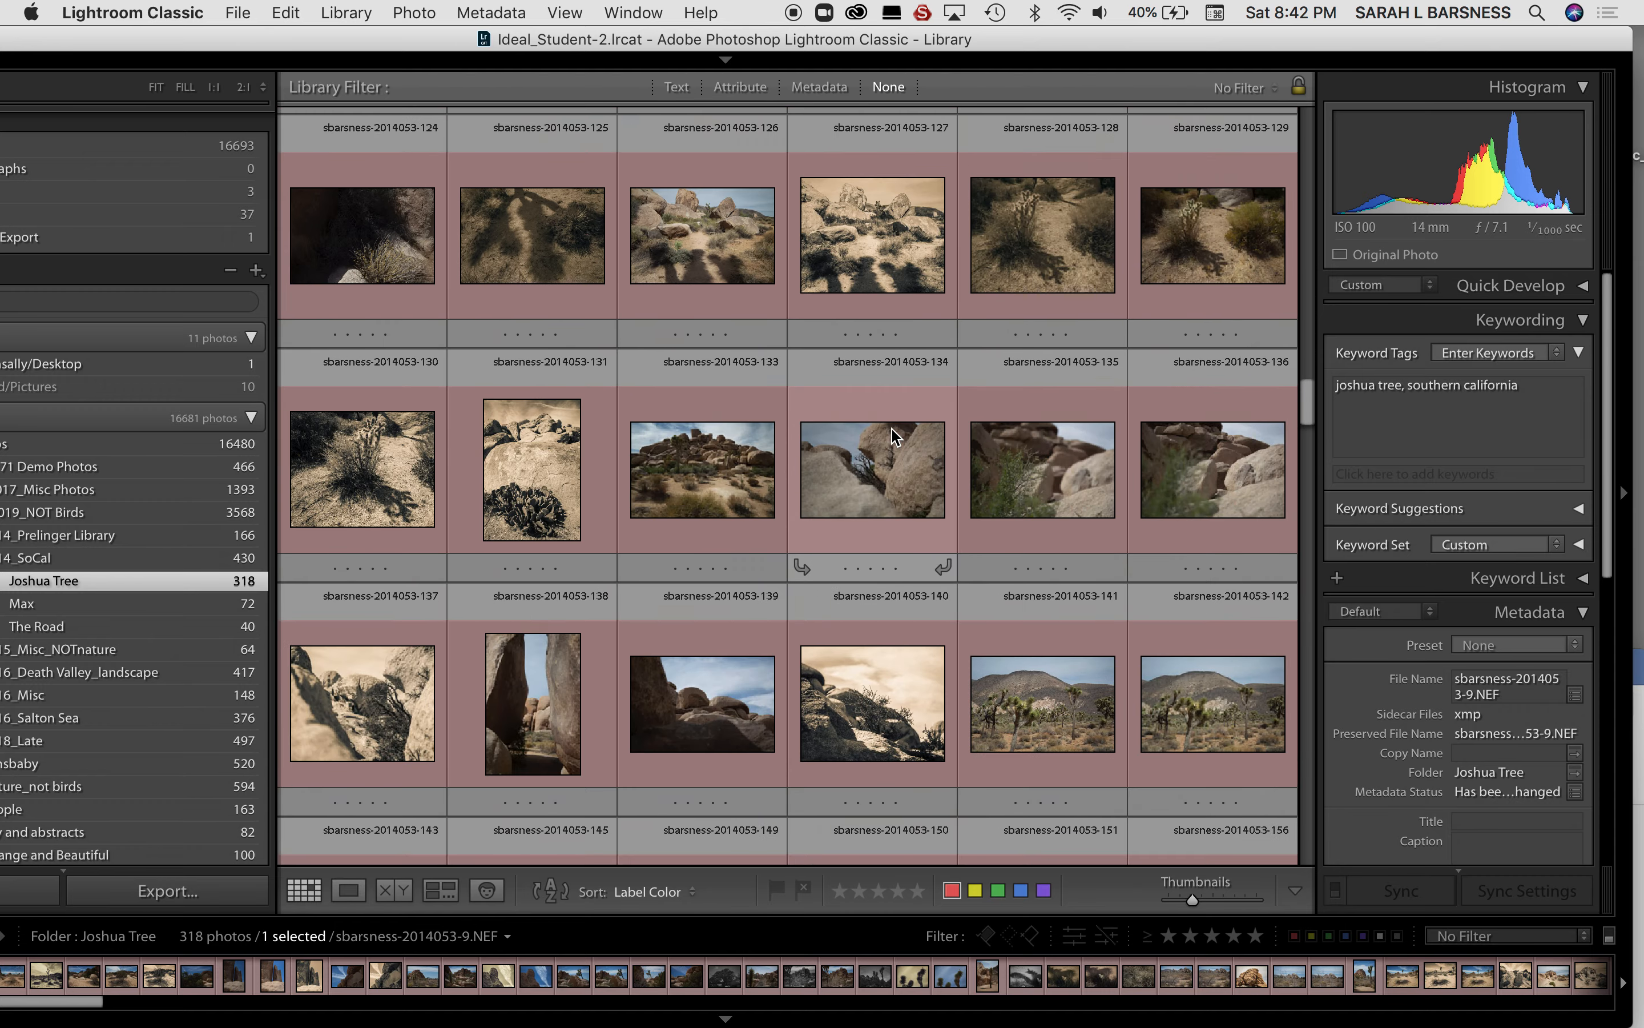
scroll(891, 435, down, 10)
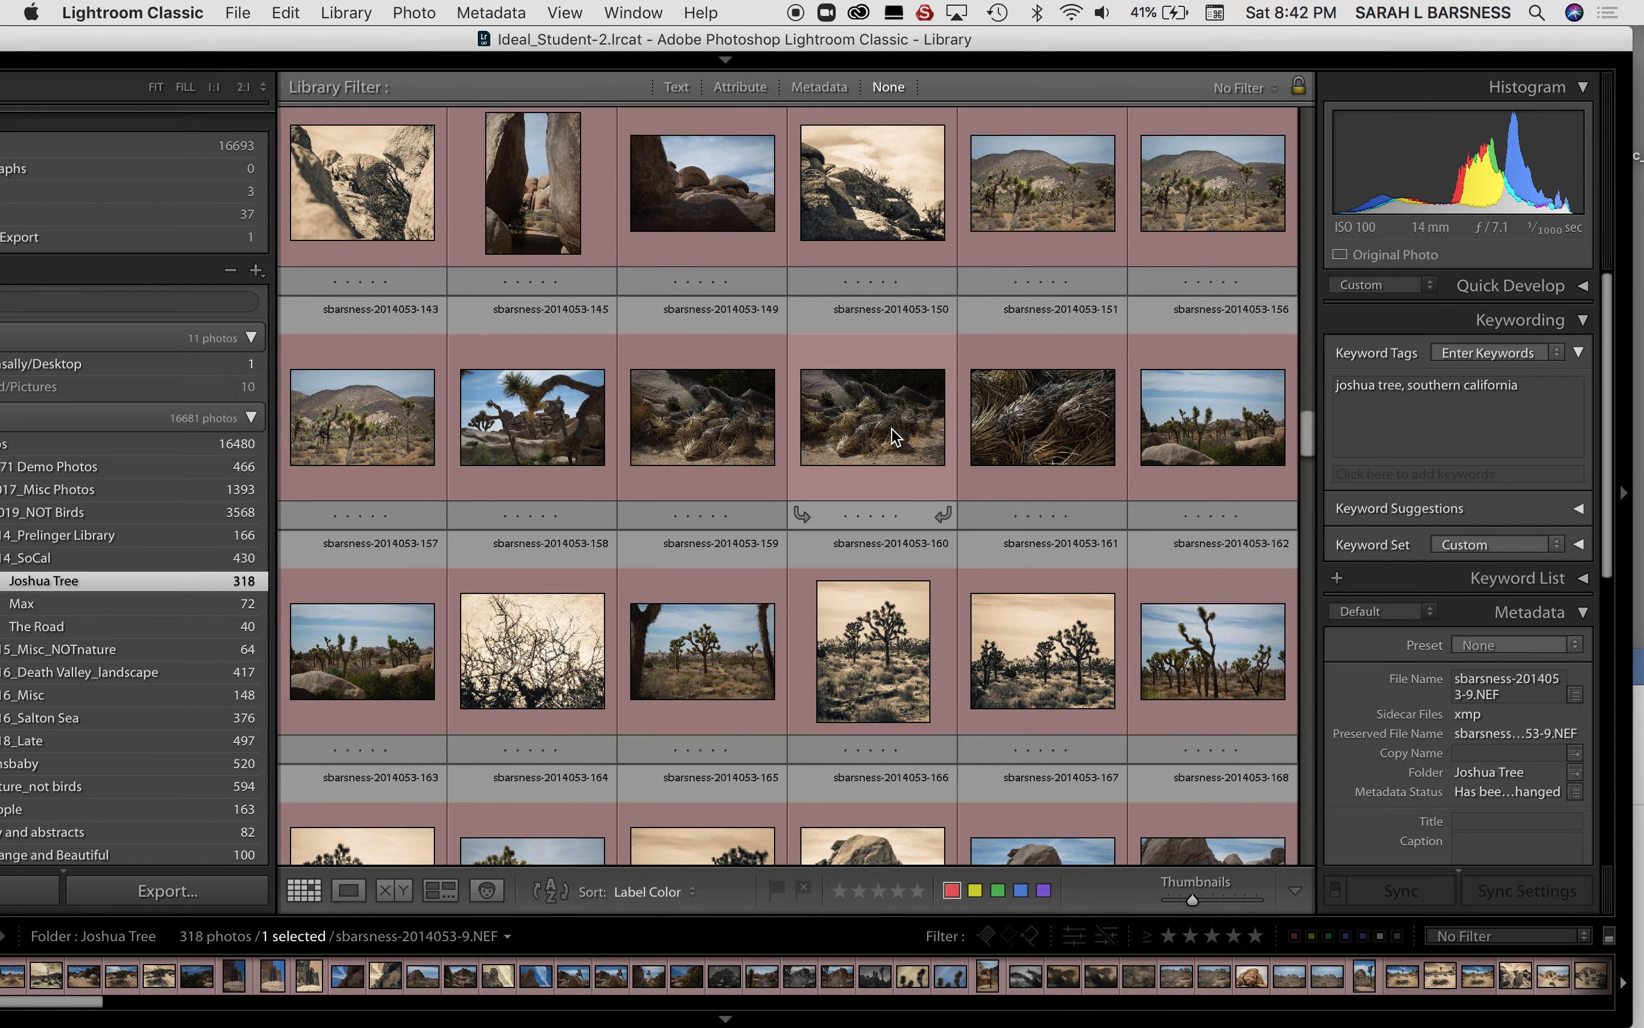
scroll(891, 435, down, 10)
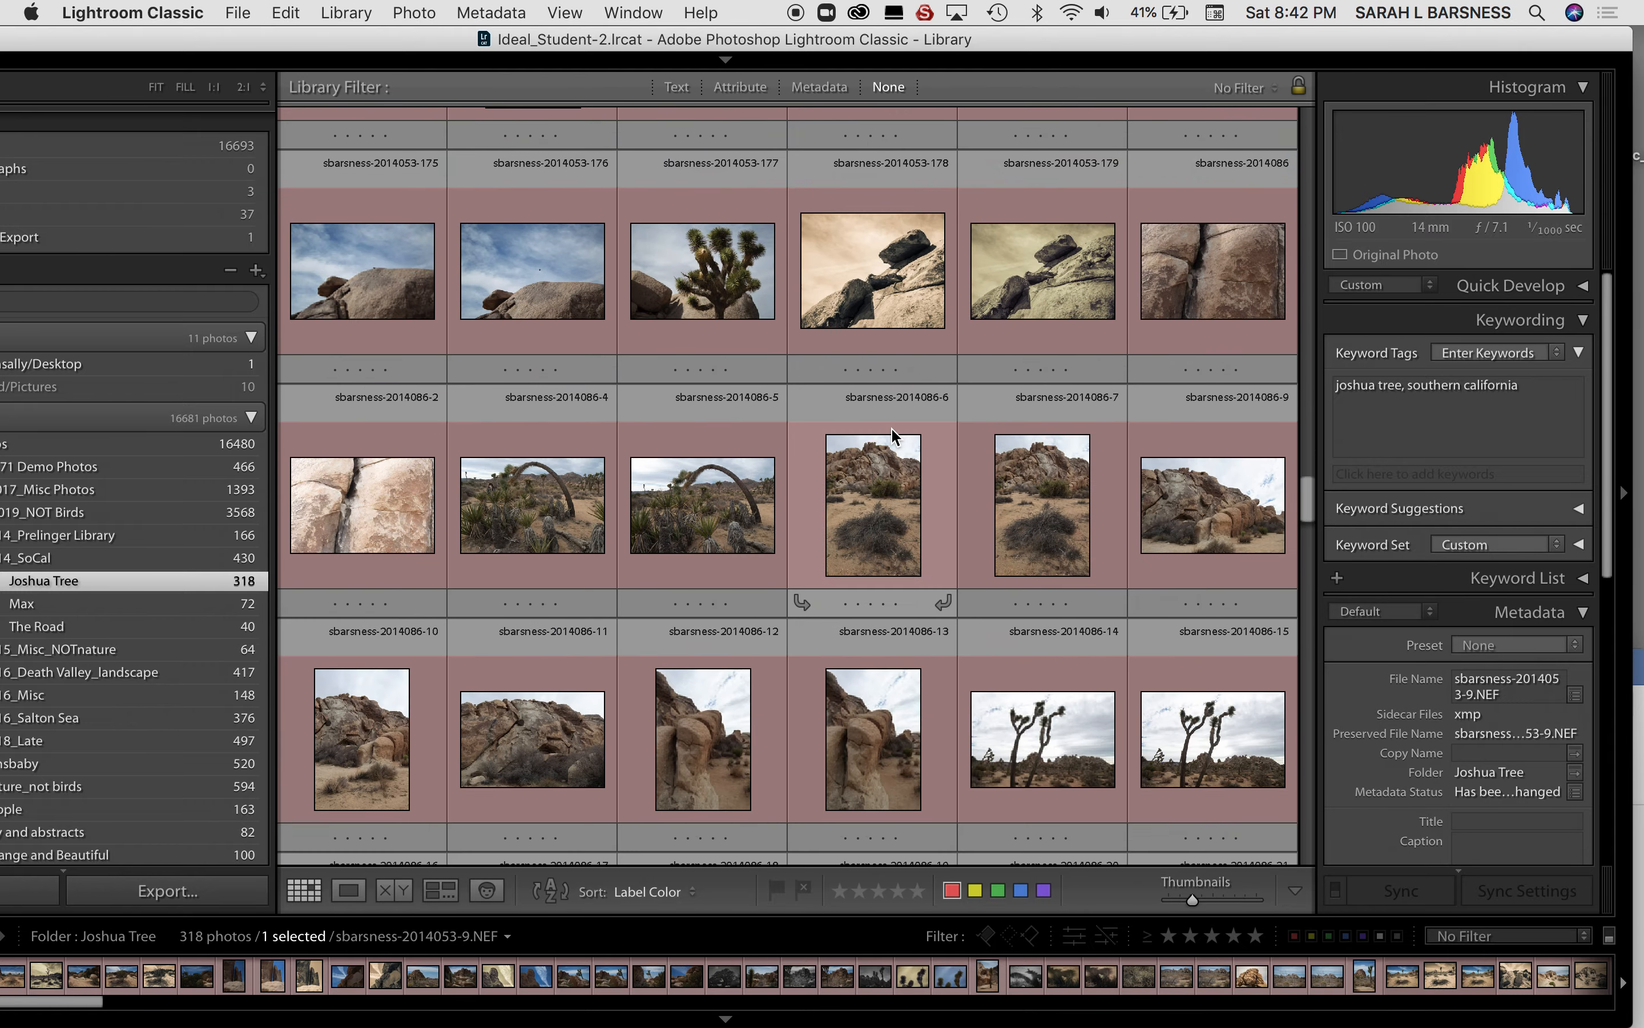
scroll(891, 435, down, 10)
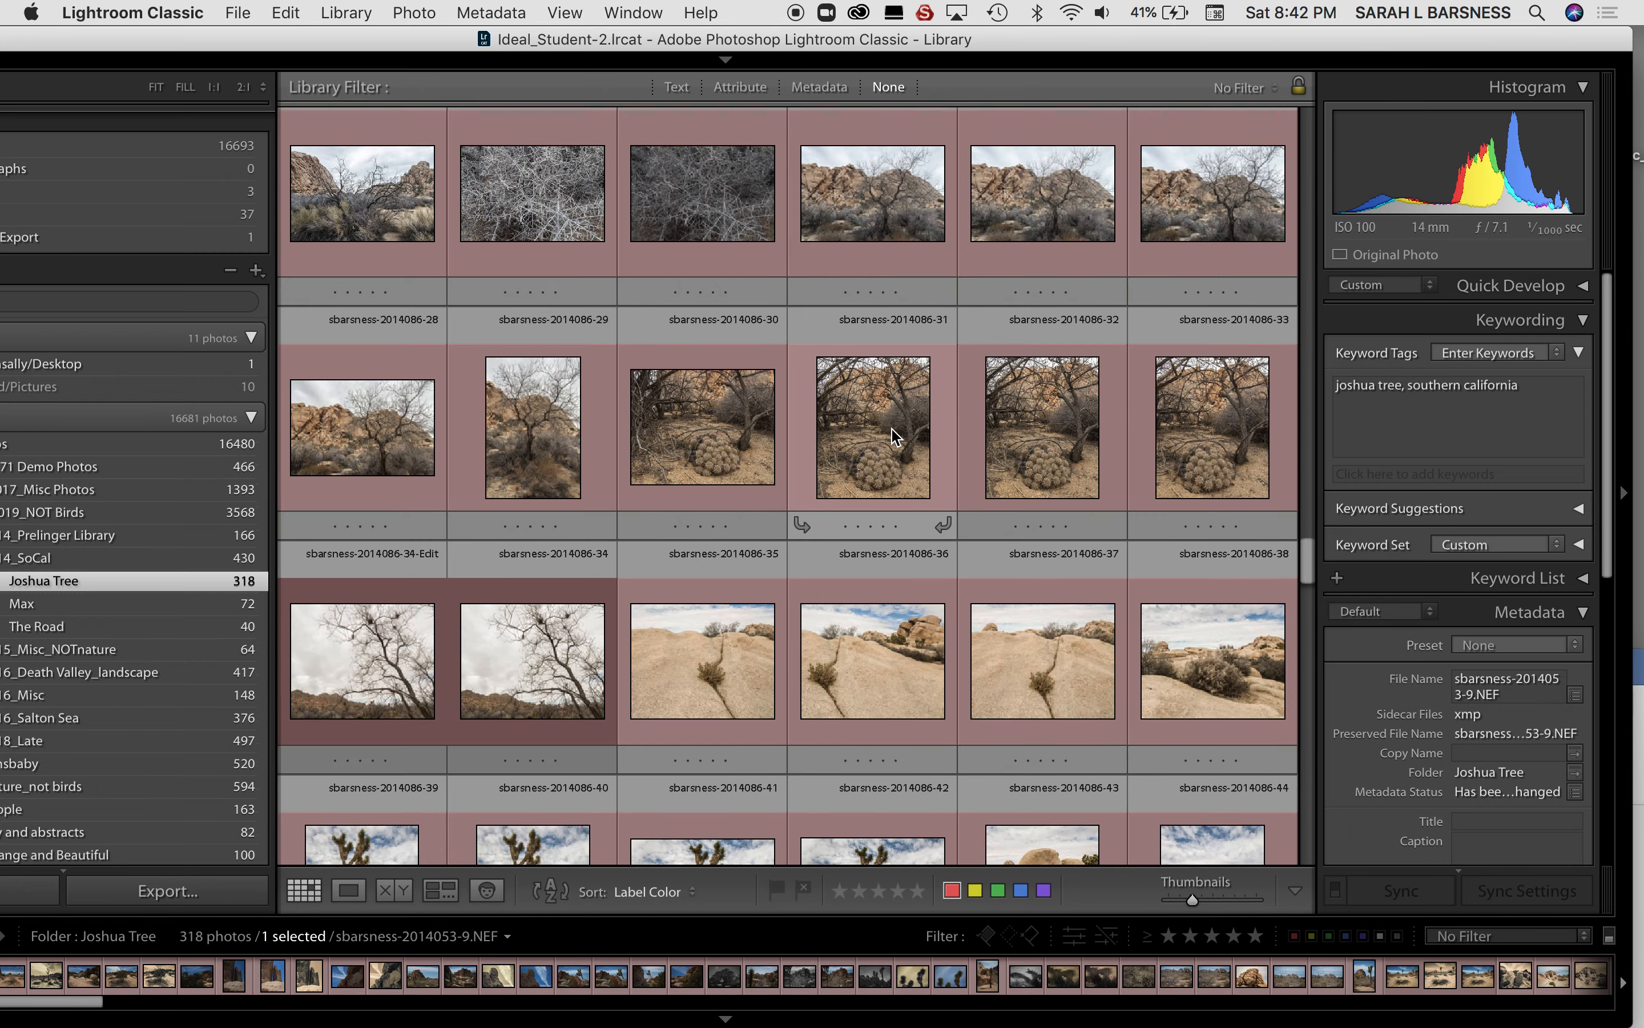
scroll(891, 435, down, 10)
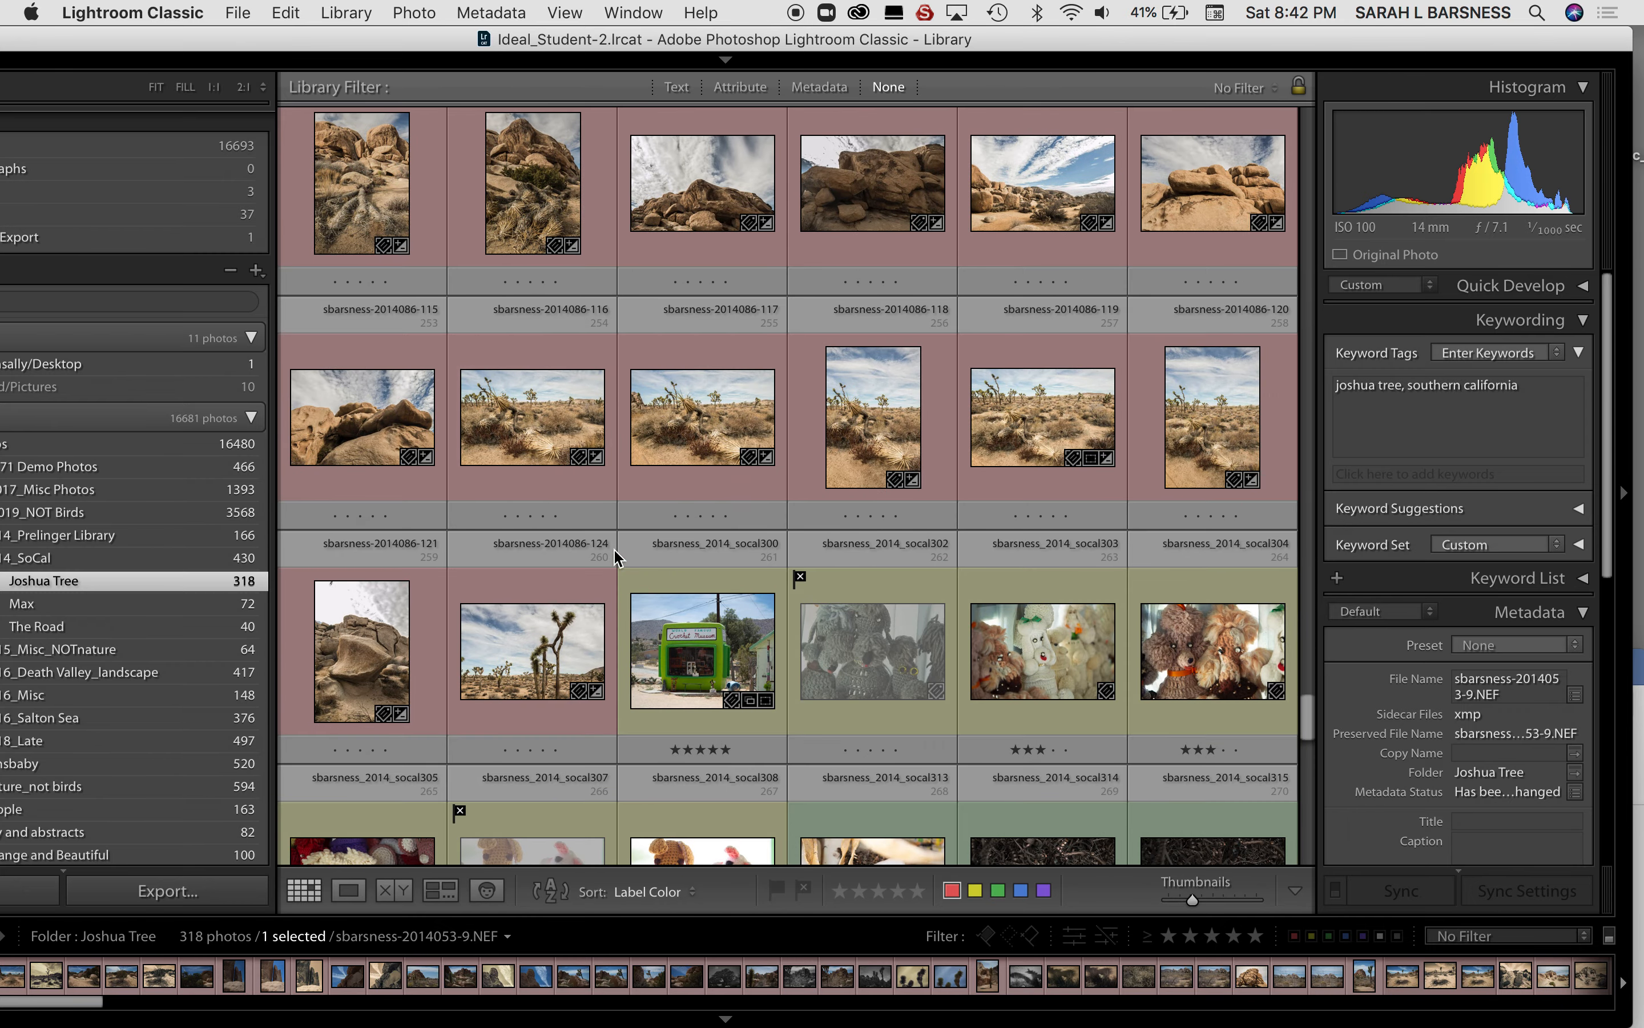
shift+click(532, 651)
click(1536, 394)
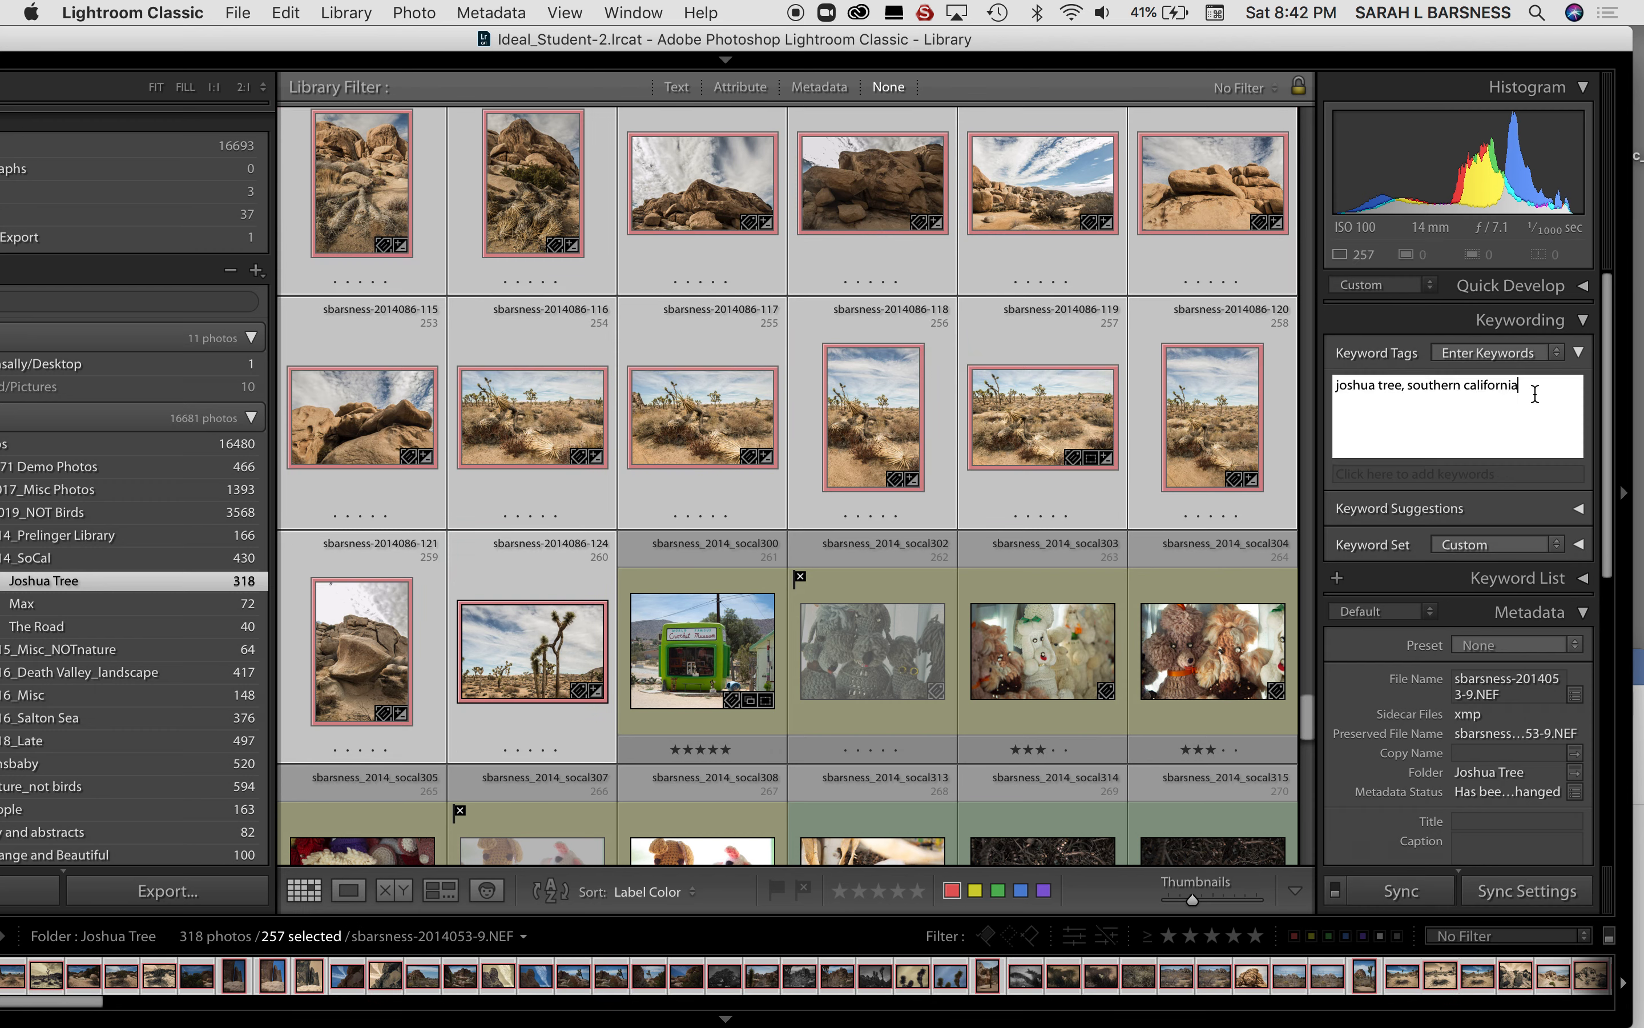
text(, joshuaa tree national park)
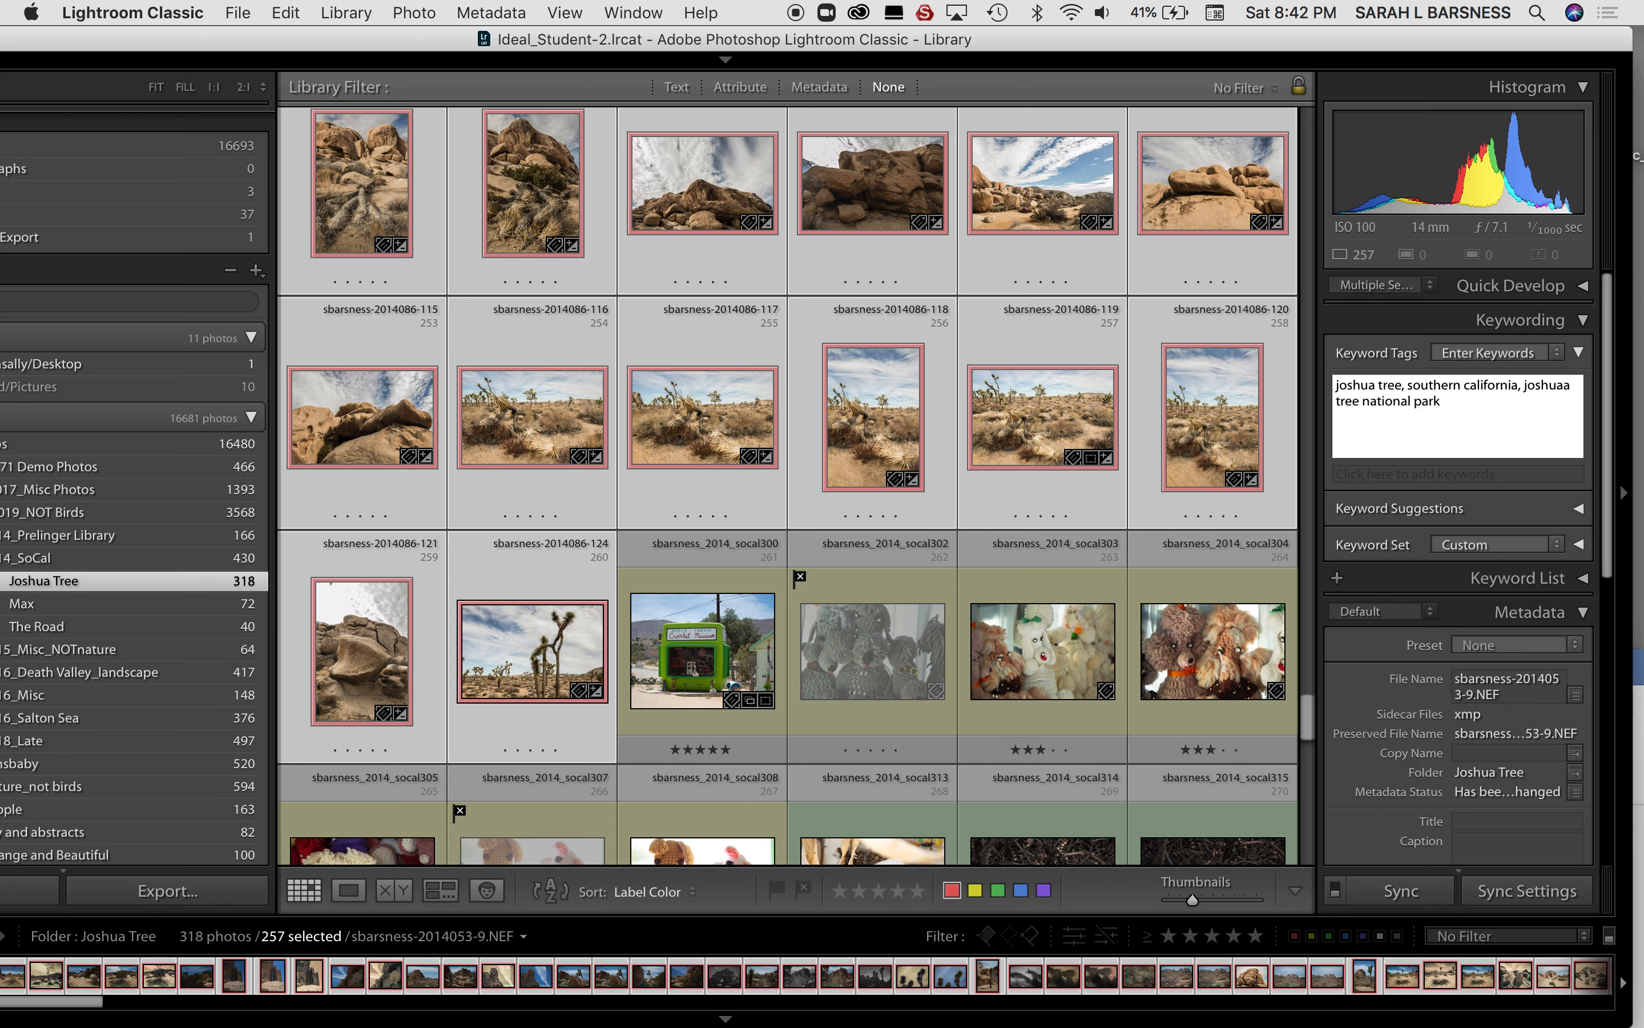
key(Return)
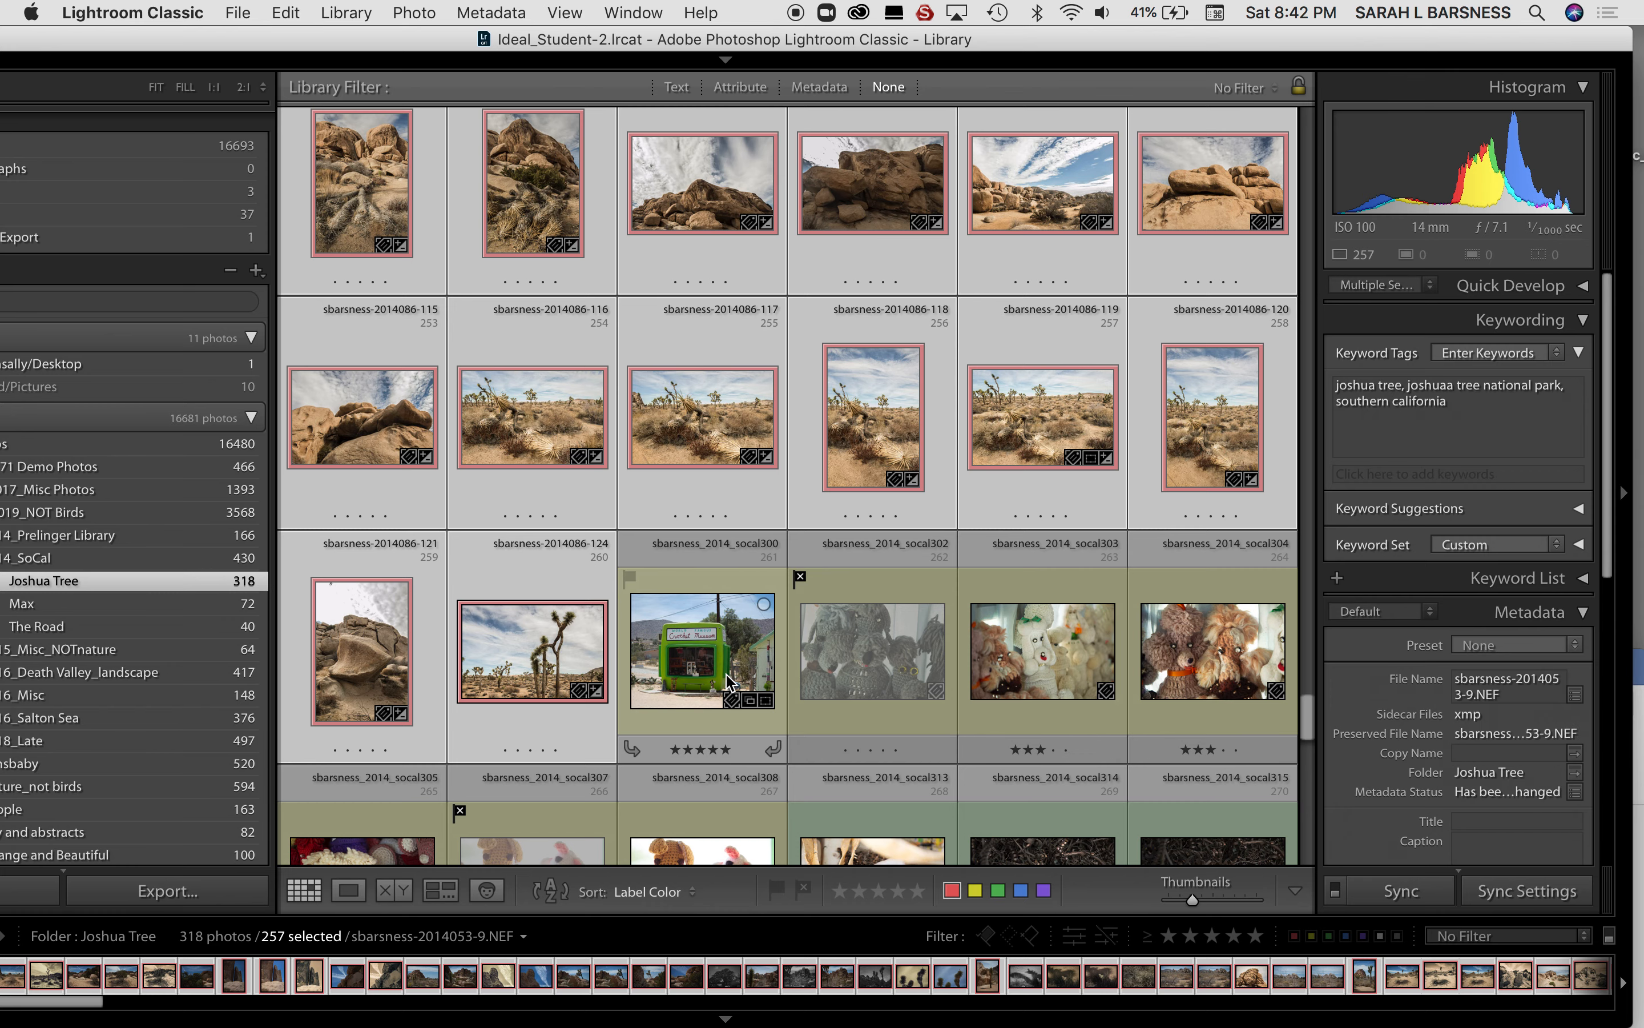
Step: Add the keyword "world famous crochet museum" to the seven yellow-labelled photos
click(728, 682)
scroll(725, 680, down, 8)
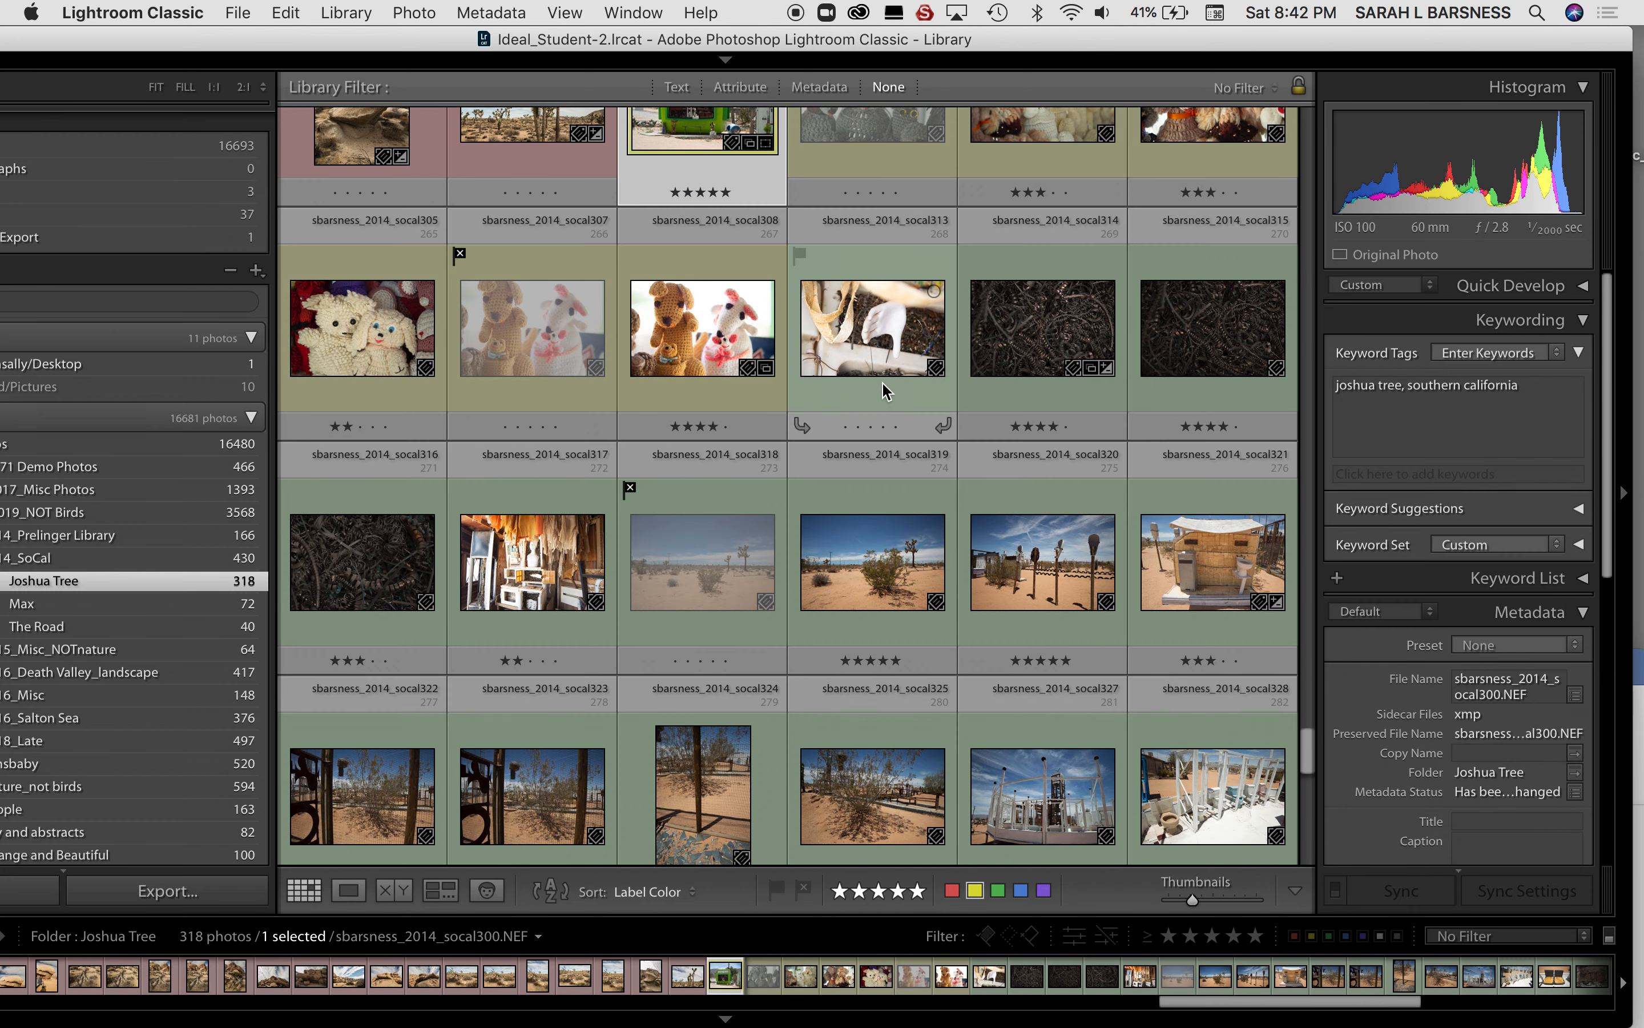
shift+click(683, 367)
click(1549, 398)
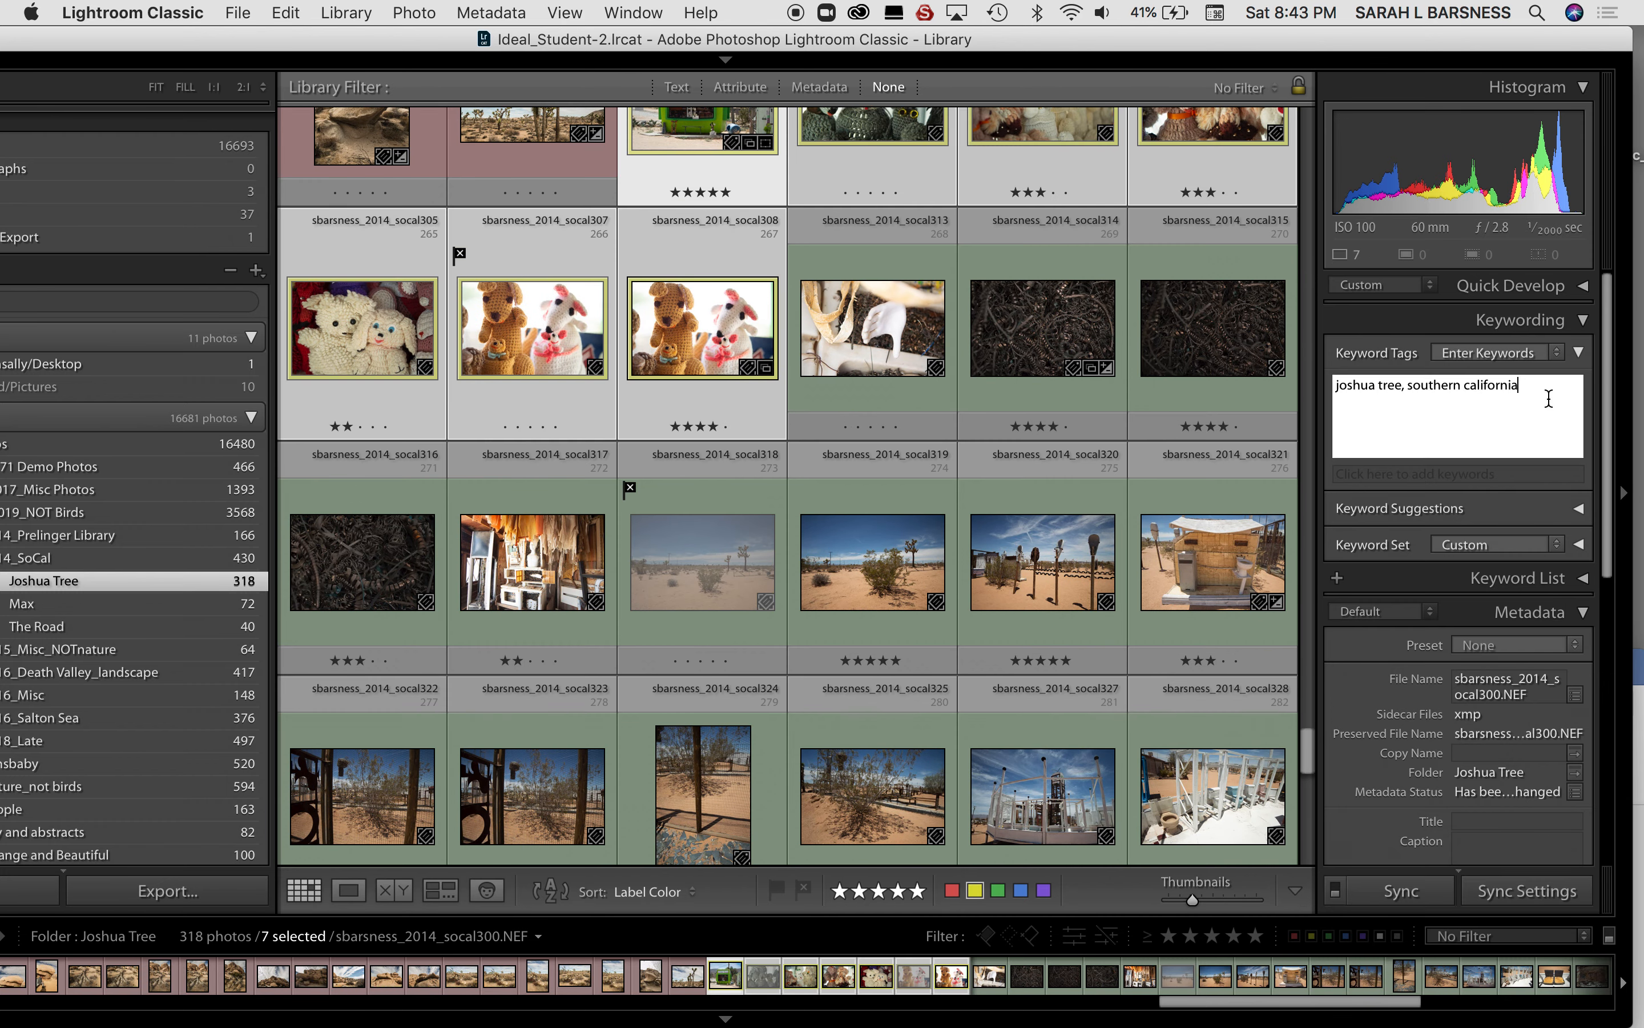
text(, world famous crochet museum)
key(Return)
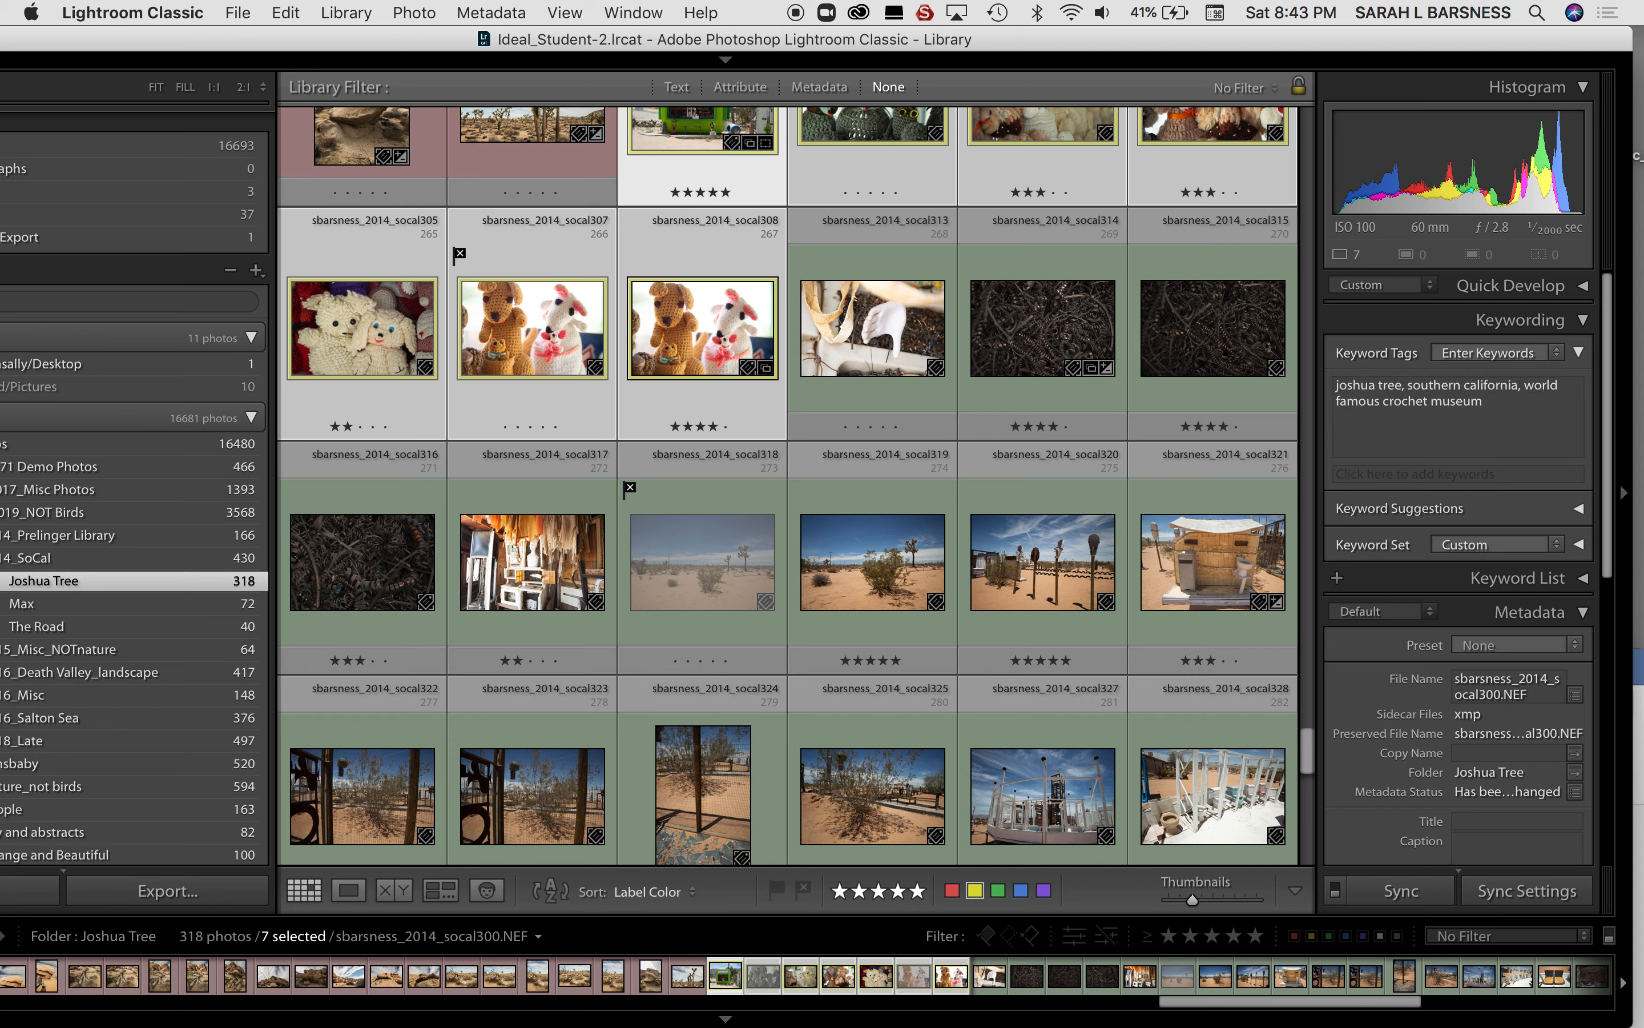
Step: Add the keyword "art installation" to all green-labelled photos and clear the selection
click(882, 353)
scroll(891, 482, down, 10)
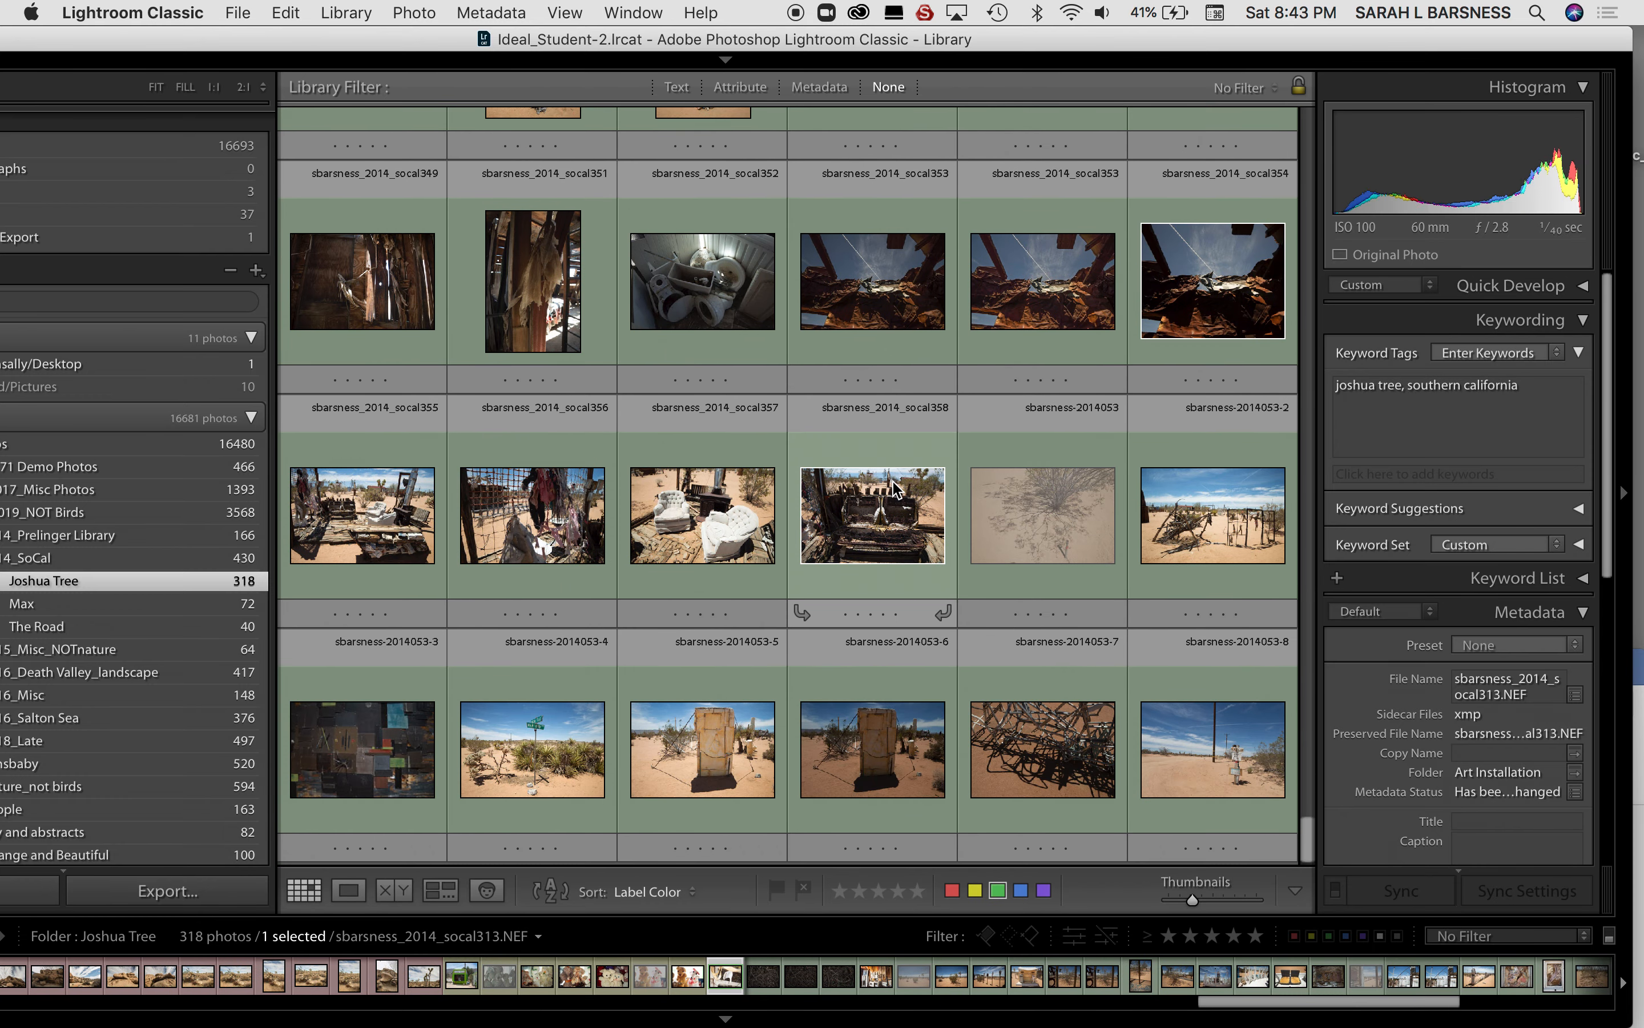
shift+click(1136, 841)
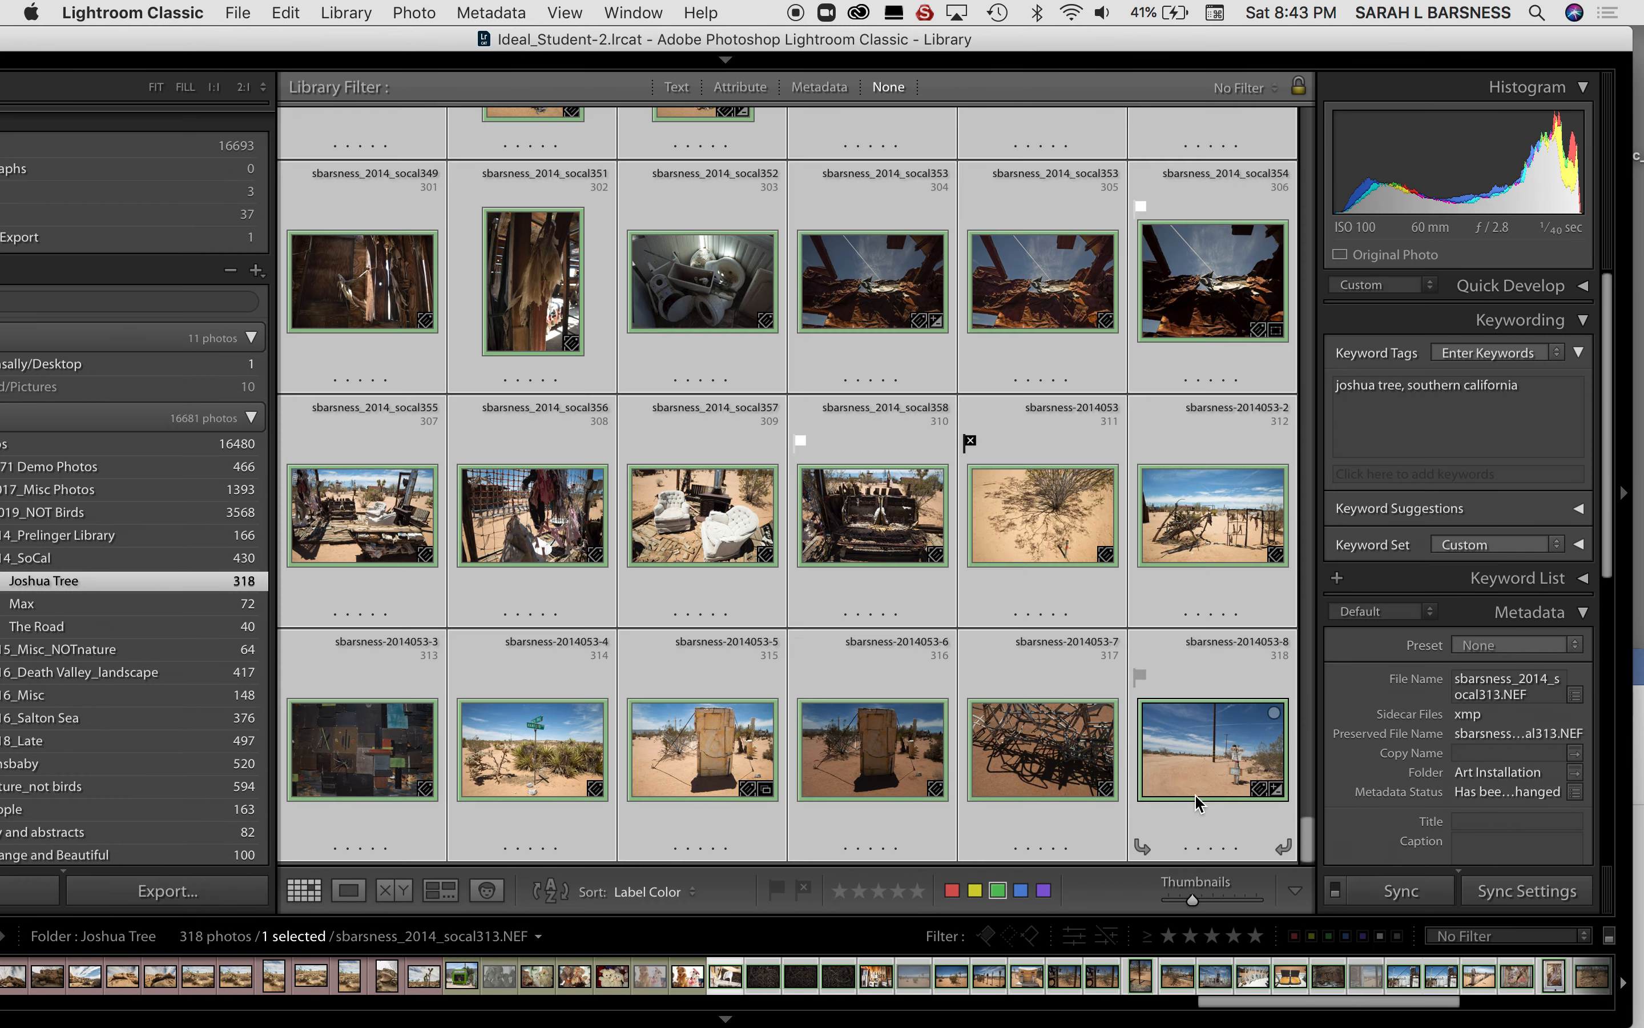
click(1541, 392)
text(, art ins)
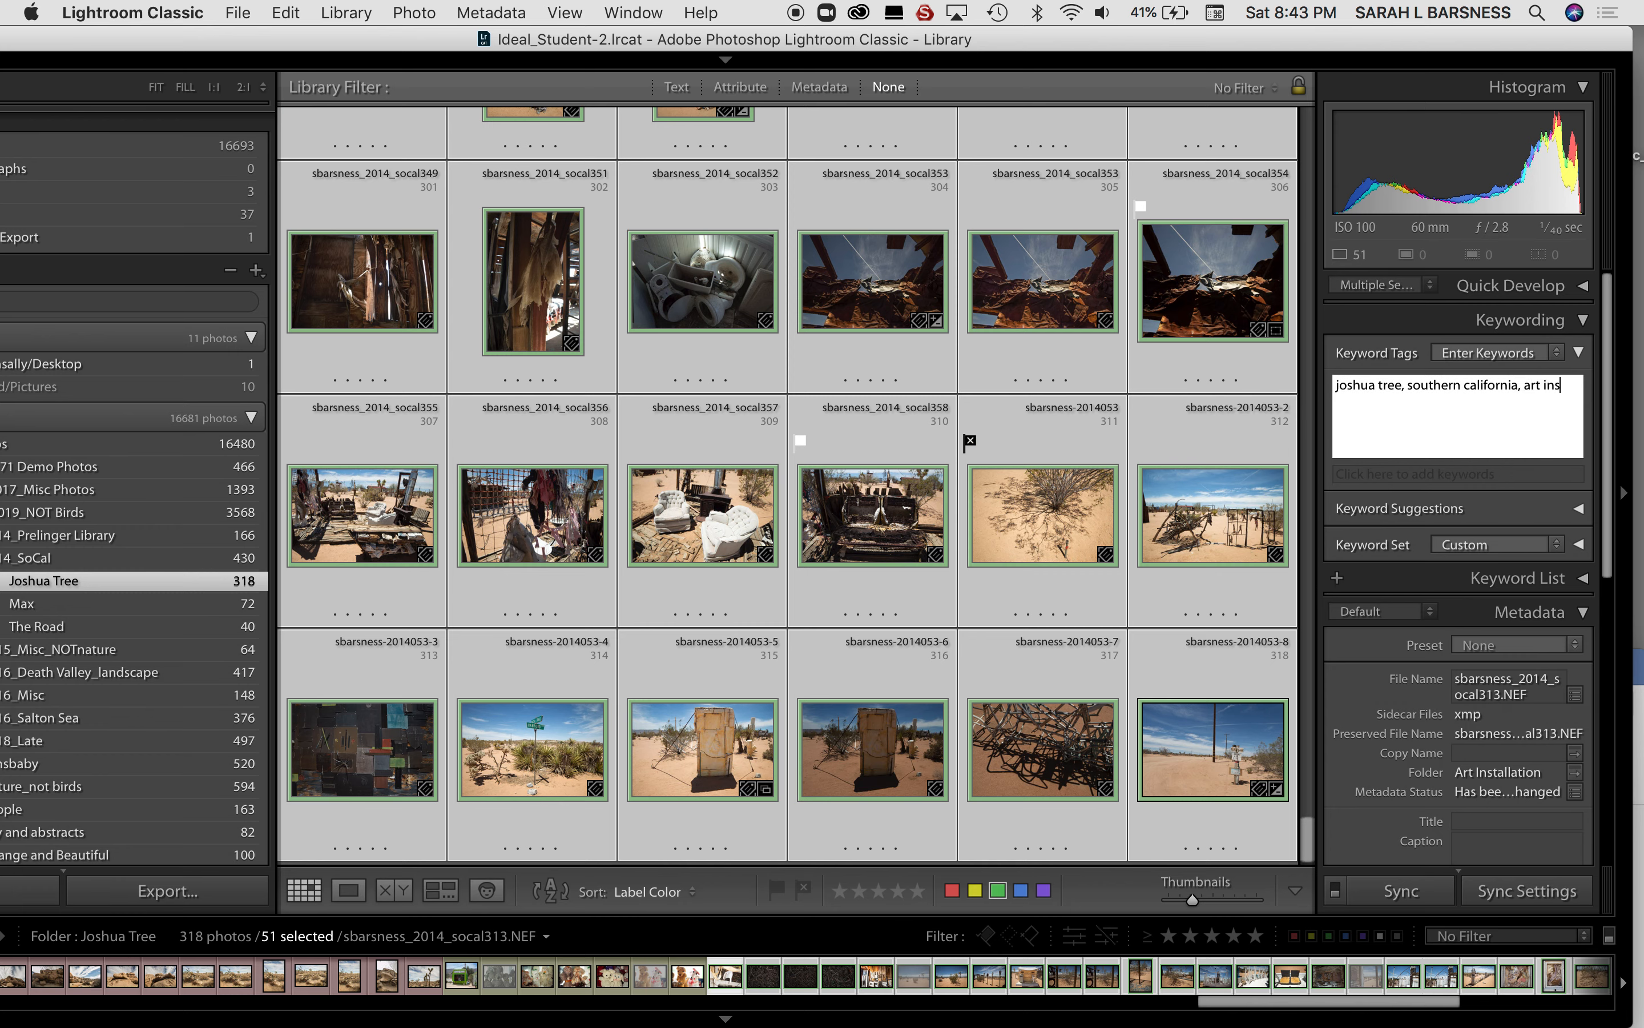
text(tallation)
key(Return)
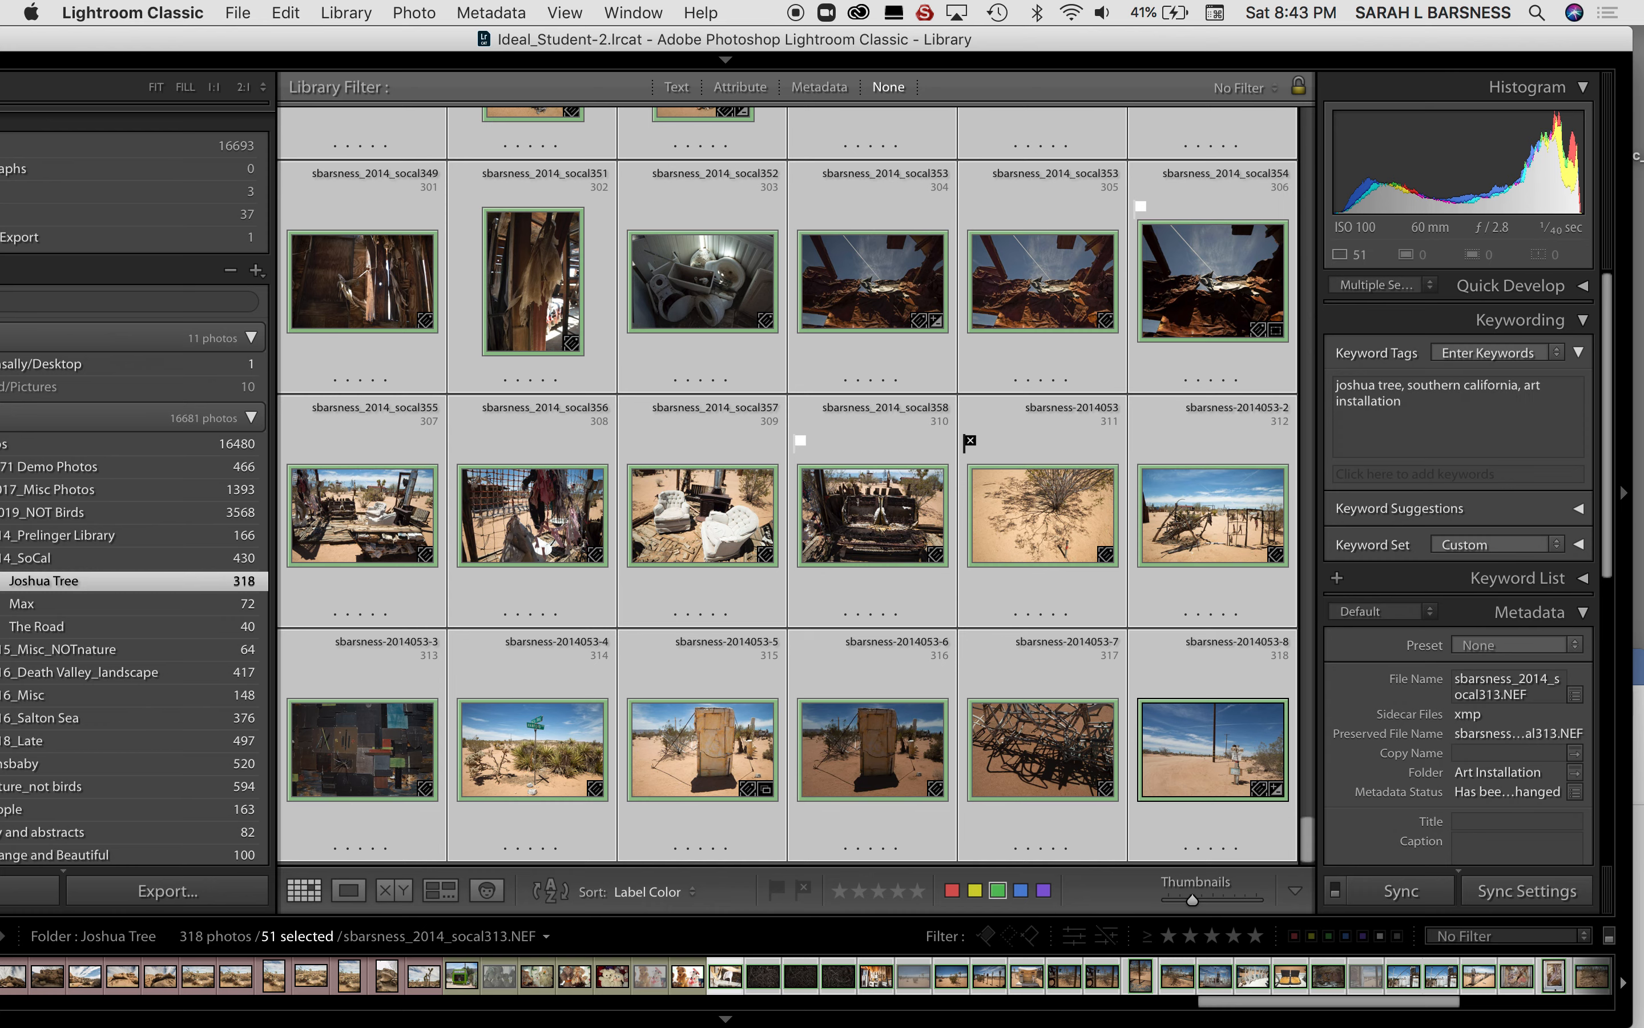
key(super+d)
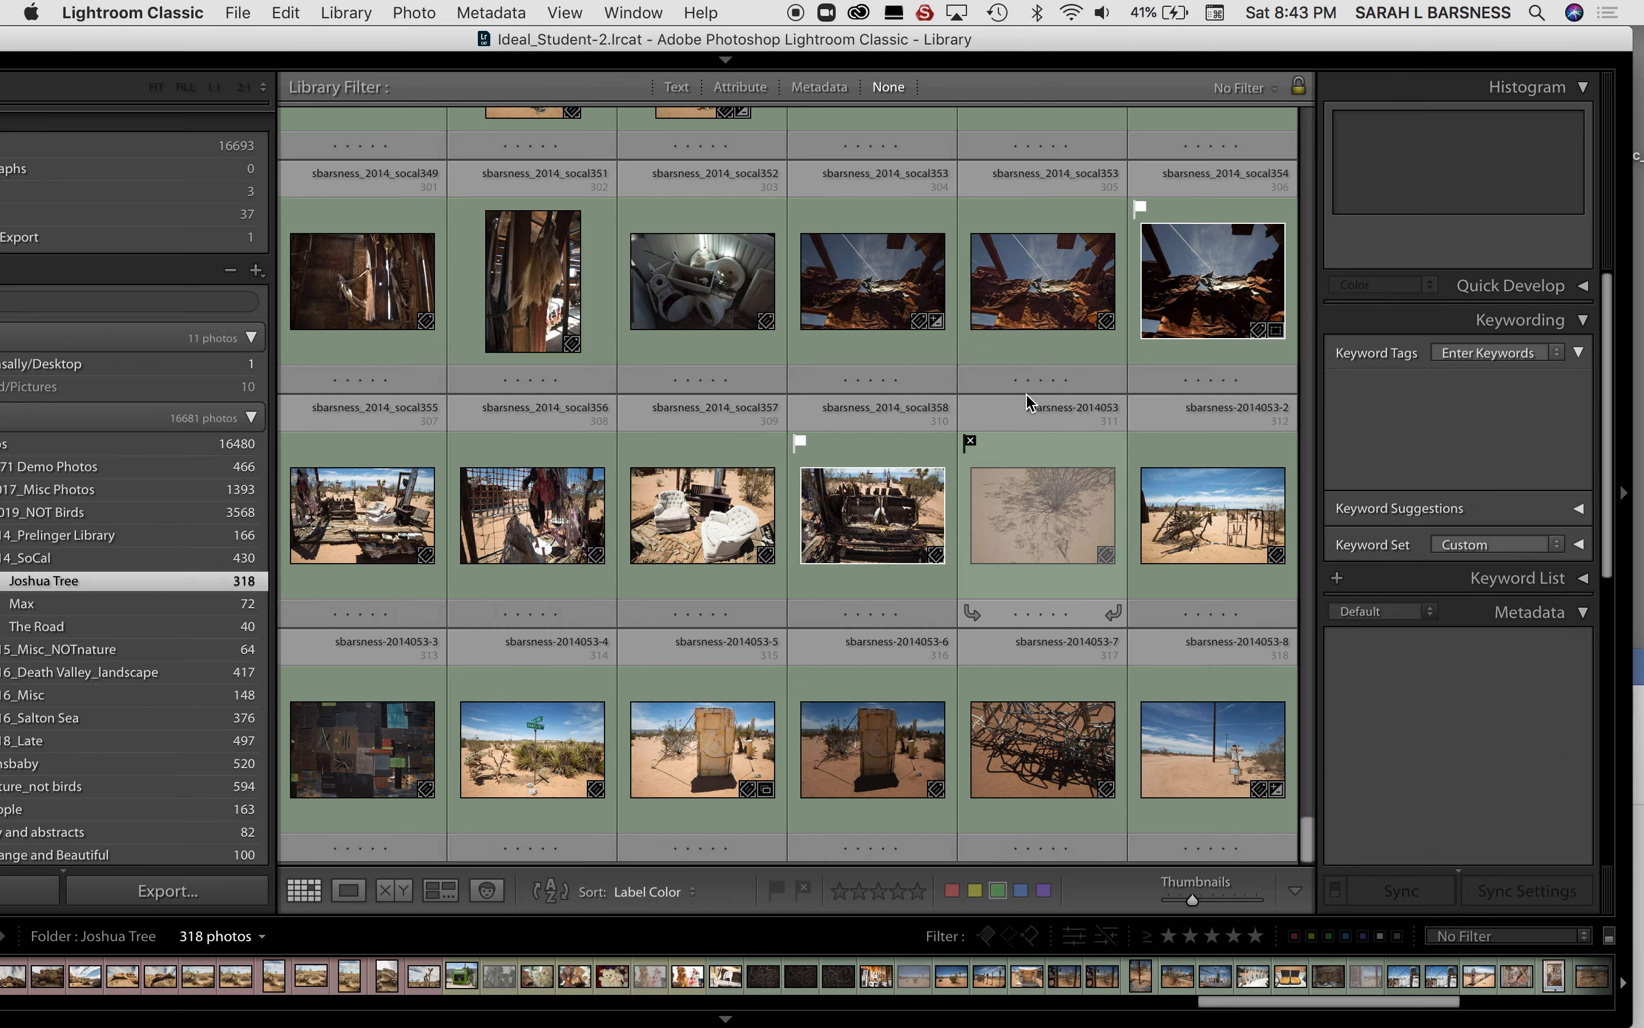
scroll(945, 313, up, 10)
scroll(945, 313, up, 5)
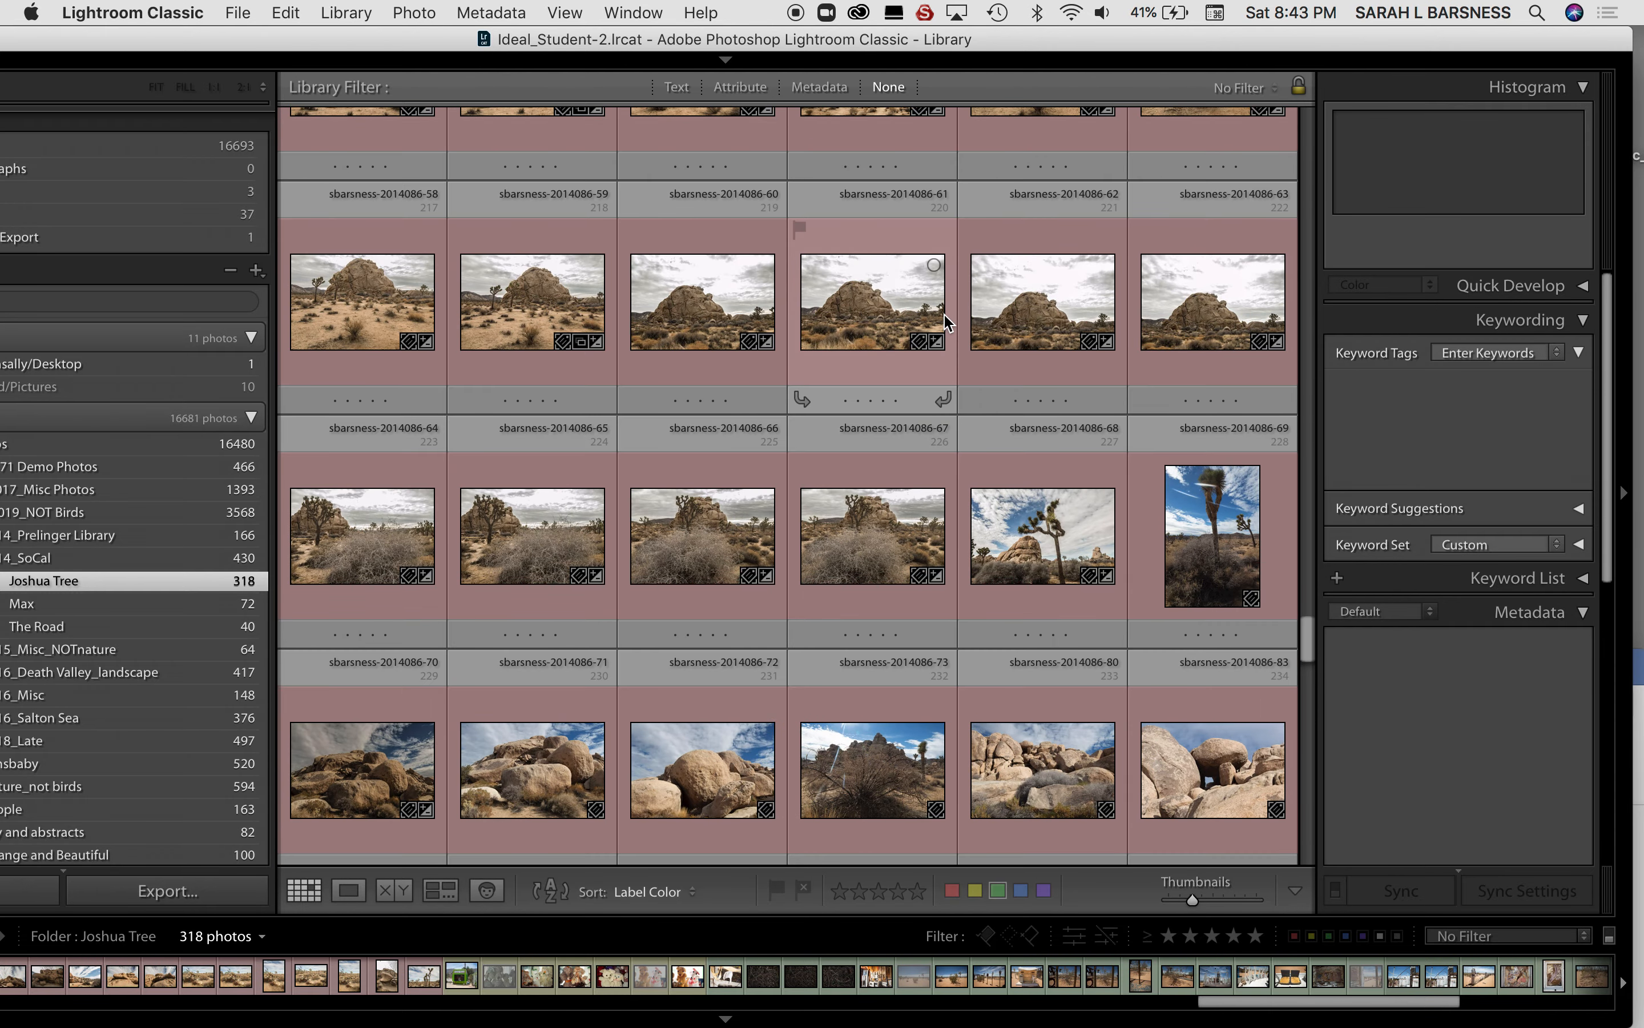
scroll(678, 323, up, 10)
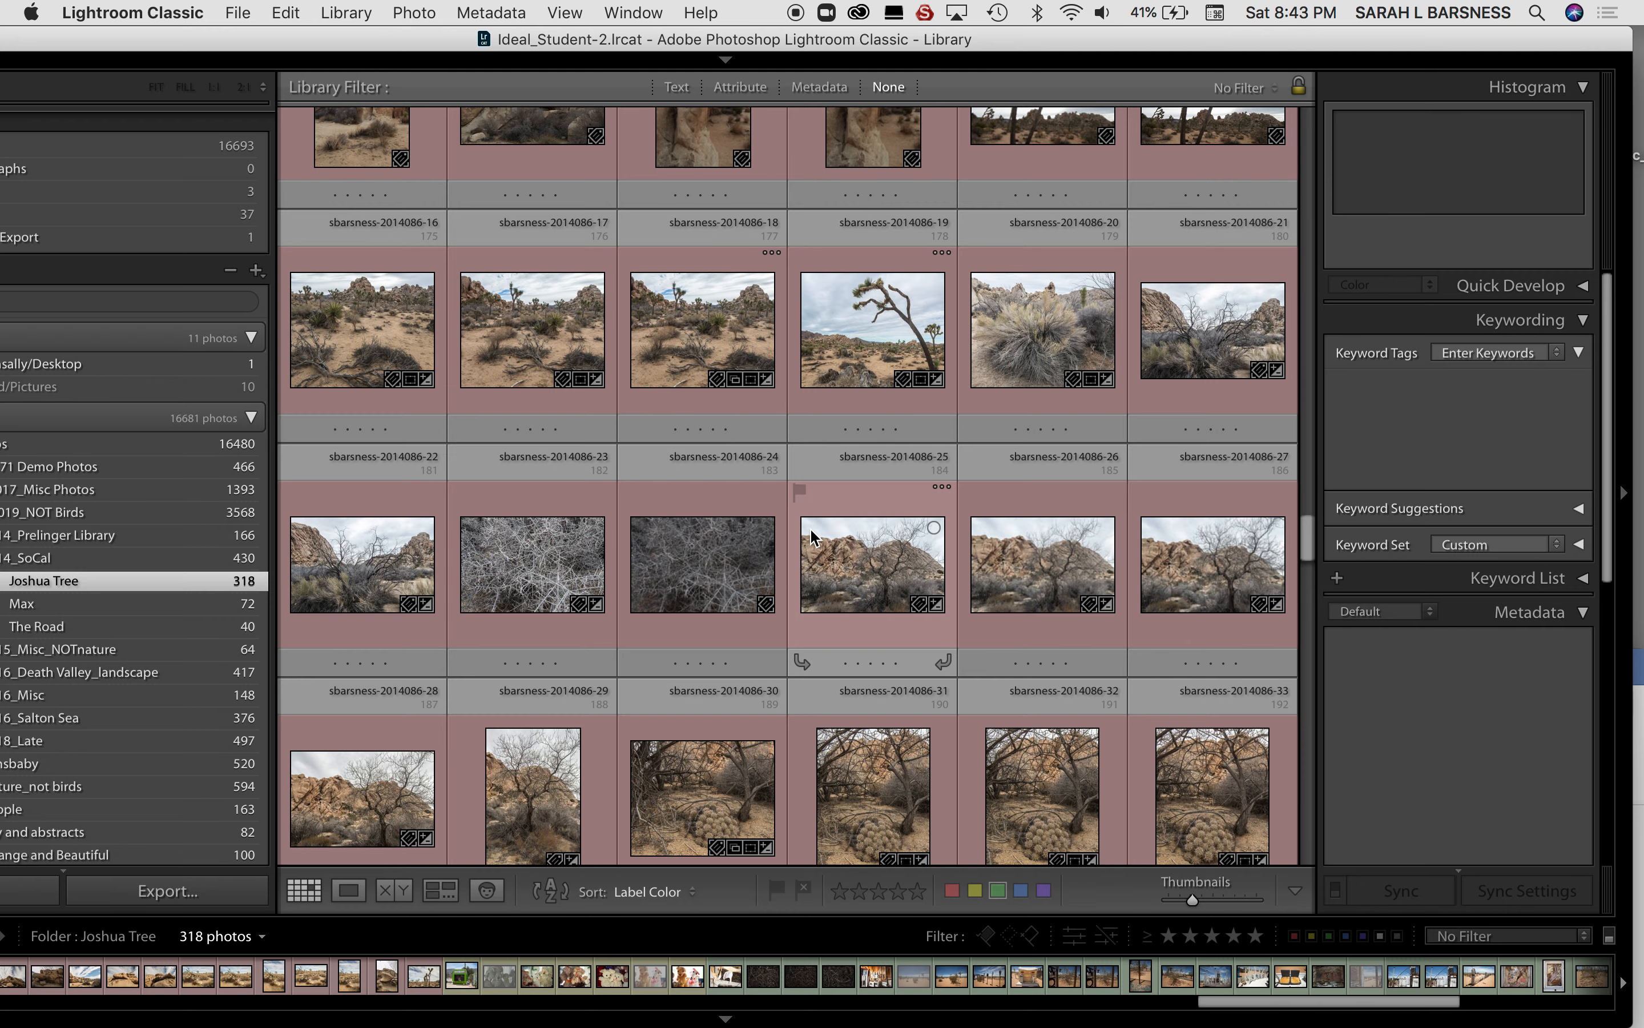
scroll(811, 528, up, 12)
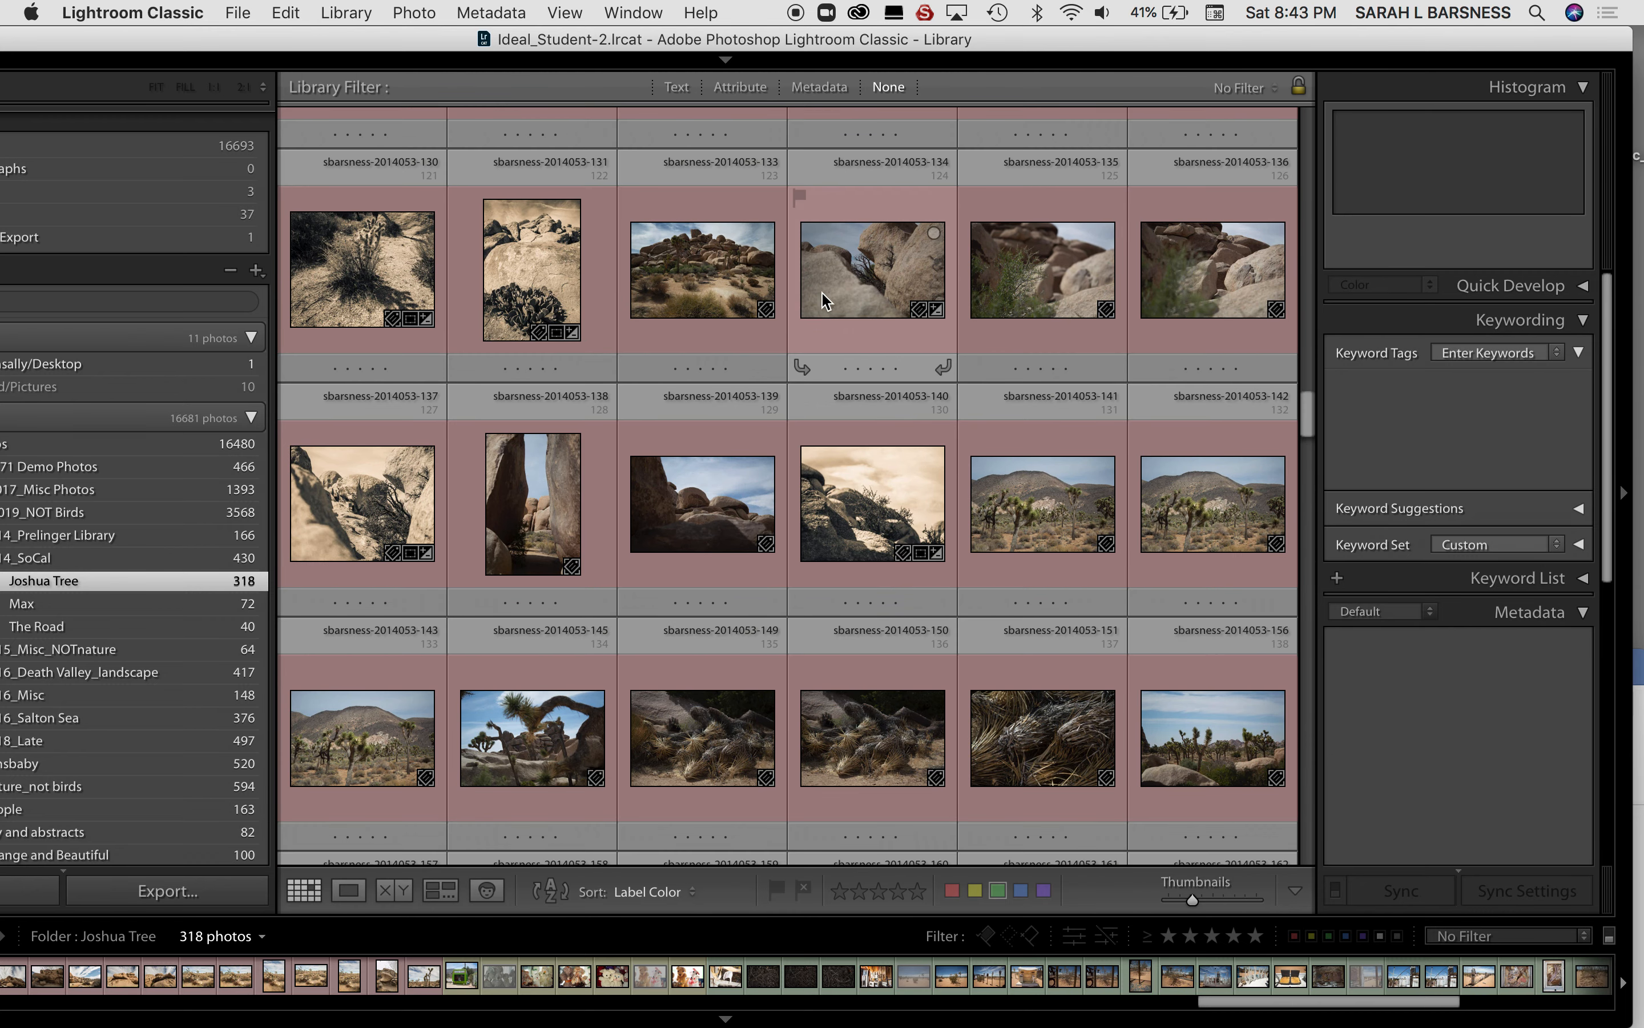
click(843, 293)
shift+click(1219, 264)
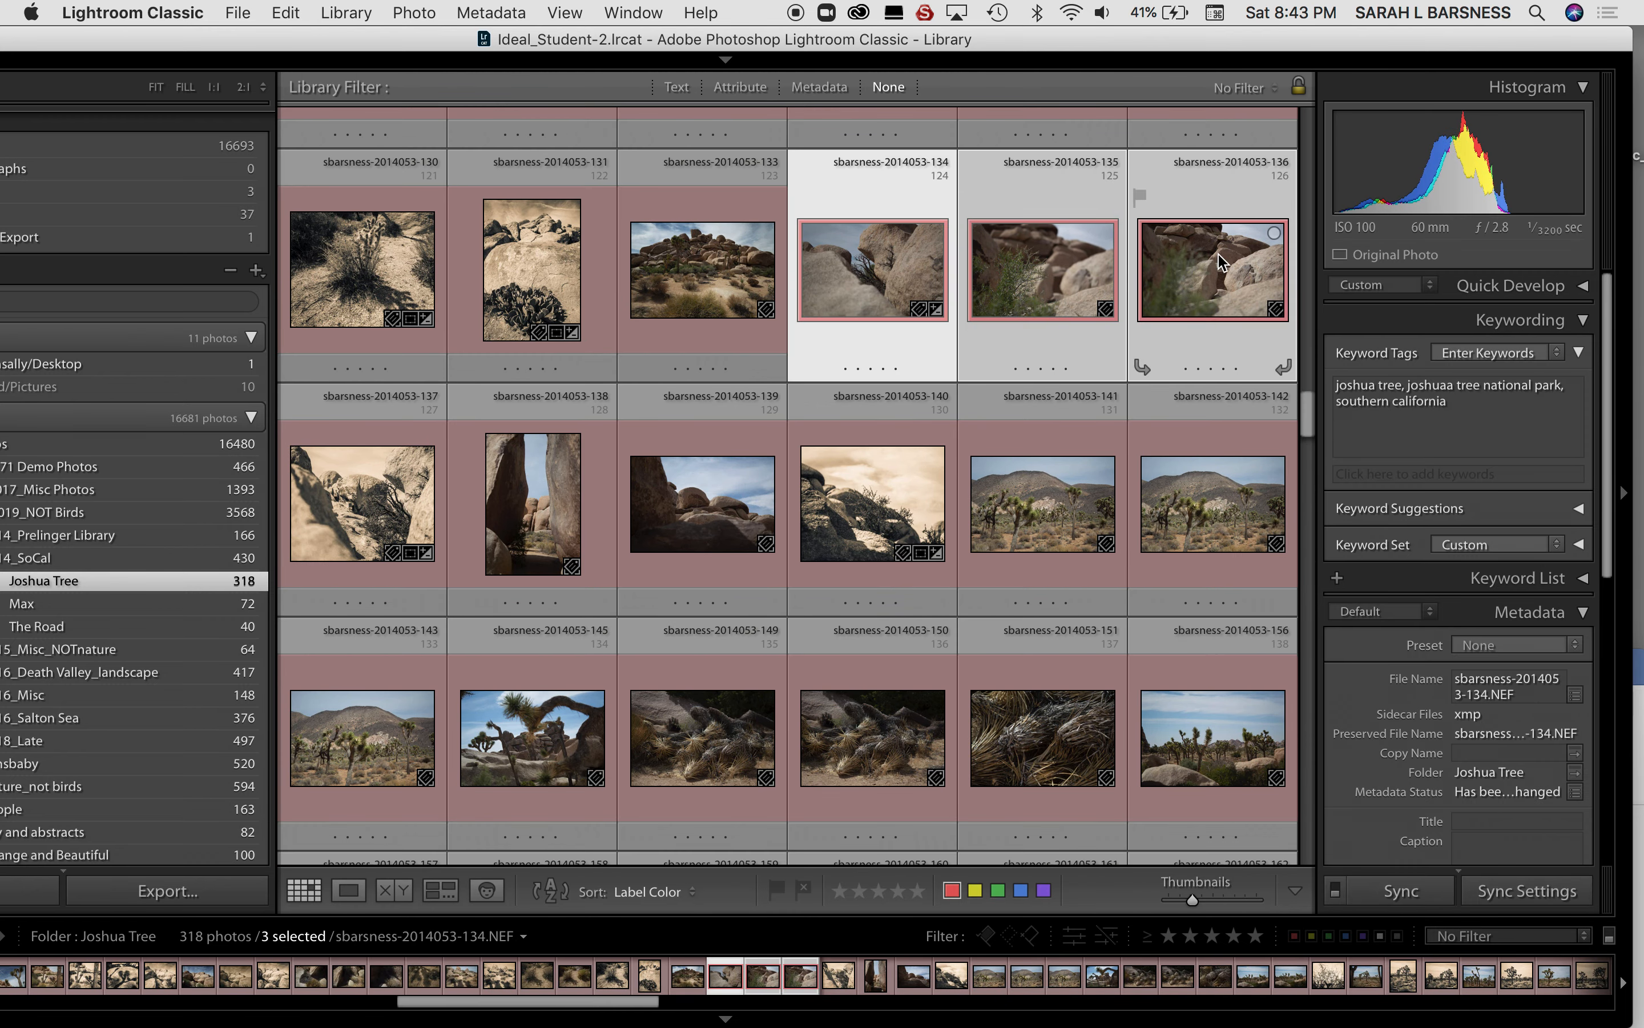
click(1556, 414)
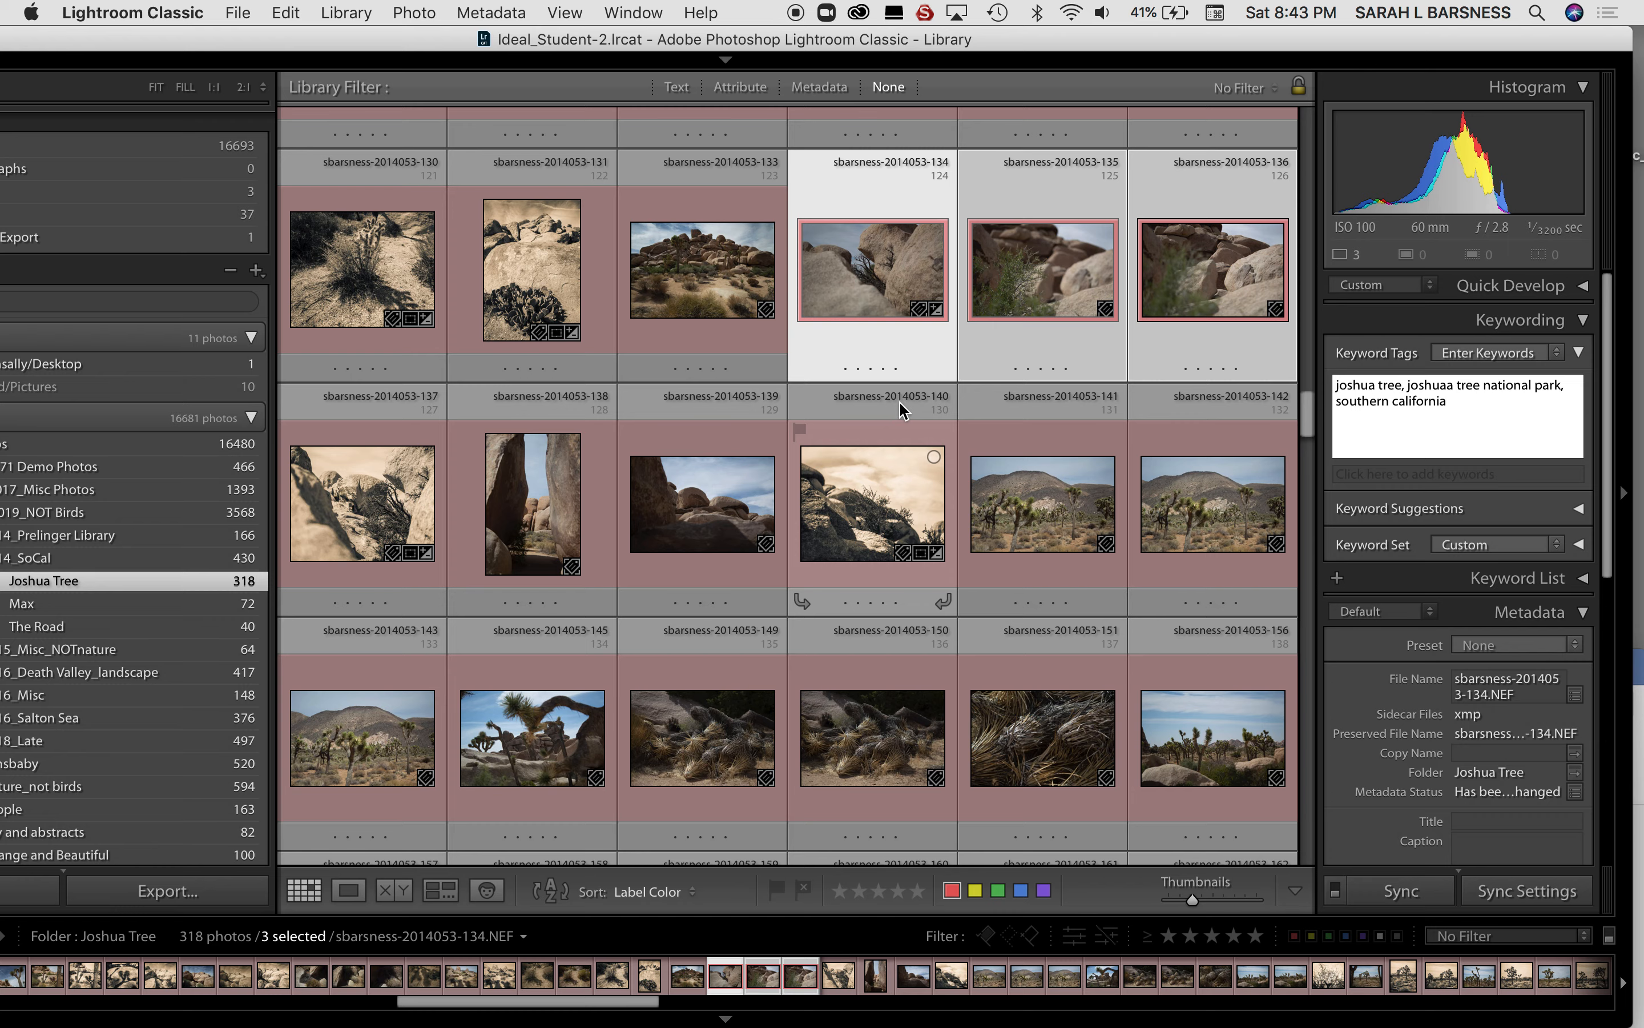
scroll(899, 401, up, 20)
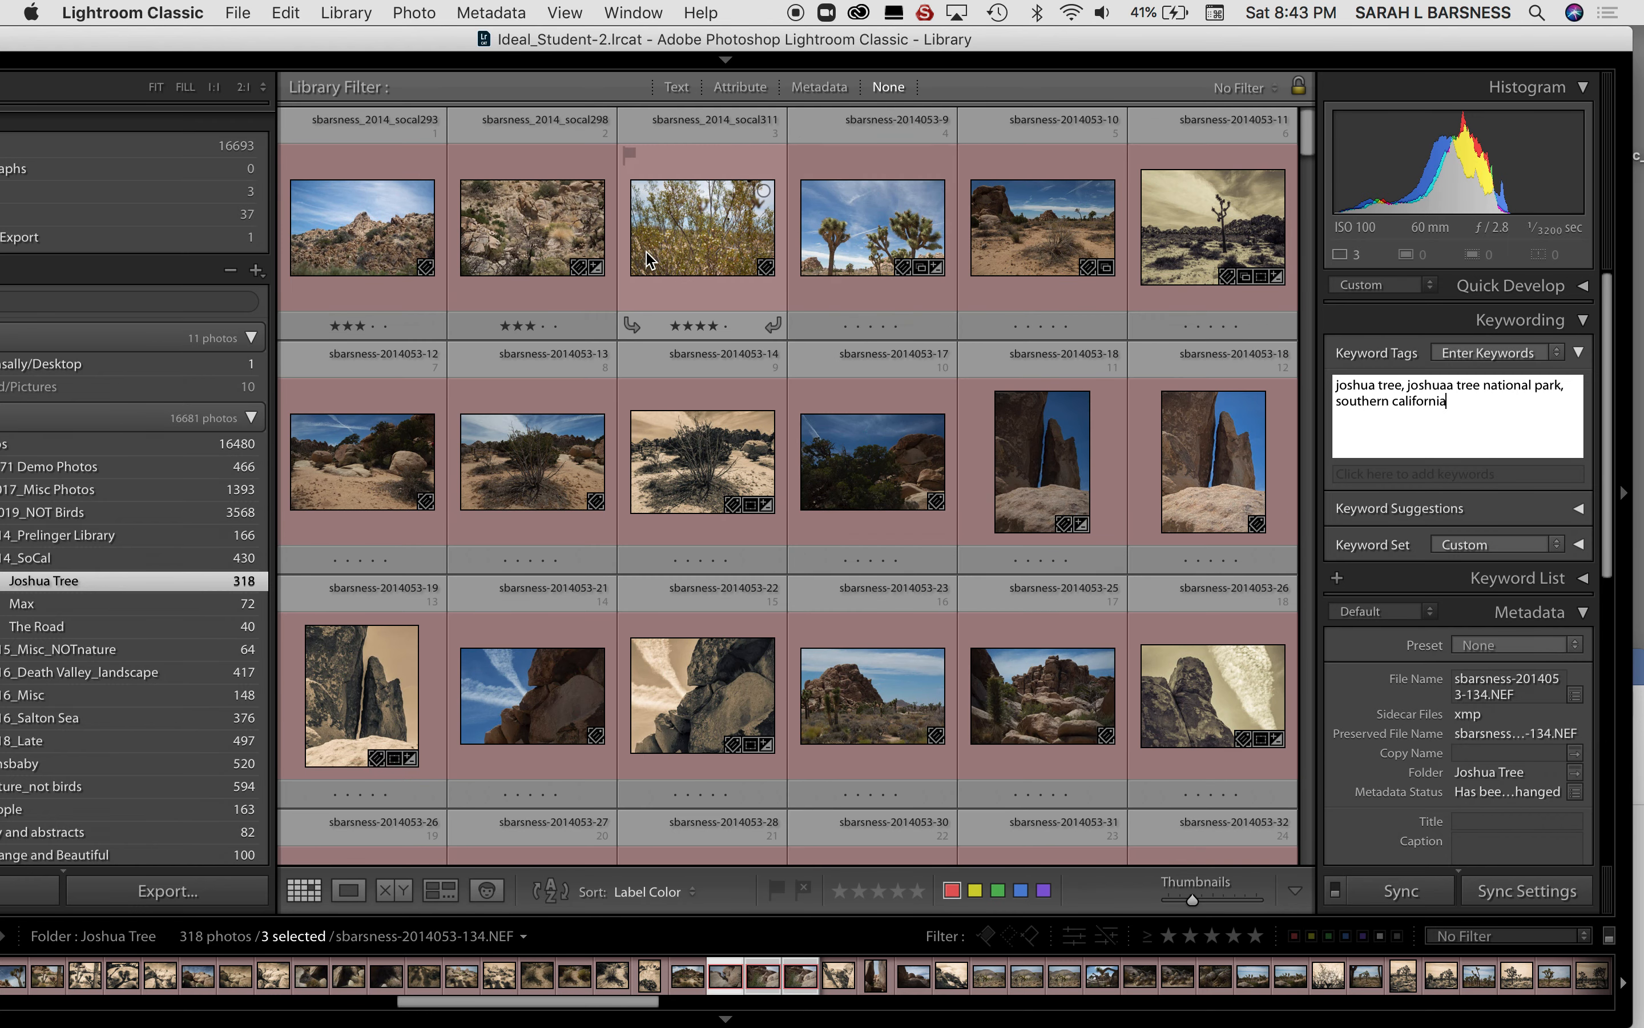
key(super+d)
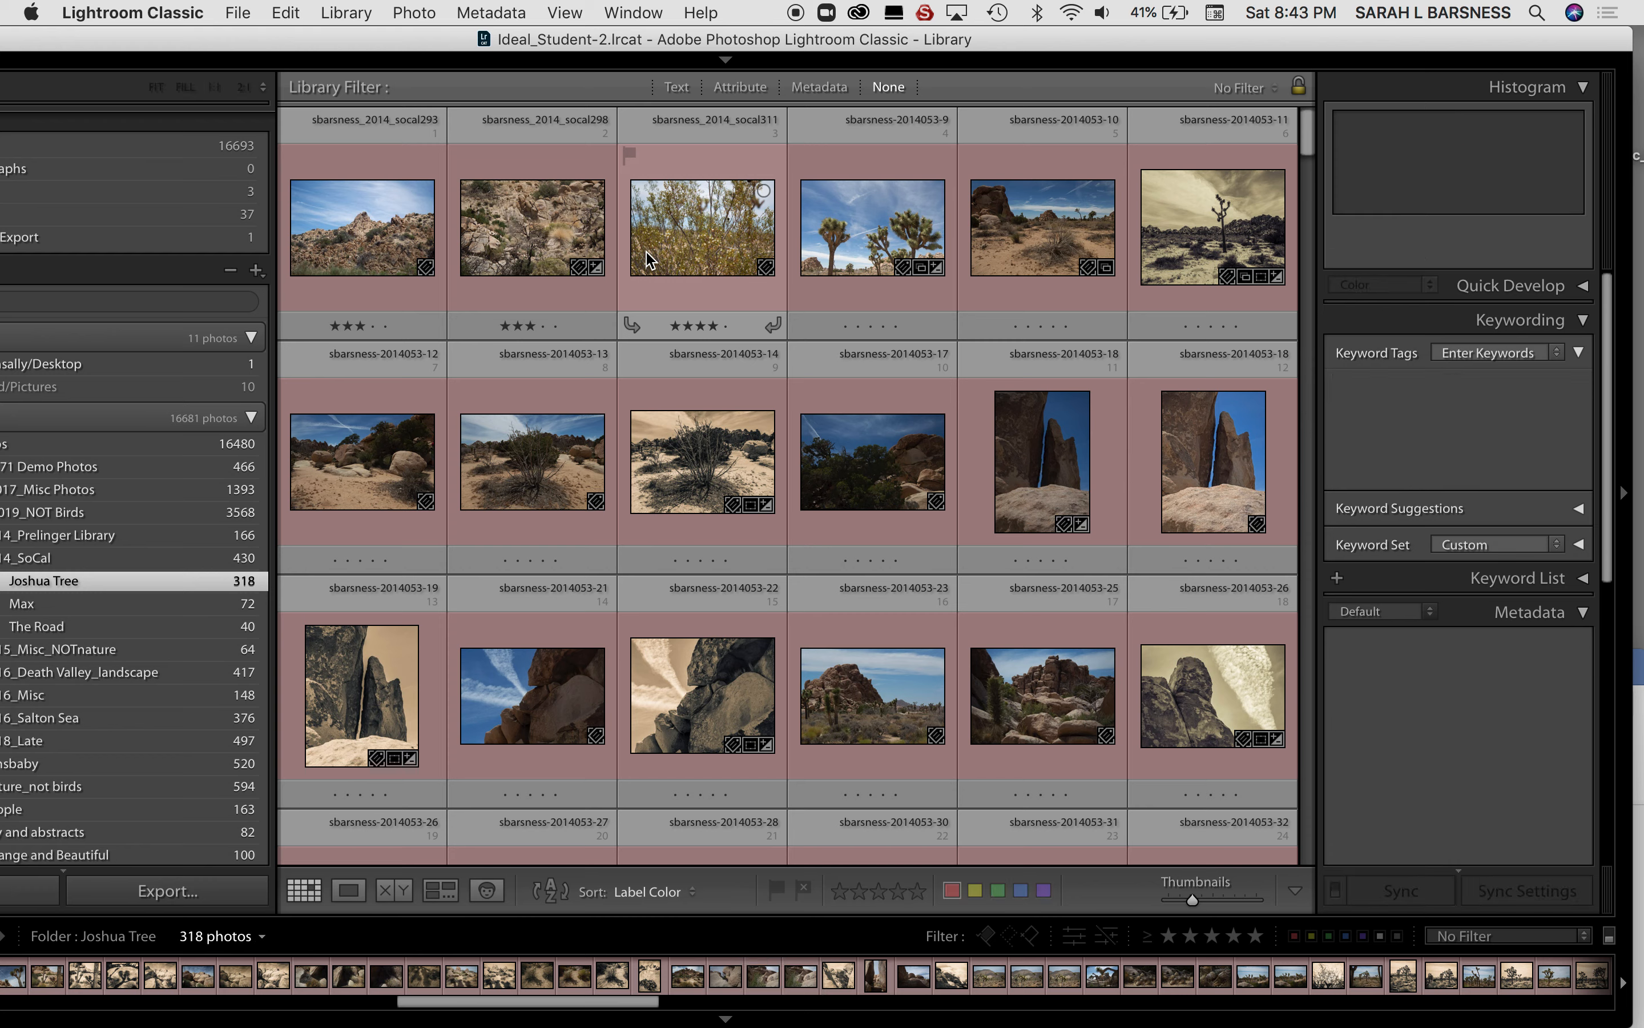
Step: Compare the keyword tags of the red-labelled photos sbarsness_2014_socal311, sbarsness-2014053-22 and sbarsness-2014053-57
click(642, 265)
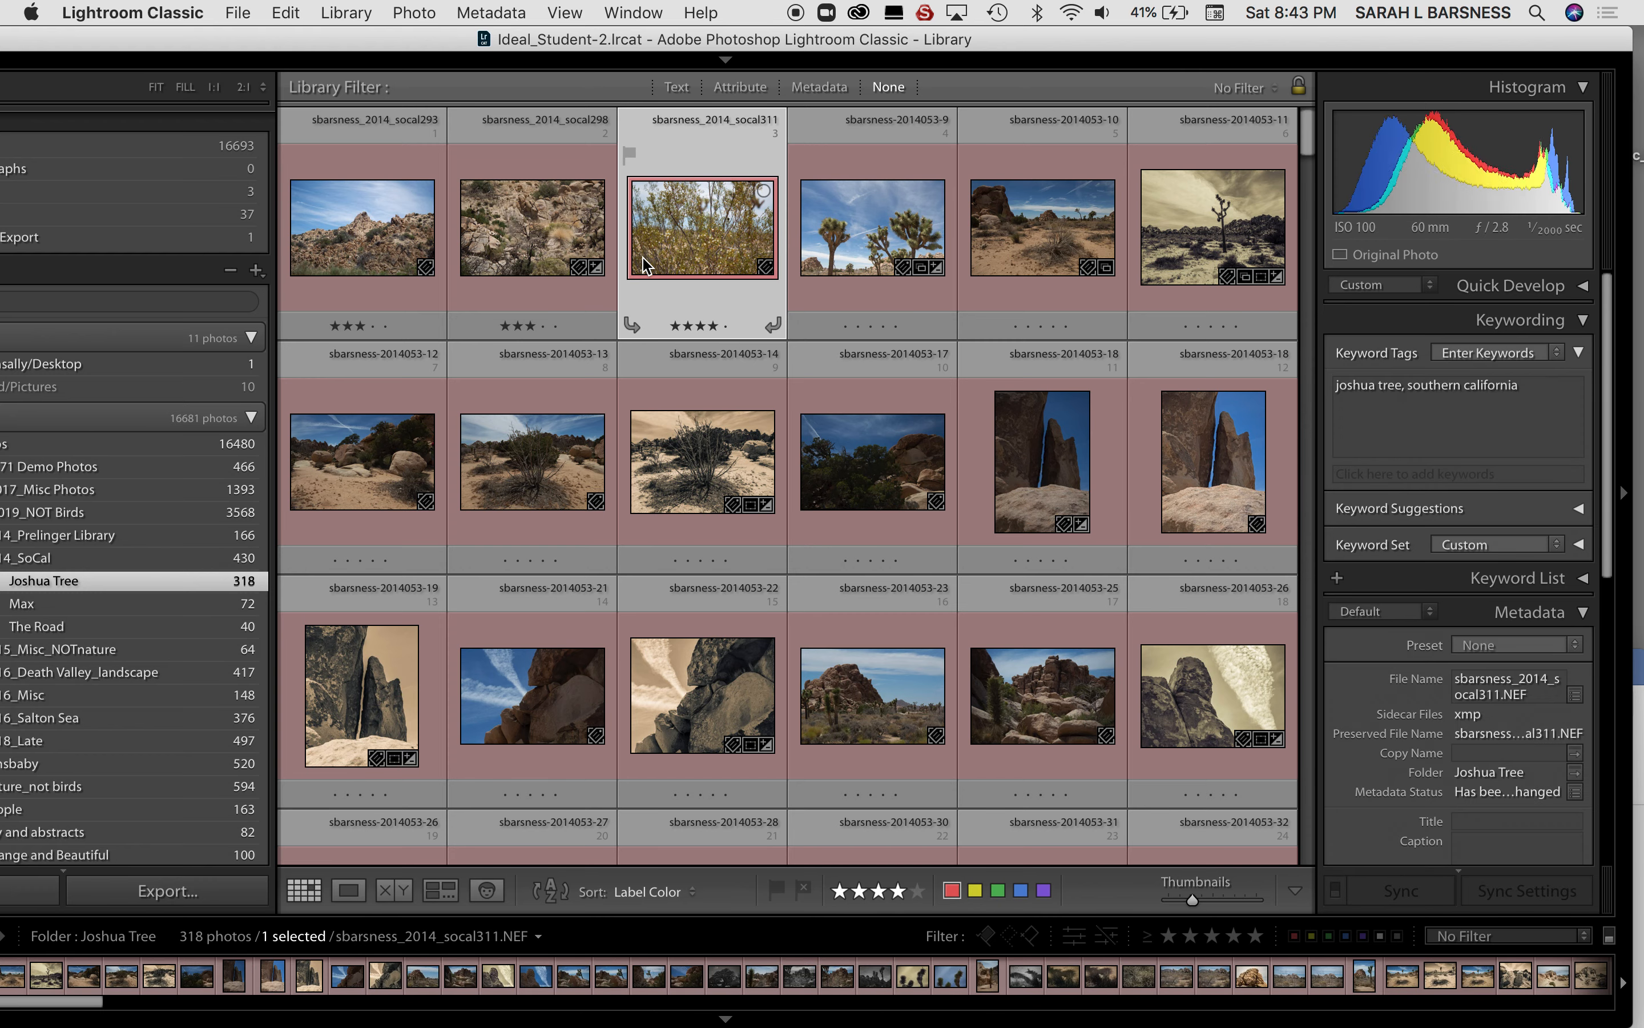
click(722, 671)
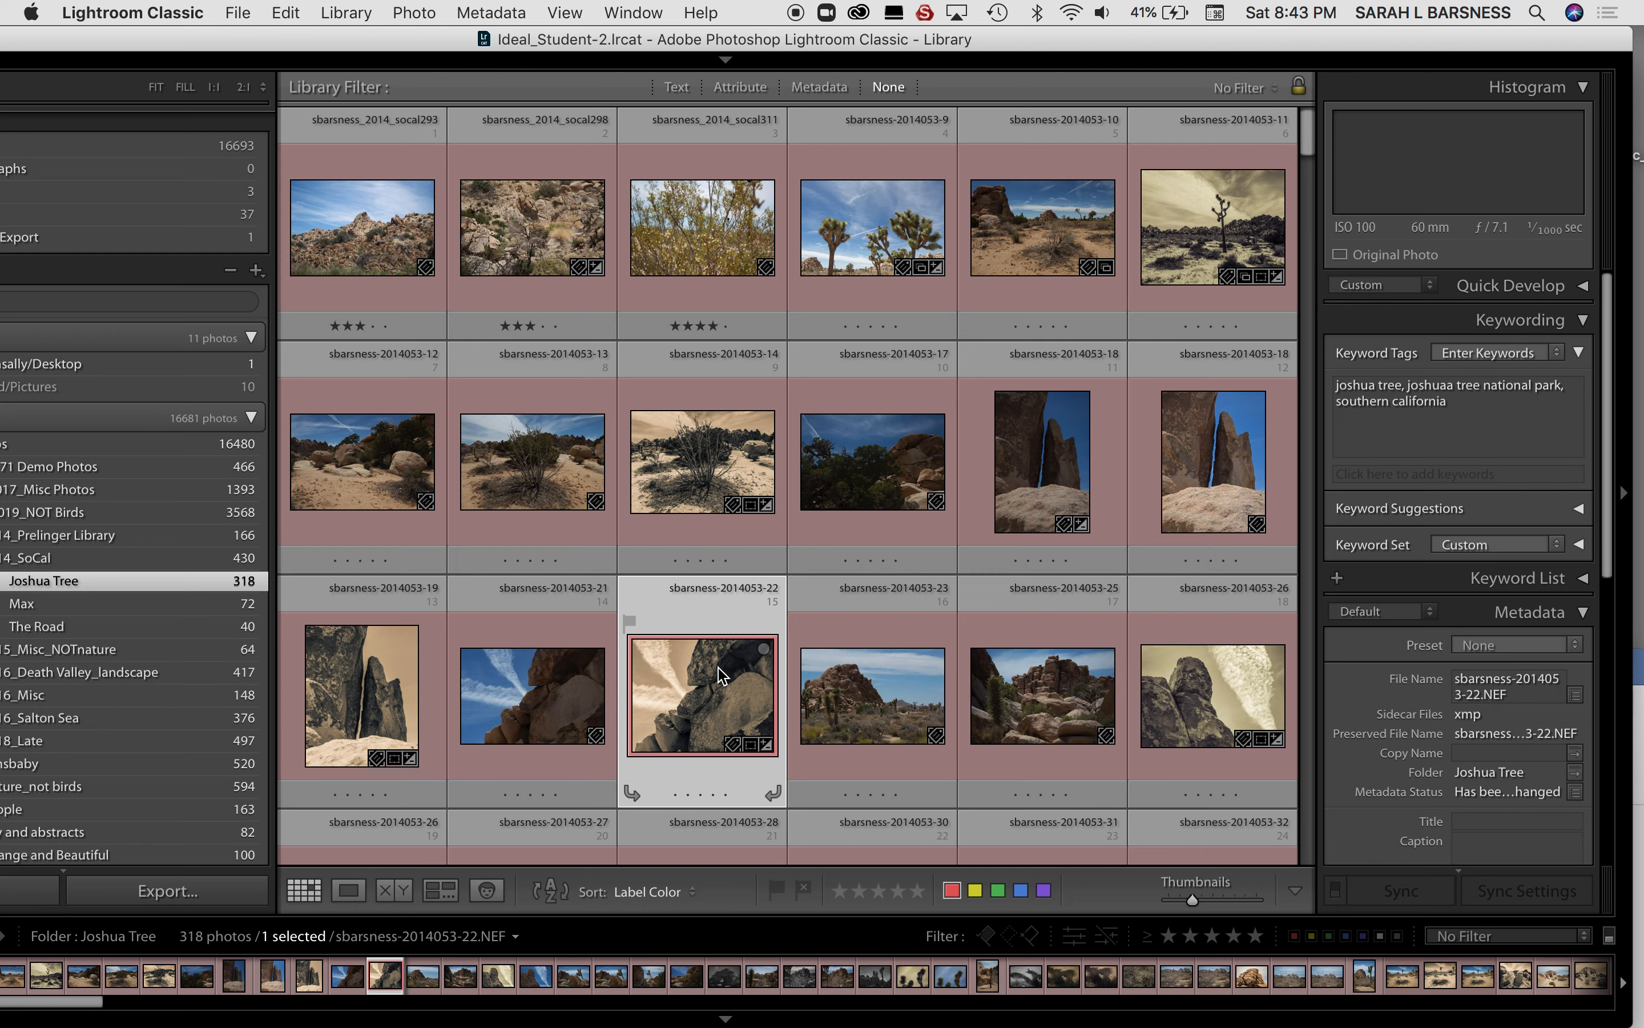
click(701, 238)
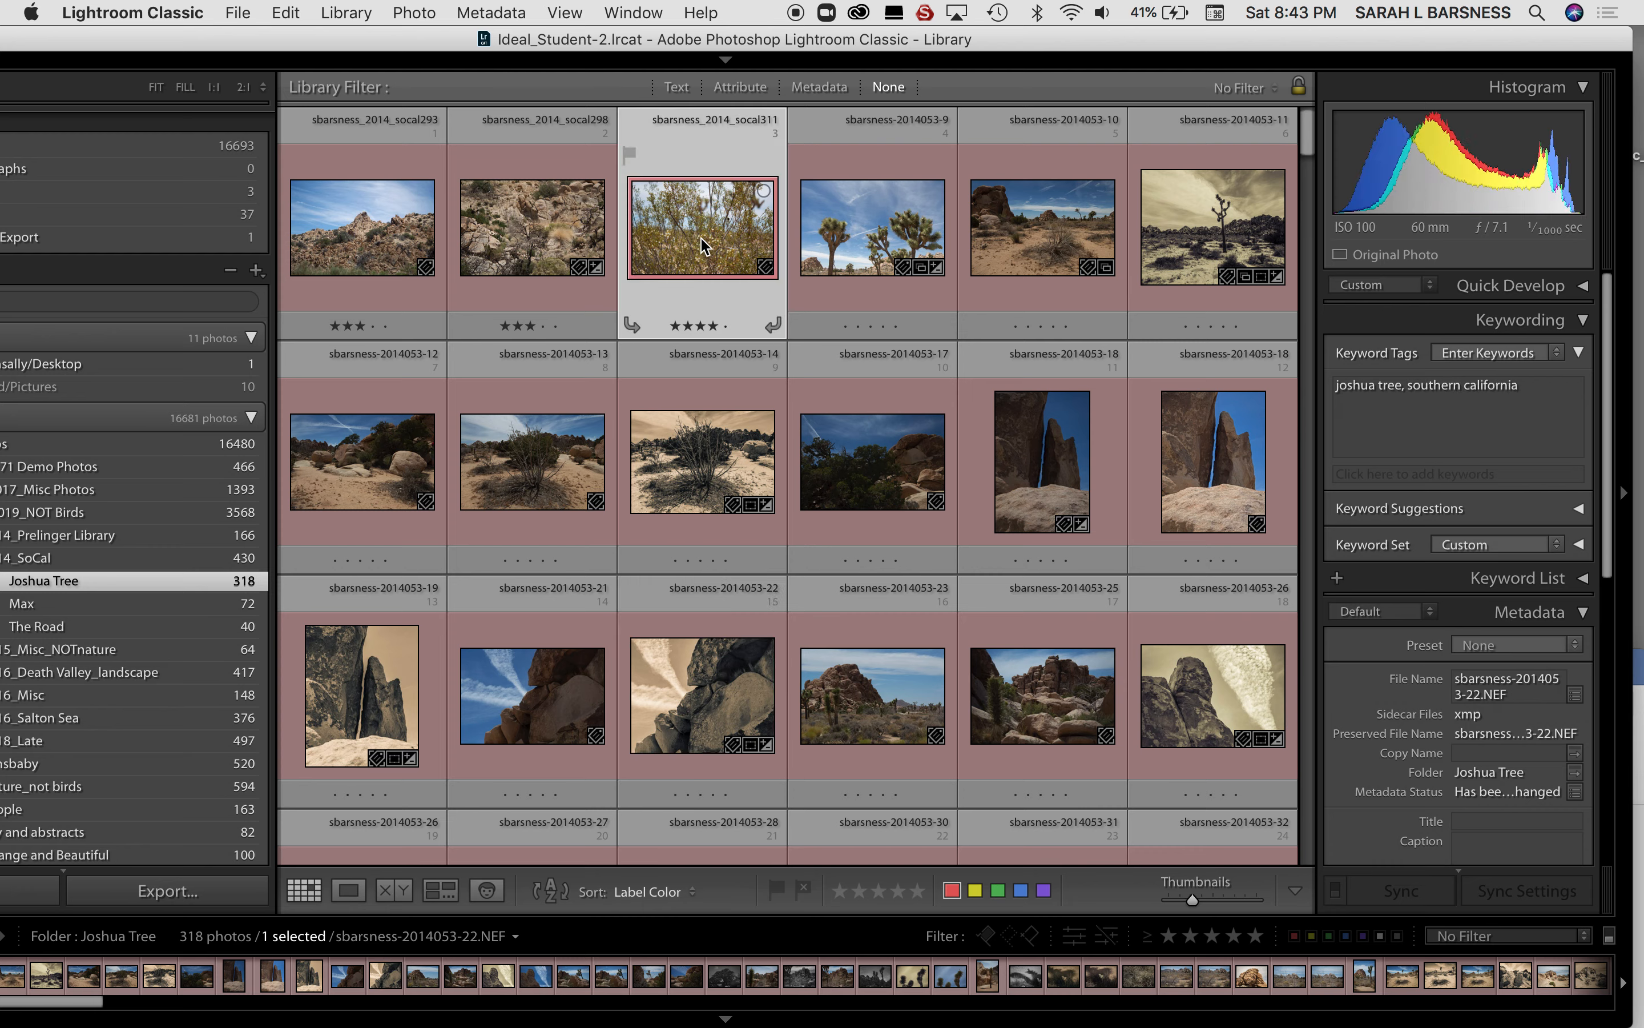
click(732, 690)
scroll(730, 678, down, 10)
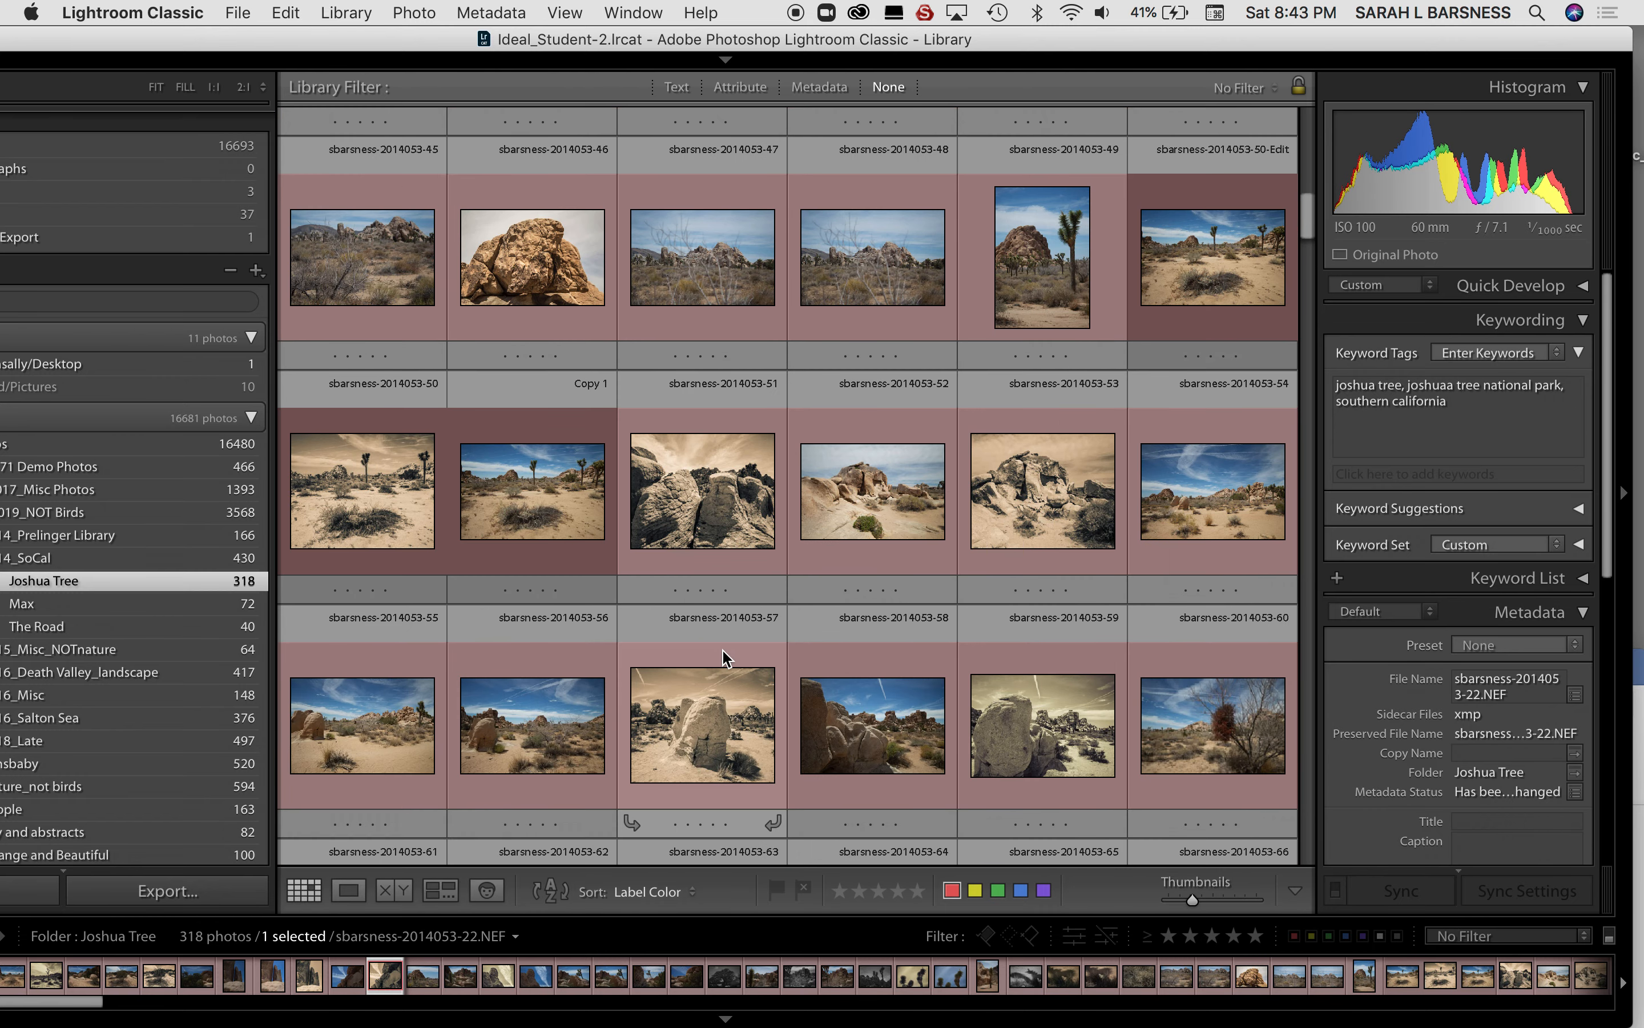
click(709, 733)
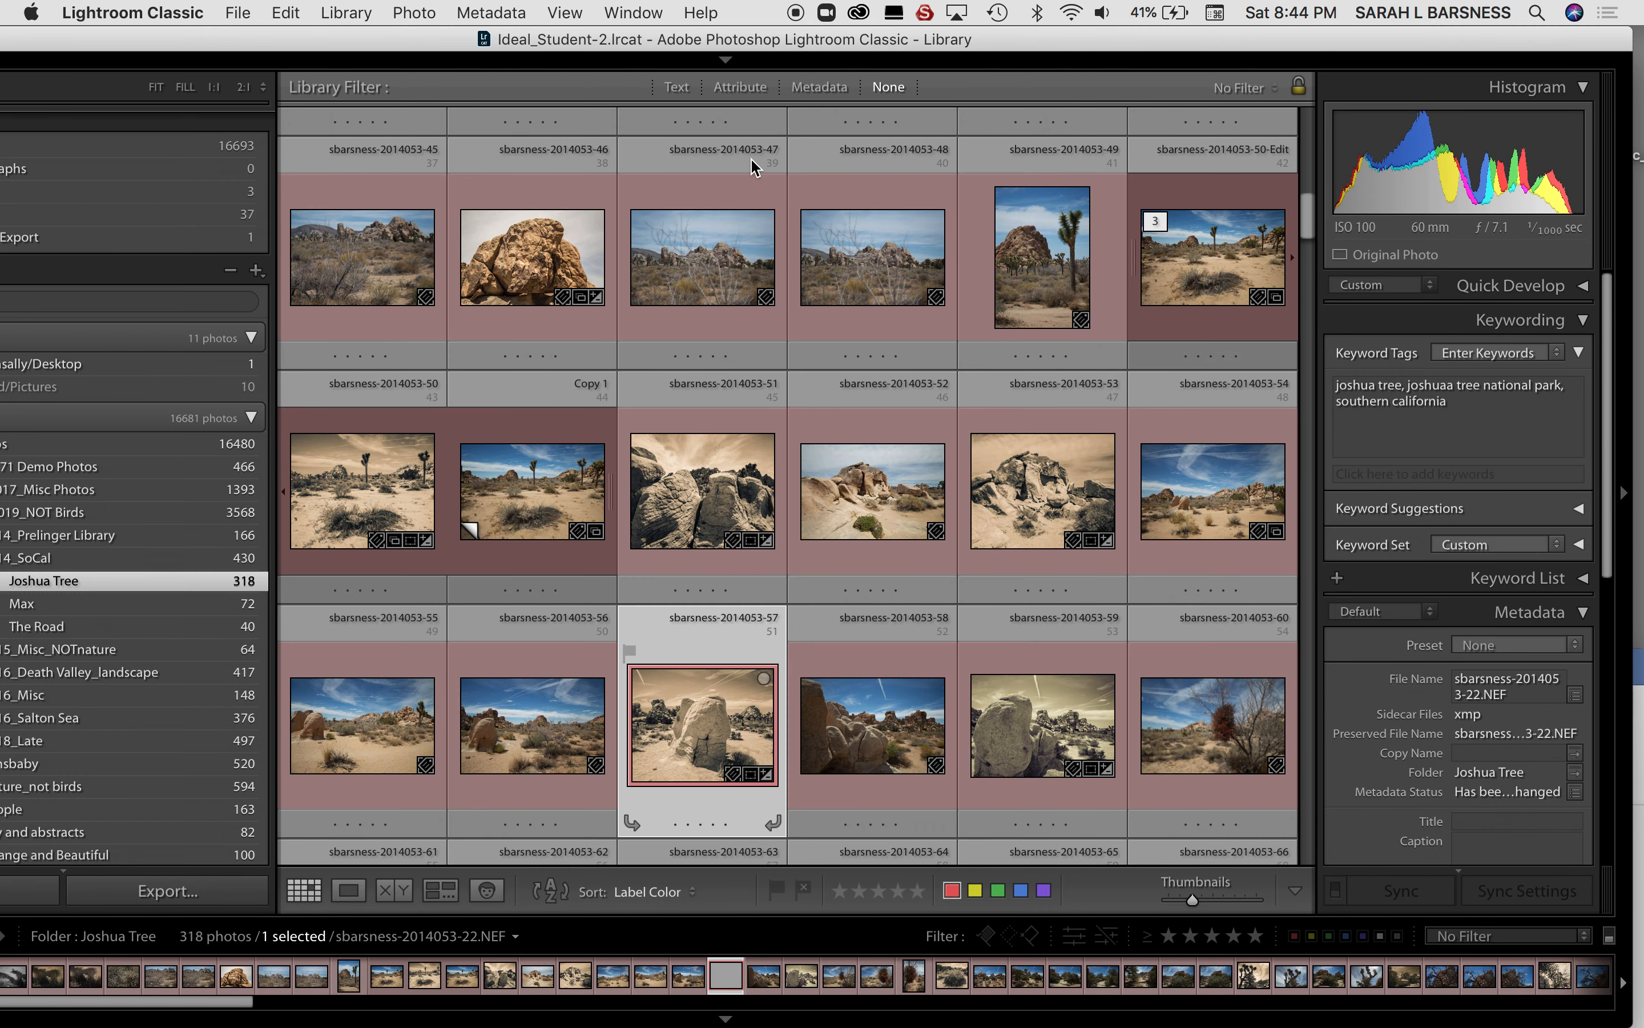
Step: Bring the full folder list into view, collapse the 2014_2019_NOT Birds folder and show the photos of the Demo Photos folder
drag(643, 48, 784, 47)
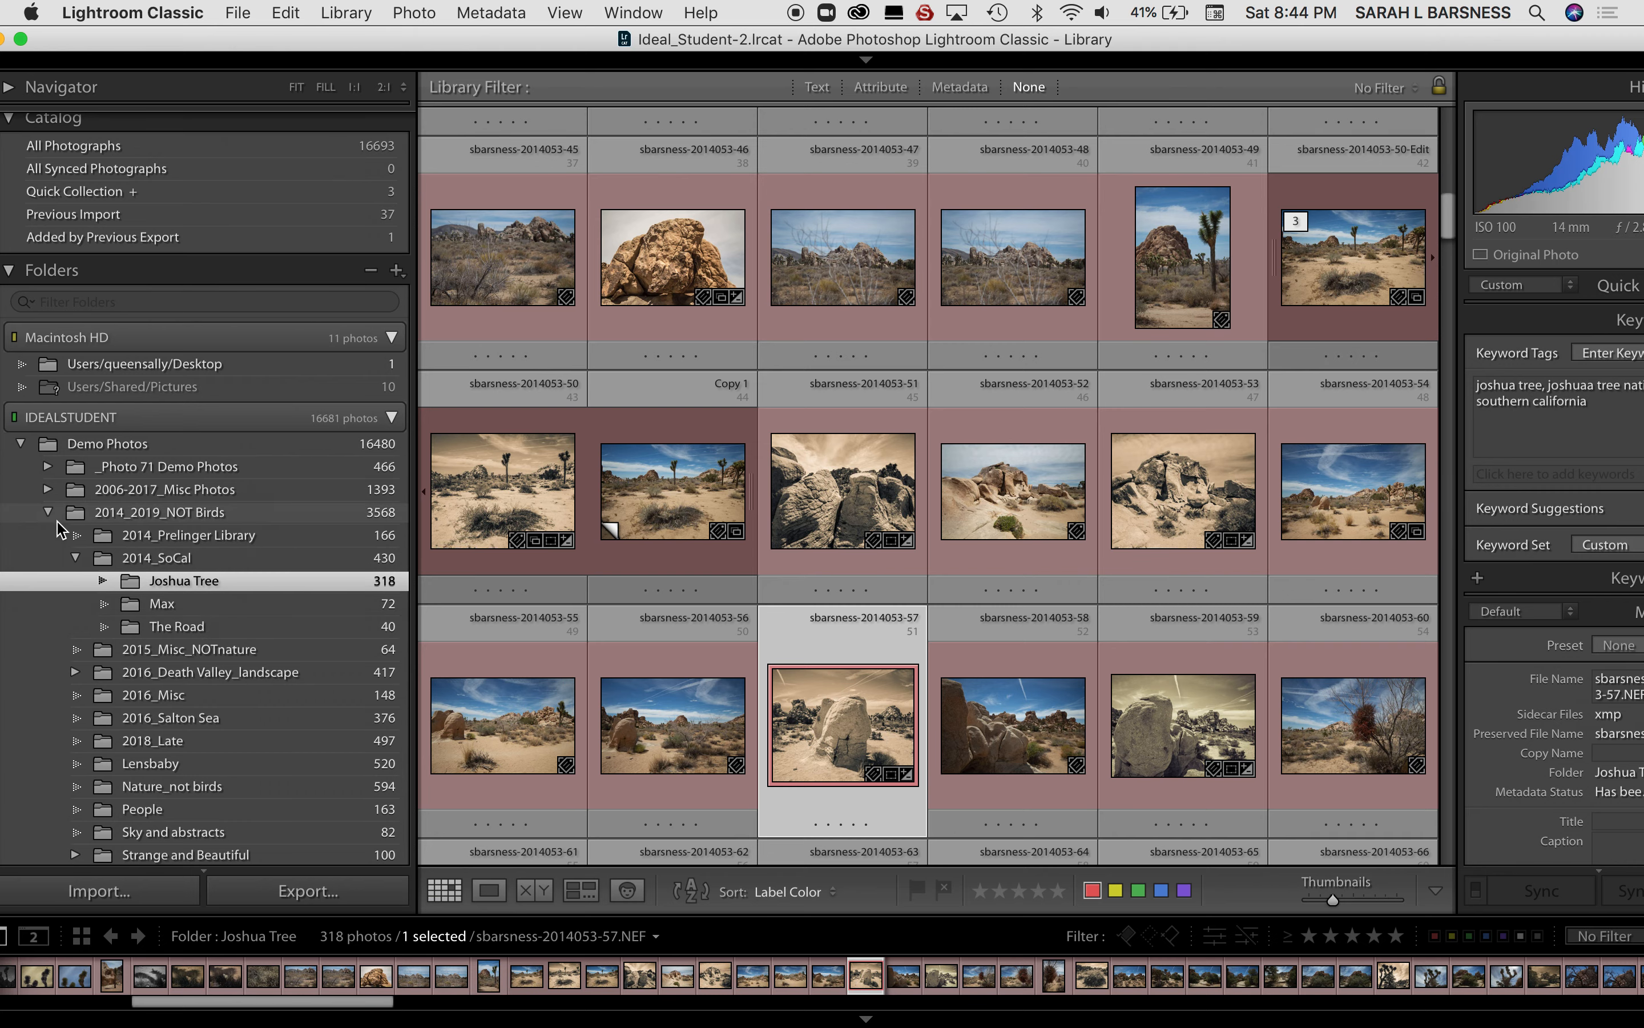
click(20, 522)
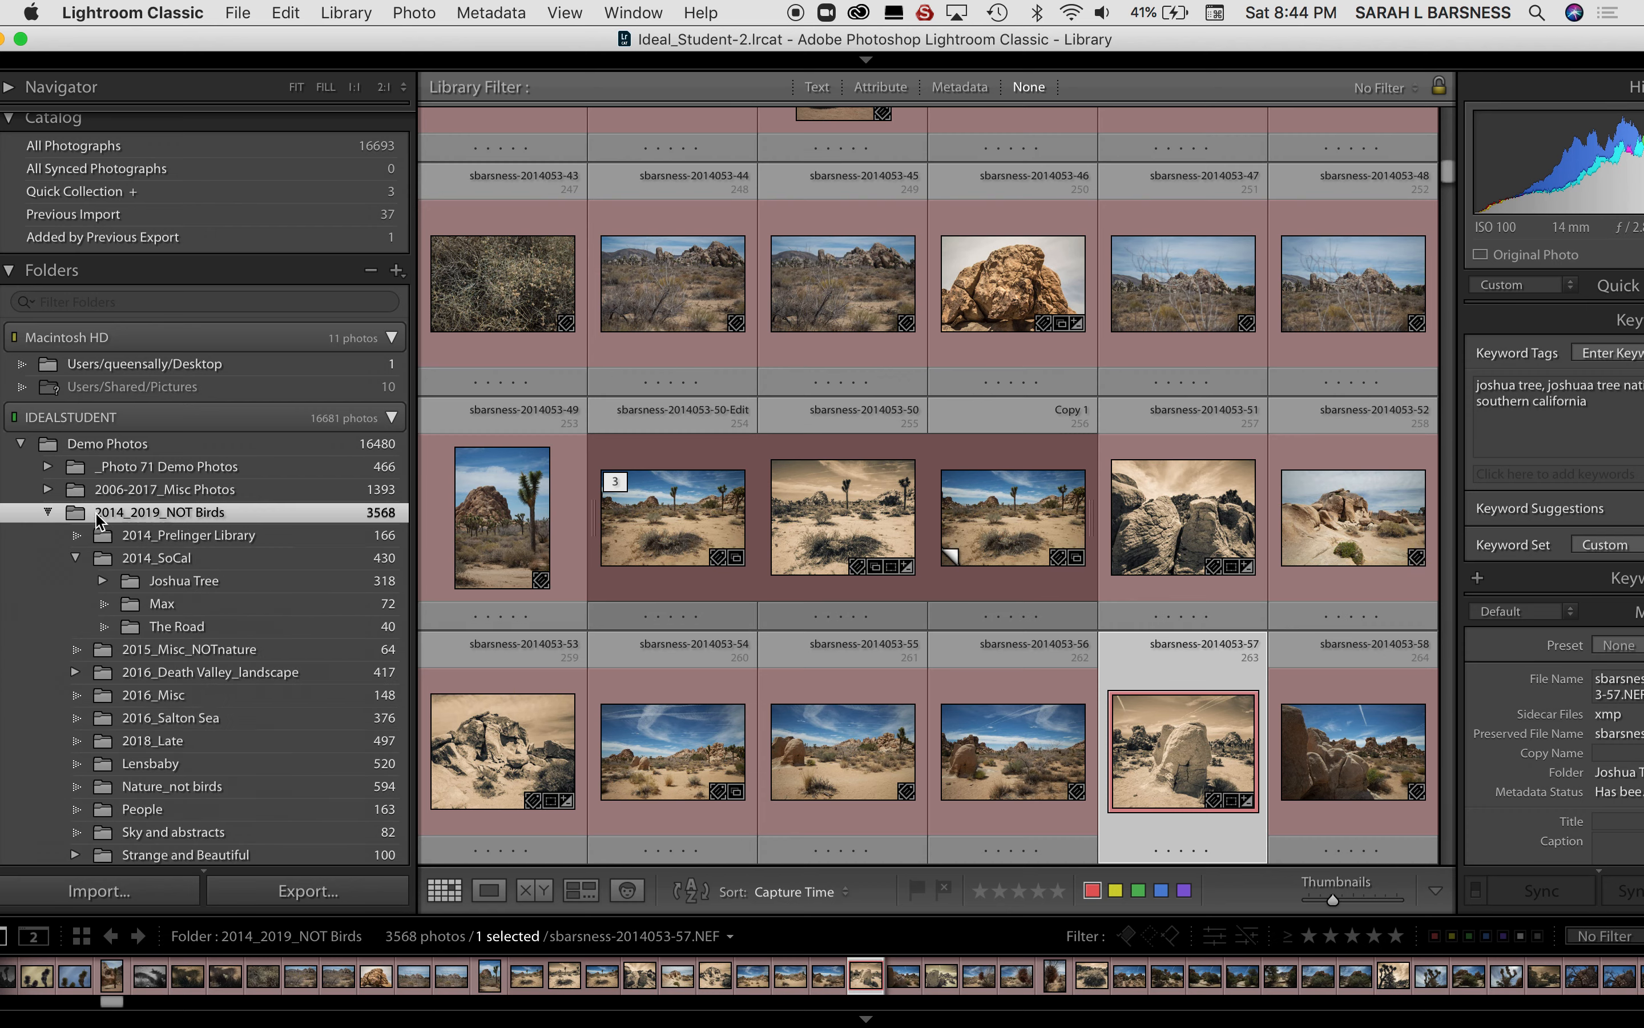
click(48, 514)
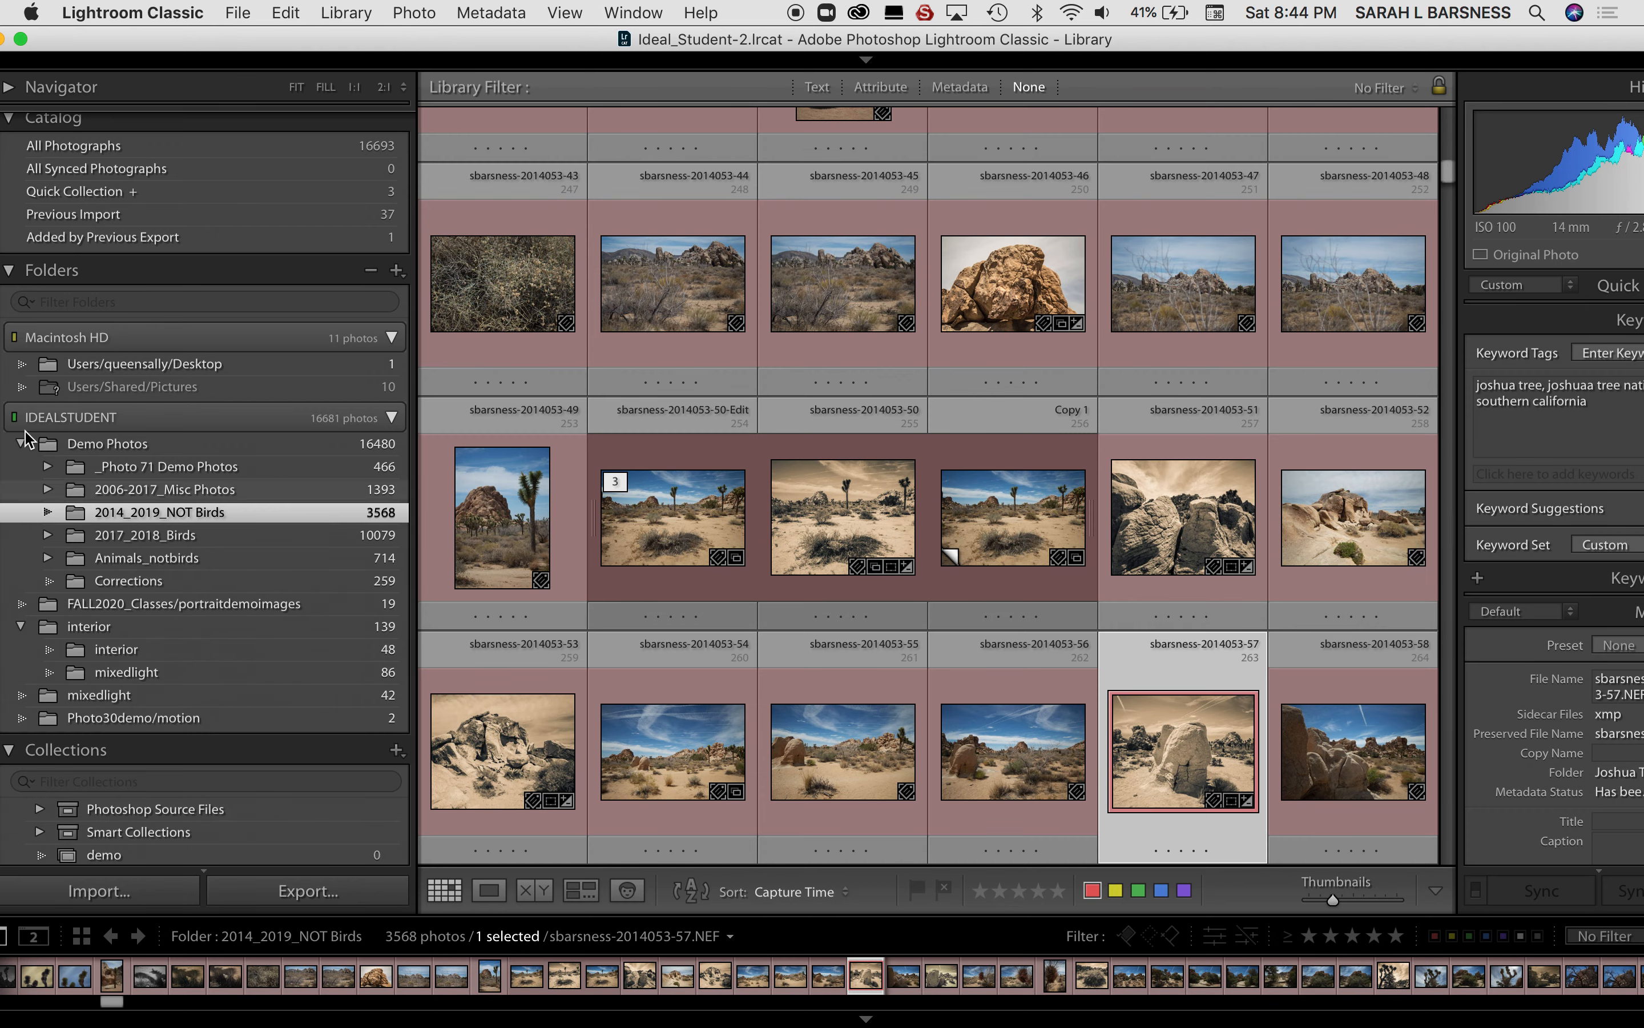
click(118, 447)
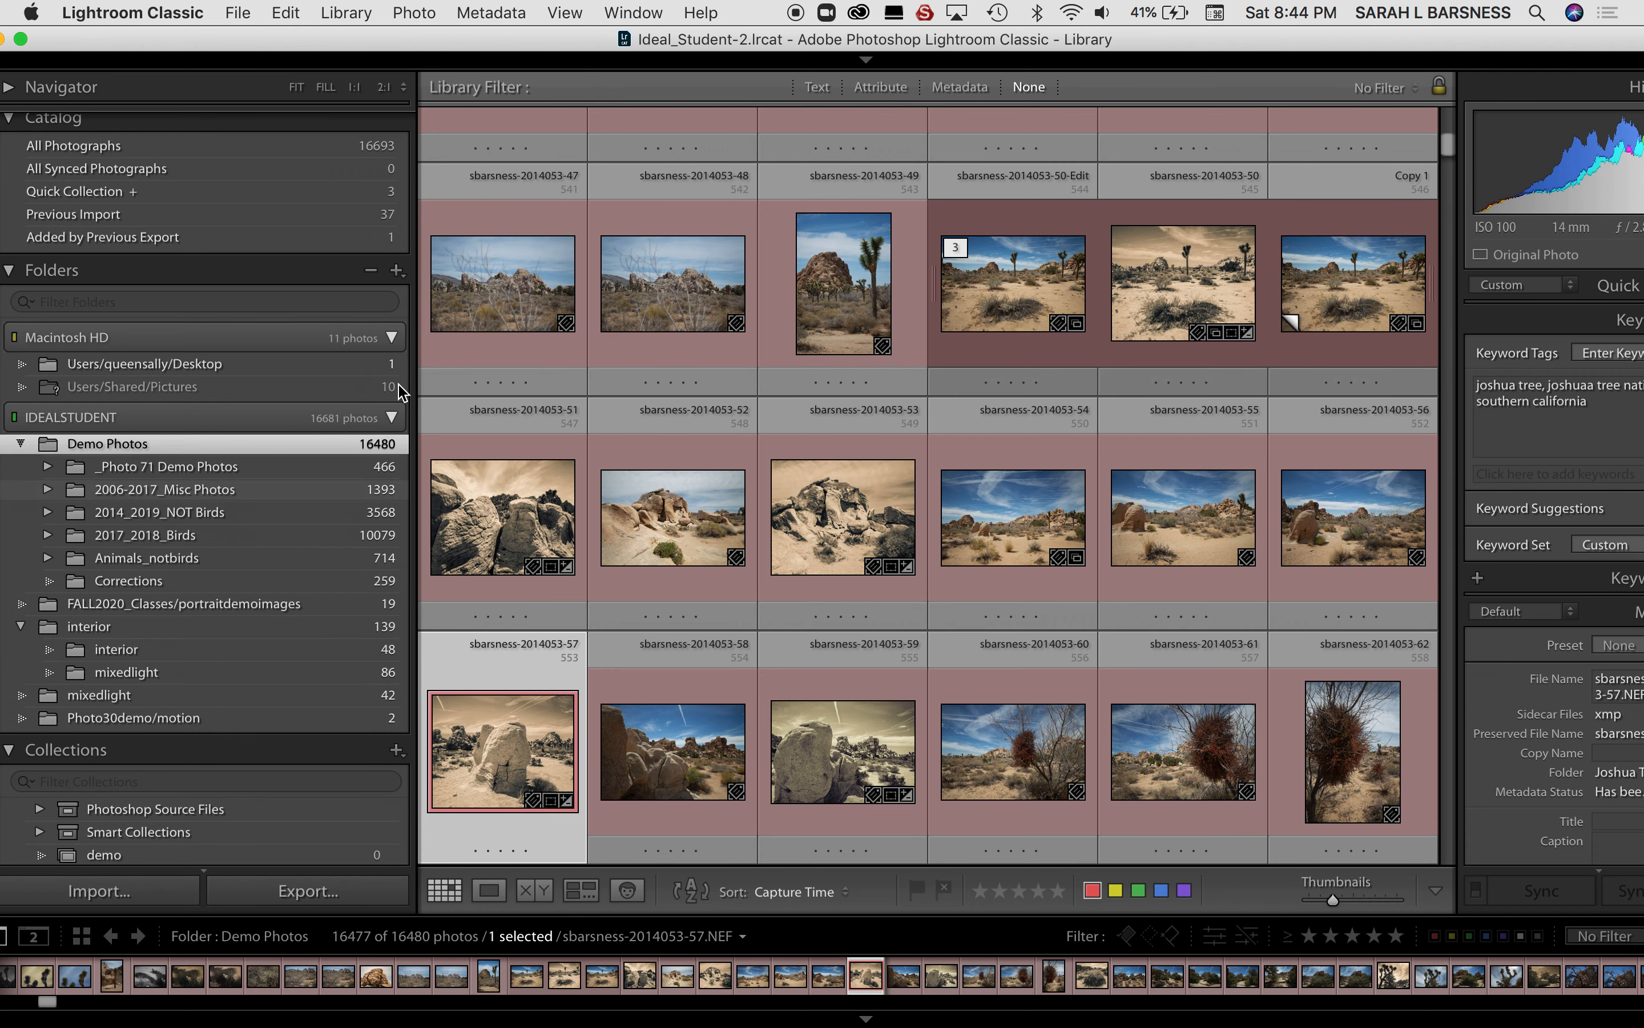
Step: Collapse the Demo Photos folder and the IDEALSTUDENT volume in the folder list
scroll(402, 398, up, 1)
scroll(340, 469, up, 2)
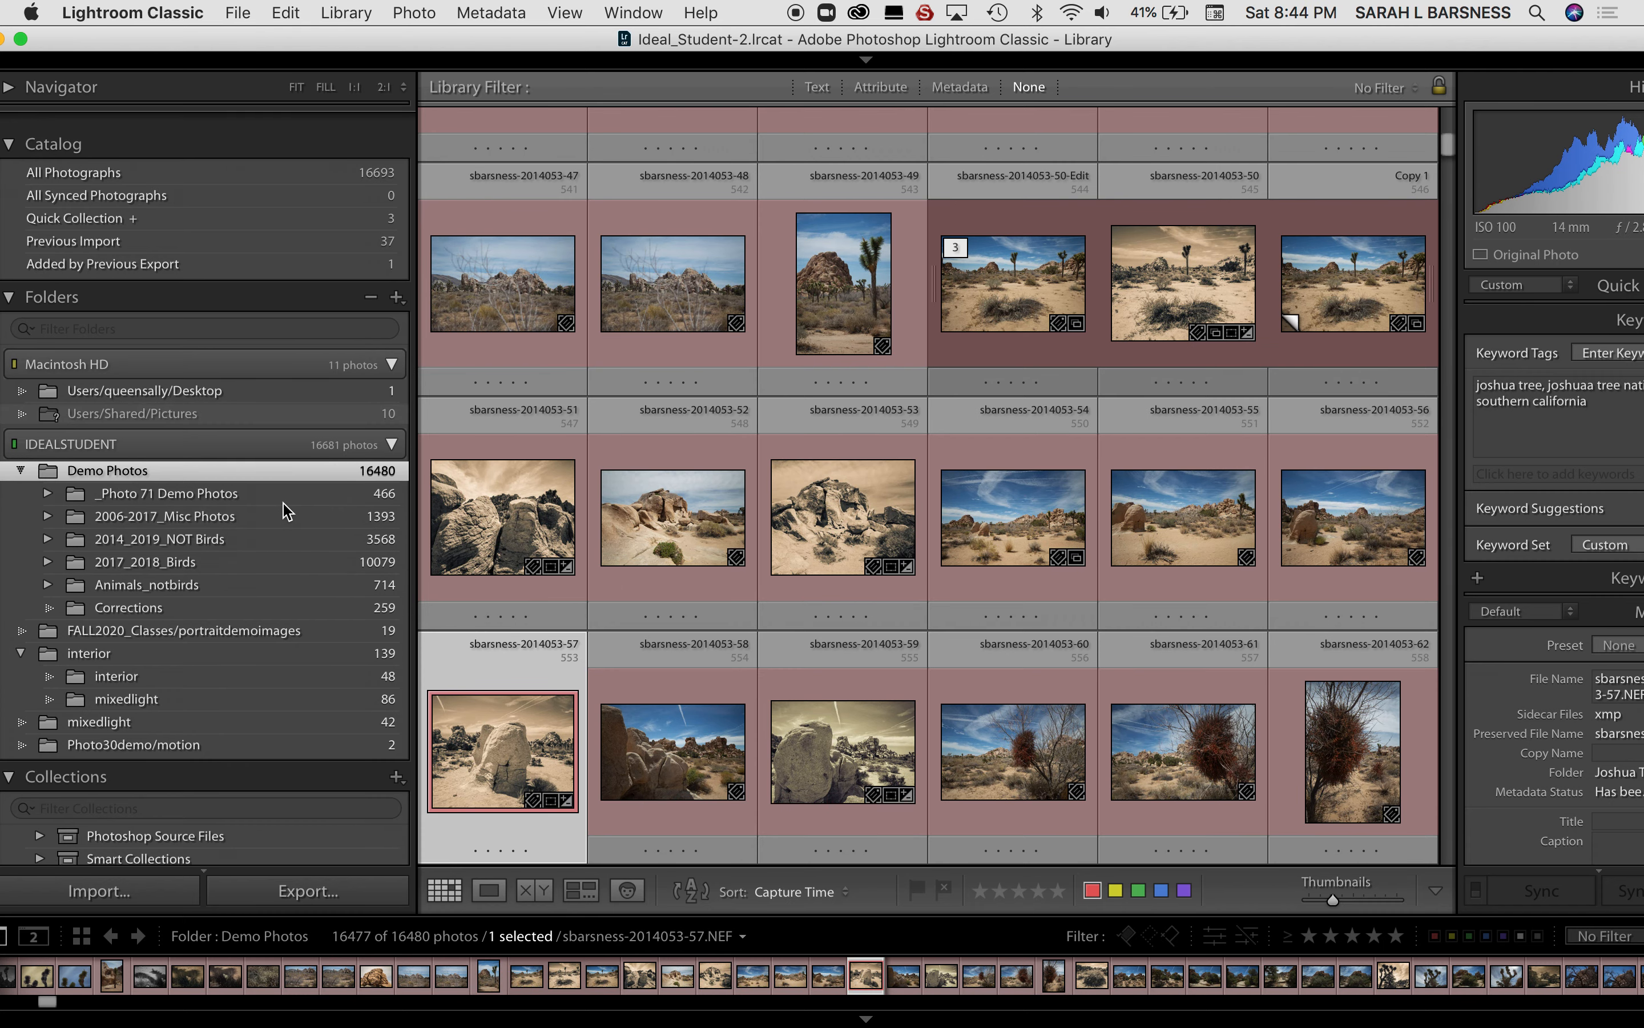
scroll(286, 512, down, 1)
scroll(18, 465, down, 1)
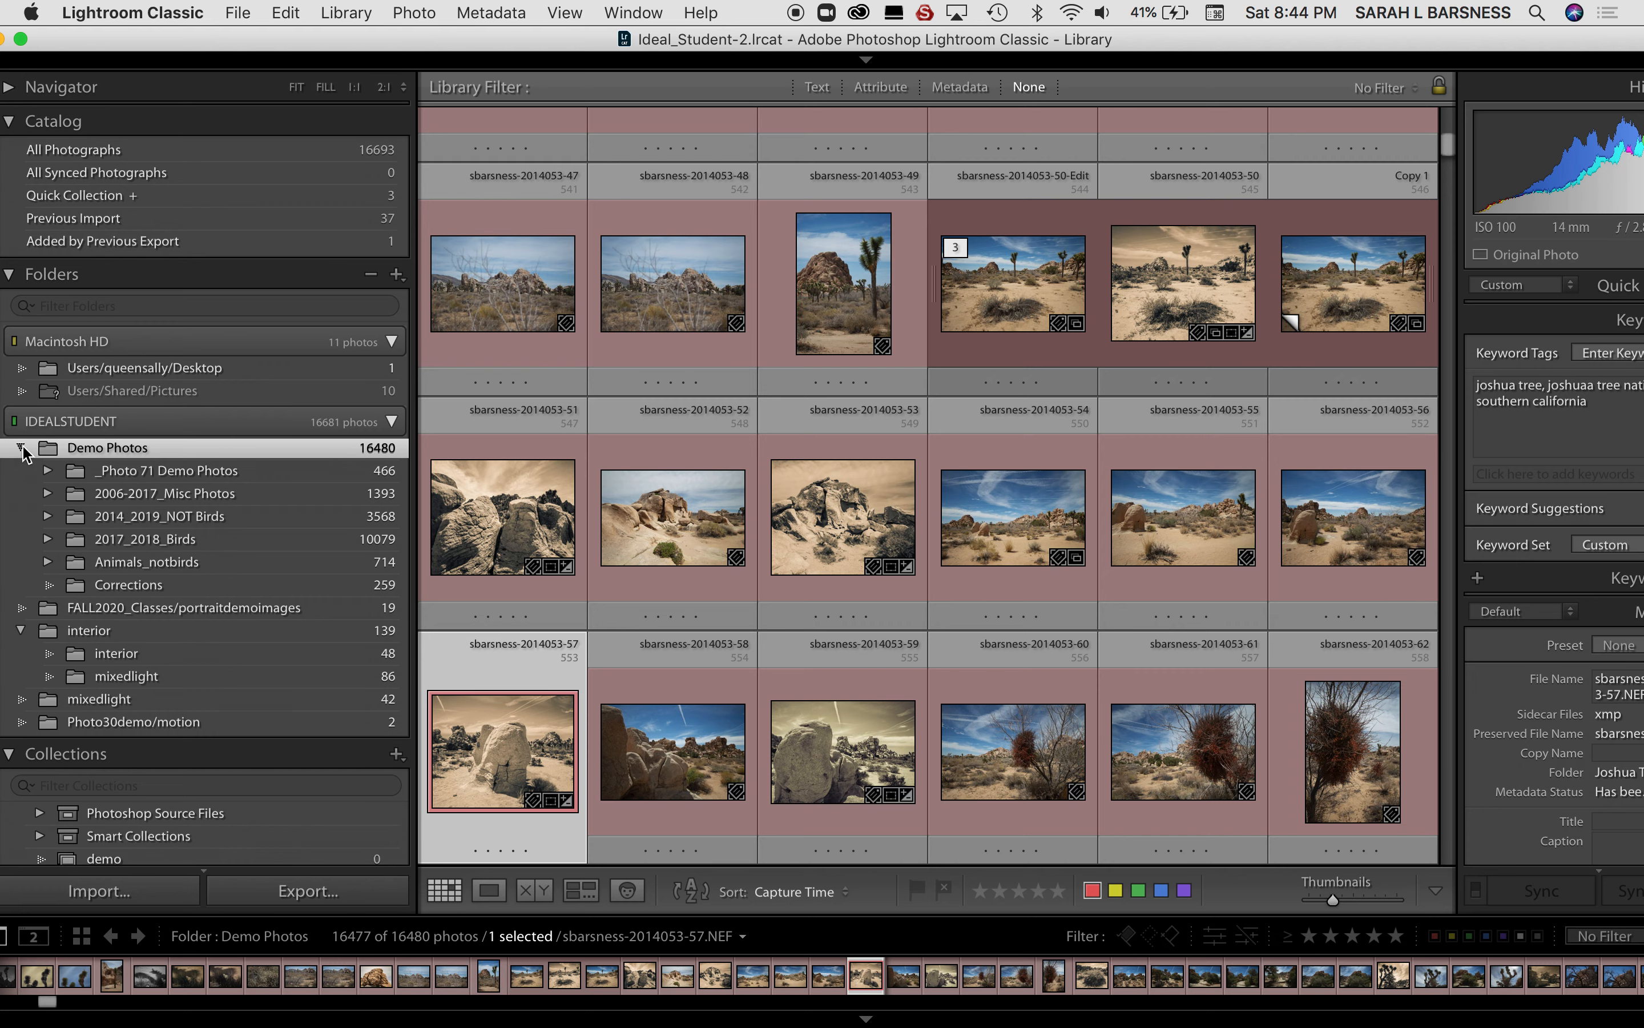
click(20, 447)
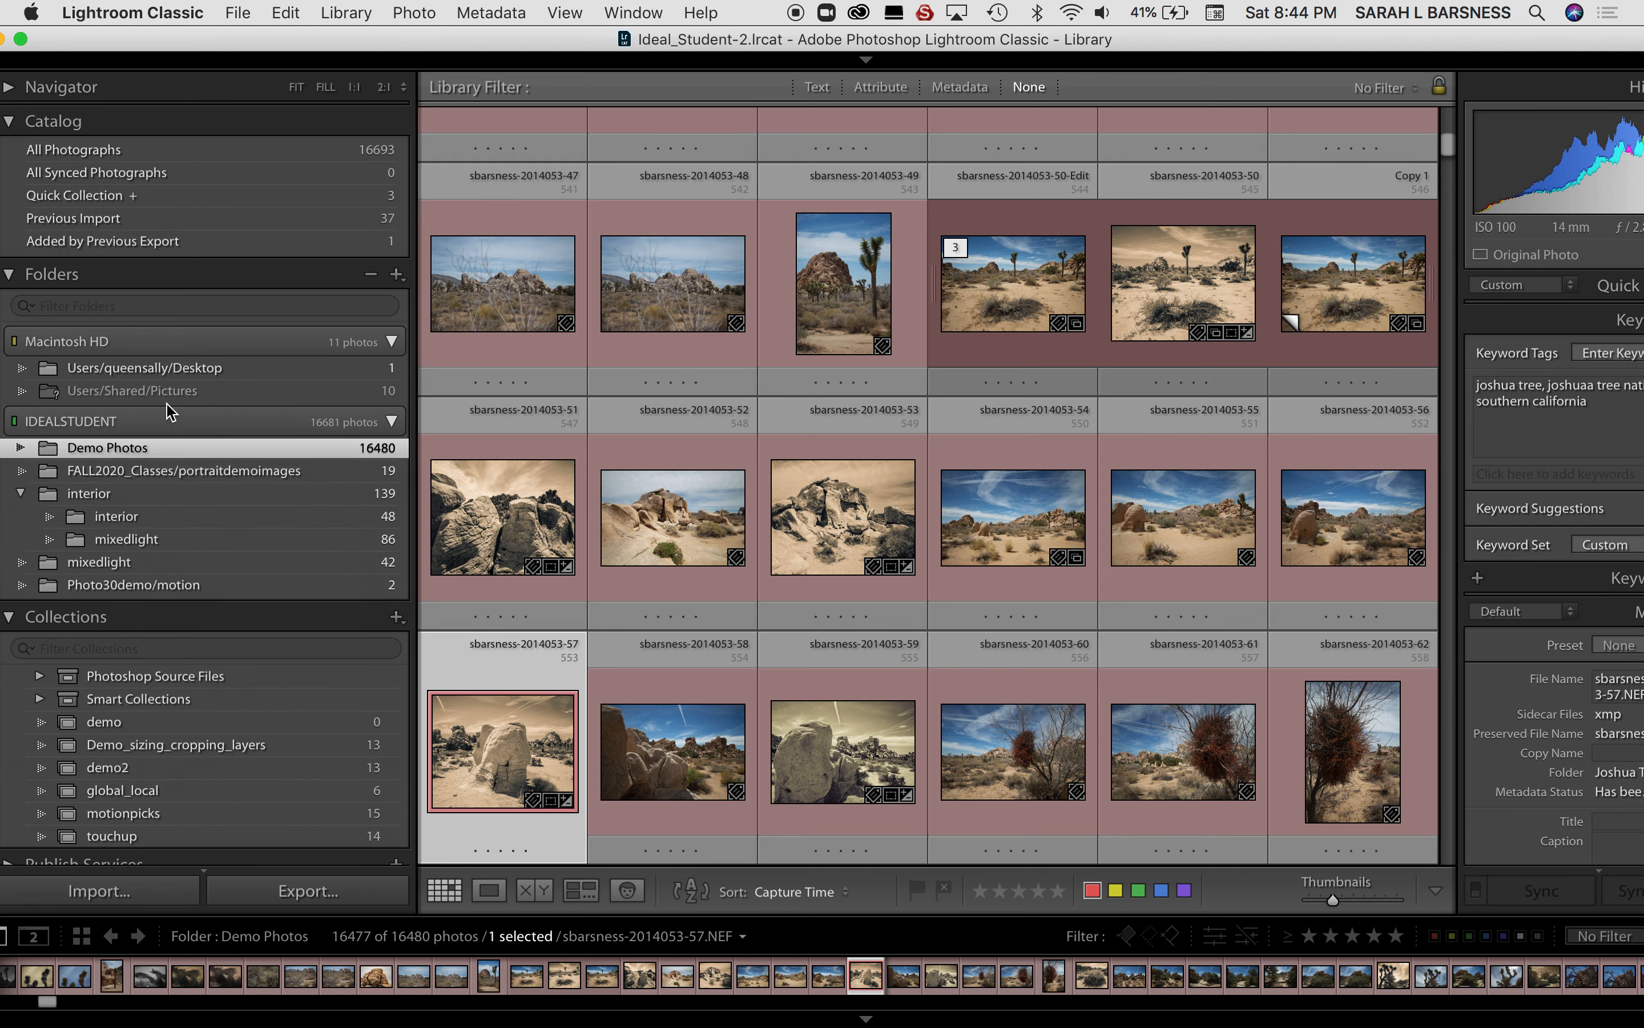
click(174, 423)
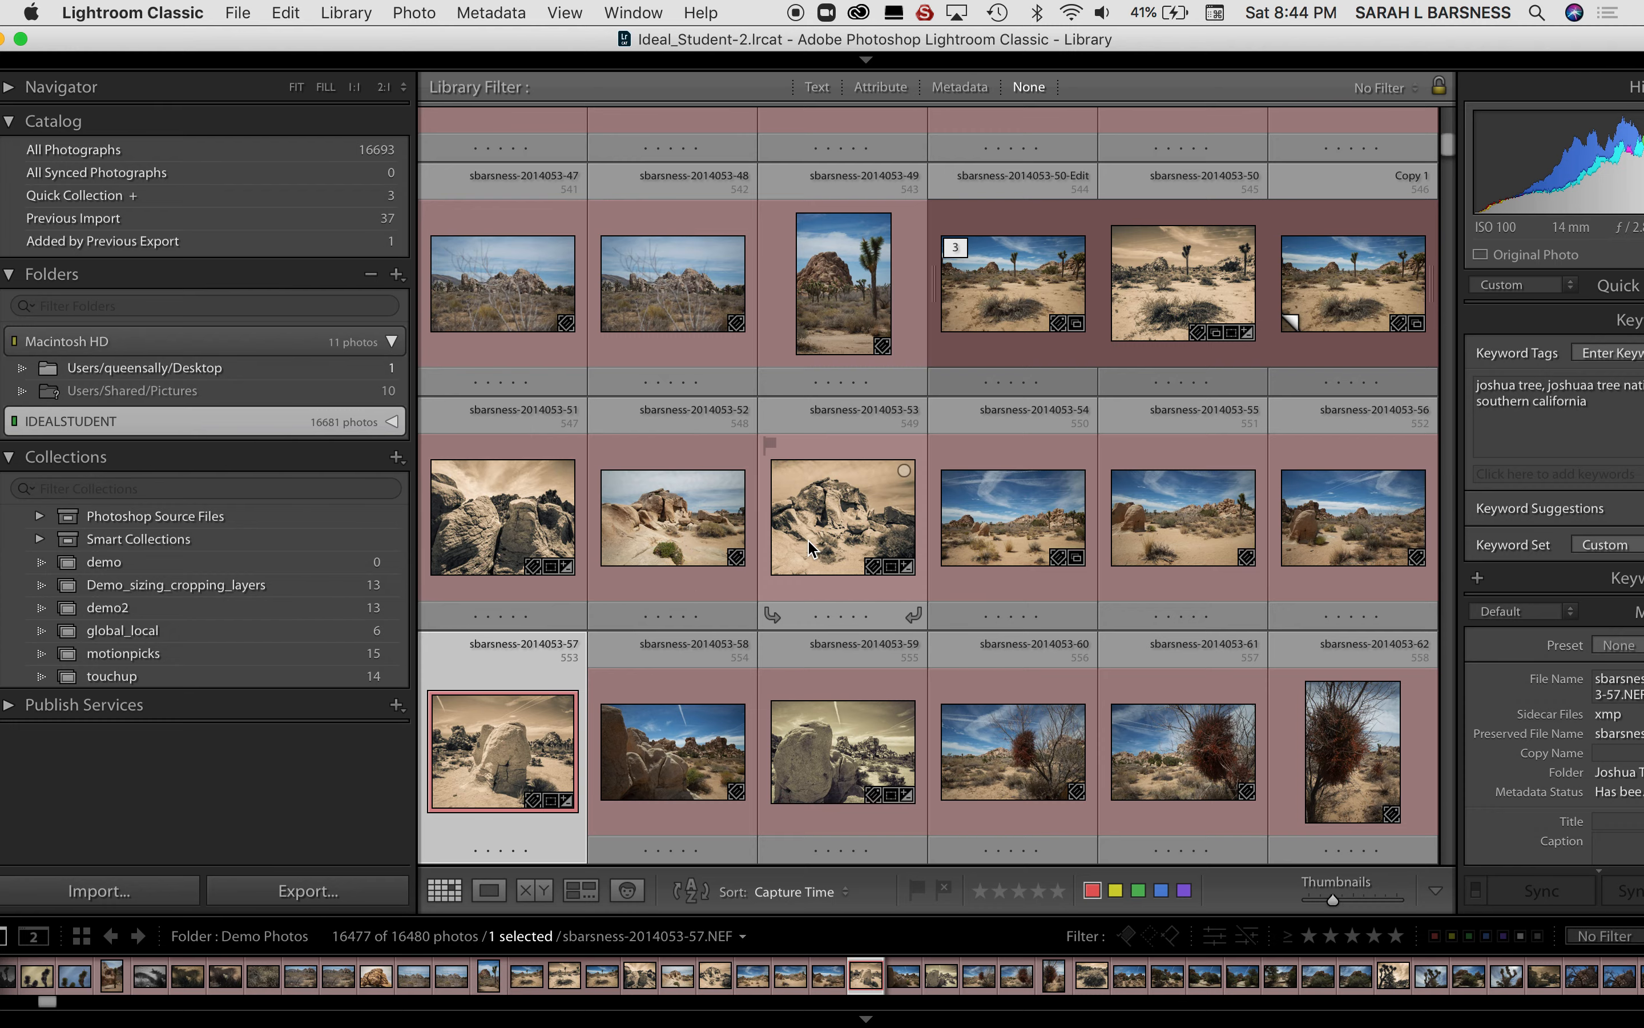
scroll(809, 547, up, 20)
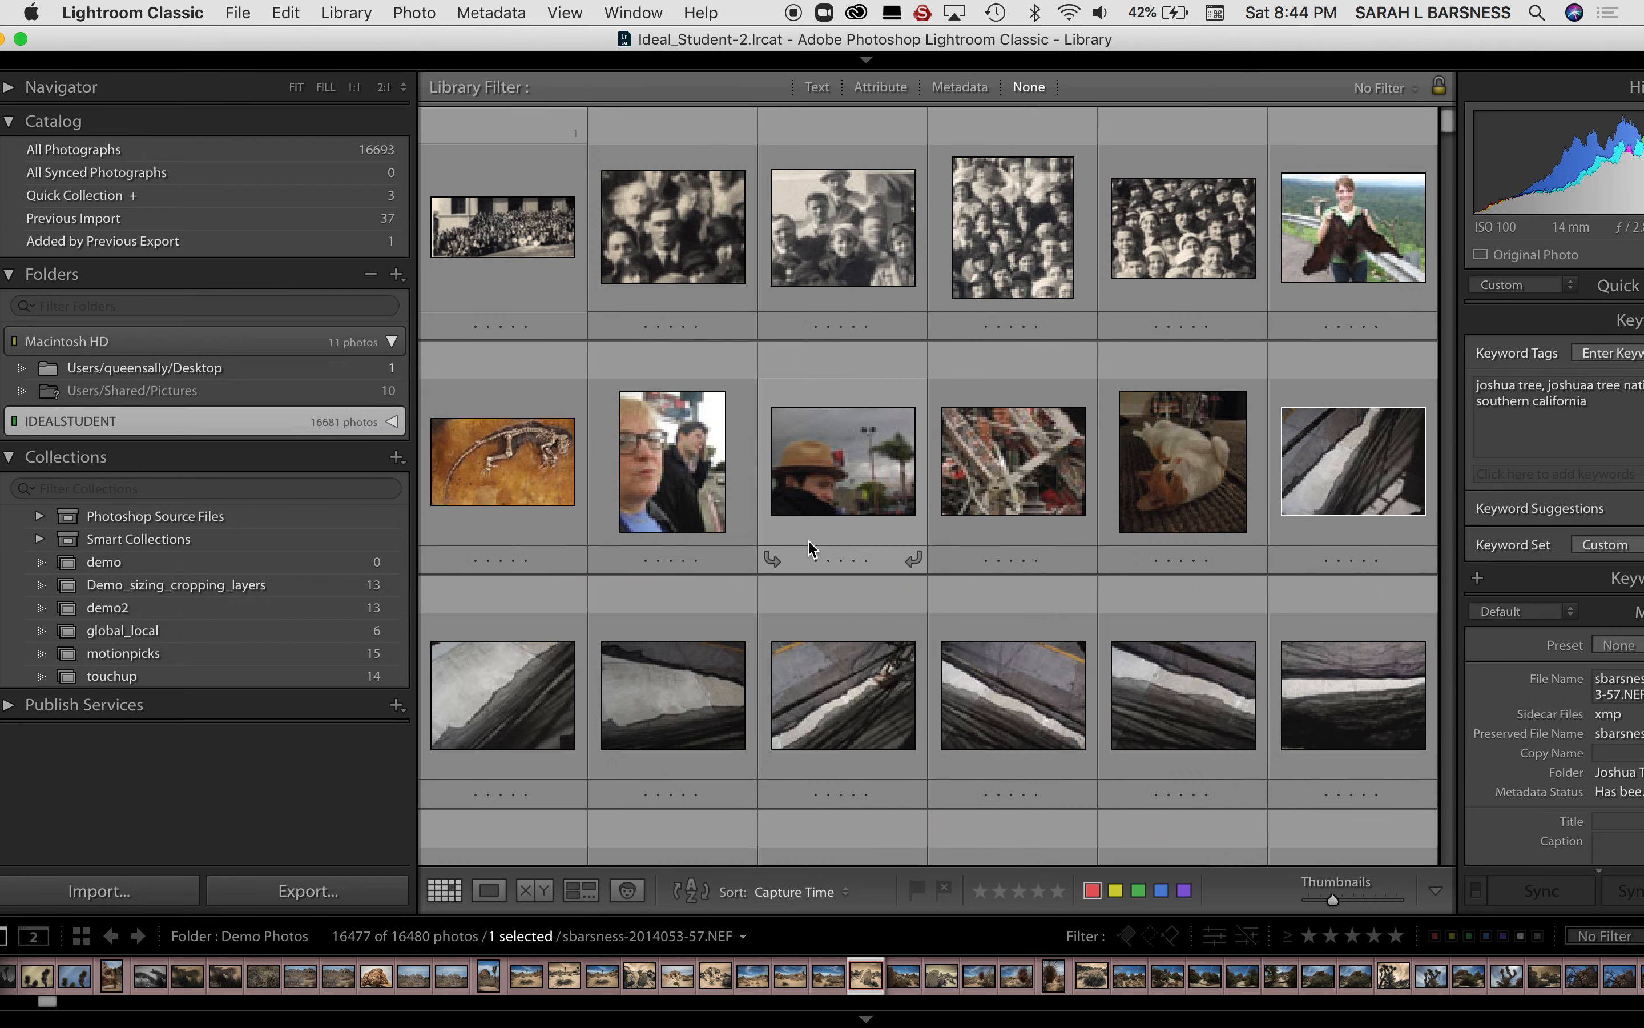
click(271, 427)
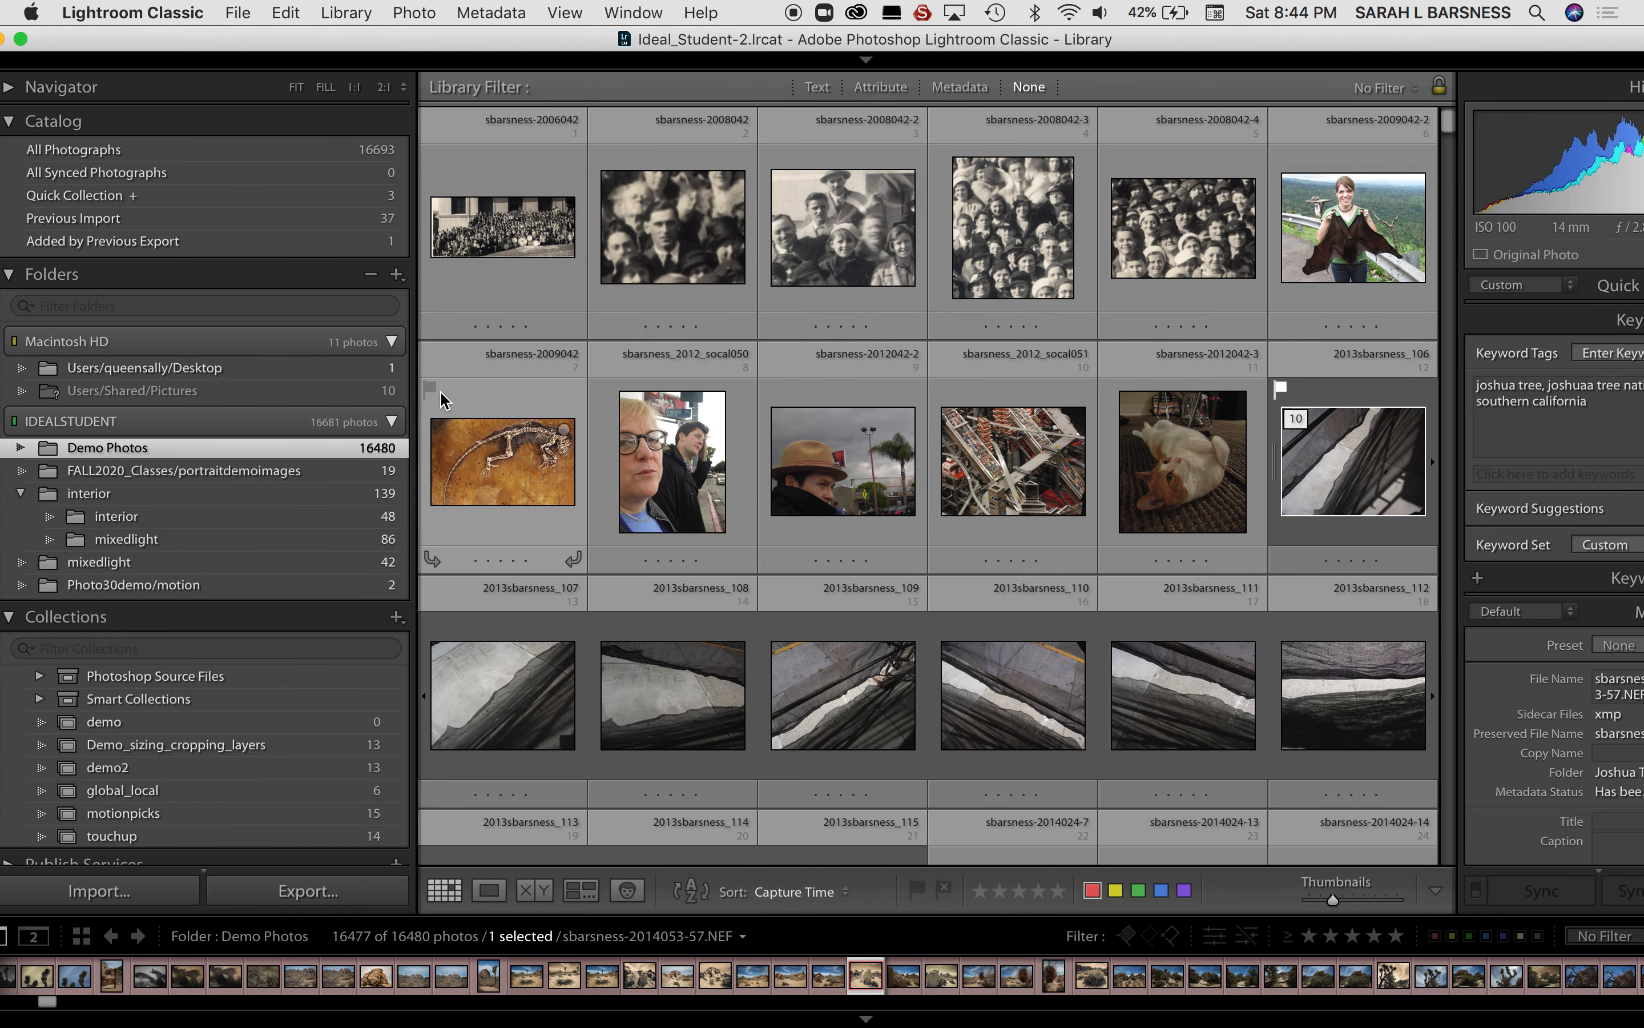
click(326, 426)
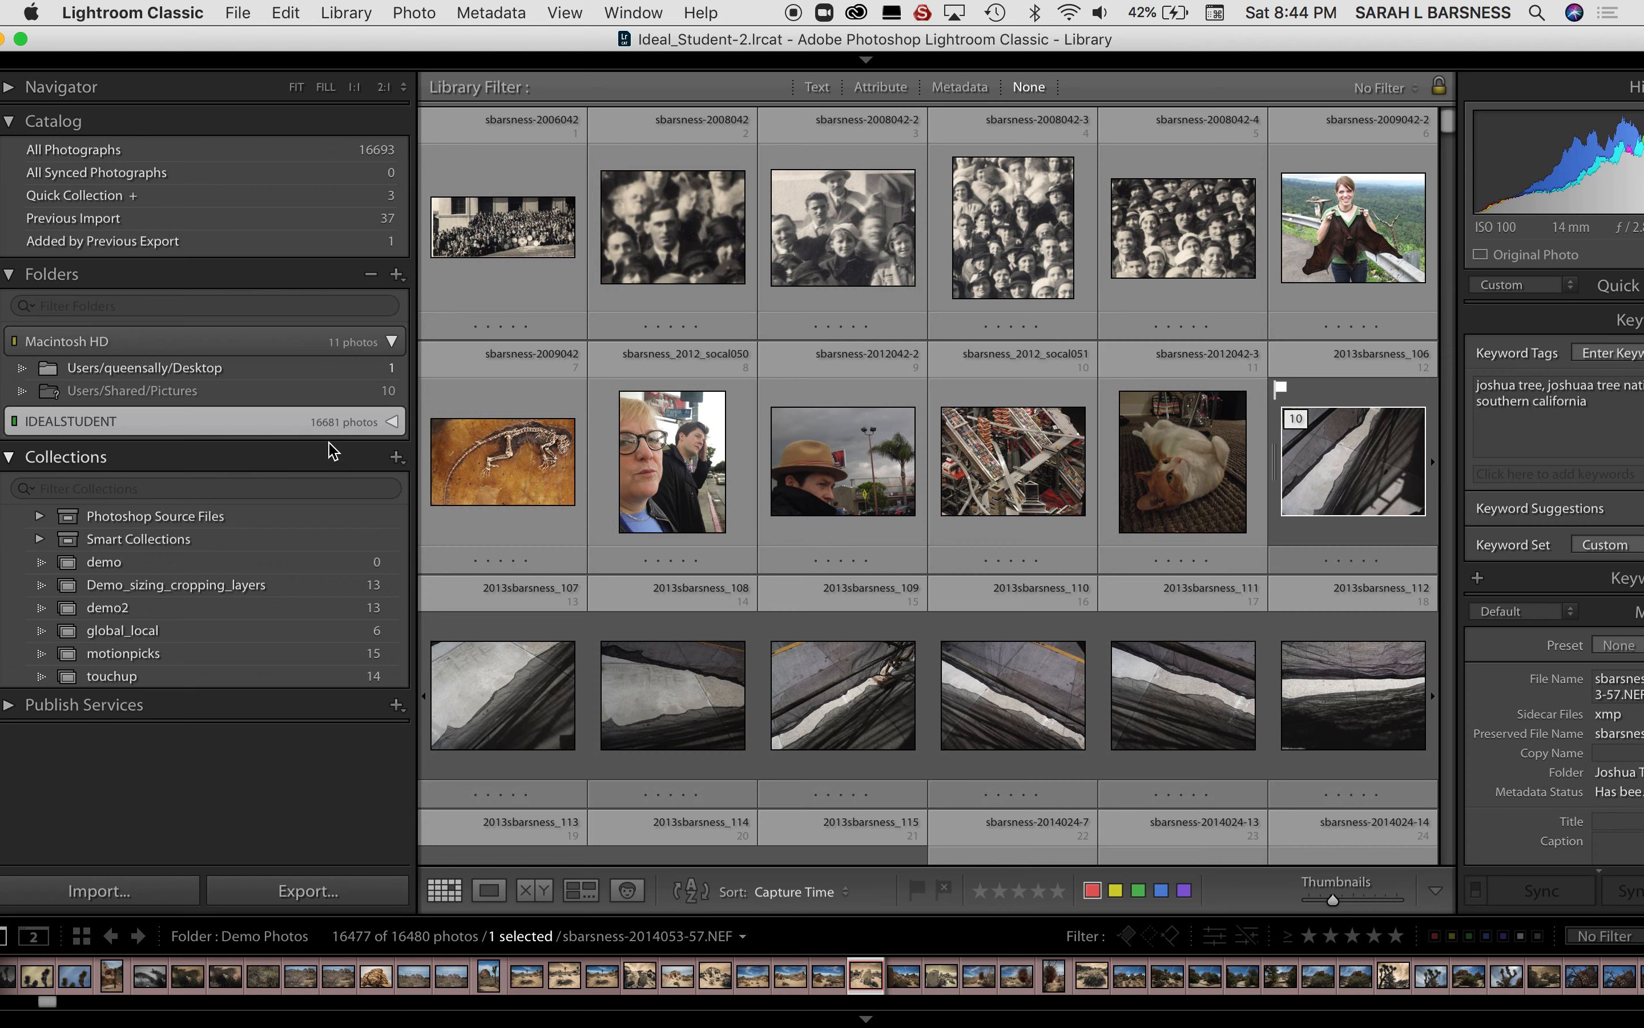
click(331, 420)
click(331, 420)
Step: Filter the Demo Photos by the text "joshua tree national park" in any searchable field and show the first matching photos
click(817, 86)
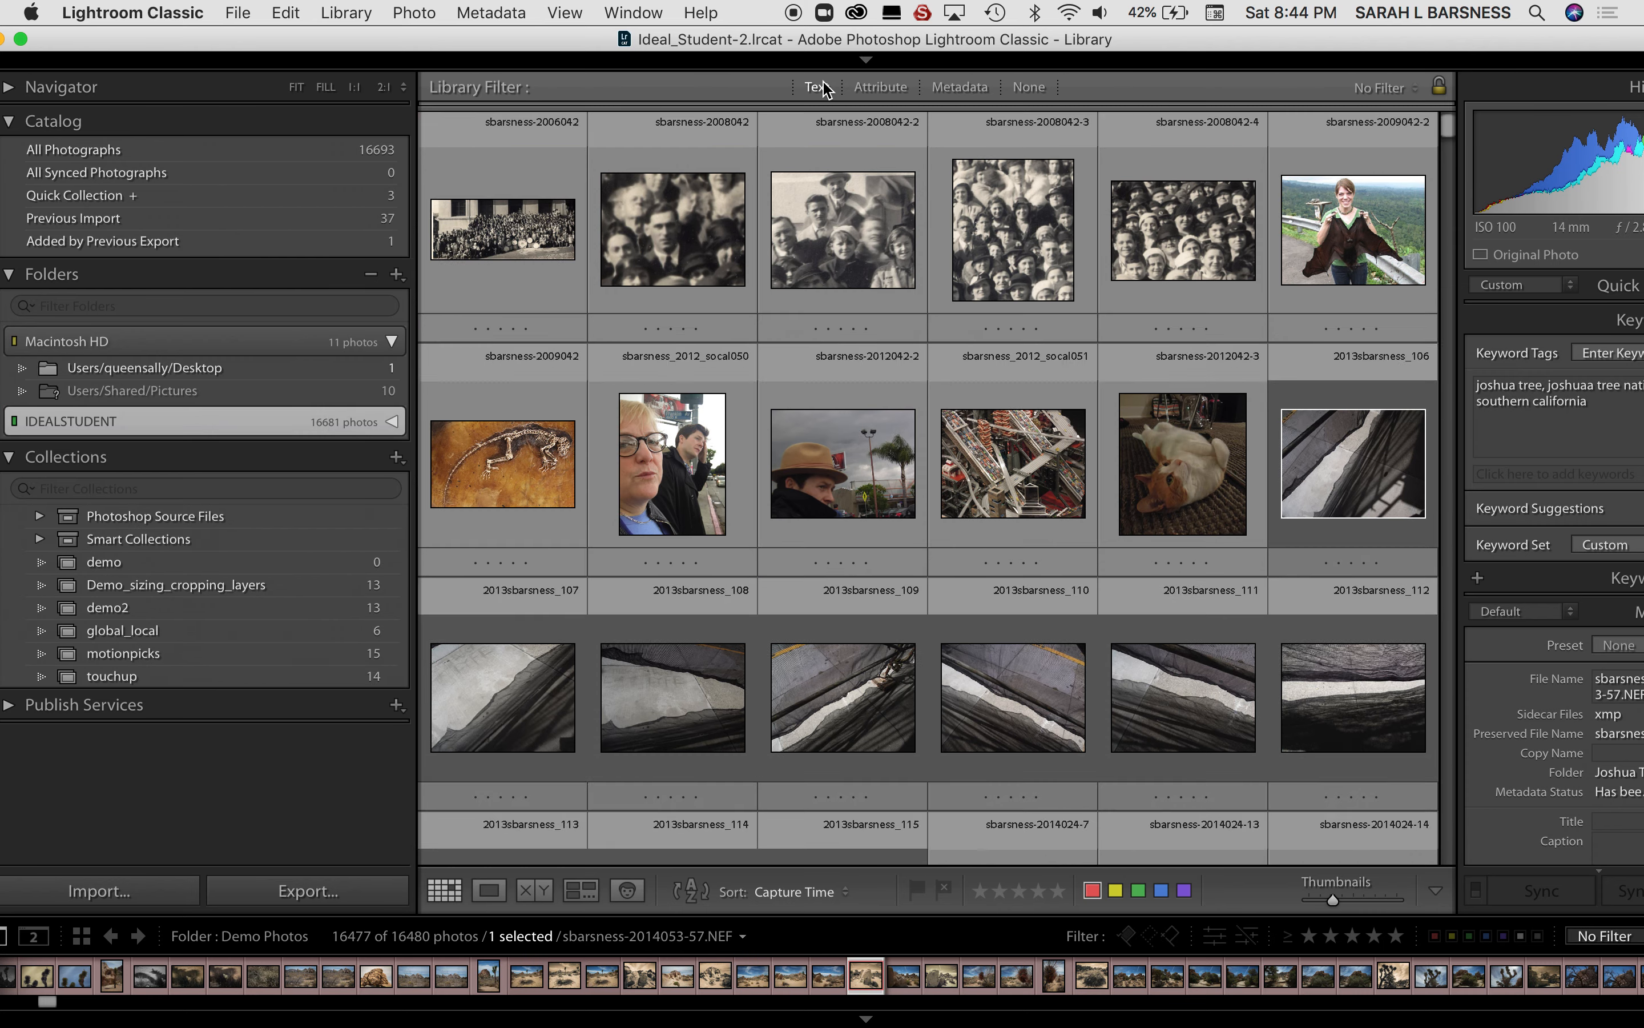
scroll(1128, 491, up, 15)
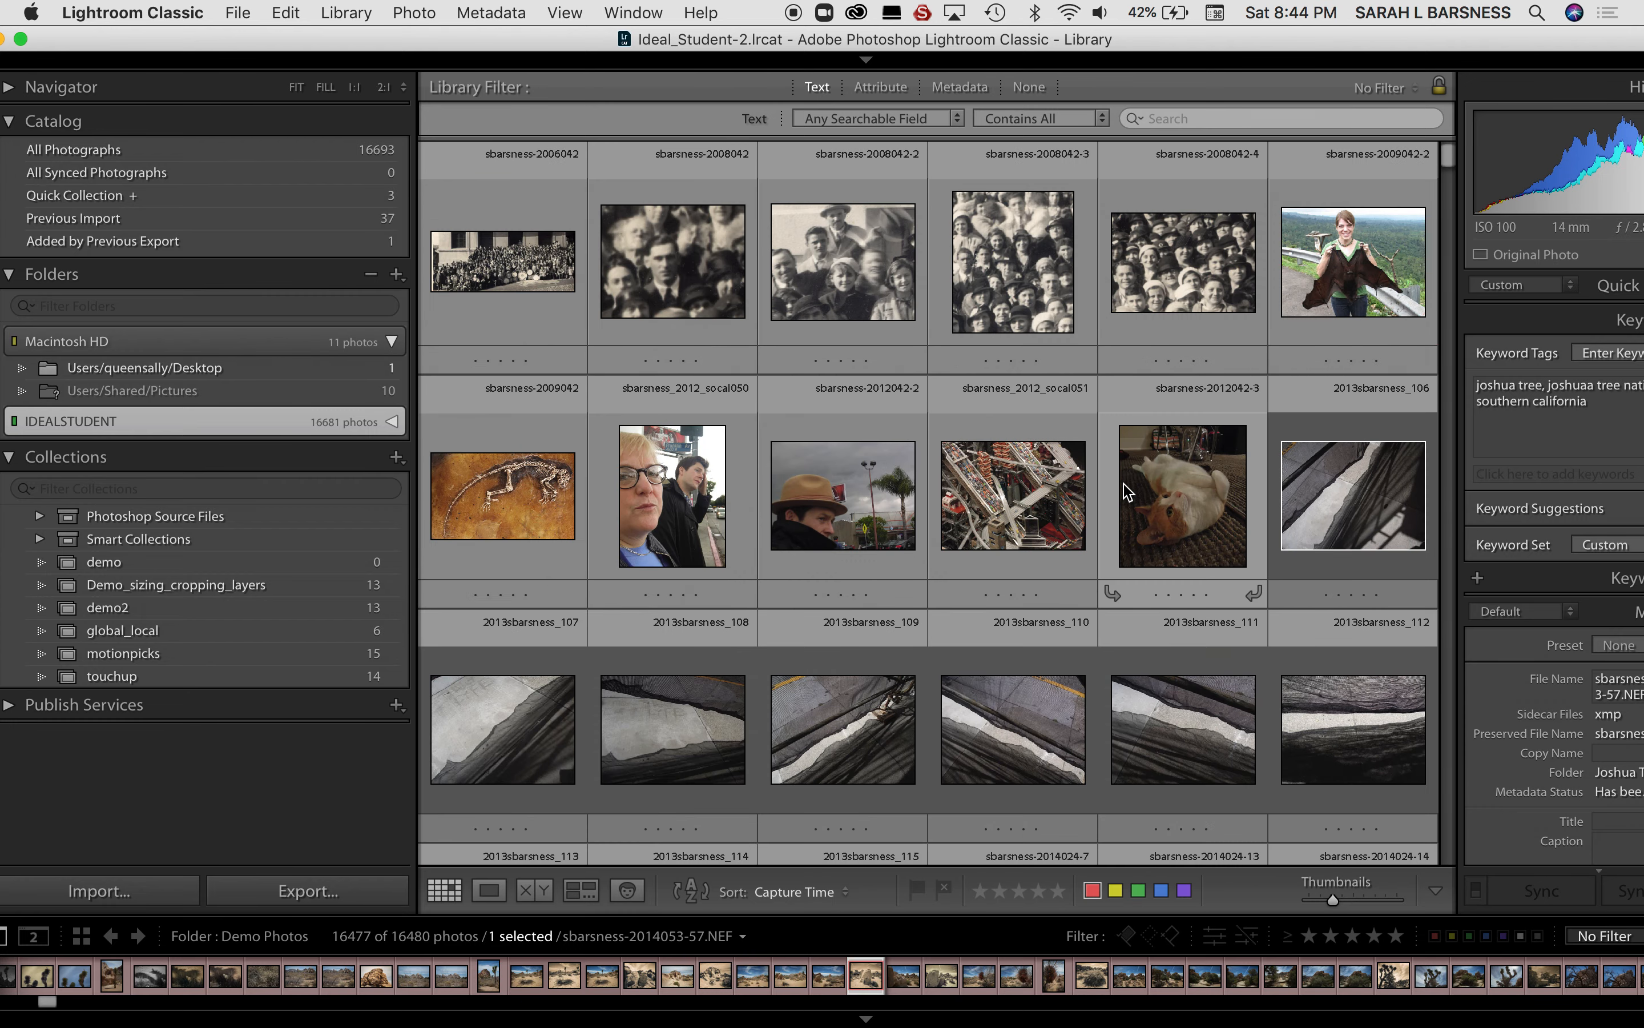
click(1176, 121)
text(joshua)
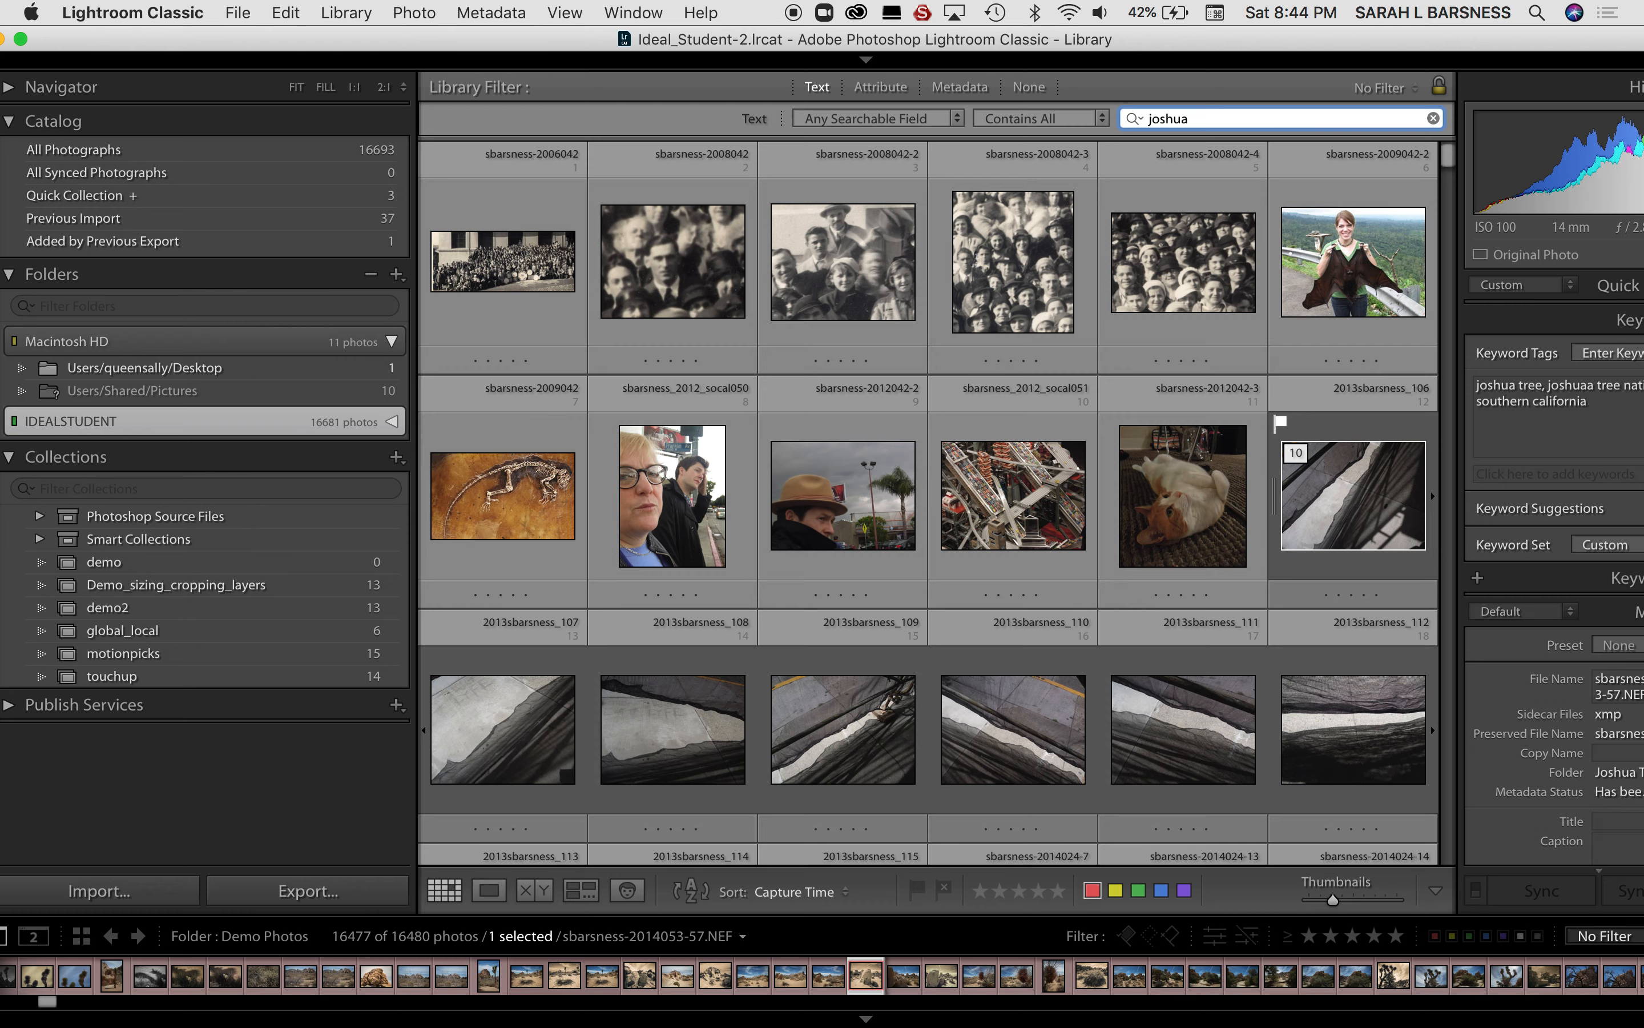
text( tree n)
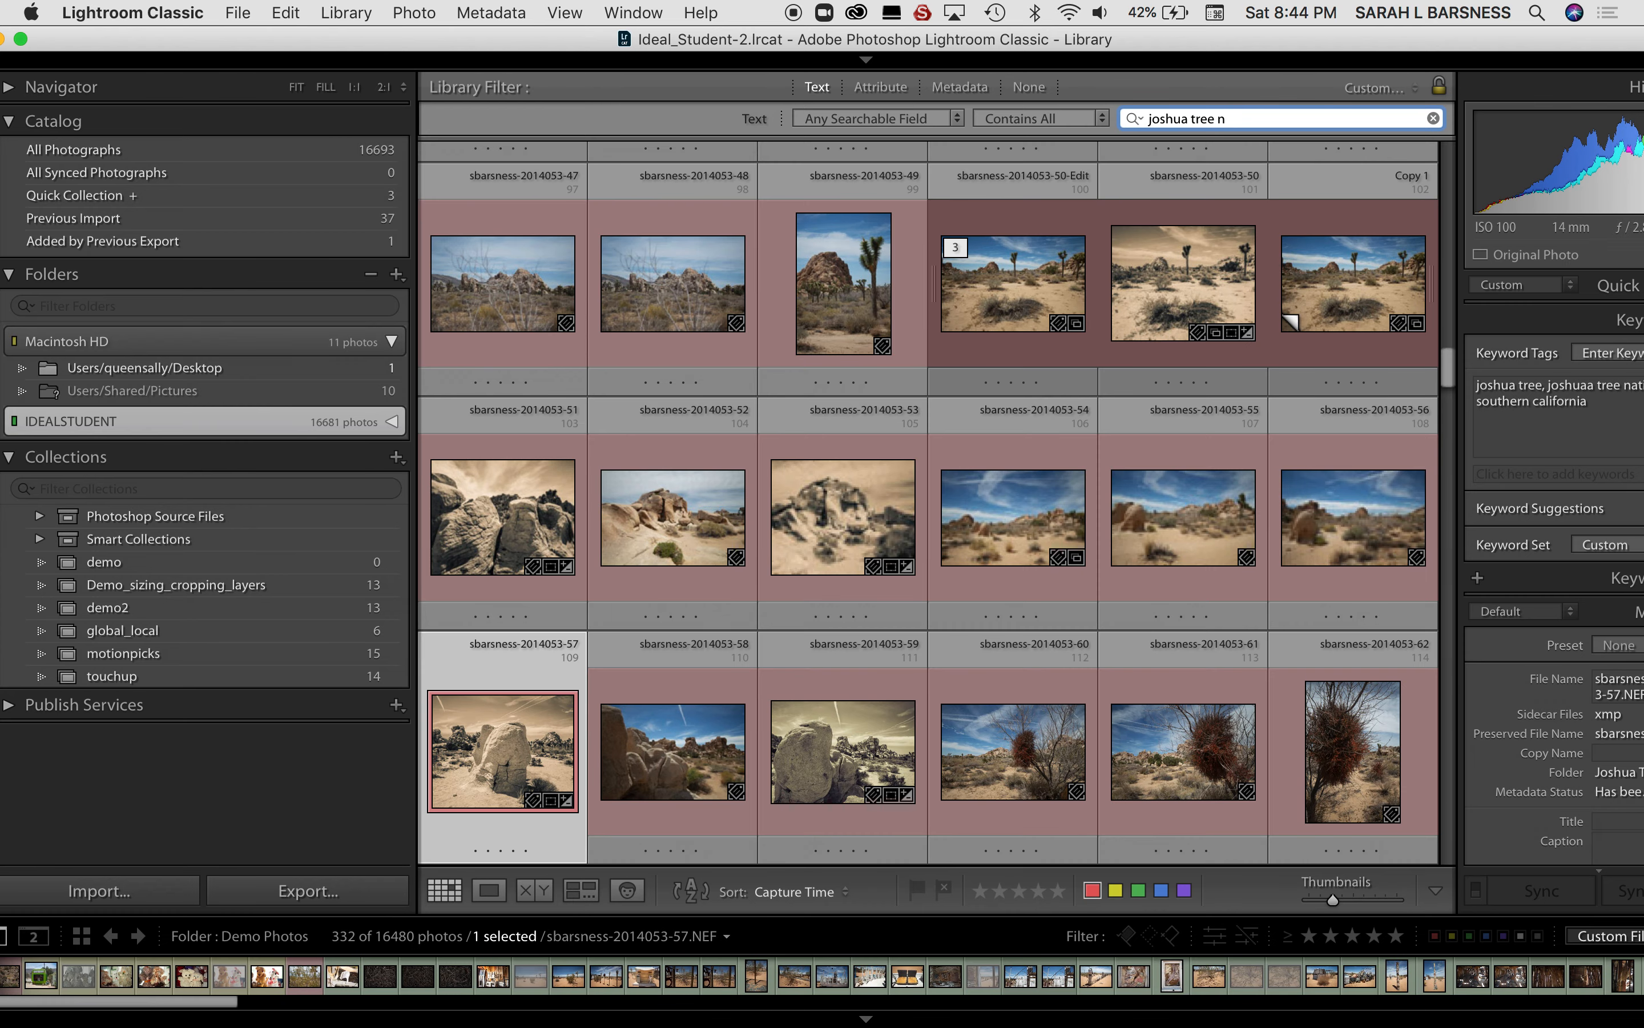
text(ational)
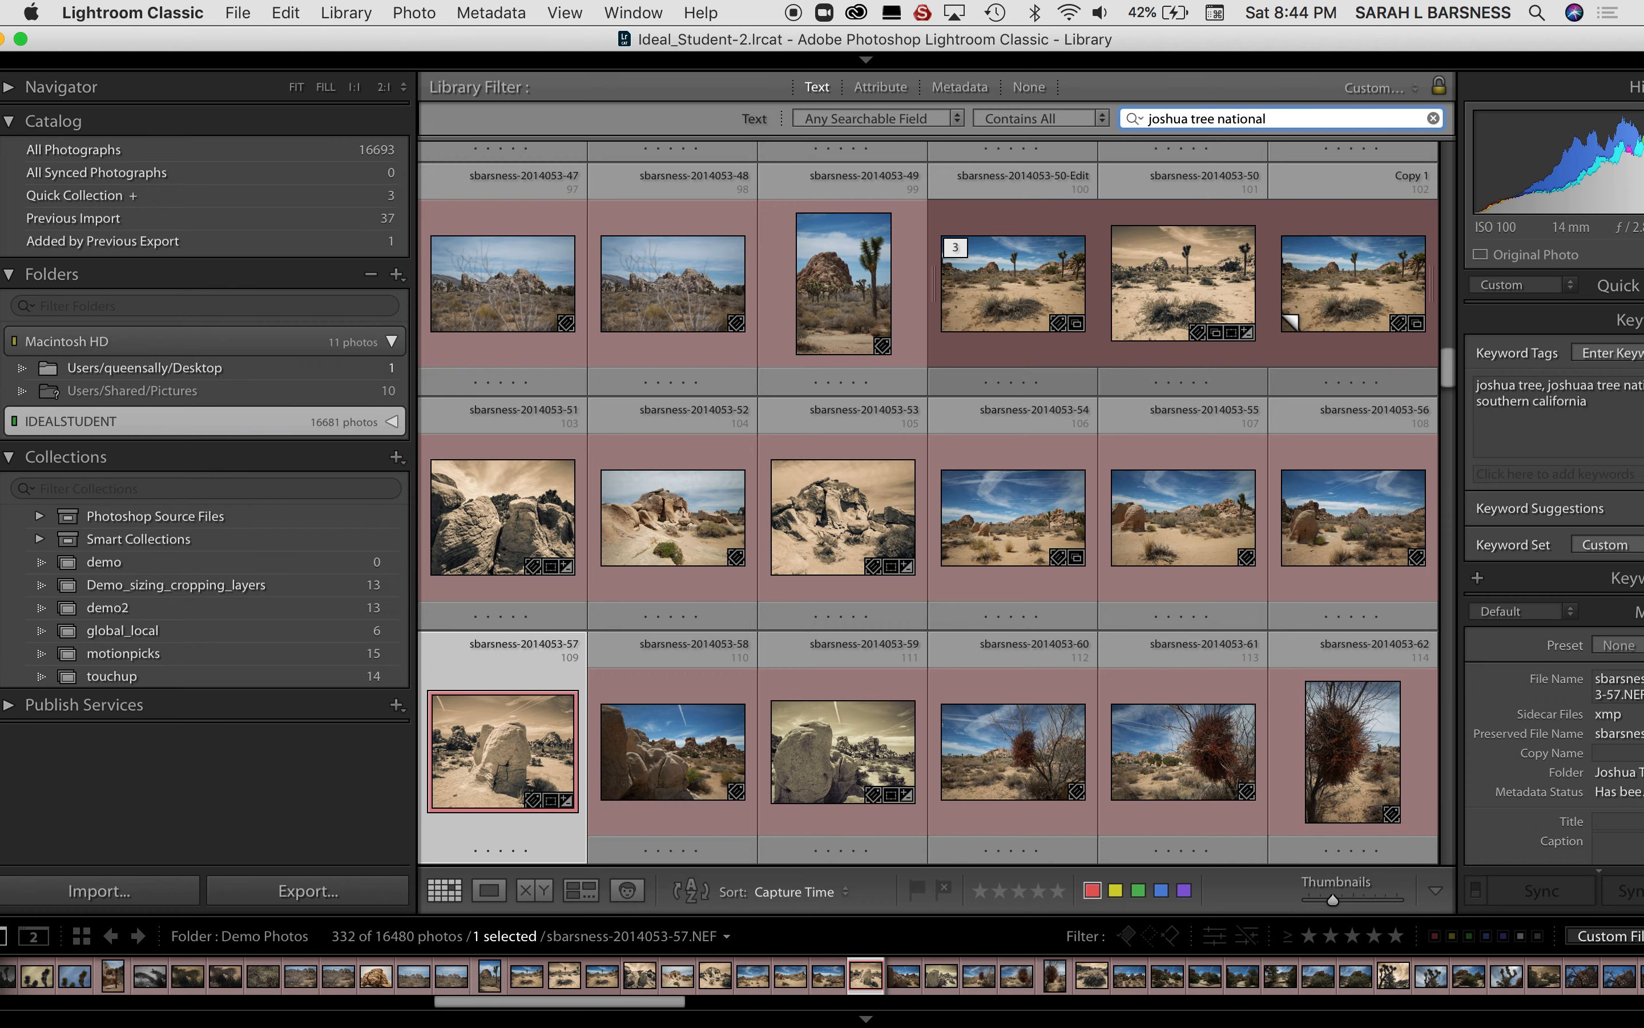
text( park)
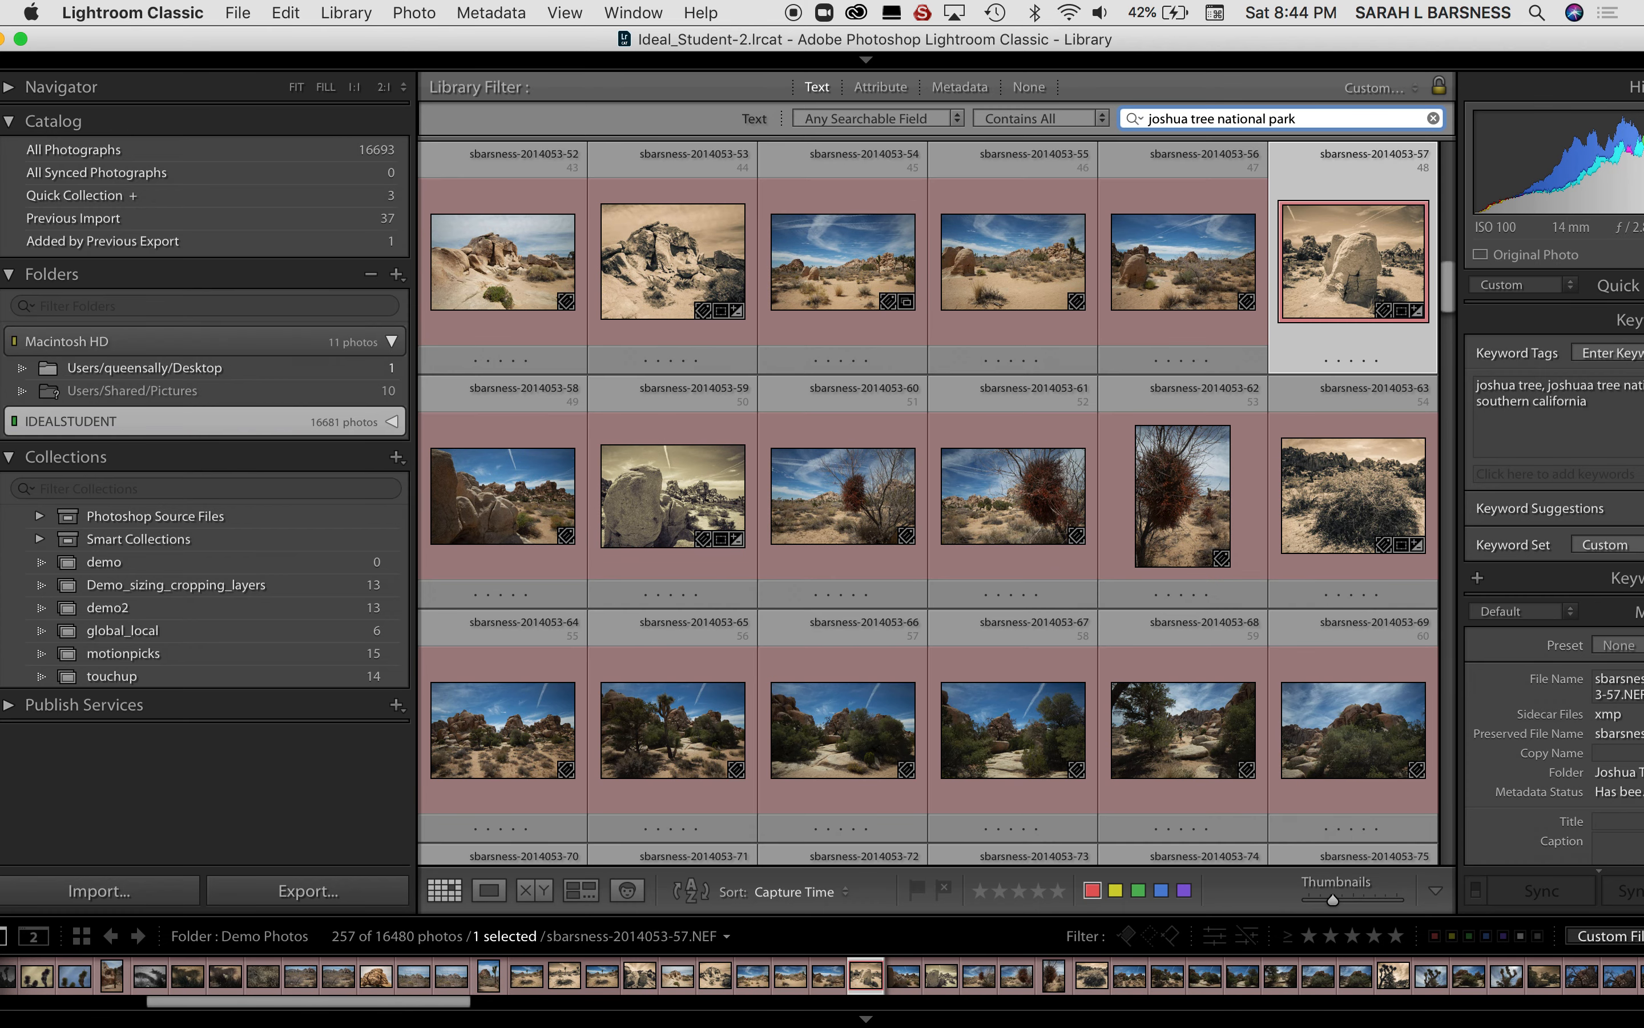
key(super+a)
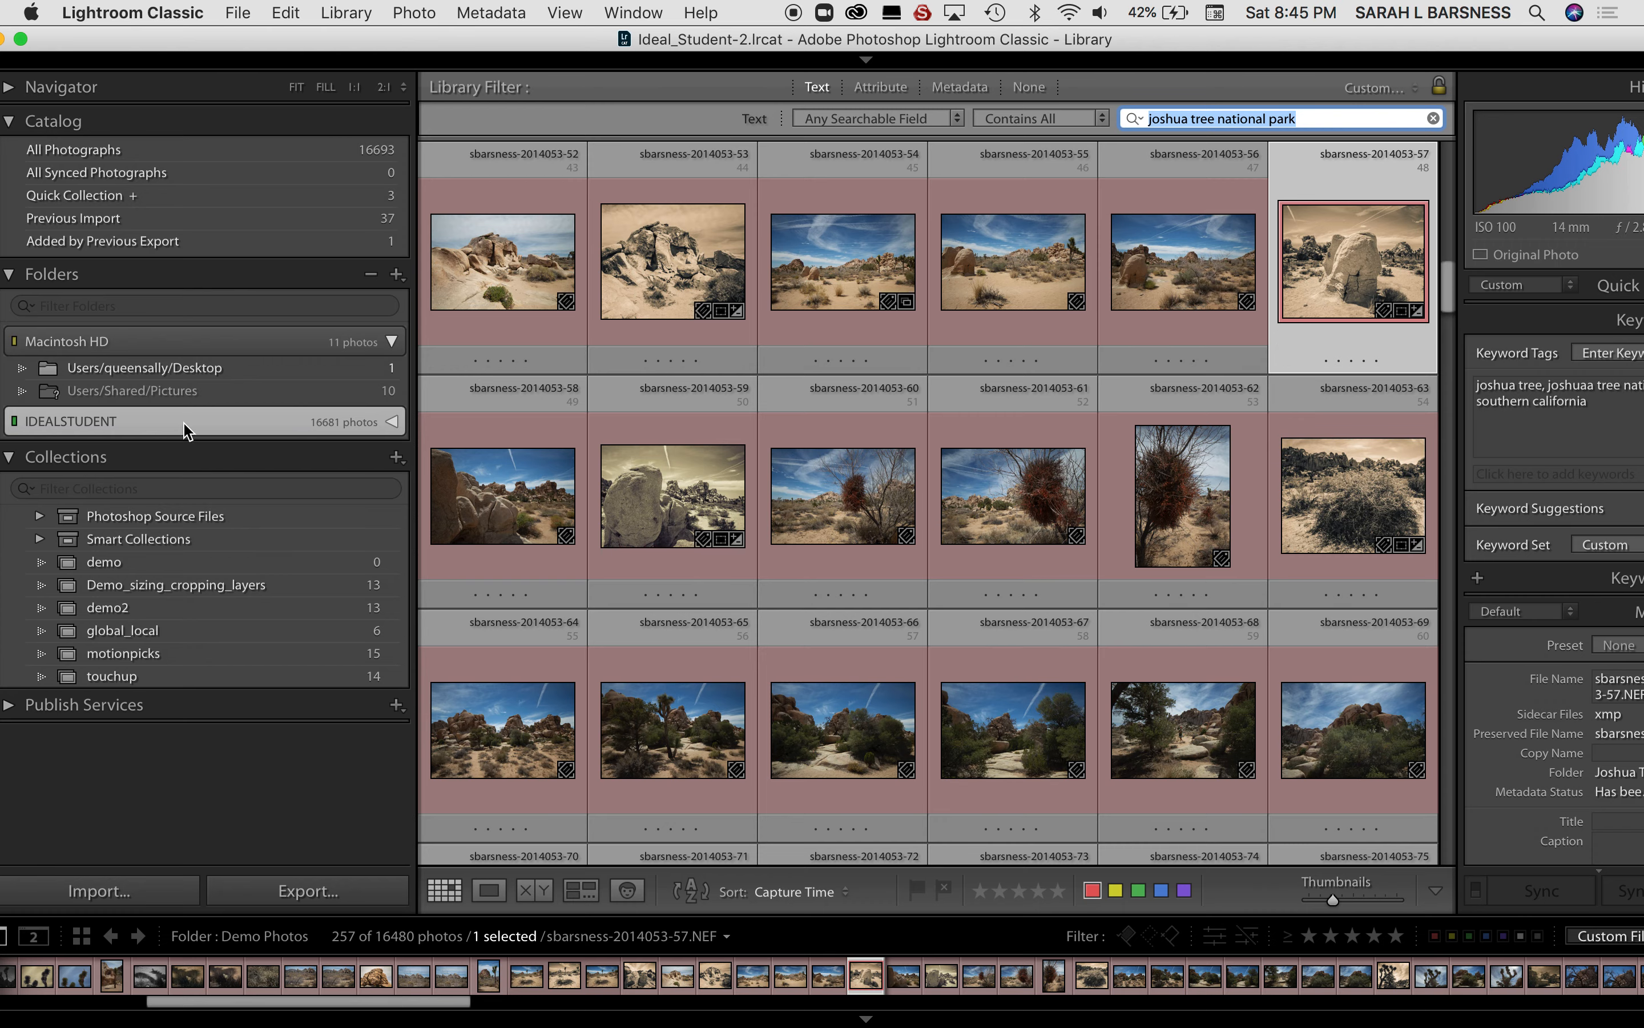
drag(1449, 303, 1441, 103)
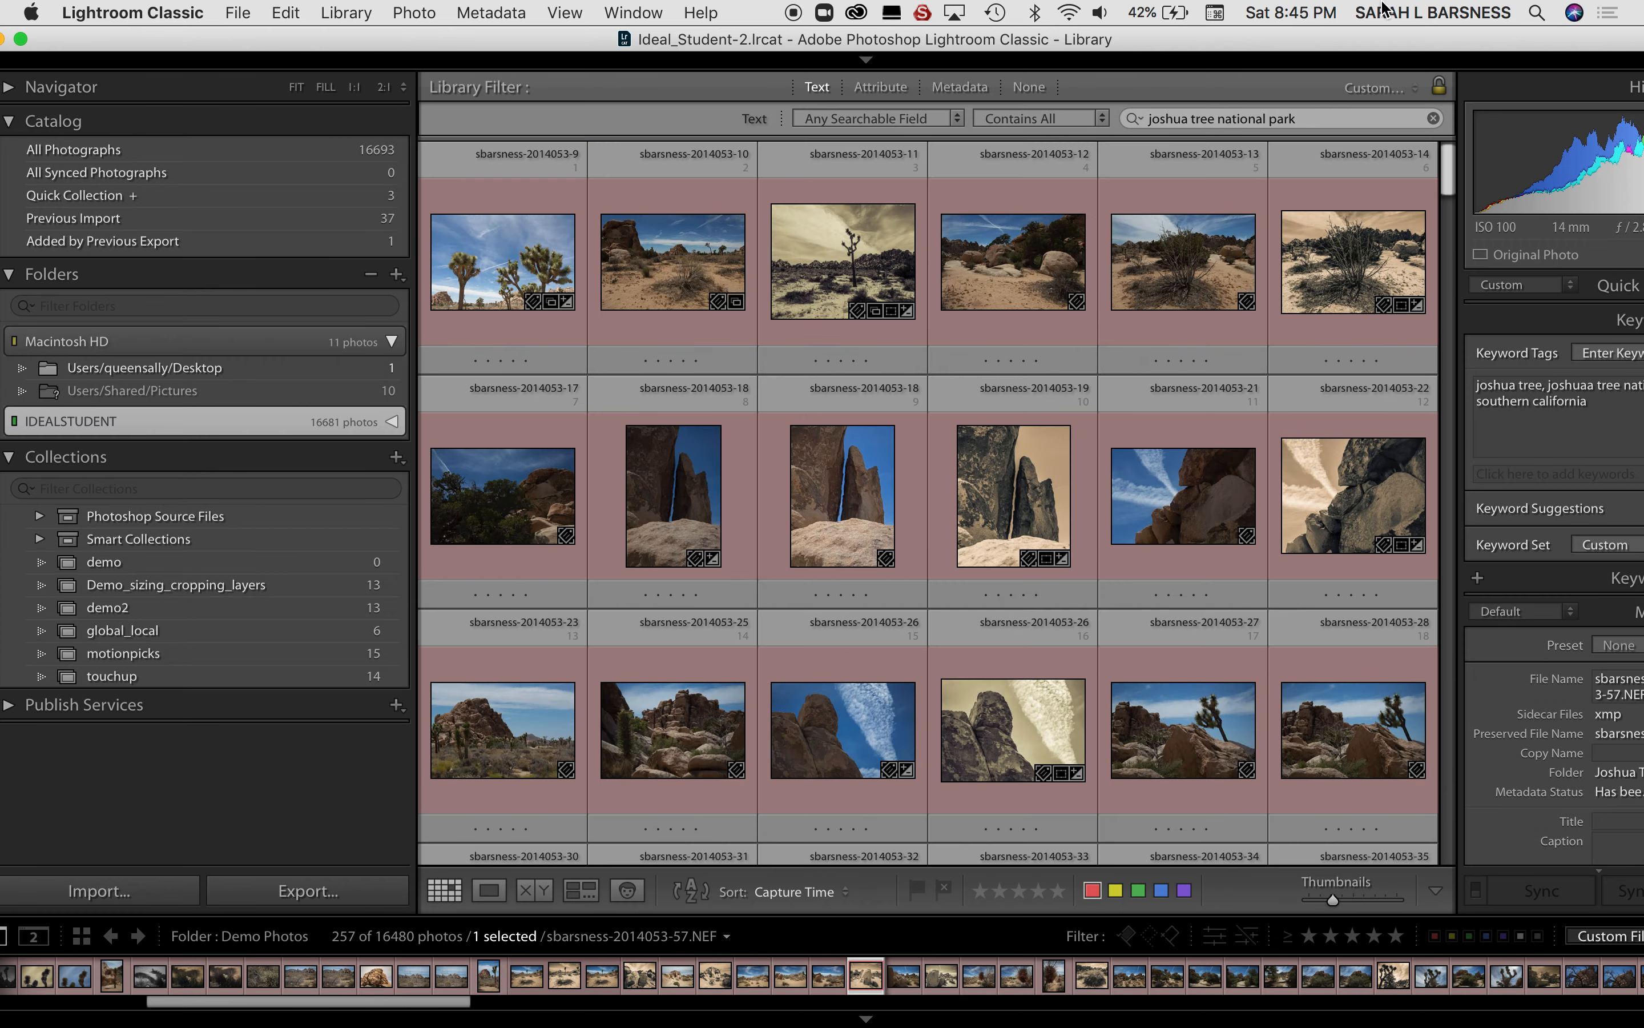